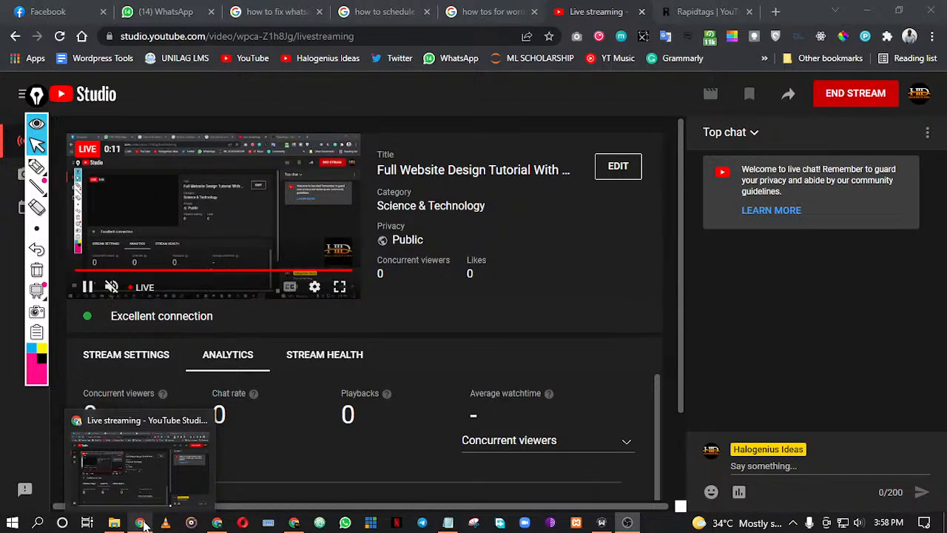
Switch to the Halogenius Ideas Web Design Class document in Google Docs and highlight the "What is a website?" item
left_click(217, 522)
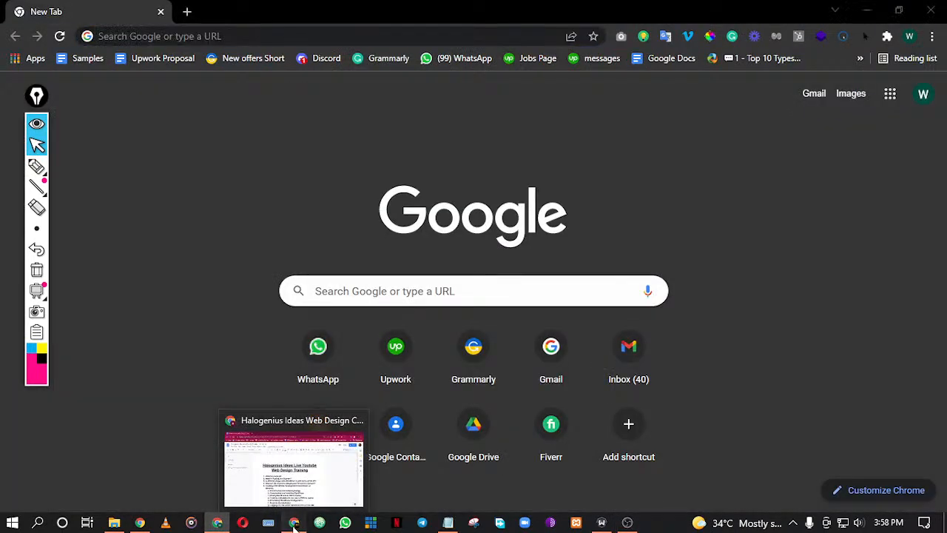
left_click(293, 523)
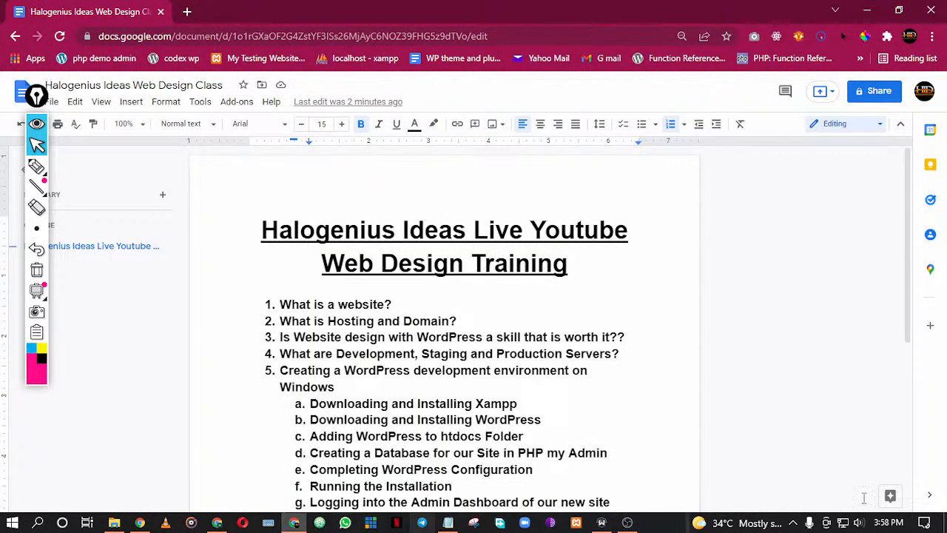
left_click(629, 523)
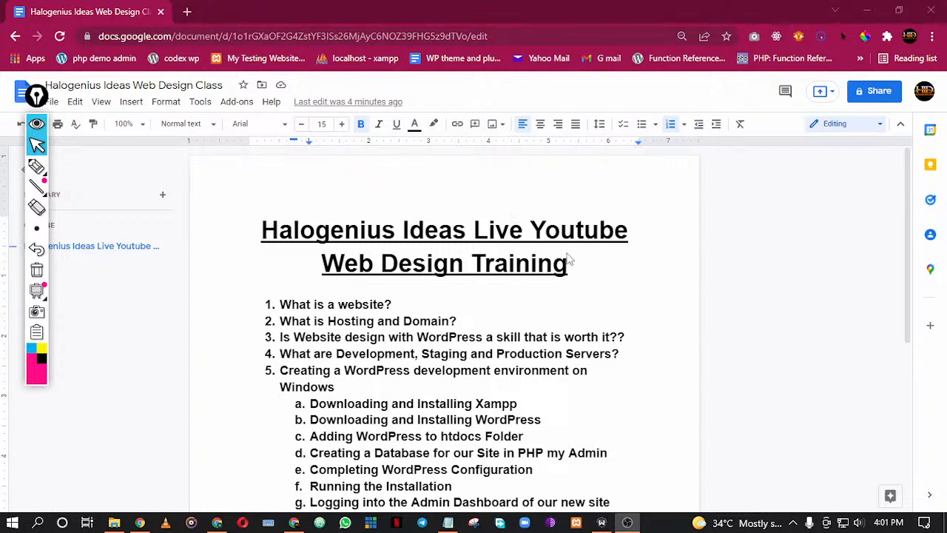
left_click(300, 522)
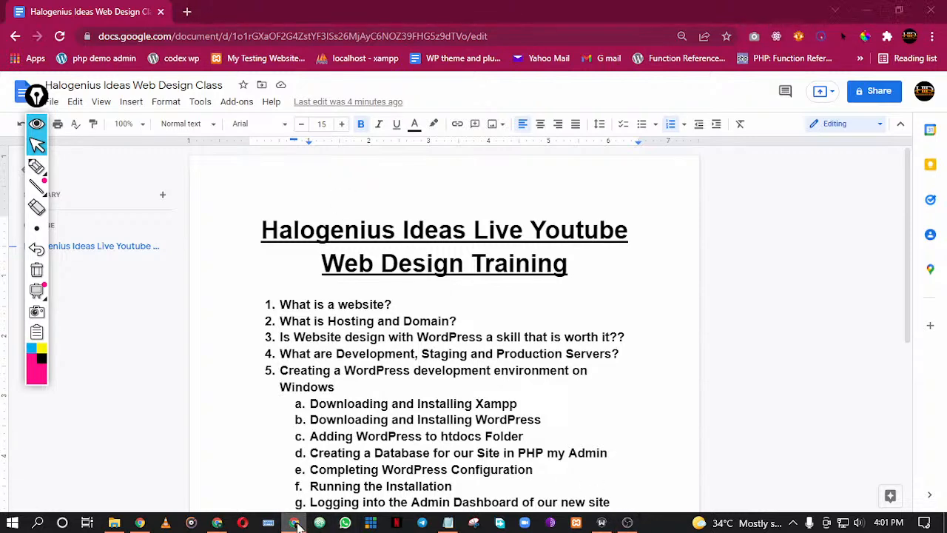
left_click(322, 523)
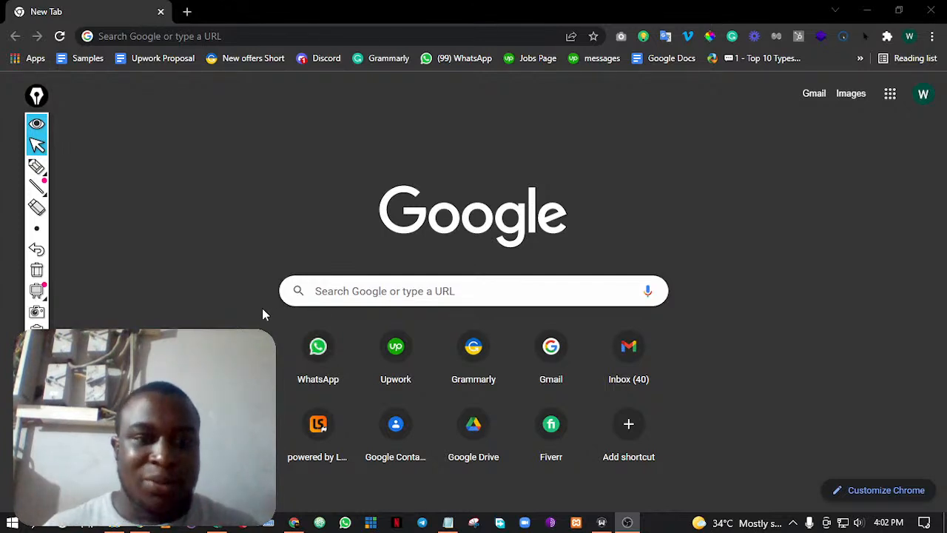
left_click(294, 523)
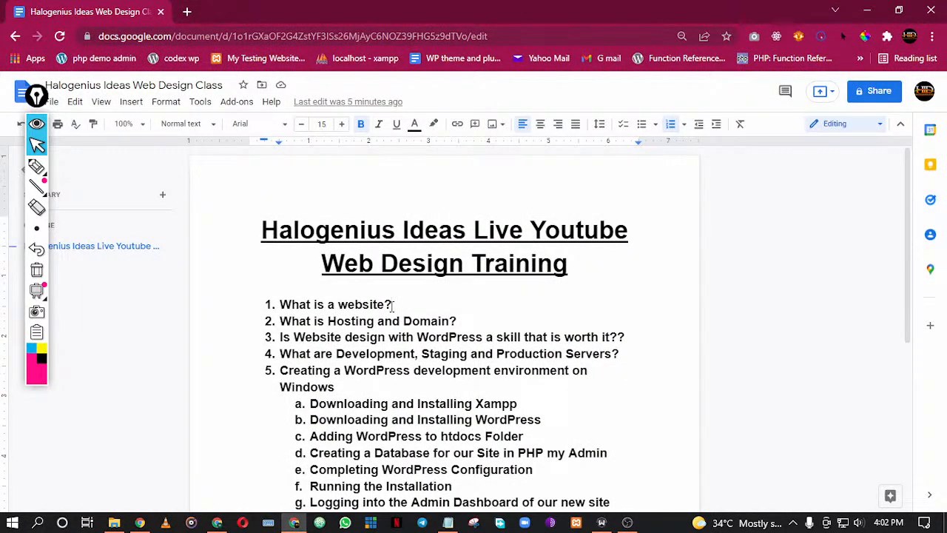
left_click_drag(396, 304, 295, 307)
left_click(299, 306)
Insert a page break after the "Questions and Answers" item at the end of the outline
scroll(456, 312, "down", 4)
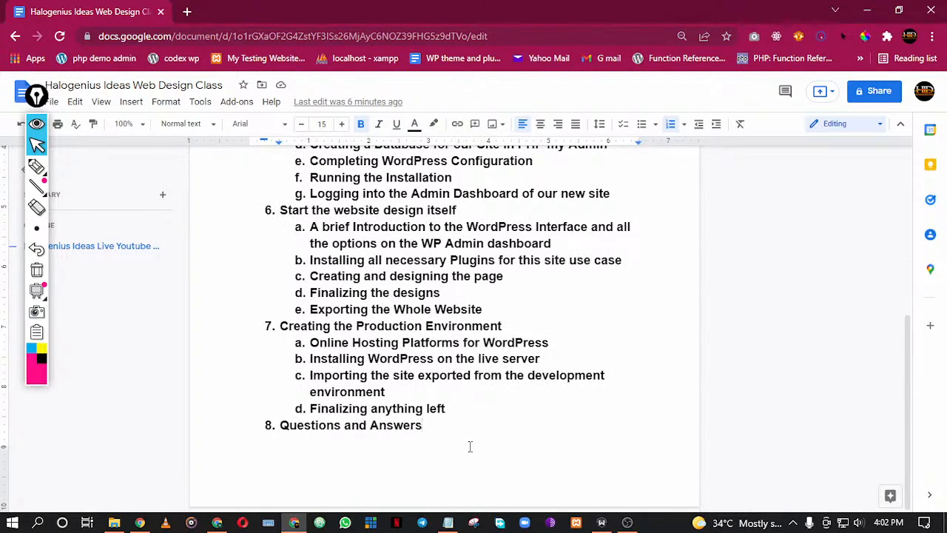
key("ctrl+Return")
scroll(572, 437, "down", 1)
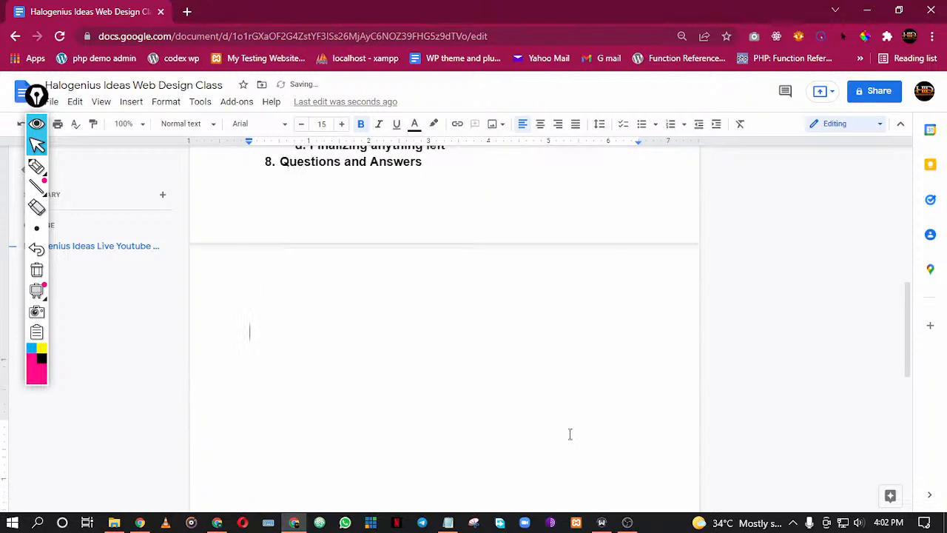
Draw a large pink freehand rectangle over the blank page, with five small circles in two rows inside it
scroll(572, 437, "down", 3)
left_click(36, 167)
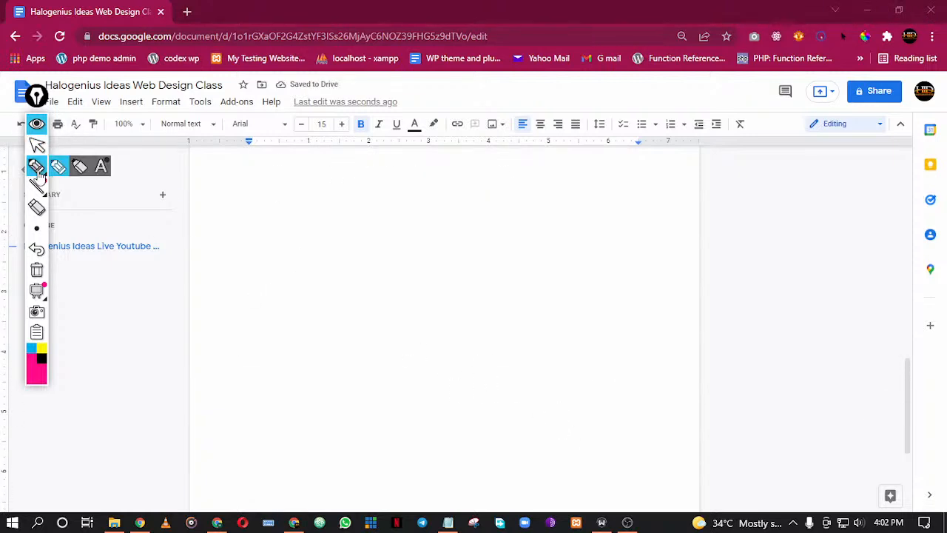
mouse_move(36, 231)
mouse_move(265, 222)
left_mouse_down()
mouse_move(636, 225)
mouse_move(640, 405)
mouse_move(325, 395)
mouse_move(252, 306)
mouse_move(276, 219)
left_mouse_up()
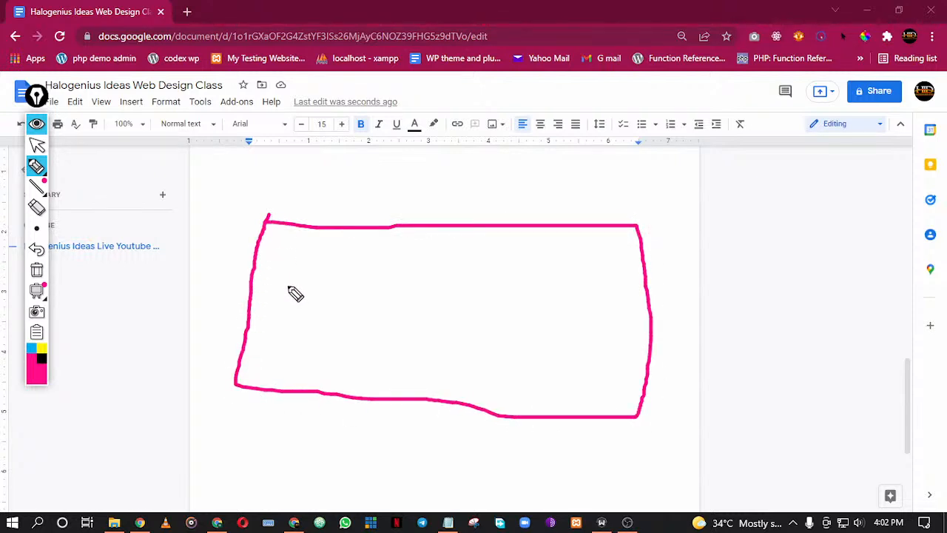
mouse_move(291, 271)
left_mouse_down()
mouse_move(334, 280)
mouse_move(294, 271)
left_mouse_up()
mouse_move(433, 268)
left_mouse_down()
mouse_move(427, 304)
mouse_move(427, 269)
left_mouse_up()
mouse_move(571, 271)
left_mouse_down()
mouse_move(538, 264)
mouse_move(584, 291)
mouse_move(564, 272)
left_mouse_up()
mouse_move(321, 339)
left_mouse_down()
mouse_move(306, 346)
mouse_move(352, 346)
mouse_move(320, 338)
left_mouse_up()
mouse_move(449, 339)
left_mouse_down()
mouse_move(422, 351)
mouse_move(469, 357)
mouse_move(444, 338)
left_mouse_up()
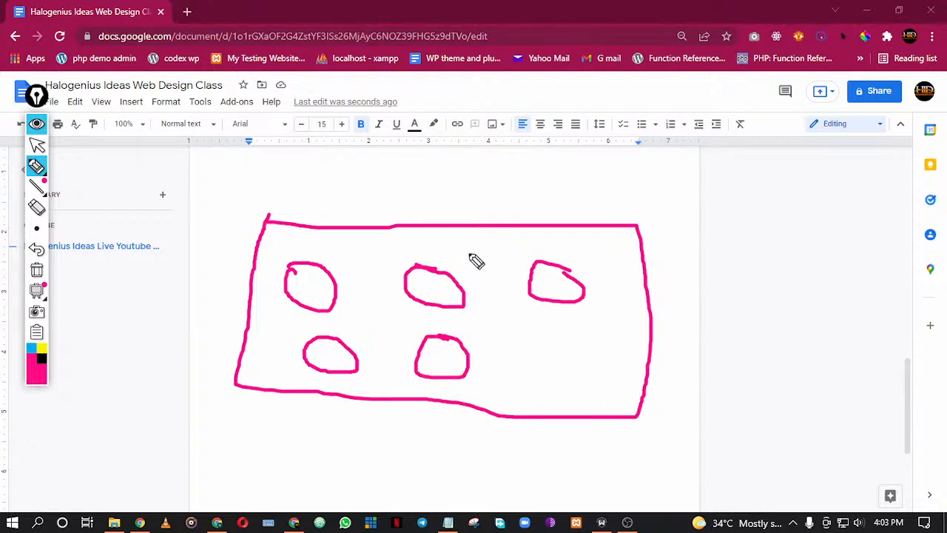
Mark the five small circles with pen dots and return to the normal pointer
left_click(284, 288)
left_click(313, 283)
left_click(435, 282)
left_click(555, 289)
left_click(436, 359)
left_click(330, 349)
left_click(35, 146)
Open jumia.com.ng in a new browser tab and look through its homepage as a website example
left_click(186, 12)
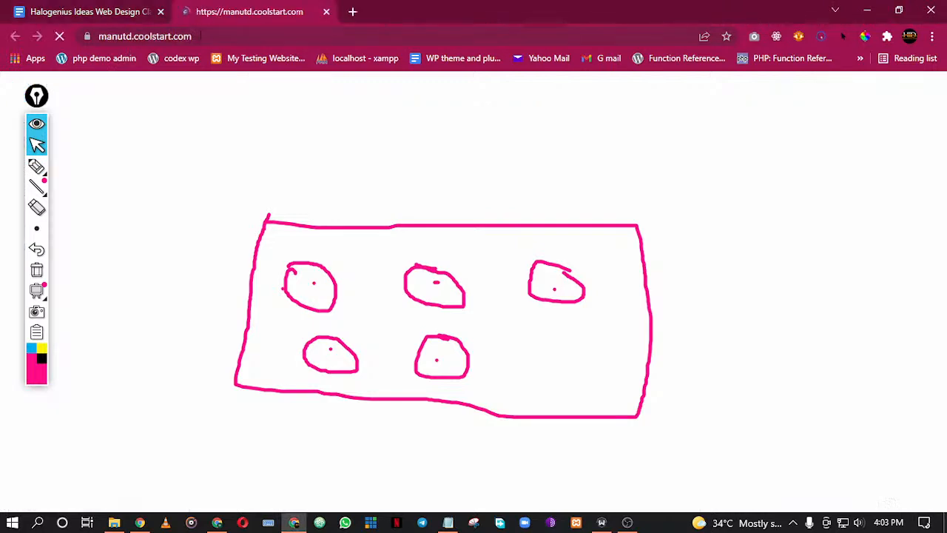
left_click(201, 36)
type("ju")
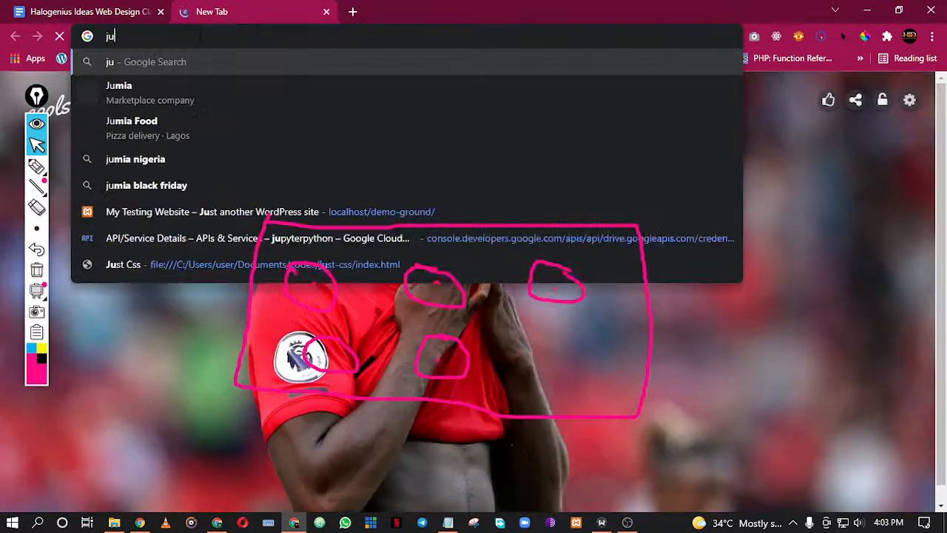
type("mia.com.n")
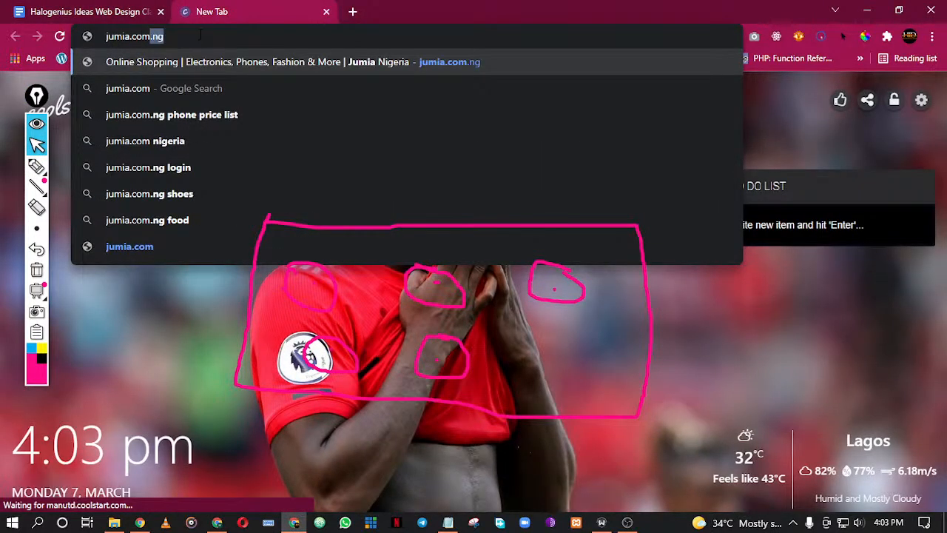
type("g")
key("Return")
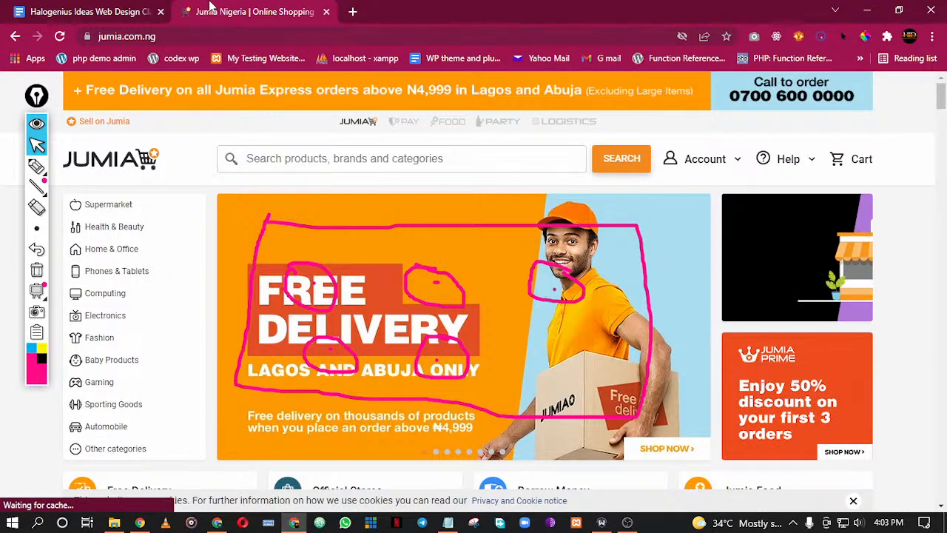
scroll(345, 72, "down", 10)
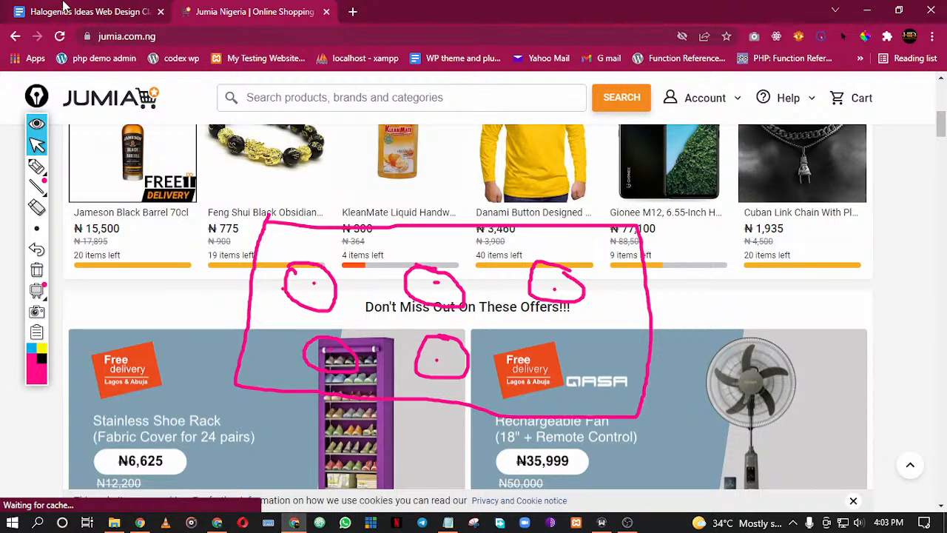
Return to the class document and erase the rectangle and circles drawing, ending with the normal pointer
left_click(65, 6)
scroll(390, 298, "up", 1)
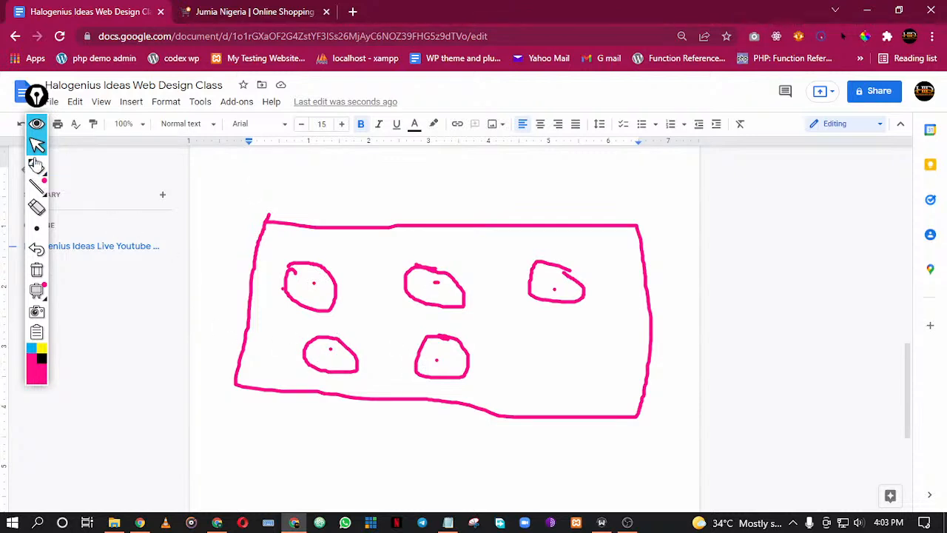
left_click(39, 209)
mouse_move(255, 303)
left_mouse_down()
mouse_move(401, 311)
mouse_move(493, 281)
mouse_move(212, 288)
mouse_move(313, 298)
mouse_move(360, 375)
mouse_move(376, 360)
mouse_move(533, 332)
mouse_move(558, 296)
left_mouse_up()
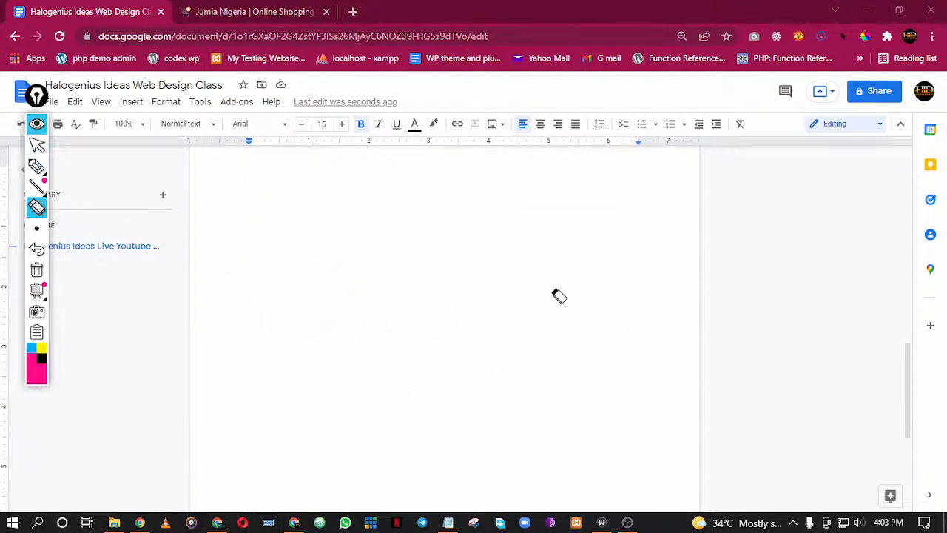
left_click(37, 146)
Go back to the "What is Hosting and Domain?" item, close the Jumia tab and look over the outline
scroll(194, 287, "up", 10)
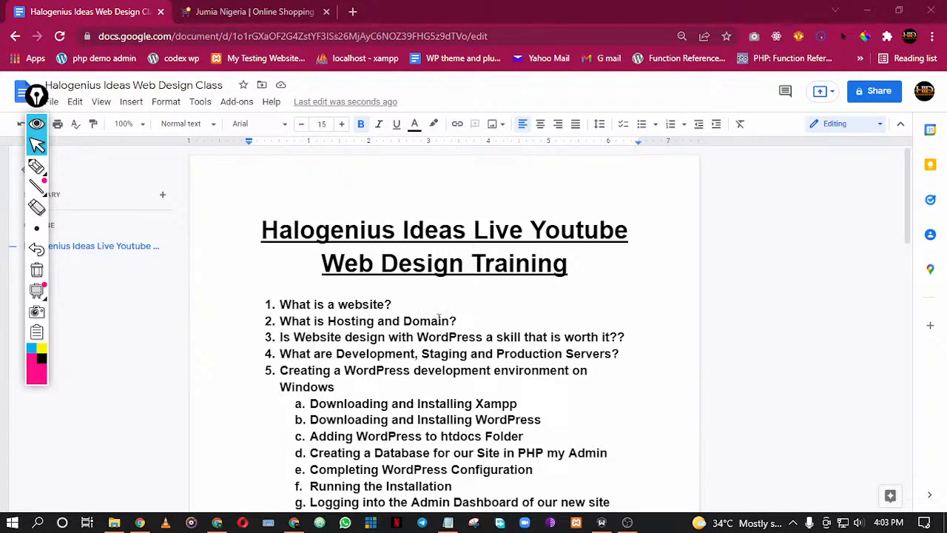
left_click(457, 318)
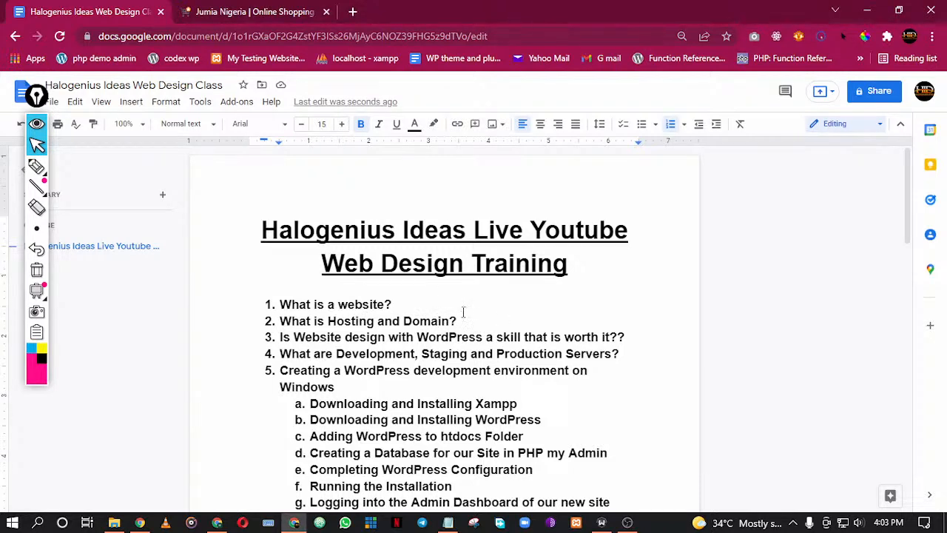
left_click(325, 12)
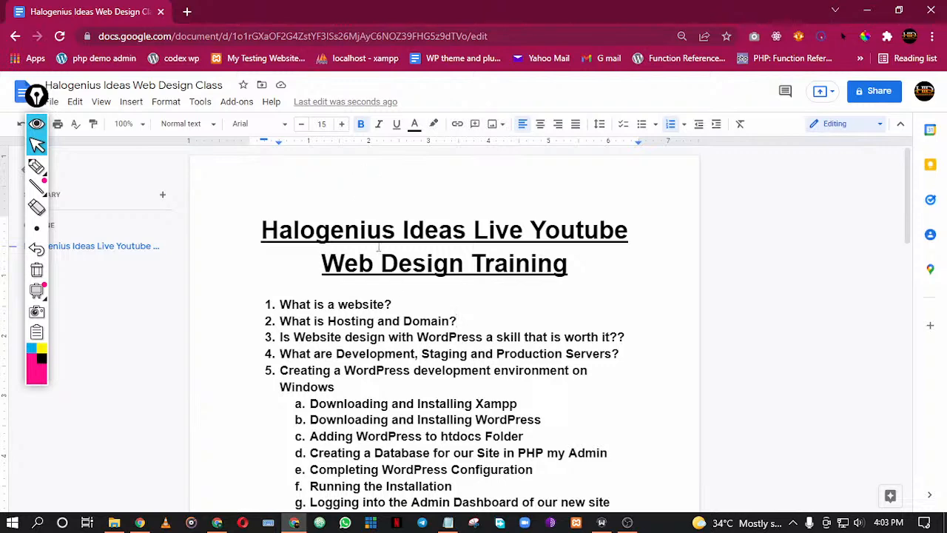
scroll(453, 325, "down", 12)
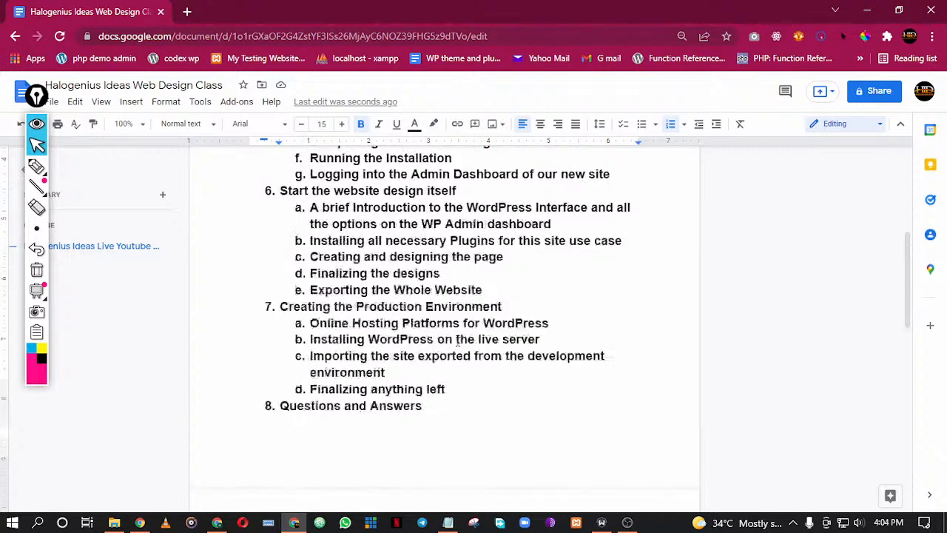
scroll(457, 339, "up", 1)
Draw two large rounded pink shapes side by side on the blank page, each with a small scribbled shape inside
left_click(429, 330)
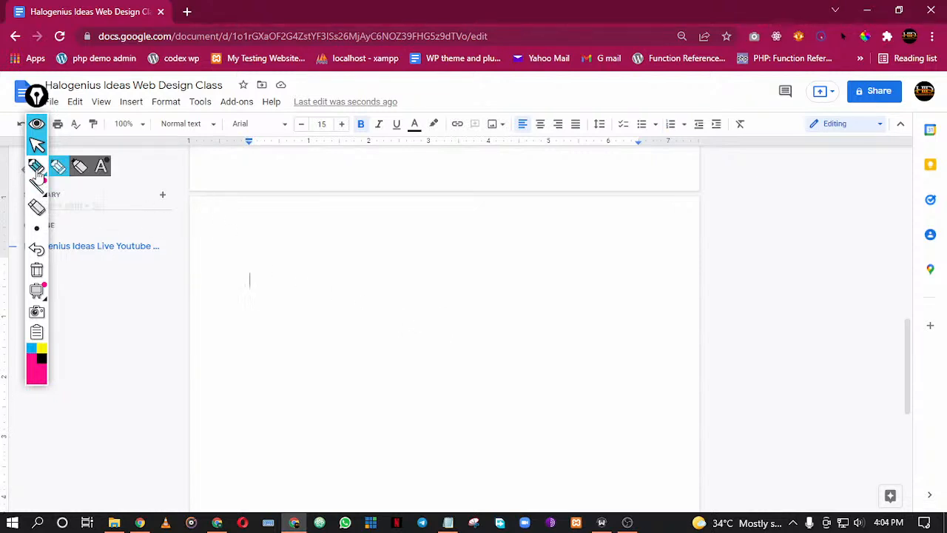
left_click(37, 167)
mouse_move(299, 295)
left_mouse_down()
mouse_move(325, 391)
mouse_move(291, 284)
left_mouse_up()
mouse_move(718, 253)
left_mouse_down()
mouse_move(704, 414)
mouse_move(721, 264)
mouse_move(695, 244)
left_mouse_up()
mouse_move(272, 345)
left_mouse_down()
mouse_move(294, 319)
mouse_move(279, 338)
mouse_move(269, 326)
mouse_move(279, 334)
left_mouse_up()
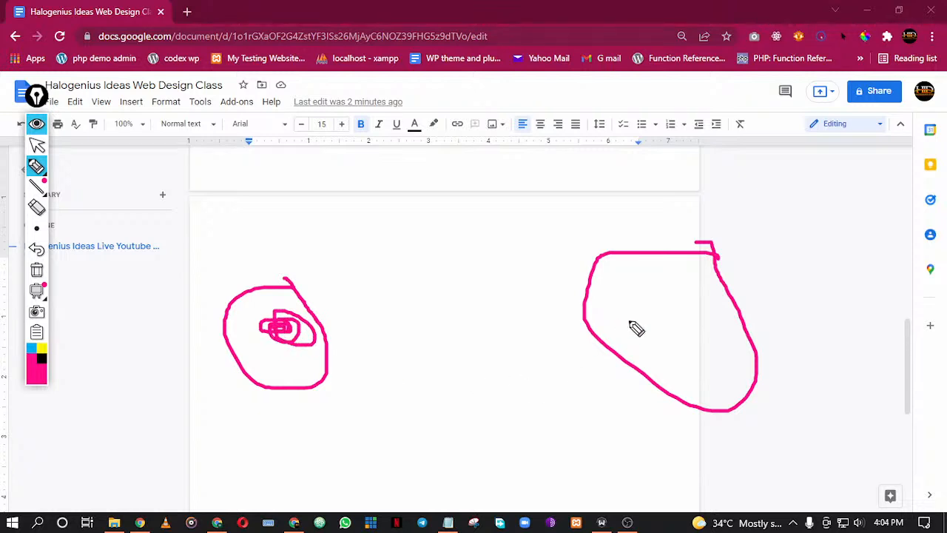
mouse_move(662, 319)
left_mouse_down()
mouse_move(683, 332)
mouse_move(668, 320)
left_mouse_up()
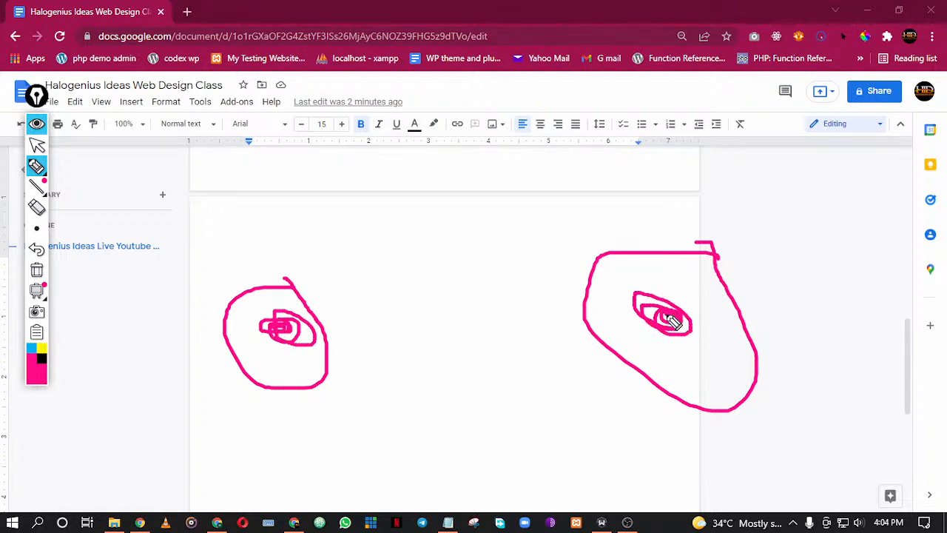
Draw three short pen lines rising from the top of each of the two large shapes
left_click_drag(256, 289, 244, 238)
left_click_drag(262, 287, 277, 234)
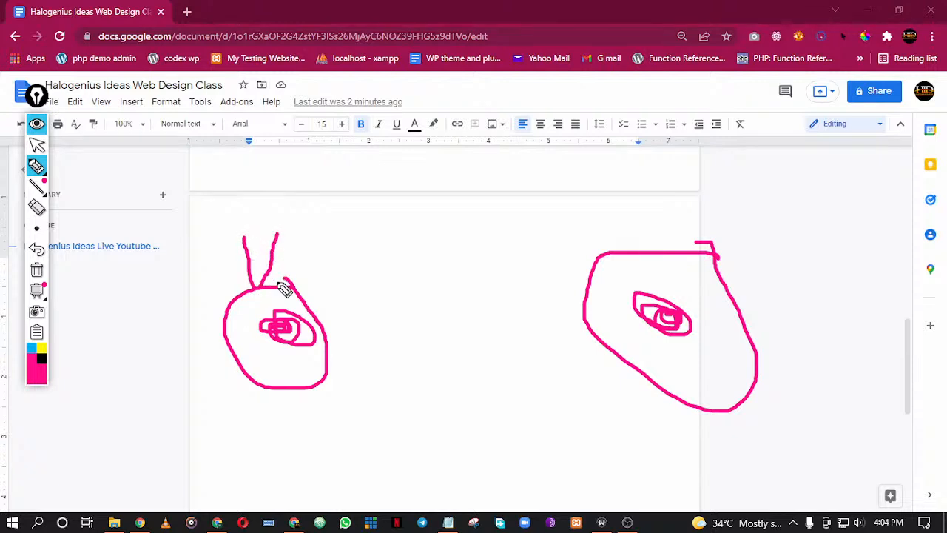
left_click_drag(285, 284, 318, 237)
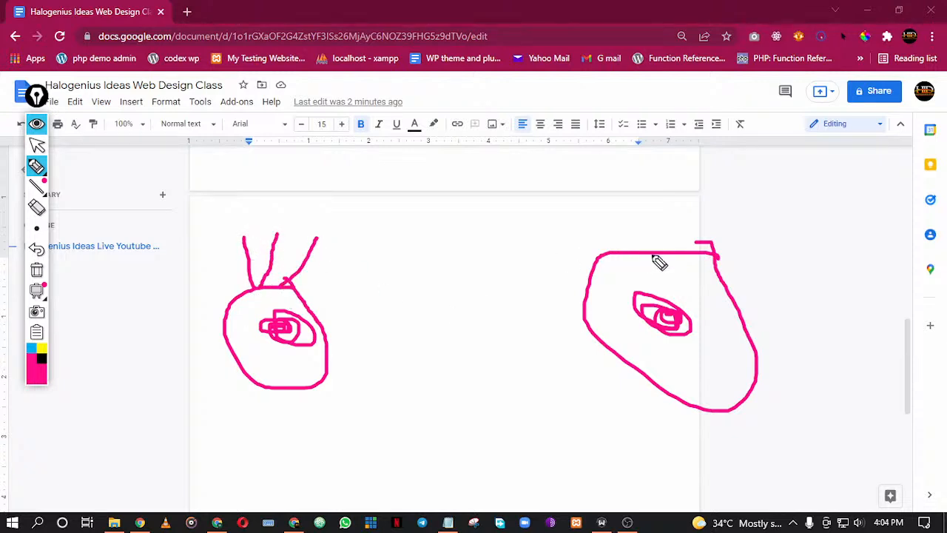
left_click_drag(650, 253, 660, 196)
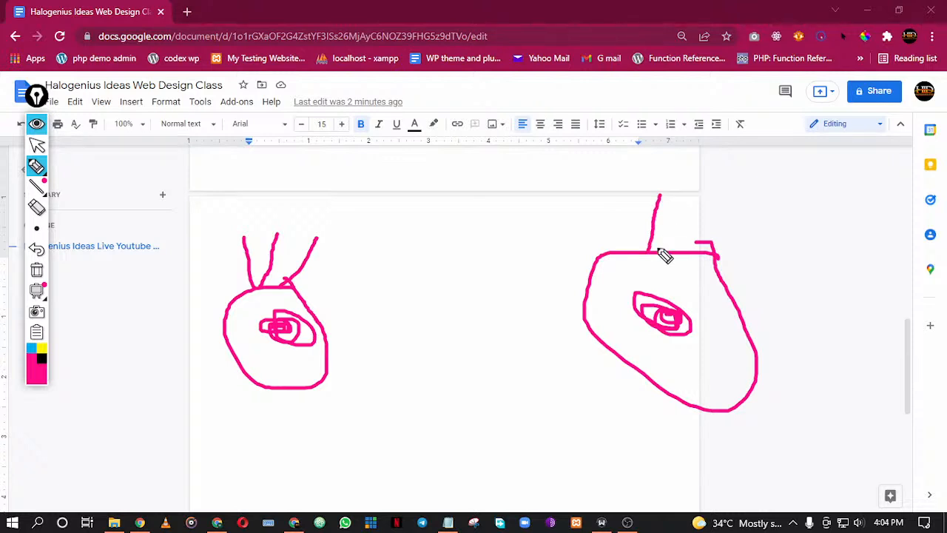
left_click_drag(664, 251, 672, 191)
left_click_drag(677, 256, 687, 197)
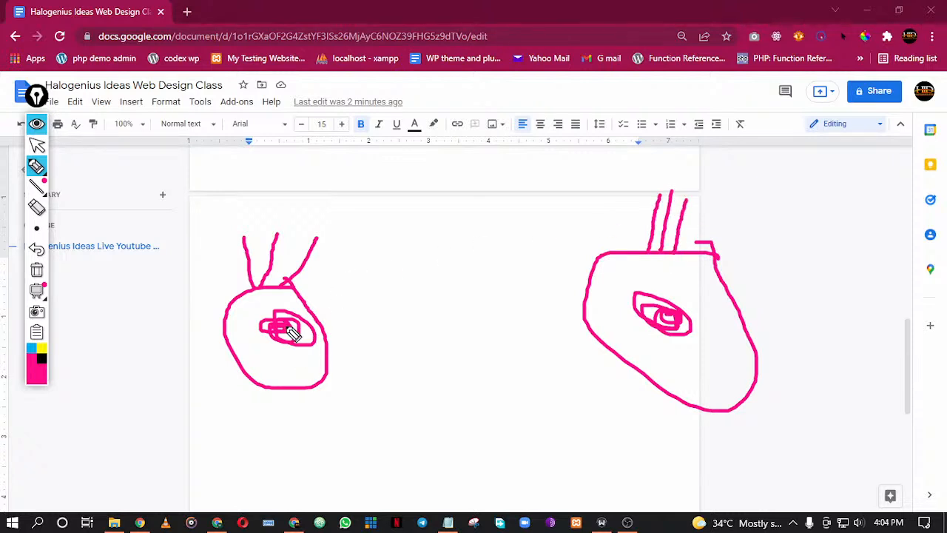
Draw a vertical dividing line, arrows running both ways between the inner shapes, and a larger loop around the right-hand shape
mouse_move(291, 326)
left_mouse_down()
mouse_move(302, 333)
mouse_move(291, 333)
left_mouse_up()
left_click_drag(455, 228, 458, 423)
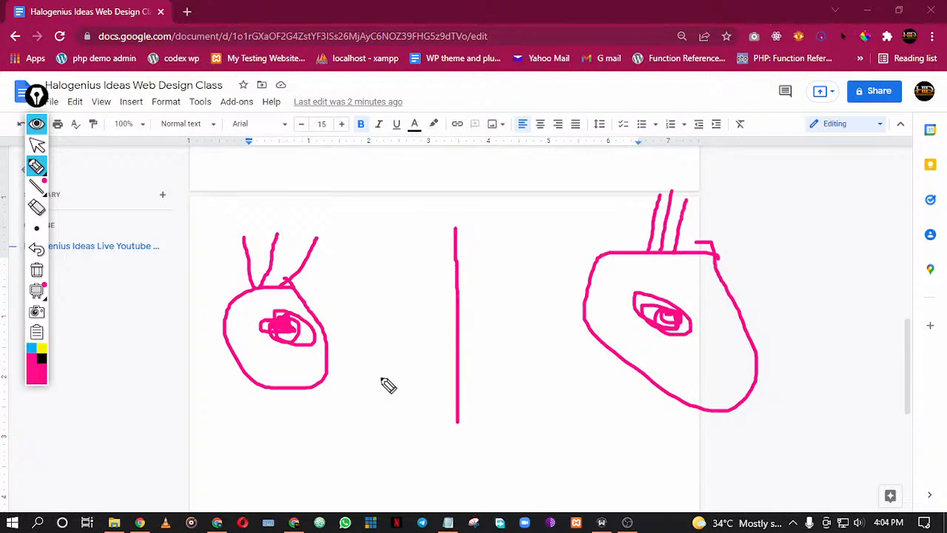
mouse_move(298, 317)
left_mouse_down()
mouse_move(459, 287)
mouse_move(559, 287)
mouse_move(630, 300)
left_mouse_up()
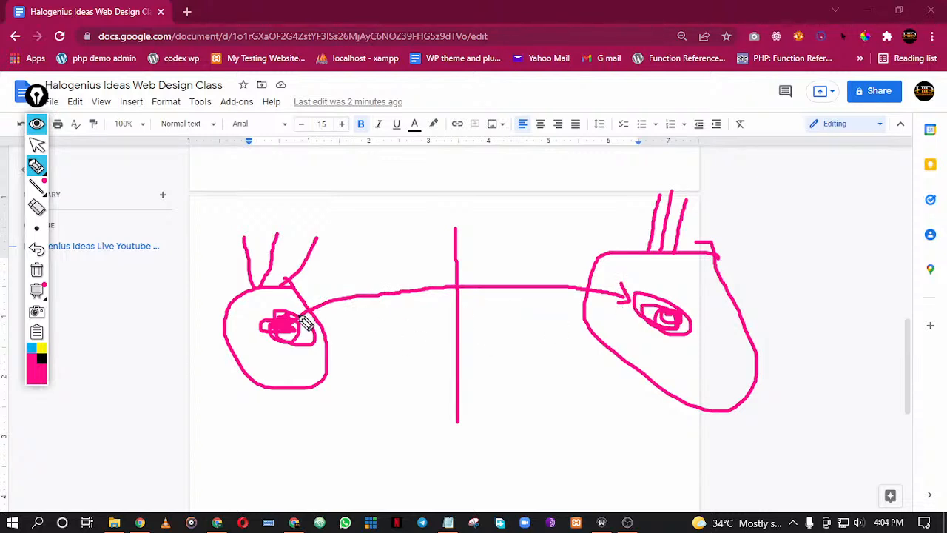
mouse_move(660, 321)
left_mouse_down()
mouse_move(513, 356)
mouse_move(311, 326)
mouse_move(337, 340)
left_mouse_up()
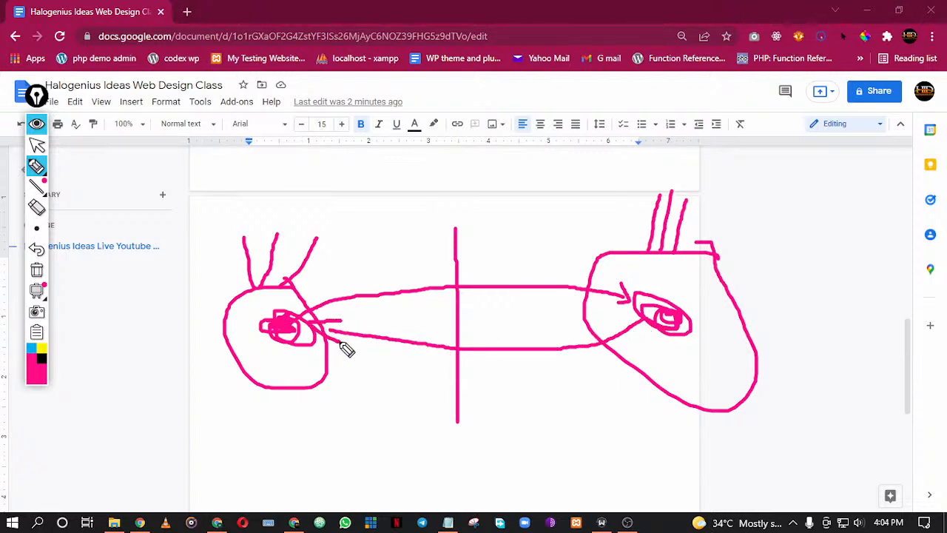
mouse_move(651, 246)
left_mouse_down()
mouse_move(551, 328)
mouse_move(666, 259)
mouse_move(645, 250)
left_mouse_up()
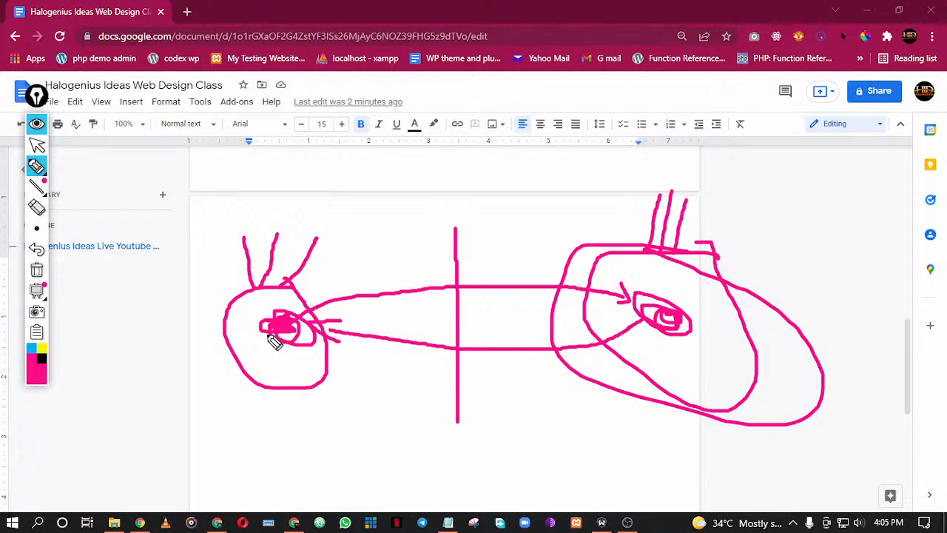
Erase the whole two-shape diagram from the page and return to the normal pointer
left_click(36, 207)
left_click(276, 283)
mouse_move(275, 283)
left_mouse_down()
mouse_move(328, 338)
mouse_move(254, 287)
left_mouse_up()
mouse_move(923, 366)
left_mouse_down()
mouse_move(600, 287)
mouse_move(691, 198)
left_mouse_up()
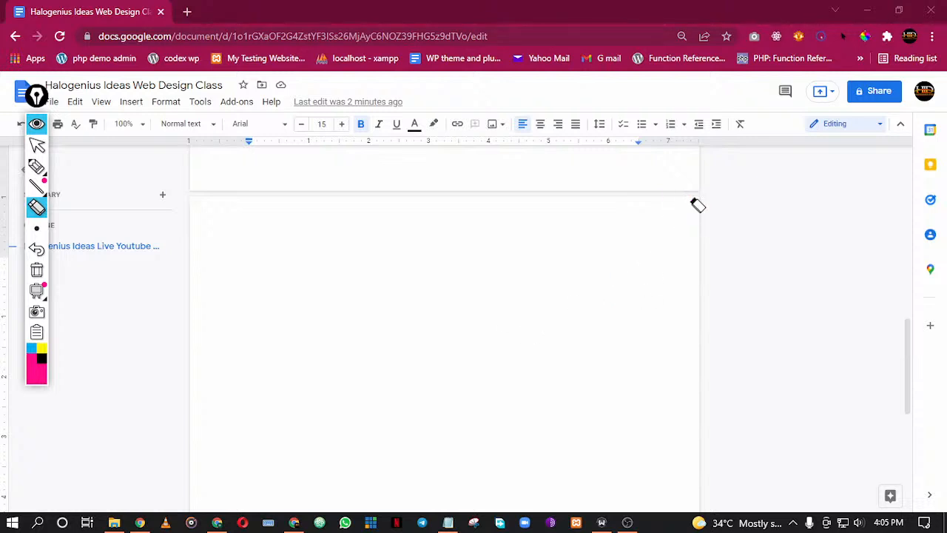
left_click(37, 145)
Search Google for "what is hosting" in a new browser tab
left_click(188, 12)
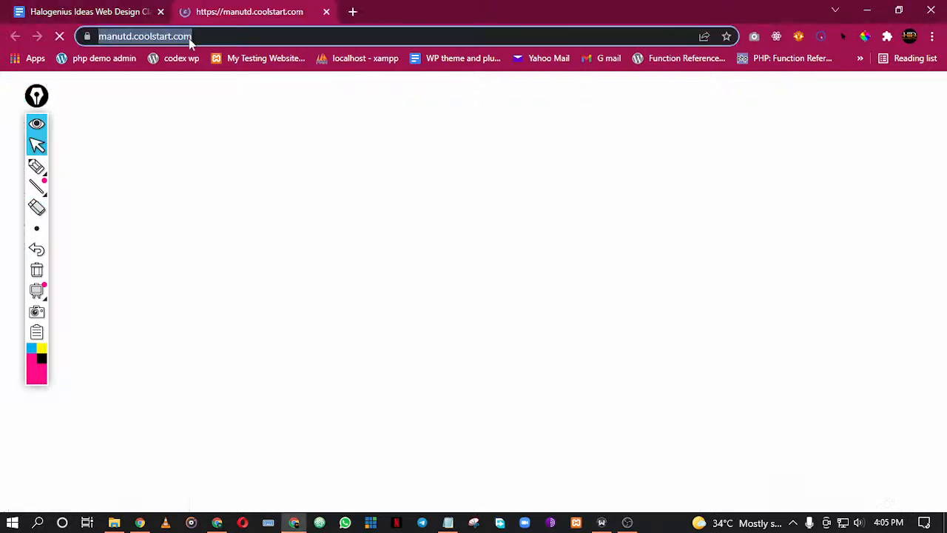
type("what ")
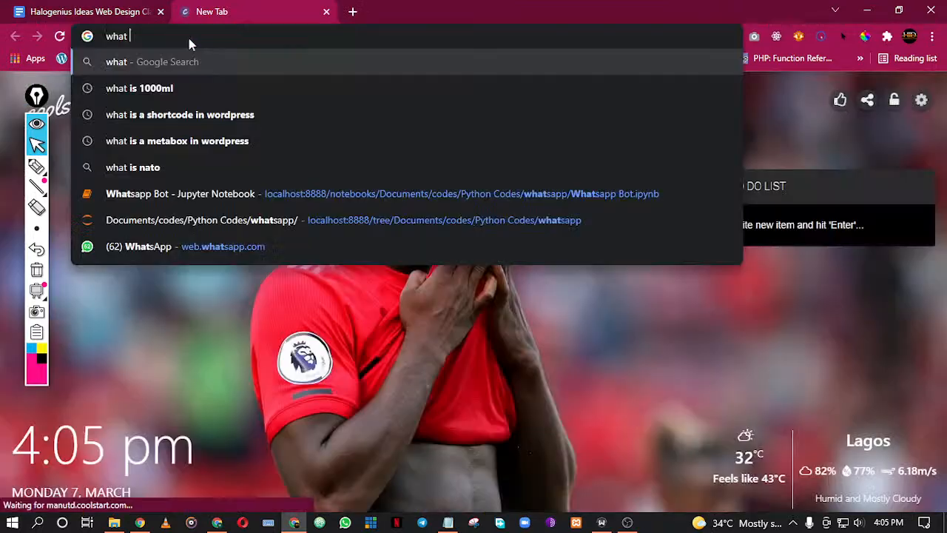
type("is hosting")
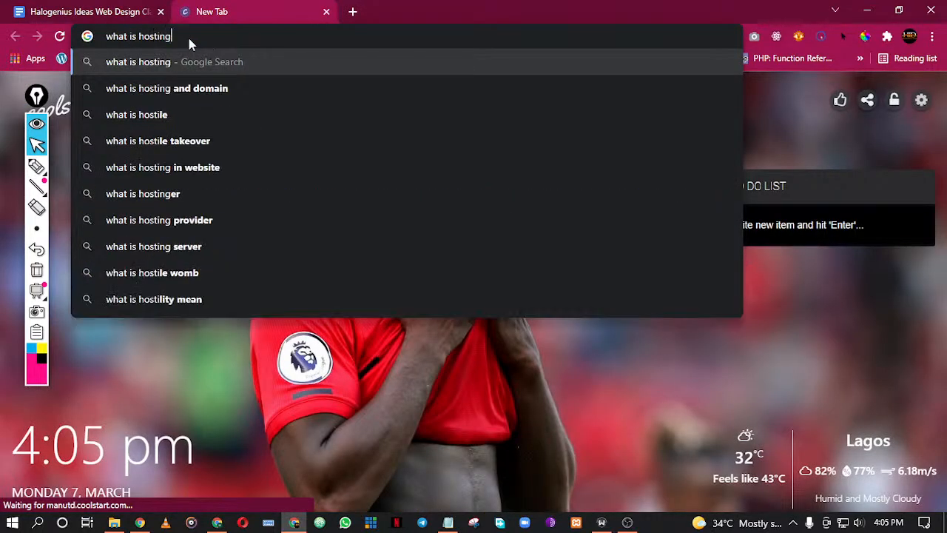
key("Return")
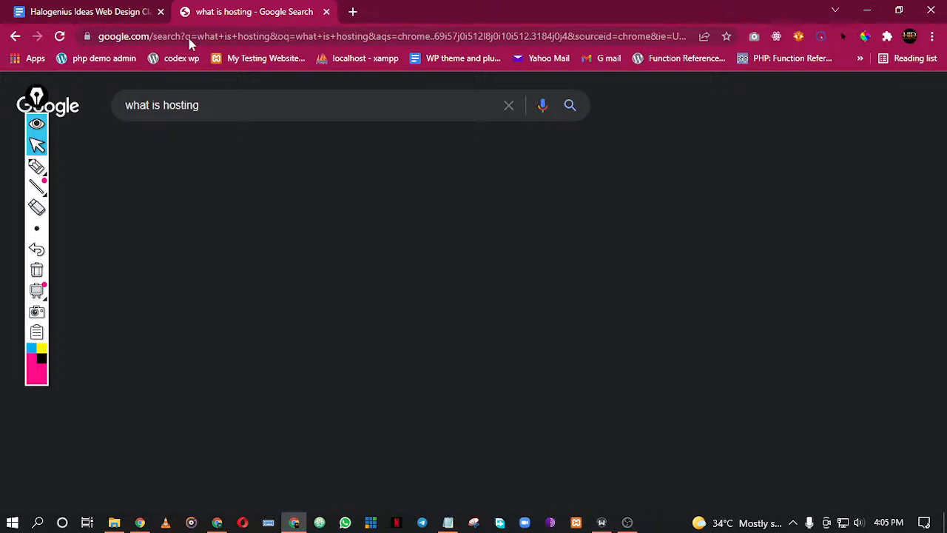
Expand the "What is the hosting Meaning?" question and look through the web hosting search results
scroll(257, 311, "down", 5)
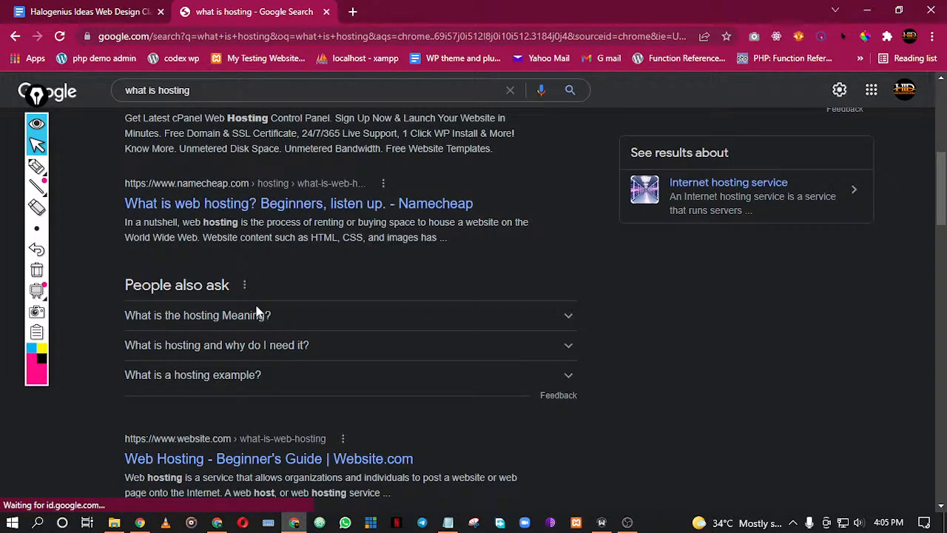
left_click(257, 314)
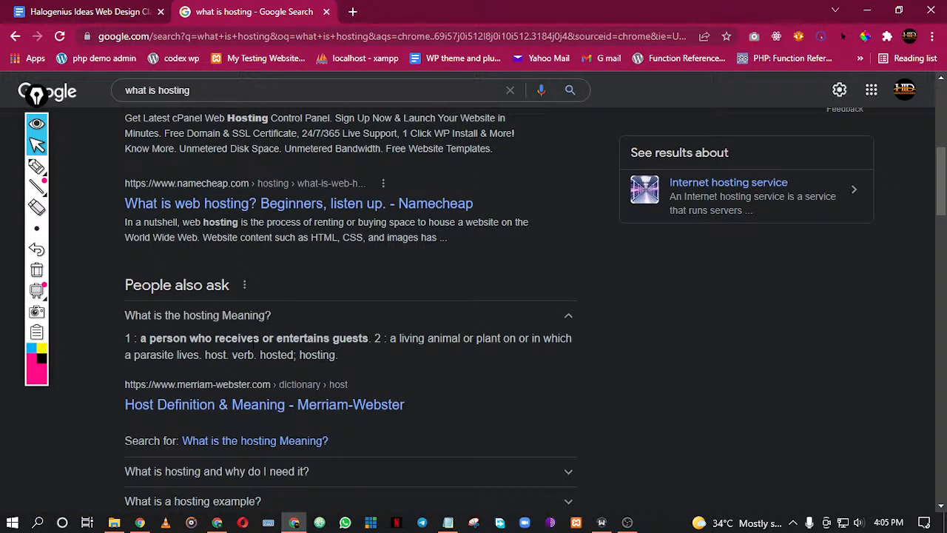
scroll(272, 340, "down", 4)
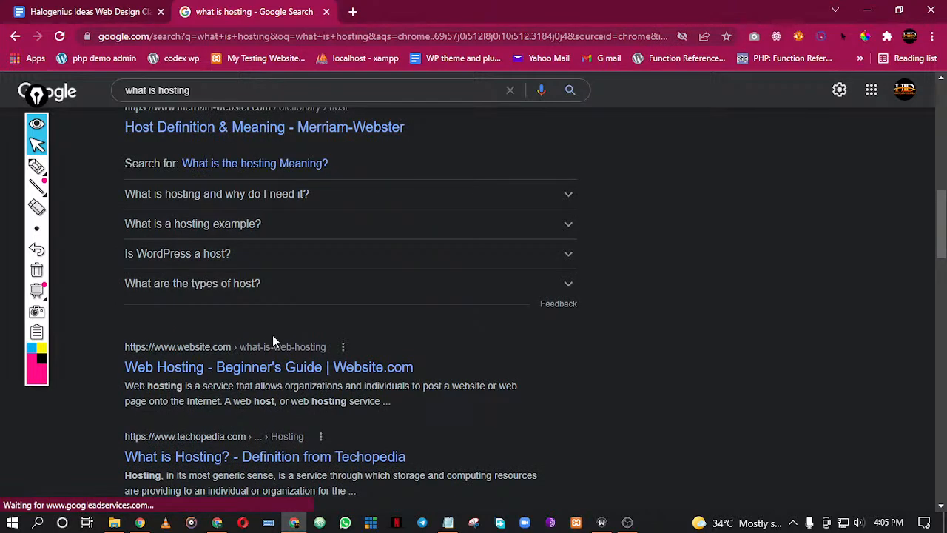
scroll(272, 340, "down", 3)
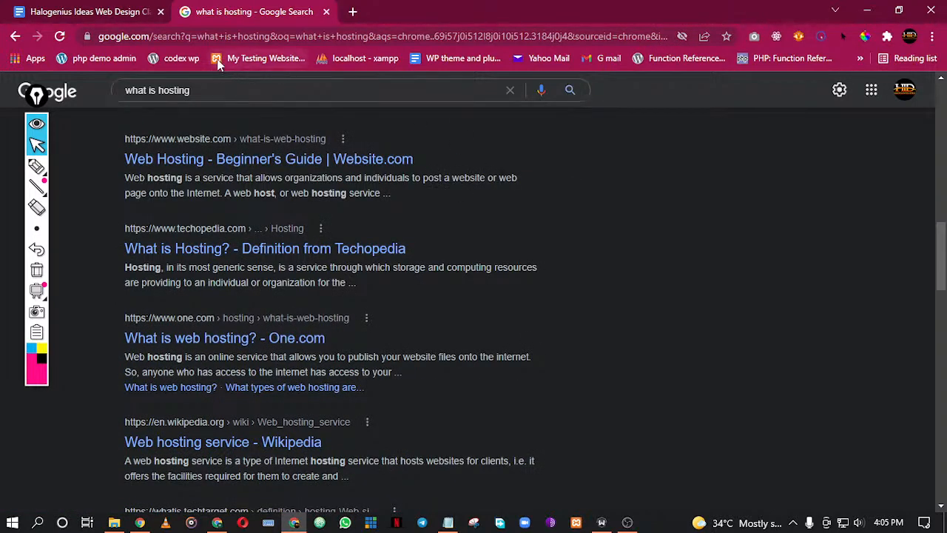
Return to the class outline document and review its topic list and the blank page below
left_click(123, 8)
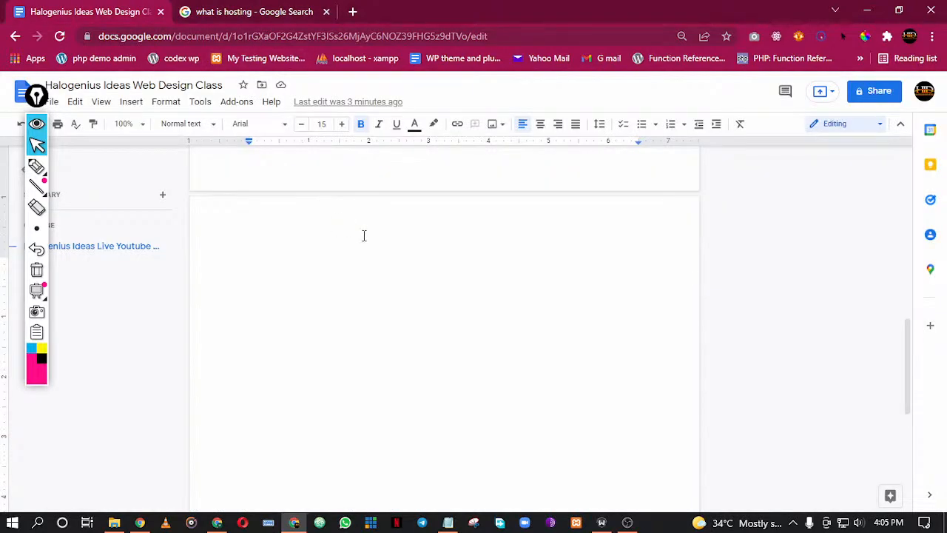
scroll(364, 237, "up", 9)
scroll(364, 242, "down", 2)
scroll(370, 238, "up", 2)
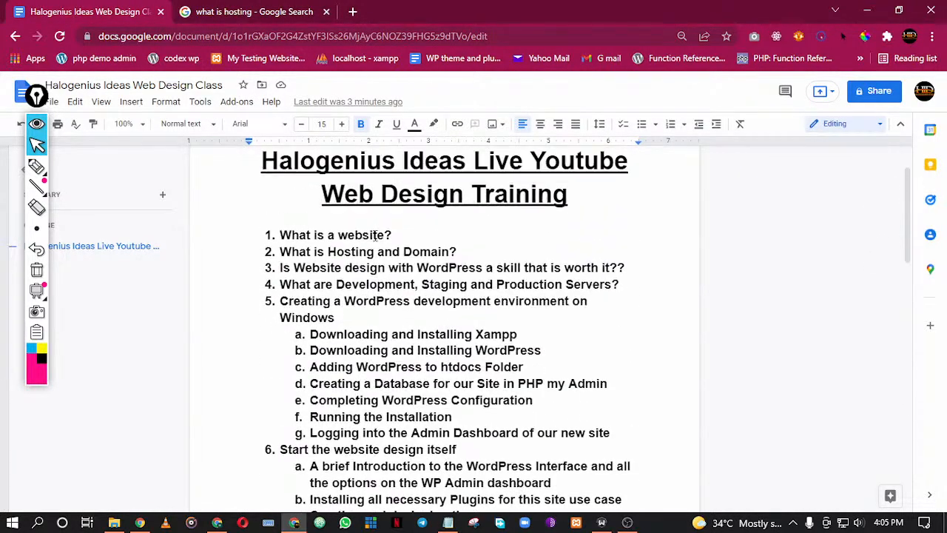
scroll(375, 235, "down", 10)
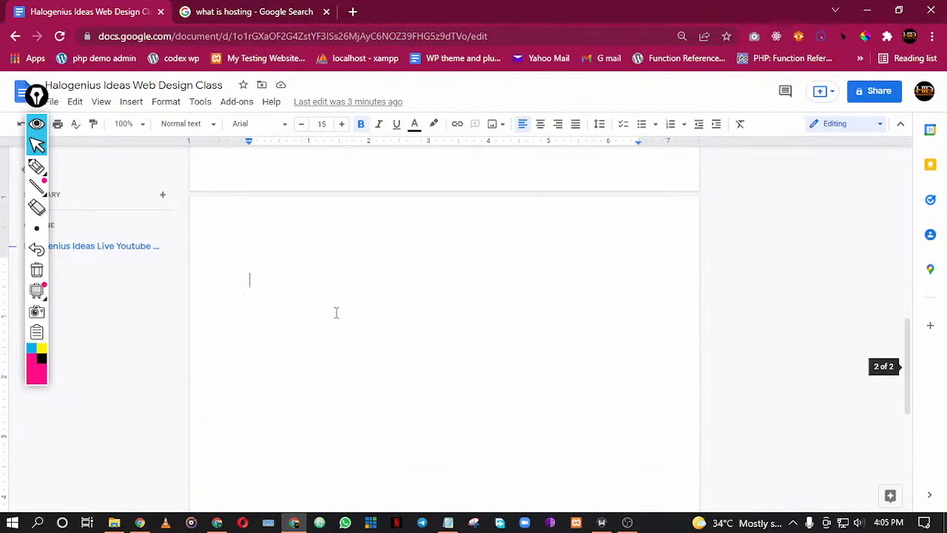
Open lifehack.org in a new browser tab as an example site and highlight its domain name in the address
left_click(258, 11)
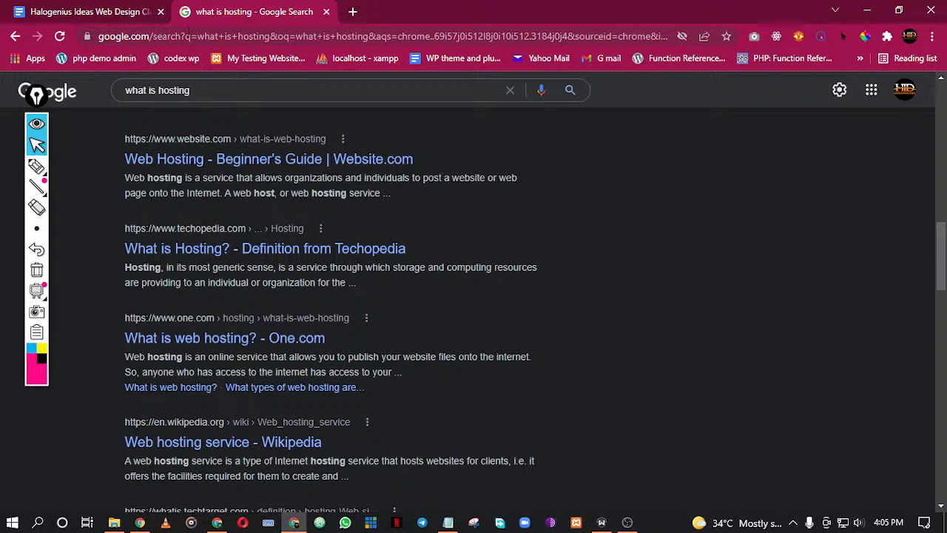
left_click(353, 12)
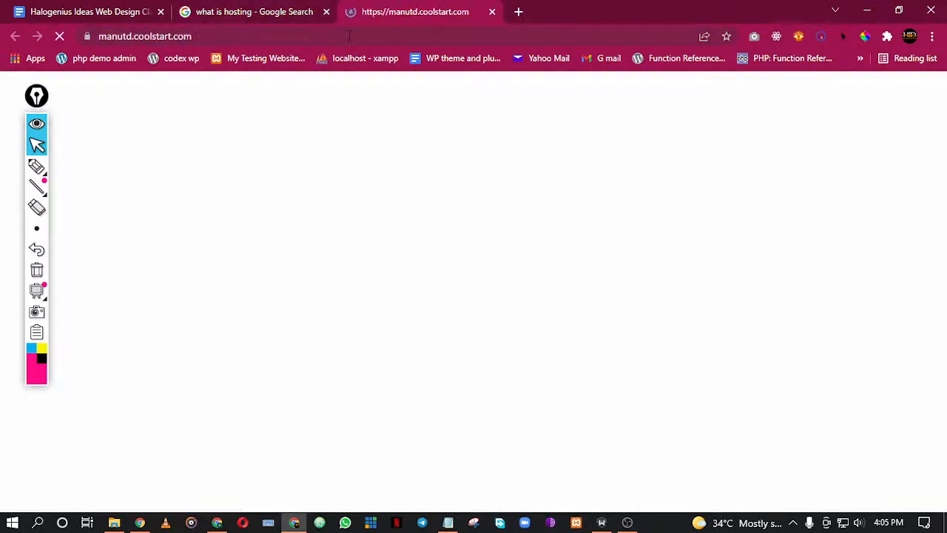
type("li")
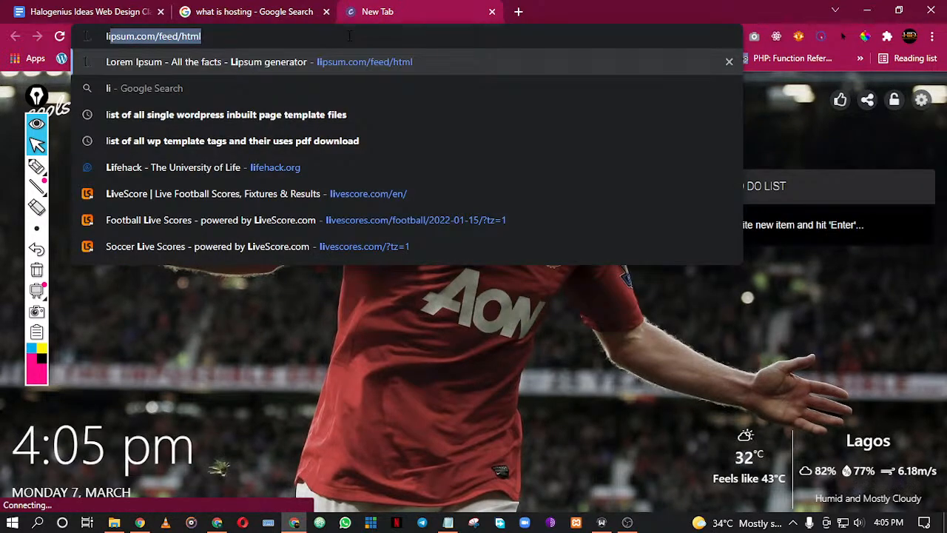
type("v")
key("BackSpace")
key("BackSpace")
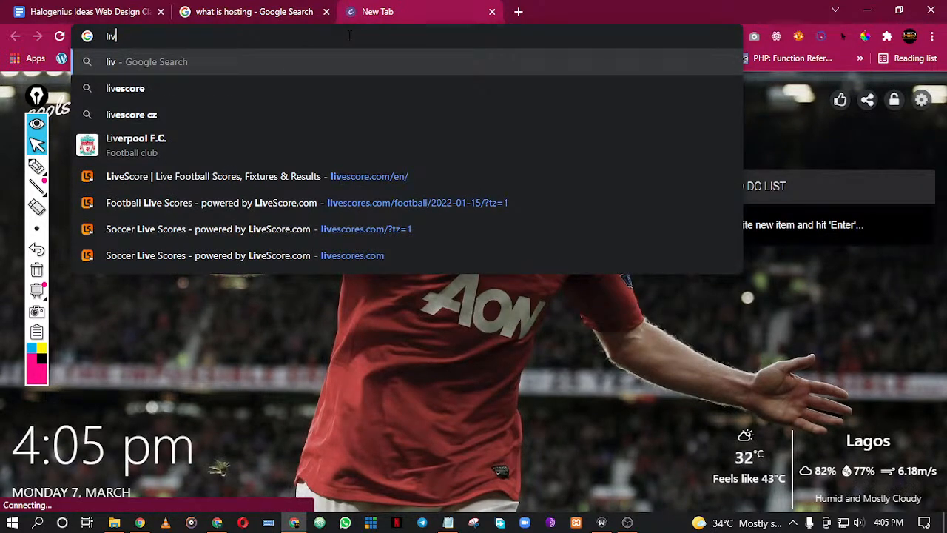
type("fehack")
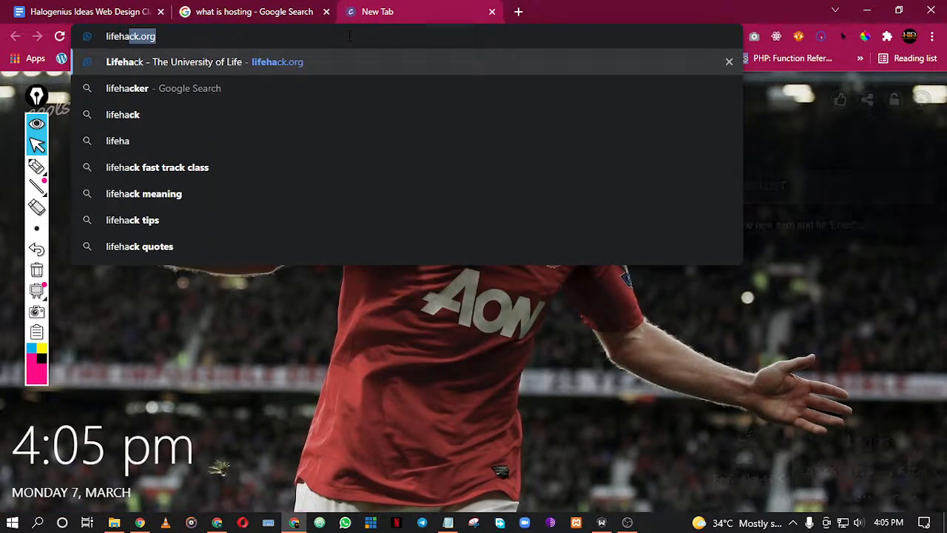
type(".org")
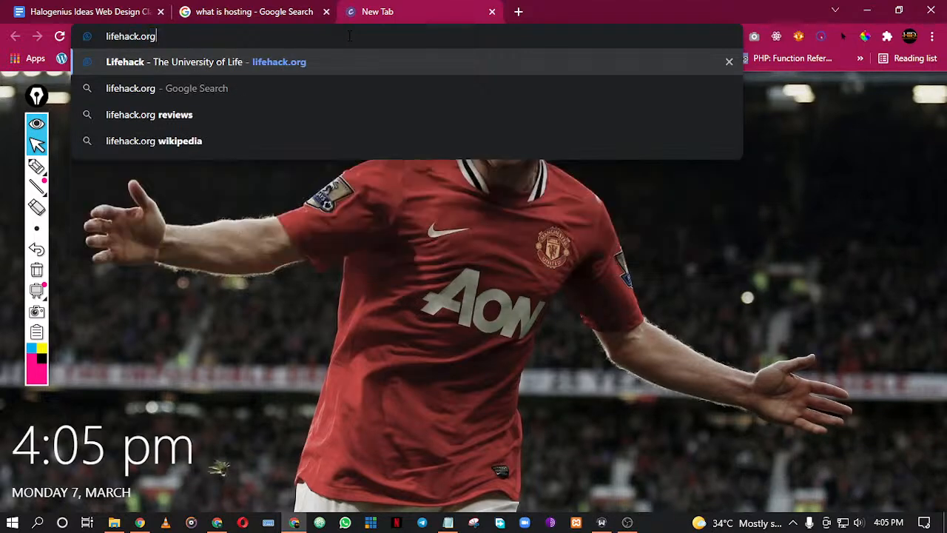
key("Return")
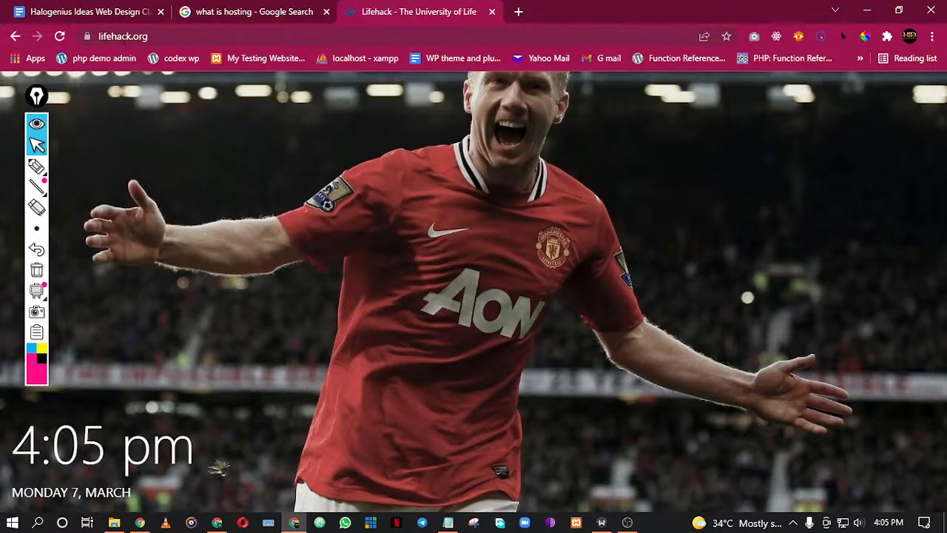
left_click(123, 36)
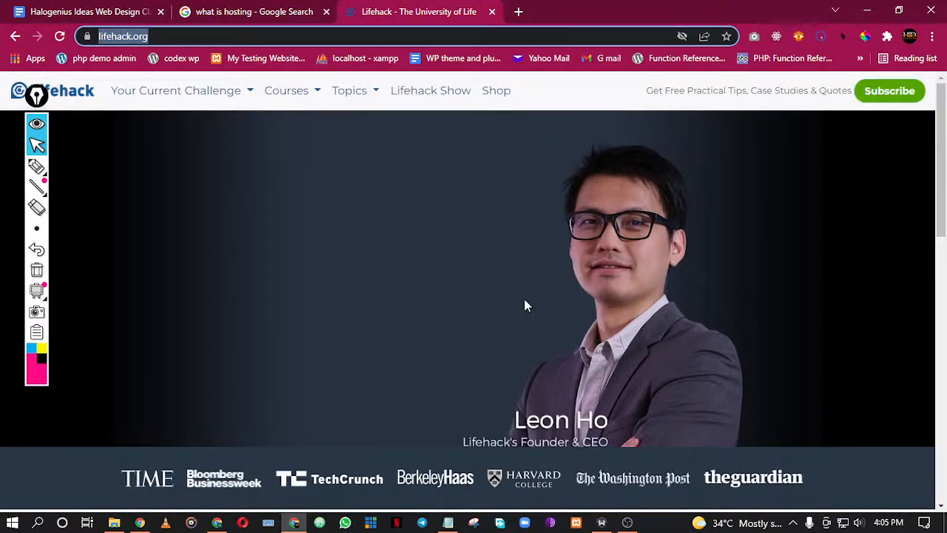
Return to the class outline, highlight part of the third topic about website design with WordPress, and clear the selection
key("ctrl+Tab")
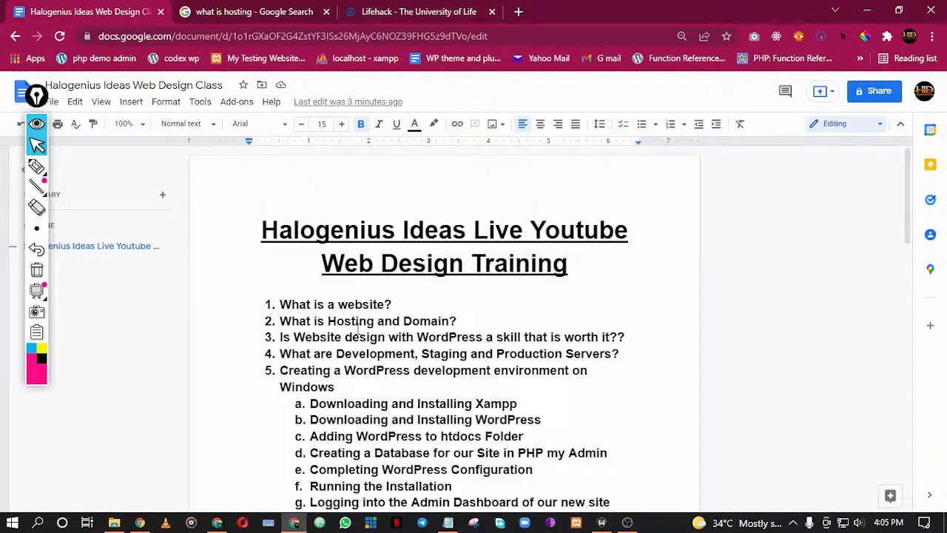
left_click_drag(305, 337, 436, 341)
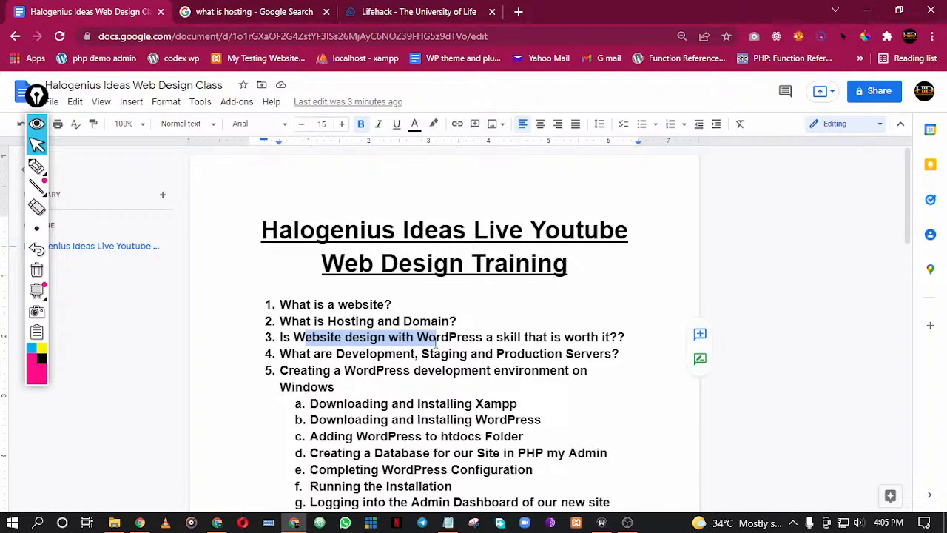
left_click(479, 337)
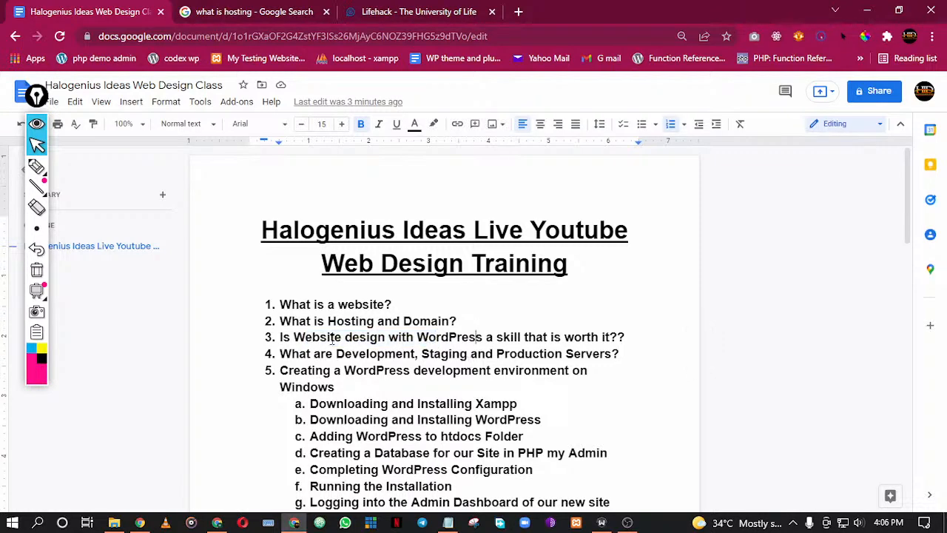
Bring the class browser window back to the front and open fiverr.com in a new tab
left_click(294, 523)
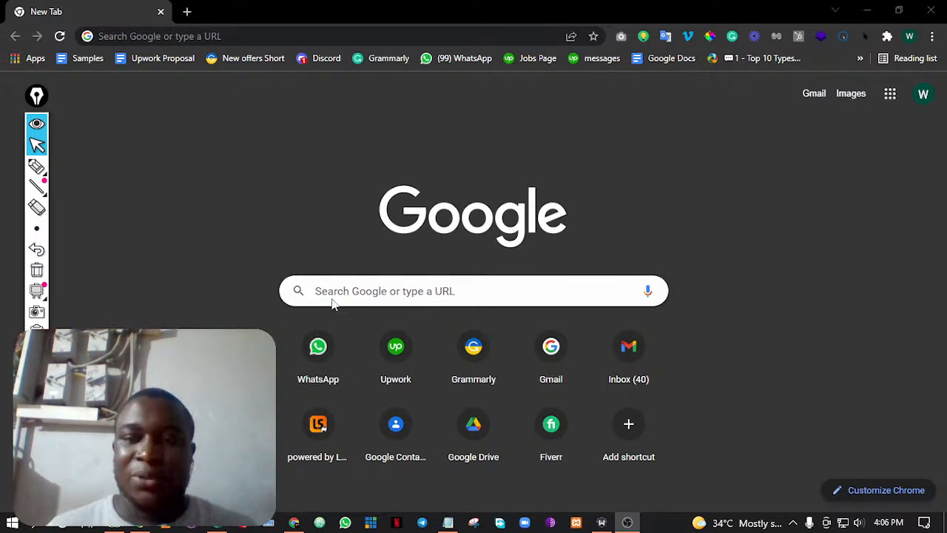
left_click(294, 524)
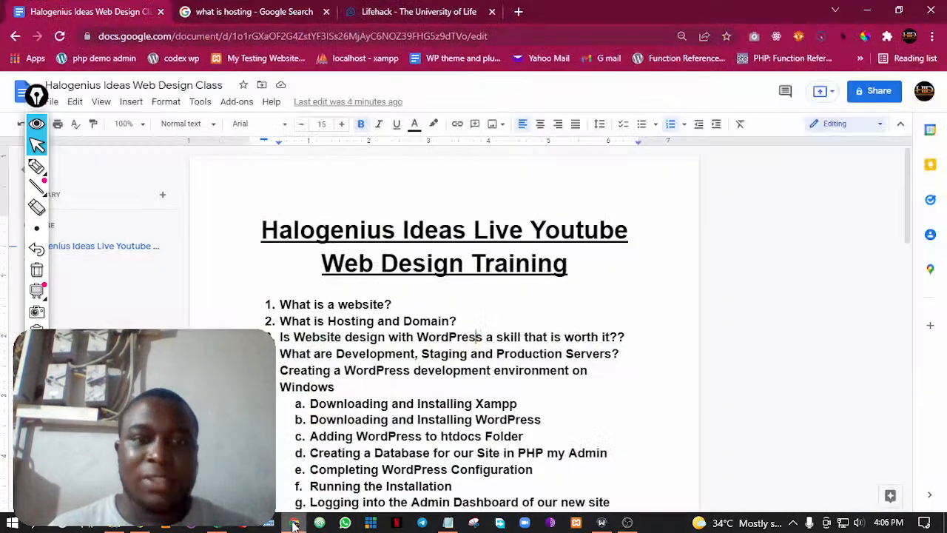
left_click(520, 11)
type("fiverr.com")
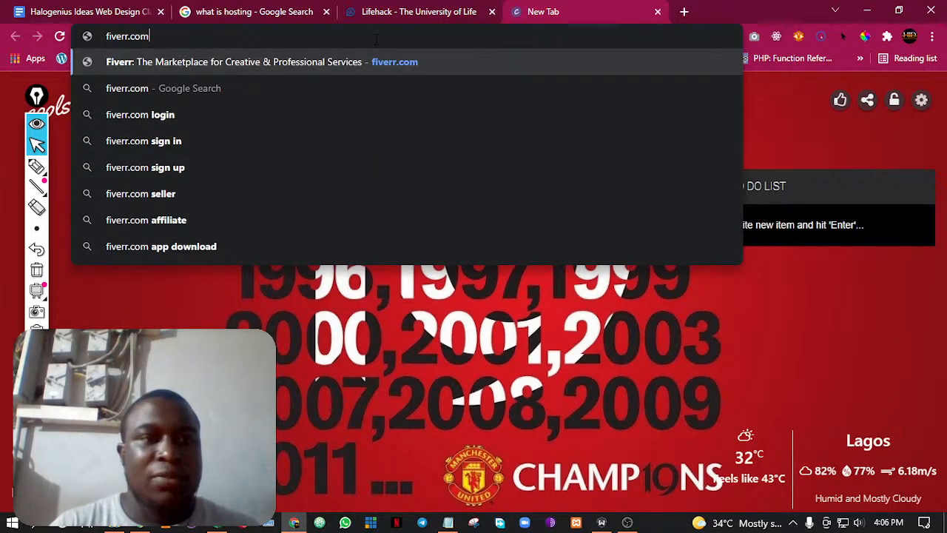
key("Return")
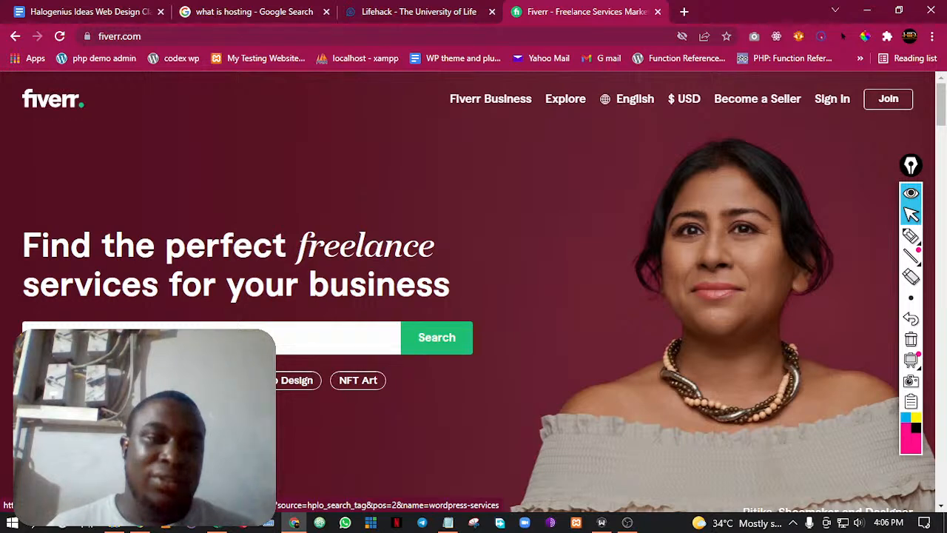
Open Fiverr's WordPress services category in a separate tab, look over the listed services and prices, and close that tab
right_click(200, 378)
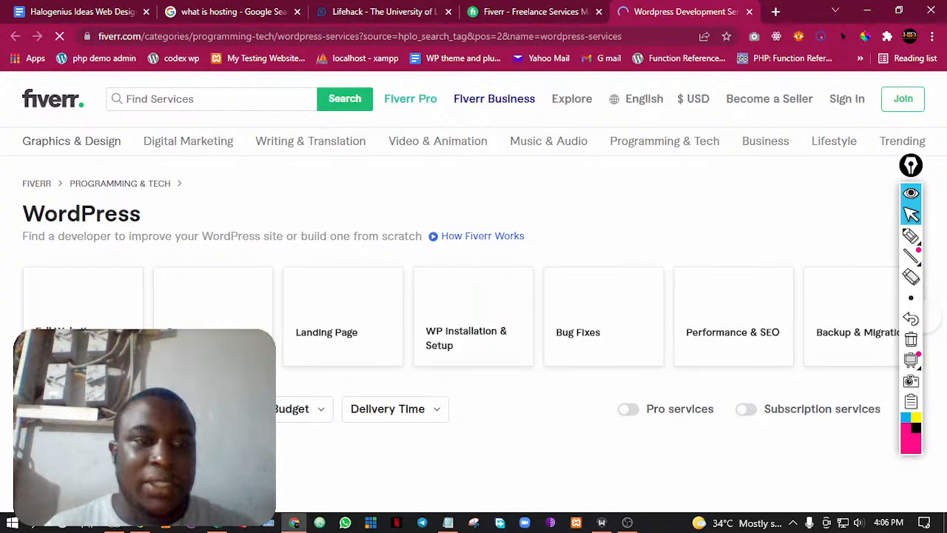
scroll(474, 296, "down", 1)
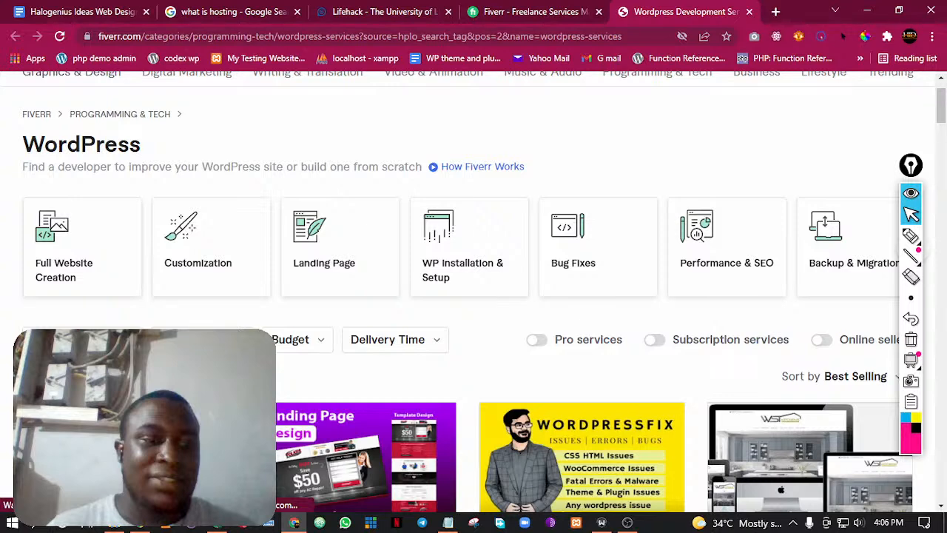
scroll(744, 87, "down", 3)
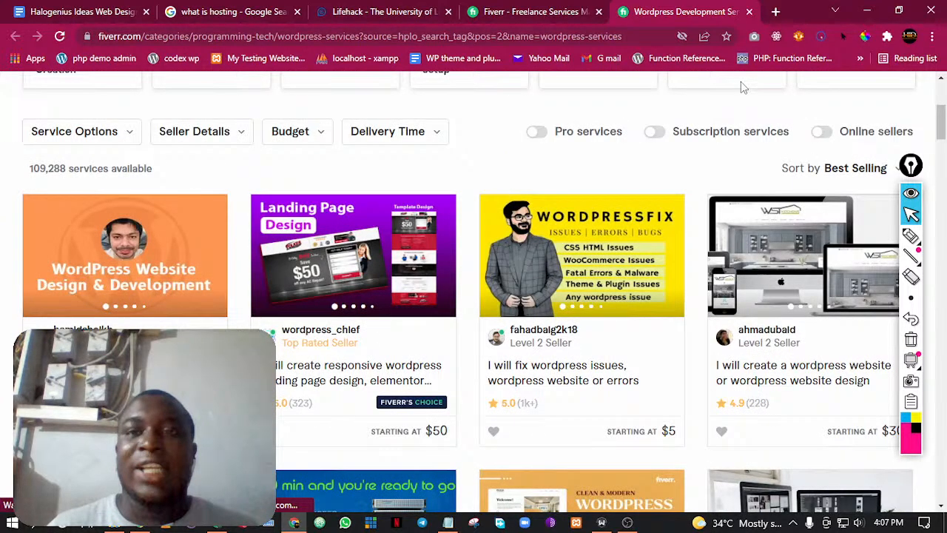
key("ctrl+w")
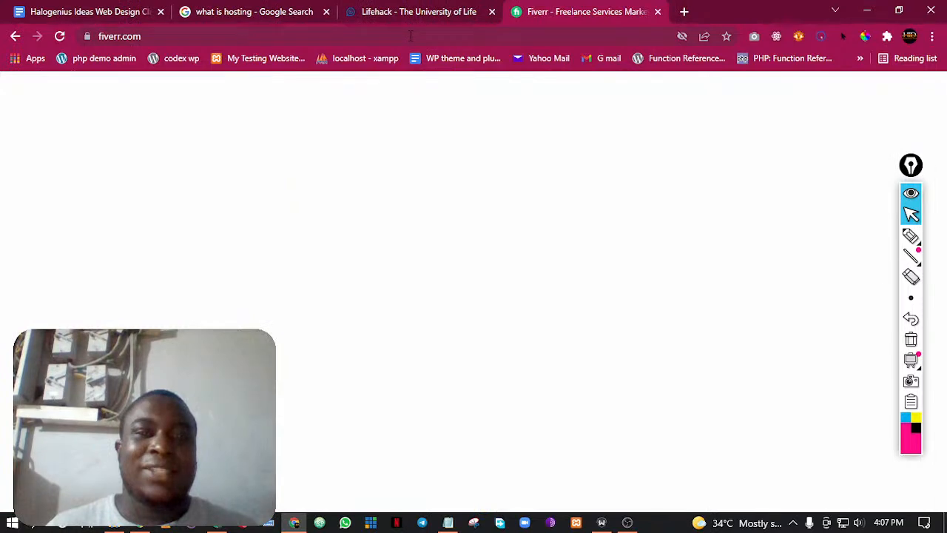
Load upwork.com in the Fiverr tab and look over the Upwork home page
left_click(411, 35)
type("upw")
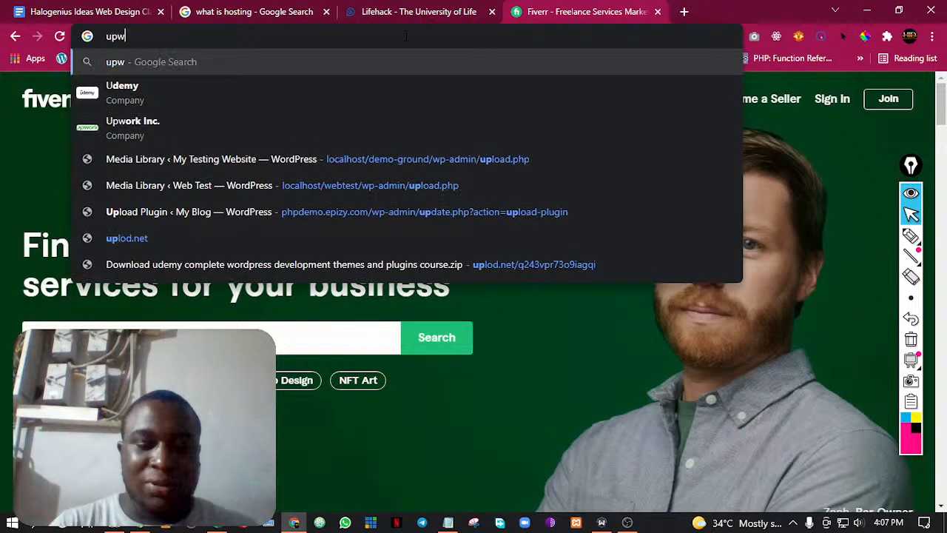
type("ork.com")
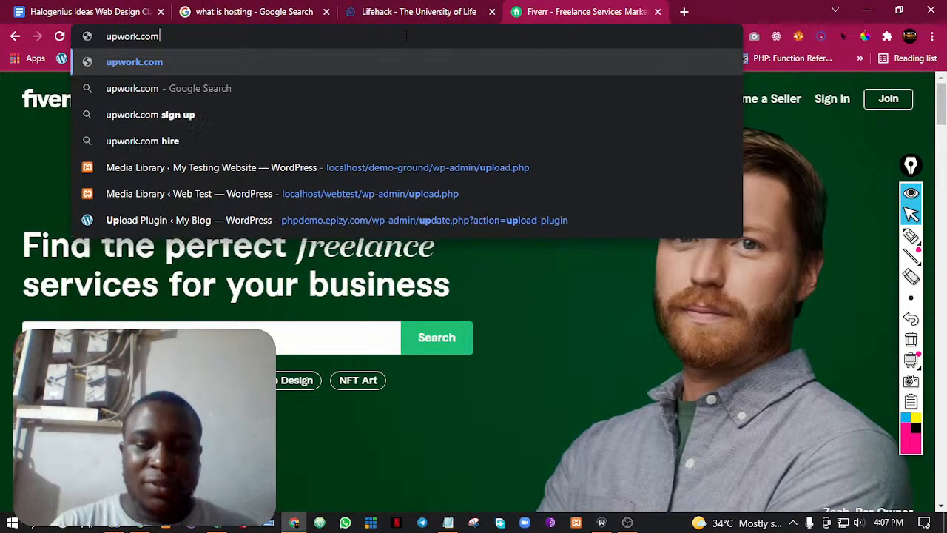
key("Return")
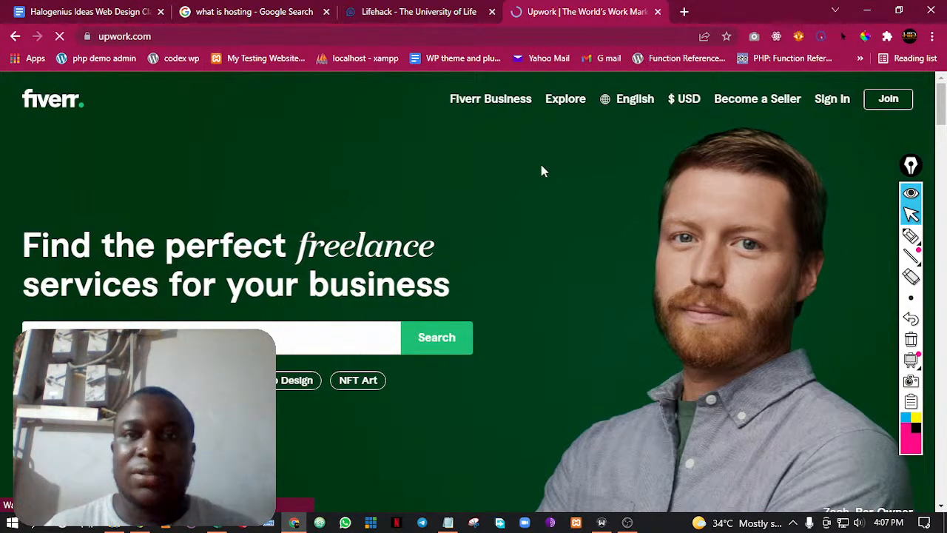
scroll(376, 184, "down", 7)
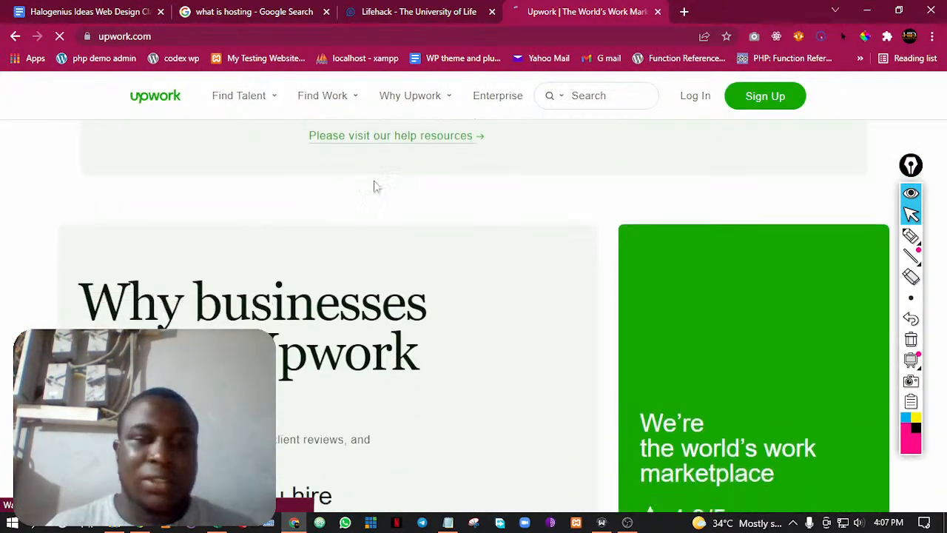
scroll(377, 185, "down", 5)
scroll(383, 184, "up", 5)
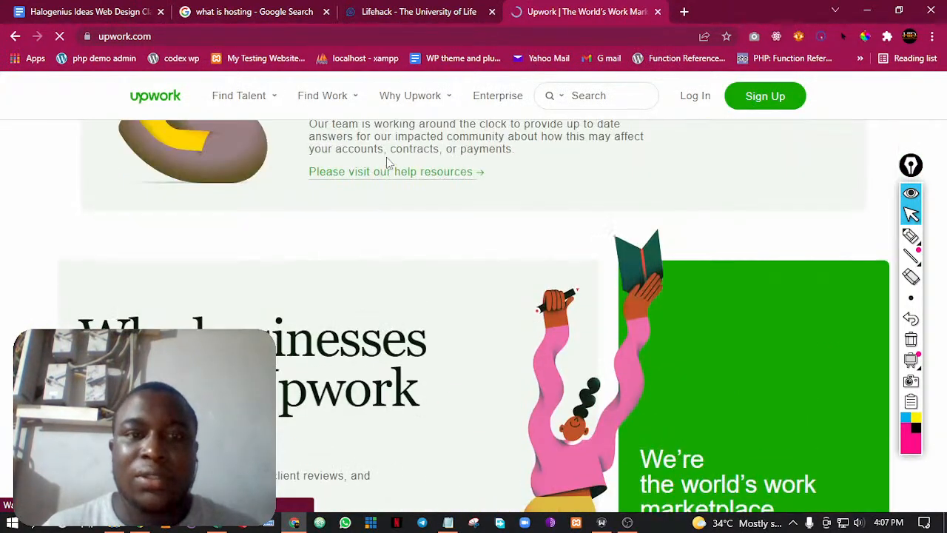
Set the Upwork site search to Talent and search it for "wordpress"
scroll(387, 162, "down", 2)
scroll(388, 159, "down", 3)
mouse_move(322, 102)
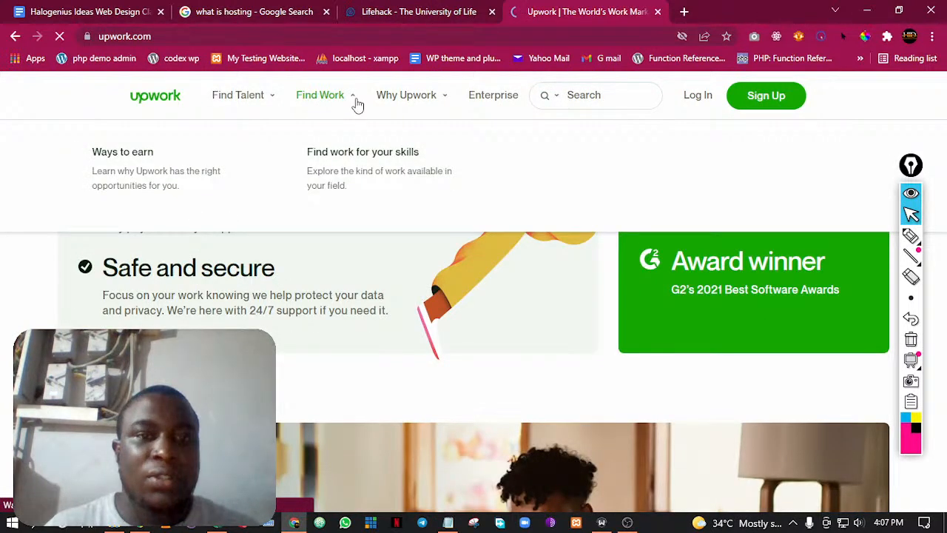
left_click(596, 95)
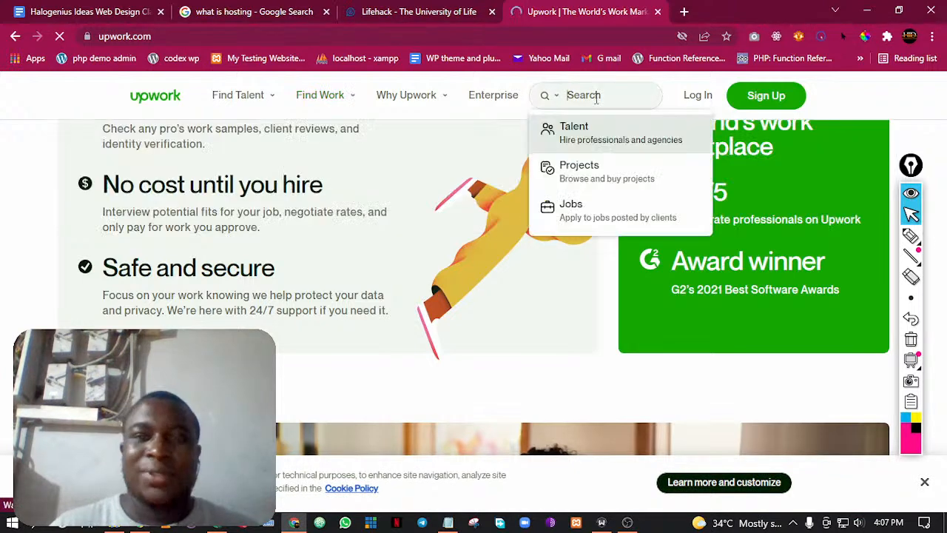
left_click(563, 137)
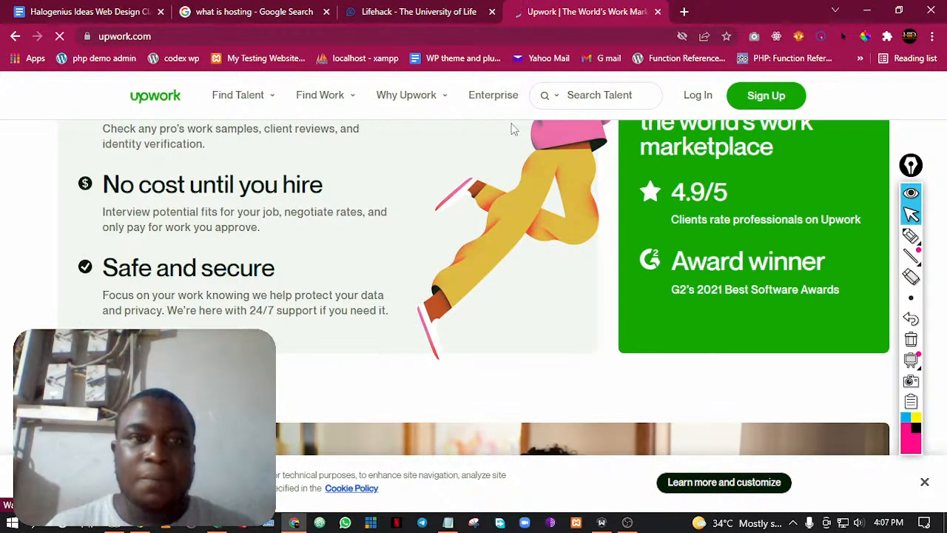
scroll(536, 191, "down", 5)
scroll(536, 191, "down", 10)
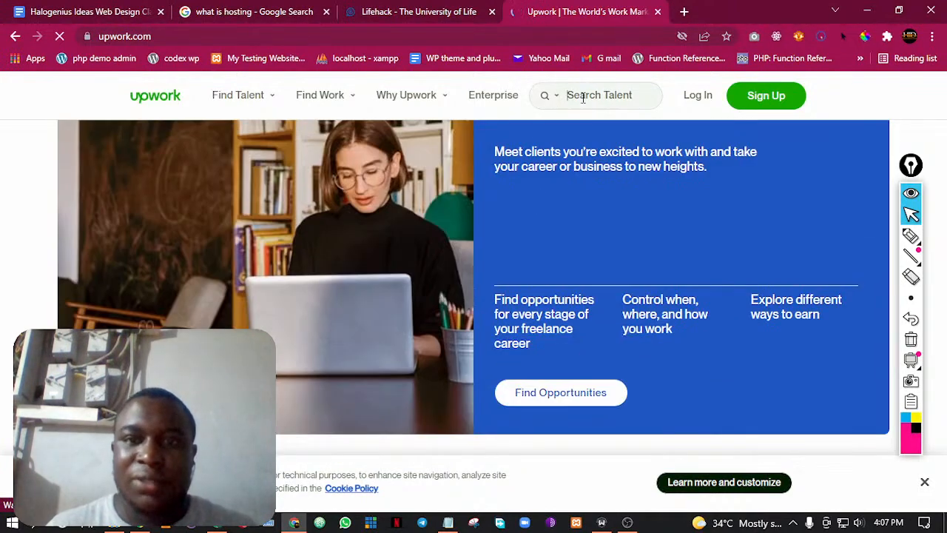
left_click(584, 97)
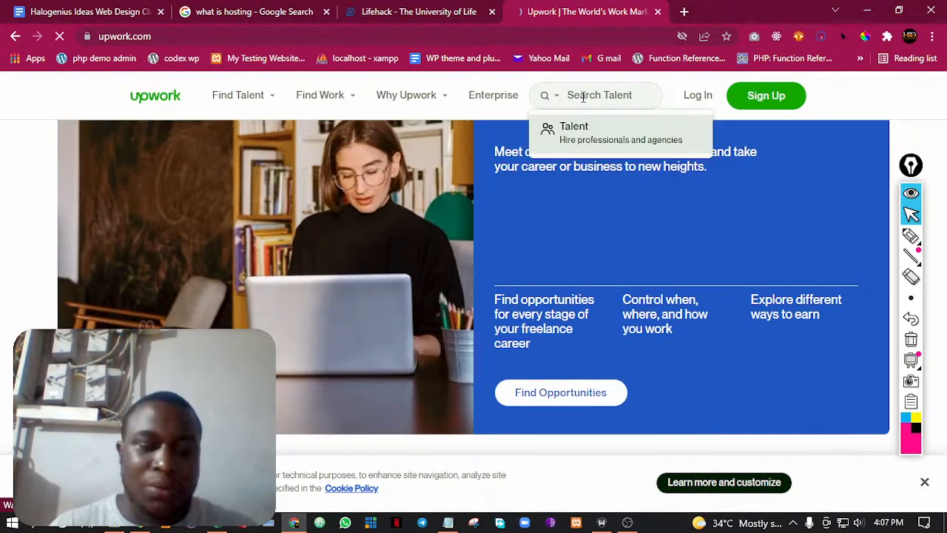
type("wordpre")
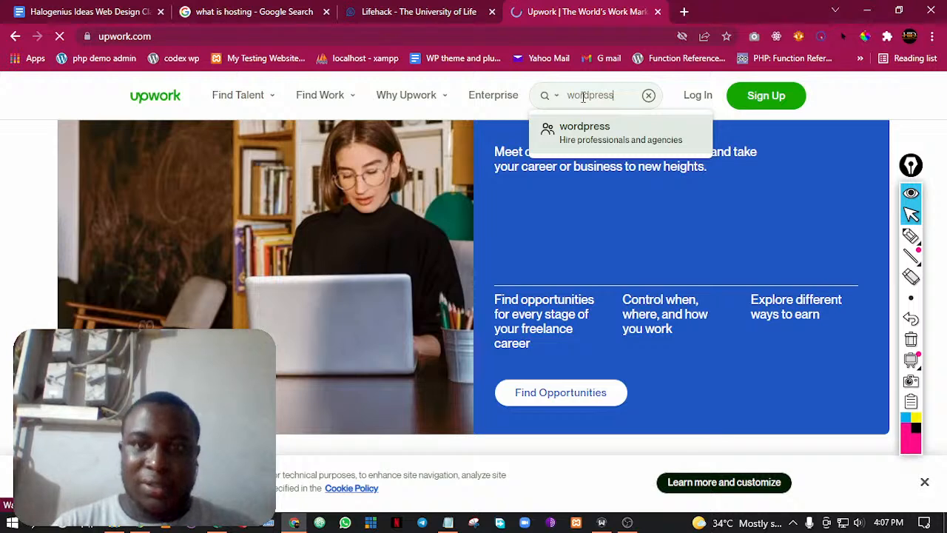
type("ss")
left_click(582, 131)
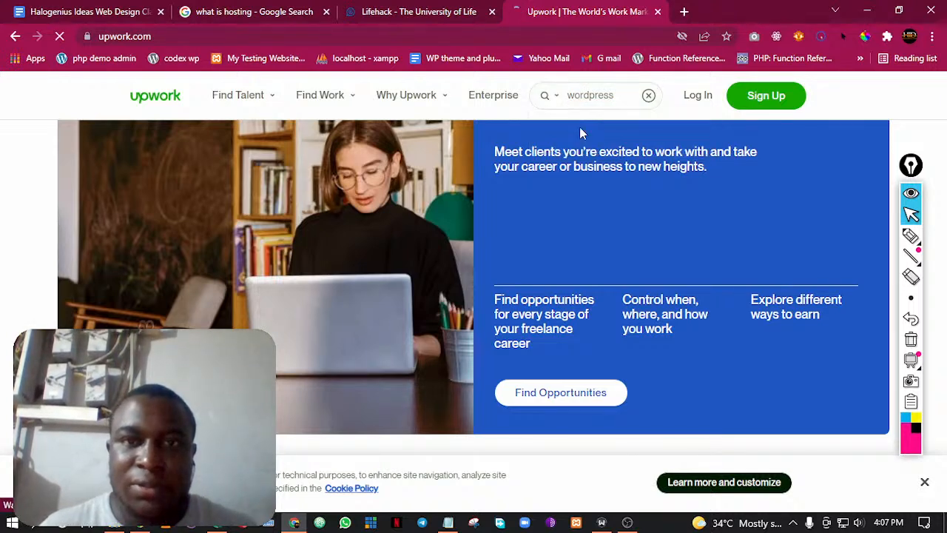
scroll(340, 225, "down", 3)
scroll(353, 229, "down", 10)
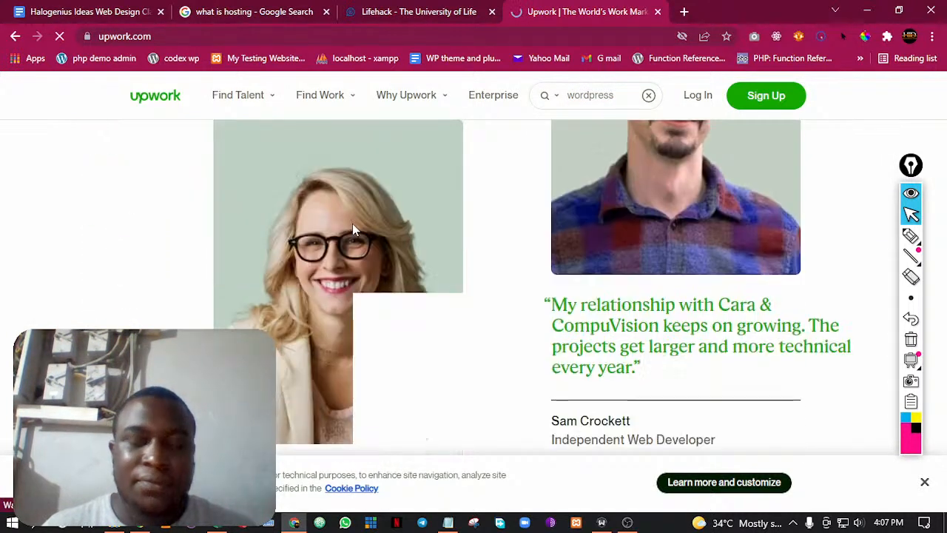
scroll(358, 232, "up", 8)
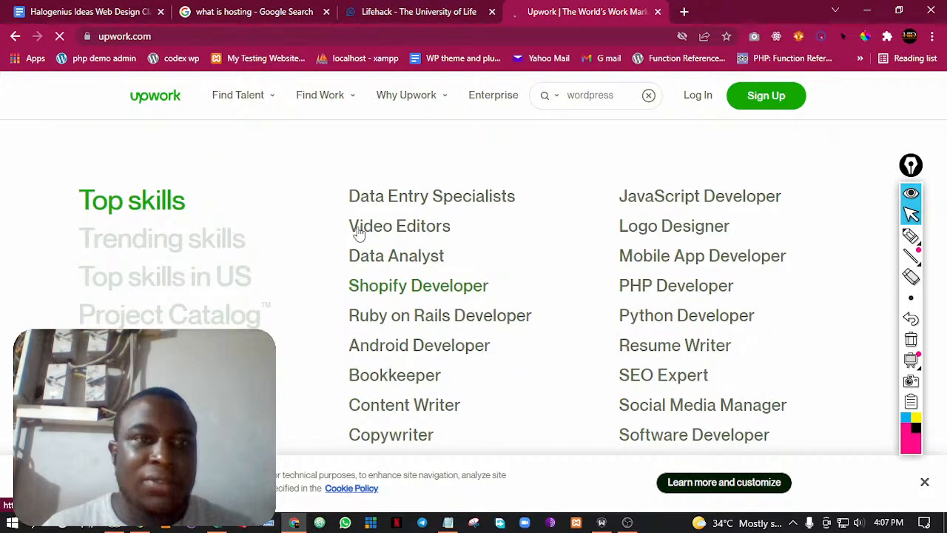
scroll(375, 230, "up", 2)
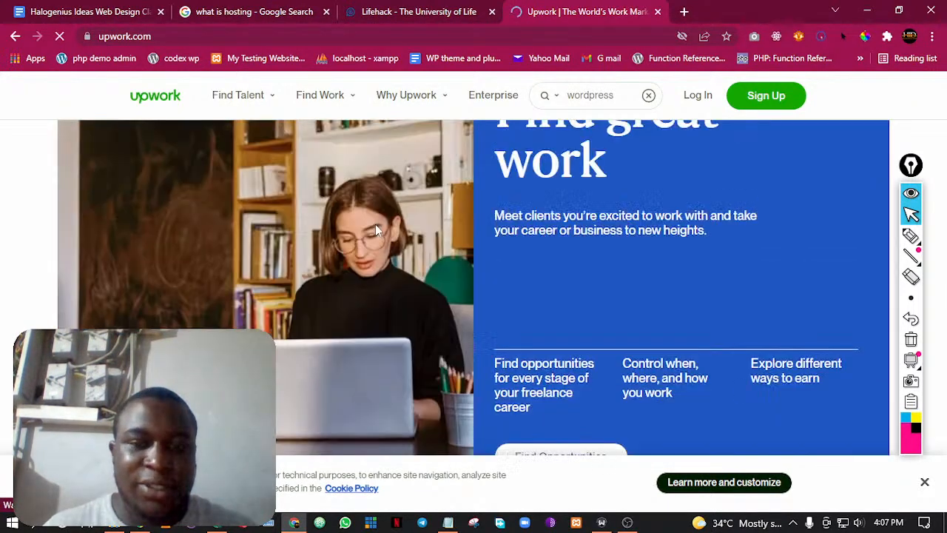
left_click(294, 524)
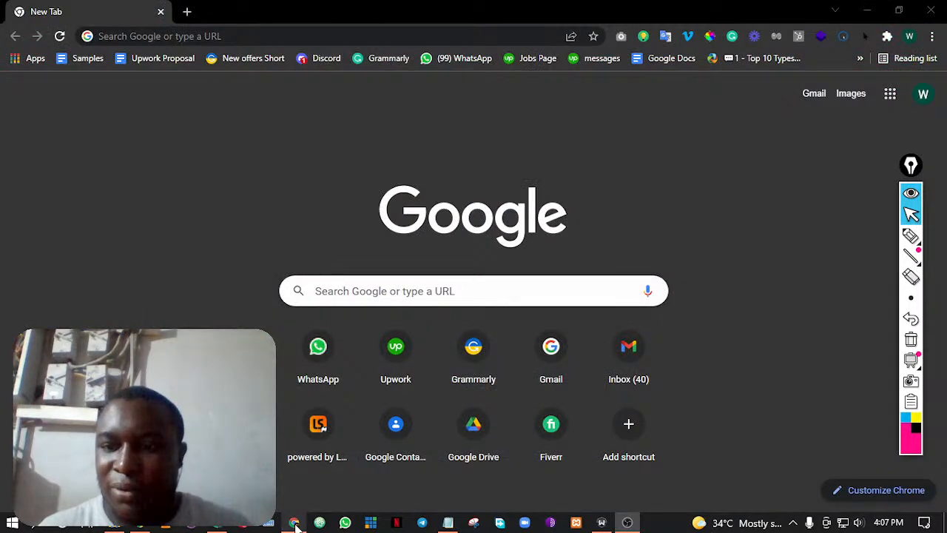
left_click(294, 524)
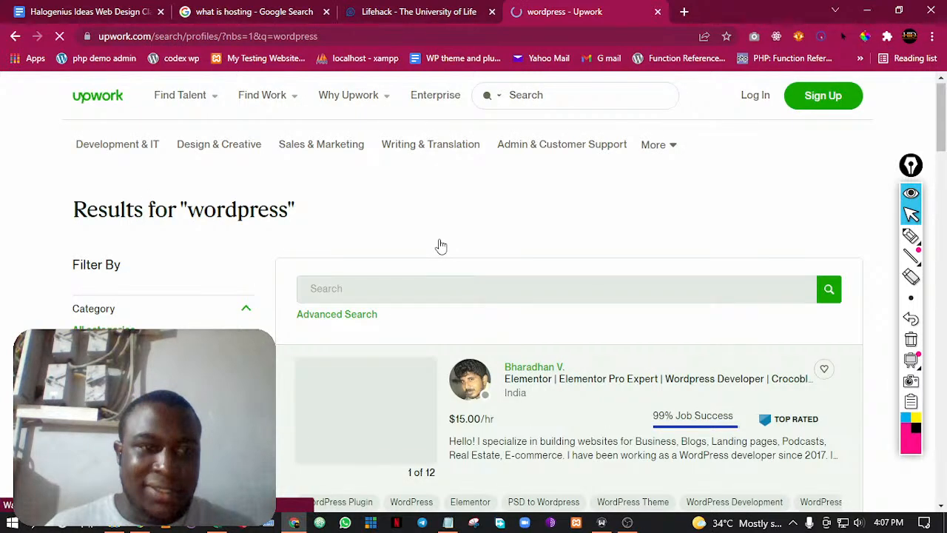
Look over the WordPress freelancers in the Upwork results, including their hourly rates, earnings and job success
scroll(516, 250, "down", 3)
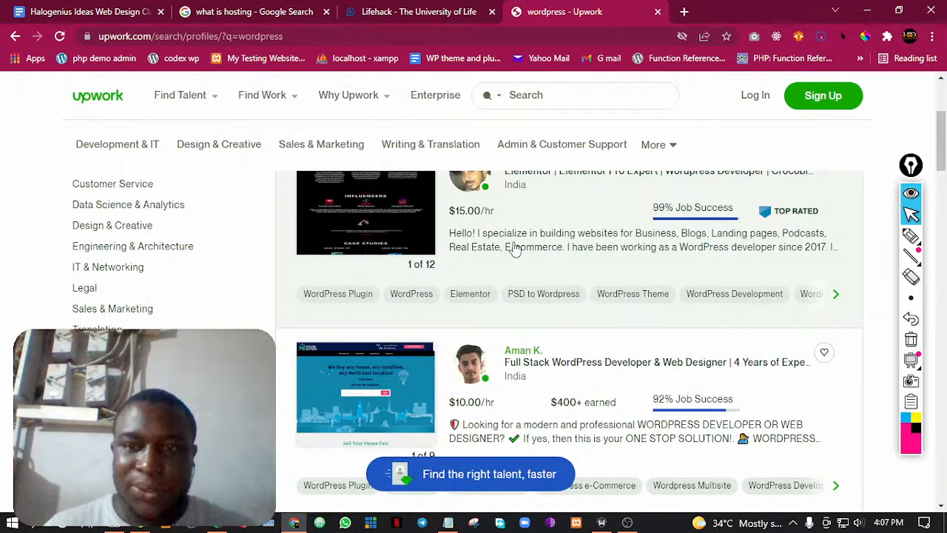
scroll(688, 224, "up", 1)
scroll(686, 222, "up", 2)
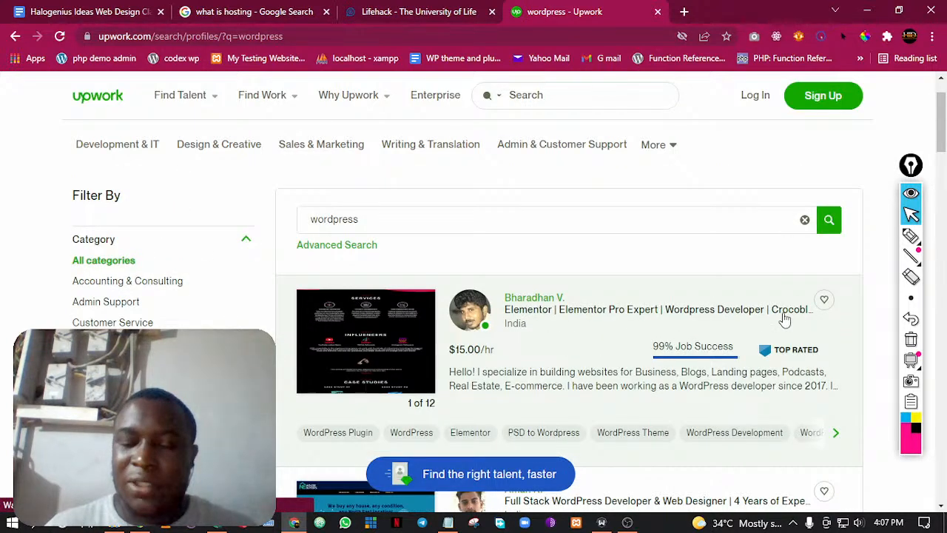
scroll(518, 307, "down", 3)
scroll(609, 306, "down", 7)
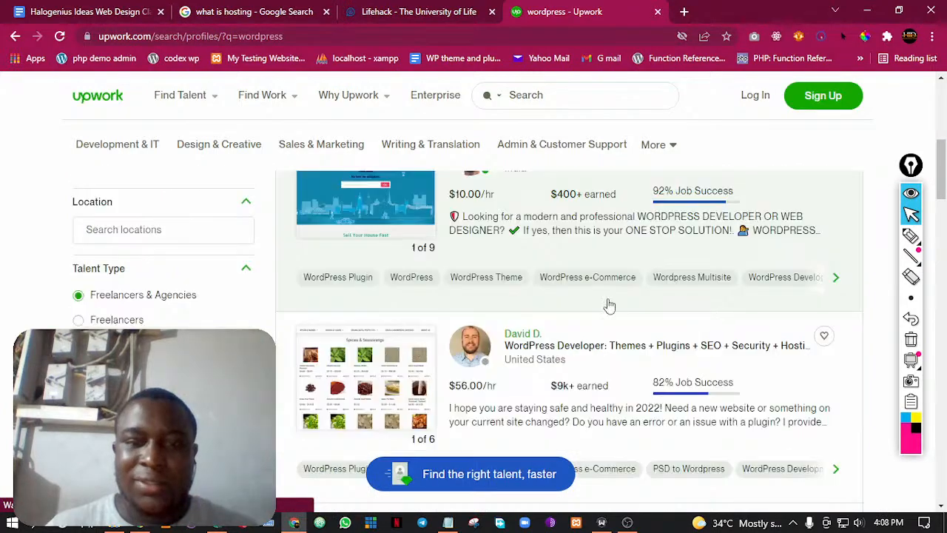
scroll(598, 301, "down", 10)
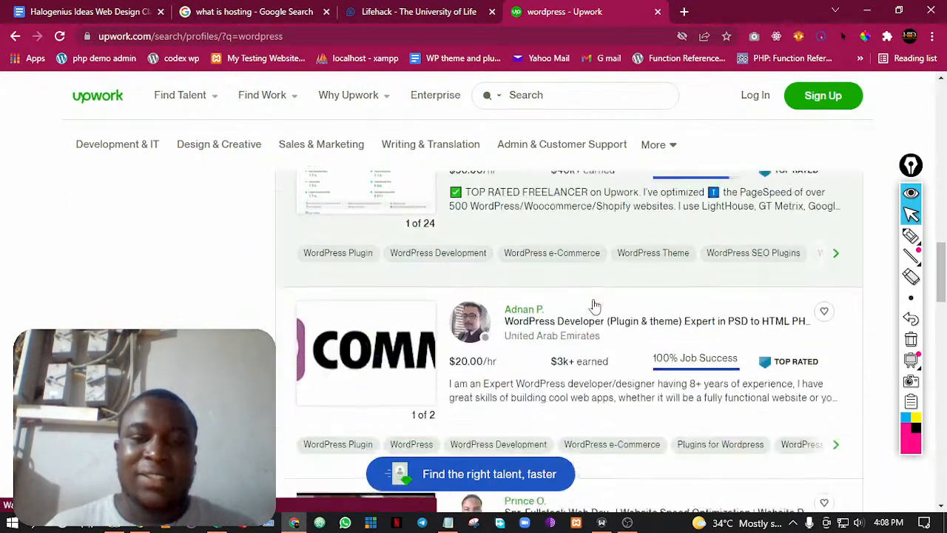
scroll(596, 304, "down", 12)
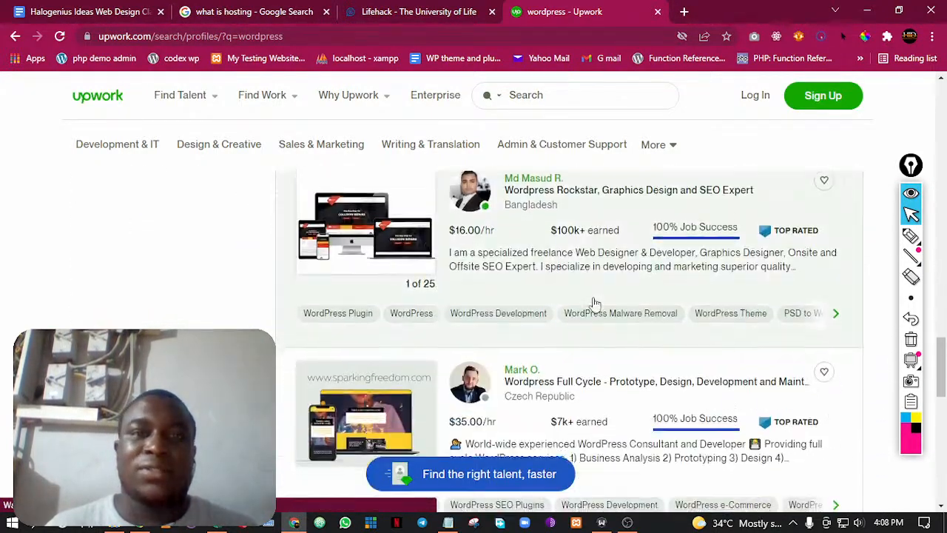
scroll(562, 251, "up", 10)
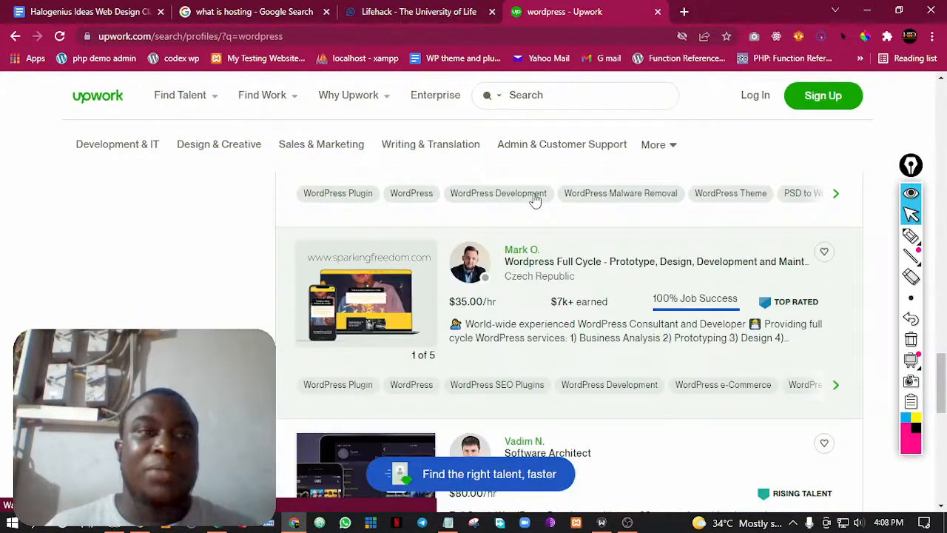
Close the Google search, Lifehack and Upwork tabs to return to the class outline
left_click(326, 11)
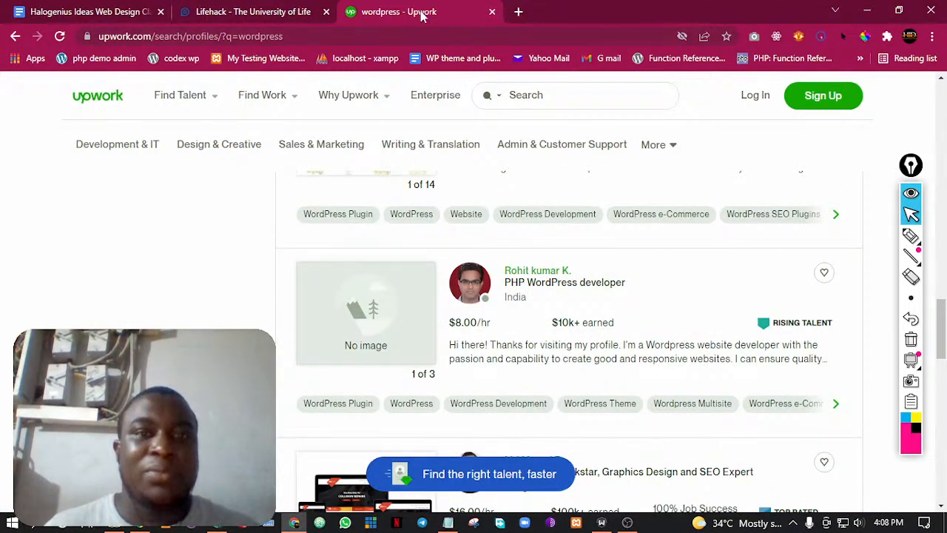
left_click(326, 12)
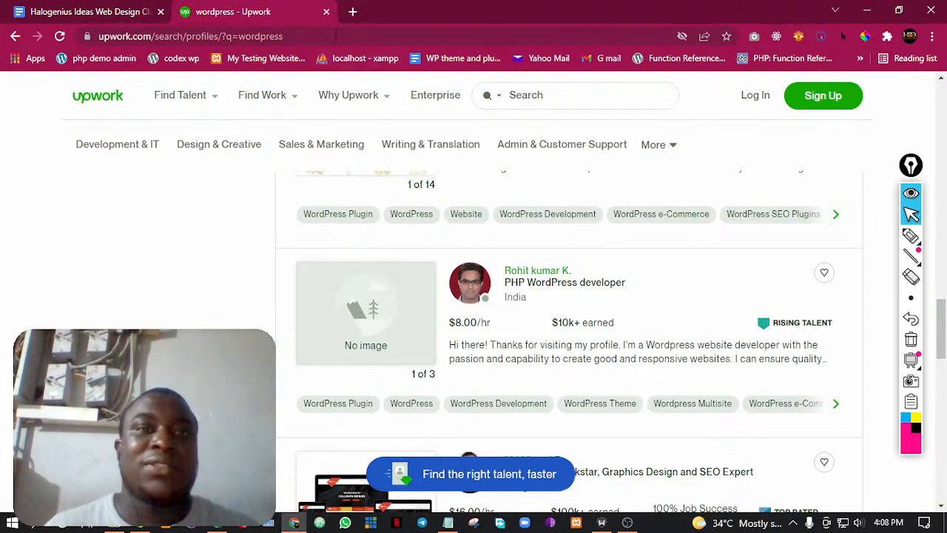
left_click(327, 11)
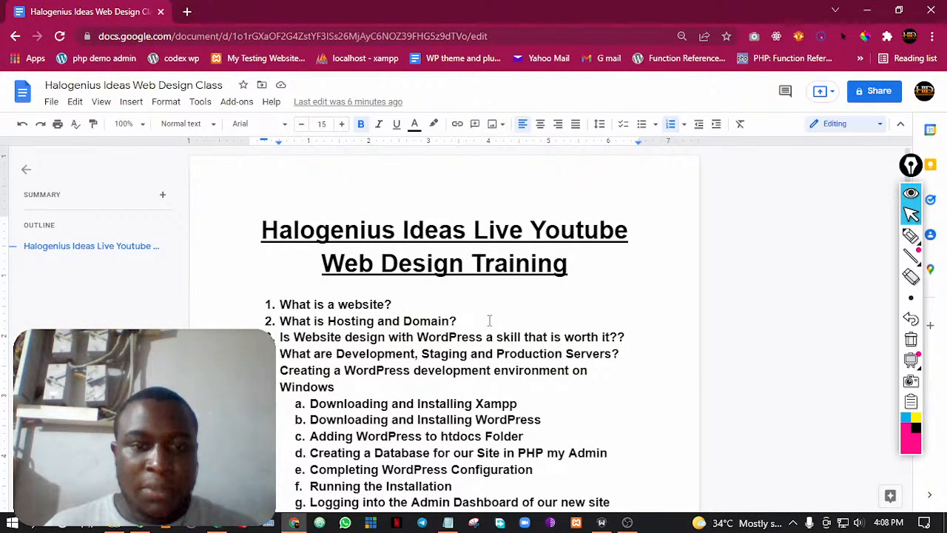
Replace "Servers" with "Environment" in the fourth topic of the outline, using the spelling suggestion to correct the word
scroll(489, 318, "down", 1)
left_click_drag(356, 285, 609, 284)
left_click(565, 285)
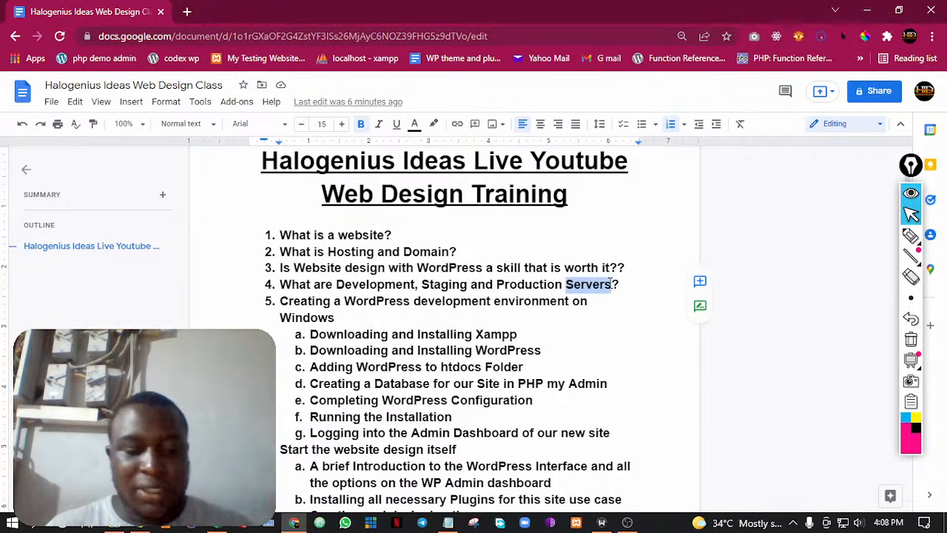
type("Enviroment")
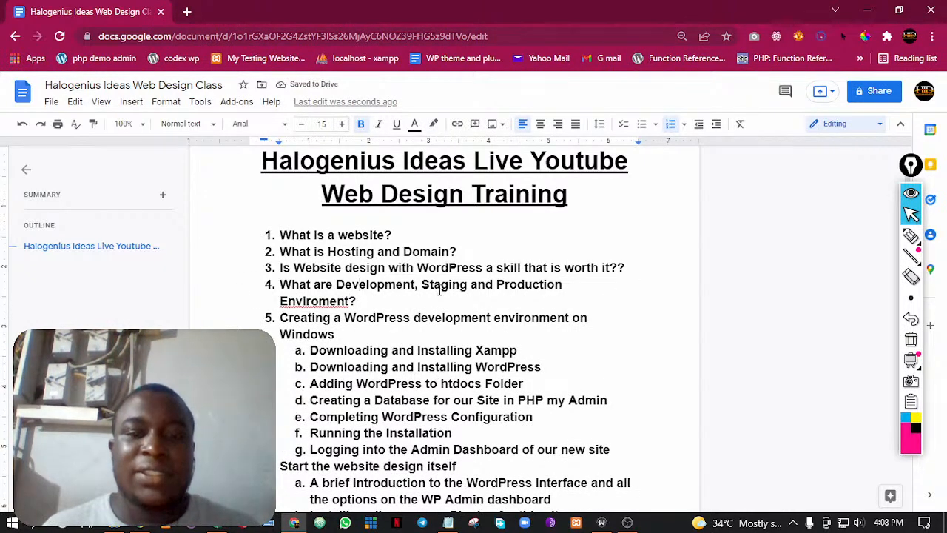
right_click(320, 302)
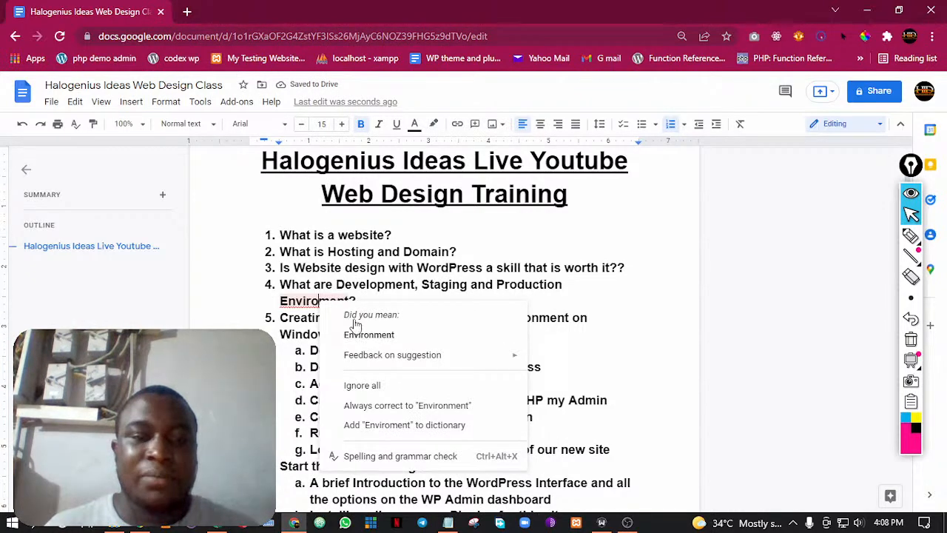
left_click(369, 335)
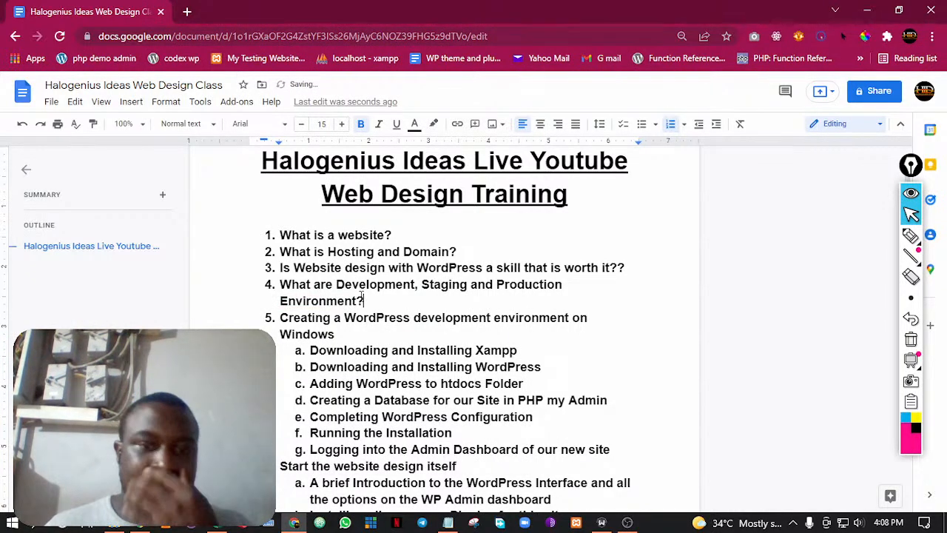
Add the line "Development Enviroment -" below the Questions and Answers item at the end of the outline
scroll(367, 296, "down", 15)
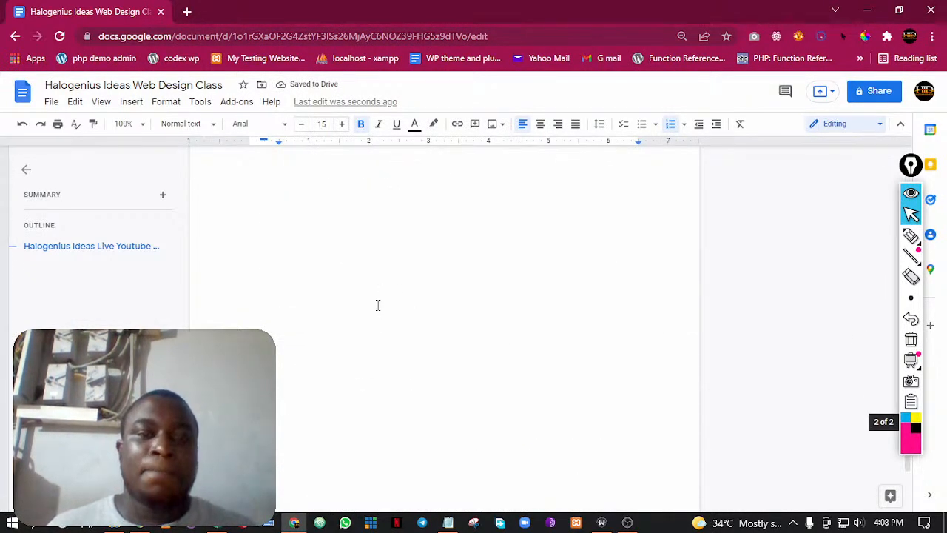
scroll(441, 345, "up", 5)
left_click(461, 357)
key("Return")
type("Developme")
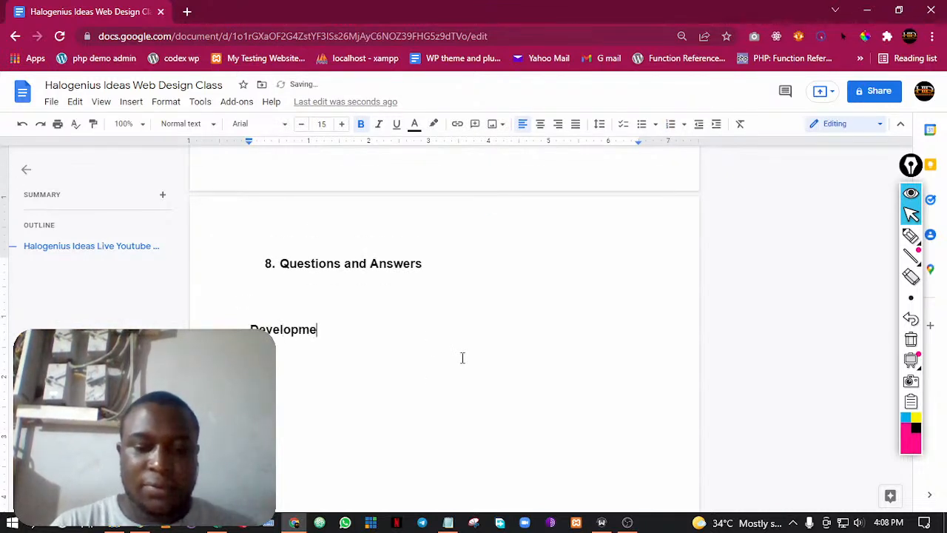
type("nt ENvir")
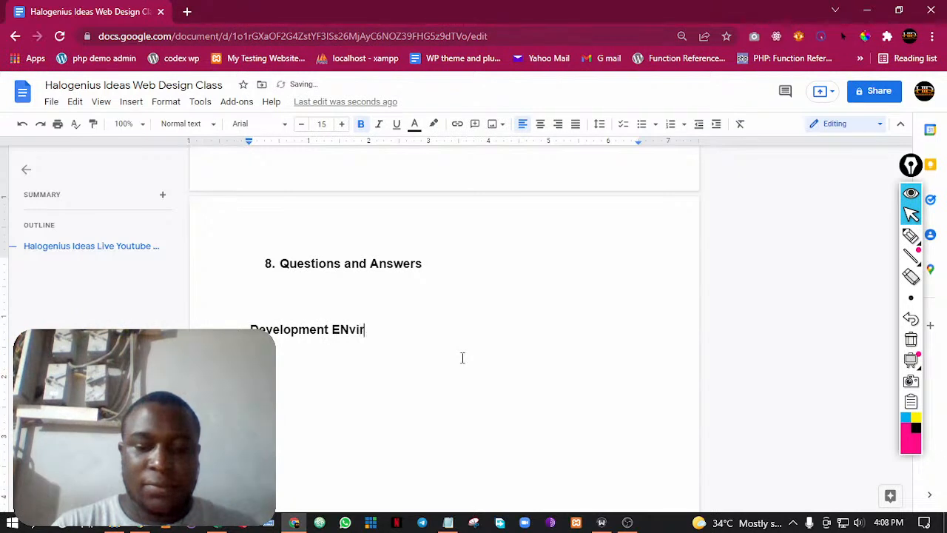
type("oment -")
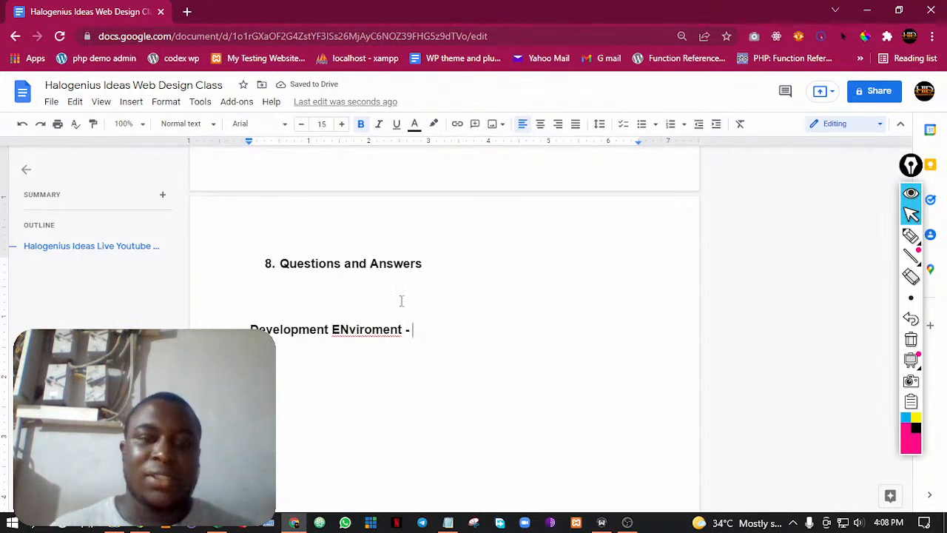
left_click(350, 329)
key("BackSpace")
type("n")
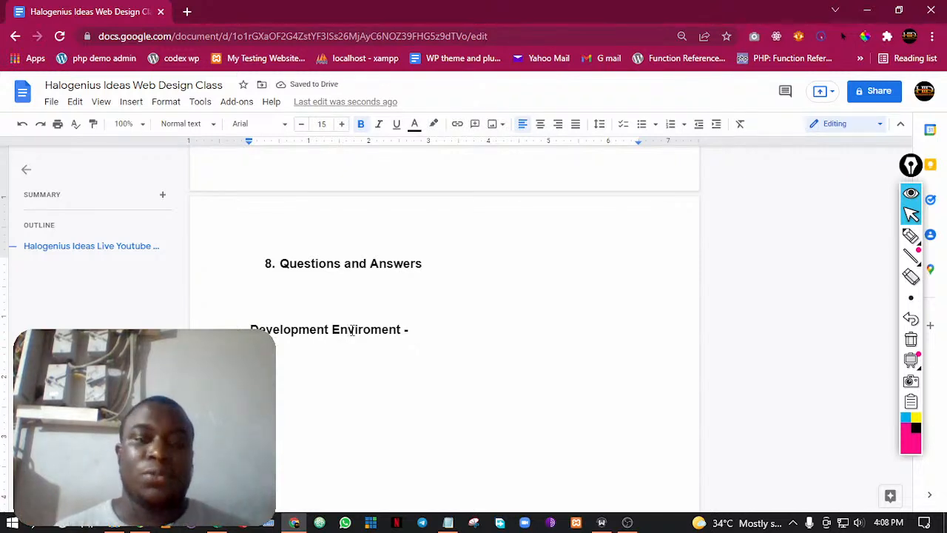
Add the line "Staging Enviroment" below the "Development Enviroment -" line at the end of the outline
left_click(295, 522)
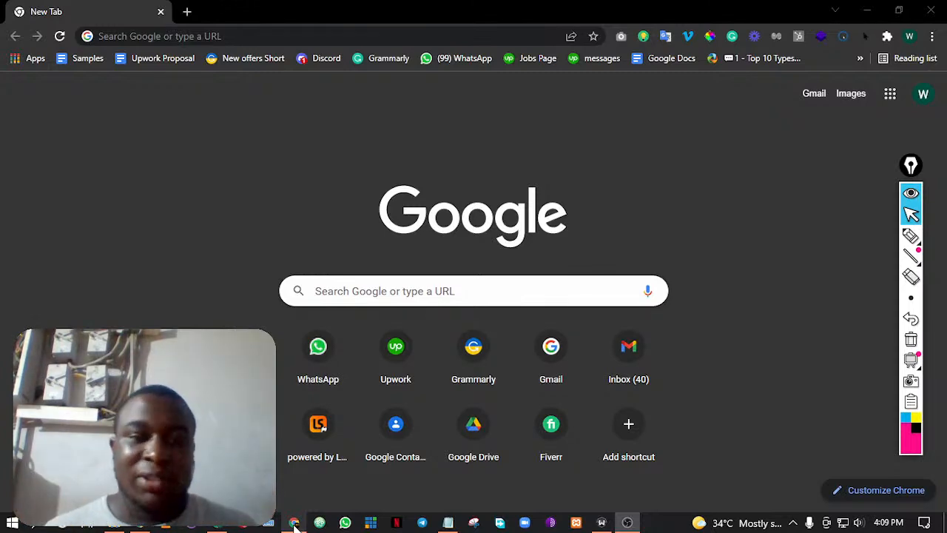
left_click(294, 524)
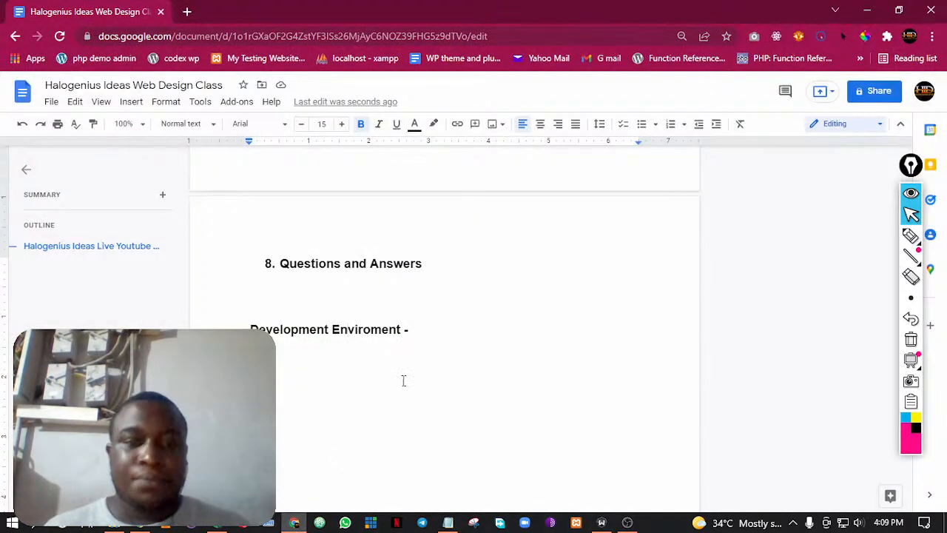
left_click(429, 335)
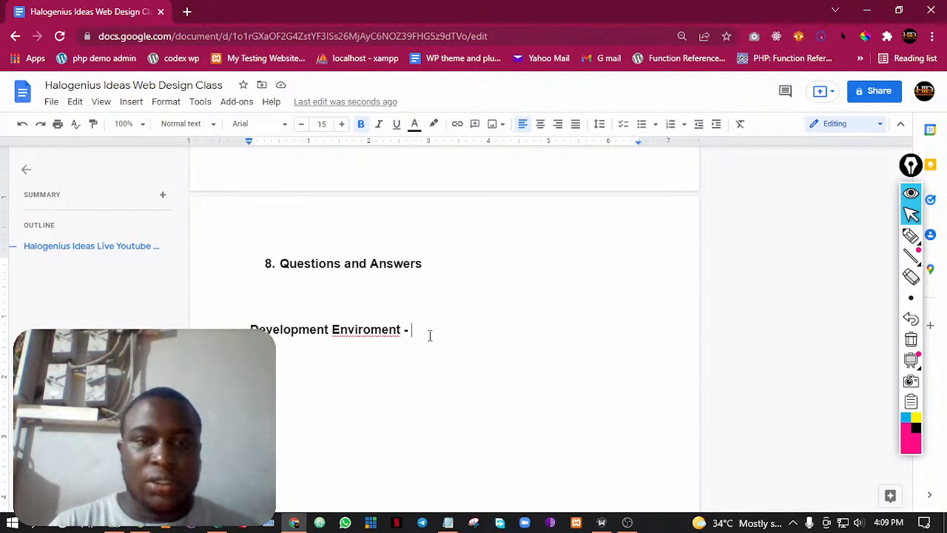
key("Return")
type("Plugin")
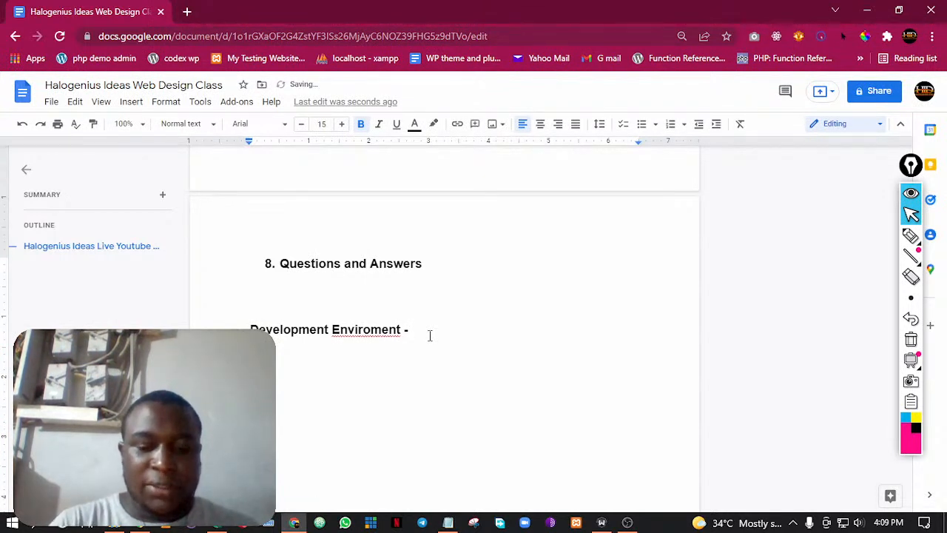
type("g En")
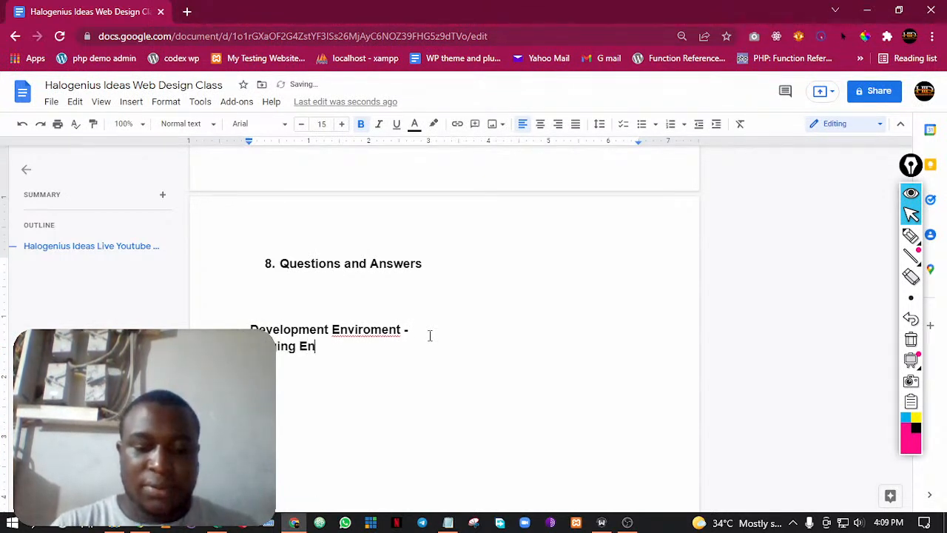
type("viroment")
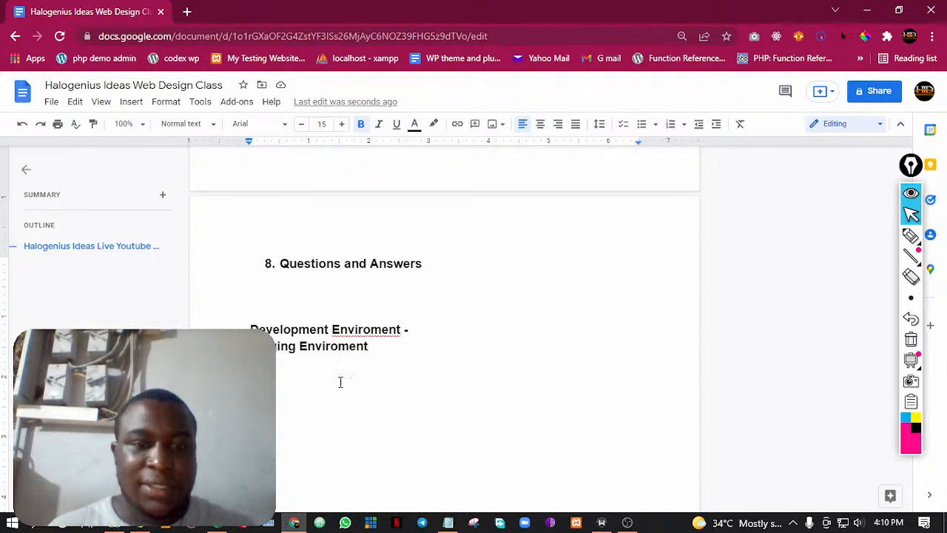
Add the line "Production Enviroment" below the staging line
key("Return")
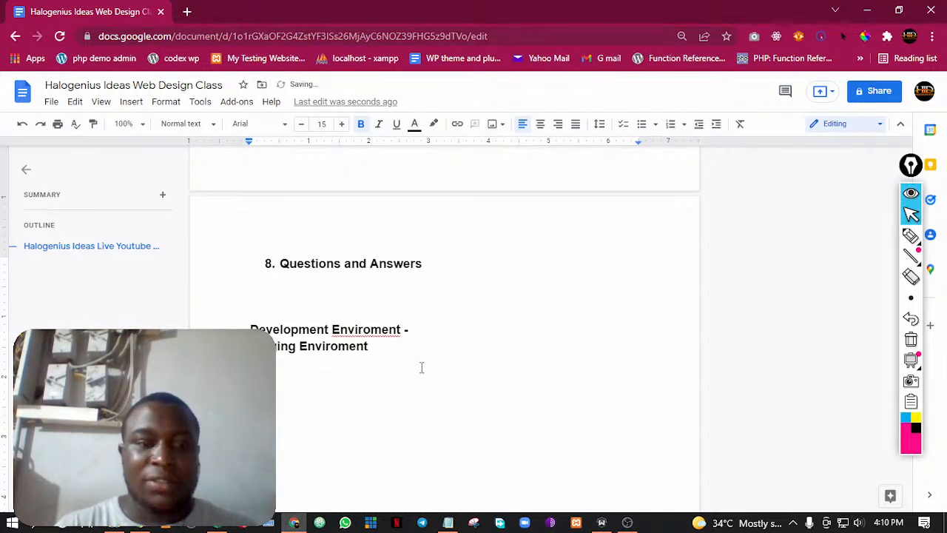
scroll(373, 359, "down", 1)
type("Production Env")
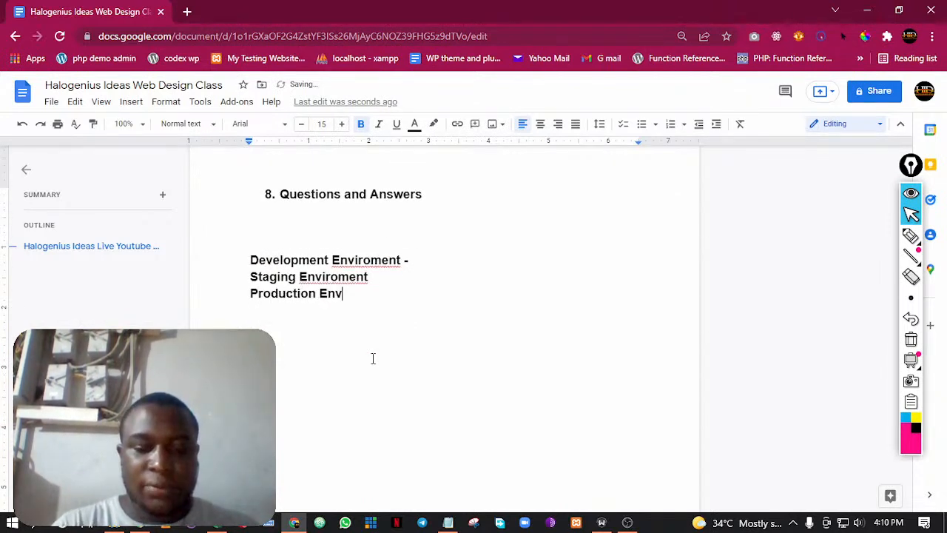
type("iroment")
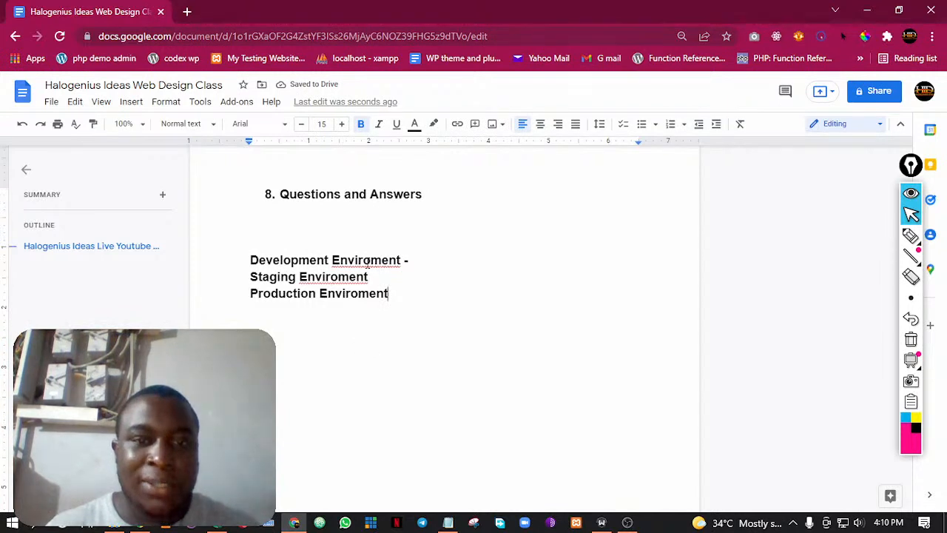
Correct "Enviroment" to "Environment" in the development, staging and production lines using the spelling suggestions
left_click(365, 261)
left_click(413, 297)
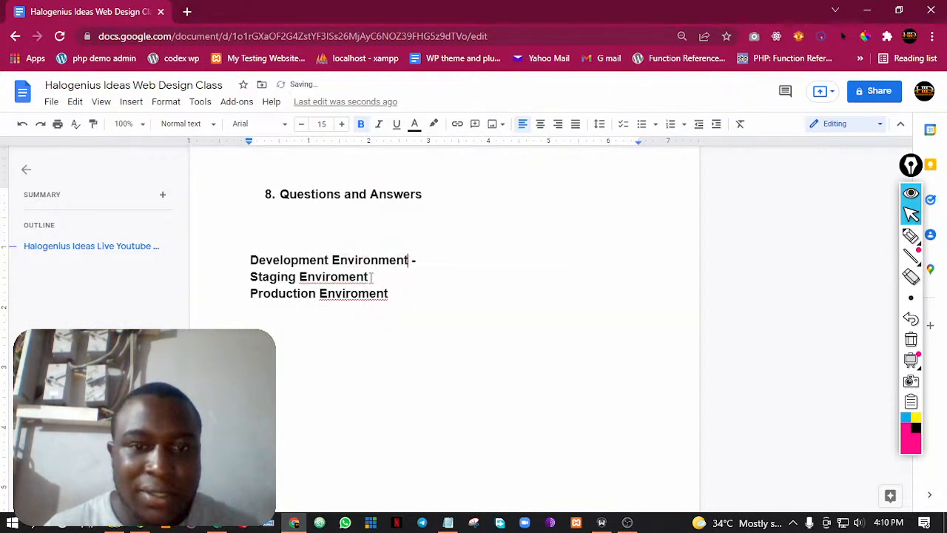
right_click(327, 279)
left_click(363, 314)
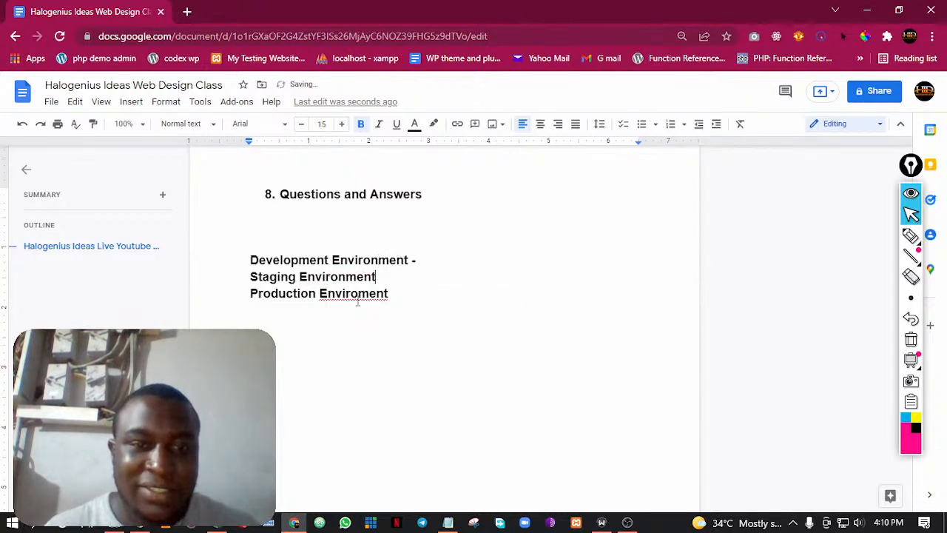
right_click(357, 296)
left_click(389, 330)
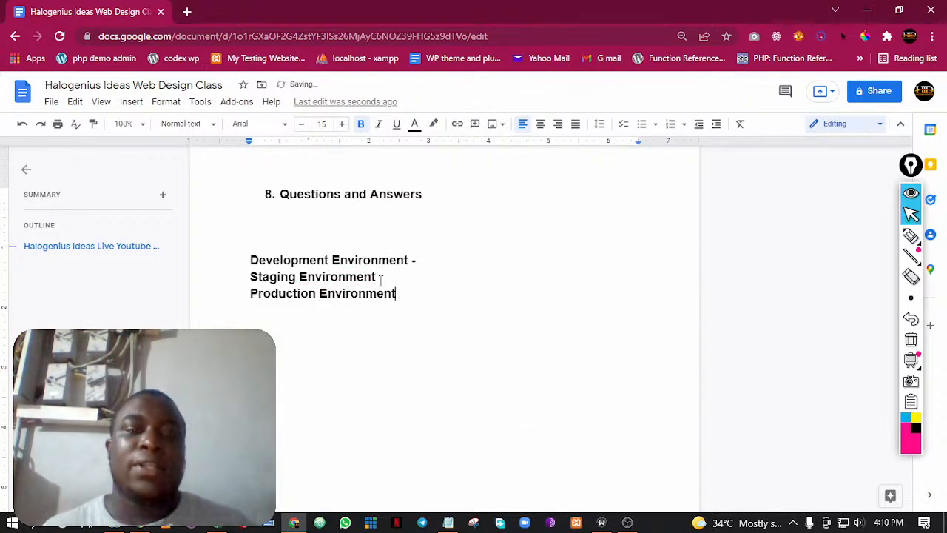
left_click(417, 299)
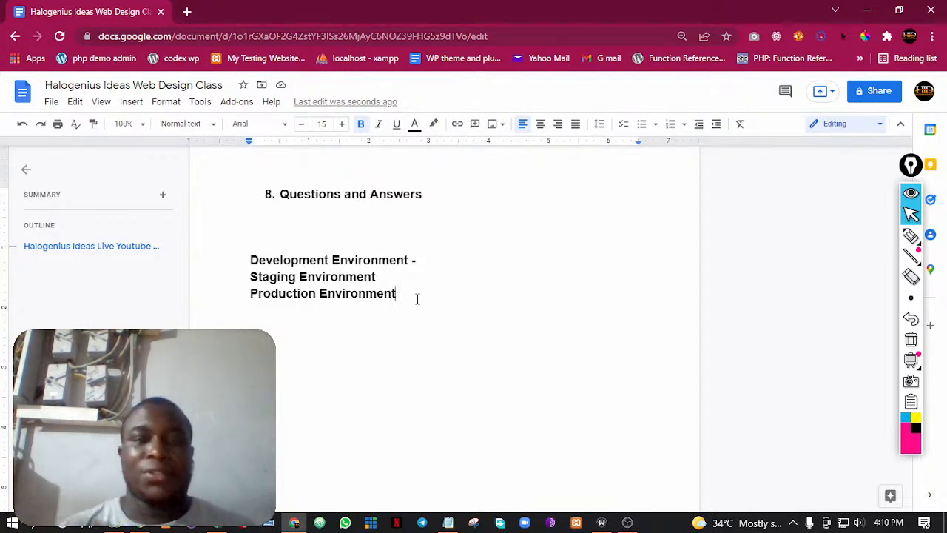
Review the outline from the environments topic to the topic on creating a WordPress development environment on Windows
scroll(362, 278, "up", 10)
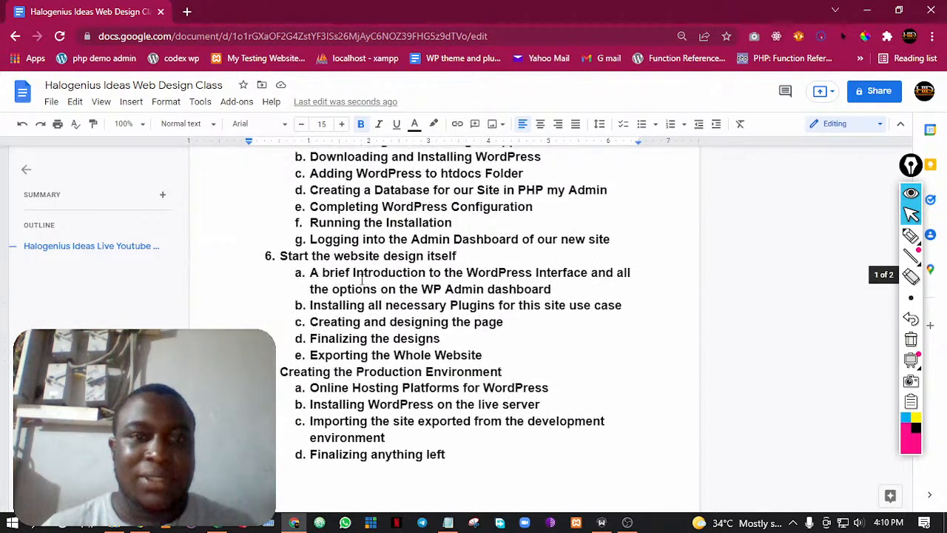
scroll(362, 276, "up", 3)
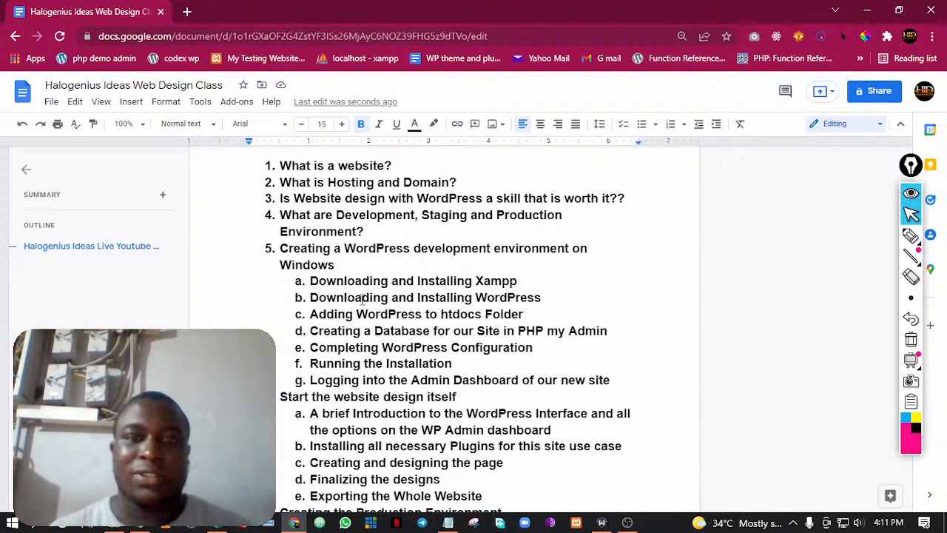
left_click(376, 230)
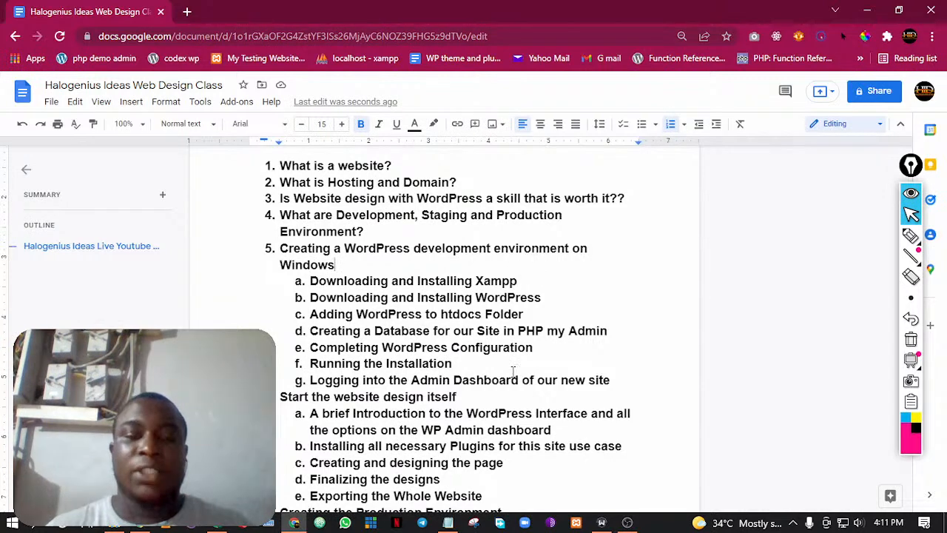
left_click(292, 524)
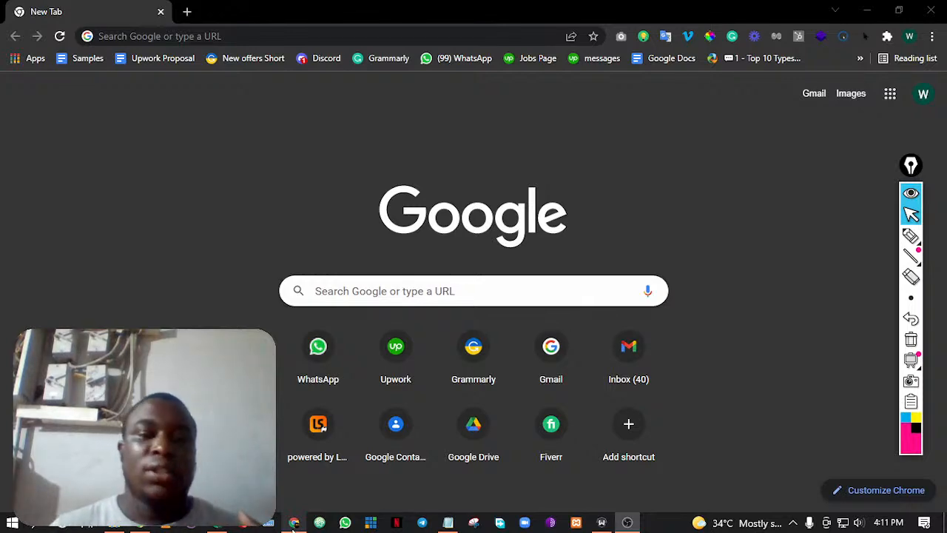
left_click(295, 524)
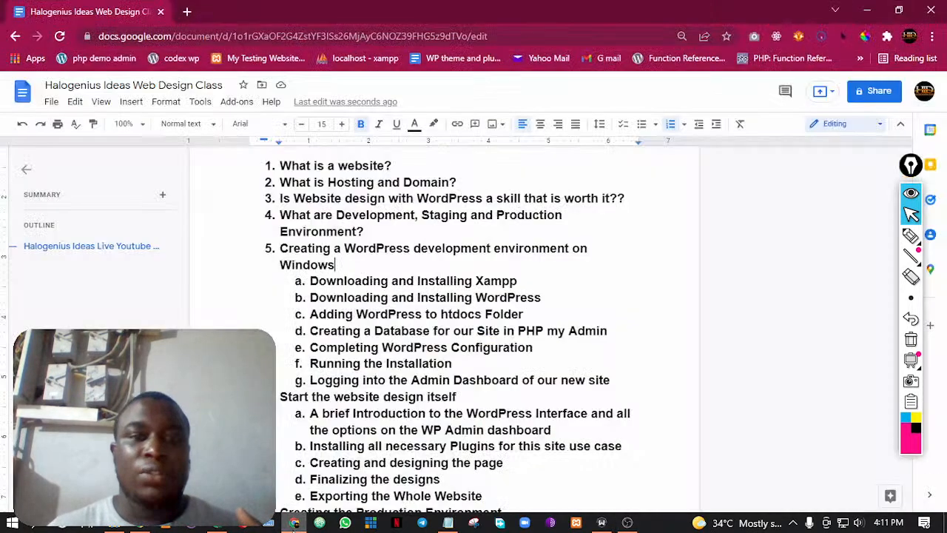
scroll(385, 263, "down", 2)
scroll(373, 259, "up", 2)
left_click(366, 259)
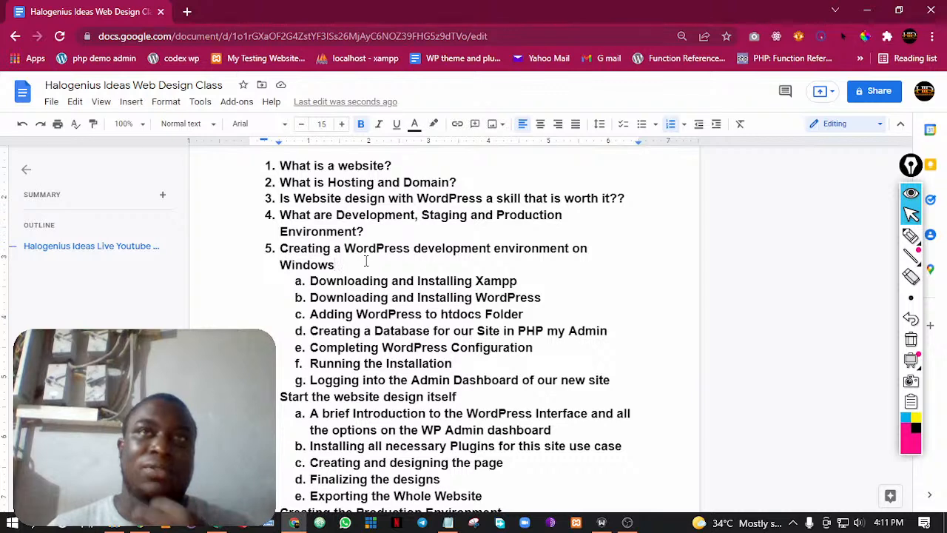
scroll(364, 263, "down", 2)
scroll(364, 264, "up", 2)
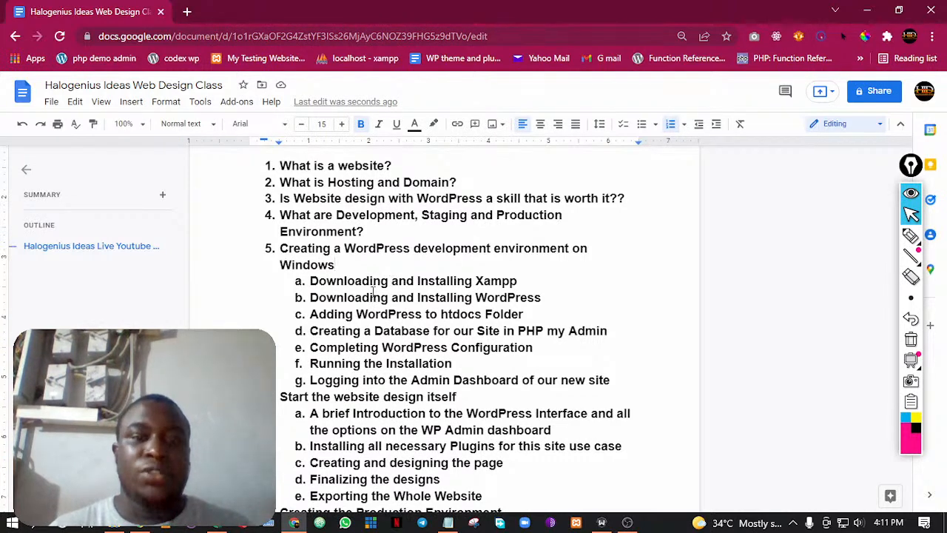
Highlight the "Downloading and Installing Xampp" item under the fifth topic to point it out, and clear the selection
left_click_drag(311, 281, 485, 281)
left_click(562, 281)
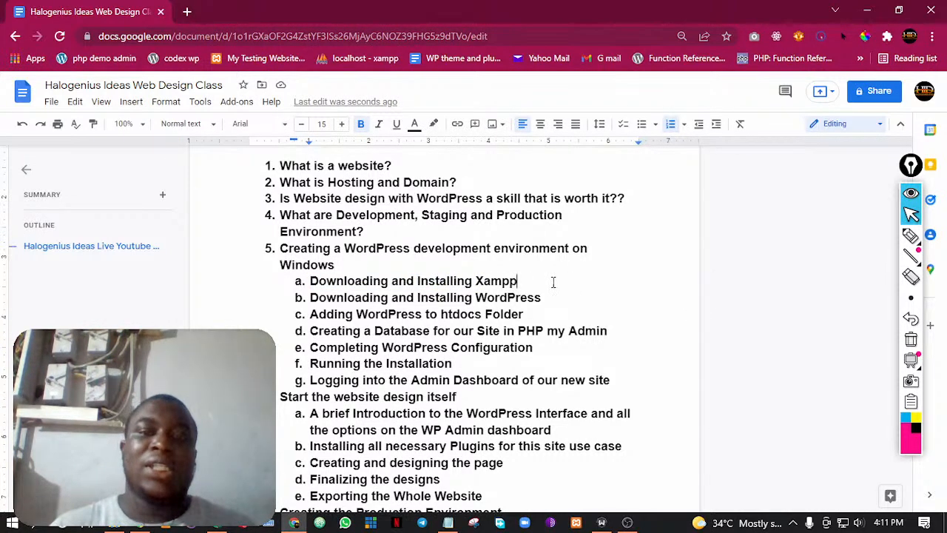
left_click_drag(521, 281, 326, 282)
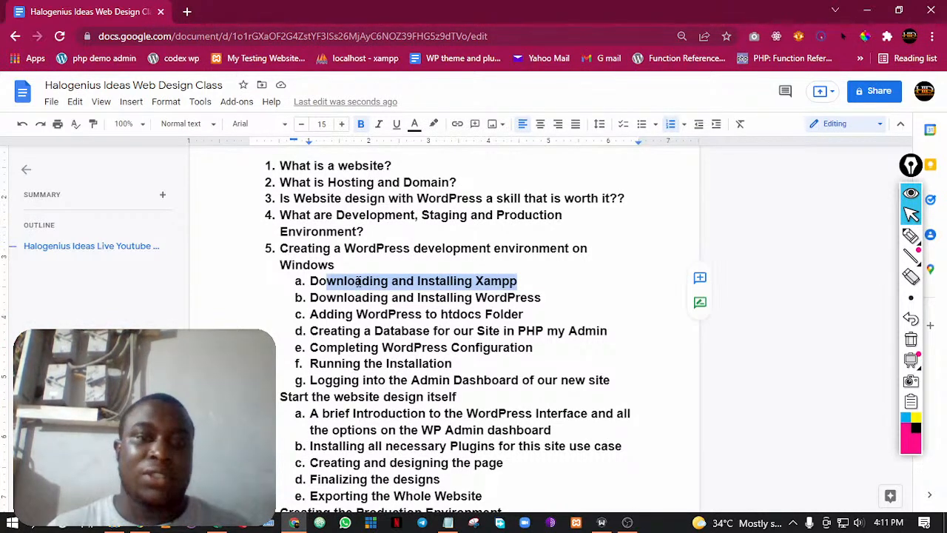
left_click(357, 282)
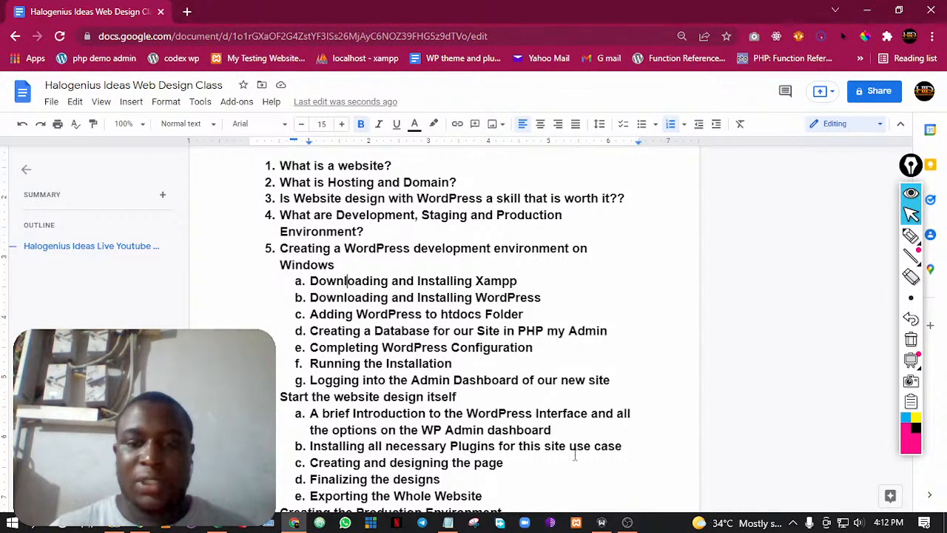
Launch XAMPP and open a new browser tab ready for a web search
left_click(576, 528)
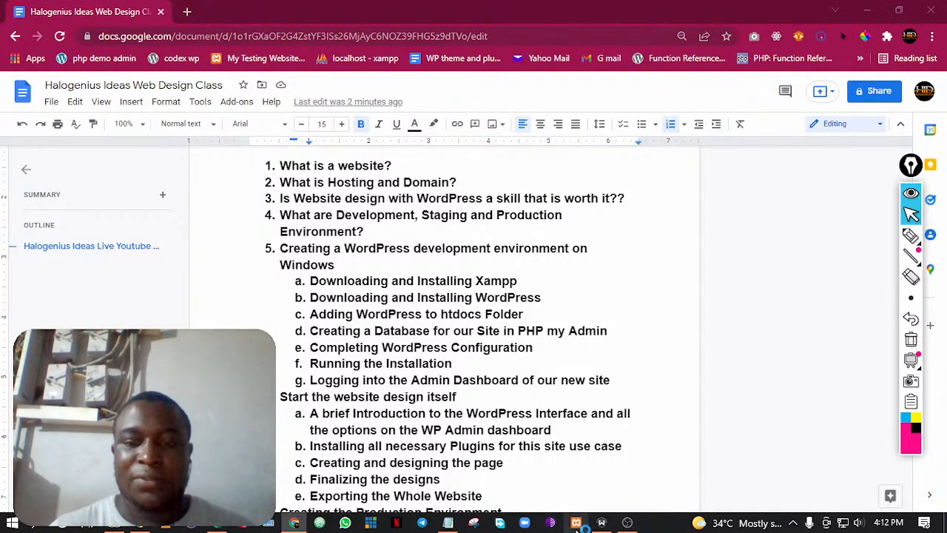
left_click(185, 12)
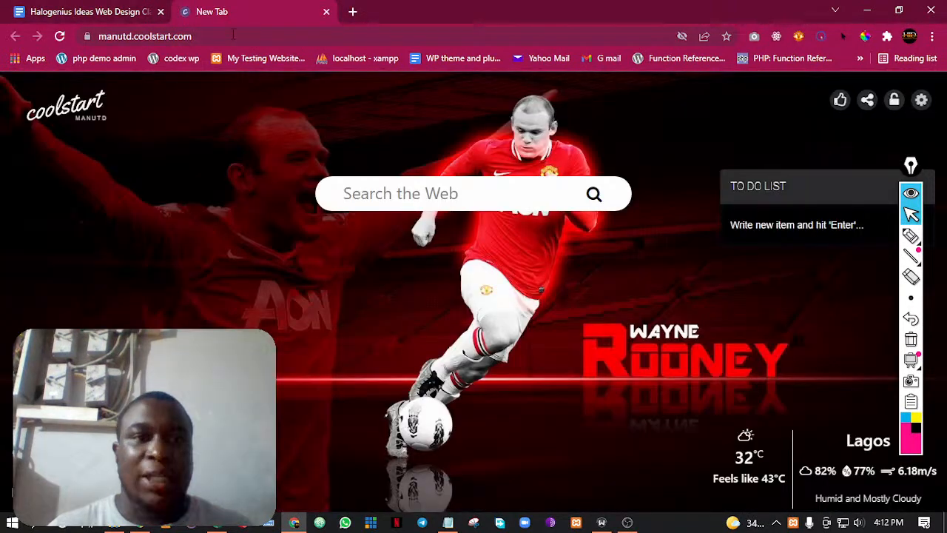
left_click(234, 36)
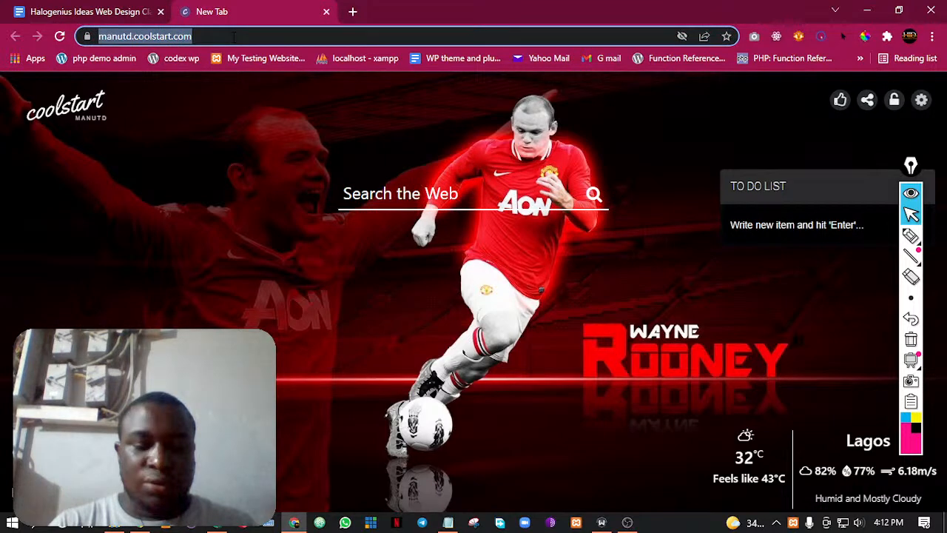
type("xa")
key("BackSpace")
key("BackSpace")
type("ap")
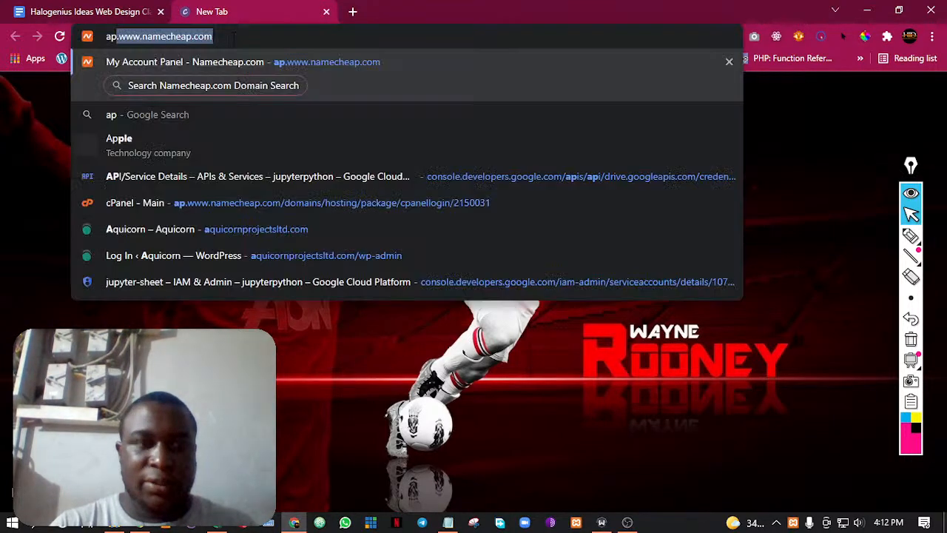
type("ach")
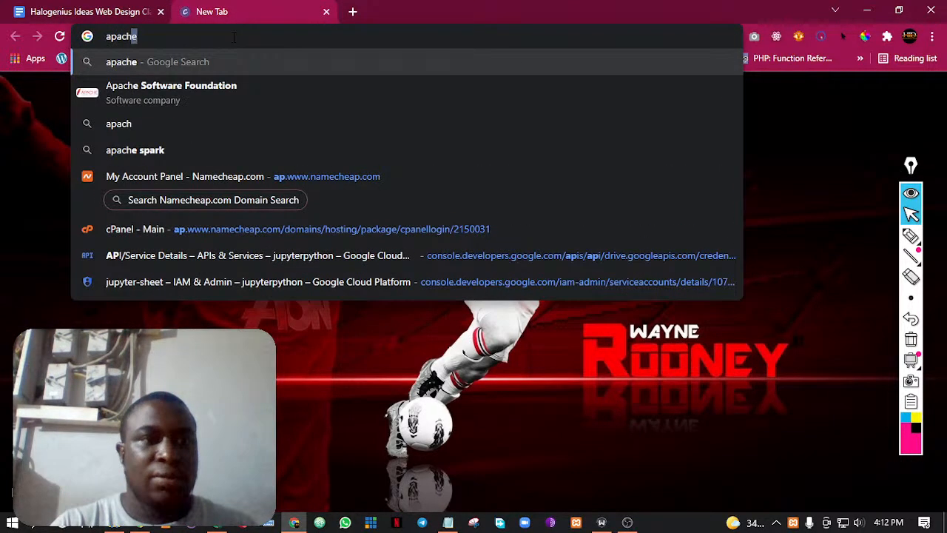
key("BackSpace")
key("BackSpace")
key("BackSpace")
key("BackSpace")
key("BackSpace")
key("BackSpace")
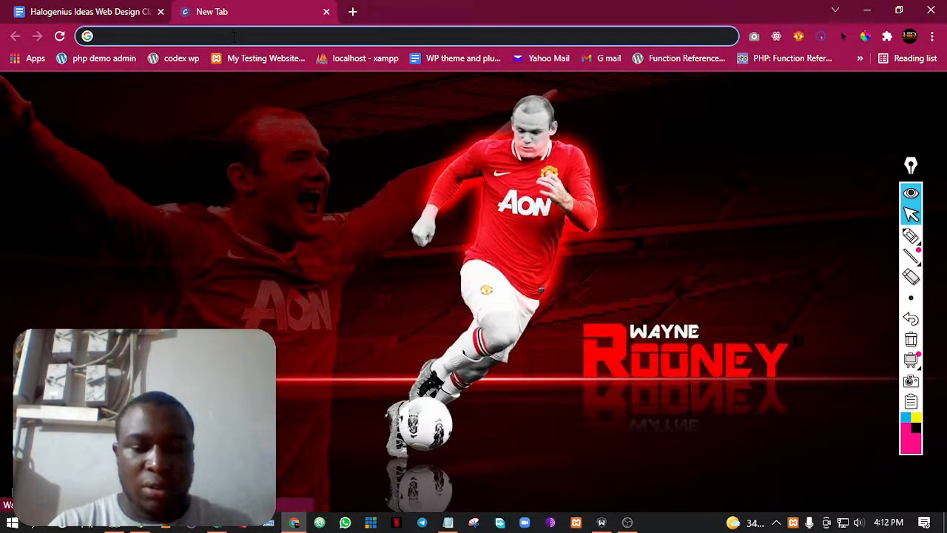
Search Google for "install xampp"
type("install xampp")
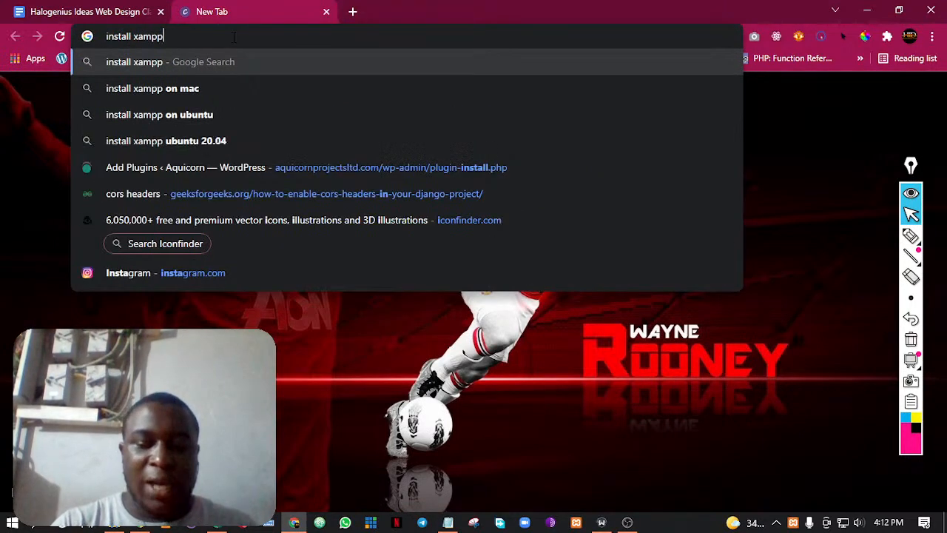
key("Return")
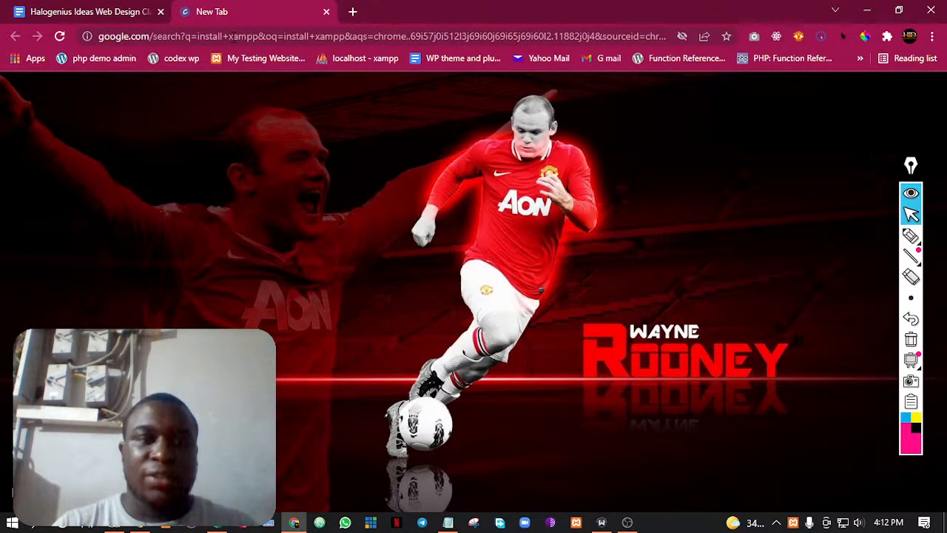
Open the "Download XAMPP - Apache Friends" result in a new tab and look over the XAMPP for Windows downloads
right_click(253, 228)
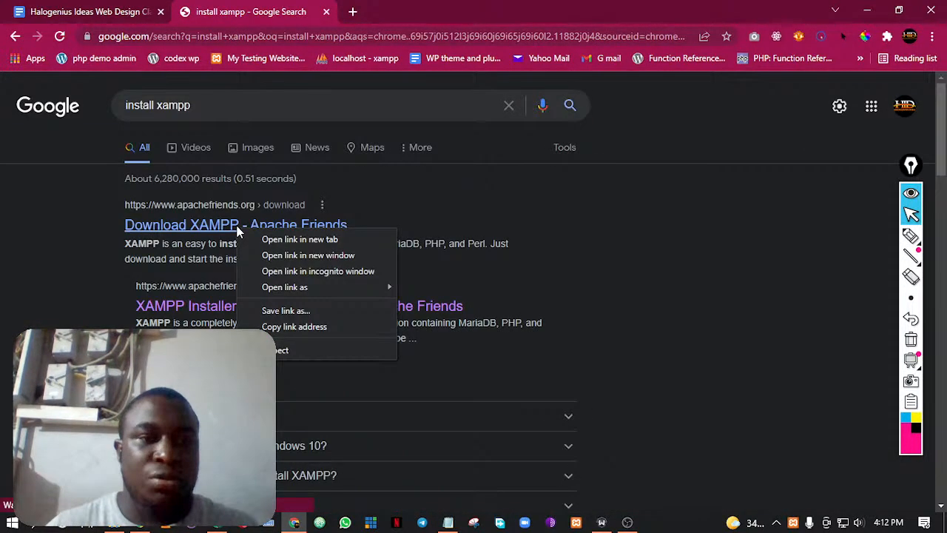
left_click(262, 239)
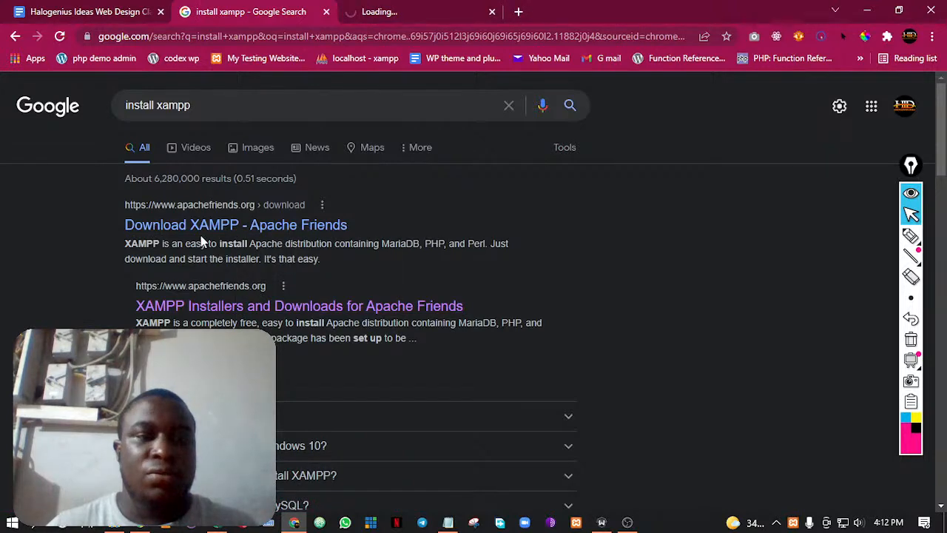
left_click(407, 10)
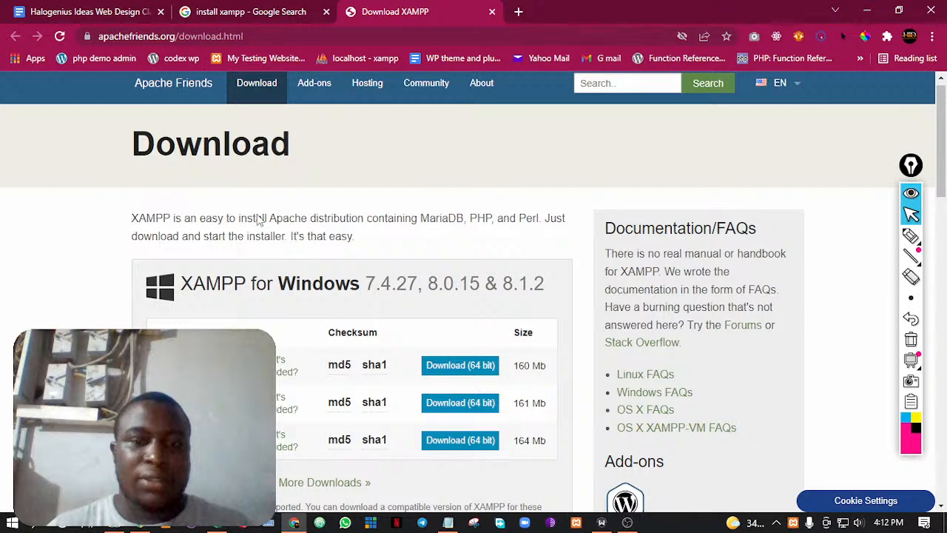
scroll(259, 221, "down", 1)
scroll(282, 223, "up", 1)
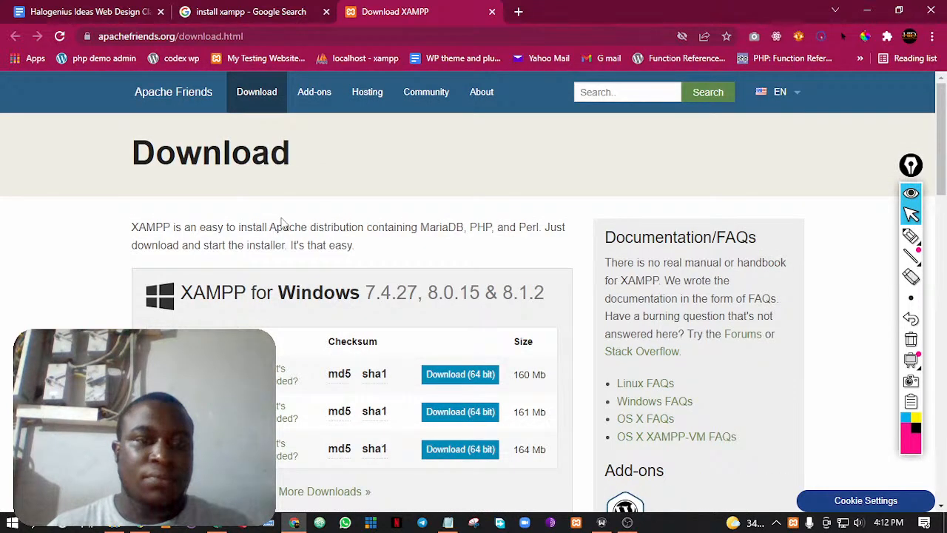
Look over the XAMPP download options for Windows, Linux and OS X, and return to the Windows versions
scroll(282, 223, "down", 1)
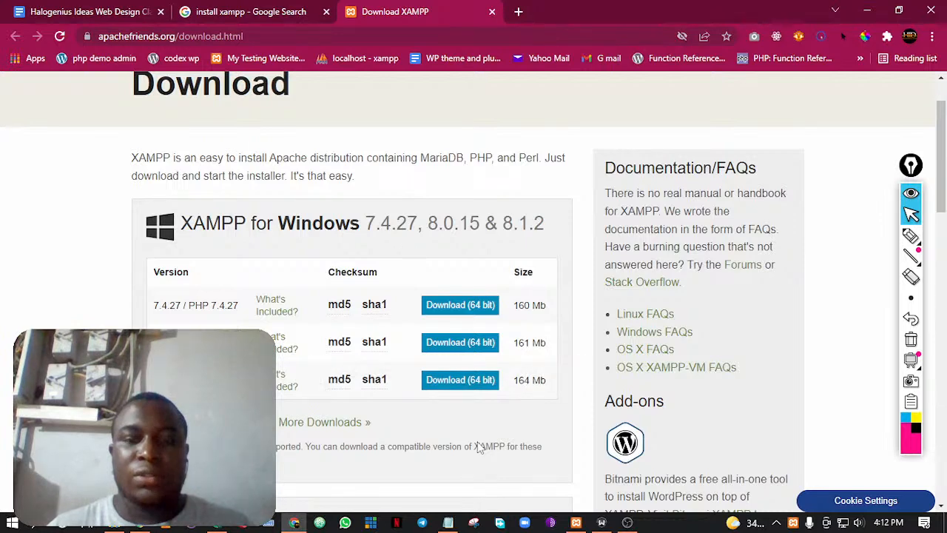
scroll(447, 350, "down", 1)
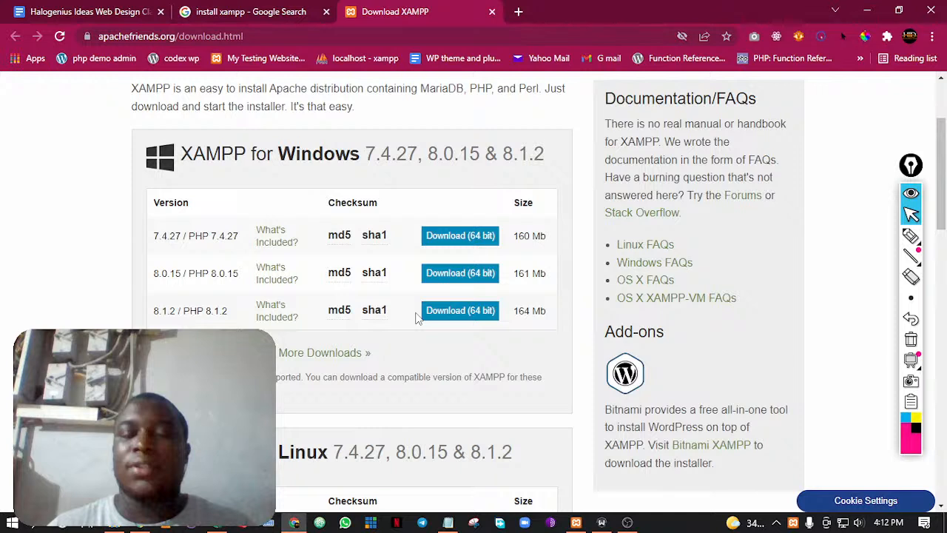
left_click(458, 237)
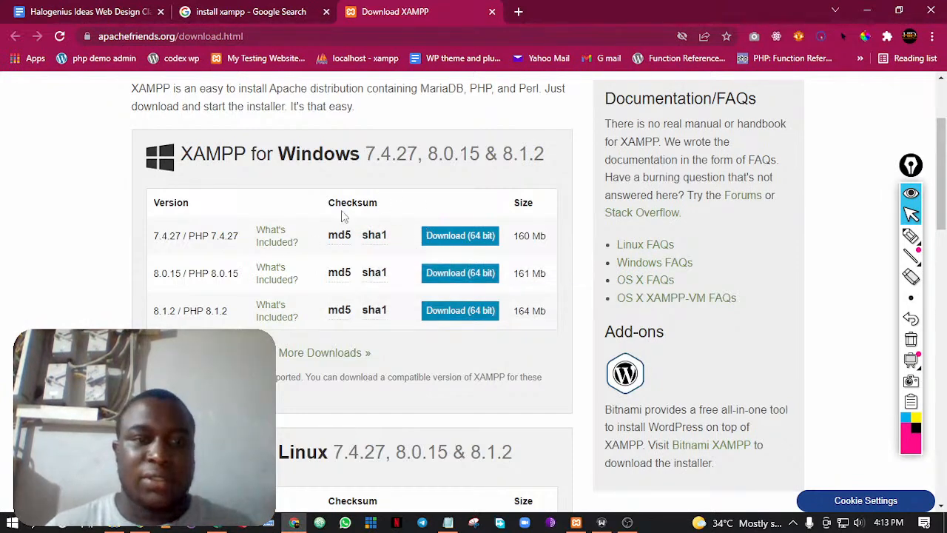
scroll(343, 213, "down", 1)
scroll(309, 397, "down", 4)
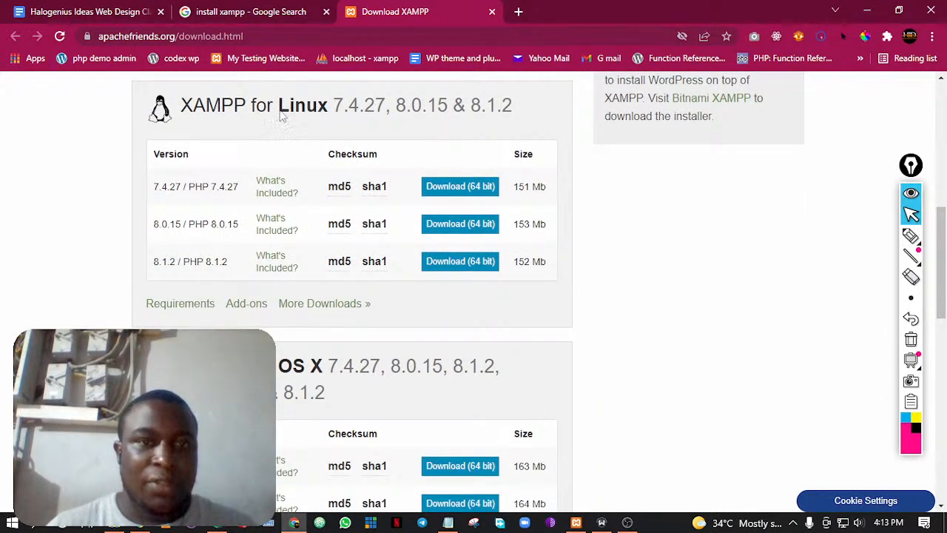
scroll(319, 382, "down", 4)
scroll(319, 382, "down", 1)
scroll(321, 376, "up", 2)
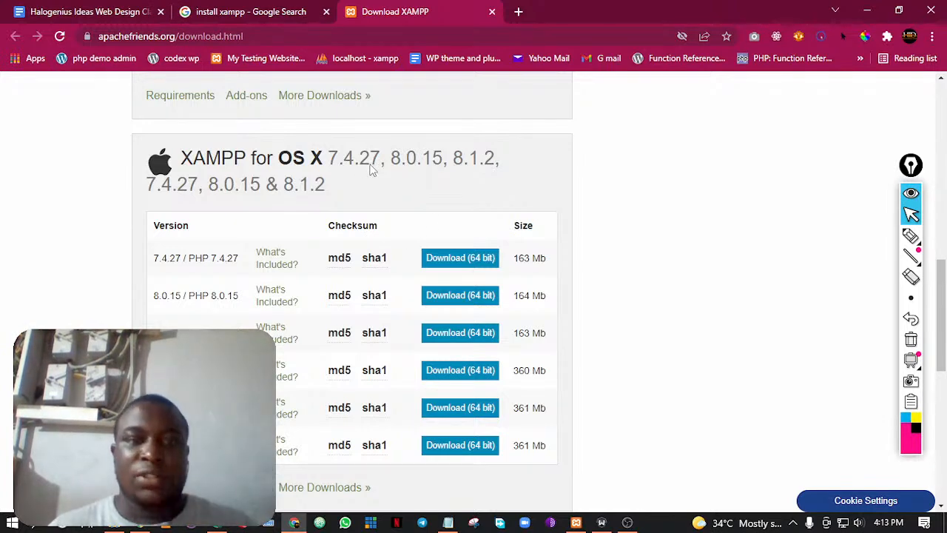
scroll(372, 170, "up", 8)
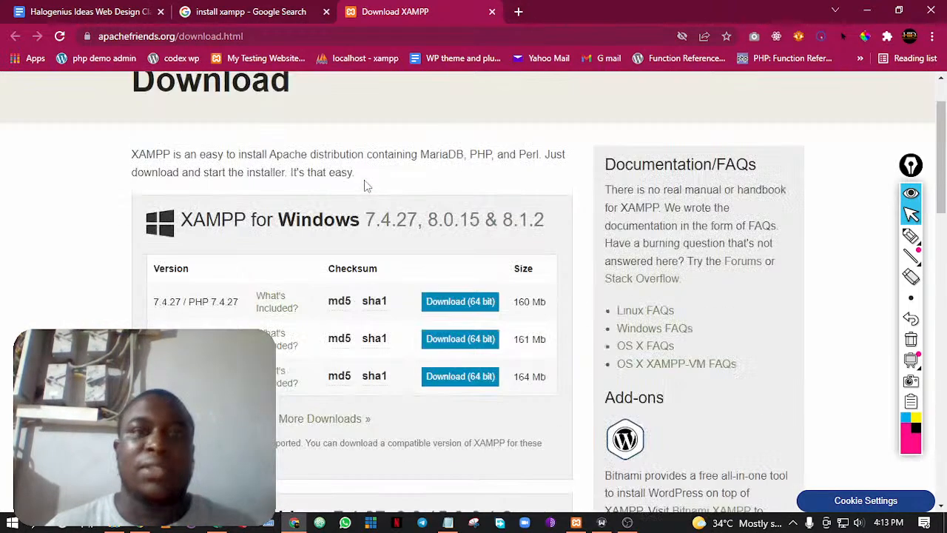
scroll(364, 182, "up", 1)
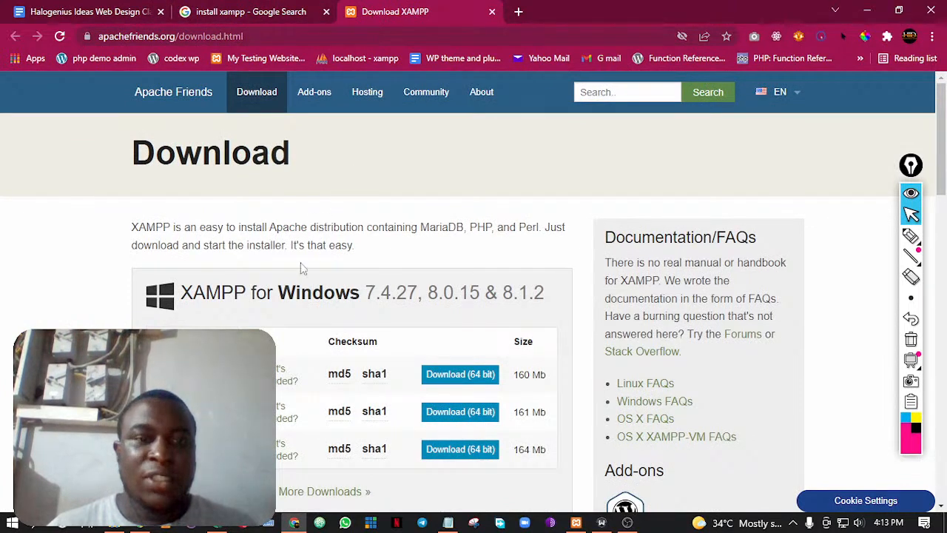
scroll(308, 243, "down", 1)
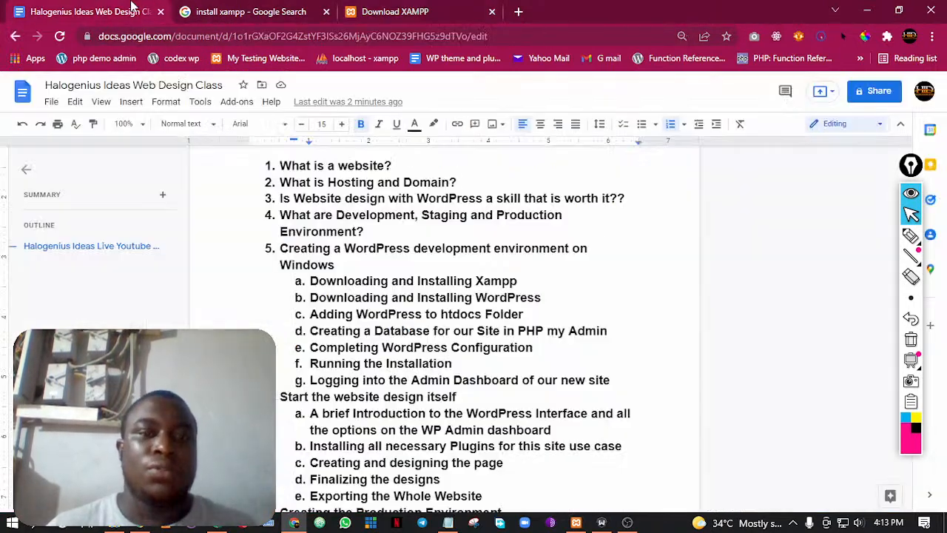
In the class outline, highlight the "Downloading and Installing Xampp" and "Downloading and Installing WordPress" items in turn to point them out, clearing each selection
left_click(136, 10)
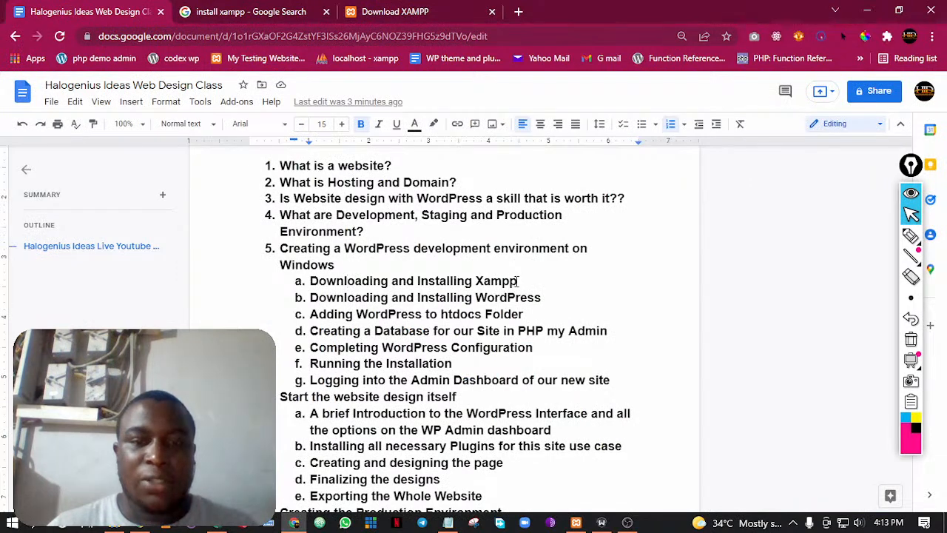
left_click_drag(519, 280, 388, 269)
left_click(383, 269)
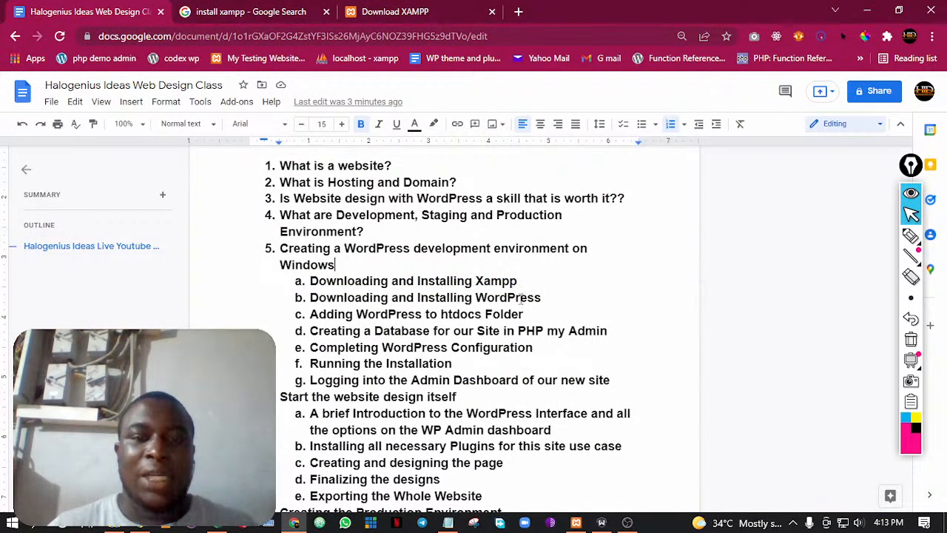
left_click_drag(542, 297, 417, 297)
left_click(393, 268)
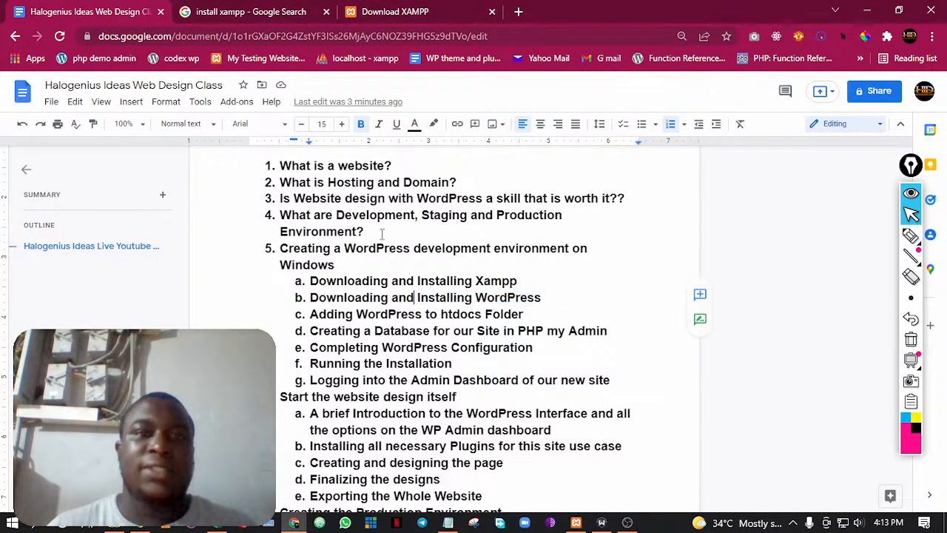
Return to the XAMPP download page's tab and load wordpress.org in it
left_click(383, 11)
left_click(228, 38)
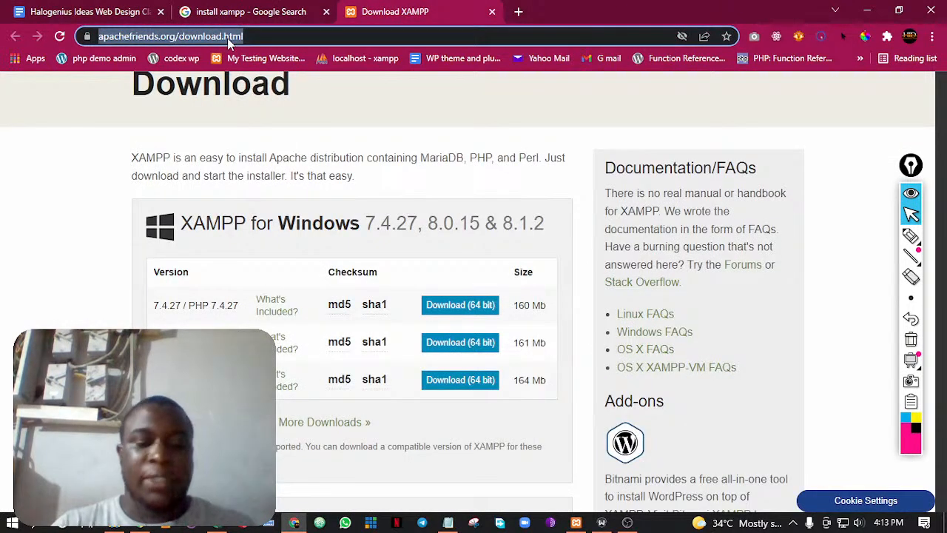
type("wordpress")
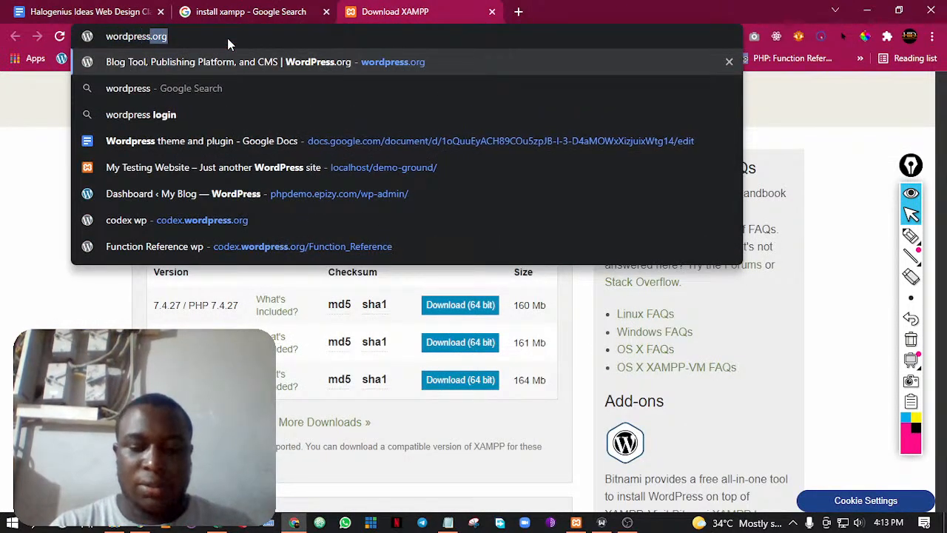
type(".org")
key("Return")
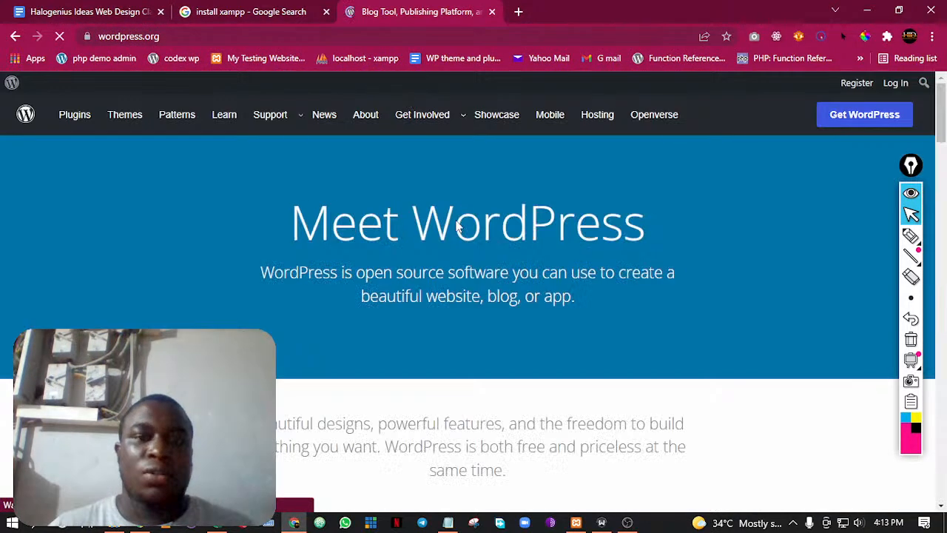
Point out the "Meet WordPress" heading by highlighting it, and look over the WordPress.org homepage
left_click_drag(304, 221, 482, 227)
left_click(552, 234)
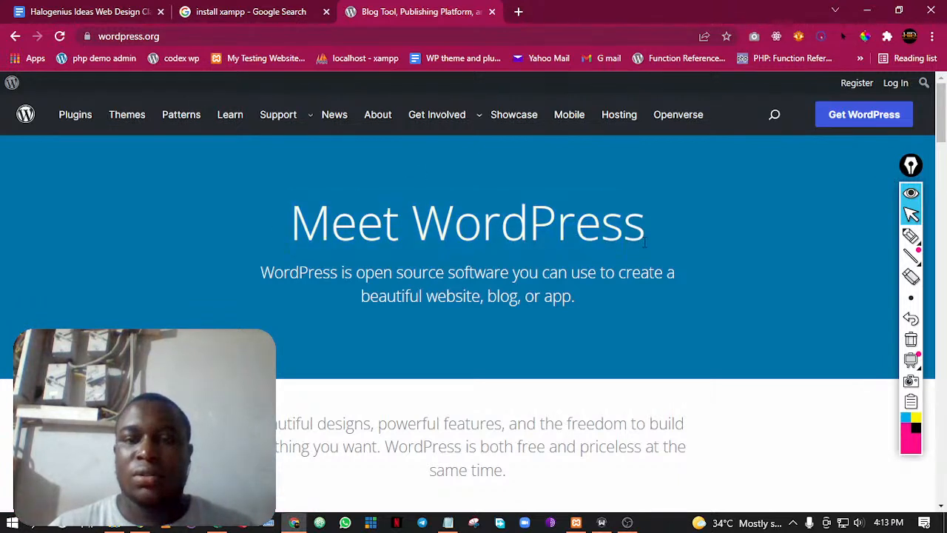
scroll(596, 238, "down", 10)
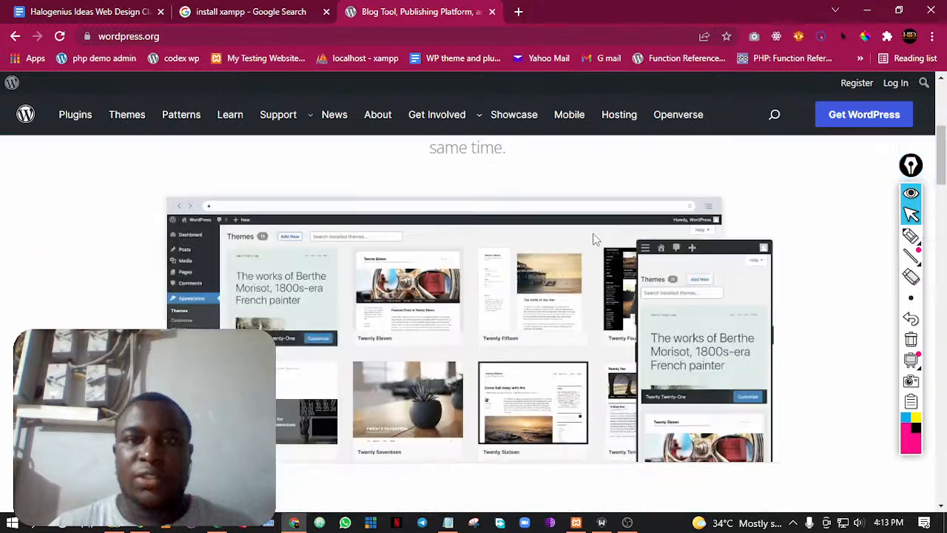
scroll(596, 238, "up", 6)
scroll(596, 237, "up", 3)
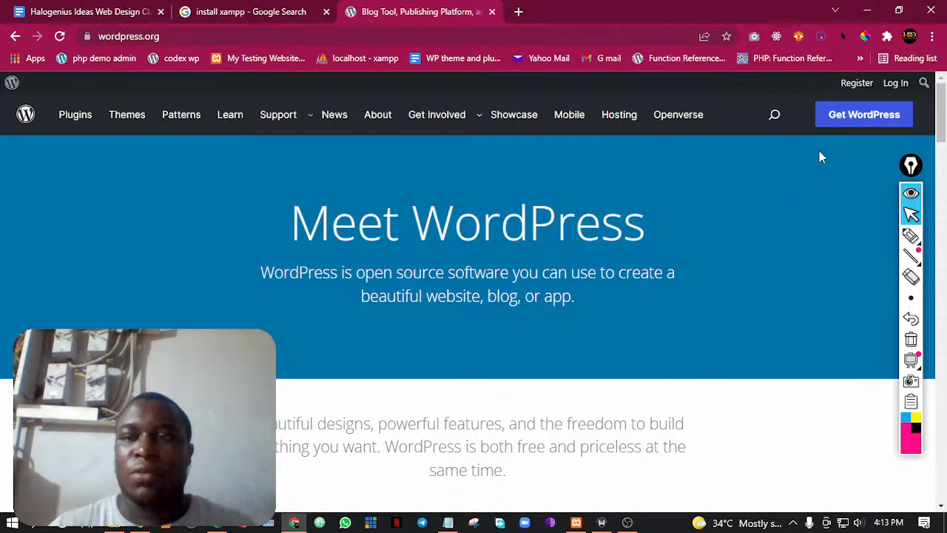
Open the Get WordPress page and highlight the WordPress Hosting introduction to point it out, clearing the selection
left_click(850, 118)
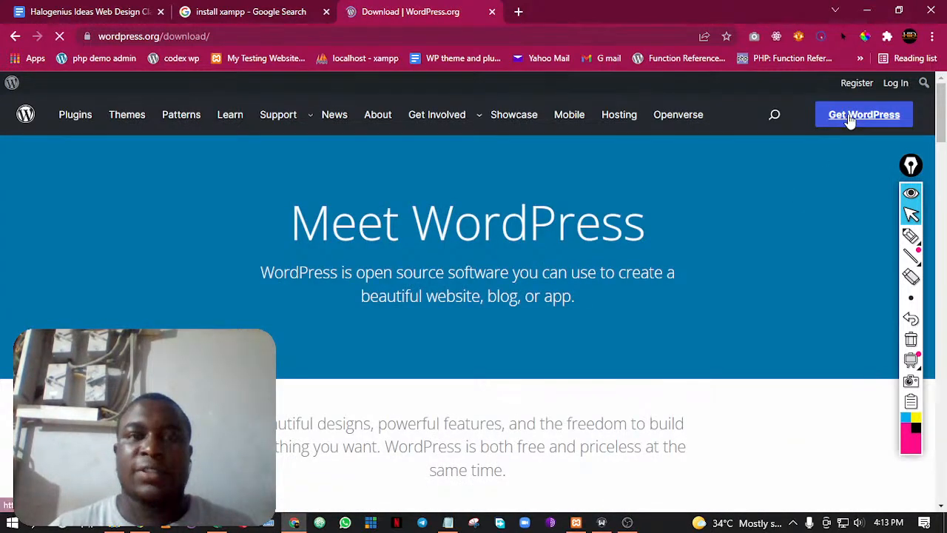
scroll(378, 237, "down", 9)
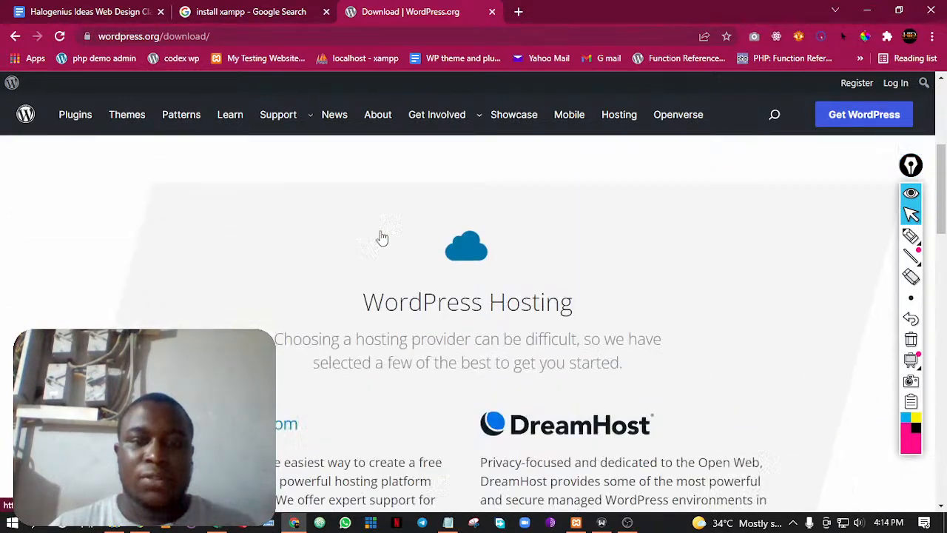
scroll(383, 236, "up", 3)
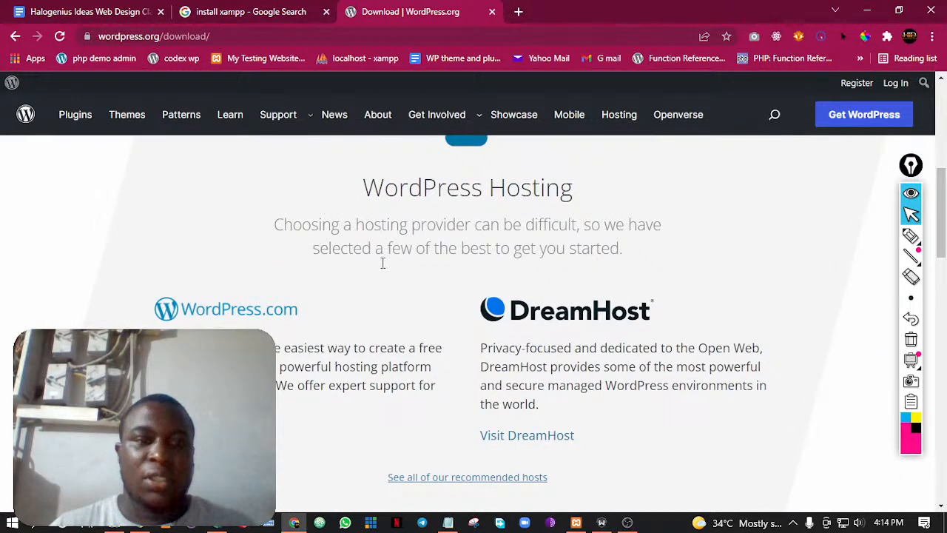
left_click_drag(332, 186, 629, 255)
left_click(694, 303)
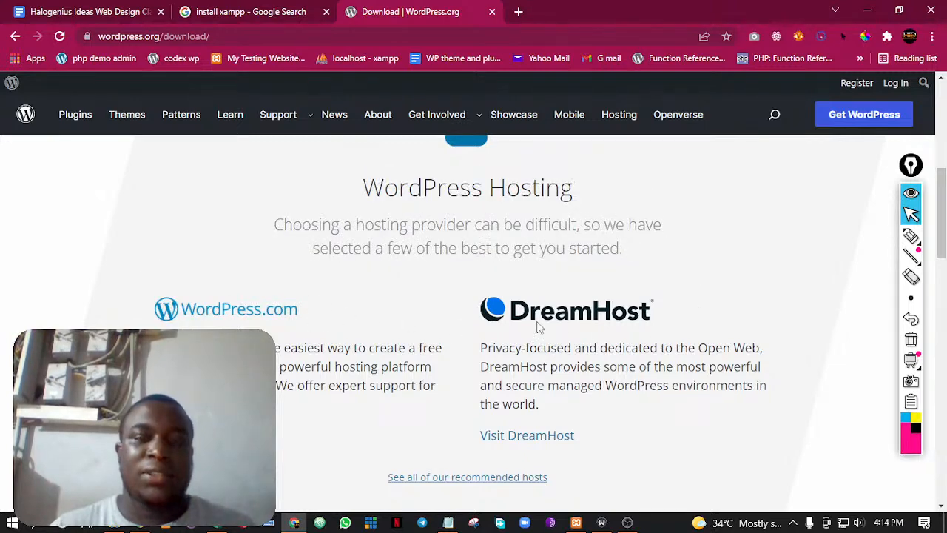
Download WordPress 5.9.1 from the "Priceless, and also free" section and dismiss the browser's download notice
scroll(570, 328, "down", 2)
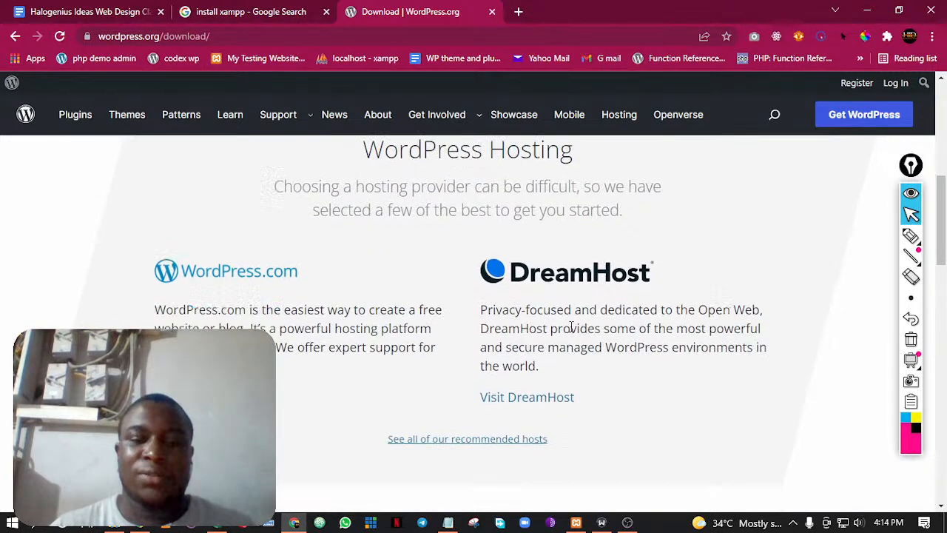
scroll(570, 333, "up", 1)
scroll(607, 338, "down", 6)
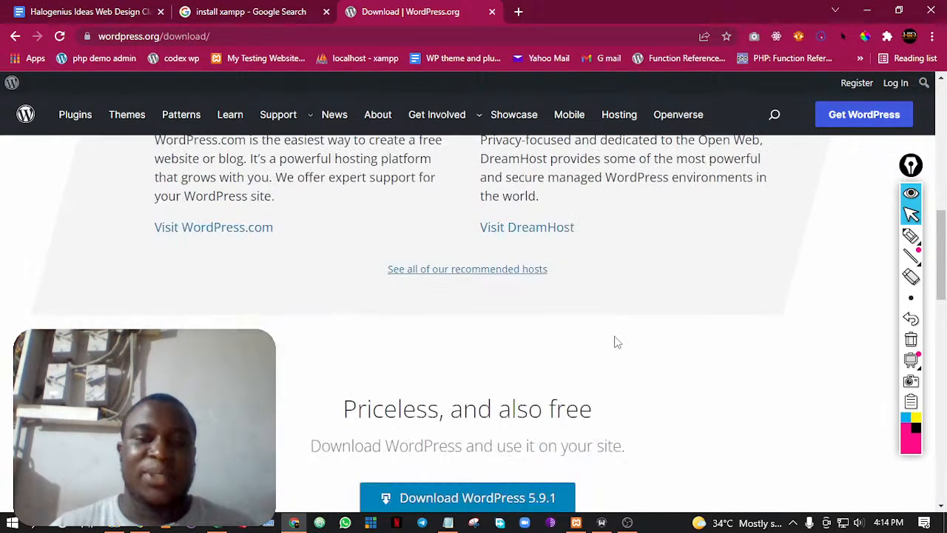
scroll(607, 339, "up", 1)
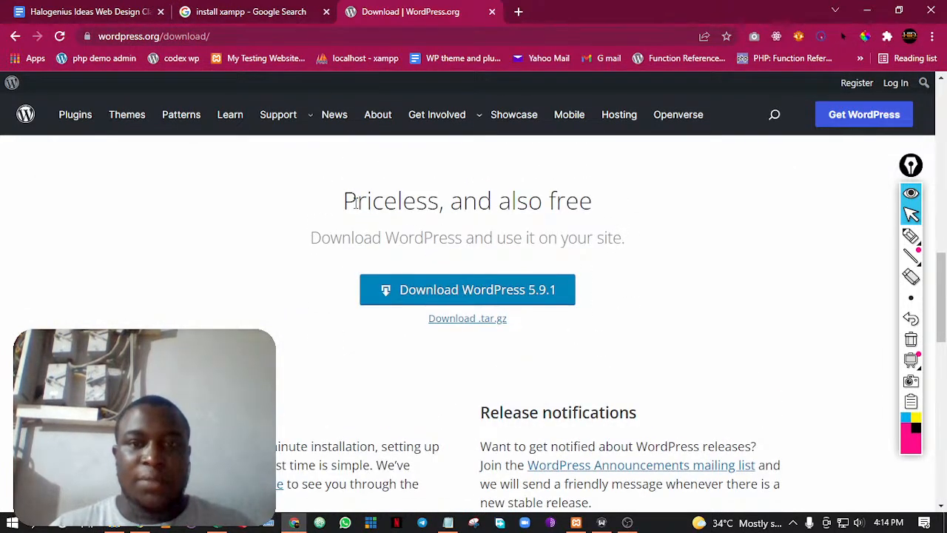
left_click(477, 291)
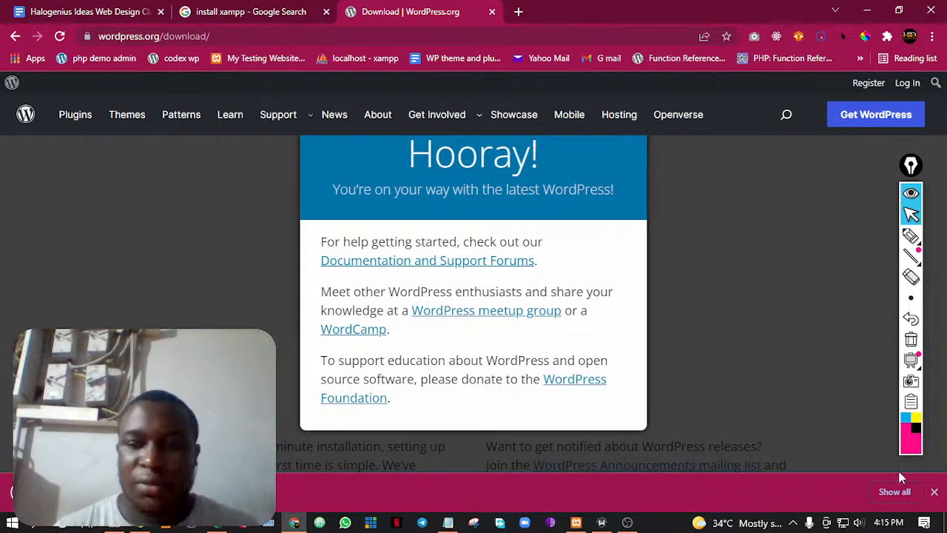
left_click(935, 492)
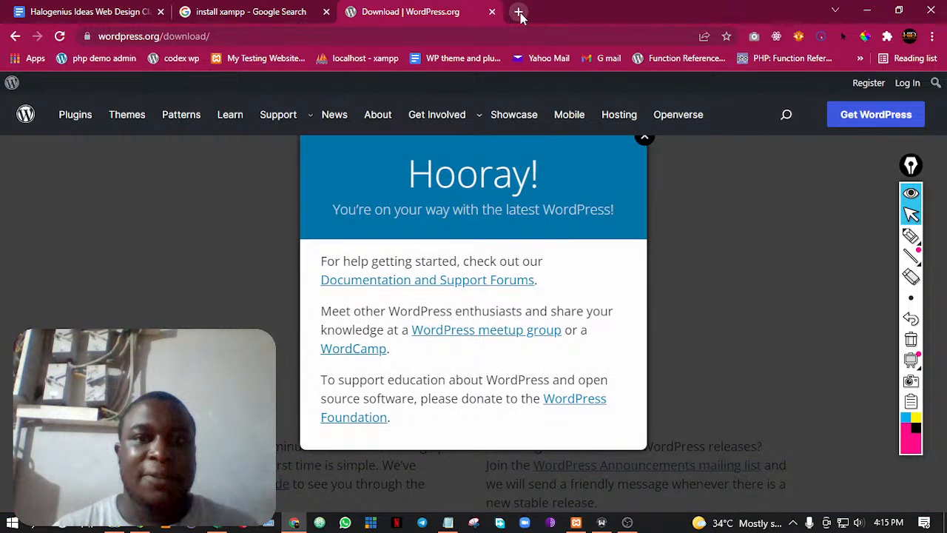
Check the WordPress download in the browser's download list, and close the "Hooray!" message on the WordPress download page
left_click(520, 13)
key("ctrl+j")
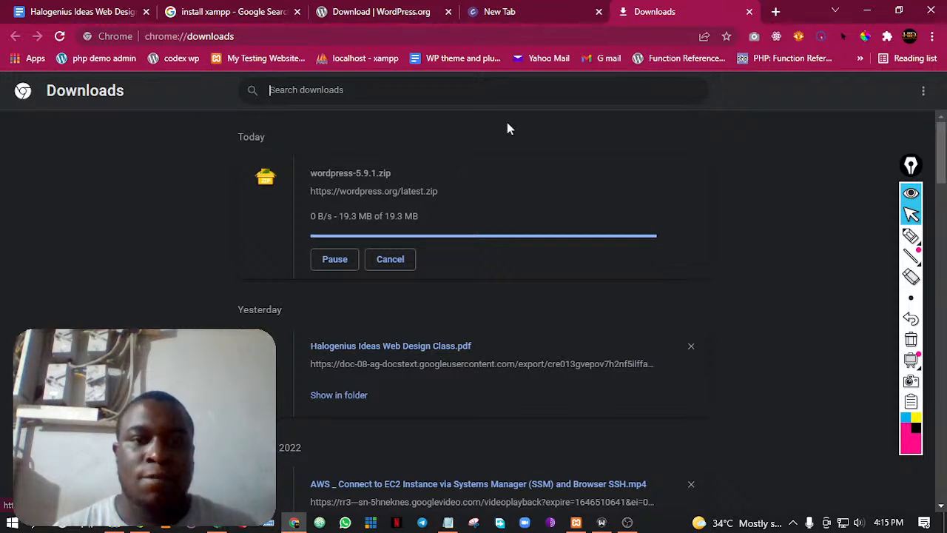
left_click(419, 9)
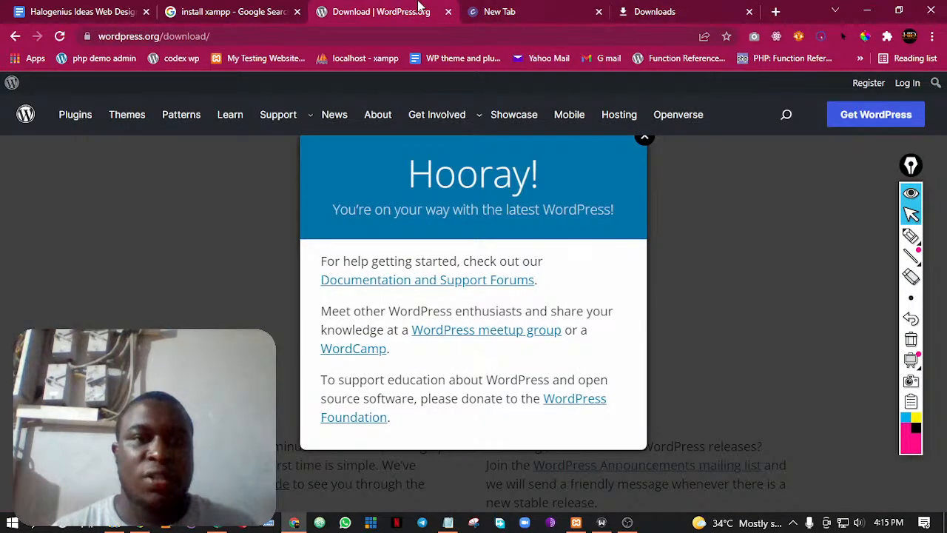
left_click(642, 143)
left_click(646, 8)
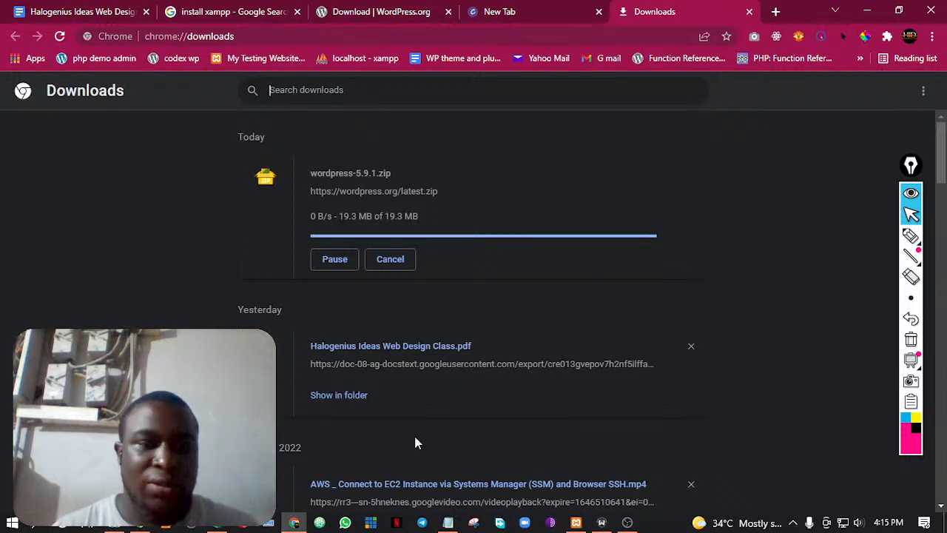
Switch to File Explorer, open the Downloads folder, and reposition its window near the upper middle of the screen
left_click(113, 523)
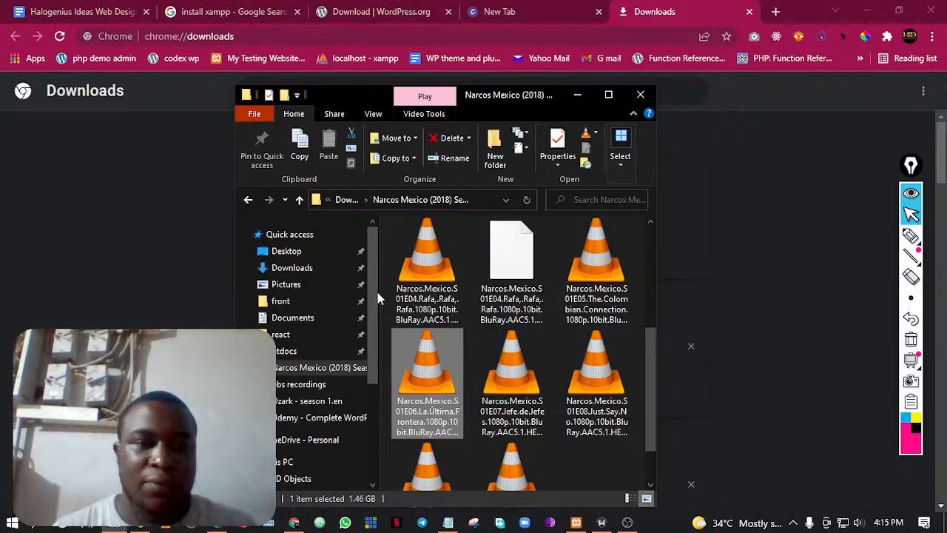
left_click(307, 271)
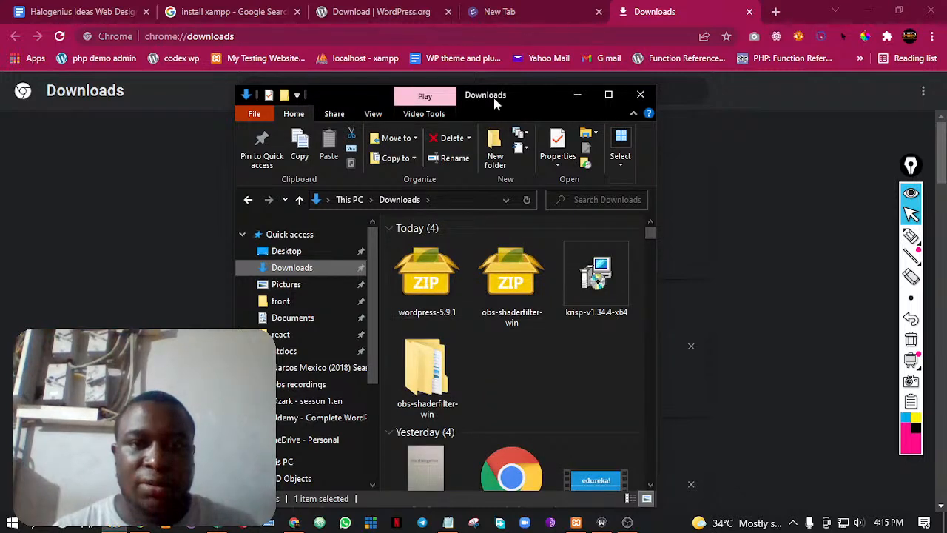
left_click_drag(496, 104, 410, 61)
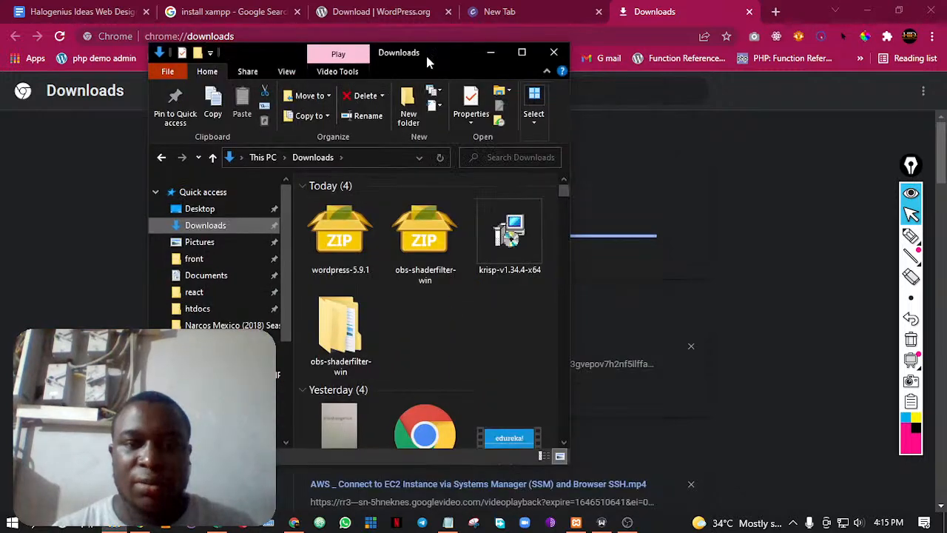
Open the wordpress-5.9.1 archive and look through the files in its wordpress folder
left_click(338, 242)
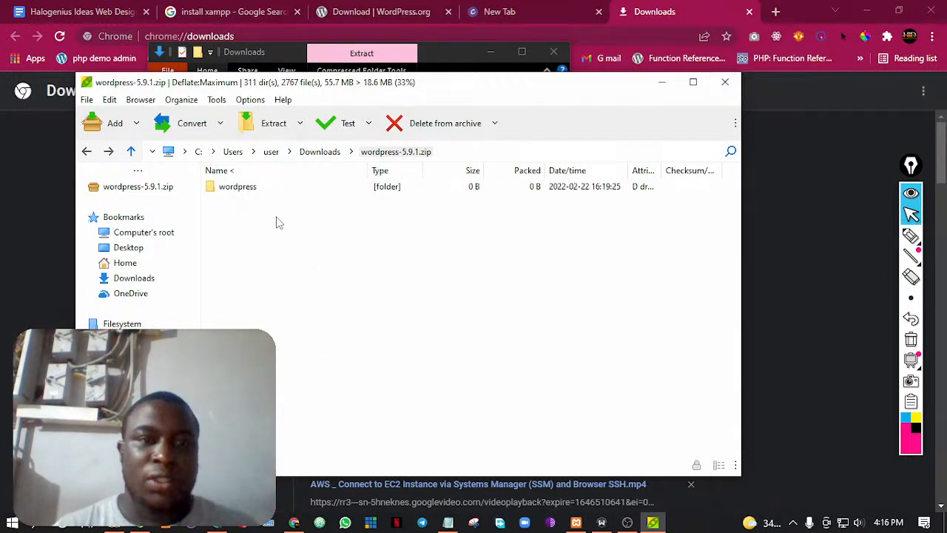
double_click(238, 189)
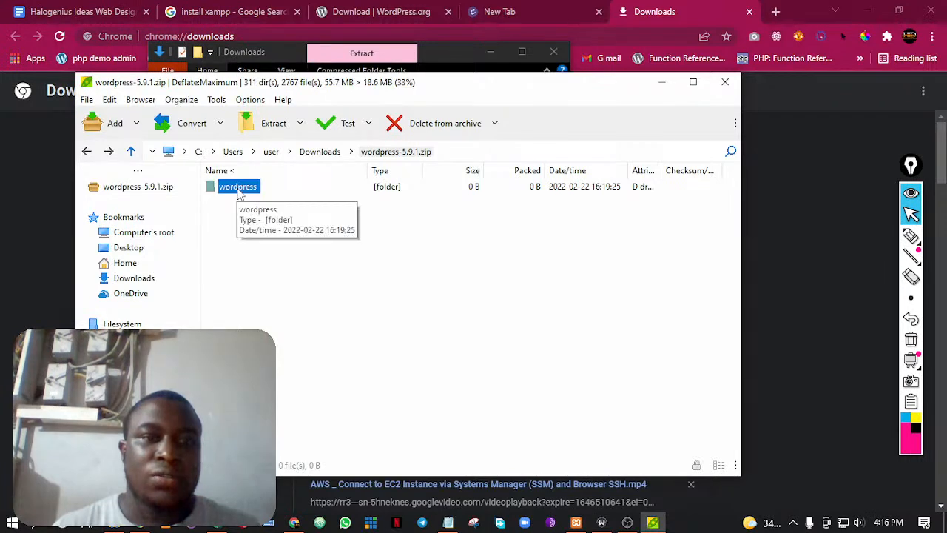
scroll(239, 198, "down", 1)
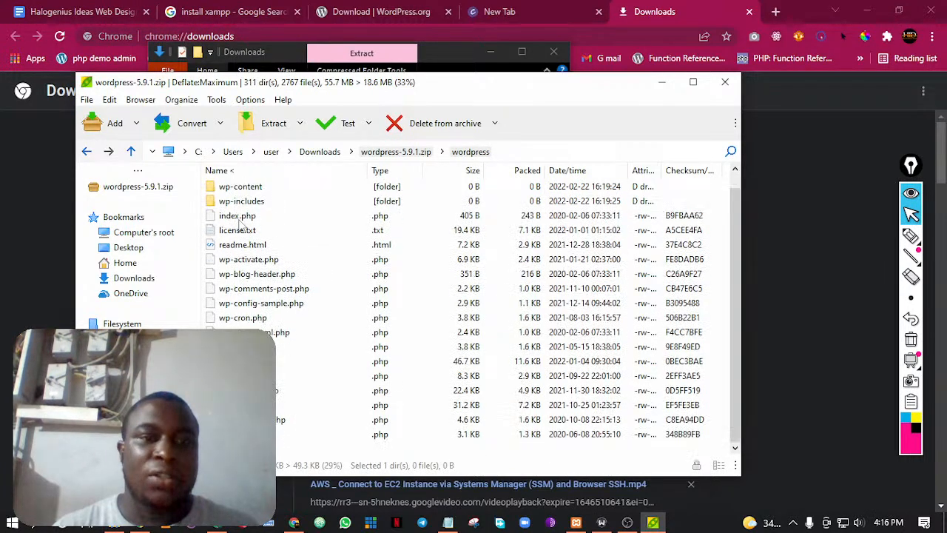
Extract the wp-admin folder from the wordpress-5.9.1 archive to C:\Users\user\Downloads\ with Smart new folder enabled, and close the archive window
scroll(248, 249, "up", 1)
scroll(249, 264, "down", 1)
scroll(249, 244, "up", 1)
left_click(274, 126)
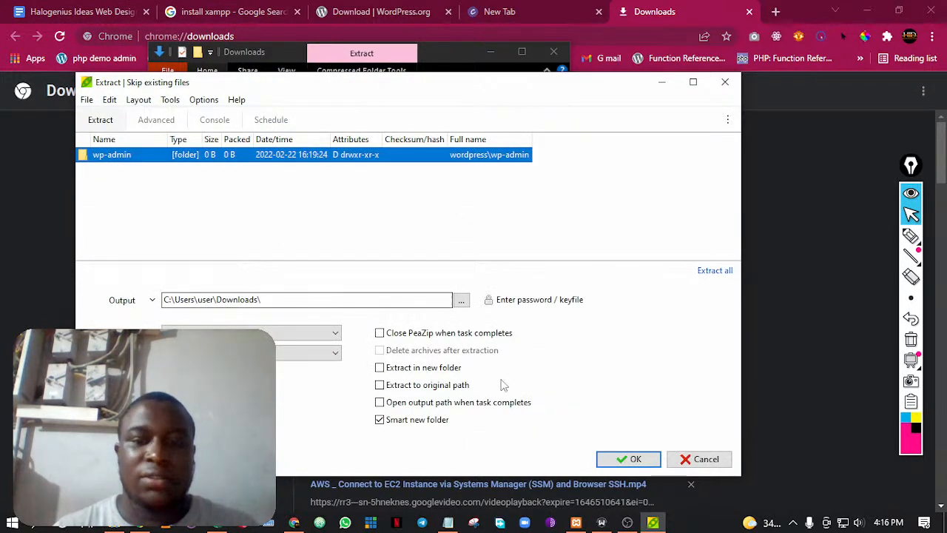
left_click(619, 459)
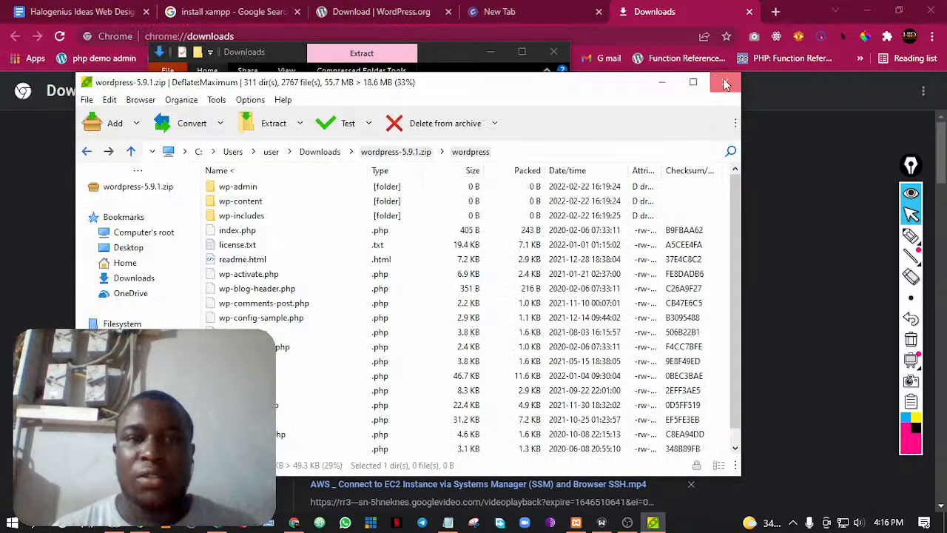
left_click(726, 83)
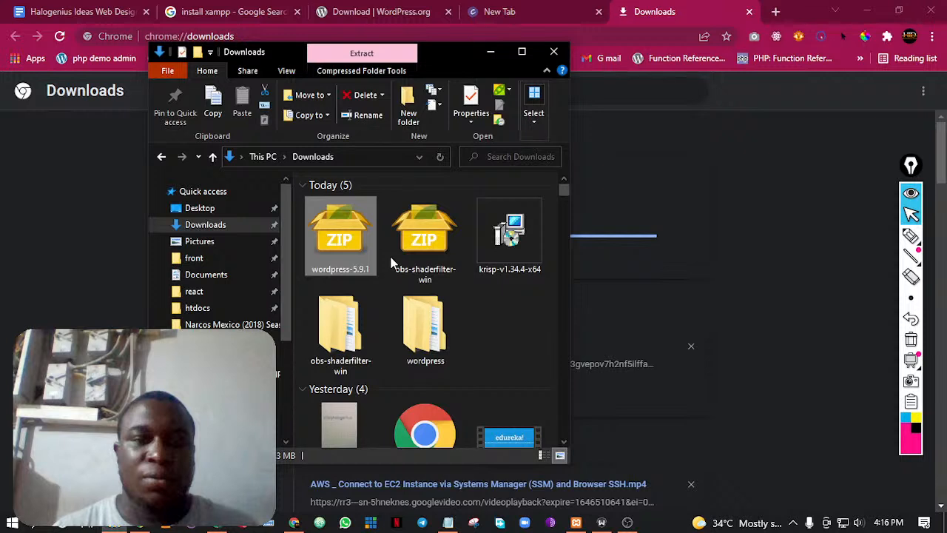
Look through the wp-admin folder inside the extracted wordpress folder, and return to Downloads
double_click(425, 325)
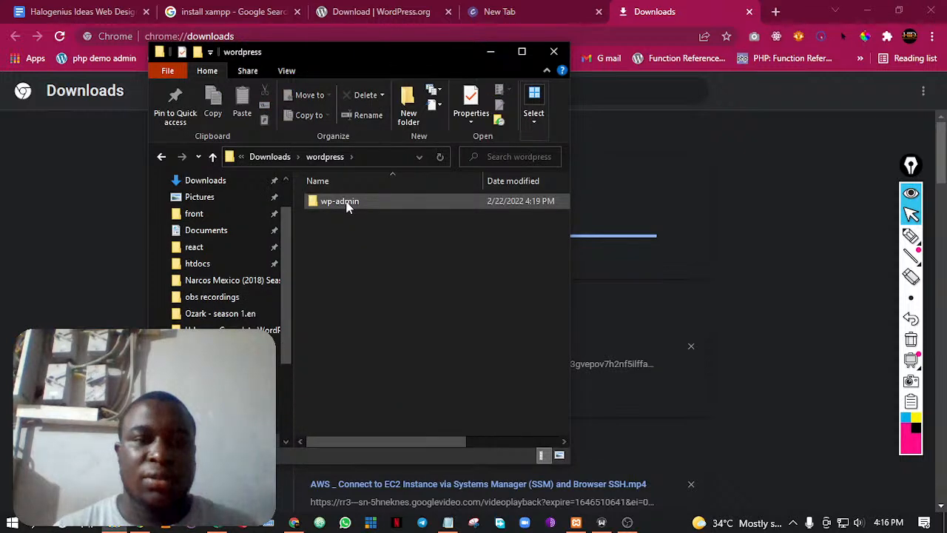
double_click(348, 207)
scroll(366, 285, "down", 5)
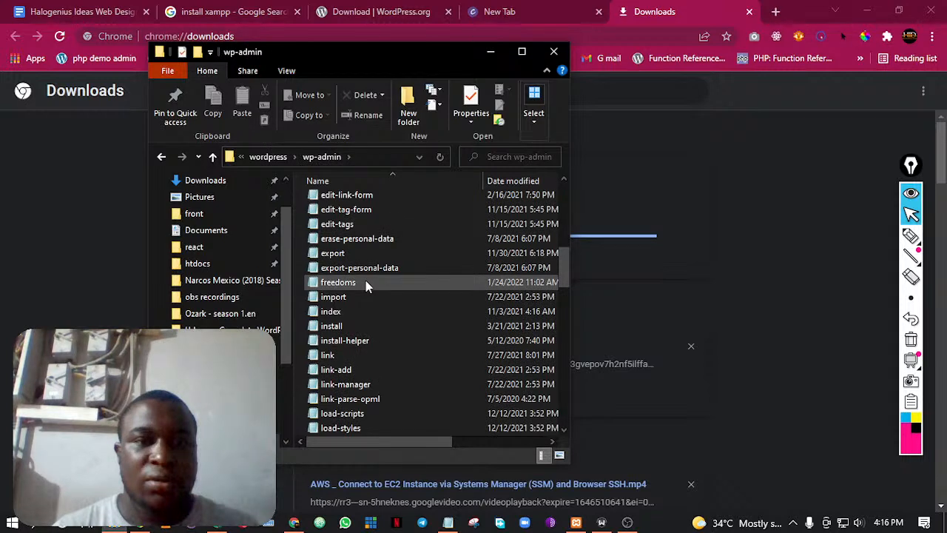
scroll(366, 281, "up", 1)
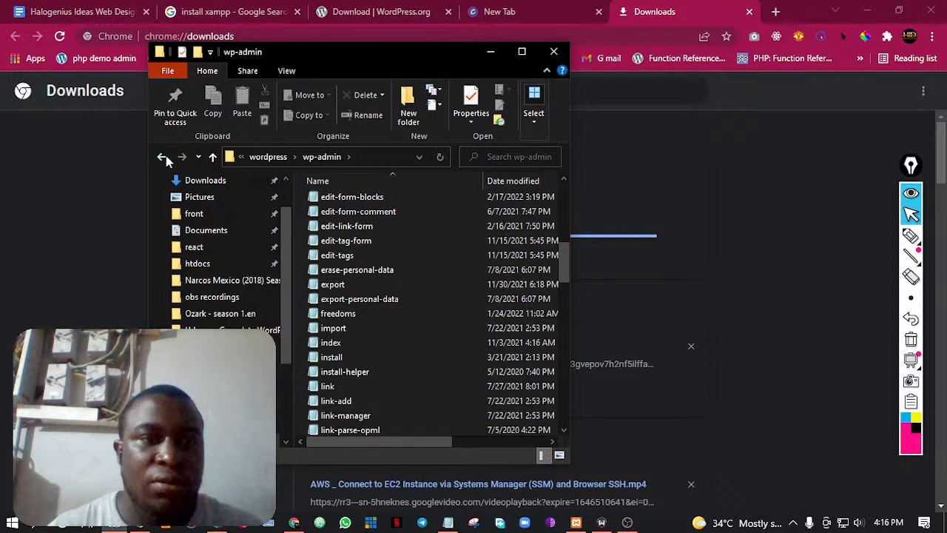
double_click(163, 158)
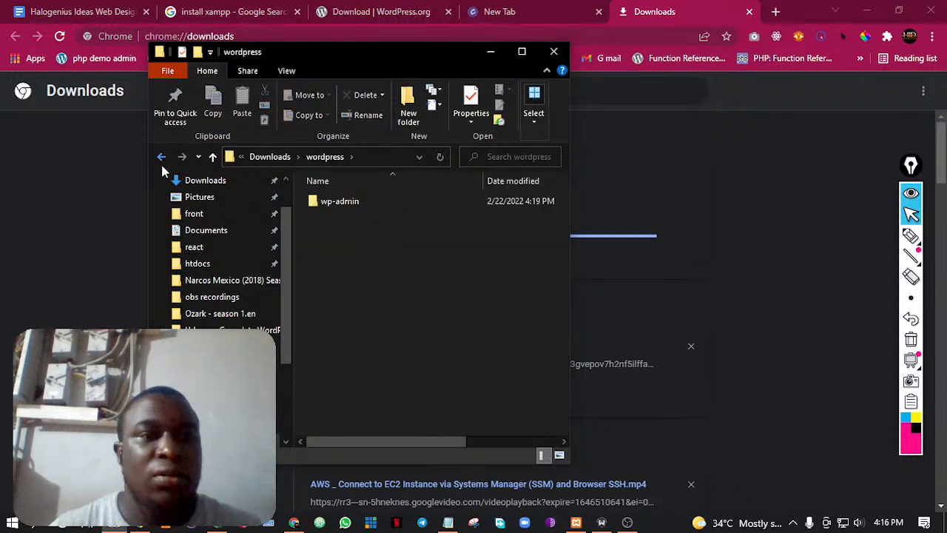
left_click(161, 157)
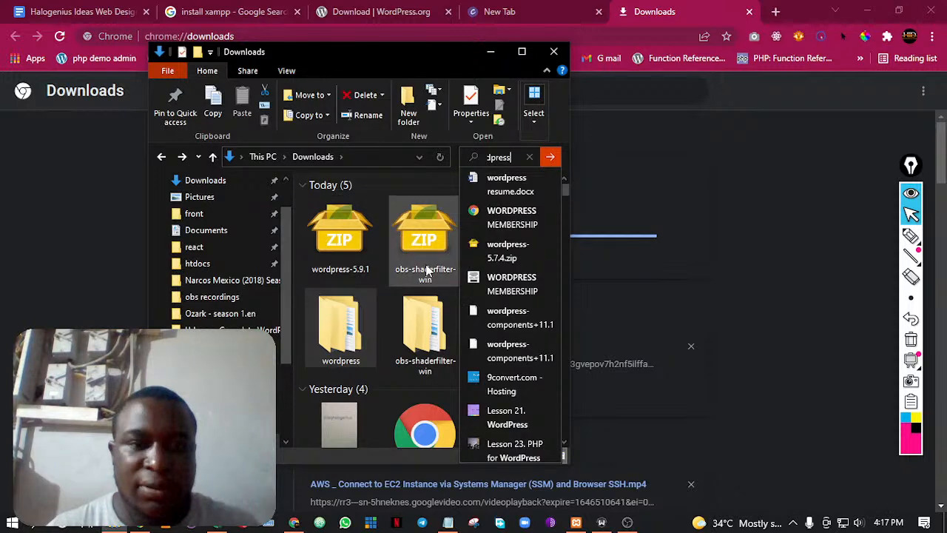
Find wordpress-5.7.4.zip in Downloads, open its wordpress folder, and extract the whole archive to C:\Users\user\Downloads\wordpress-5.7.4
left_click(498, 254)
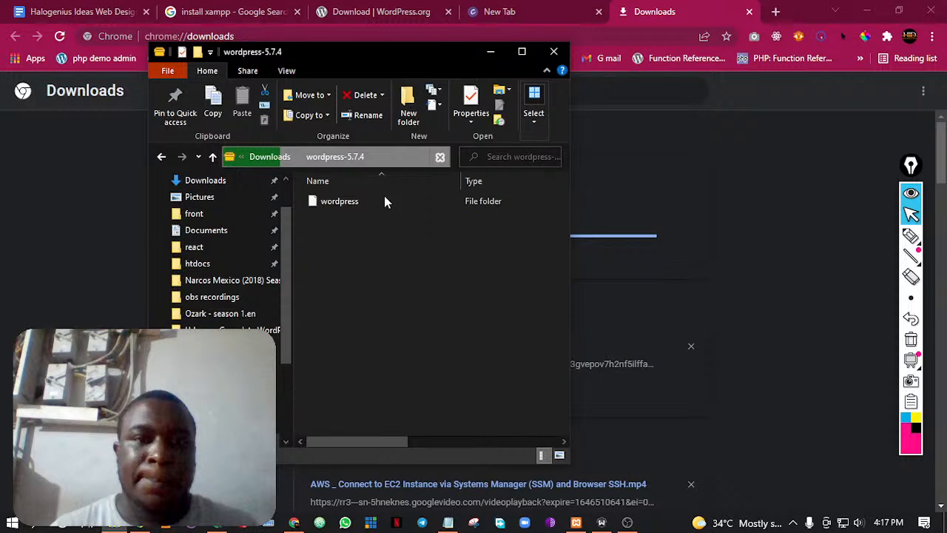
left_click(326, 203)
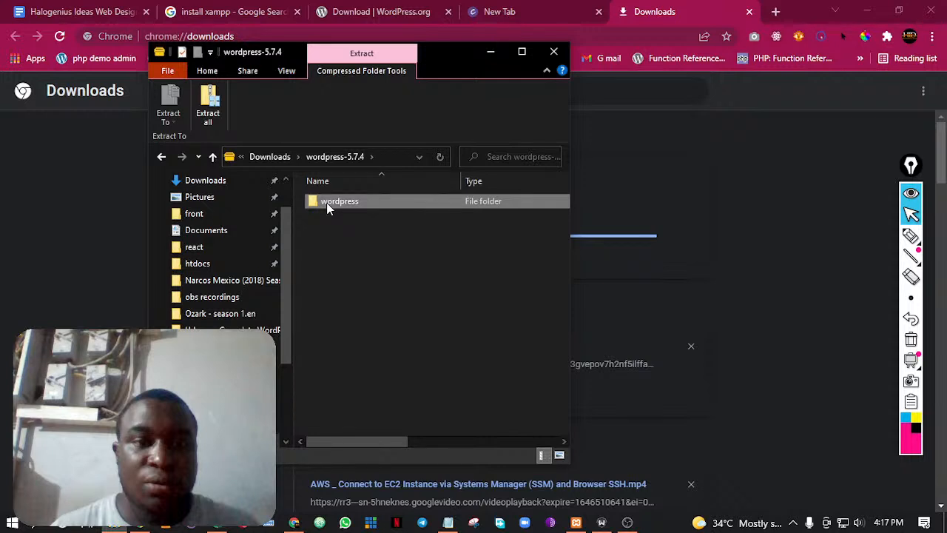
double_click(328, 204)
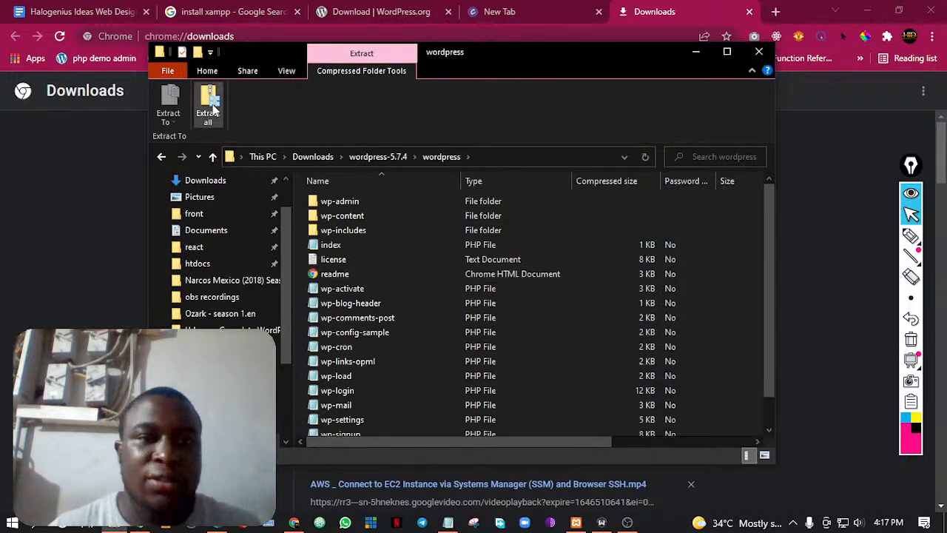
left_click(210, 108)
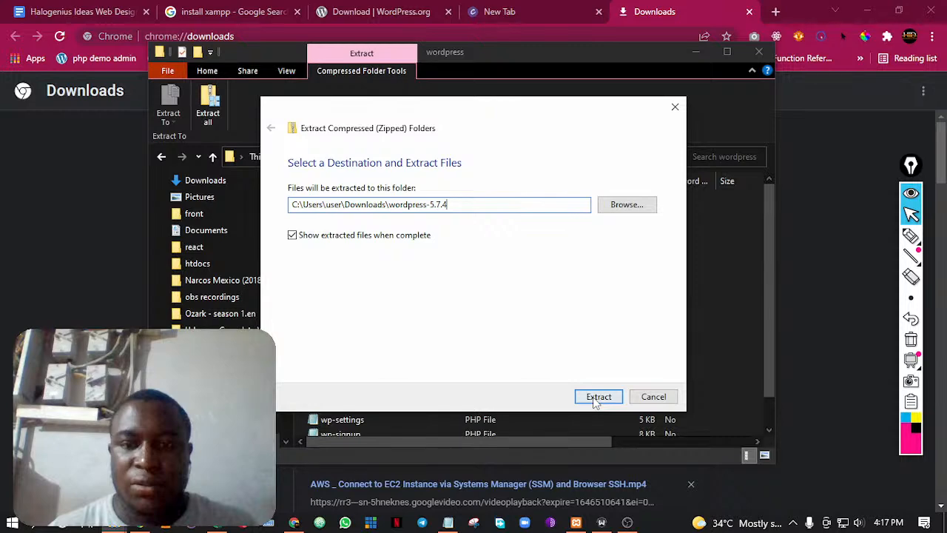
left_click(599, 397)
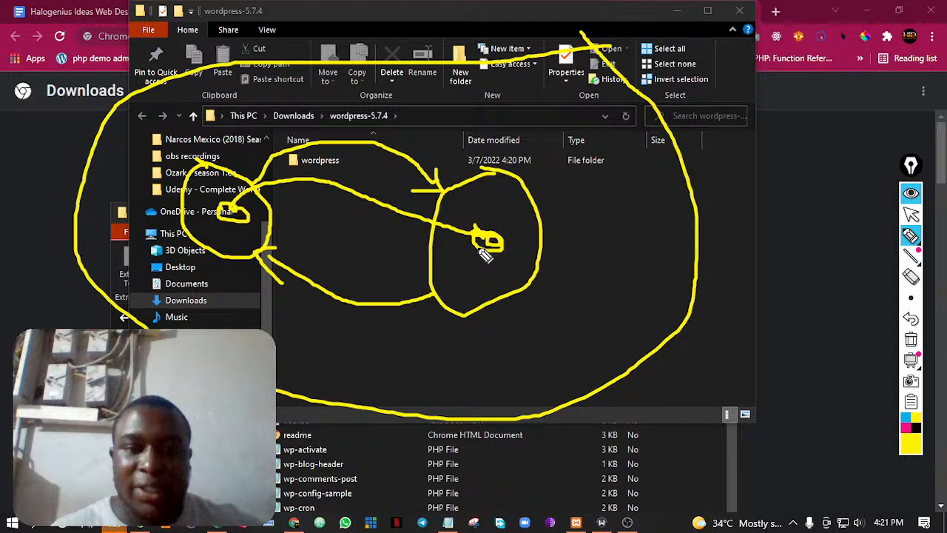
Draw a yellow return arrow between the small marks in the two circles, and a vertical line separating the circles
left_click_drag(485, 254, 355, 230)
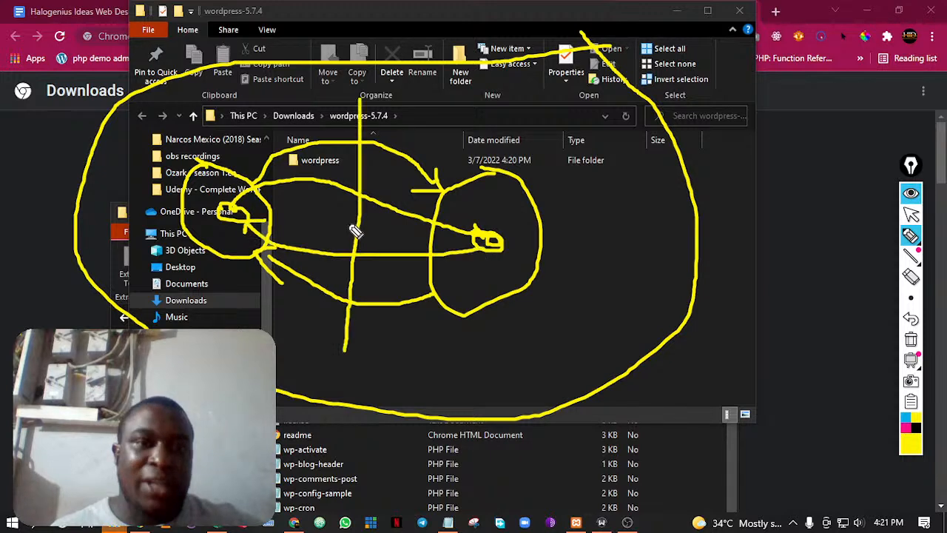
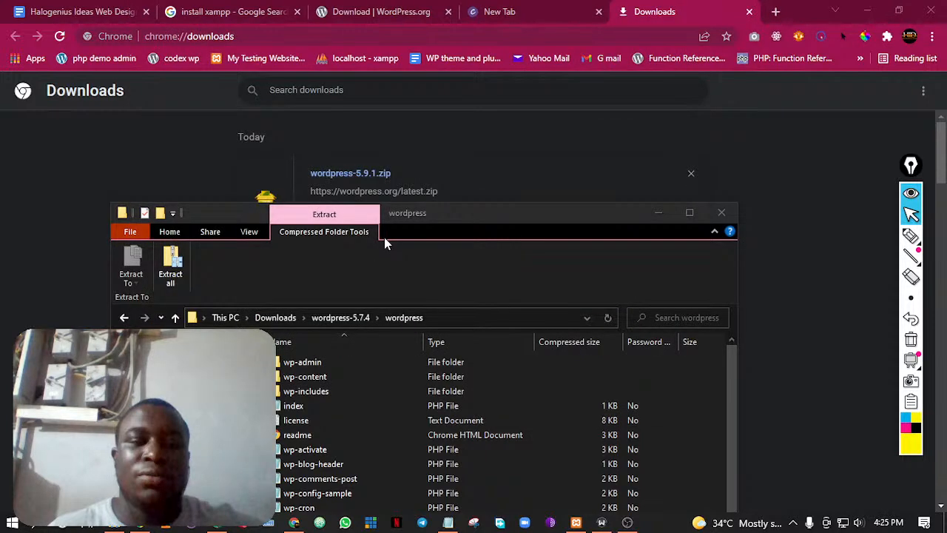
Close the wordpress archive window, and bring up localhost/phpmyadmin with the XAMPP Control Panel minimized
left_click(721, 212)
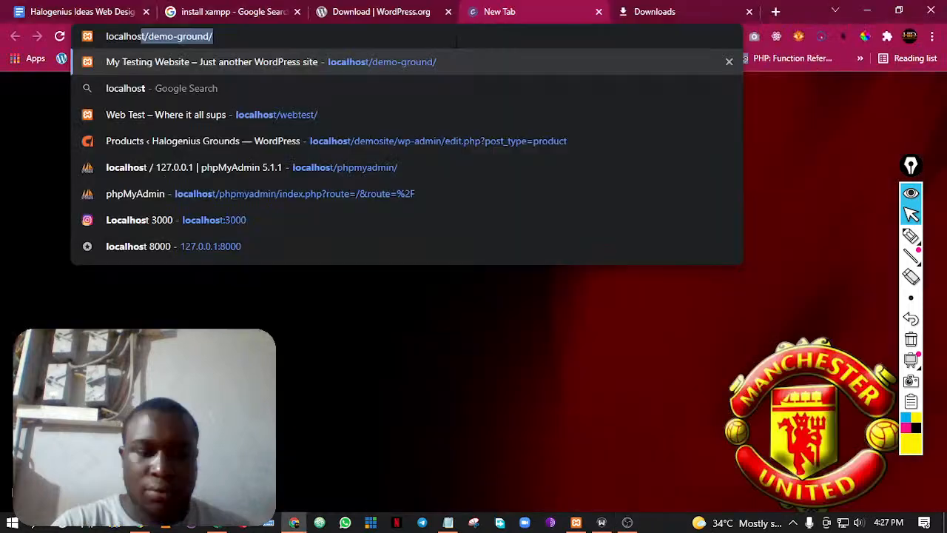
type("/phpmyadmin/")
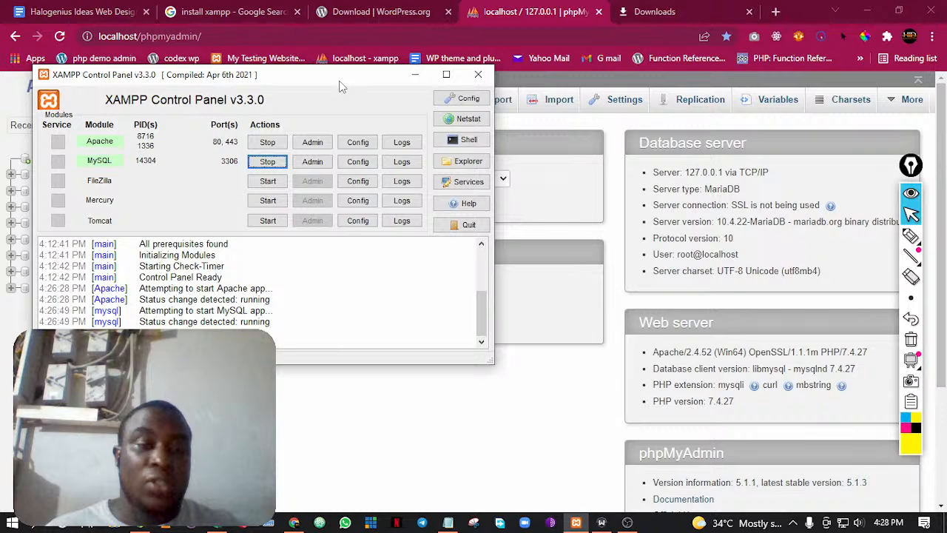
left_click(415, 75)
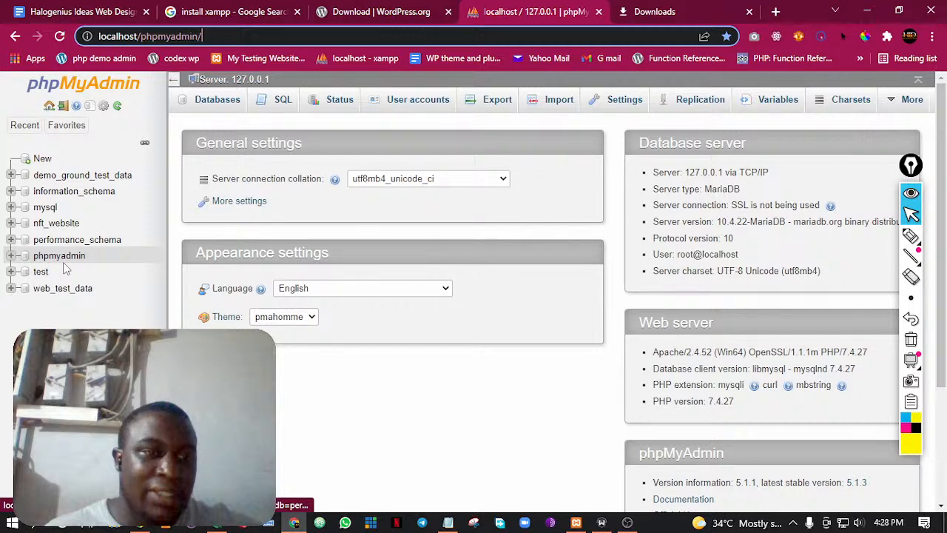
Start a new database in phpMyAdmin and enter hidtrainingdata as its name
left_click(42, 160)
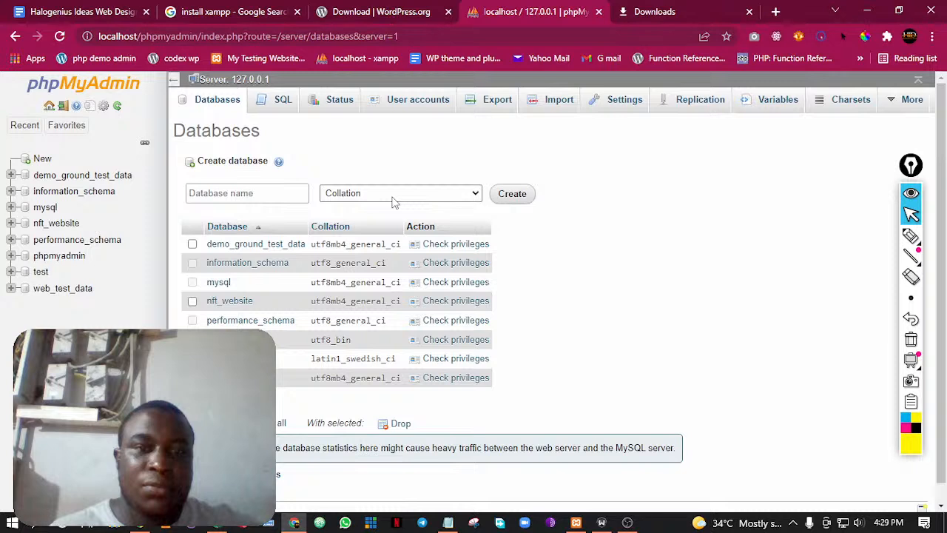
left_click(267, 197)
type("hidtr")
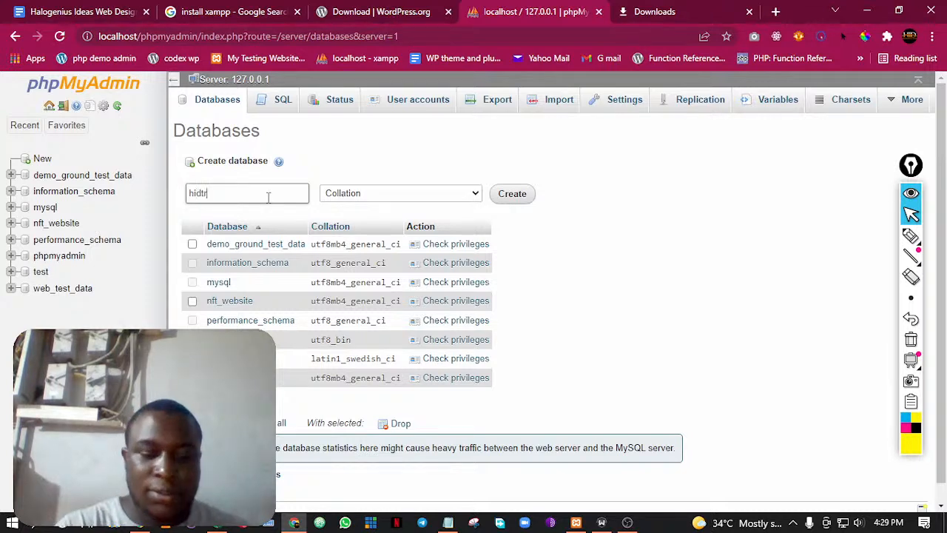
type("ainingdata")
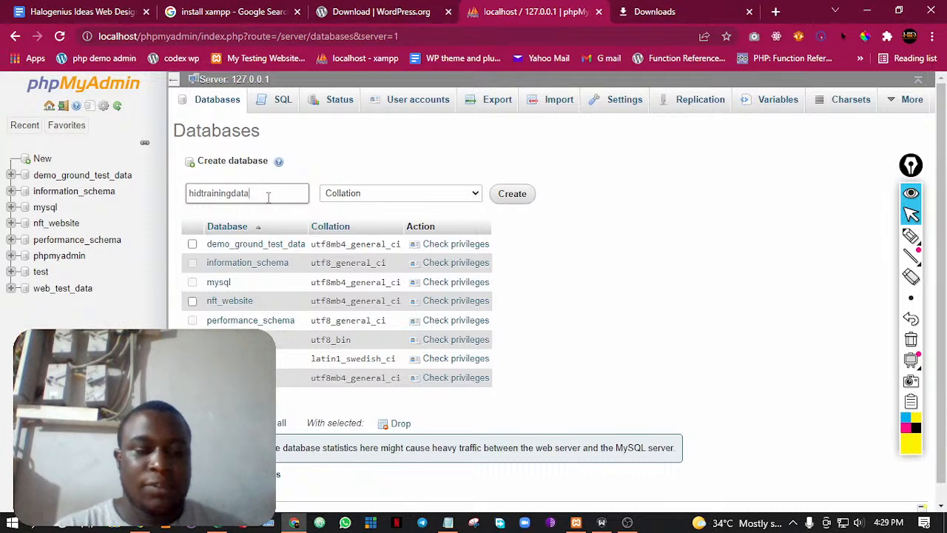
Copy the new database's name and create the database with the collation left unset
key("ctrl+a")
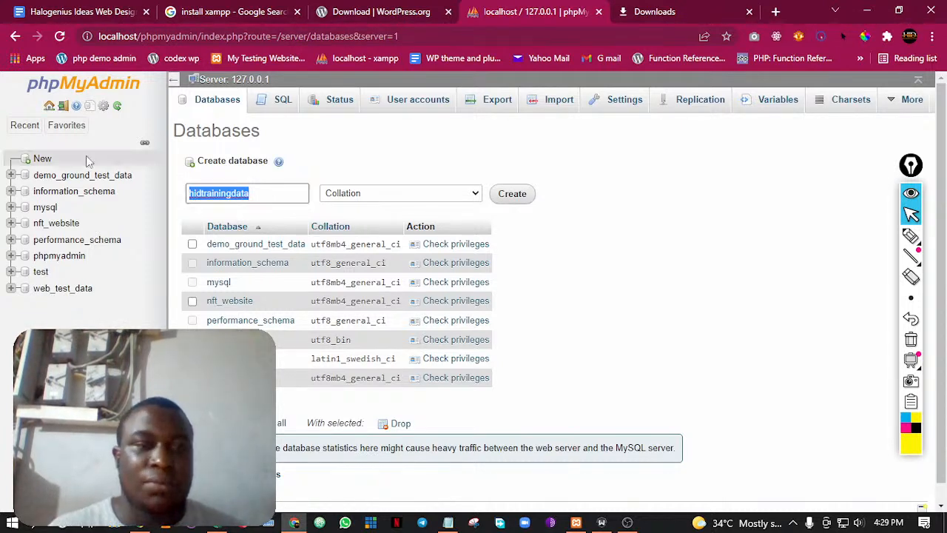
left_click(268, 193)
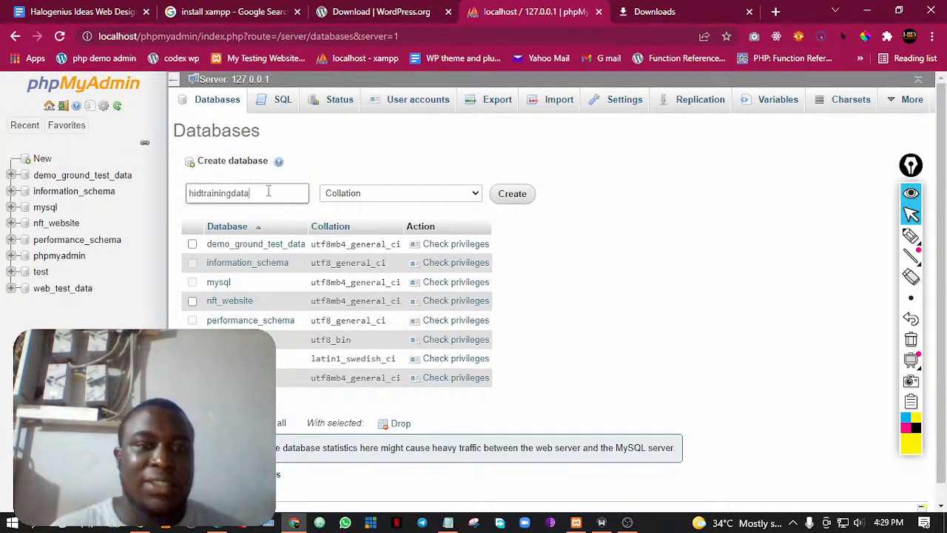
double_click(251, 194)
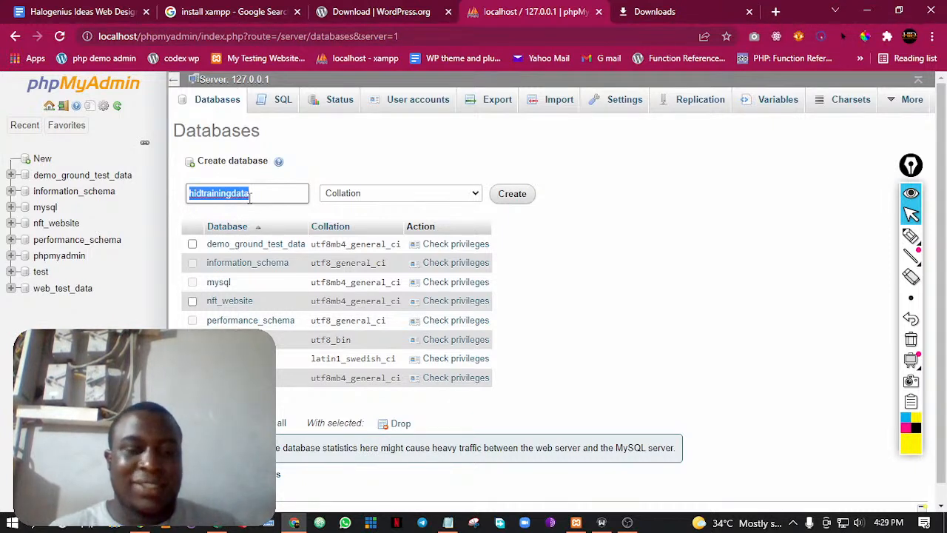
left_click(367, 196)
left_click(375, 195)
left_click(512, 194)
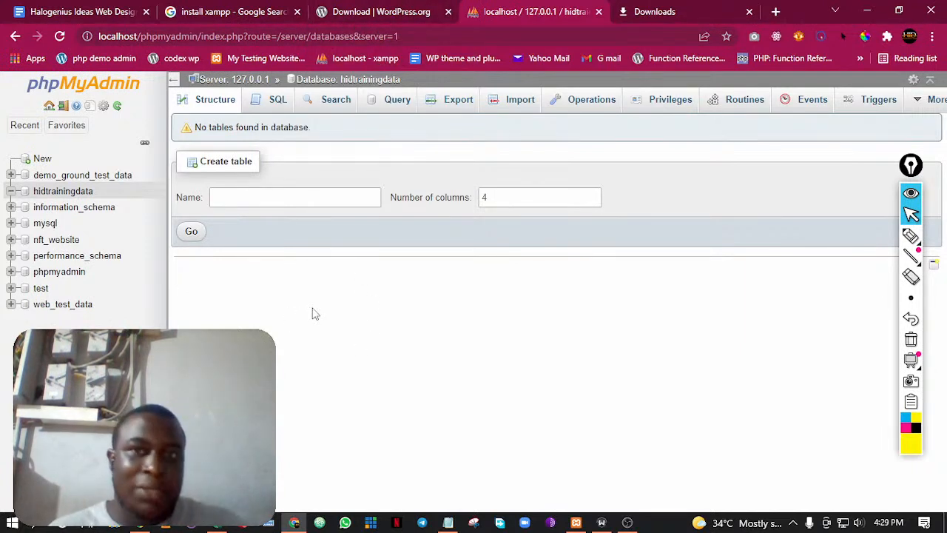
Load localhost/hidtraining in the browser tab that holds the Downloads page
left_click(653, 10)
left_click(314, 31)
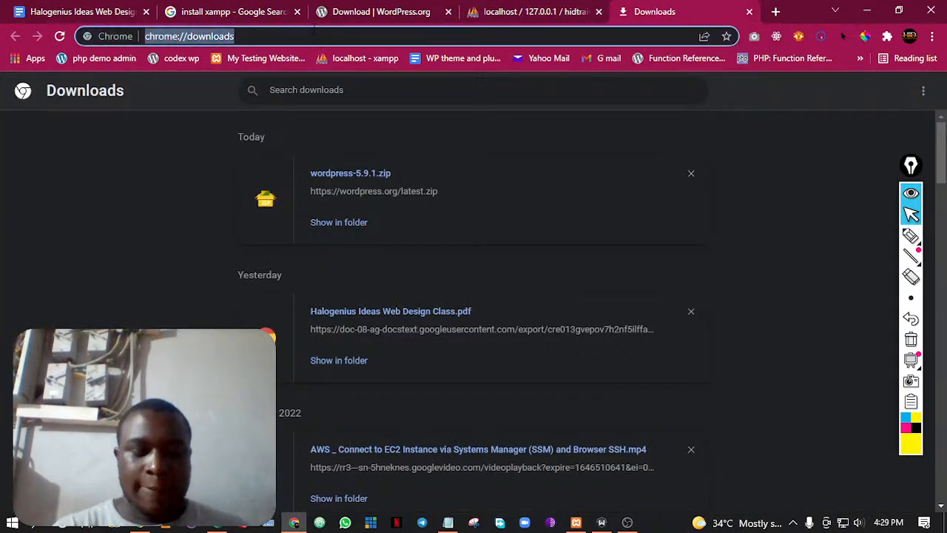
type("l")
key("BackSpace")
key("BackSpace")
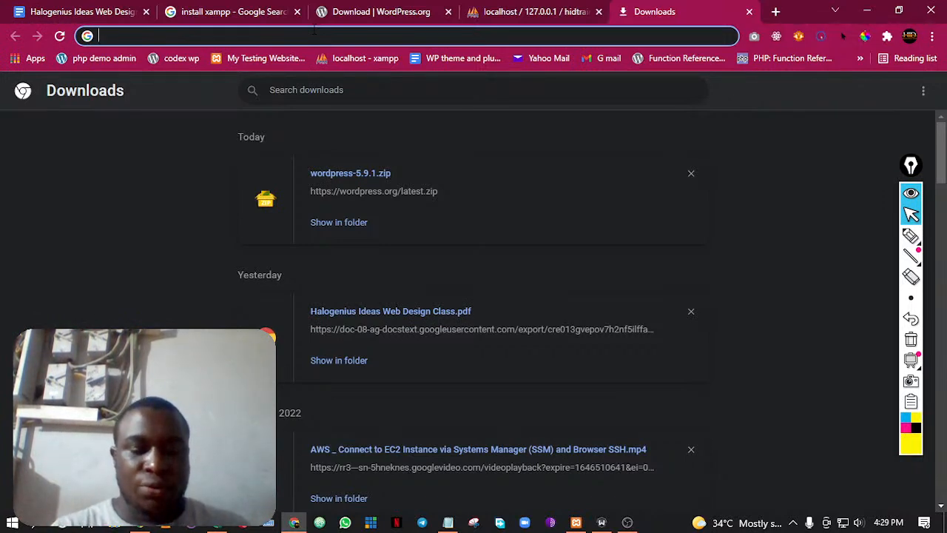
type("localhost/")
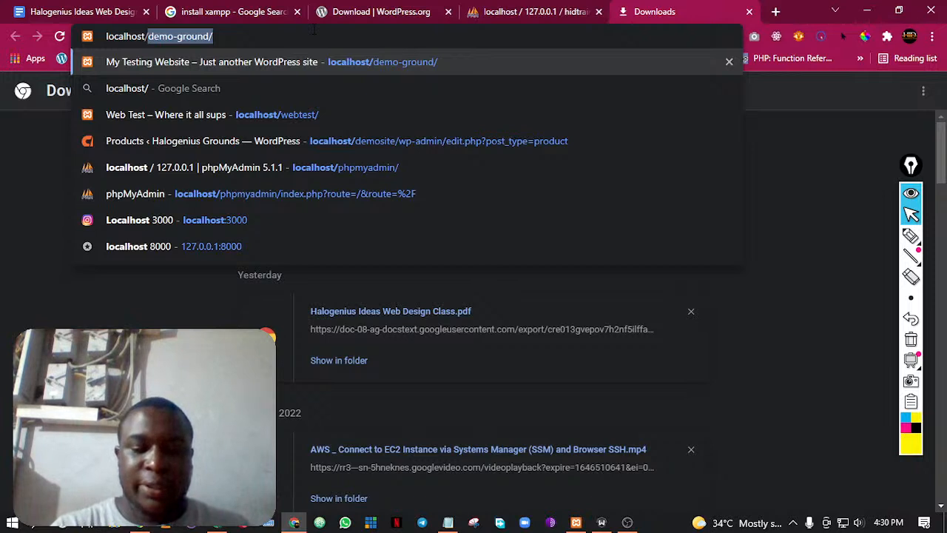
type("hidtraining")
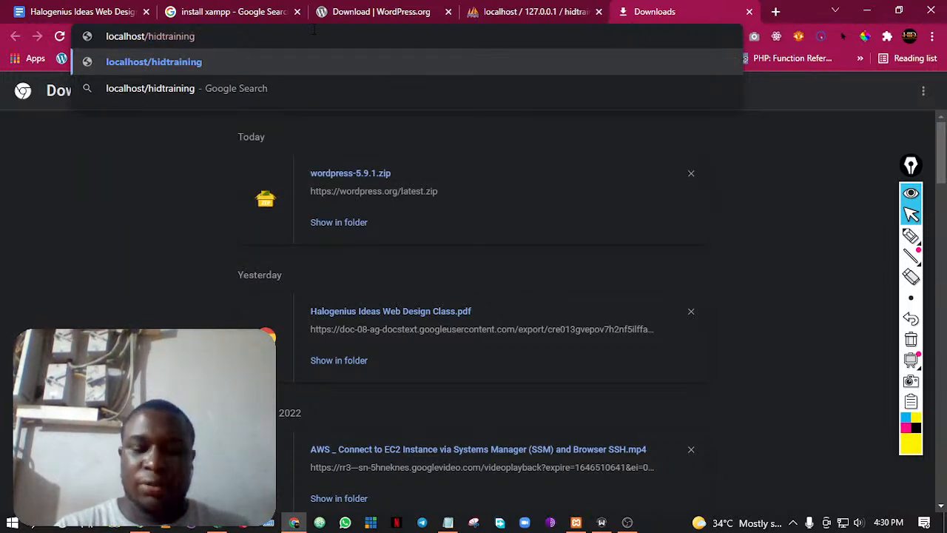
key("Return")
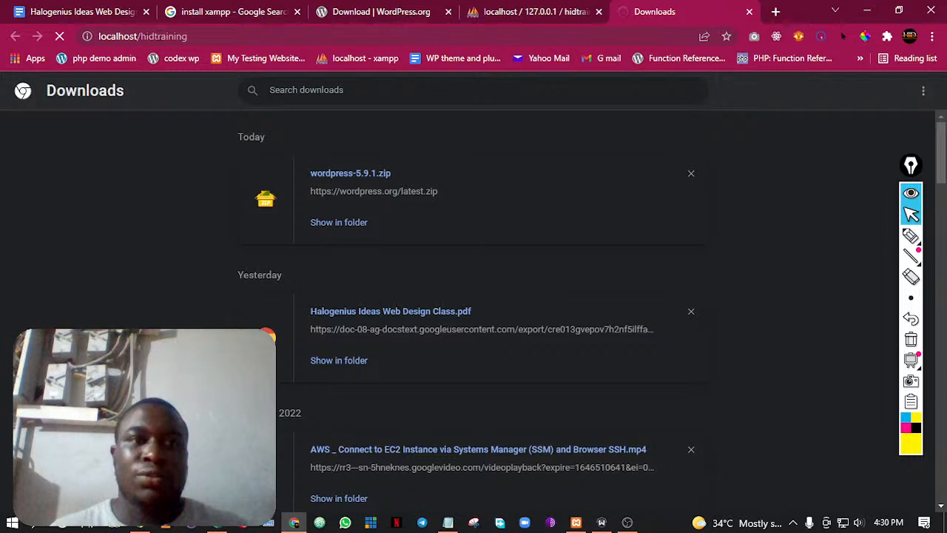
Highlight the hidtraining part of the localhost address to point out the site's folder name
left_click(140, 36)
double_click(141, 37)
left_click(195, 38)
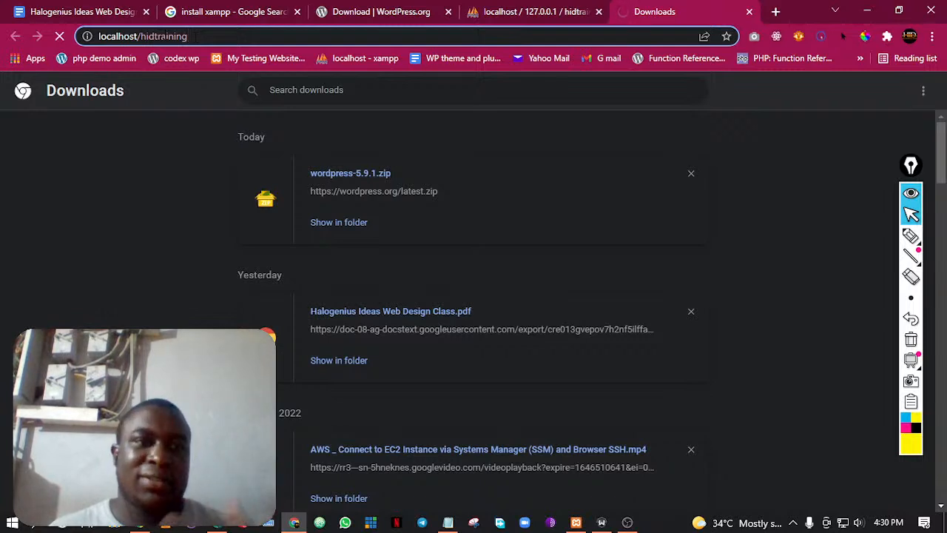
left_click_drag(141, 36, 189, 36)
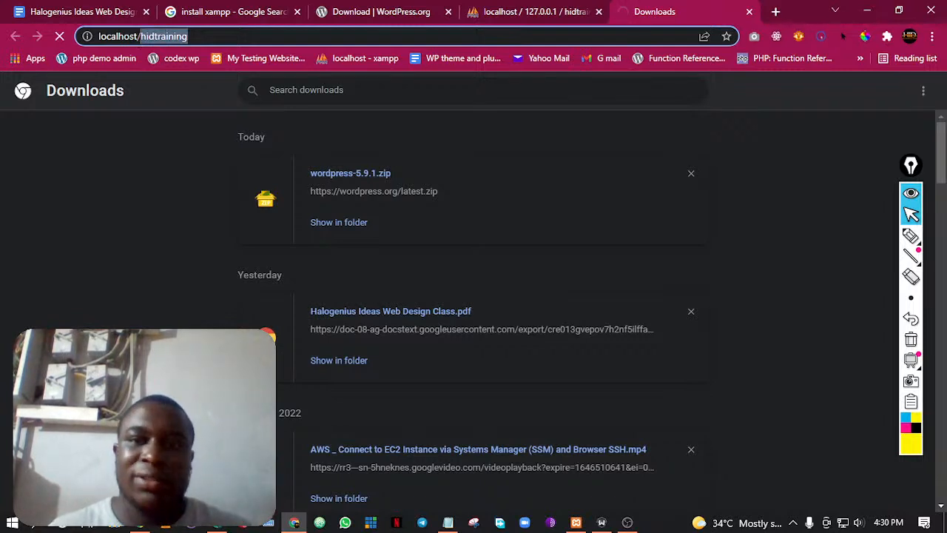
left_click(188, 36)
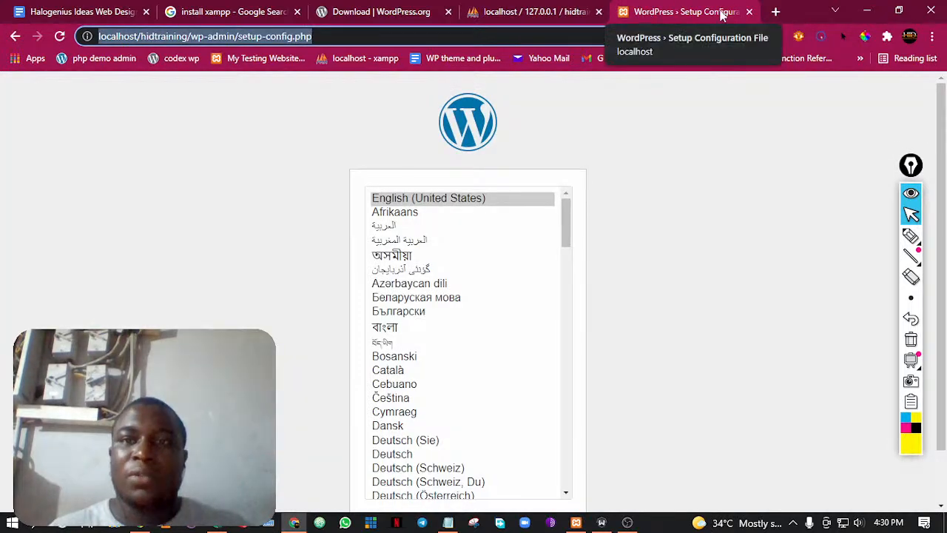
Review the class outline, highlighting the htdocs folder, PHP my Admin database and WordPress Configuration items under section 5
left_click(136, 9)
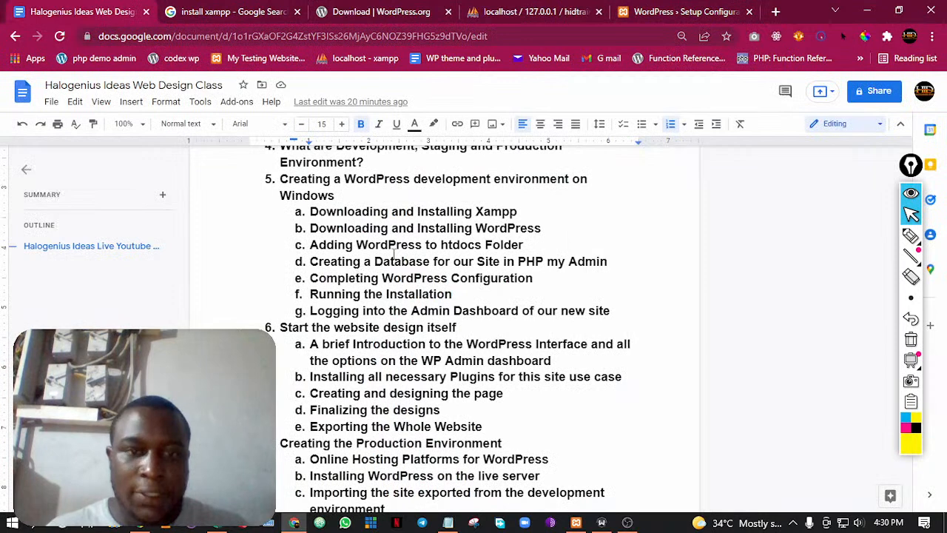
left_click_drag(527, 245, 376, 245)
left_click_drag(608, 261, 433, 262)
left_click_drag(536, 278, 383, 277)
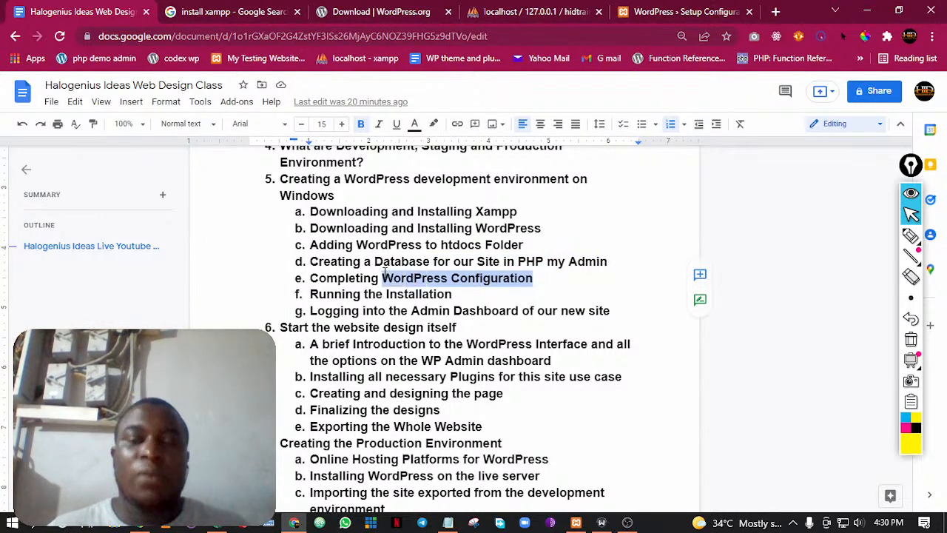
Return to the WordPress setup page and continue with English (United States) as the installation language
left_click(659, 9)
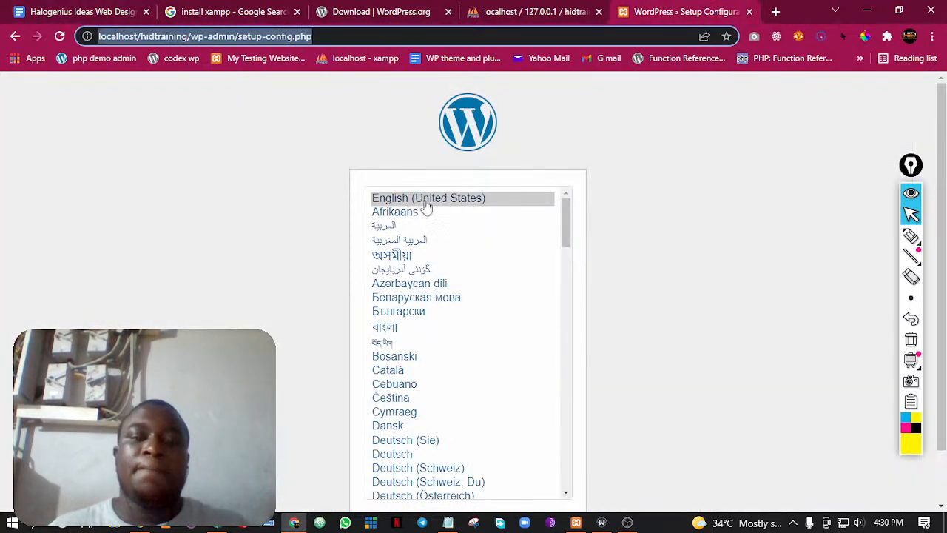
scroll(455, 228, "down", 1)
scroll(456, 222, "up", 1)
scroll(671, 288, "down", 1)
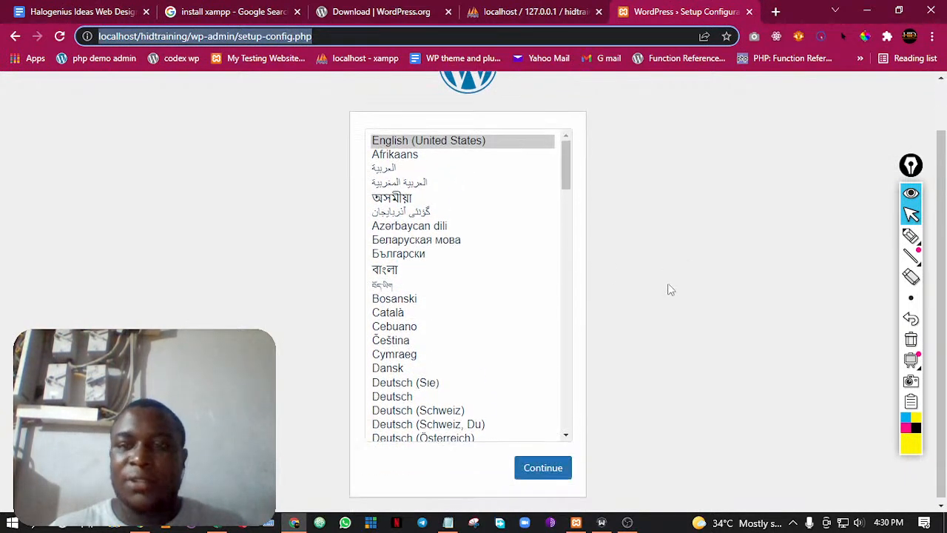
left_click(552, 466)
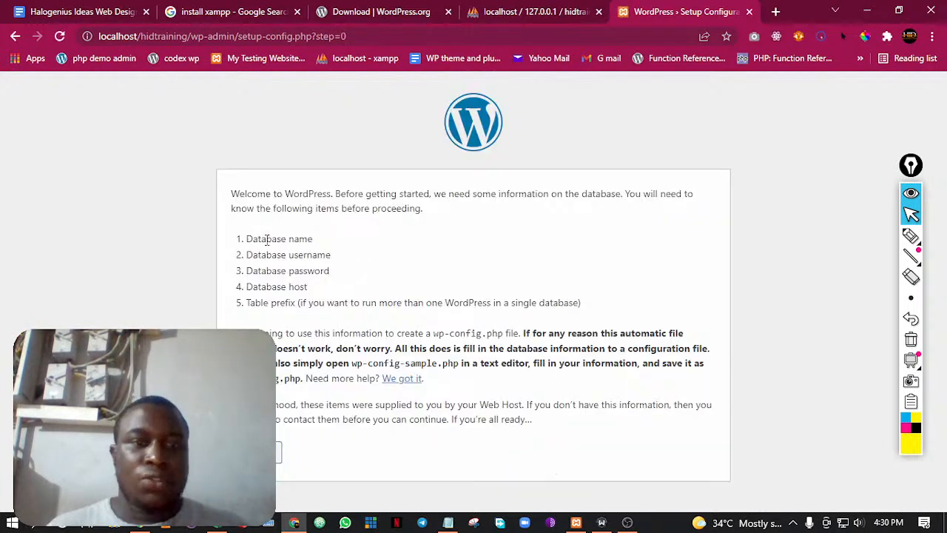
Go over the required database items from database name to table prefix, and proceed to the connection details form
left_click_drag(246, 238, 332, 245)
left_click_drag(246, 254, 350, 262)
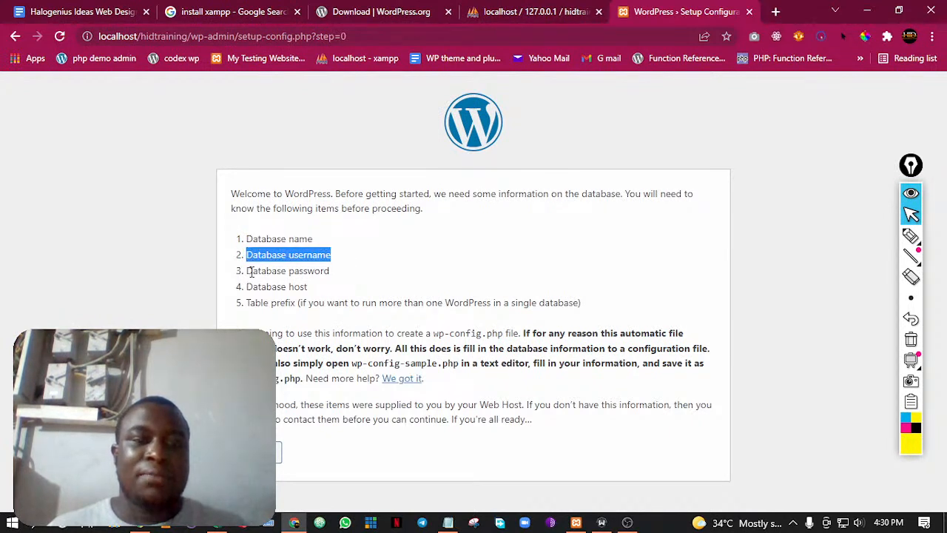
left_click_drag(252, 271, 369, 278)
left_click_drag(270, 287, 373, 292)
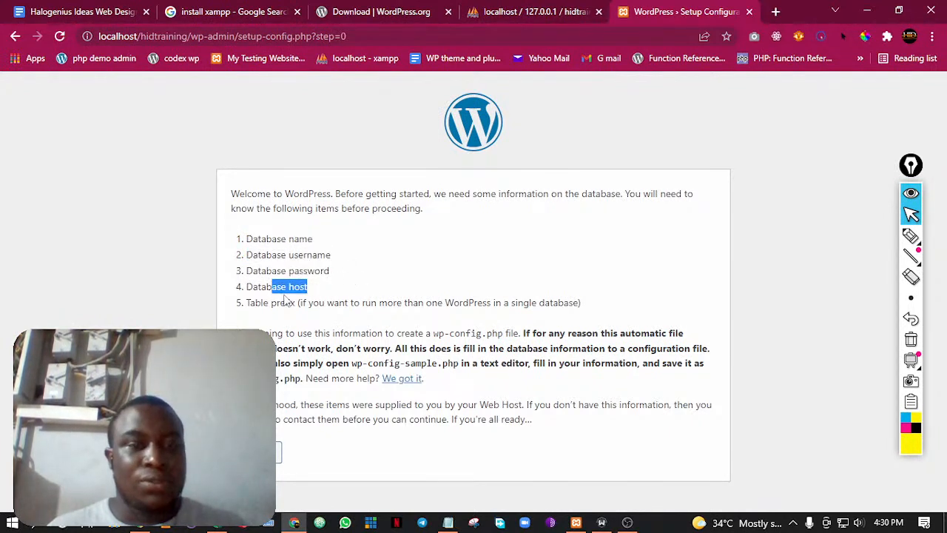
left_click_drag(256, 303, 378, 302)
left_click(411, 302)
left_click(256, 452)
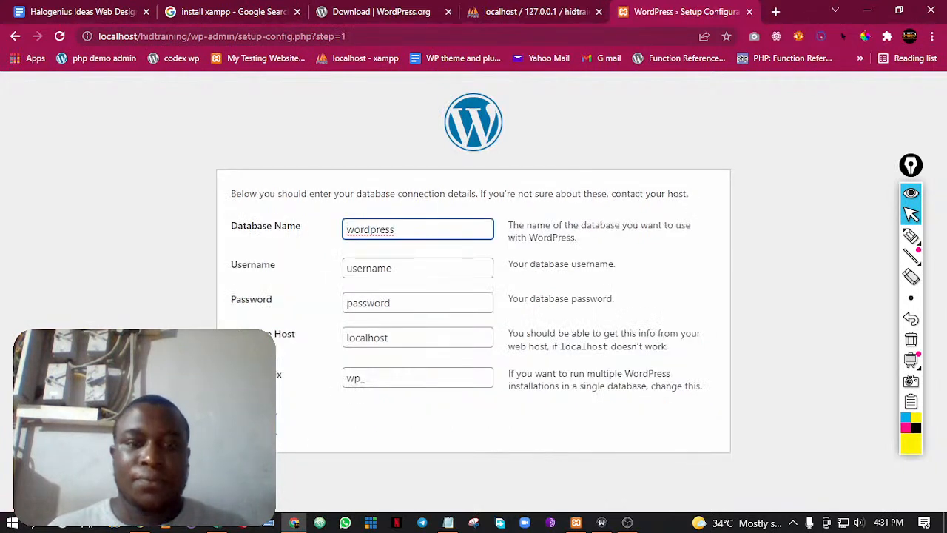
Replace the Database Name with the copied hidtrainingdata, and check it against the database list in phpMyAdmin
left_click(411, 231)
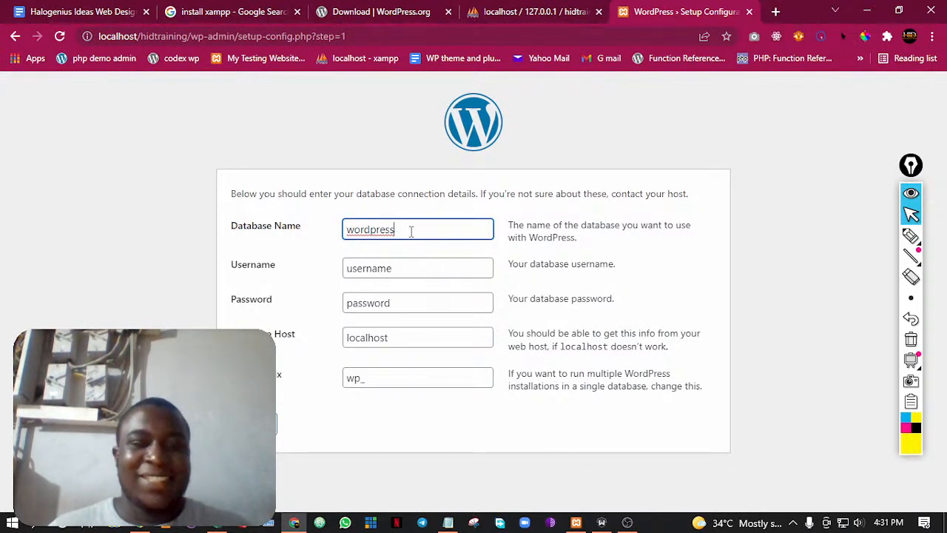
left_click_drag(412, 231, 310, 231)
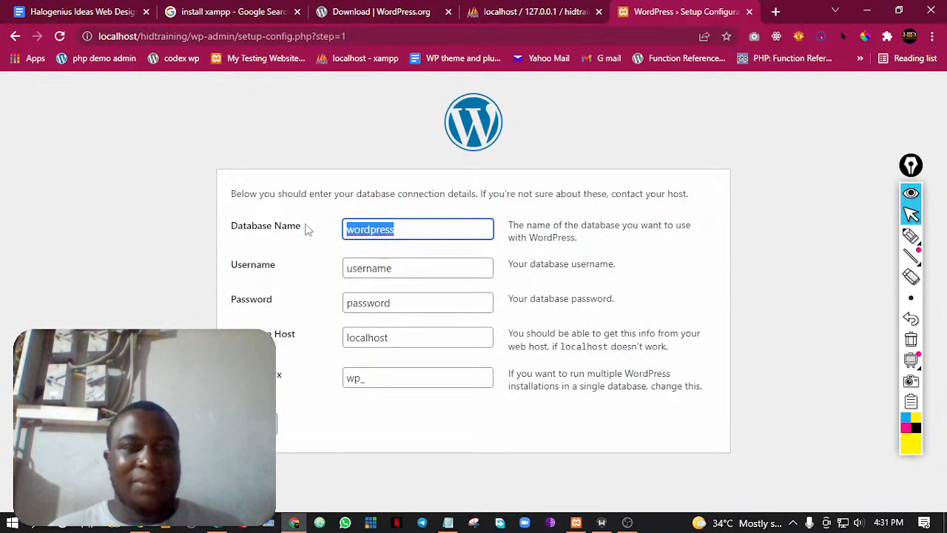
type("hidtrainingdata")
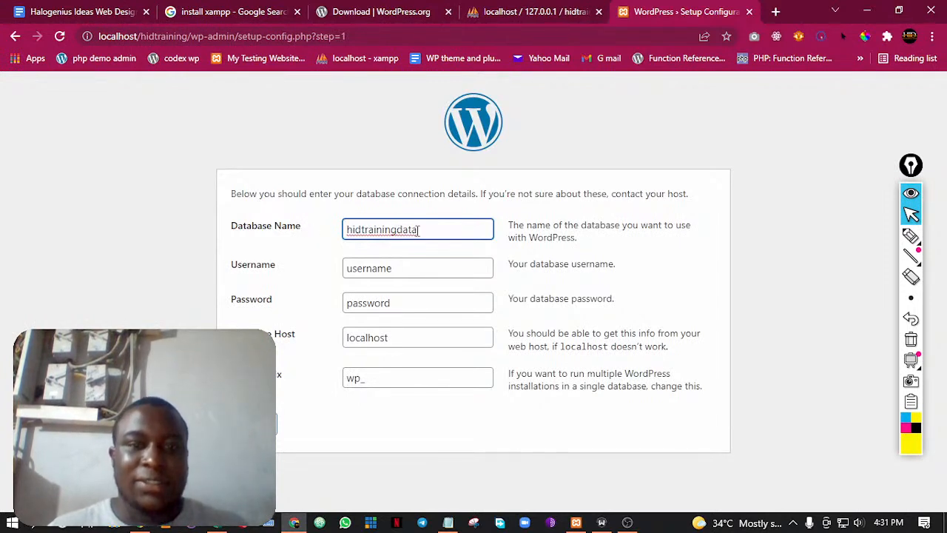
left_click(535, 9)
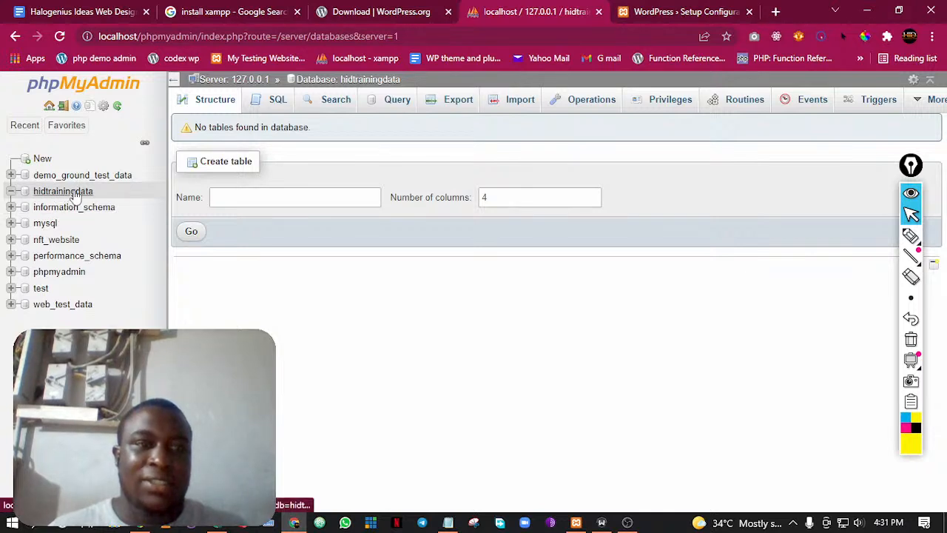
left_click(666, 9)
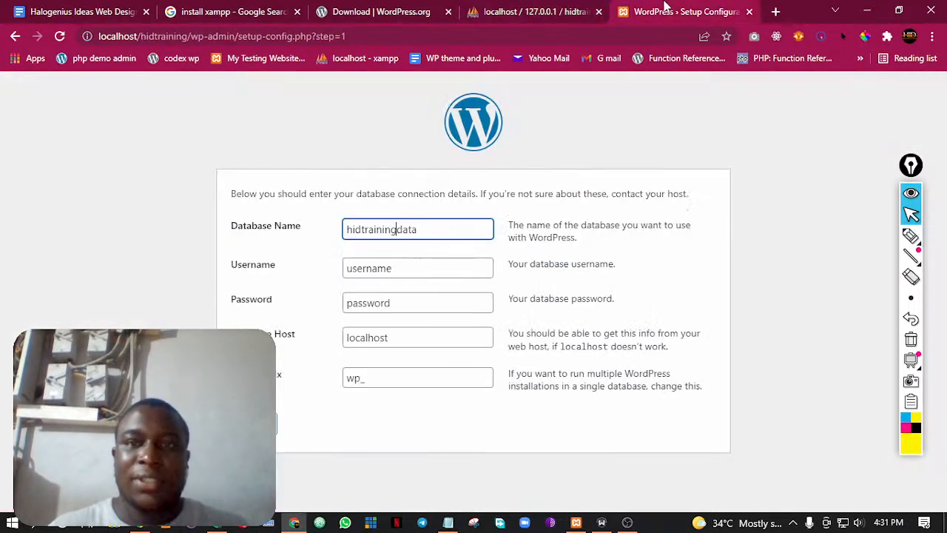
left_click(407, 229)
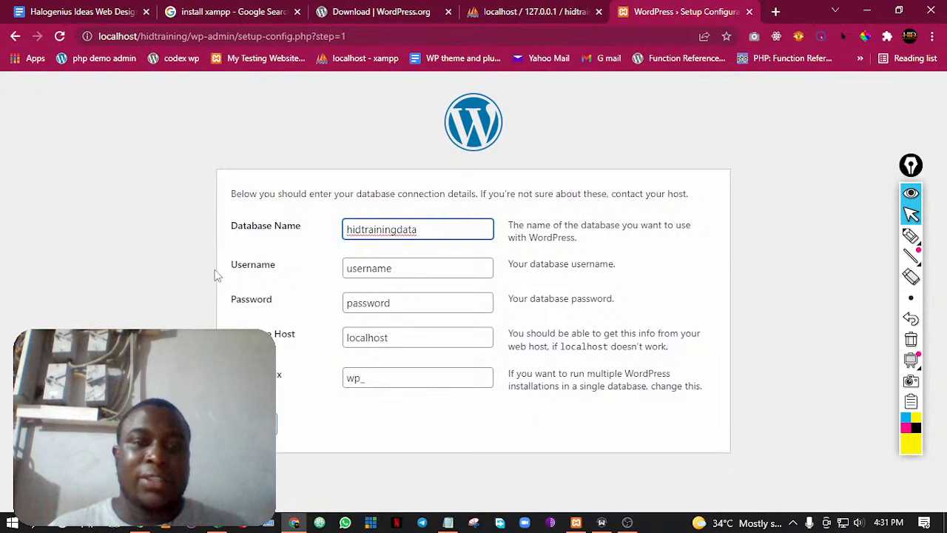
Set the database username to root in the WordPress connection details
left_click(409, 268)
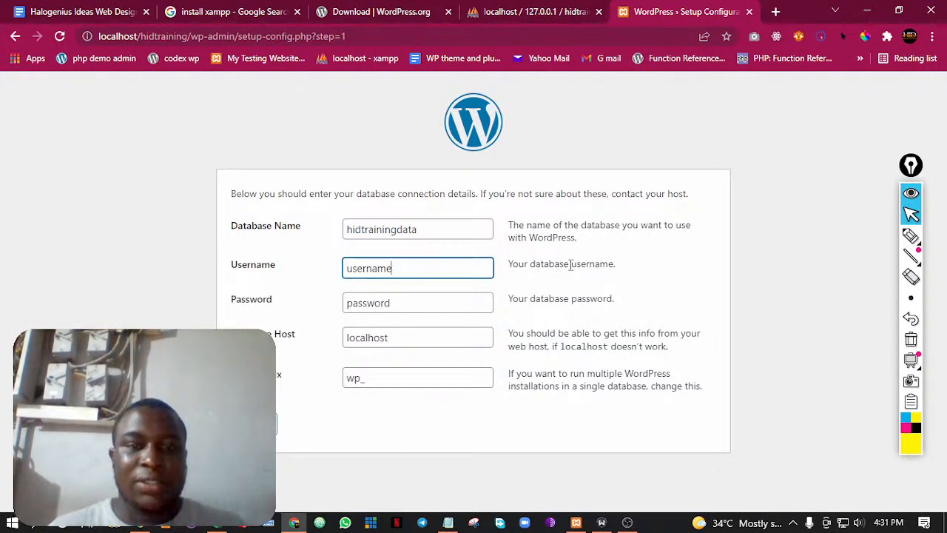
double_click(365, 268)
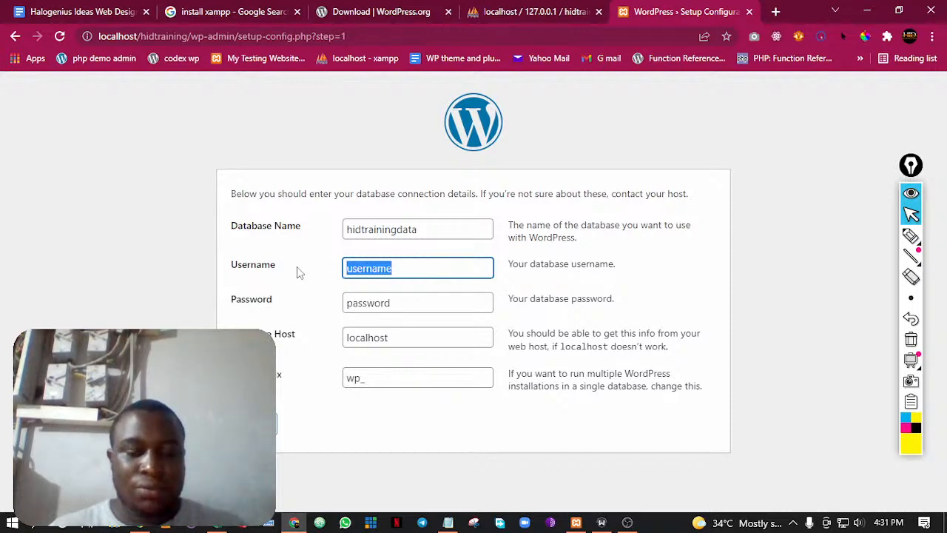
type("root")
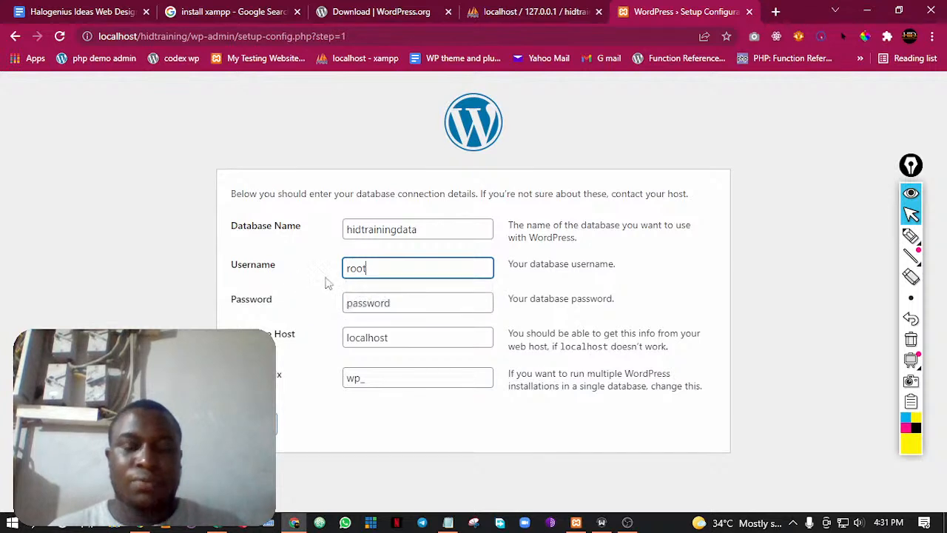
Clear the database password field in the connection details and check the database host and table prefix fields
left_click(629, 265)
left_click_drag(409, 308, 302, 307)
key("BackSpace")
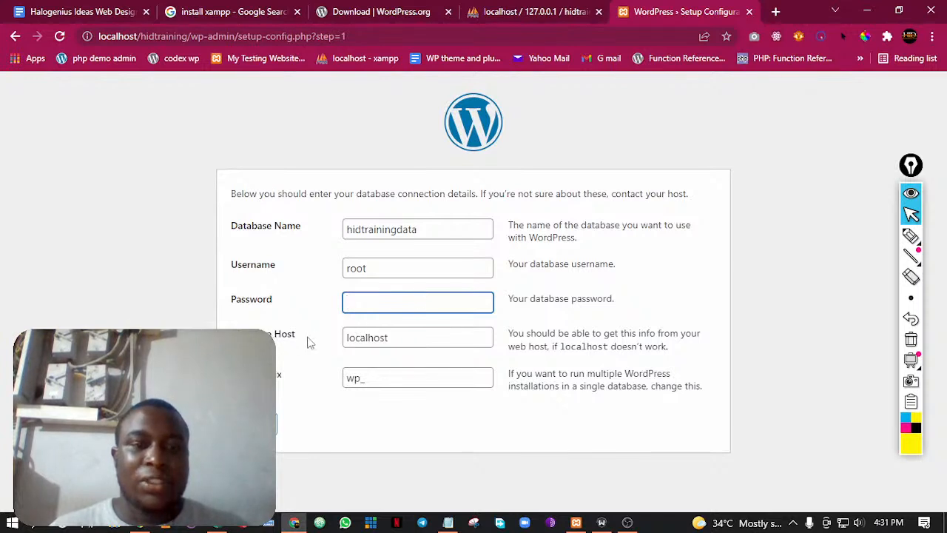
left_click(437, 343)
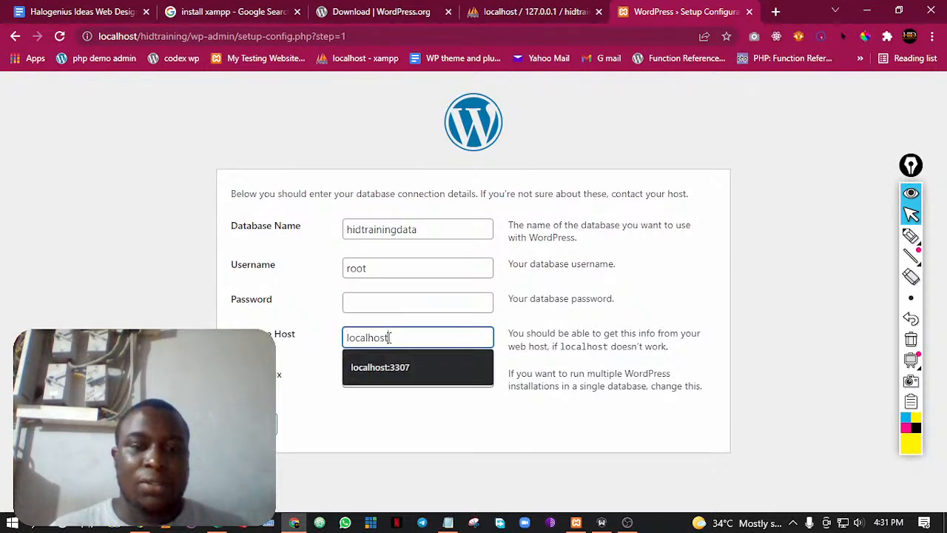
left_click(599, 338)
left_click(408, 377)
left_click(765, 302)
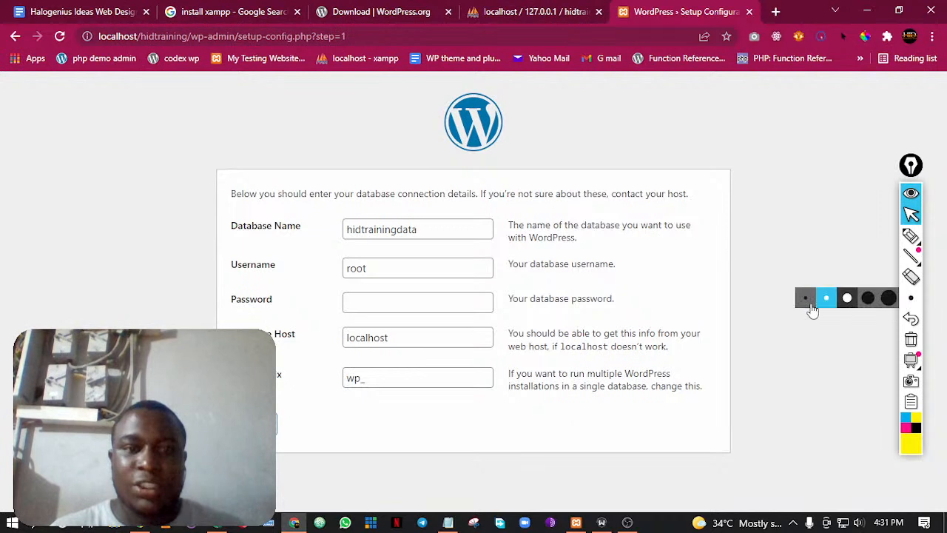
Recheck the database name, username, host and table prefix, and submit the connection details
left_click(384, 230)
left_click(358, 268)
left_click(378, 338)
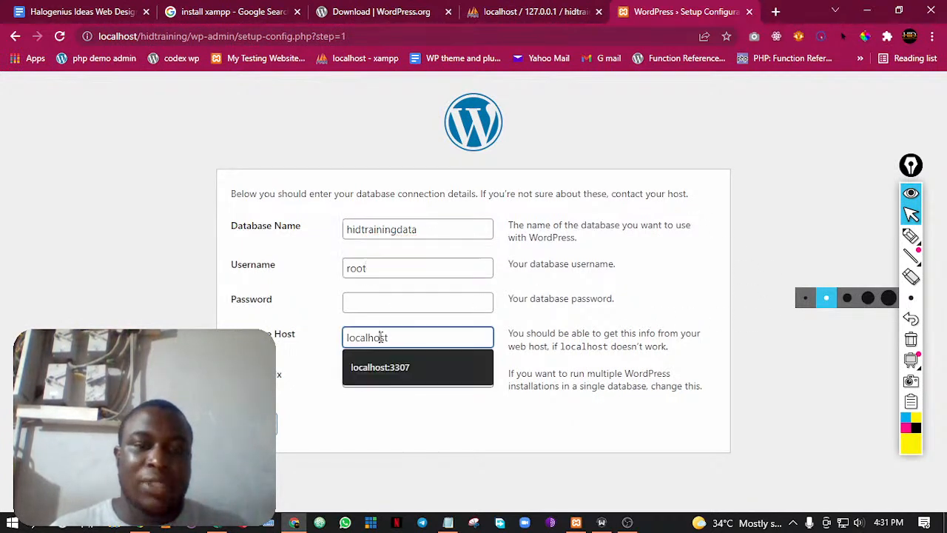
left_click(395, 379)
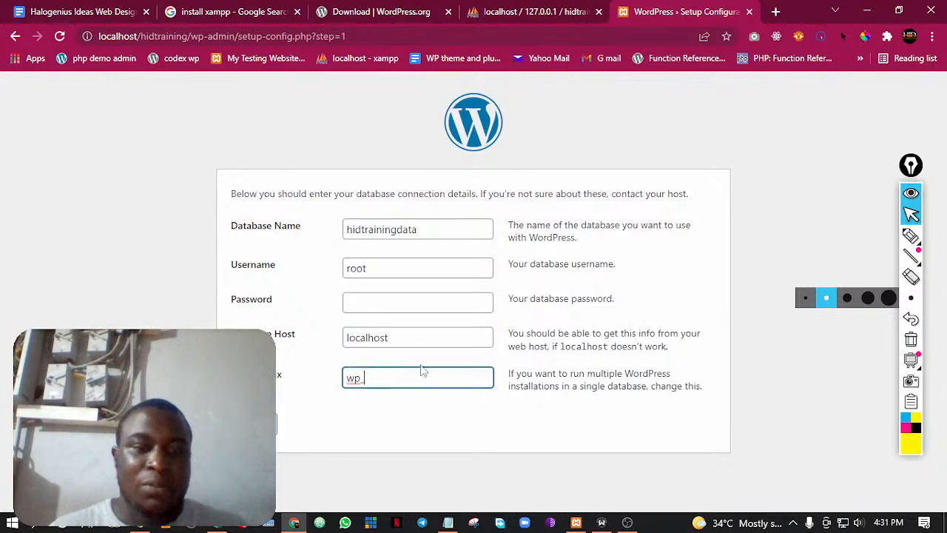
left_click(254, 424)
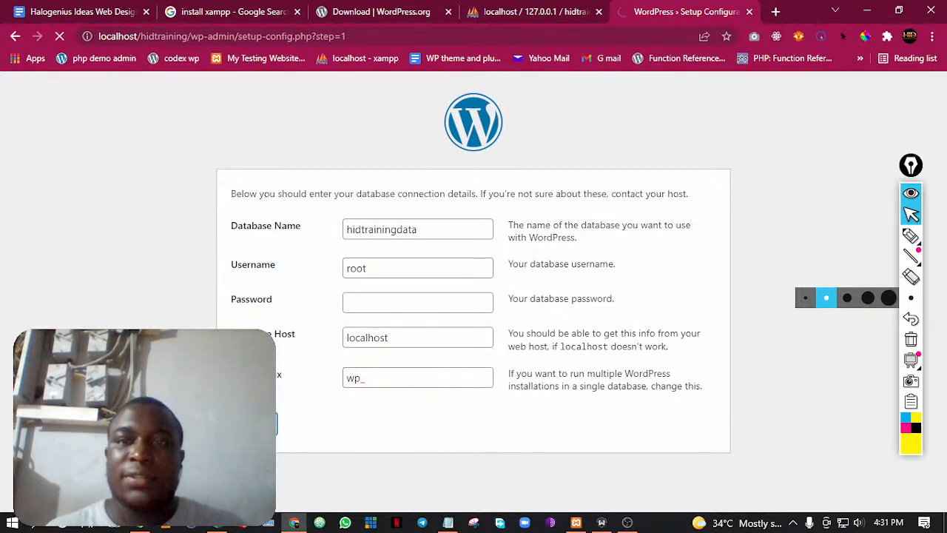
Point out the Running the Installation item in the Google Docs class outline, and run the installation from the WordPress setup page
left_click_drag(261, 194, 308, 194)
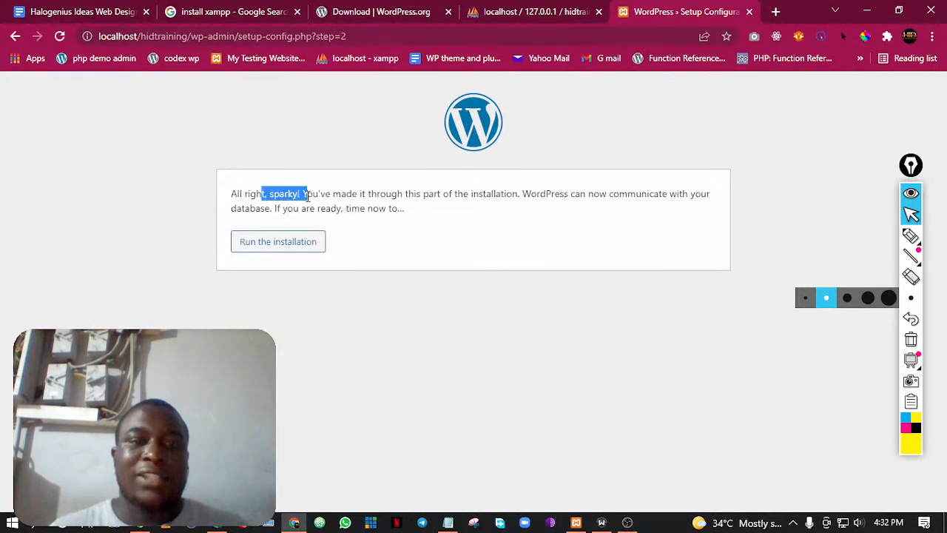
left_click(437, 216)
left_click(111, 11)
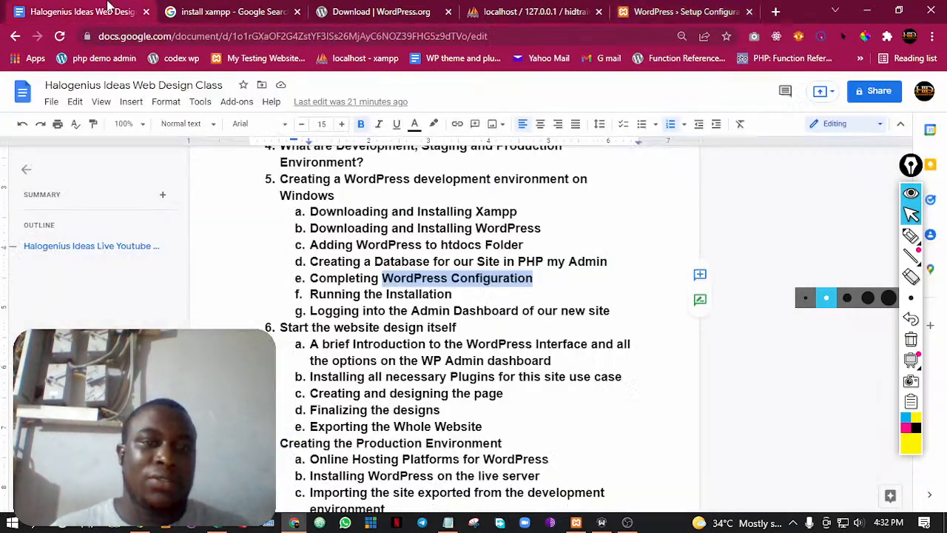
left_click_drag(462, 297, 327, 295)
left_click(327, 295)
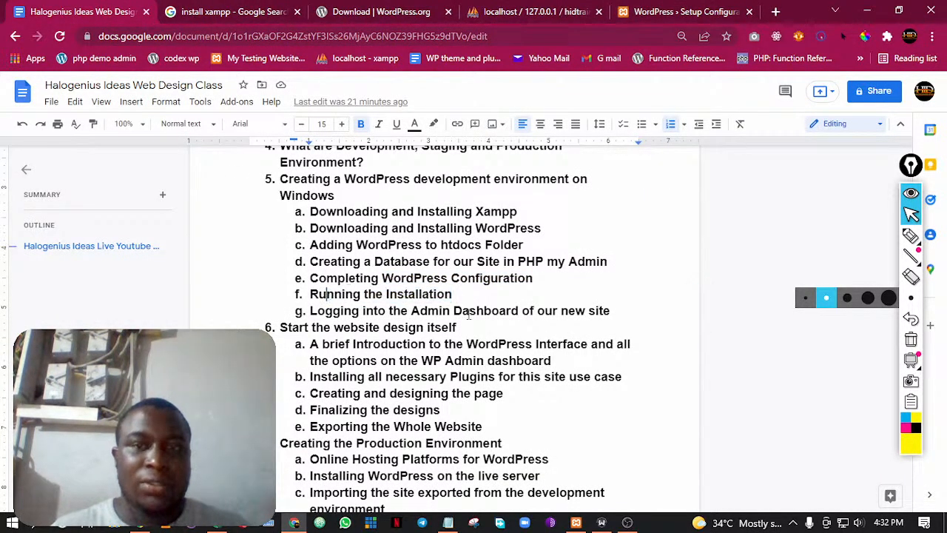
left_click(673, 11)
left_click(303, 248)
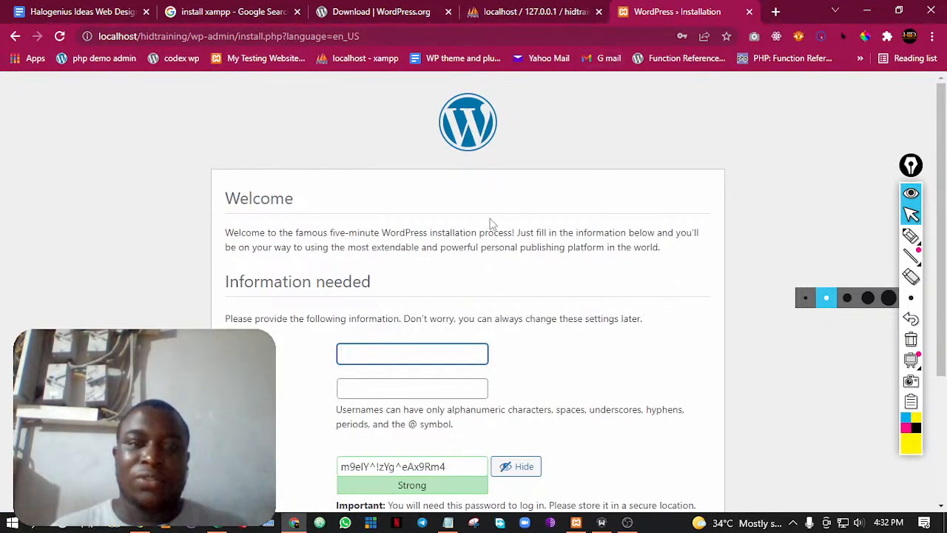
Point out the admin dashboard login item in the class outline and the Information needed section of the WordPress installation page
left_click(135, 7)
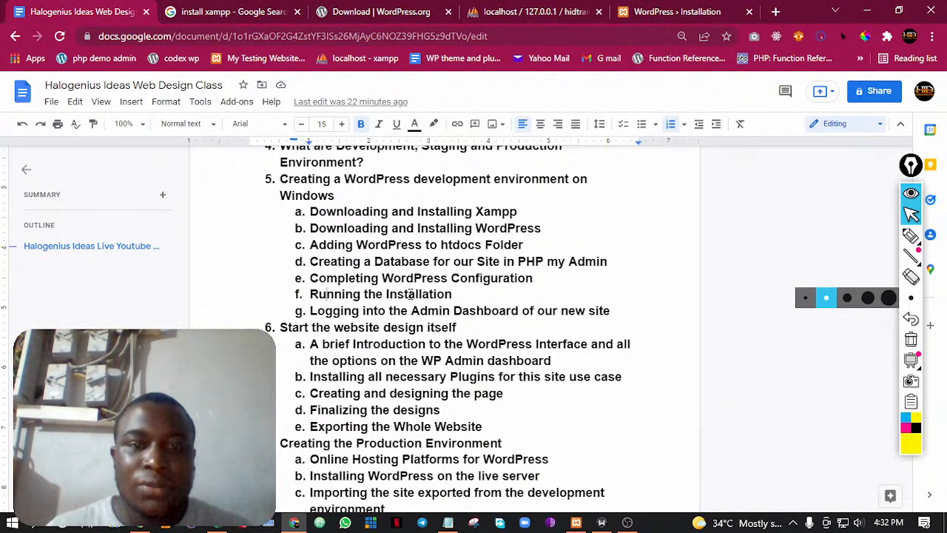
left_click_drag(313, 310, 535, 311)
left_click(550, 305)
left_click(709, 9)
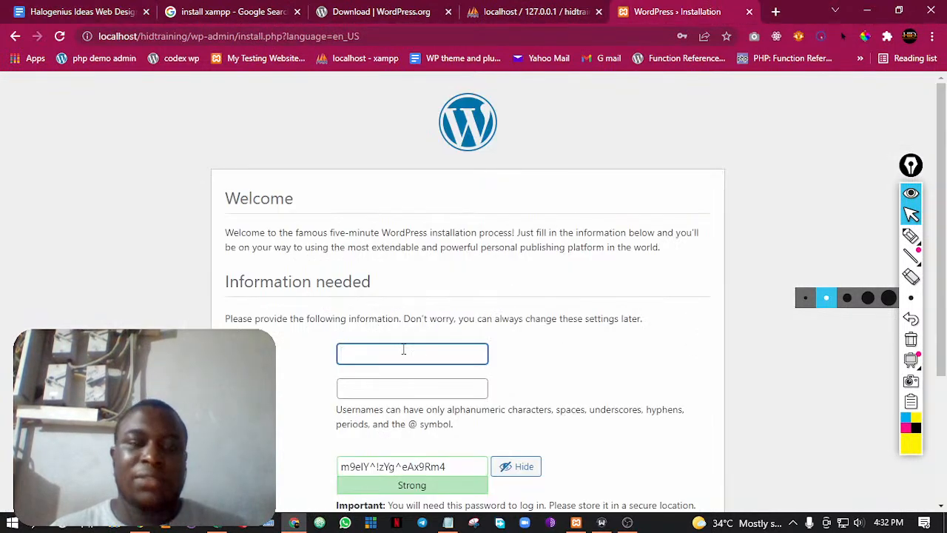
scroll(409, 349, "down", 2)
left_click_drag(226, 146, 391, 146)
left_click(402, 146)
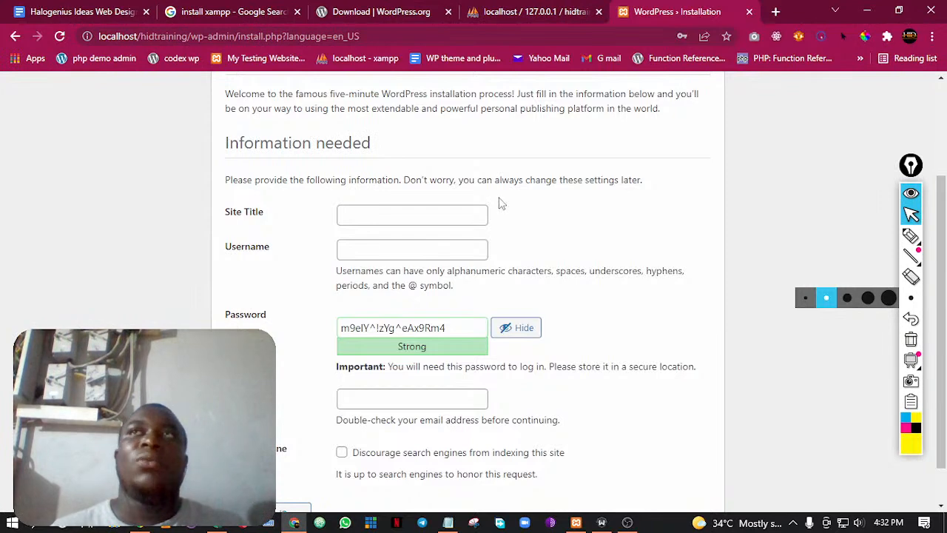
Set the site title to HID Training on the WordPress installation page
left_click(294, 522)
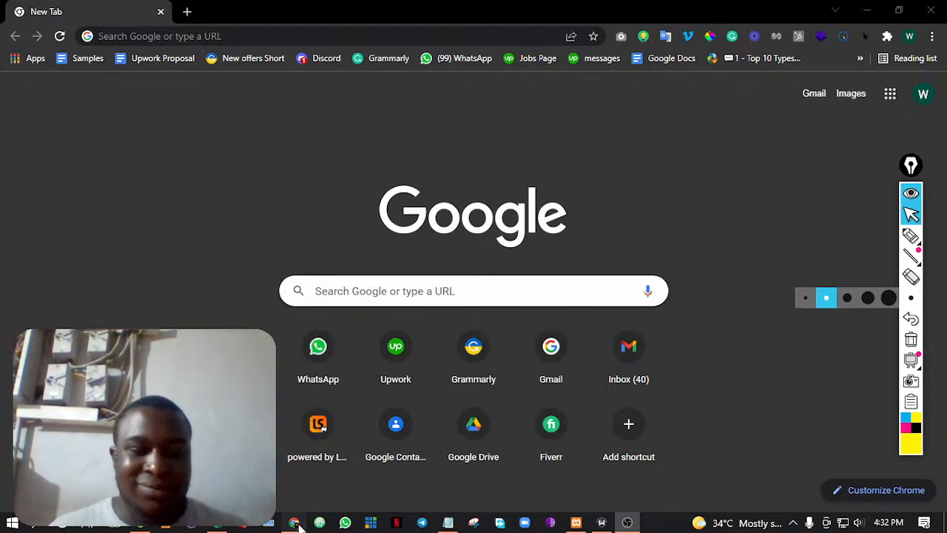
left_click(295, 523)
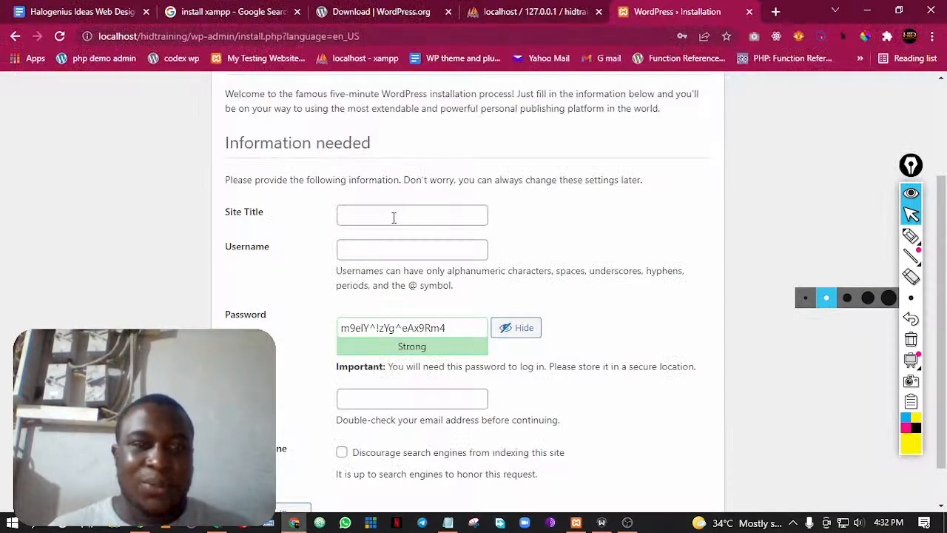
left_click(394, 217)
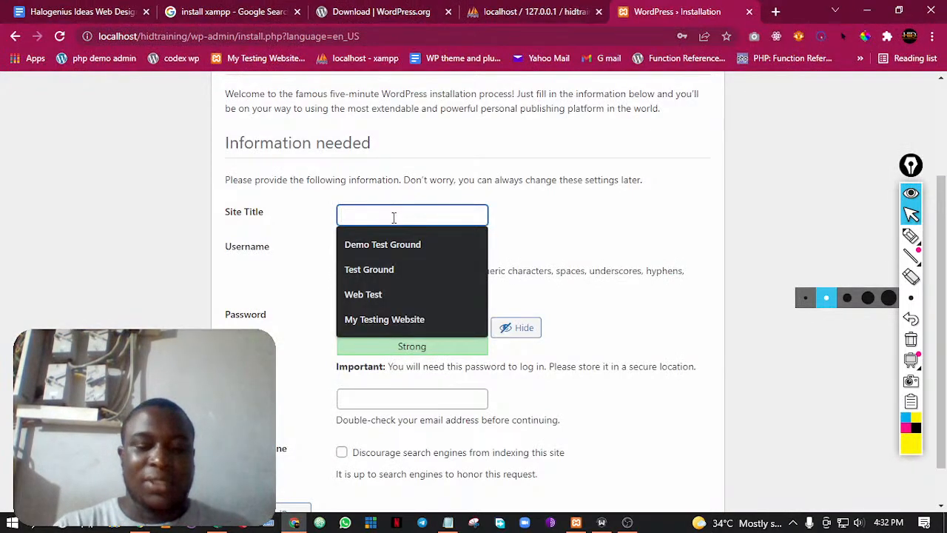
type("HID Training")
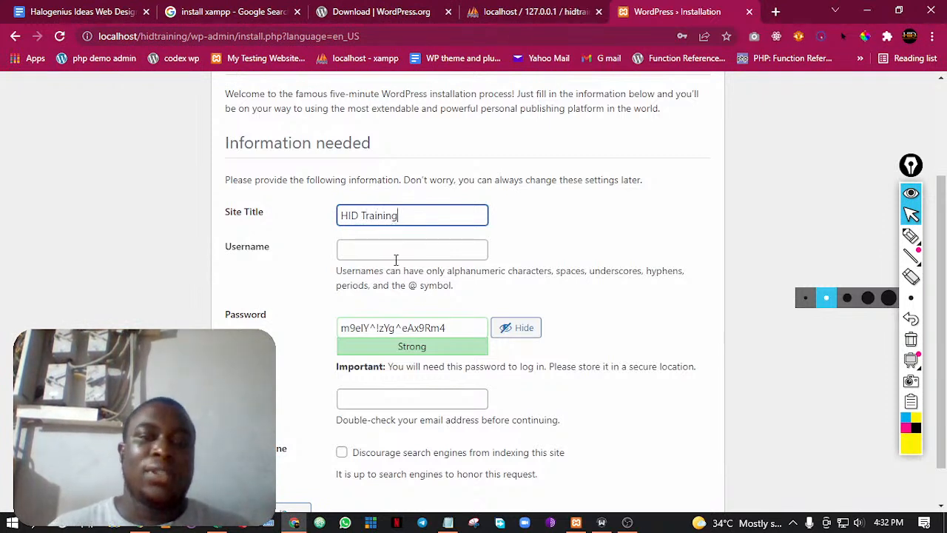
Enter main_admin as the WordPress username
left_click(420, 252)
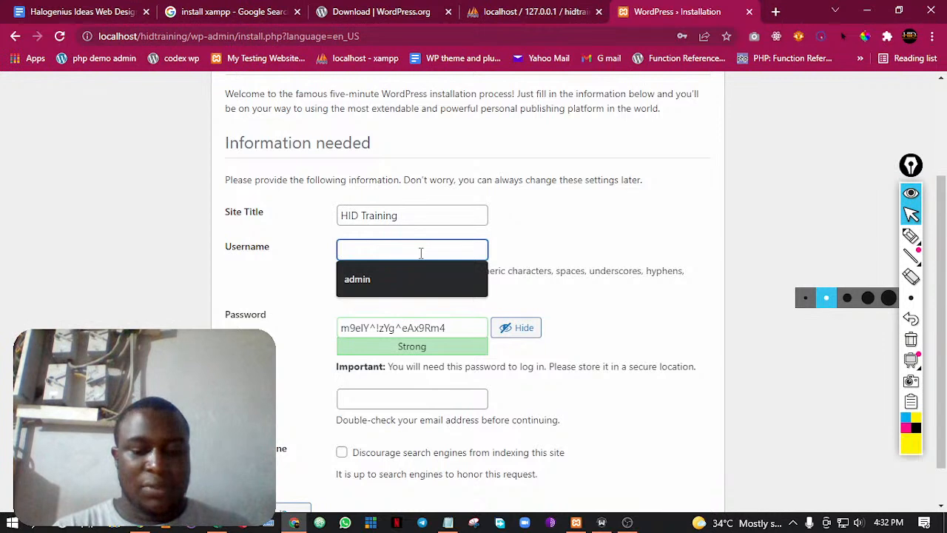
type("main")
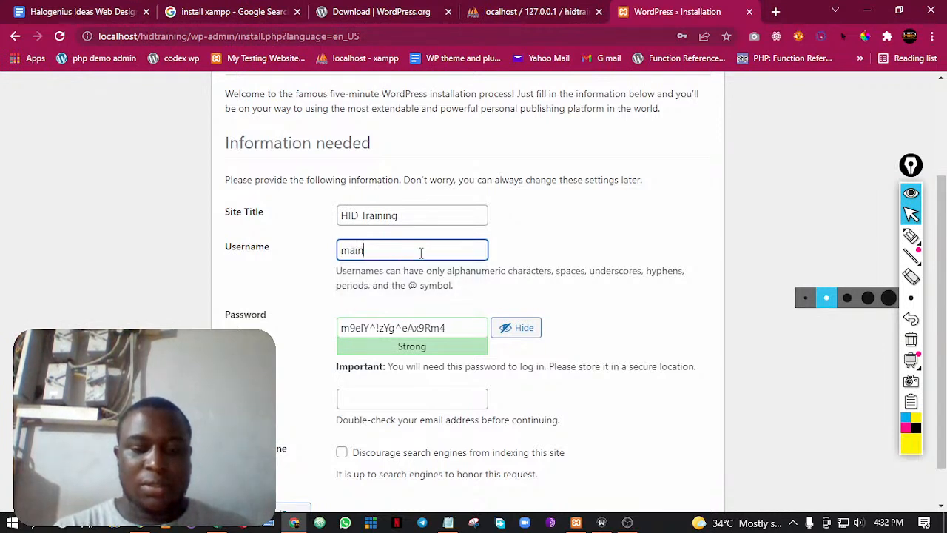
type("_admin")
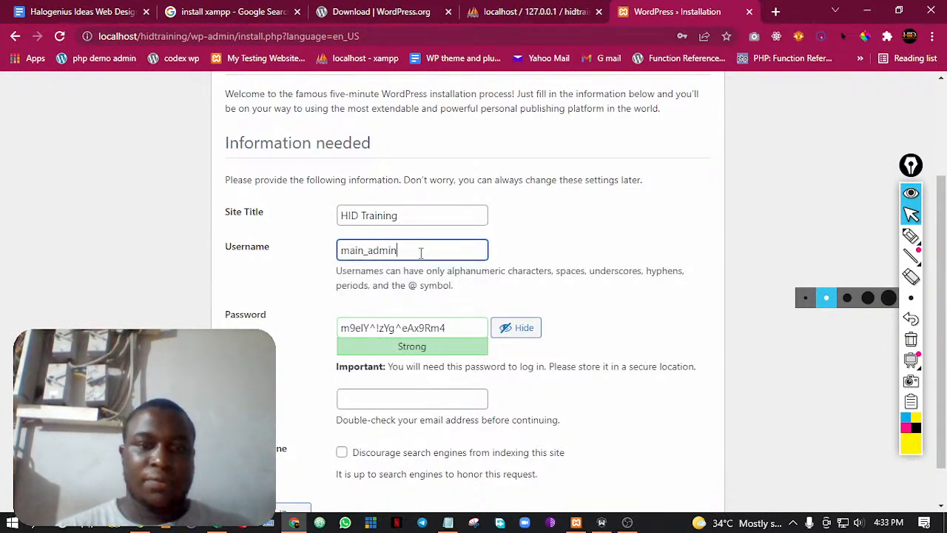
Replace the generated account password with a chosen one, confirm the use of a weak password, and review both login fields
double_click(408, 250)
key("ctrl+c")
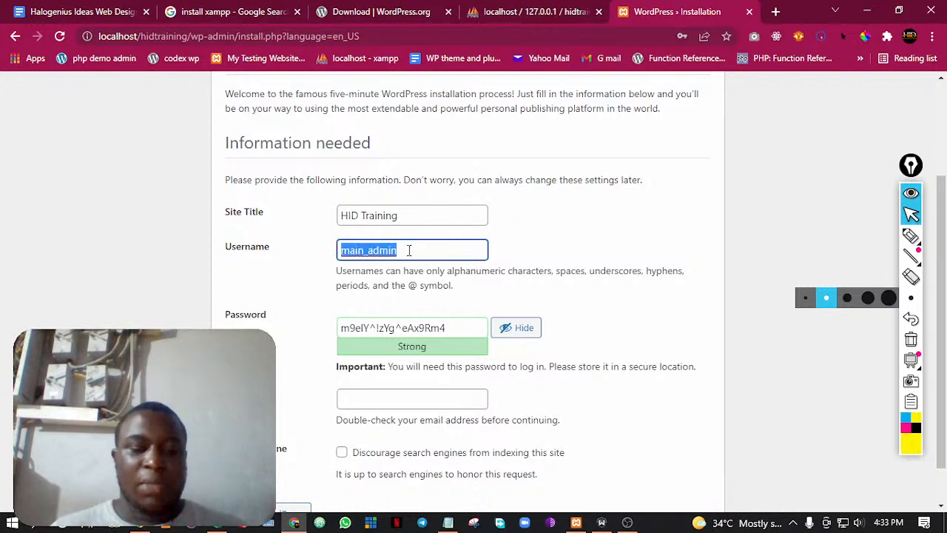
left_click(446, 327)
key("ctrl+a")
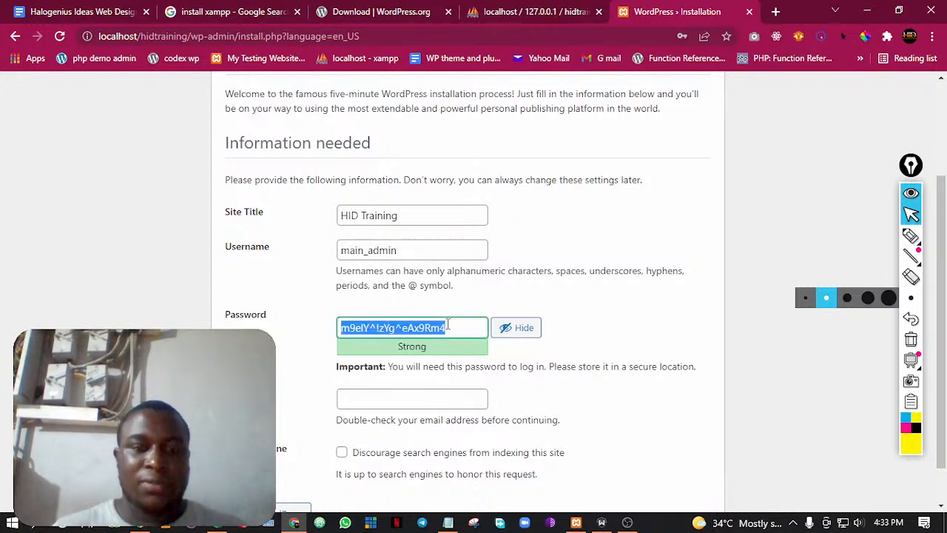
key("ctrl+v")
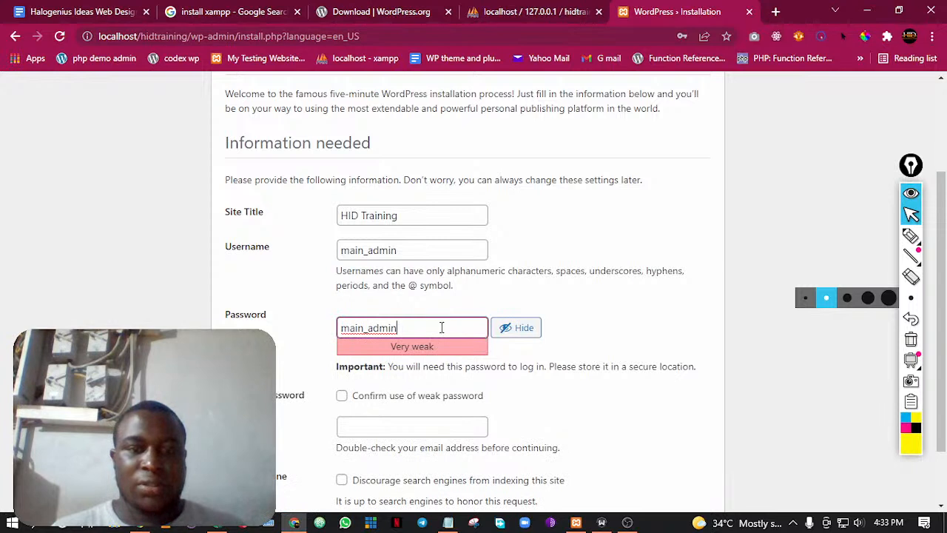
left_click(342, 396)
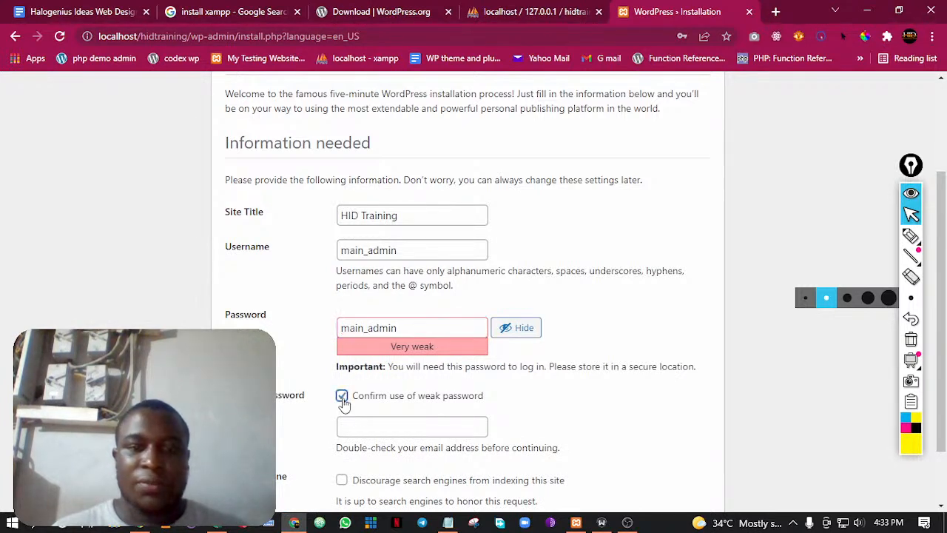
left_click(430, 328)
left_click(404, 252)
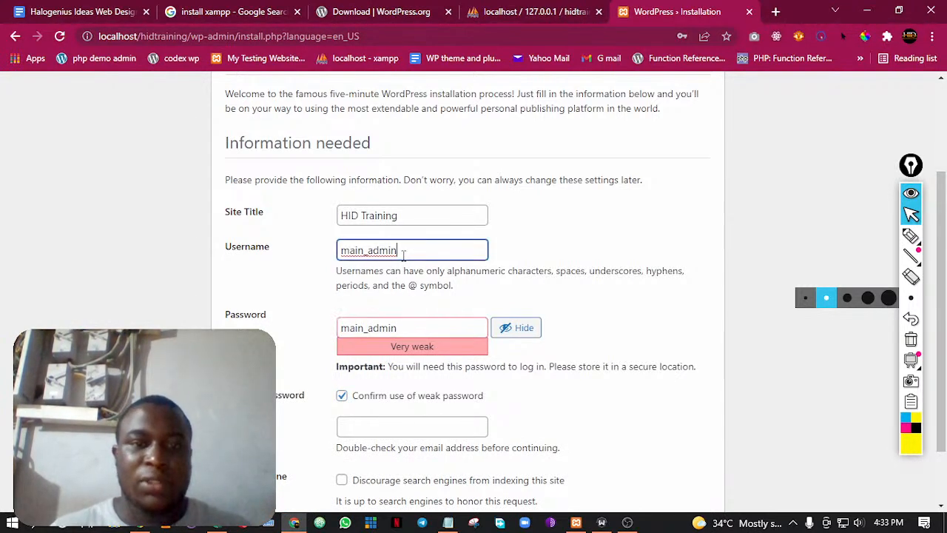
left_click(391, 331)
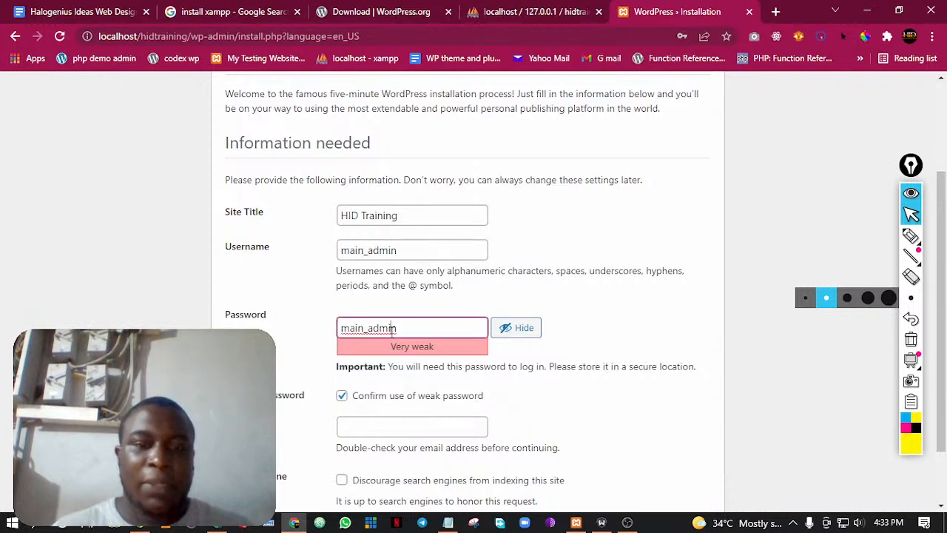
left_click(675, 411)
scroll(609, 402, "down", 1)
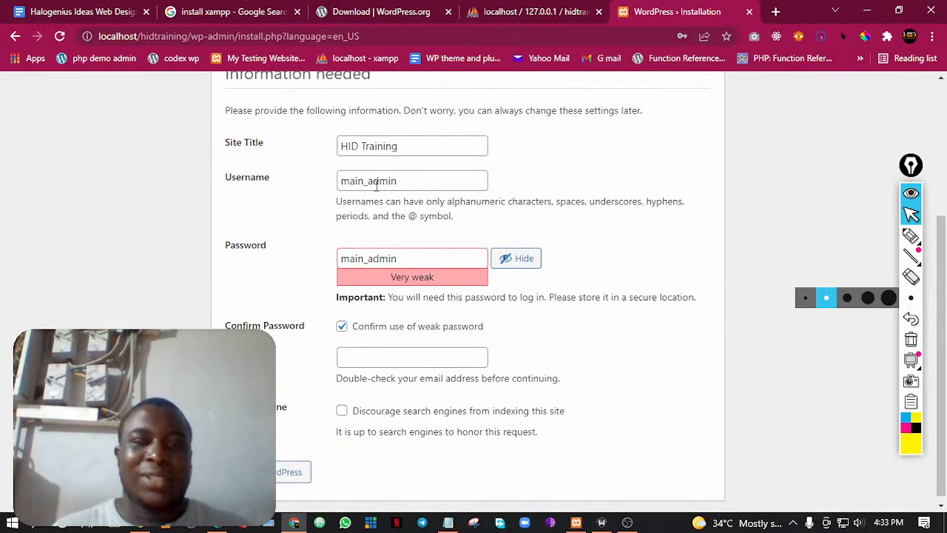
Shorten the username to admin and shorten the account password, with the use of a weak password confirmed
left_click_drag(366, 182, 335, 186)
key("BackSpace")
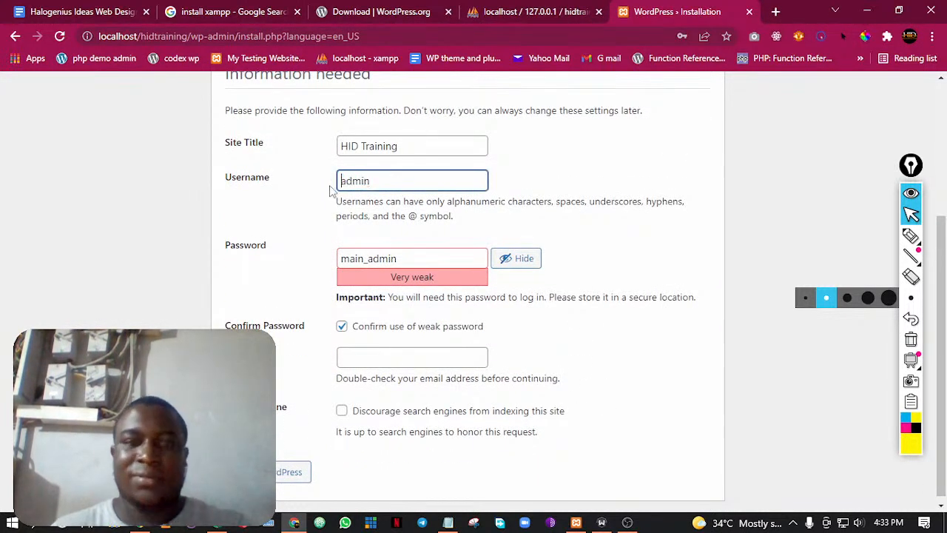
left_click_drag(373, 258, 337, 264)
key("BackSpace")
left_click(414, 329)
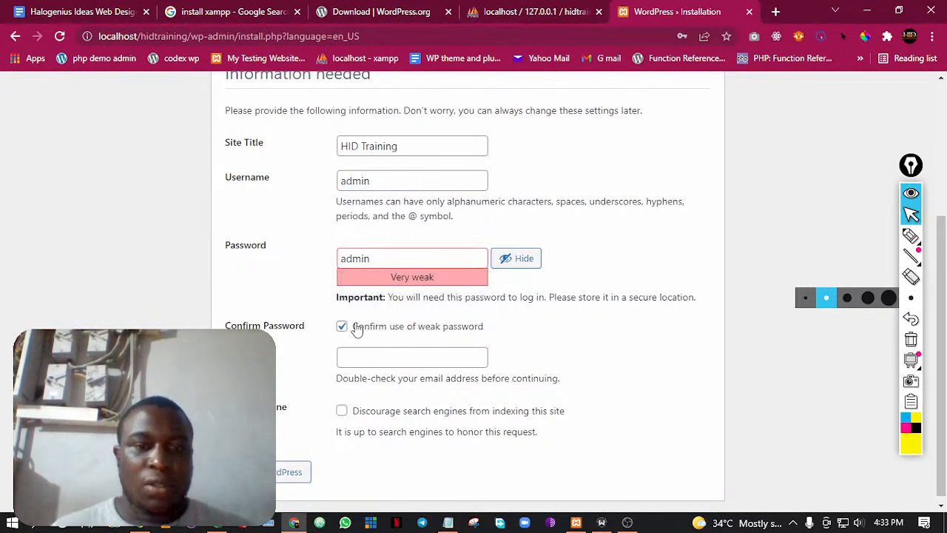
left_click(427, 358)
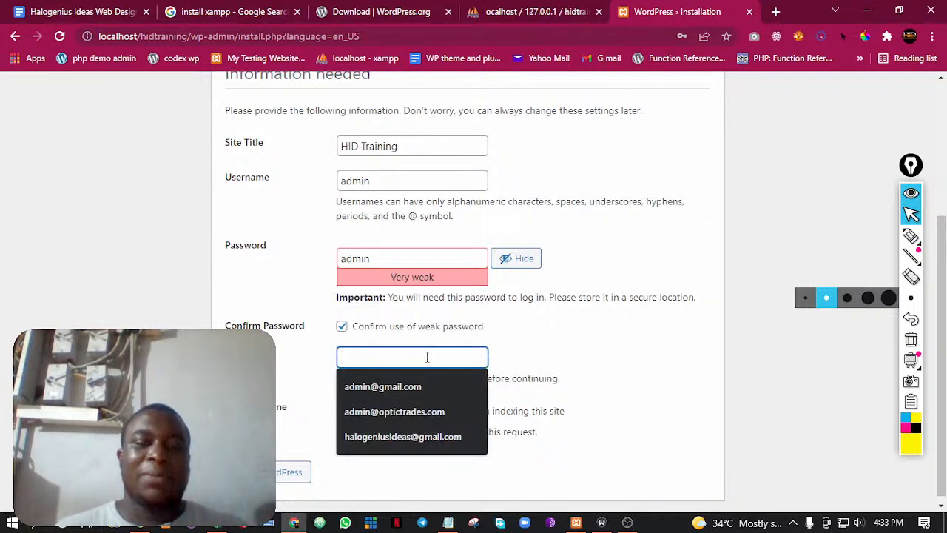
left_click(528, 363)
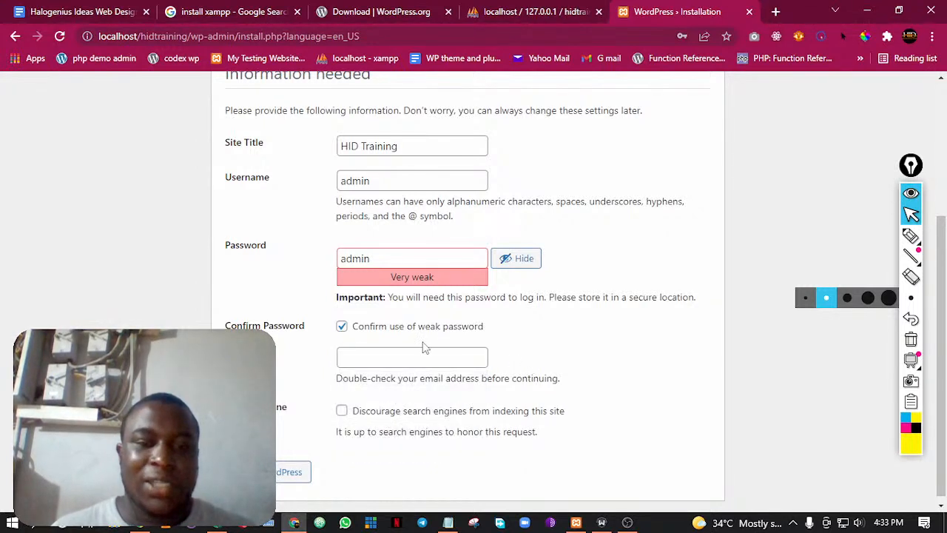
left_click(403, 353)
type("Adm")
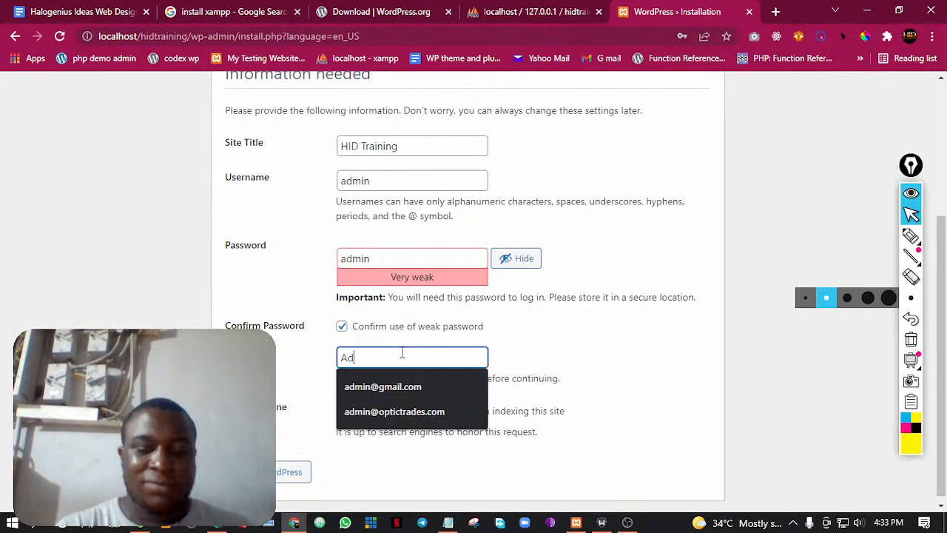
key("BackSpace")
key("BackSpace")
key("BackSpace")
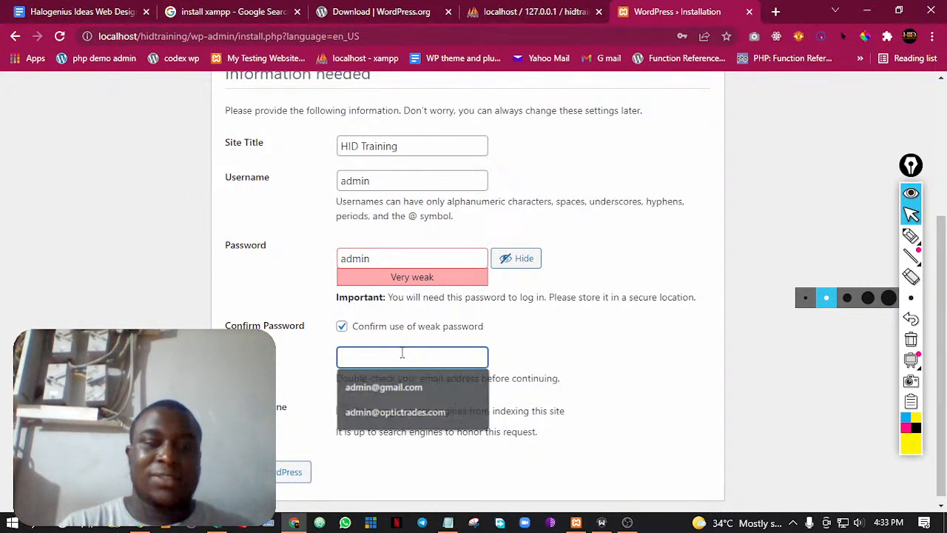
Fill in the administrator's e-mail from a saved suggestion and discourage search engines from indexing the site
left_click(354, 358)
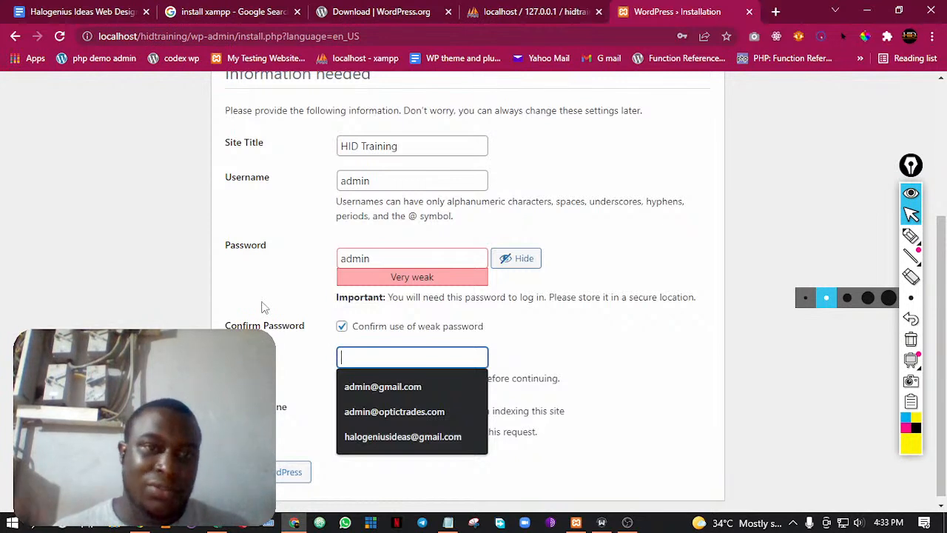
left_click(654, 358)
left_click(364, 356)
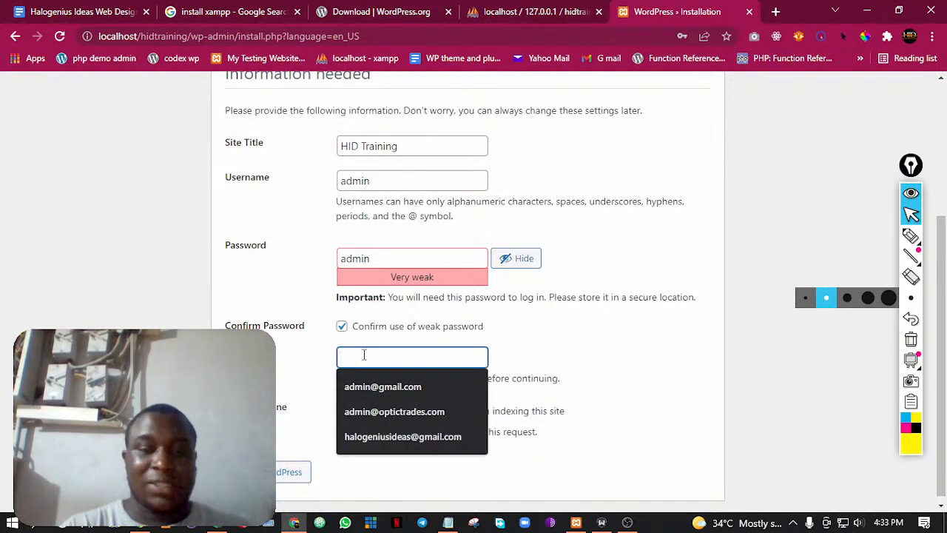
left_click(360, 387)
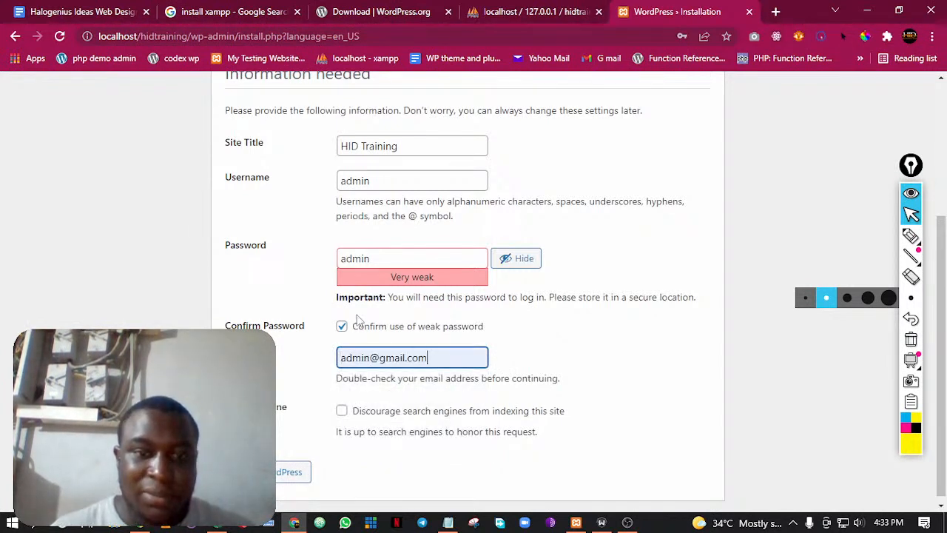
left_click(342, 412)
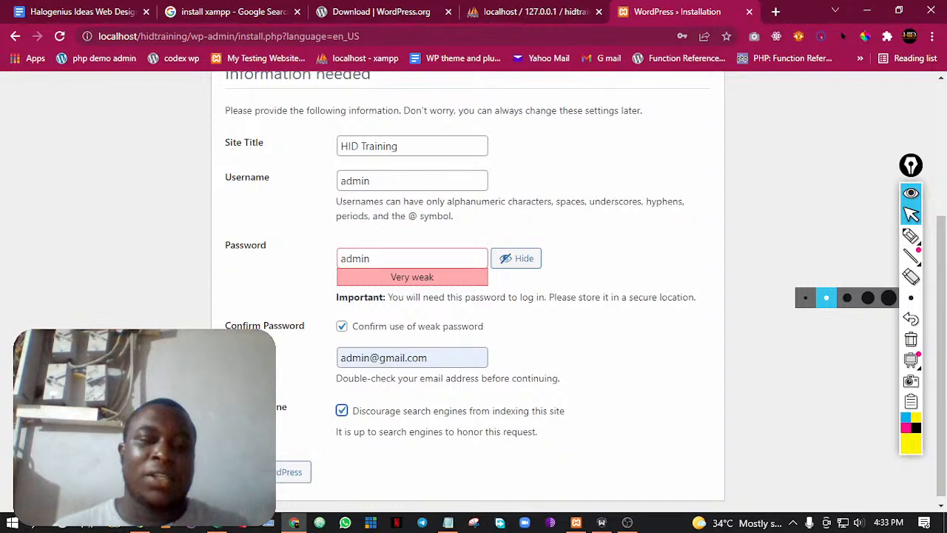
Run the WordPress installation with the completed form and dismiss the browser's password warning
scroll(301, 321, "up", 2)
scroll(301, 321, "down", 2)
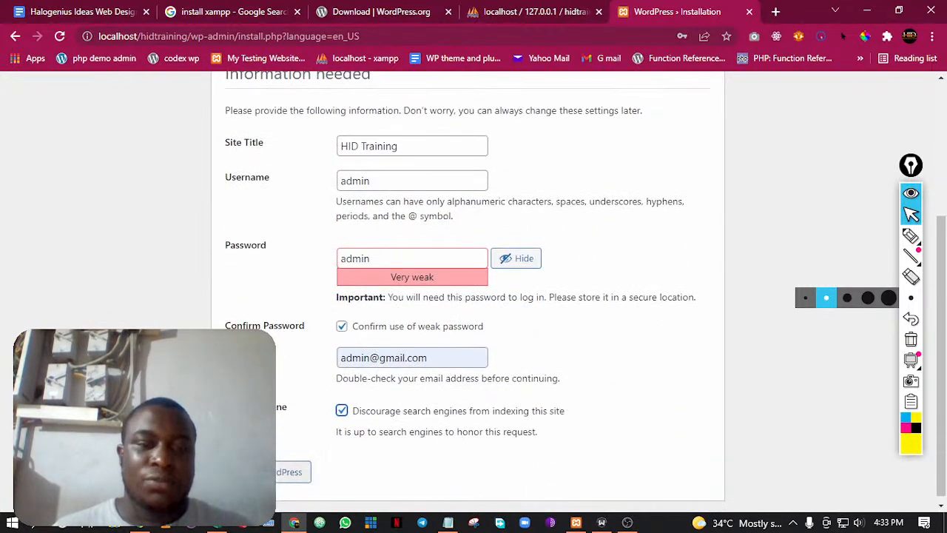
left_click(280, 476)
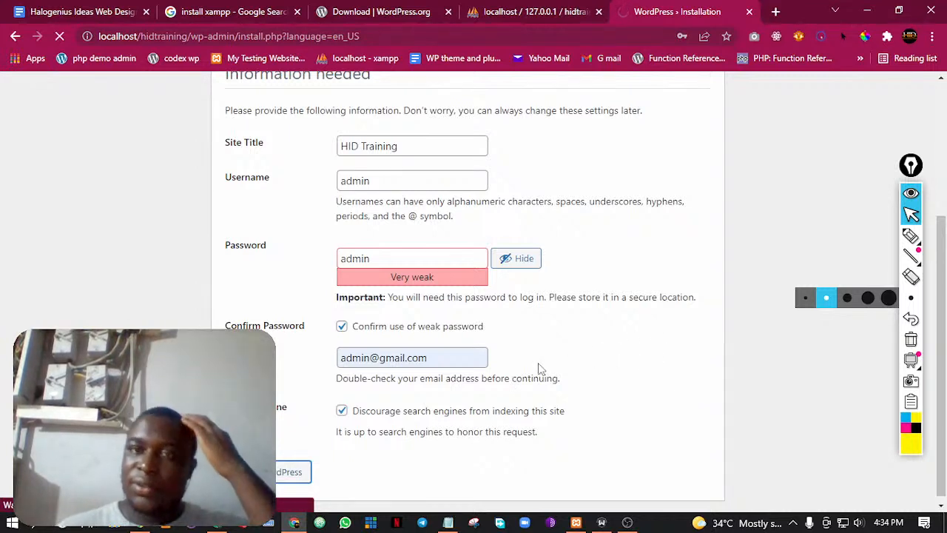
left_click(294, 523)
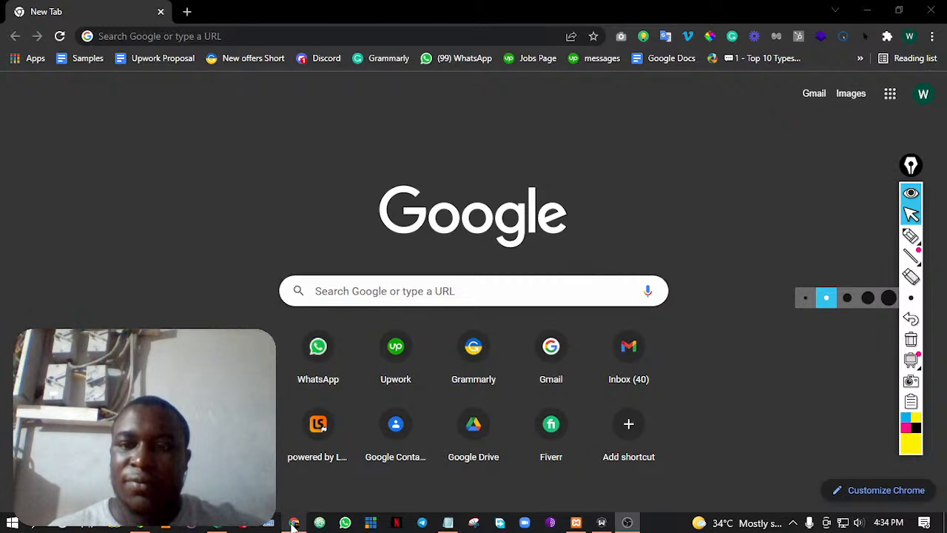
left_click(294, 523)
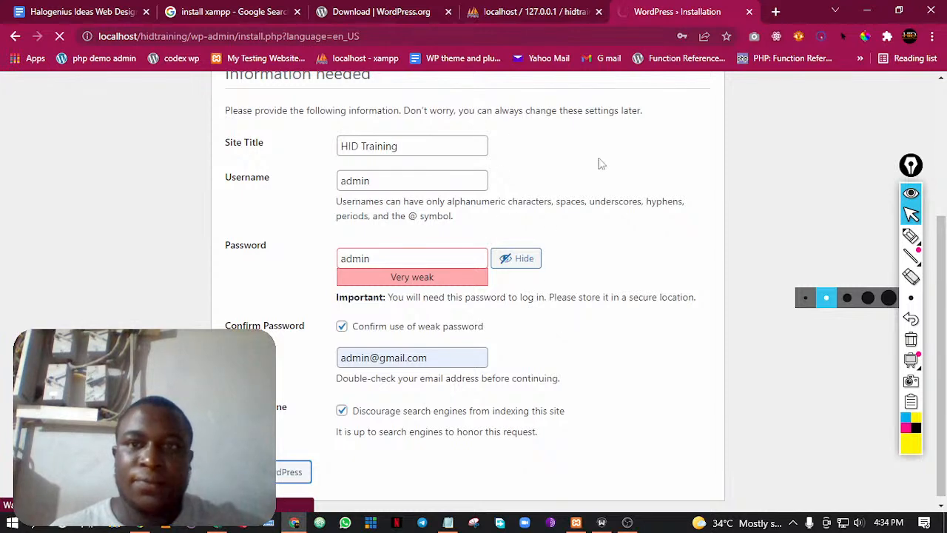
scroll(551, 226, "up", 3)
scroll(551, 230, "up", 1)
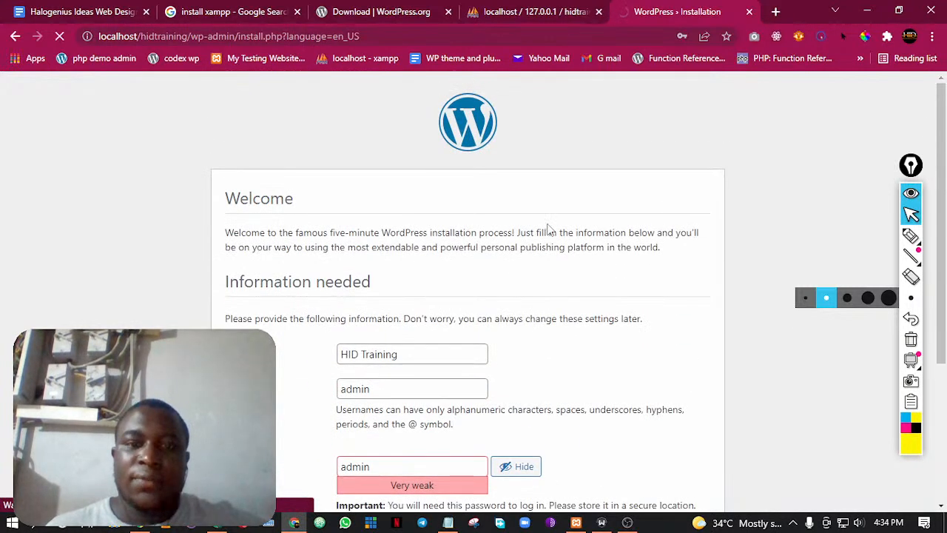
scroll(552, 230, "down", 5)
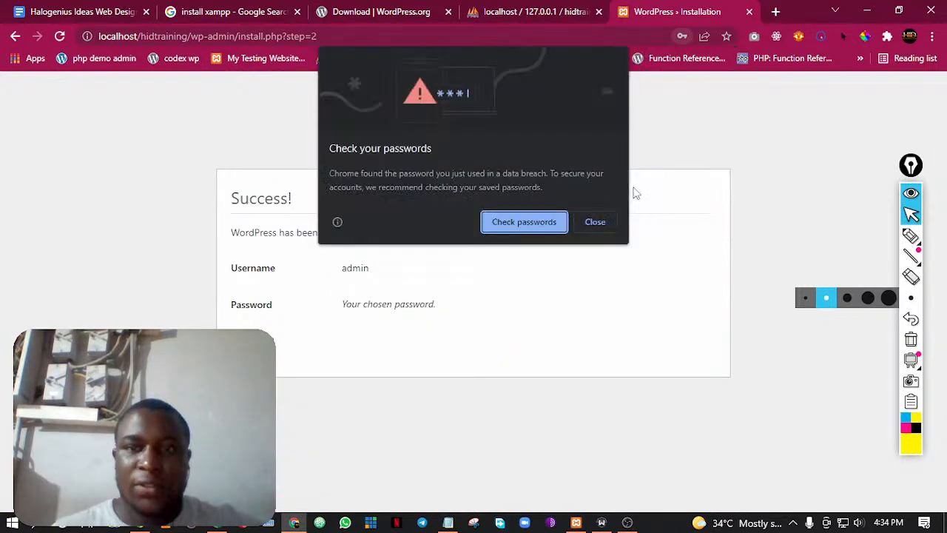
left_click(584, 223)
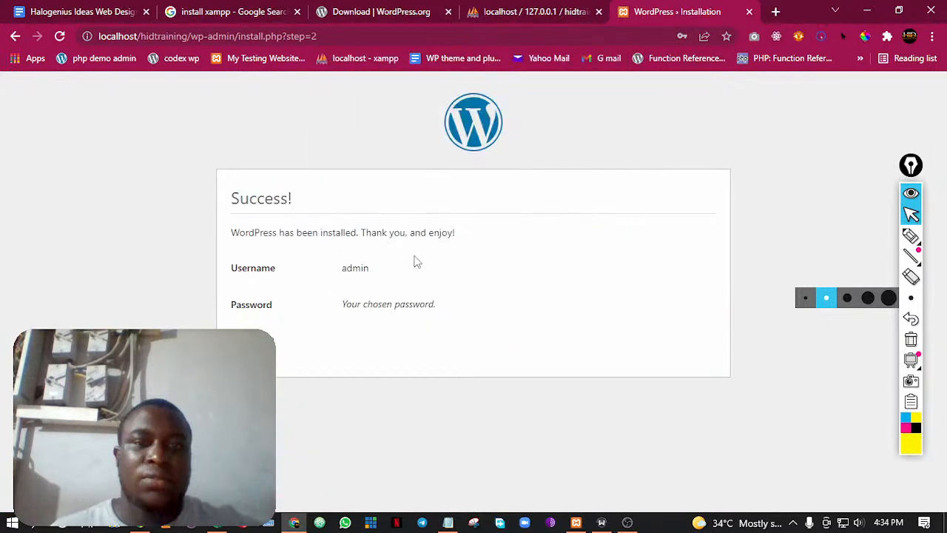
left_click_drag(267, 232, 422, 229)
left_click(462, 234)
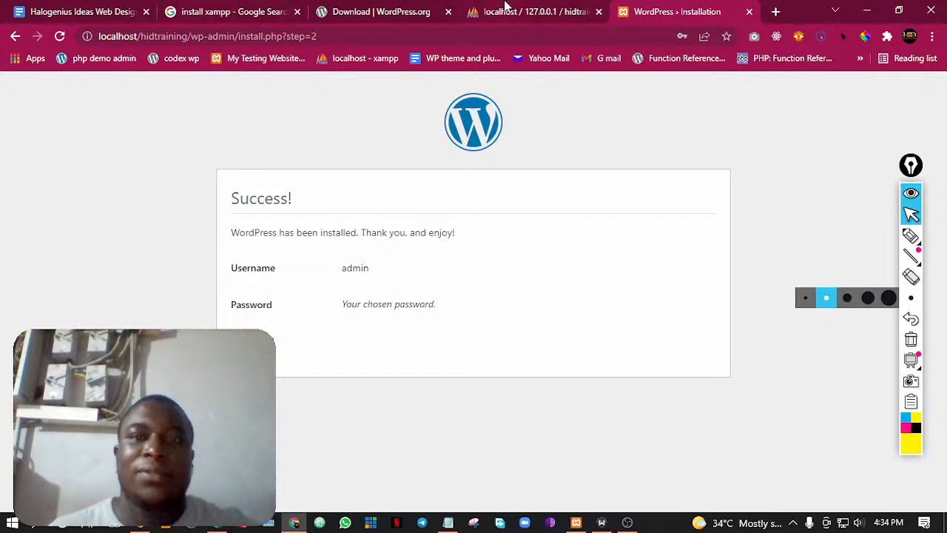
Reload phpMyAdmin and open the hidtrainingdata database to examine its tables
left_click(505, 6)
left_click(675, 6)
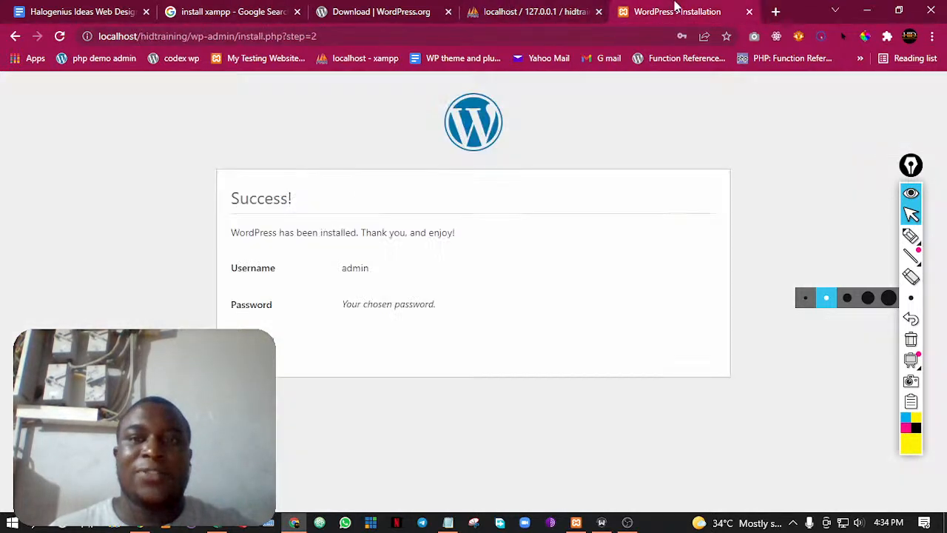
left_click(555, 9)
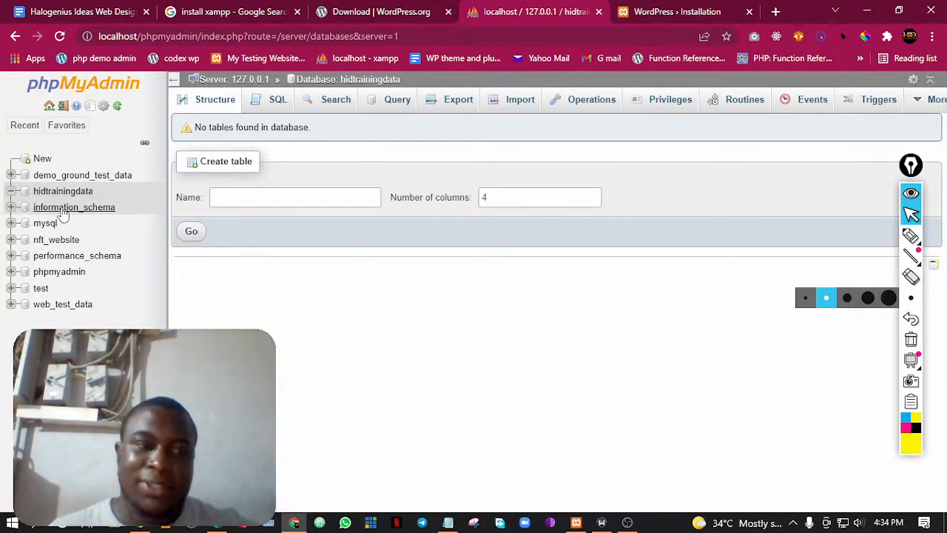
left_click(60, 37)
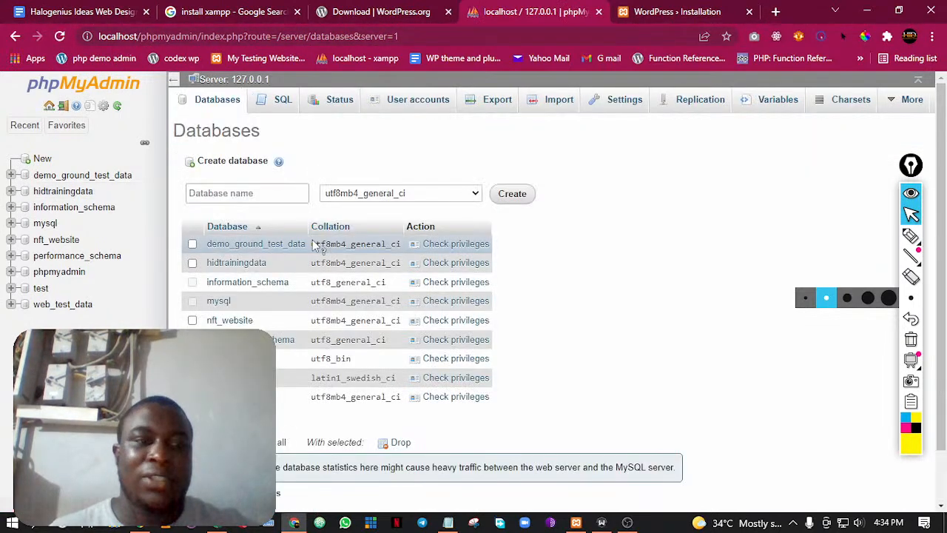
left_click(62, 191)
left_click(54, 195)
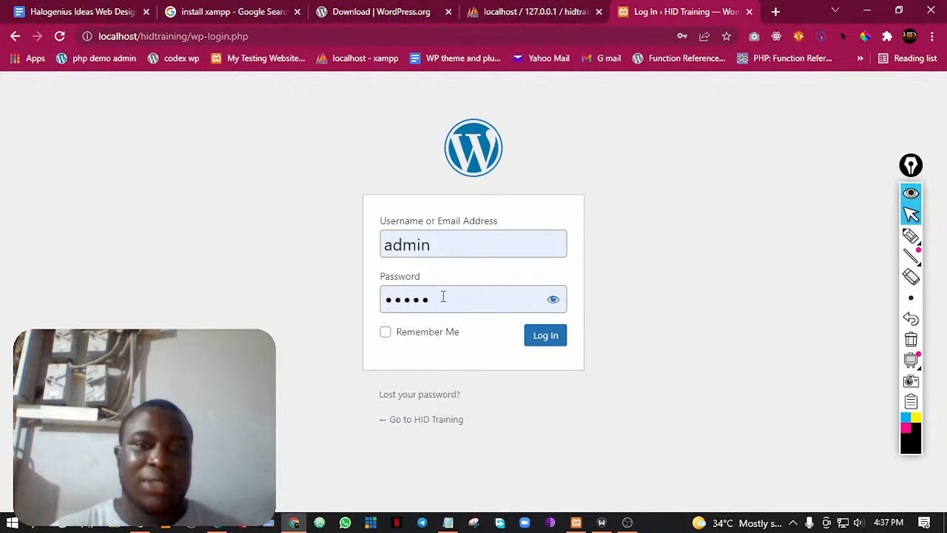
Activate the password field on the WordPress login form
left_click(452, 304)
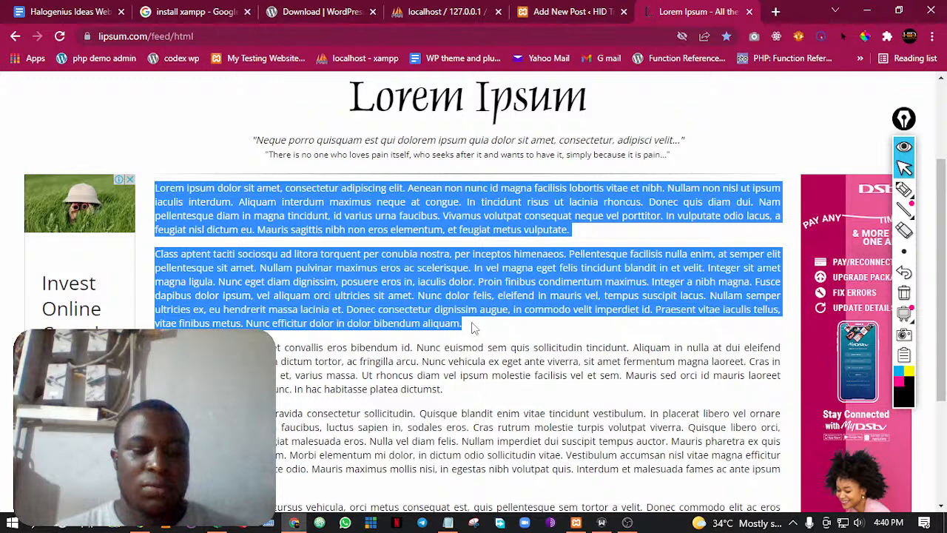
Return from the Lorem Ipsum text page to the new post editor
key("ctrl+shift+Tab")
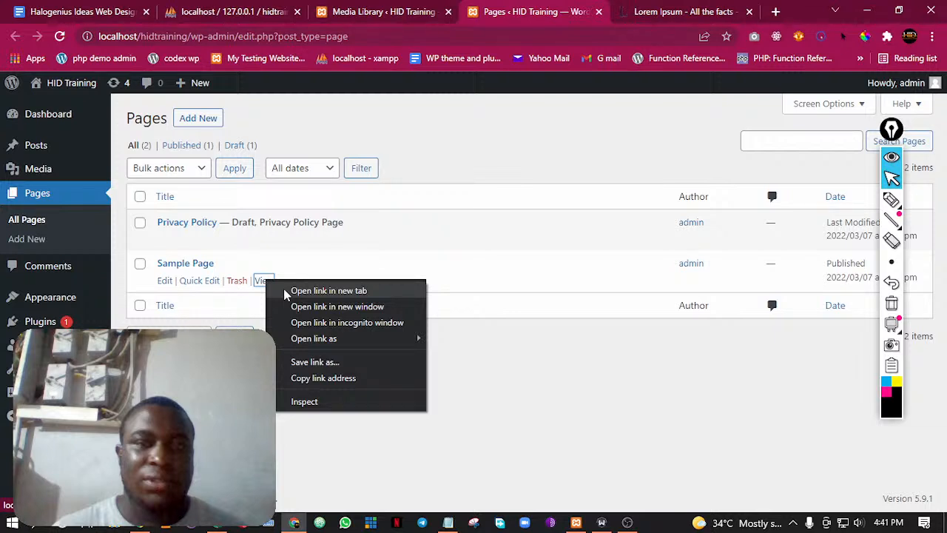
Open the published Sample Page in a separate browser tab
left_click(286, 293)
Open the theme file editor in a separate browser tab, acknowledge its direct-editing warning, and close that tab
mouse_move(62, 299)
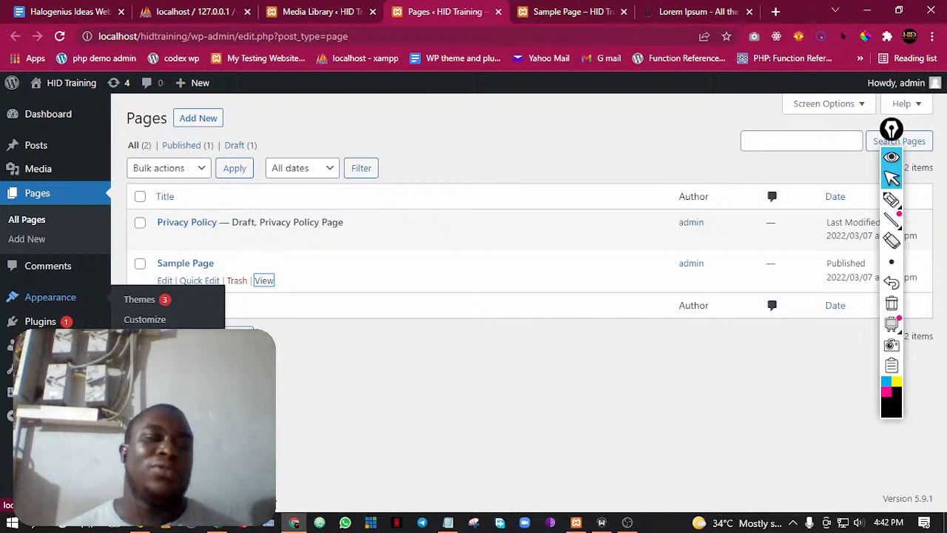
right_click(163, 263)
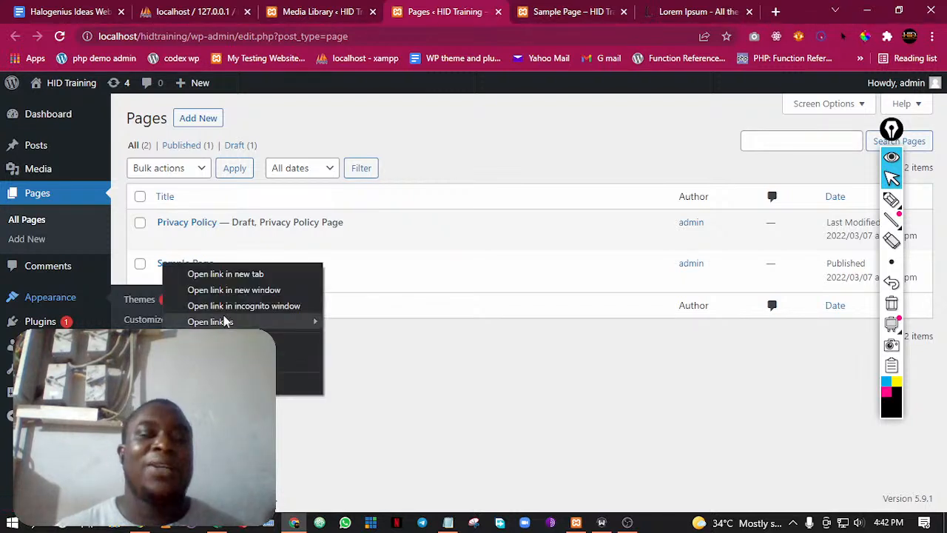
left_click(222, 274)
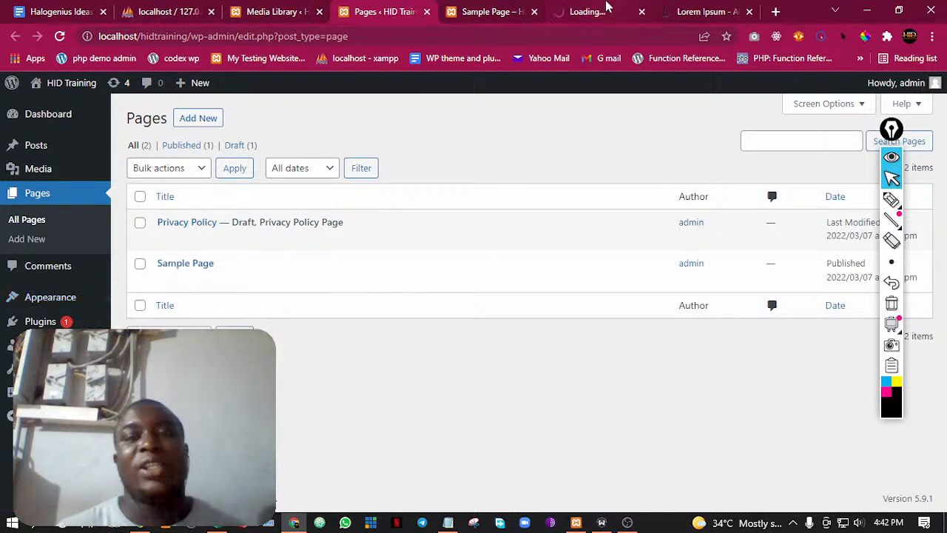
left_click(596, 11)
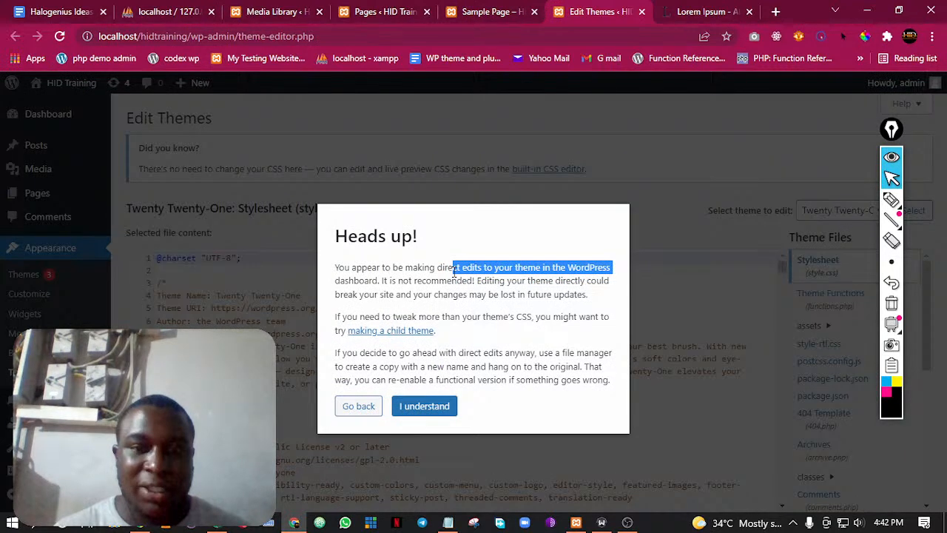
left_click(419, 406)
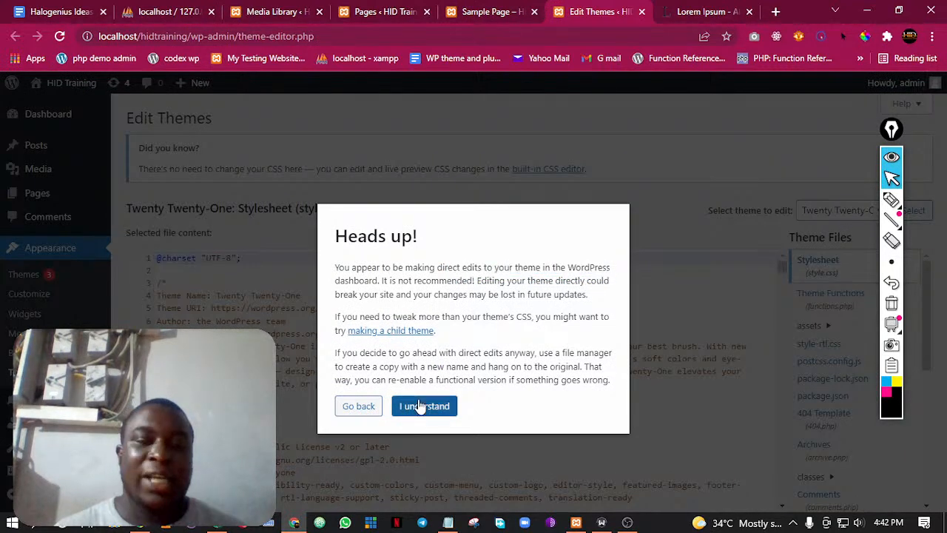
left_click(419, 407)
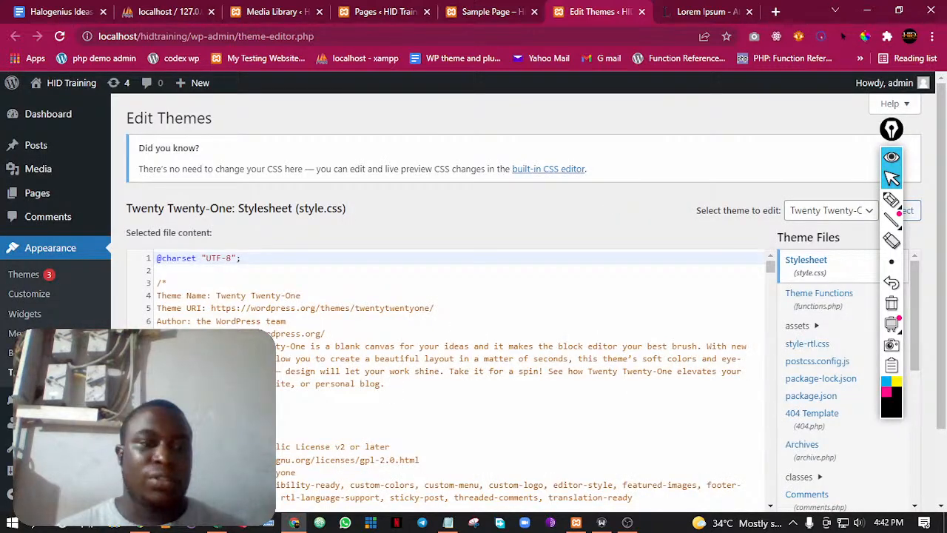
left_click(641, 12)
Review the Sample Page's header and title on the live site and close its browser tab
scroll(408, 185, "up", 3)
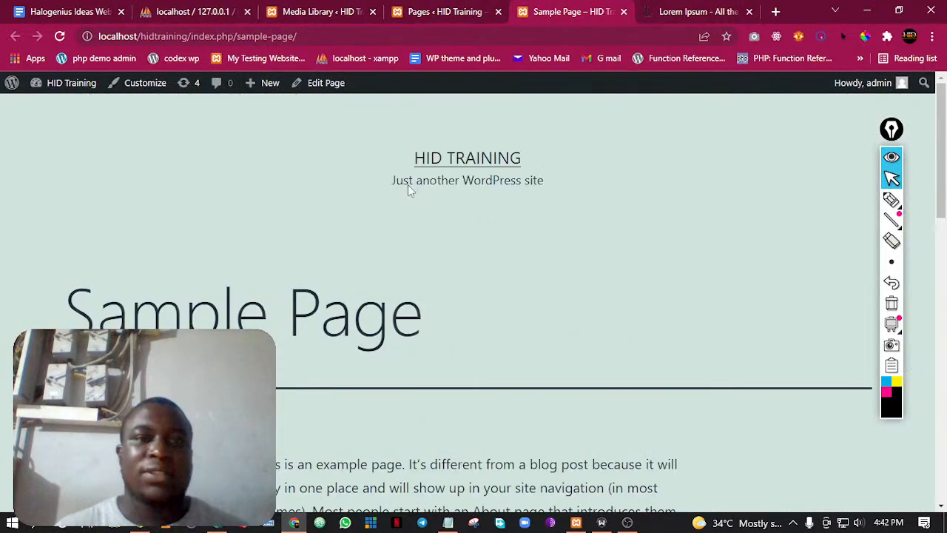
left_click_drag(185, 311, 352, 311)
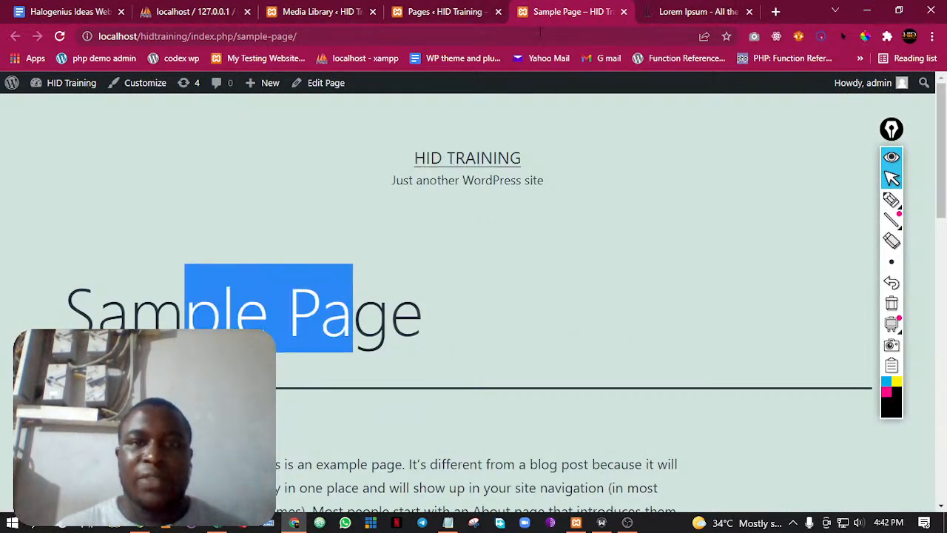
left_click(482, 7)
left_click(607, 8)
left_click(624, 12)
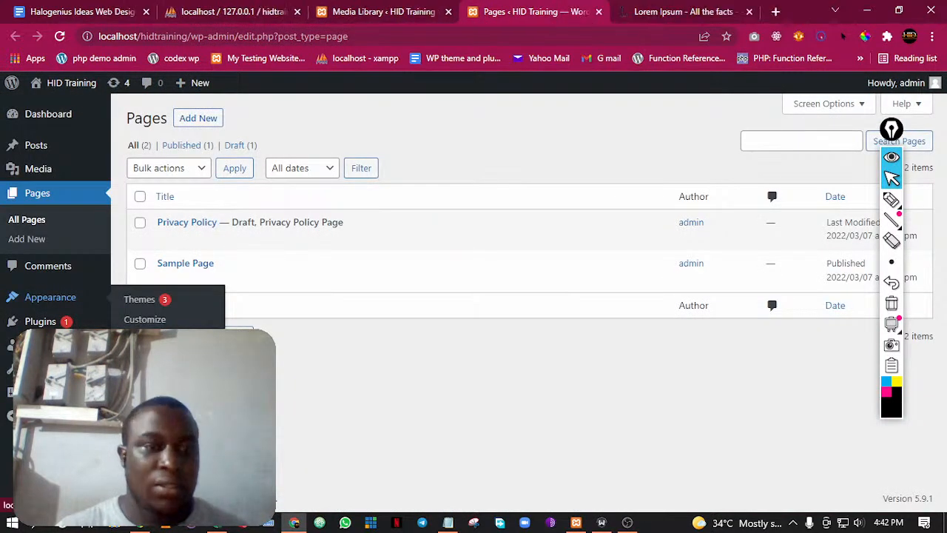
Open the Themes management page in a separate browser tab and look over the installed themes
right_click(143, 300)
left_click(194, 312)
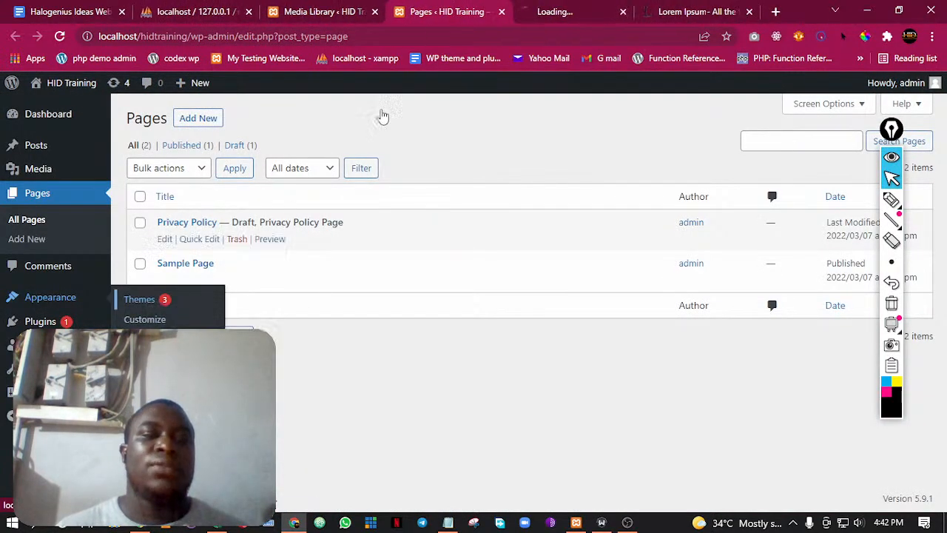
left_click(576, 9)
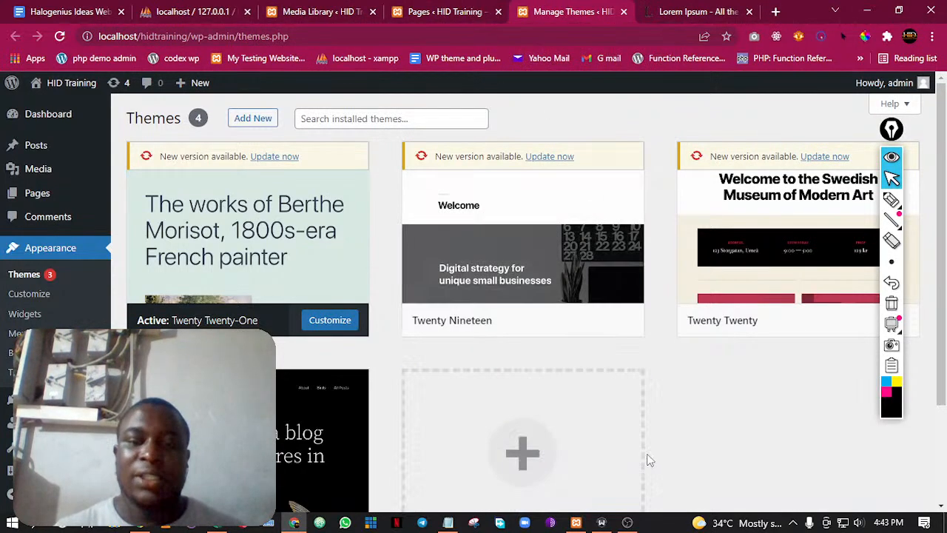
left_click(295, 523)
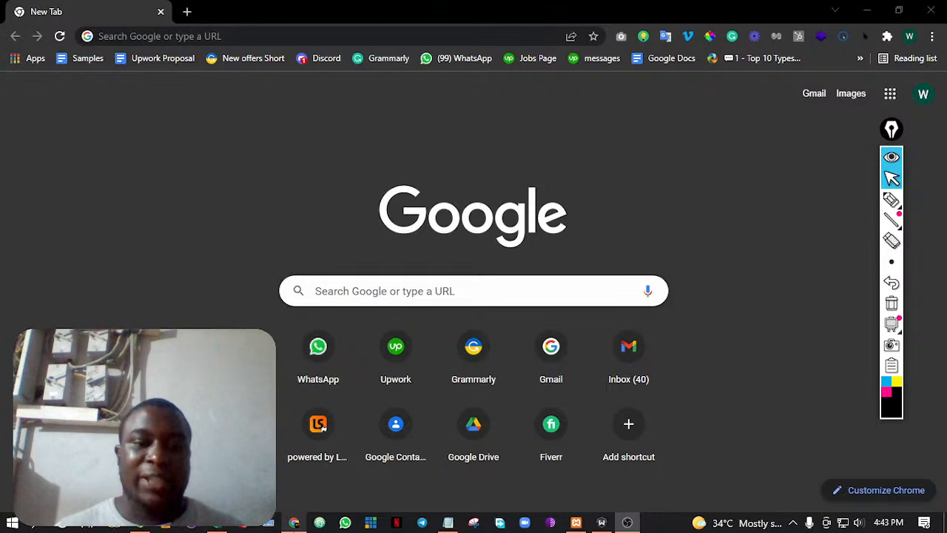
key("alt+Tab")
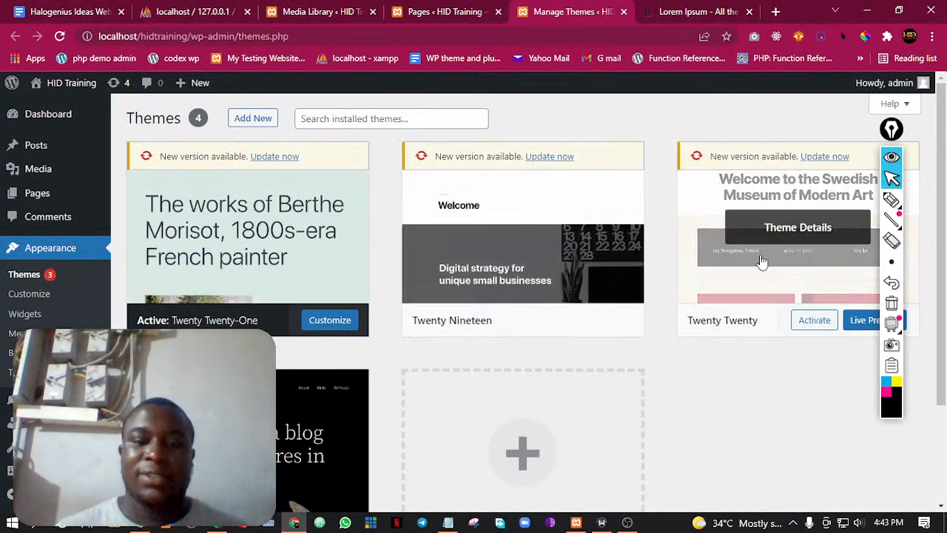
scroll(288, 381, "down", 2)
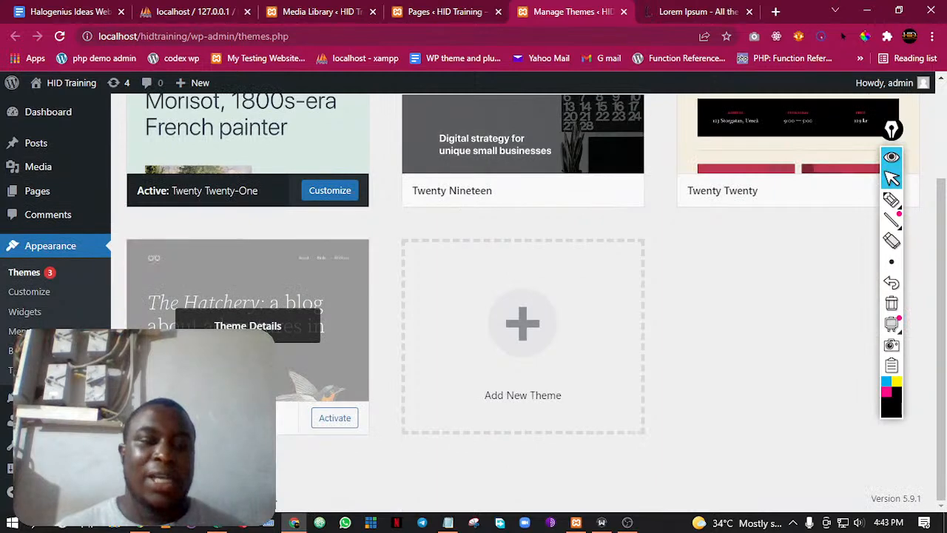
scroll(296, 318, "up", 2)
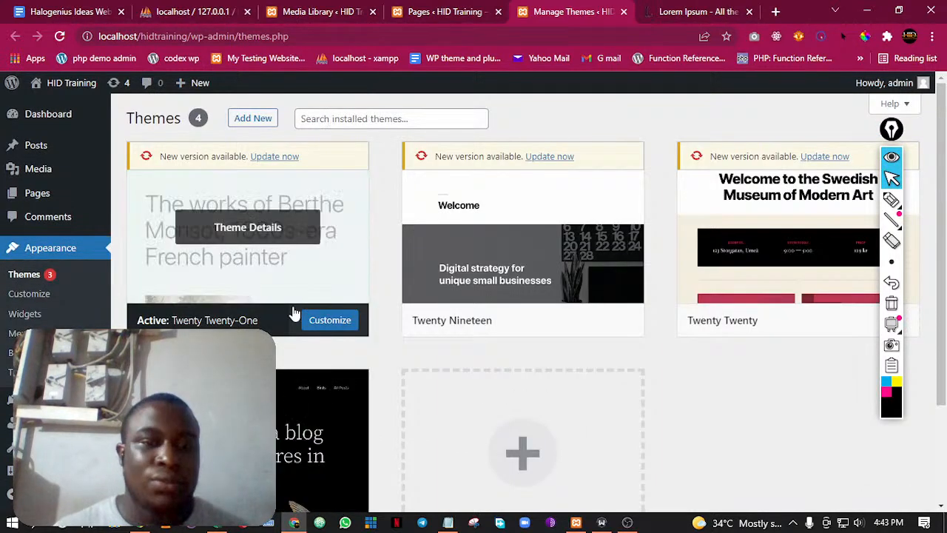
Update the Twenty Twenty-One, Twenty Nineteen and Twenty Twenty themes to their new versions
left_click(274, 156)
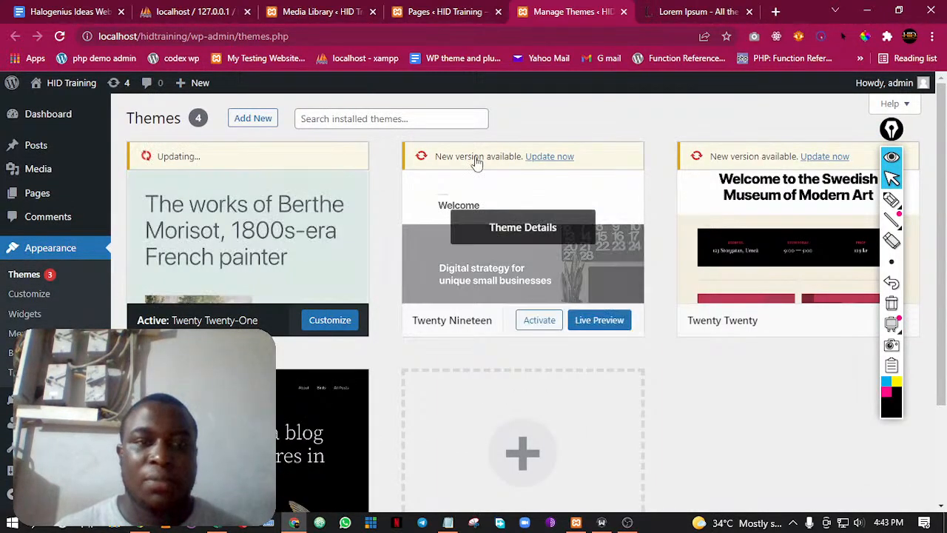
left_click(556, 158)
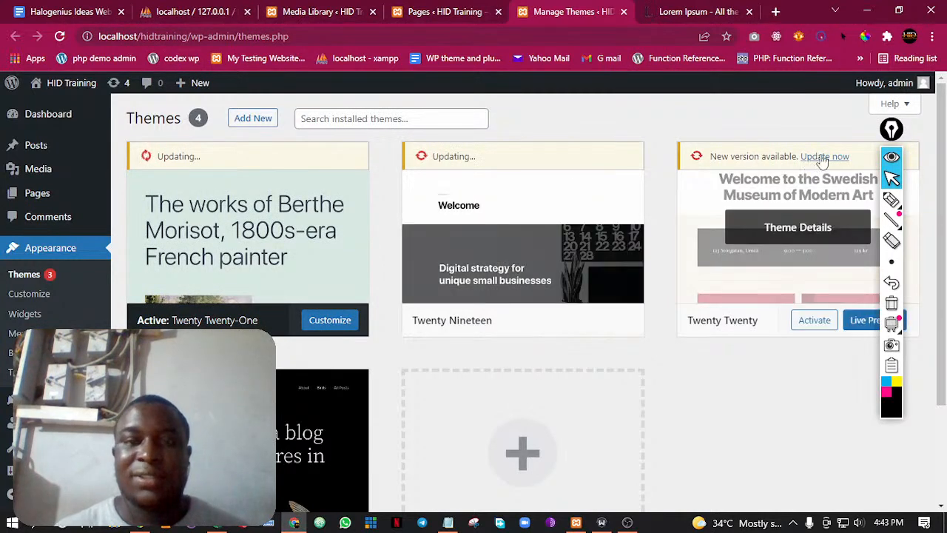
left_click(824, 158)
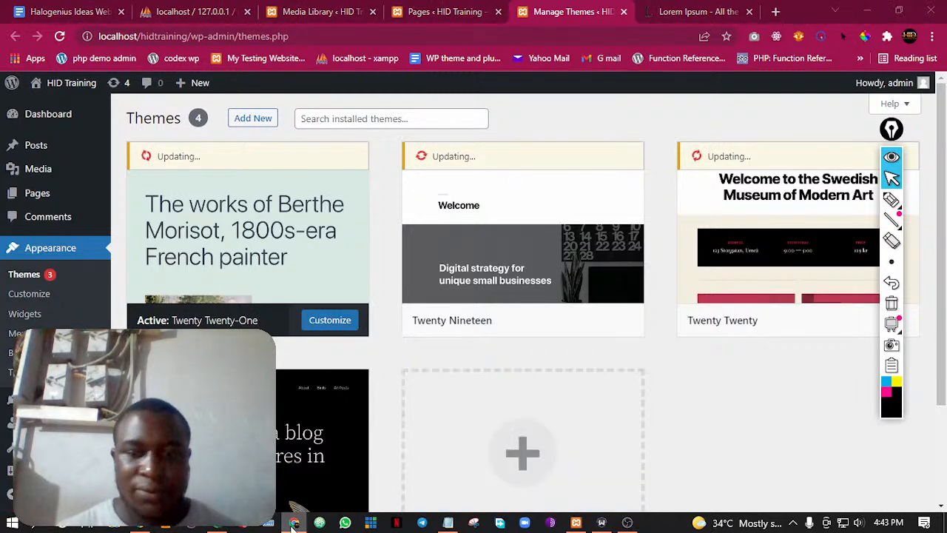
left_click(294, 524)
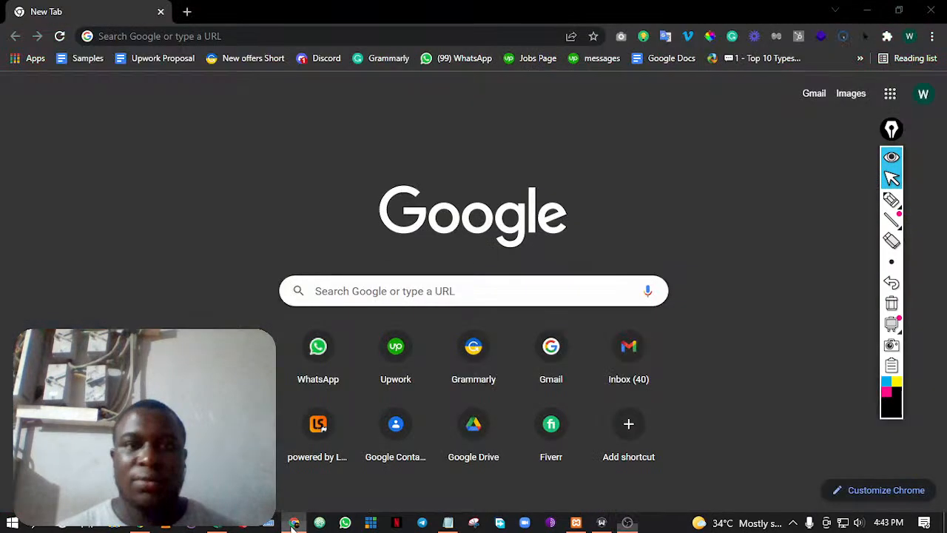
left_click(294, 524)
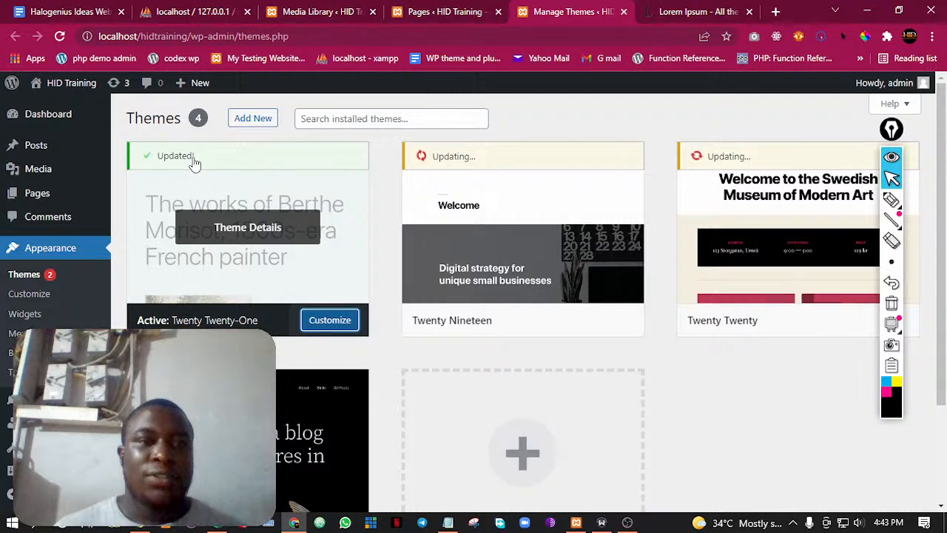
scroll(194, 162, "down", 3)
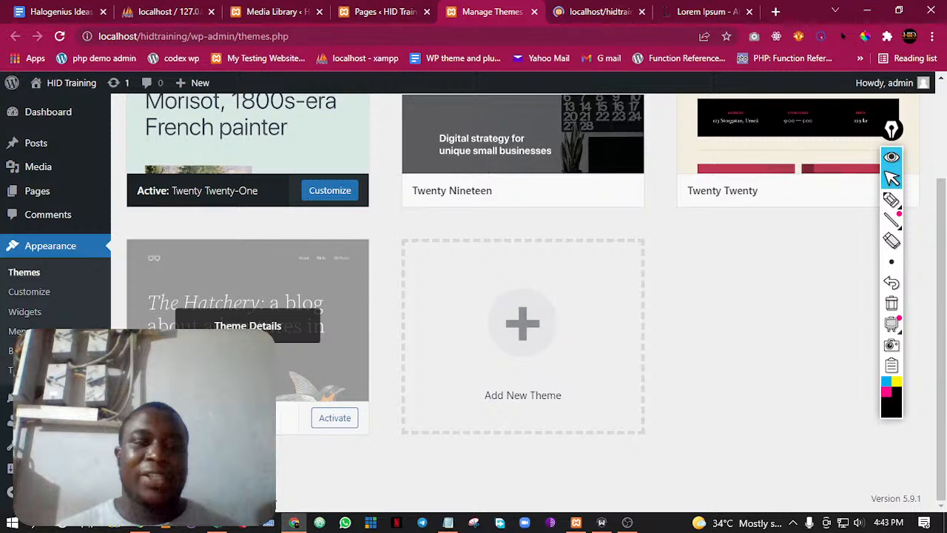
View the live home page under the current theme and activate the Twenty Nineteen theme
left_click(601, 11)
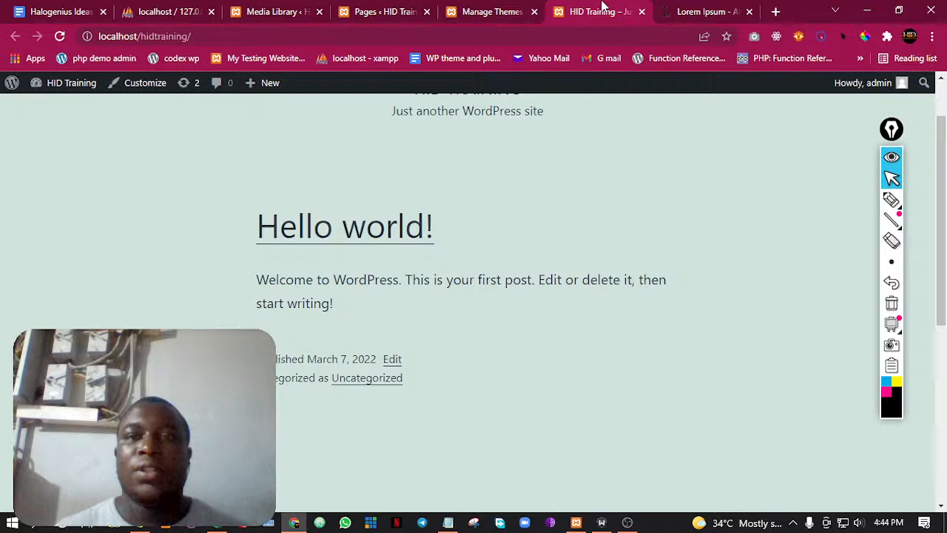
scroll(328, 454, "up", 1)
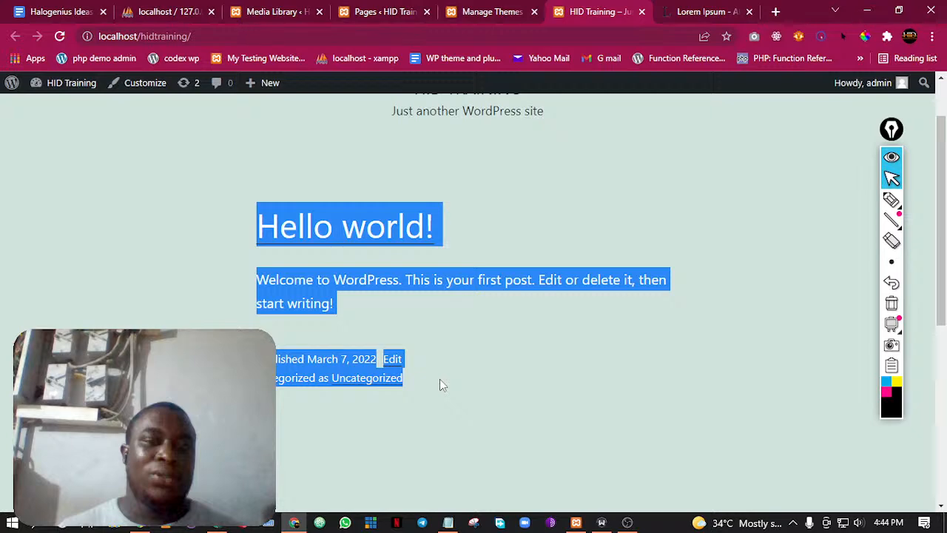
key("ctrl+shift+Tab")
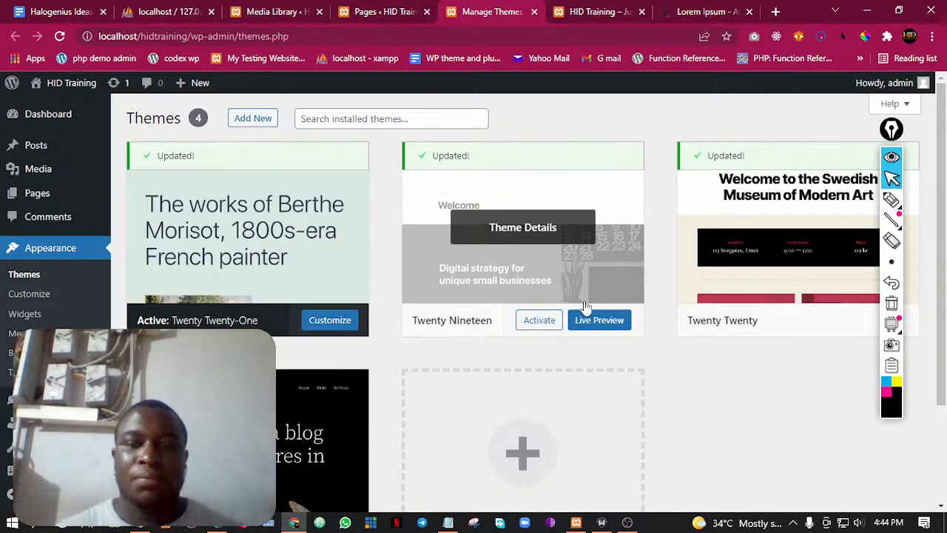
left_click(538, 326)
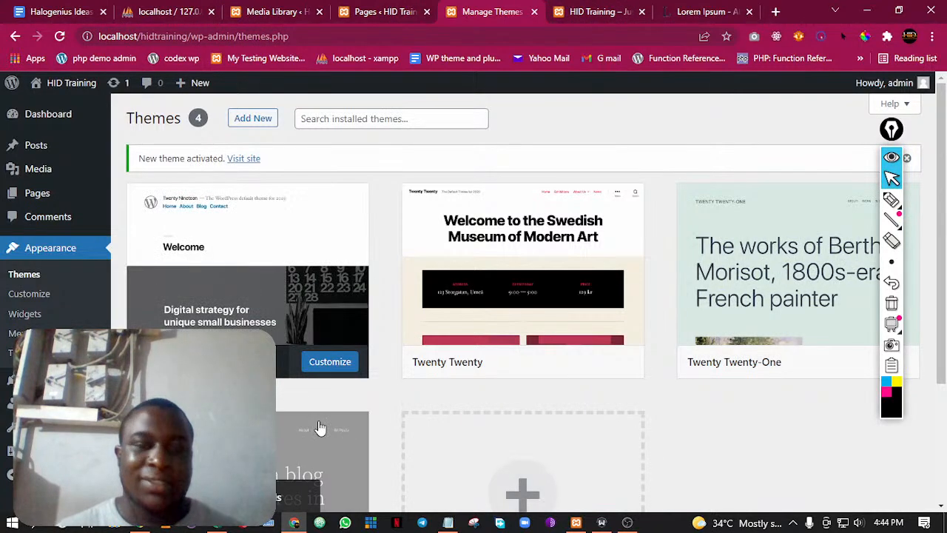
Reload the live home page and review its Twenty Nineteen design from header to footer
left_click(601, 11)
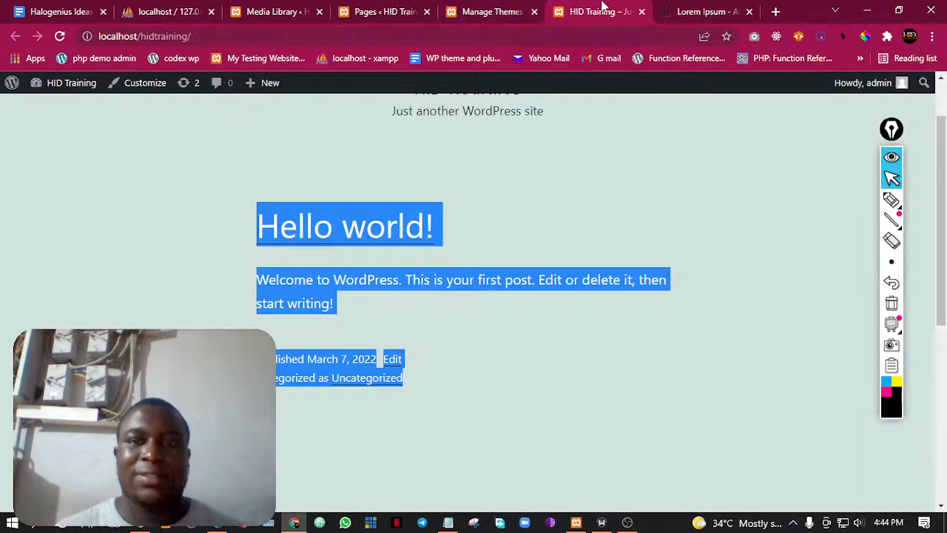
left_click(59, 36)
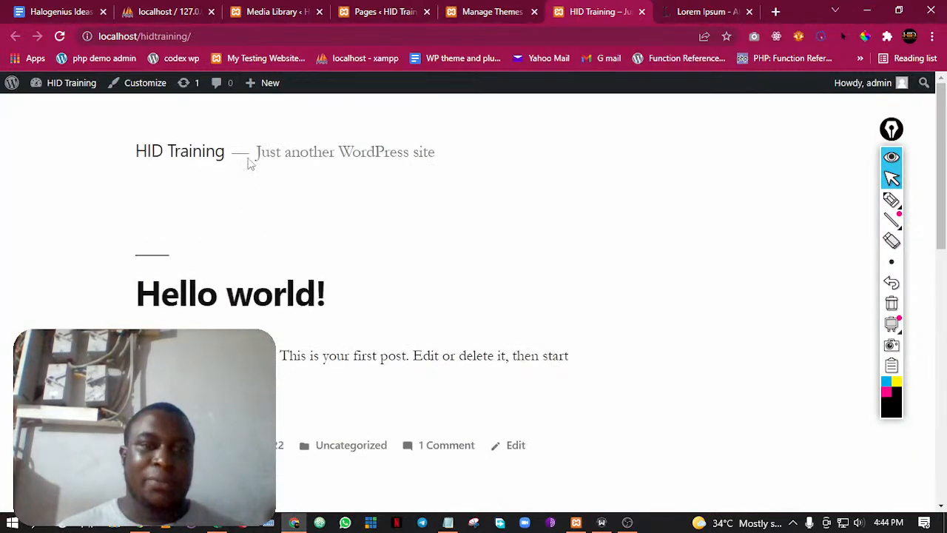
scroll(296, 362, "down", 5)
scroll(294, 362, "down", 3)
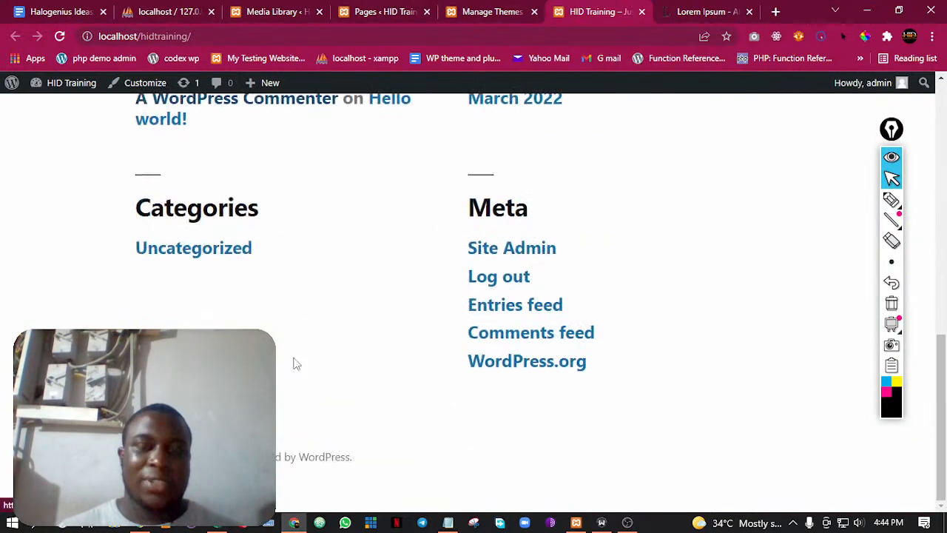
scroll(294, 362, "up", 8)
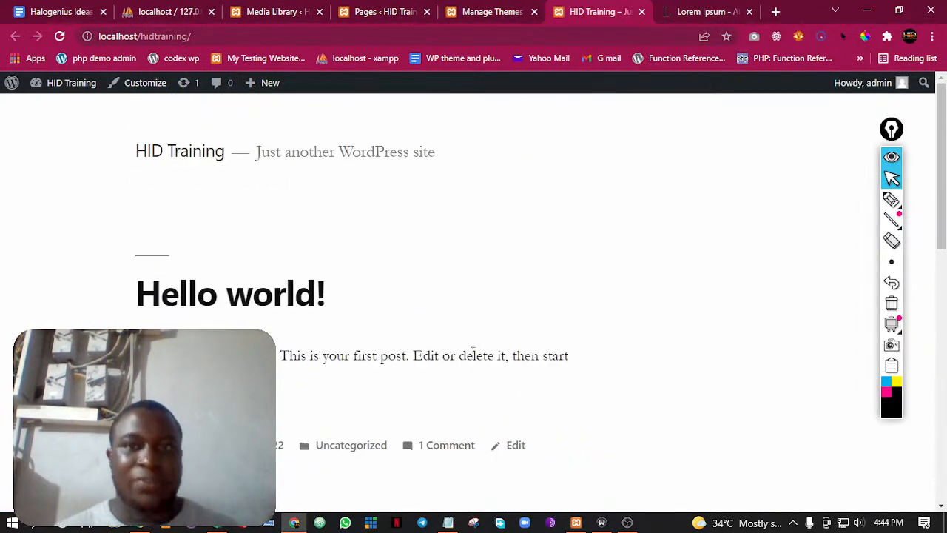
Activate the installed theme with the black bird-watching preview on the Themes page
left_click(481, 12)
scroll(718, 318, "down", 1)
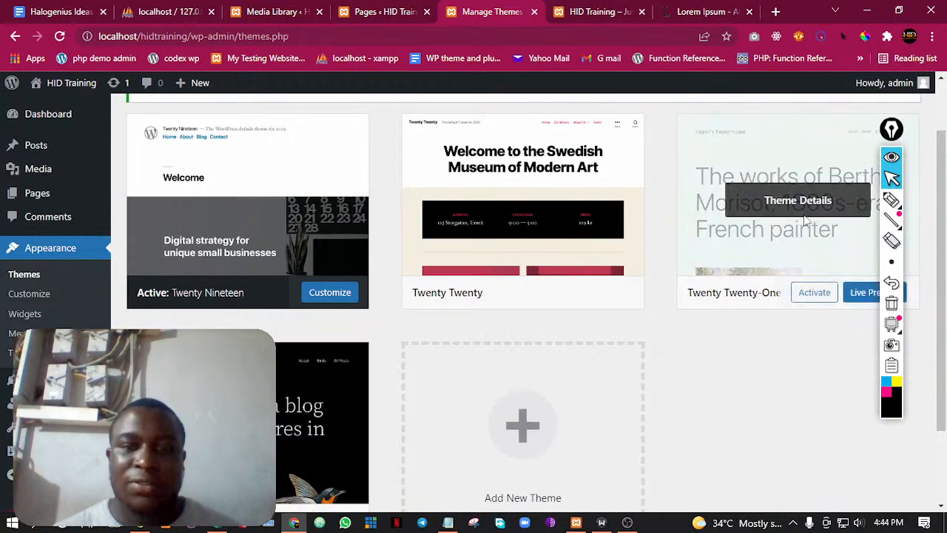
scroll(287, 392, "down", 2)
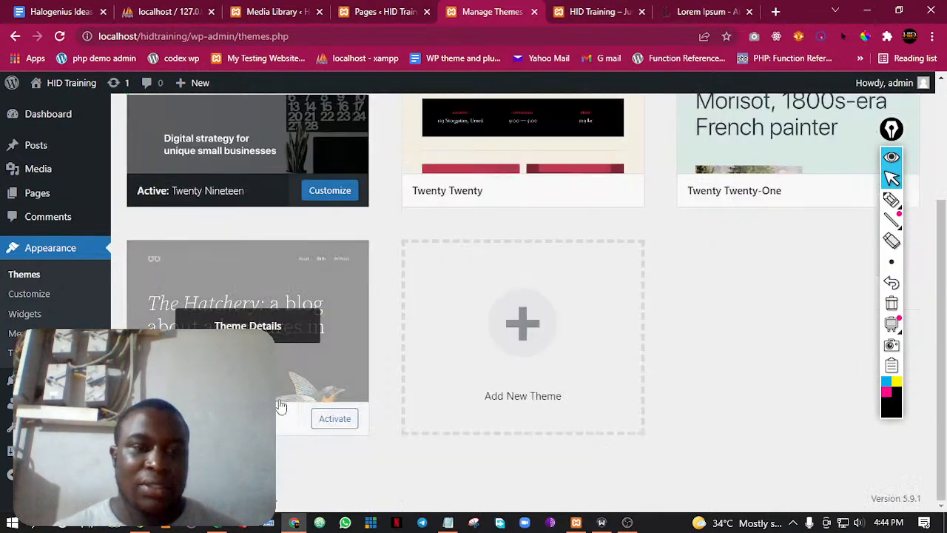
left_click(341, 419)
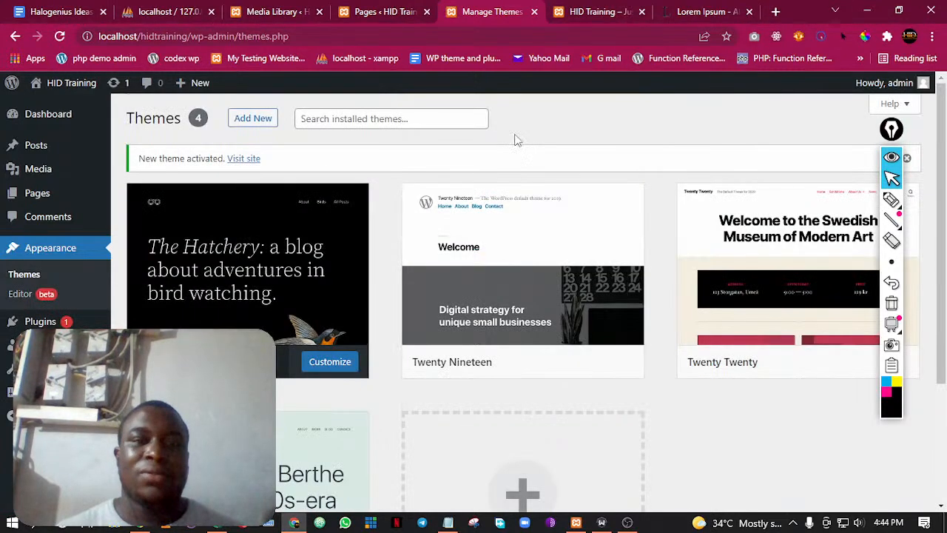
Reload the live home page and look over its bird-themed header, post and footer
key("ctrl+Tab")
left_click(59, 36)
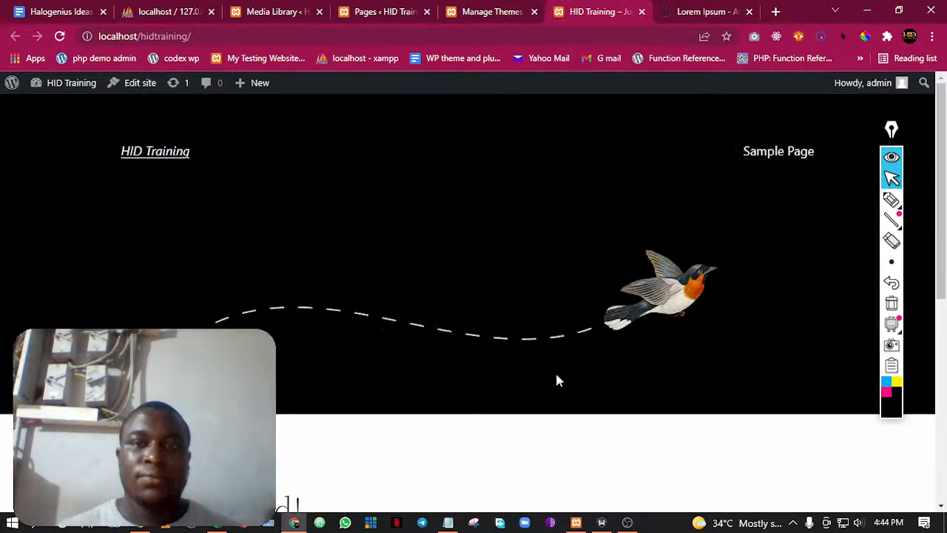
scroll(603, 335, "down", 5)
scroll(603, 335, "up", 5)
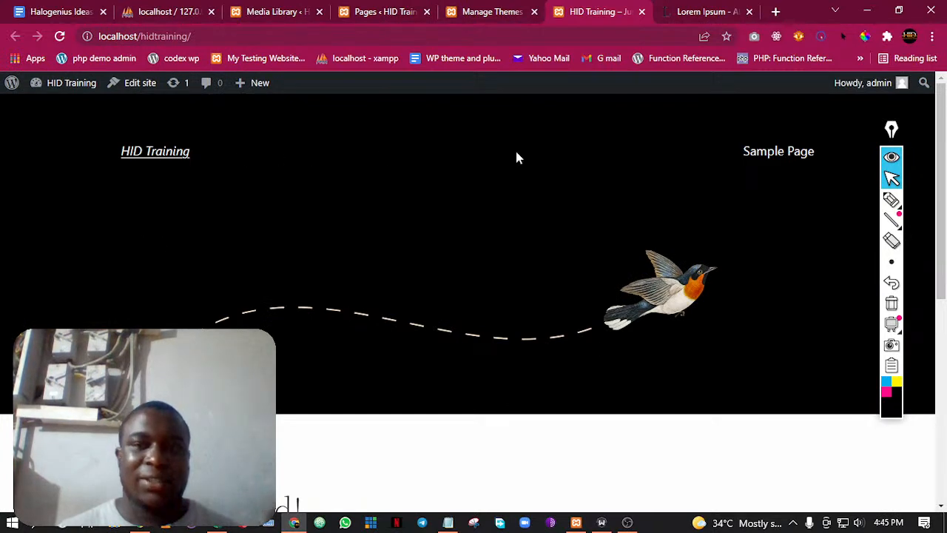
scroll(621, 242, "down", 5)
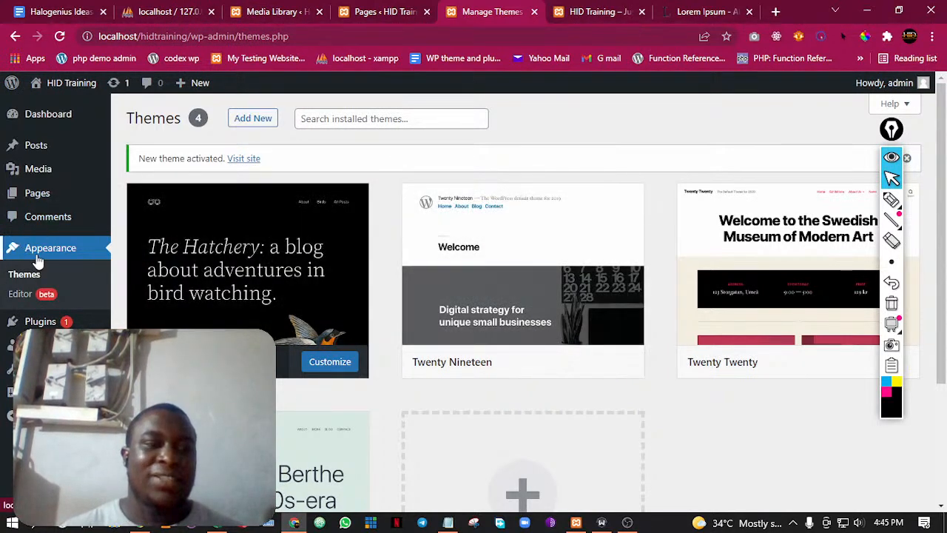
Reactivate the Twenty Nineteen theme from the installed themes
scroll(279, 258, "down", 2)
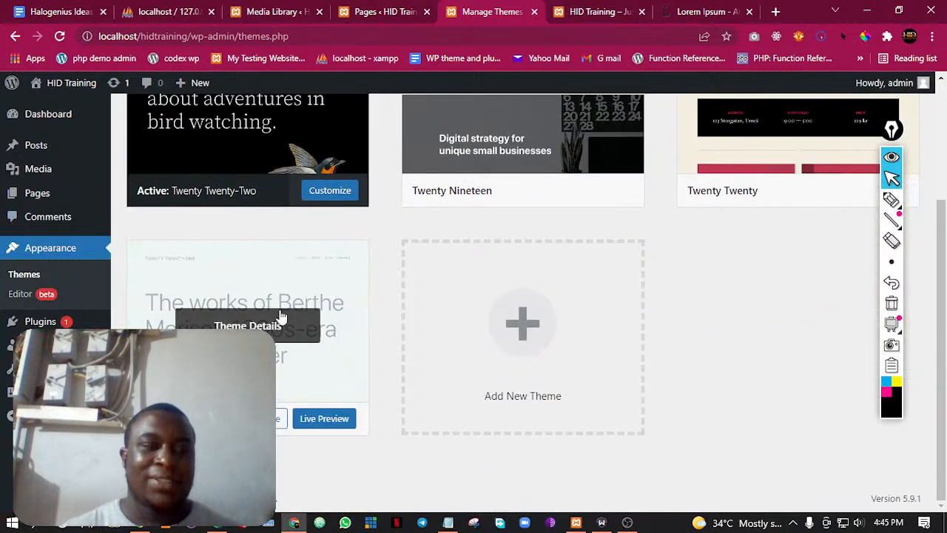
scroll(244, 259, "up", 2)
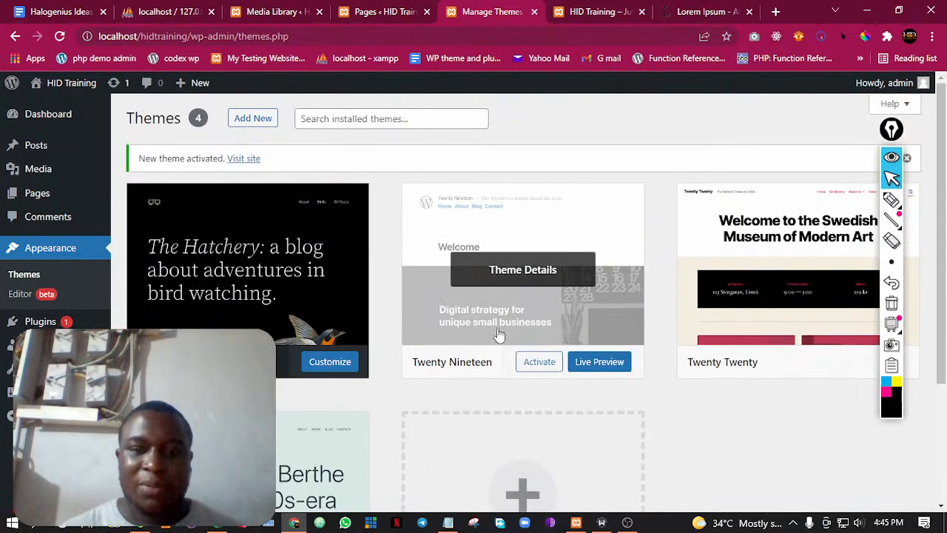
left_click(532, 365)
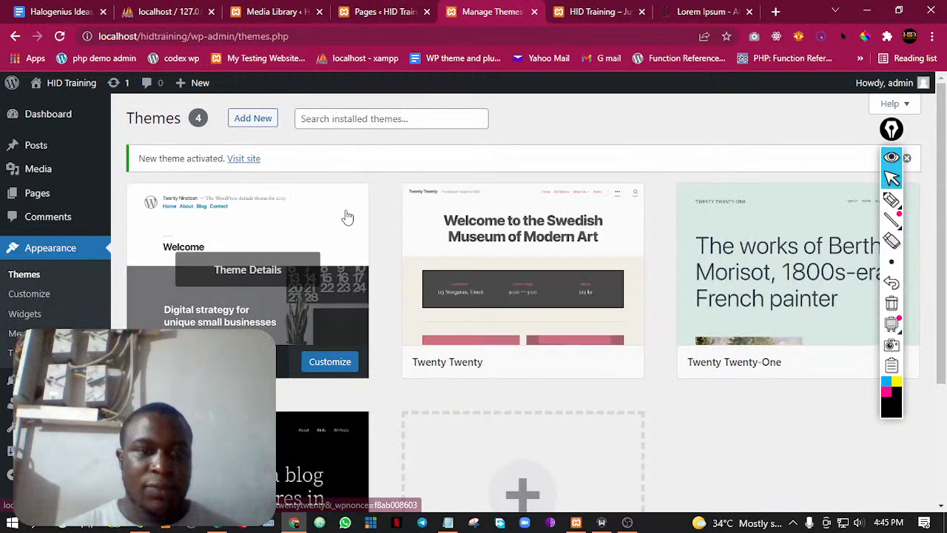
Refresh the live home page and examine its header, Hello world! post and footer links
left_click(567, 9)
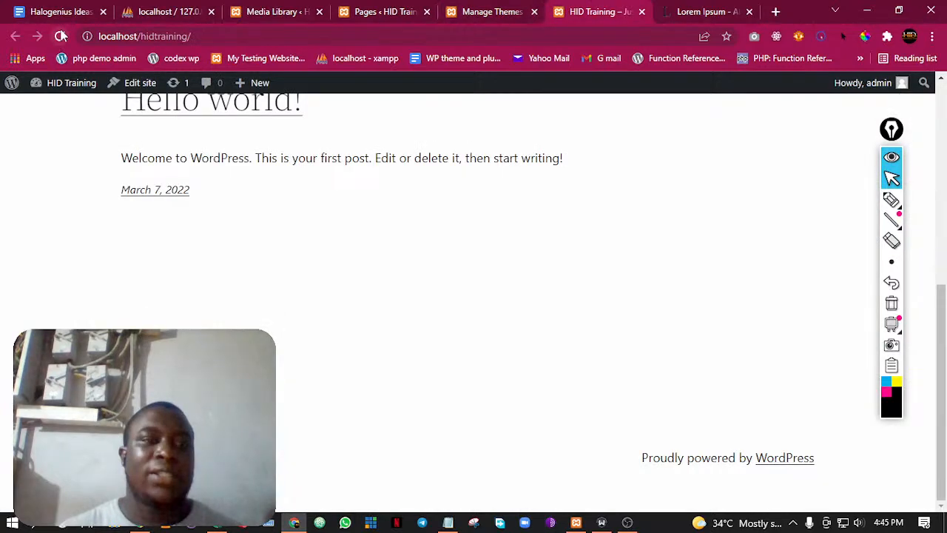
left_click(61, 35)
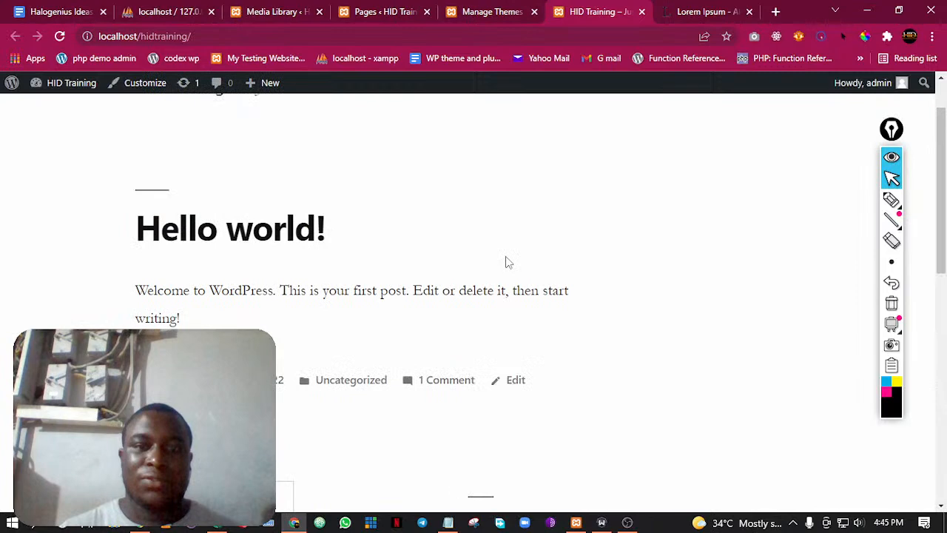
scroll(507, 261, "up", 1)
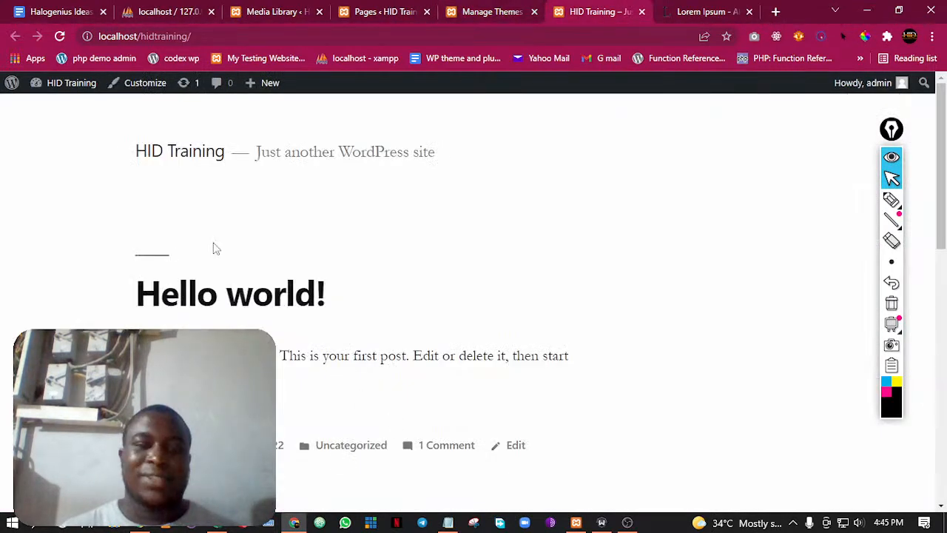
scroll(330, 360, "down", 9)
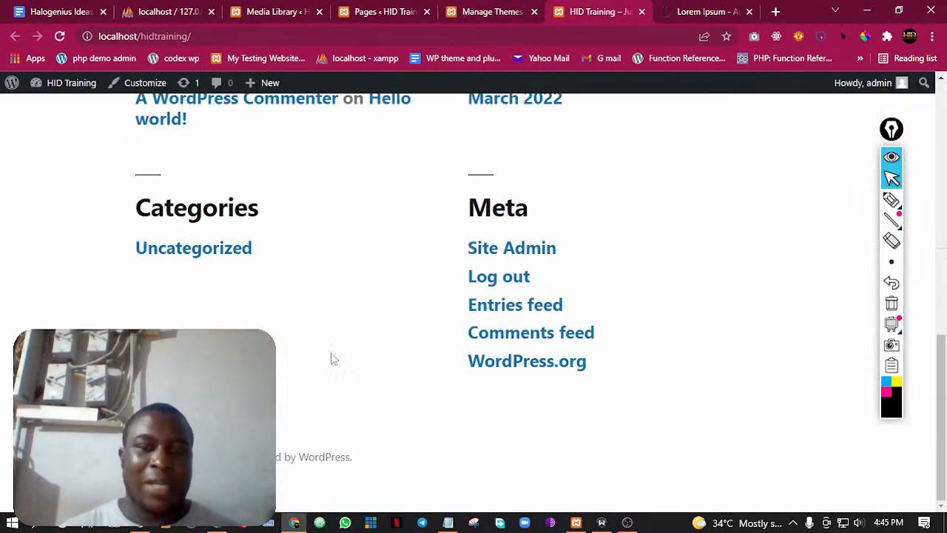
scroll(341, 370, "up", 7)
scroll(333, 251, "up", 2)
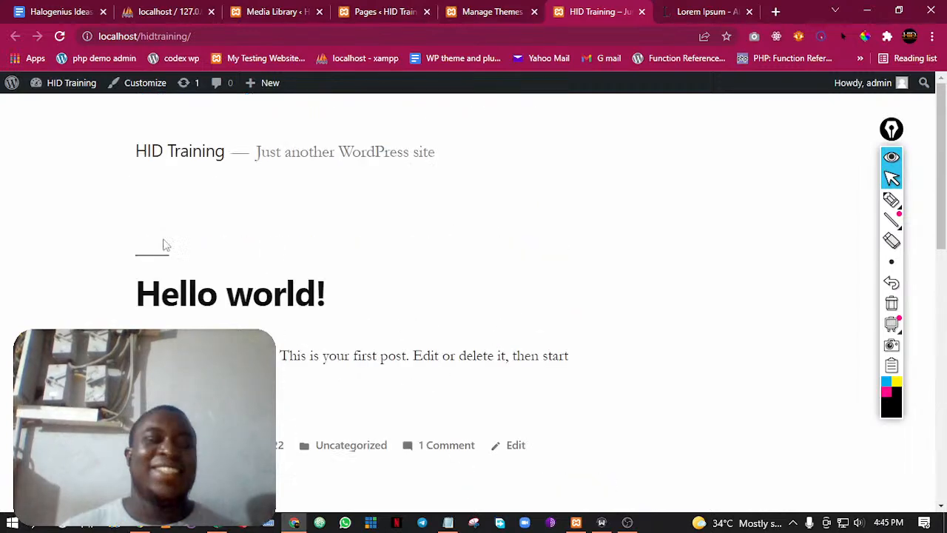
Return to the Themes page and open the installed Plugins page in a separate browser tab
left_click(494, 9)
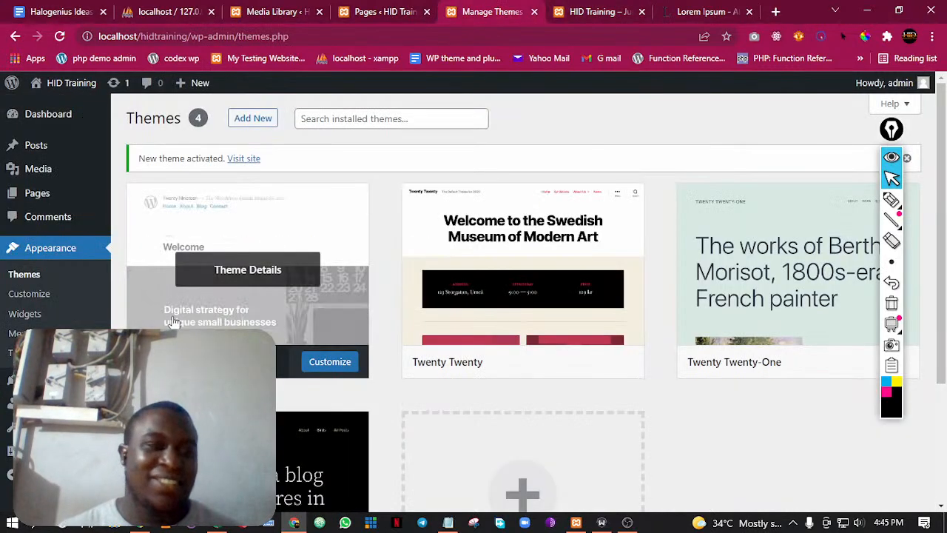
scroll(185, 310, "down", 2)
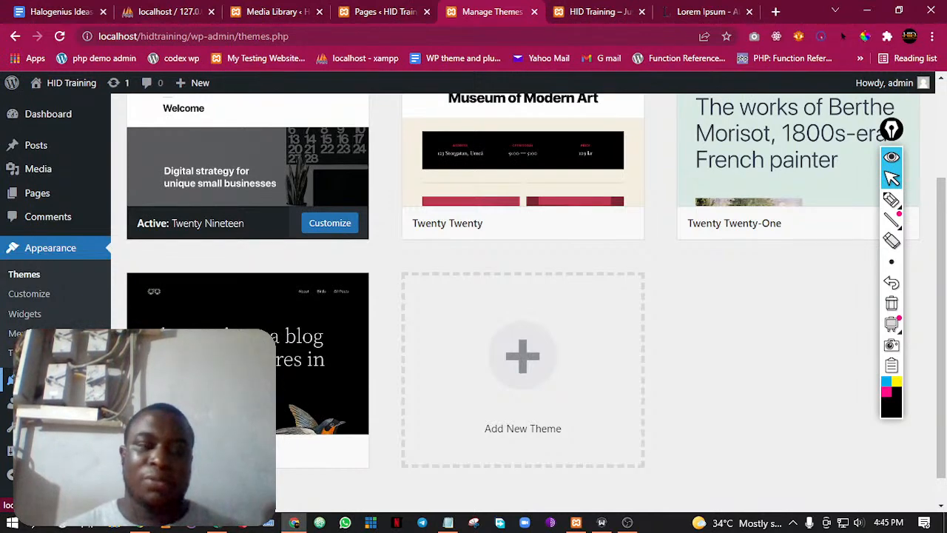
right_click(143, 140)
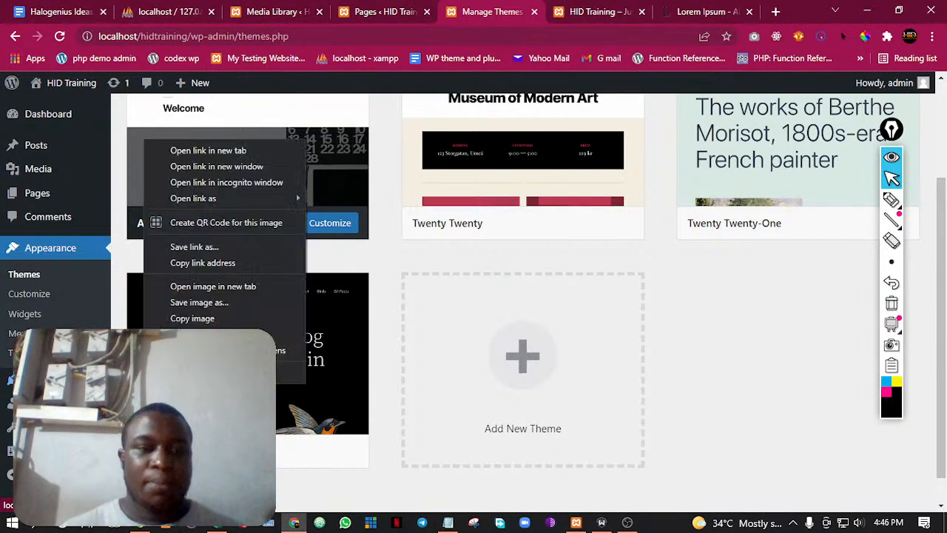
left_click(226, 152)
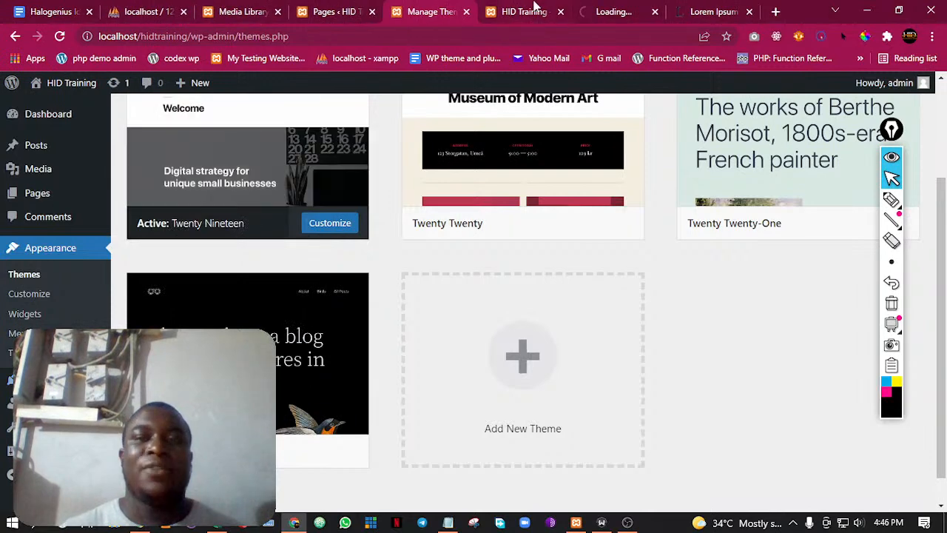
left_click(615, 12)
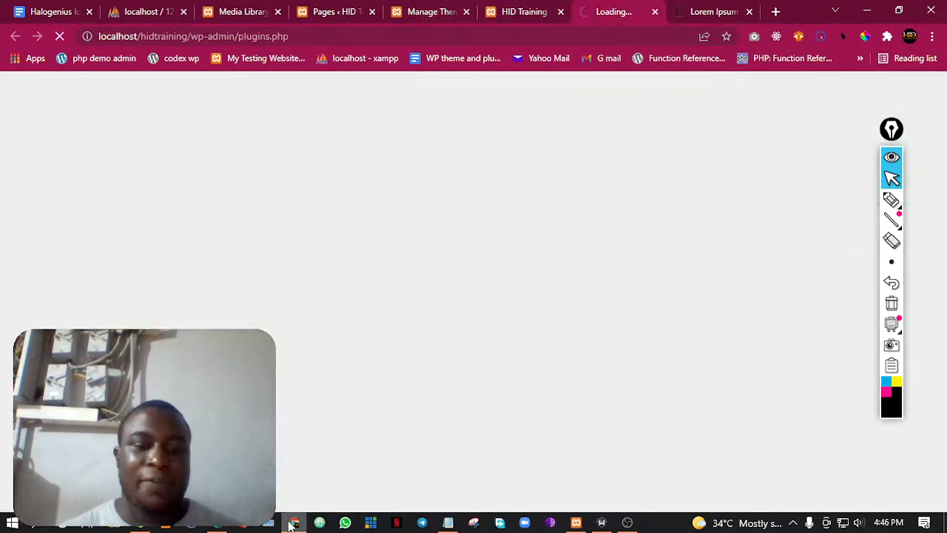
left_click(294, 524)
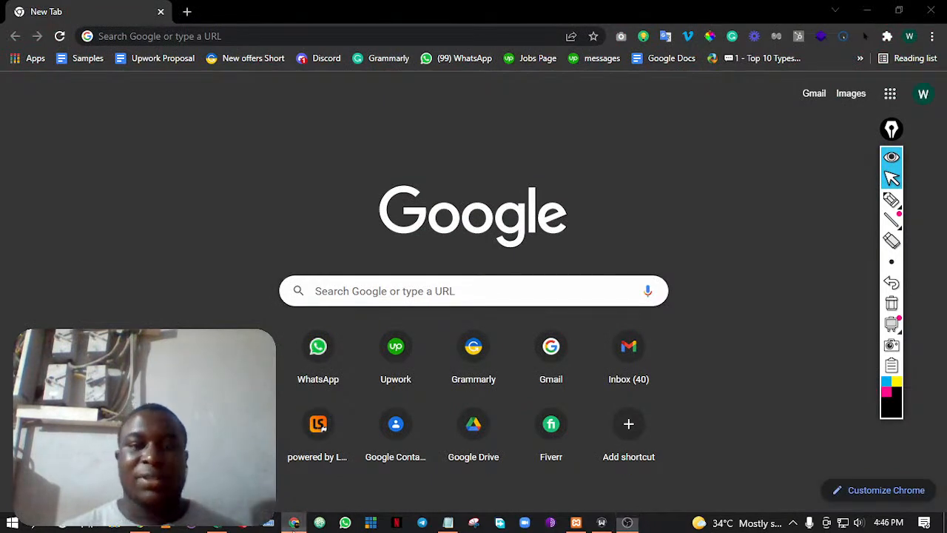
left_click(294, 525)
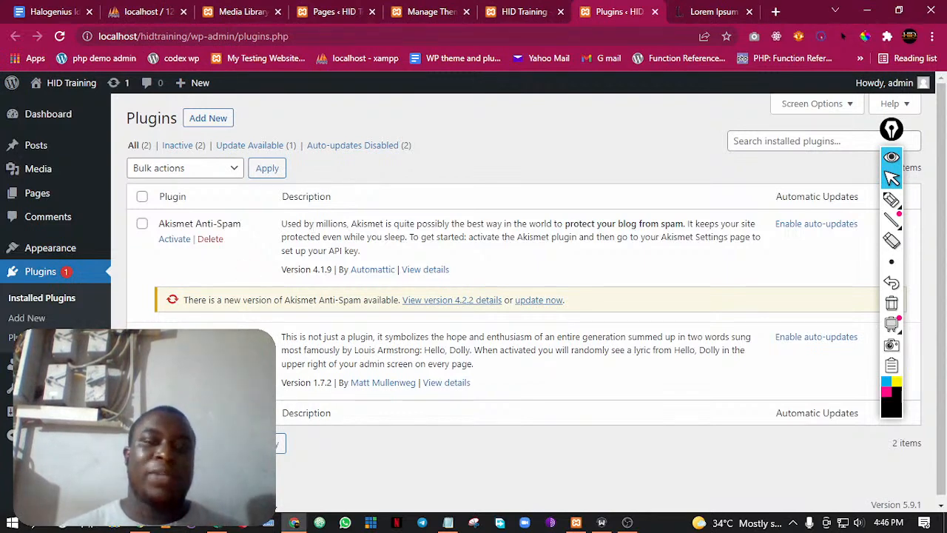
Draw a large circle with scribbled inner shapes over the Plugins page, plus two small outer blocks with arrows pointing into it
left_click(891, 200)
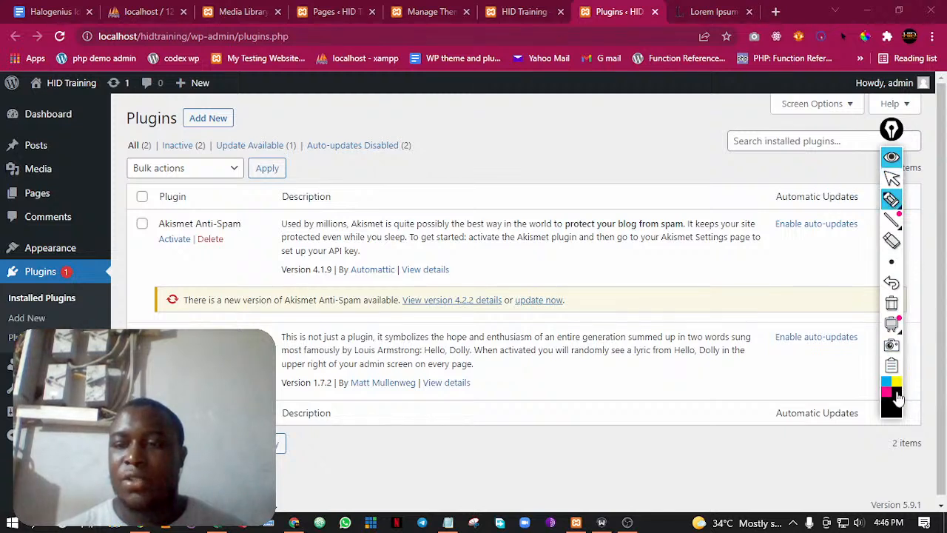
mouse_move(507, 142)
left_mouse_down()
mouse_move(447, 131)
mouse_move(372, 344)
mouse_move(574, 248)
mouse_move(497, 137)
left_mouse_up()
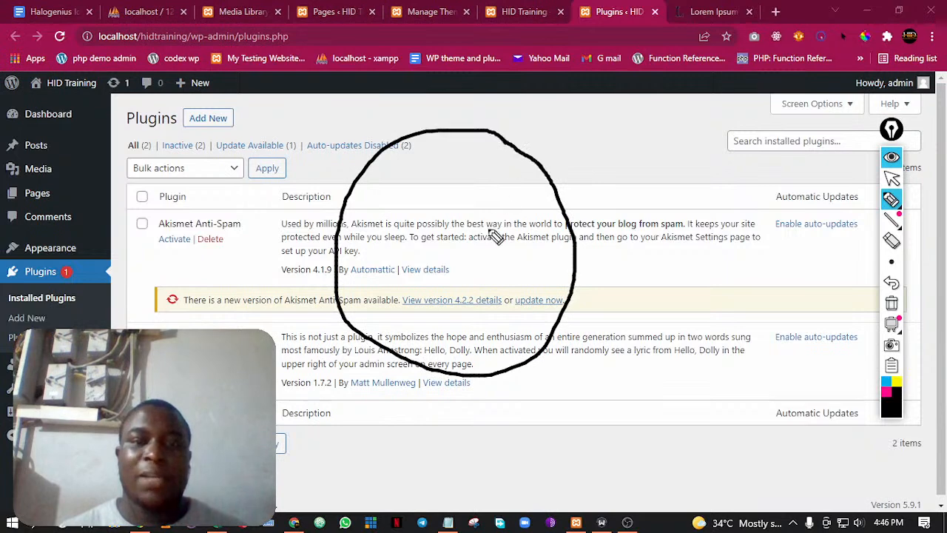
mouse_move(437, 265)
left_mouse_down()
mouse_move(453, 296)
mouse_move(444, 222)
mouse_move(477, 265)
mouse_move(450, 252)
left_mouse_up()
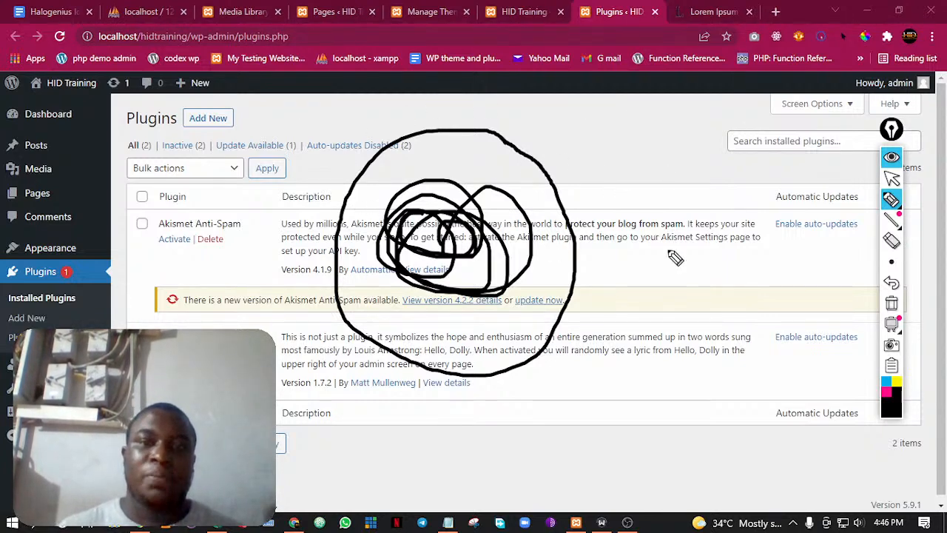
mouse_move(687, 220)
left_mouse_down()
mouse_move(680, 244)
mouse_move(689, 262)
mouse_move(659, 222)
mouse_move(649, 256)
mouse_move(669, 236)
mouse_move(644, 215)
mouse_move(541, 189)
mouse_move(582, 219)
left_mouse_up()
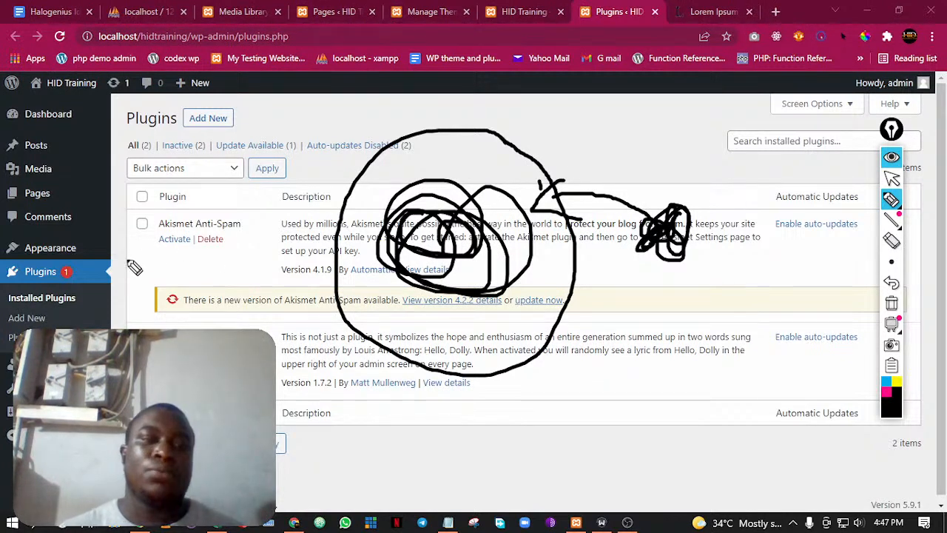
mouse_move(125, 243)
left_mouse_down()
mouse_move(137, 250)
mouse_move(127, 239)
mouse_move(222, 181)
mouse_move(346, 183)
mouse_move(322, 195)
left_mouse_up()
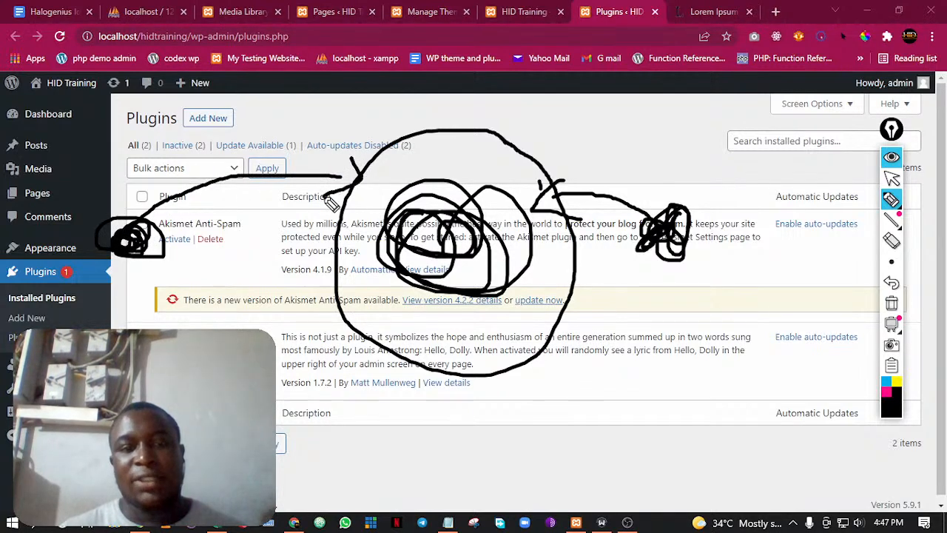
mouse_move(529, 152)
left_mouse_down()
mouse_move(339, 211)
mouse_move(482, 359)
mouse_move(549, 233)
mouse_move(397, 159)
mouse_move(402, 338)
mouse_move(510, 320)
left_mouse_up()
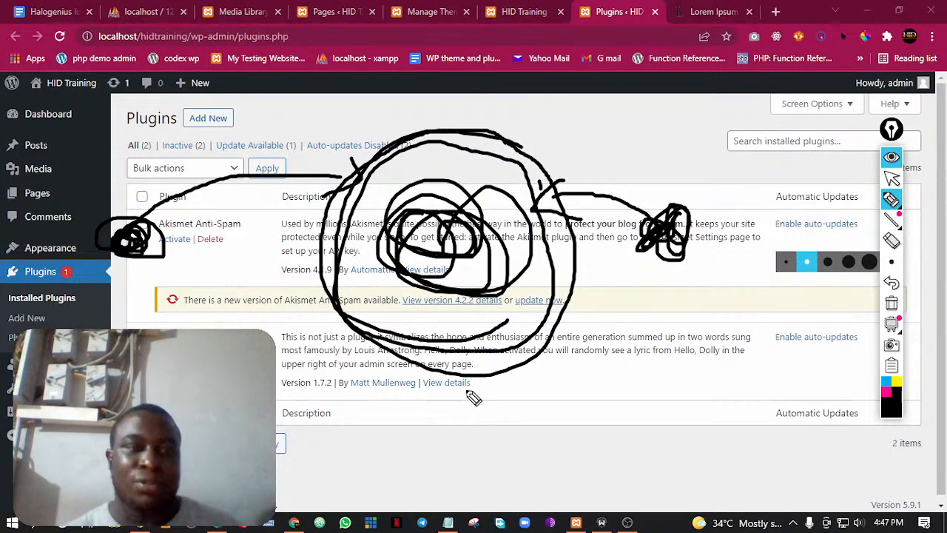
Erase the whole plugin sketch and return to the normal pointer
mouse_move(891, 202)
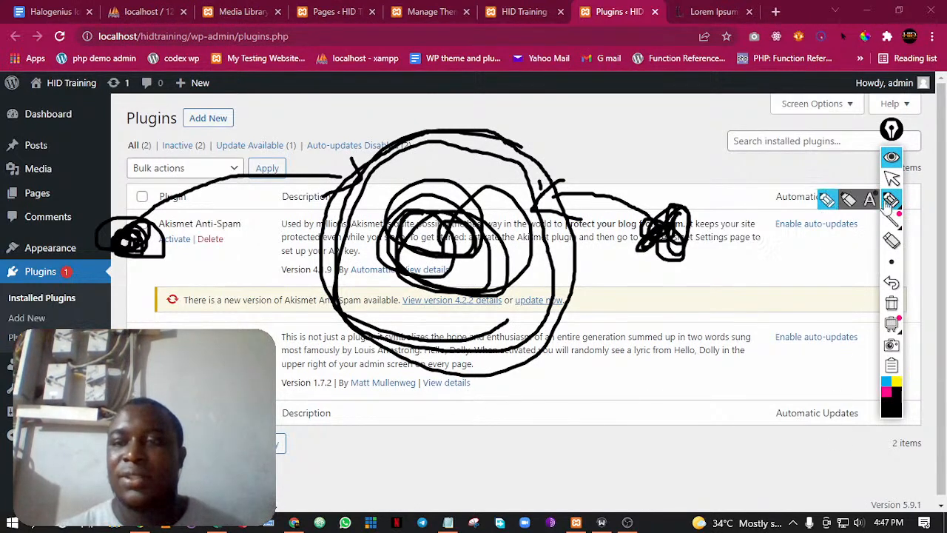
left_click(892, 241)
mouse_move(799, 234)
left_mouse_down()
mouse_move(607, 227)
mouse_move(577, 183)
mouse_move(318, 176)
mouse_move(131, 237)
mouse_move(165, 239)
left_mouse_up()
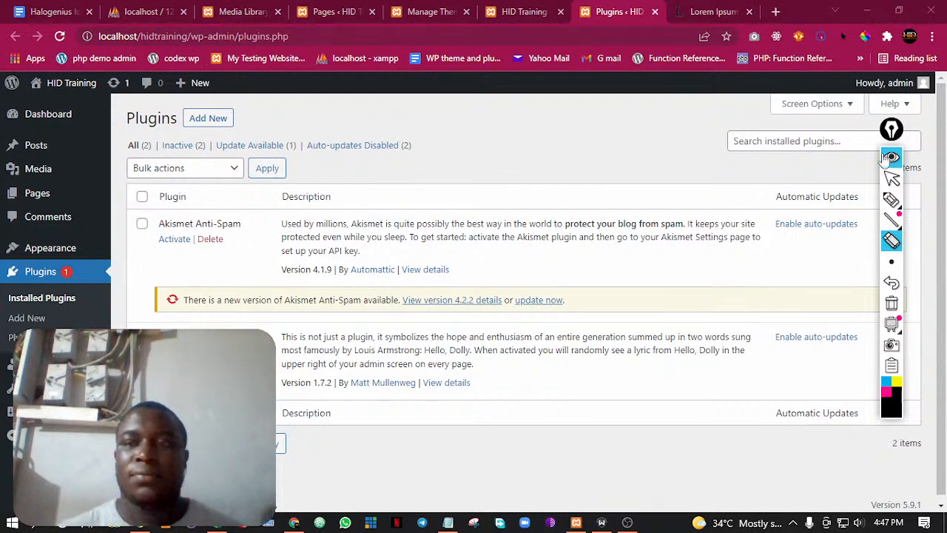
left_click(892, 179)
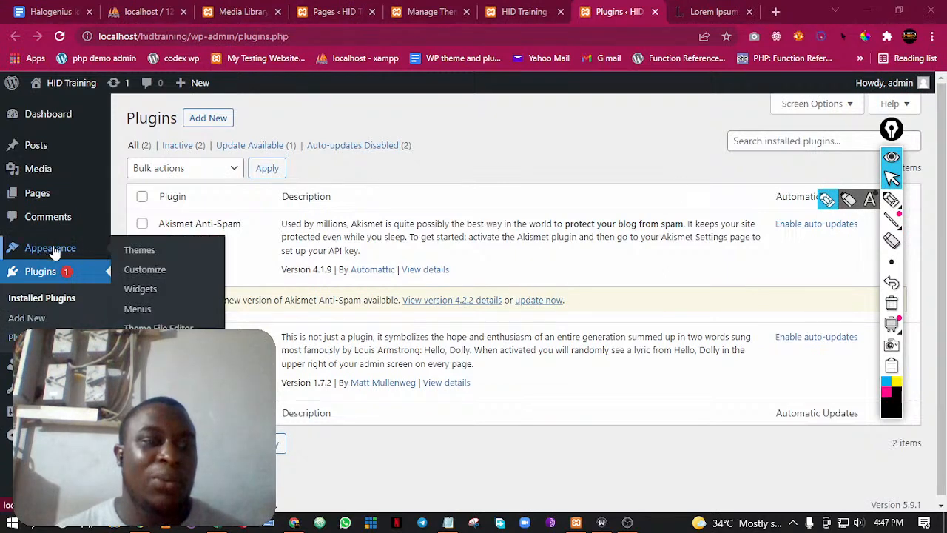
Open the page for adding new plugins in a separate tab, check the existing Themes tab and return to the installed plugins
middle_click(33, 321)
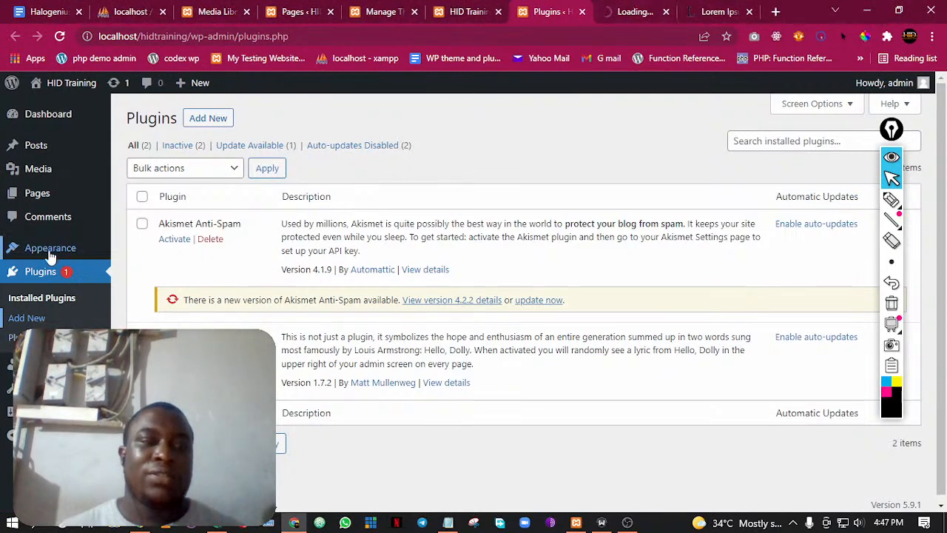
mouse_move(52, 251)
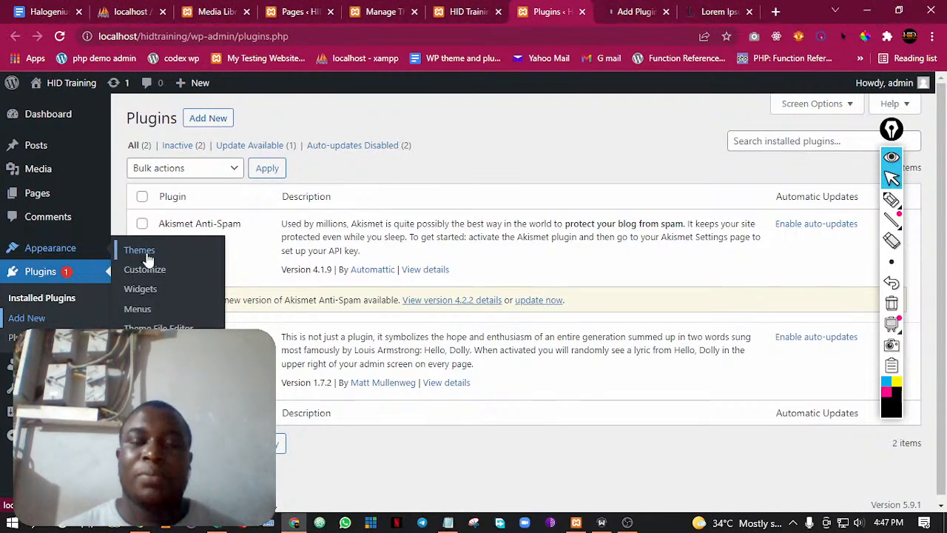
left_click(468, 9)
left_click(394, 9)
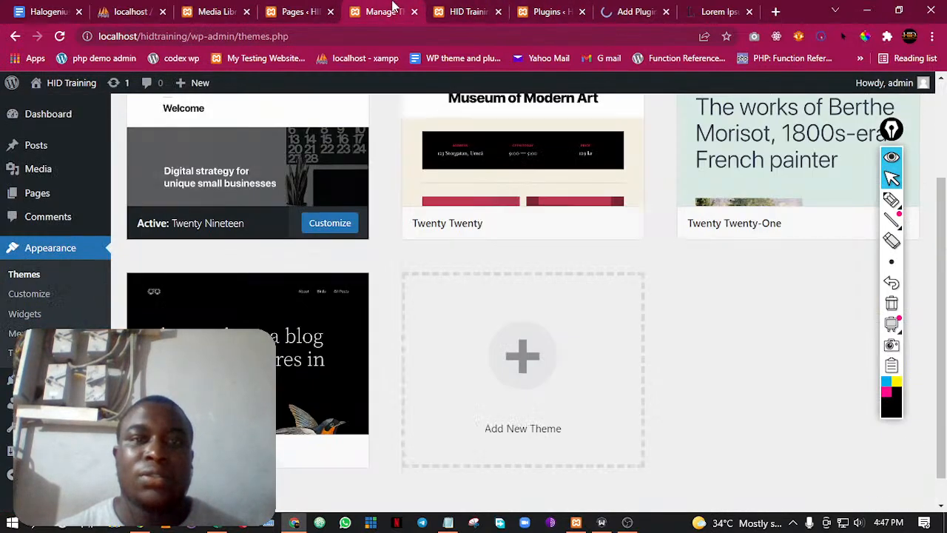
left_click(521, 8)
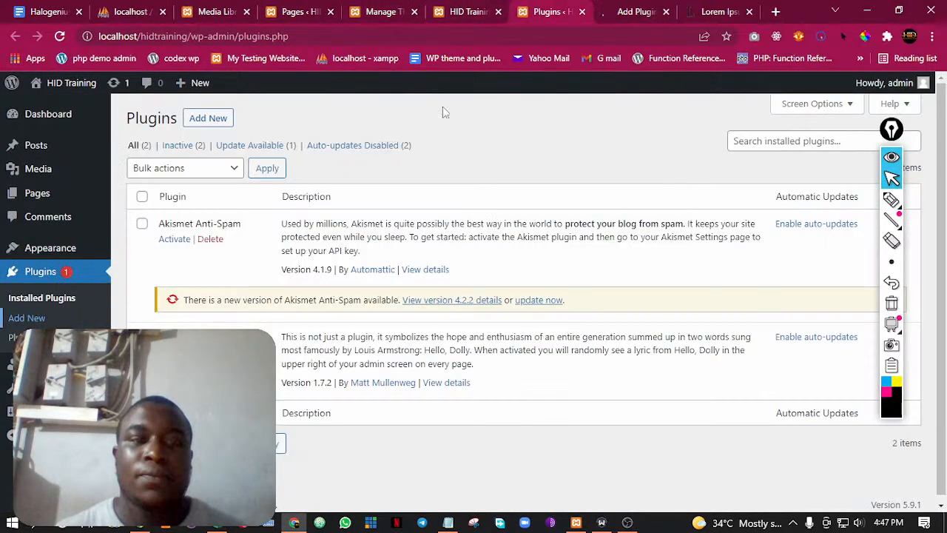
Open the installed themes in place of the Plugins page and go to adding a new theme
mouse_move(49, 252)
left_click(147, 251)
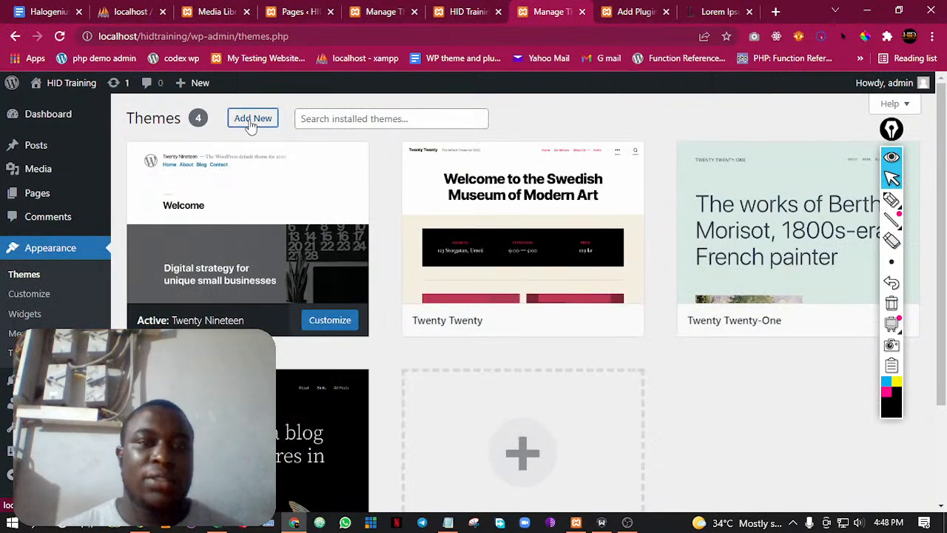
left_click(251, 120)
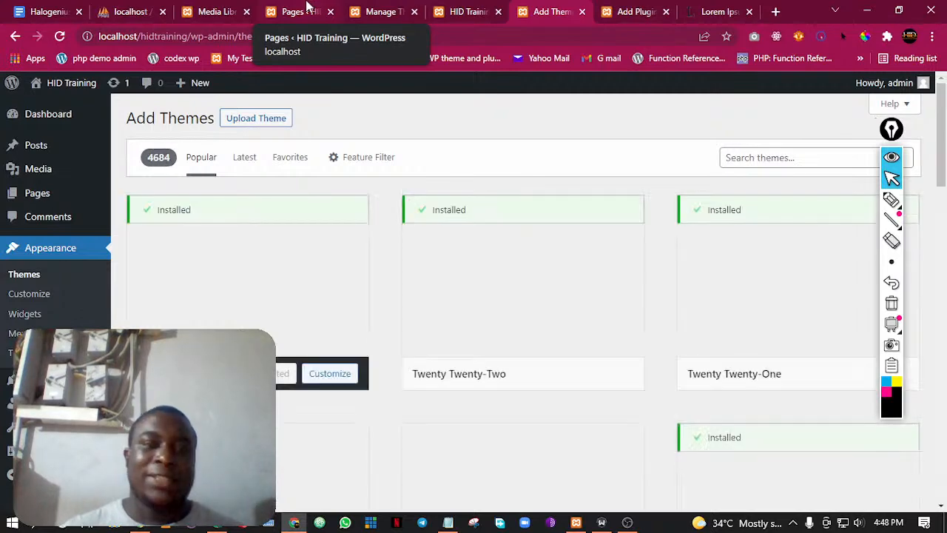
Examine the first popular themes, comparing the installed ones with Astra and Hello Elementor and the options offered for each
scroll(384, 242, "down", 2)
scroll(384, 242, "down", 1)
mouse_move(177, 271)
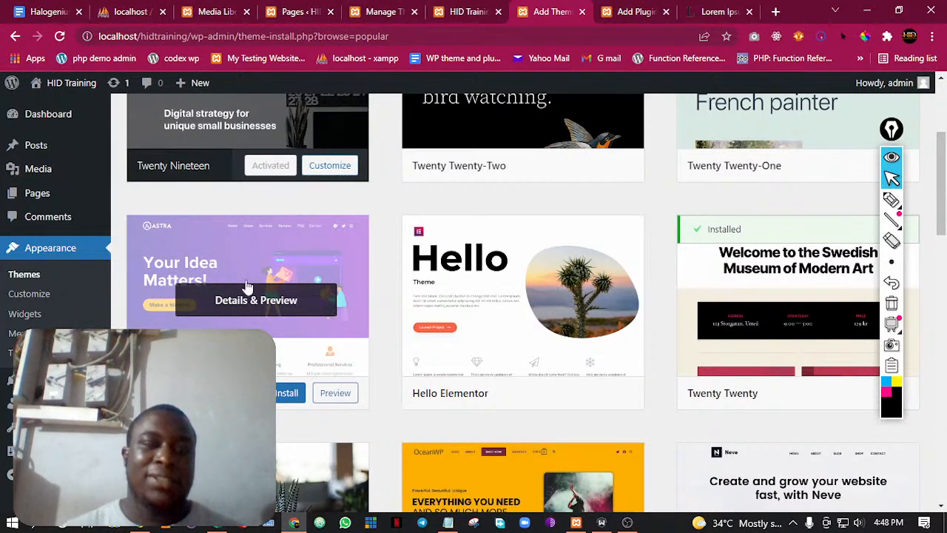
mouse_move(772, 361)
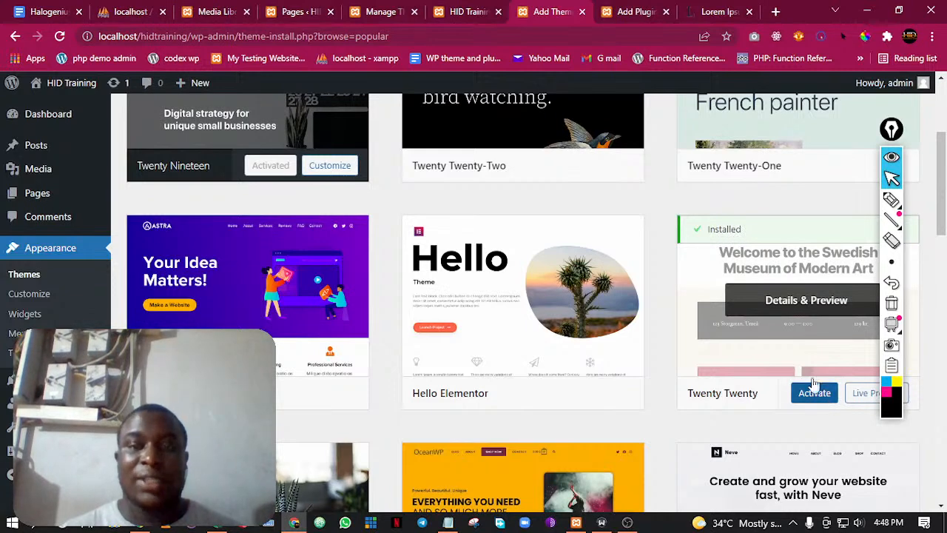
scroll(727, 239, "up", 1)
scroll(320, 191, "up", 2)
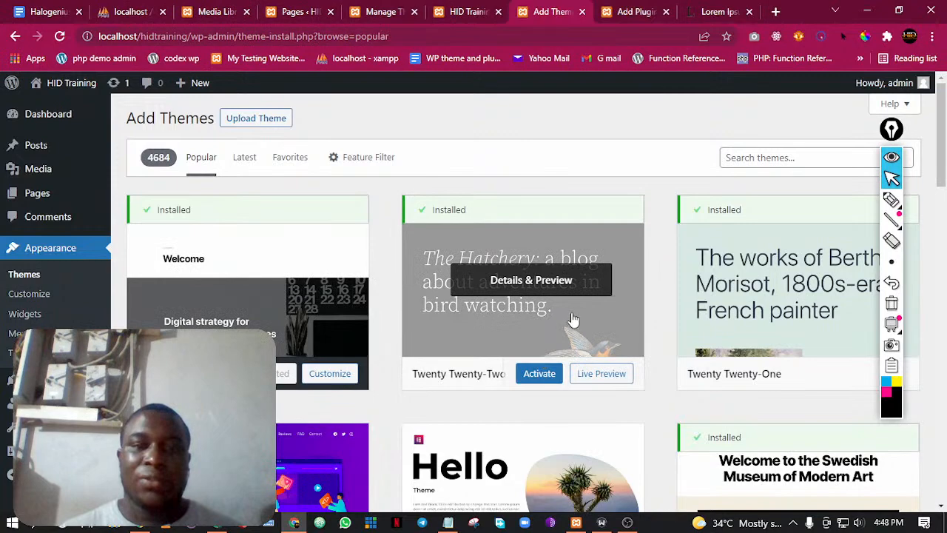
scroll(239, 313, "down", 4)
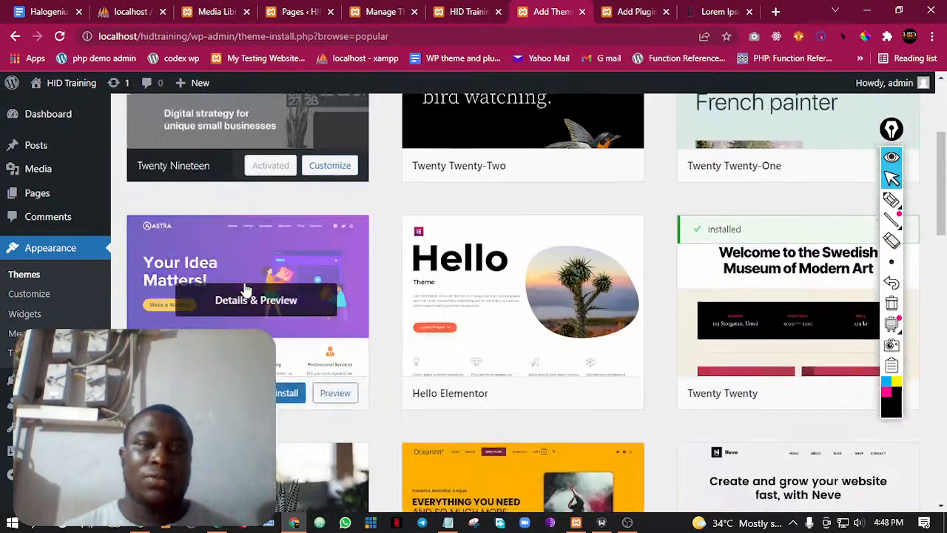
scroll(245, 290, "up", 4)
scroll(222, 311, "down", 2)
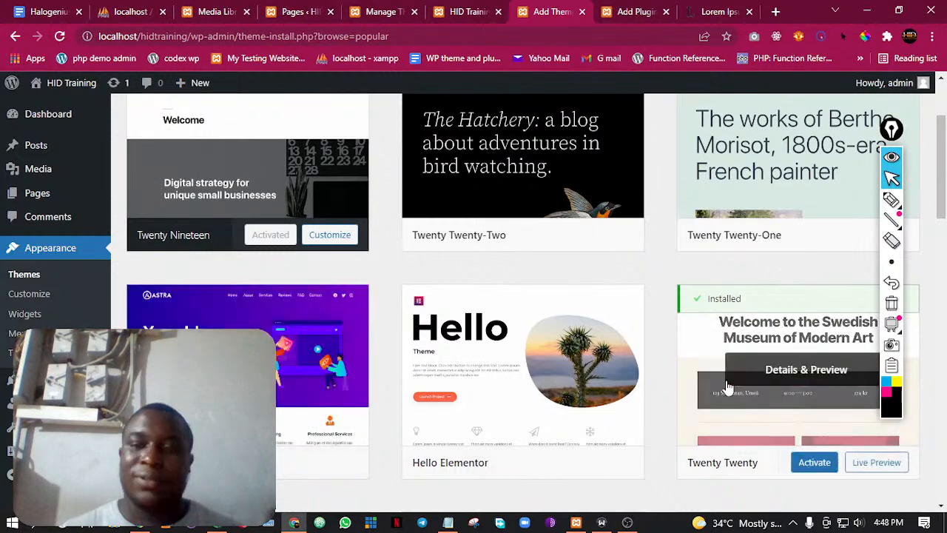
scroll(703, 377, "down", 4)
scroll(667, 372, "up", 2)
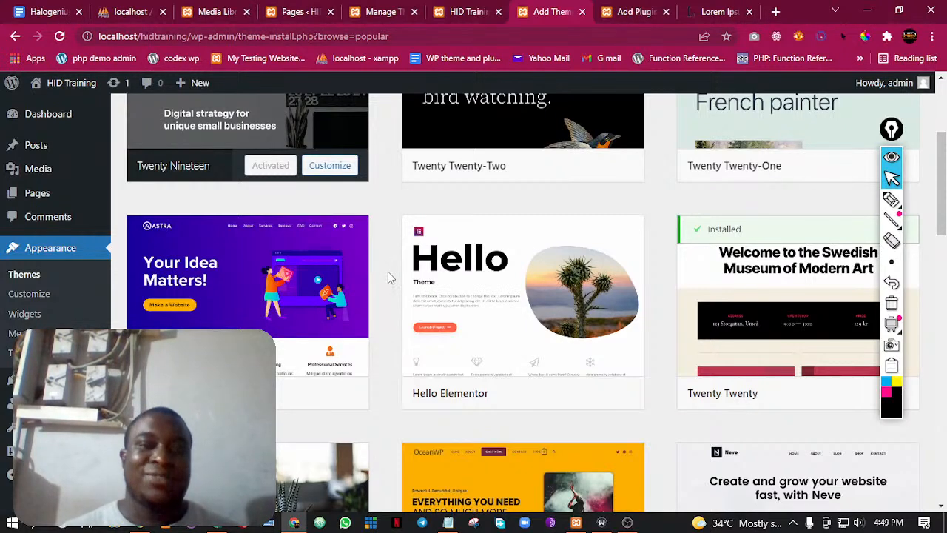
mouse_move(228, 265)
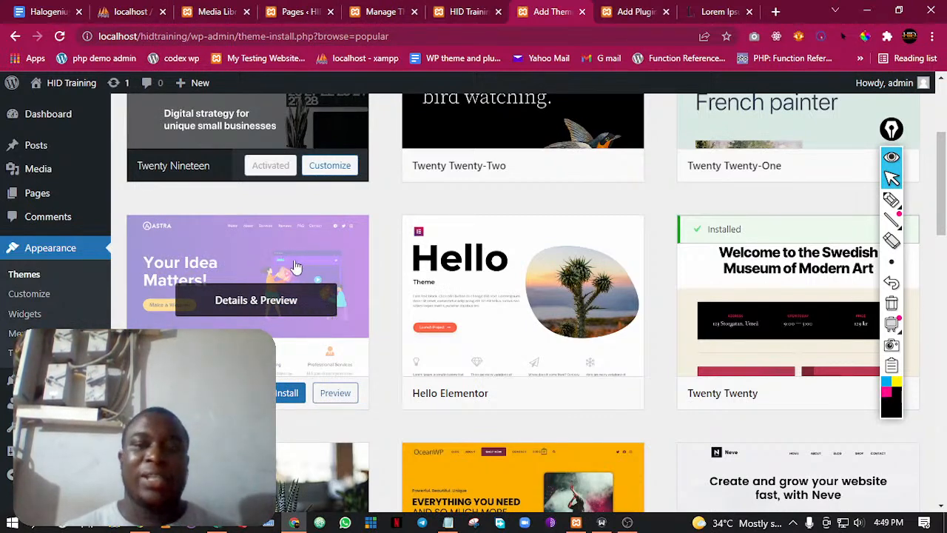
scroll(299, 268, "up", 2)
scroll(299, 267, "down", 1)
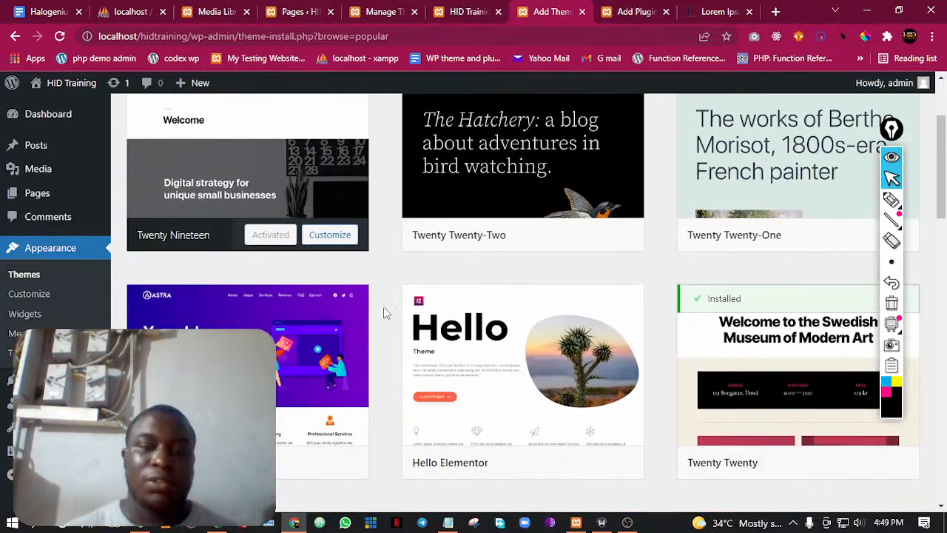
scroll(381, 306, "down", 2)
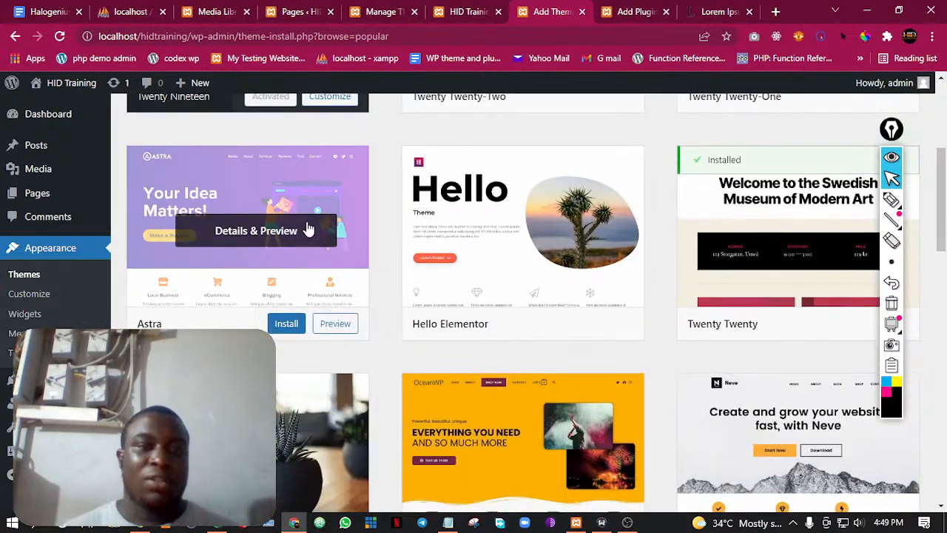
scroll(299, 203, "up", 2)
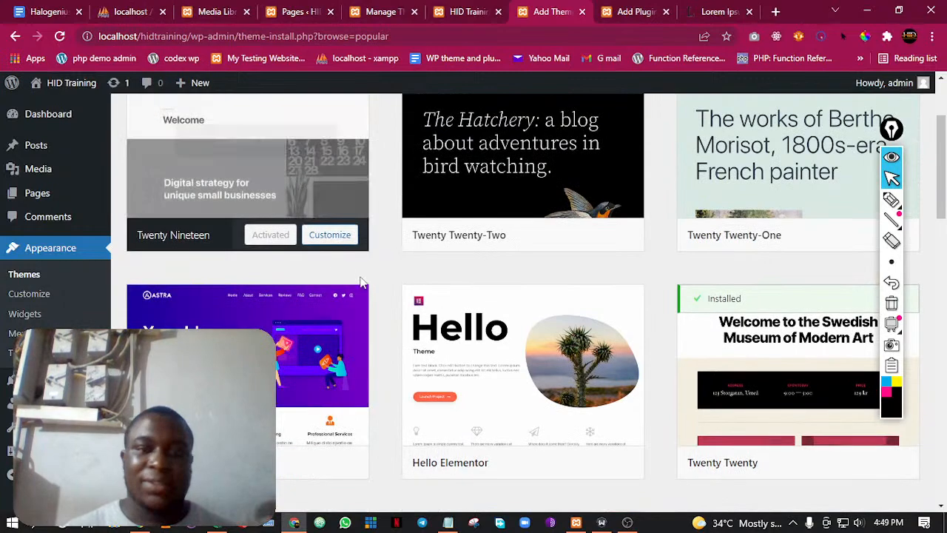
Browse further through the popular themes, from OceanWP and Neve to ChromeNews and Sydney, and return to the start of the list
scroll(382, 296, "down", 1)
scroll(377, 292, "down", 2)
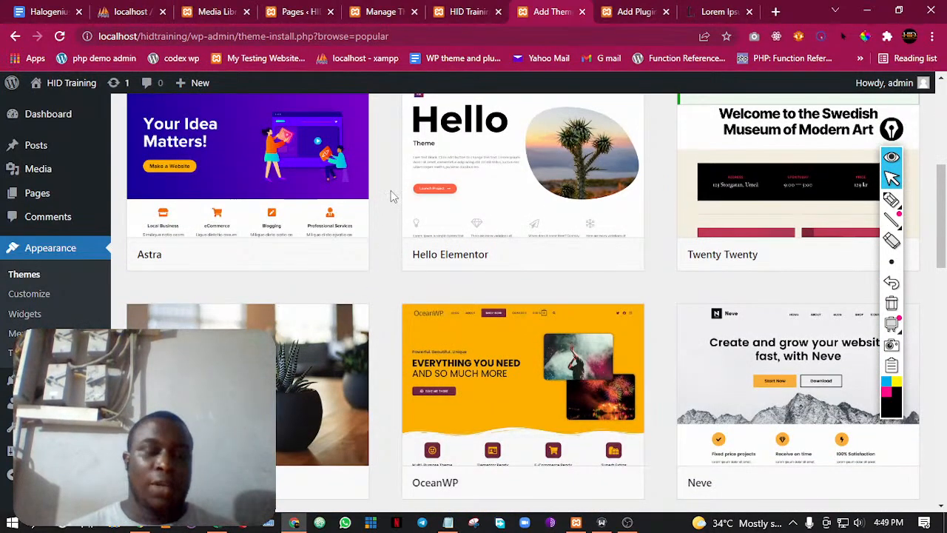
scroll(368, 200, "down", 2)
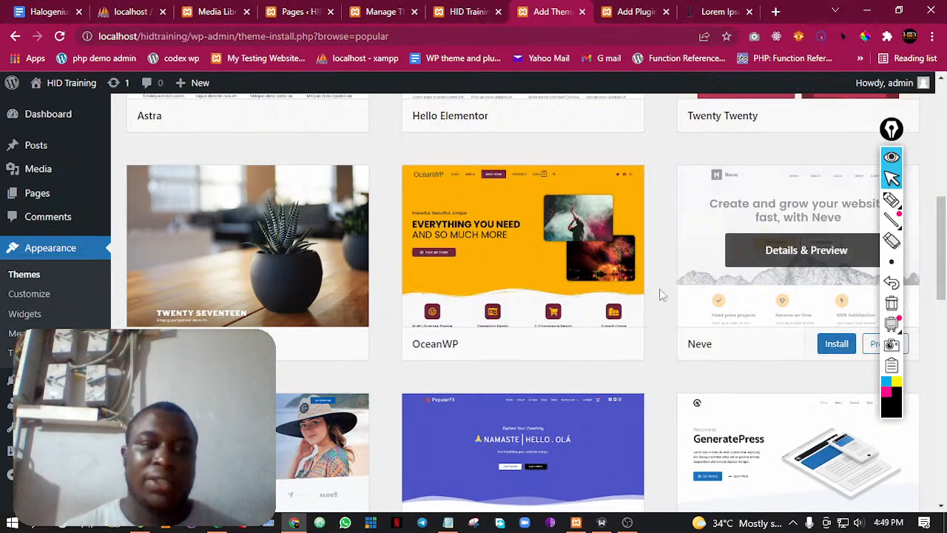
scroll(653, 232, "down", 5)
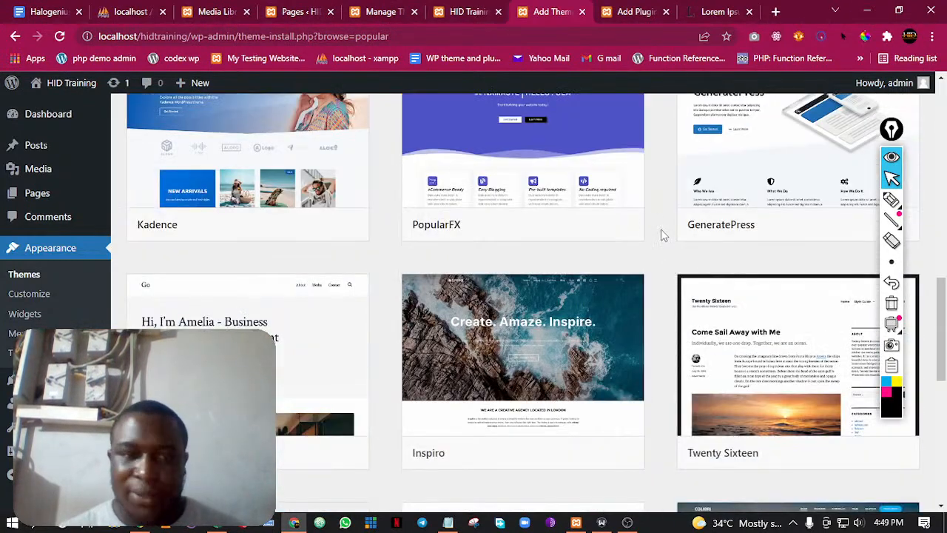
scroll(662, 235, "down", 3)
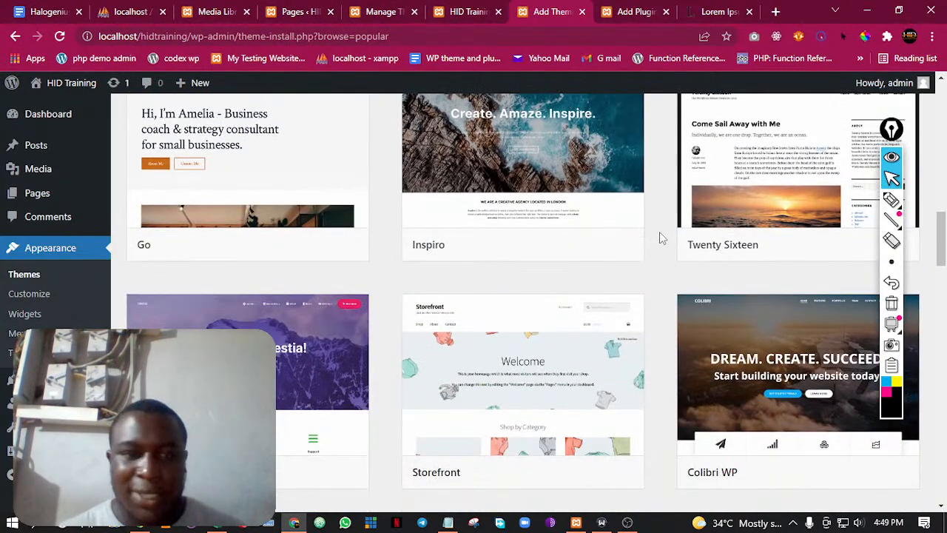
scroll(662, 236, "down", 3)
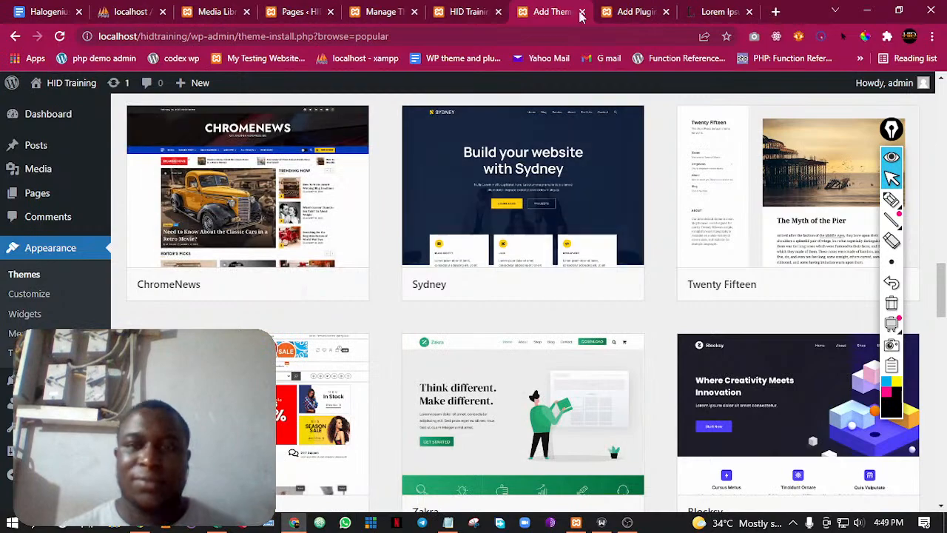
scroll(543, 191, "up", 1)
scroll(540, 181, "up", 10)
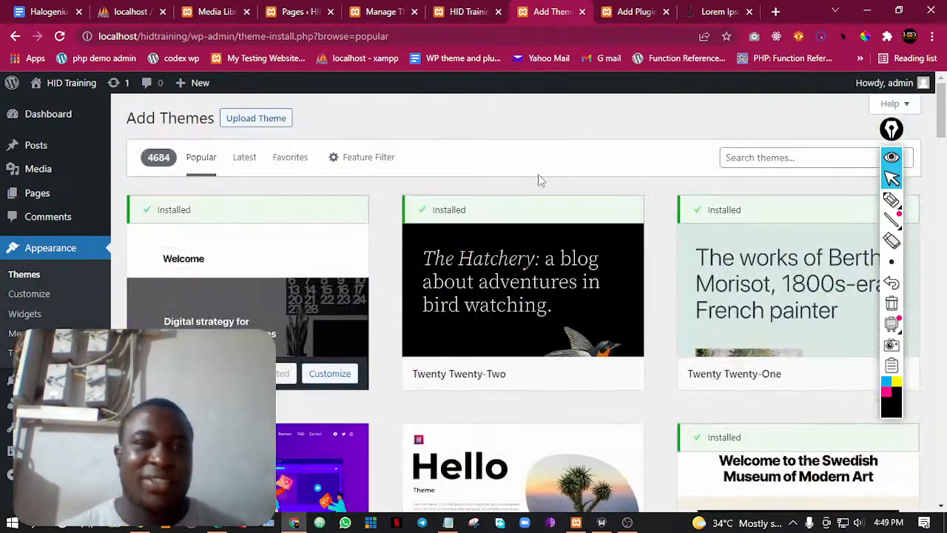
Close the Add Themes tab, look through the featured plugins and popular tags, and show the popular plugins
mouse_move(110, 194)
left_click(582, 12)
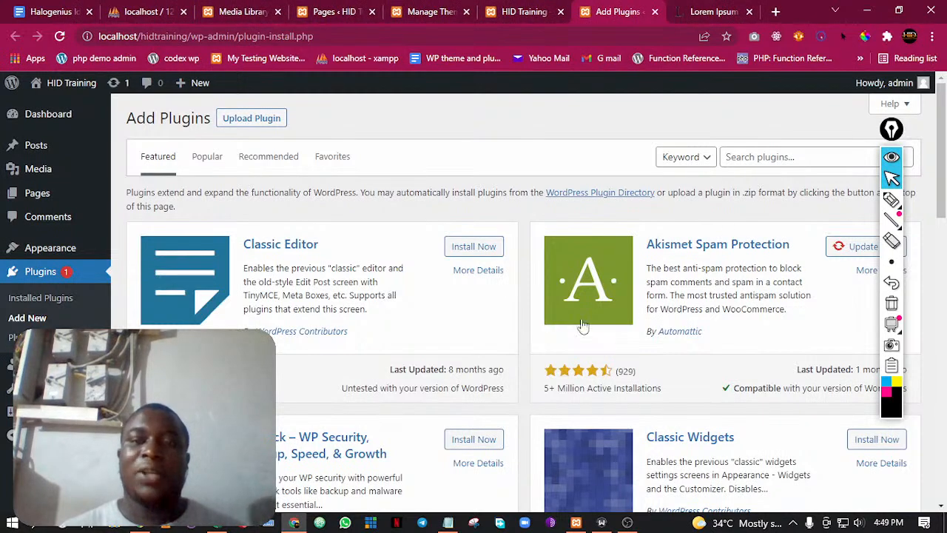
scroll(531, 313, "down", 2)
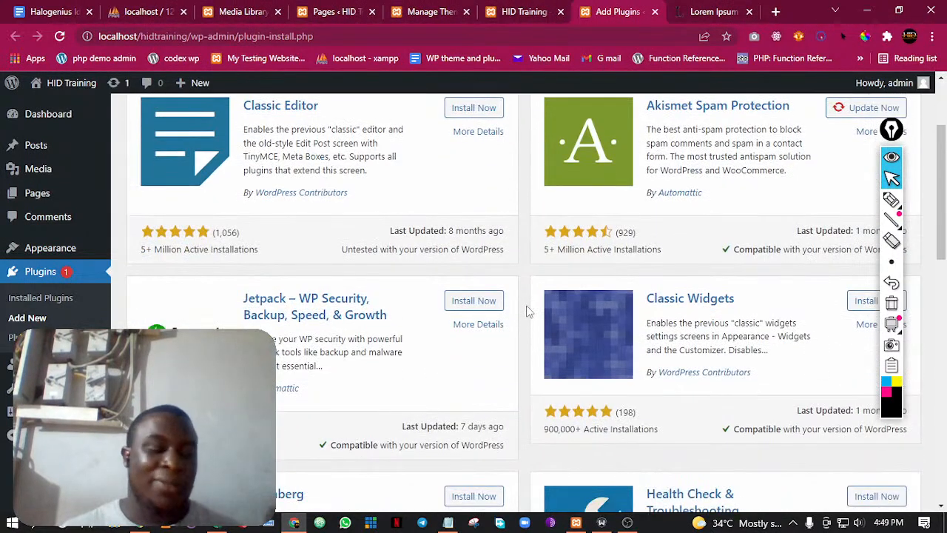
scroll(531, 320, "down", 10)
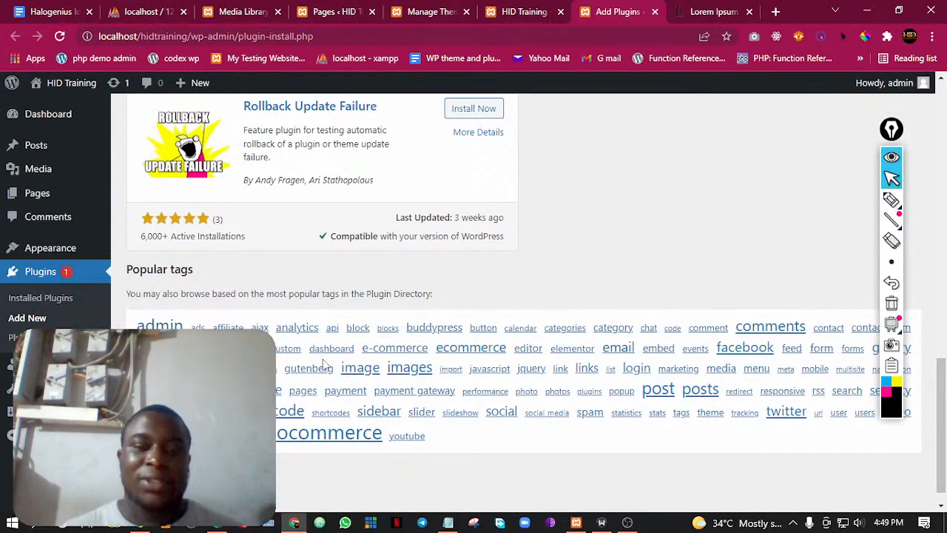
scroll(364, 343, "up", 15)
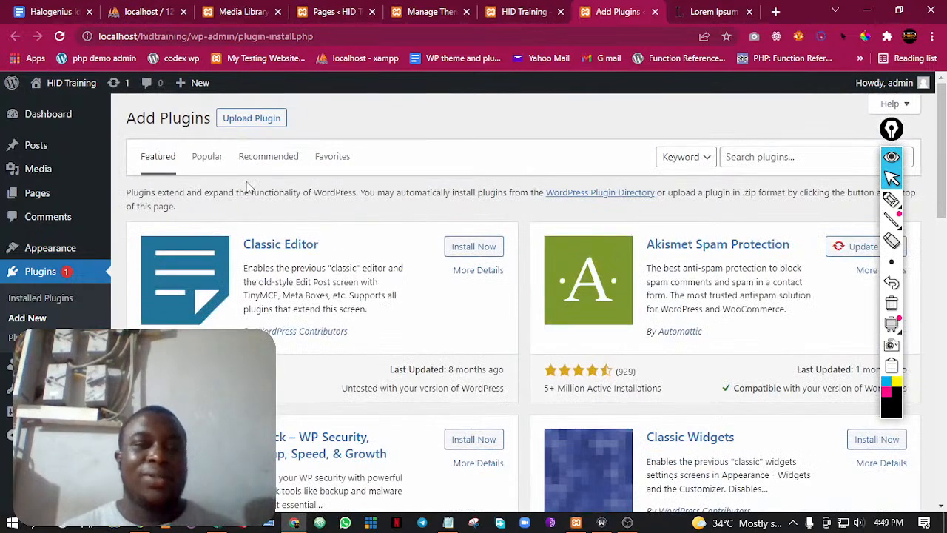
left_click(204, 163)
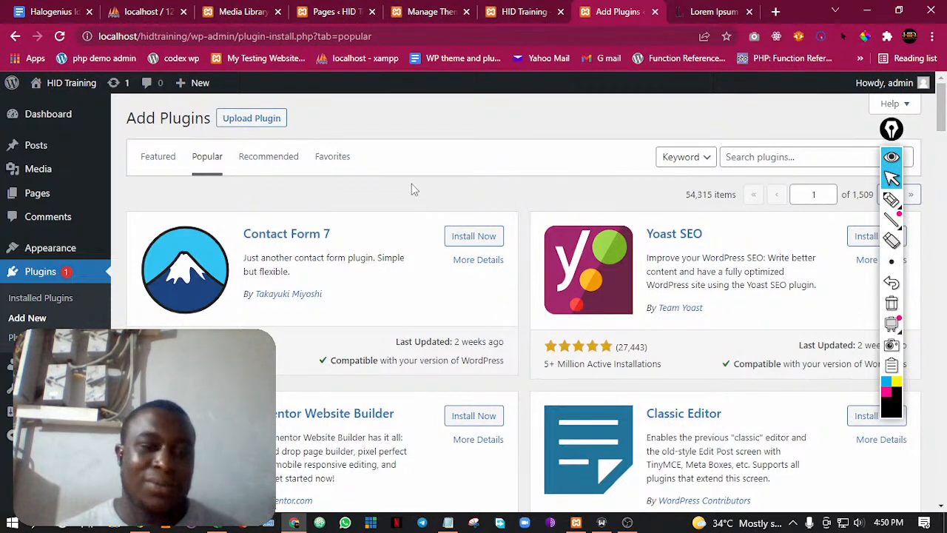
Sketch a contact form over the popular plugins with a heading bar, three label-and-field lines, a message box and a button, and encircle it
left_click(892, 200)
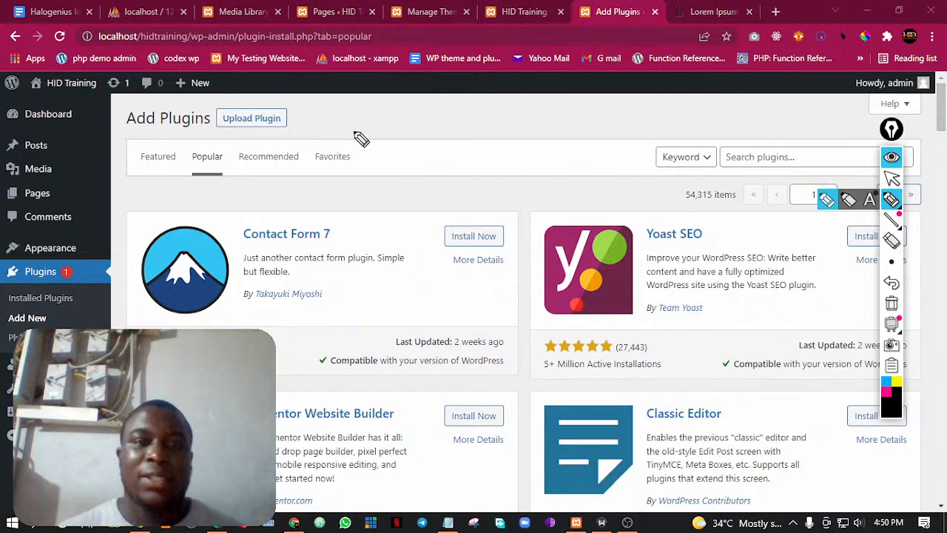
mouse_move(383, 126)
left_mouse_down()
mouse_move(567, 120)
mouse_move(409, 130)
left_mouse_up()
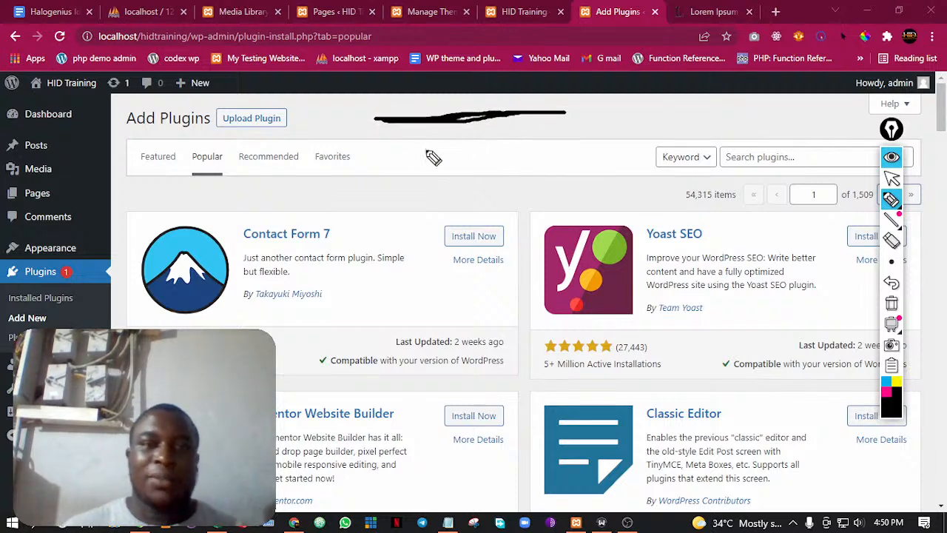
left_click_drag(299, 158, 531, 154)
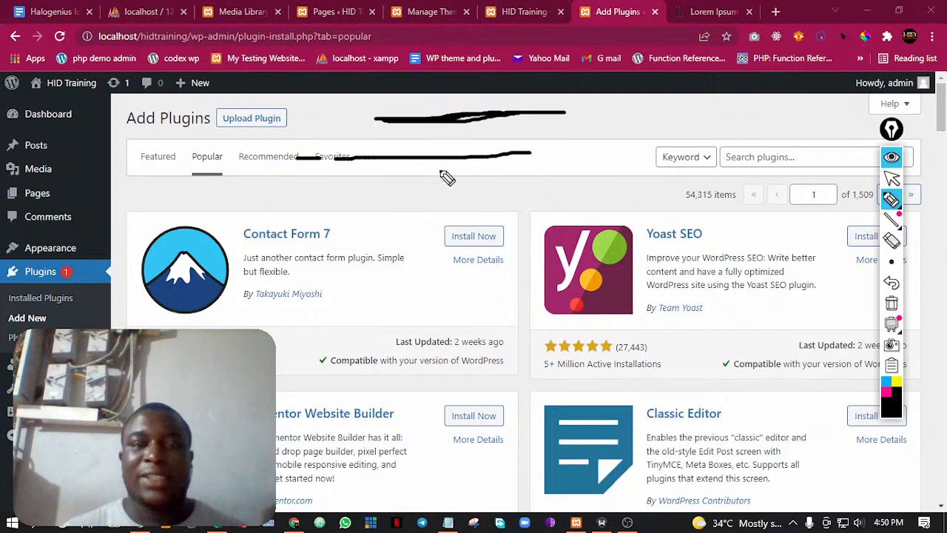
left_click_drag(296, 194, 524, 190)
left_click_drag(293, 231, 508, 218)
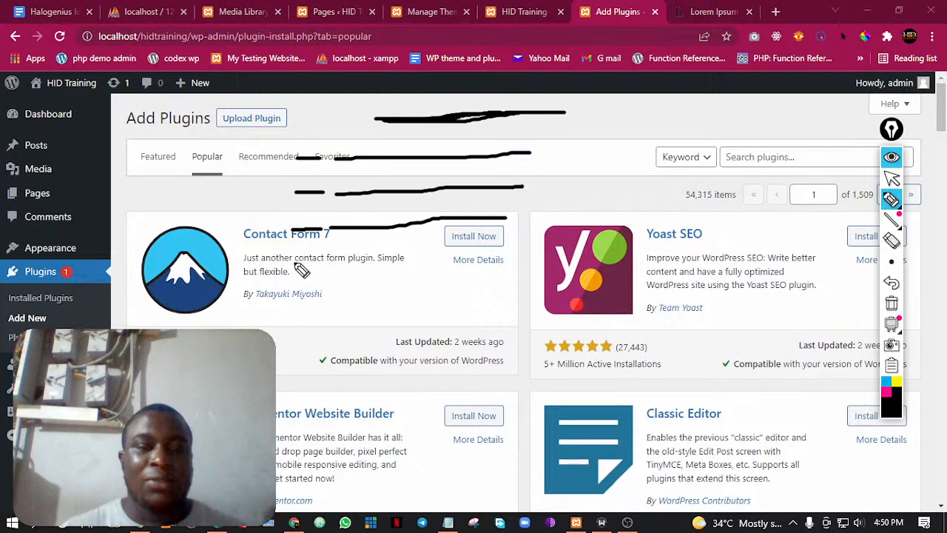
mouse_move(296, 261)
left_mouse_down()
mouse_move(453, 260)
mouse_move(497, 284)
mouse_move(494, 379)
mouse_move(341, 381)
mouse_move(328, 258)
left_mouse_up()
mouse_move(322, 408)
left_mouse_down()
mouse_move(376, 407)
mouse_move(376, 425)
mouse_move(326, 425)
mouse_move(307, 411)
mouse_move(334, 417)
left_mouse_up()
mouse_move(275, 144)
left_mouse_down()
mouse_move(334, 145)
mouse_move(564, 291)
mouse_move(337, 406)
mouse_move(291, 116)
left_mouse_up()
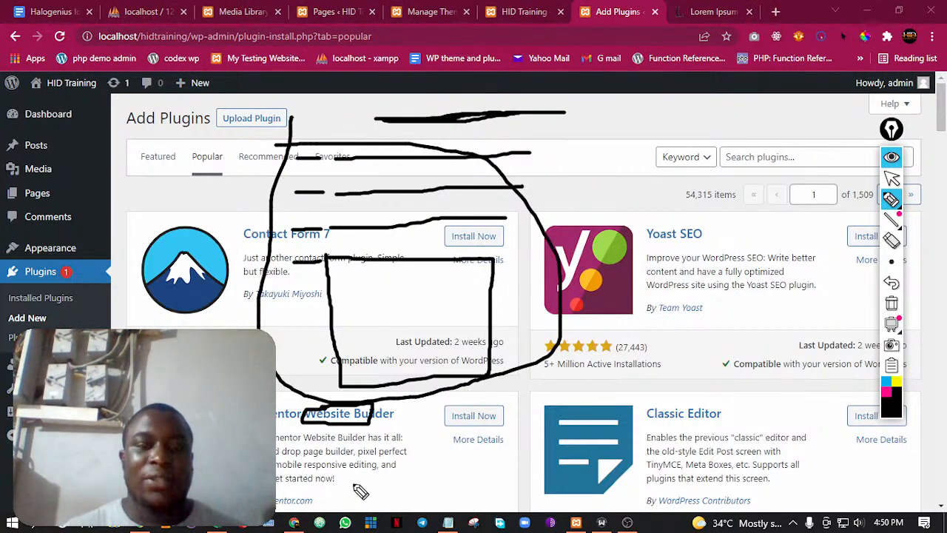
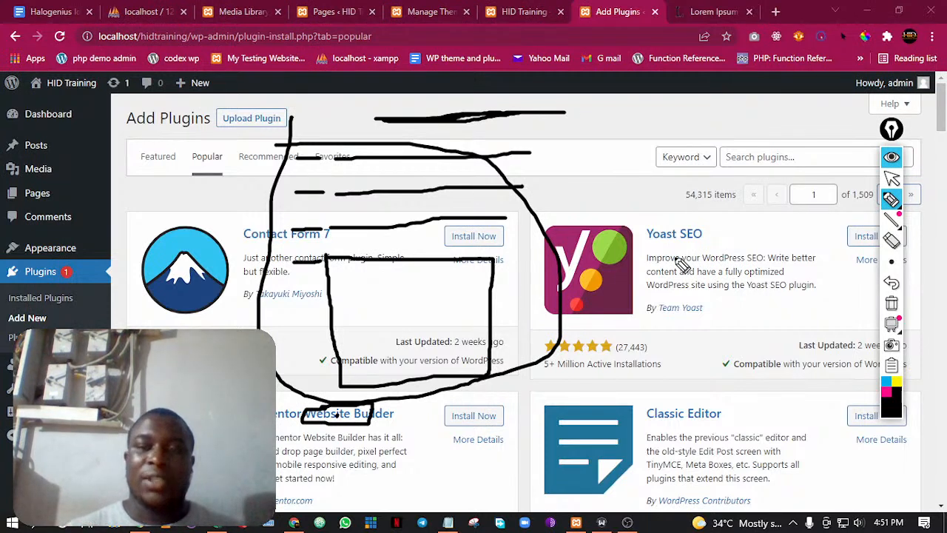
Erase the contact form sketch, return to the normal pointer and move the annotation toolbar slightly away from the plugin cards
scroll(725, 270, "up", 4)
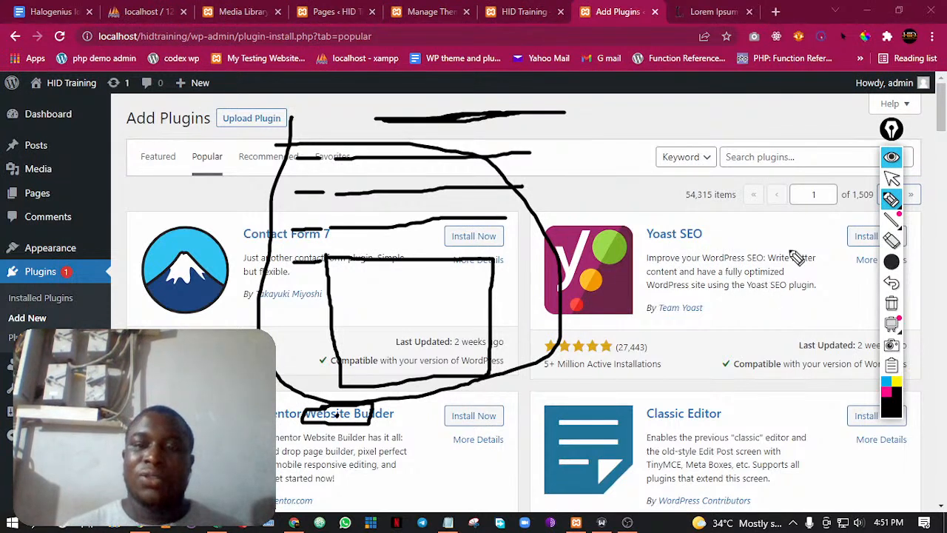
left_click(891, 240)
mouse_move(548, 124)
left_mouse_down()
mouse_move(408, 268)
mouse_move(321, 122)
mouse_move(355, 471)
left_mouse_up()
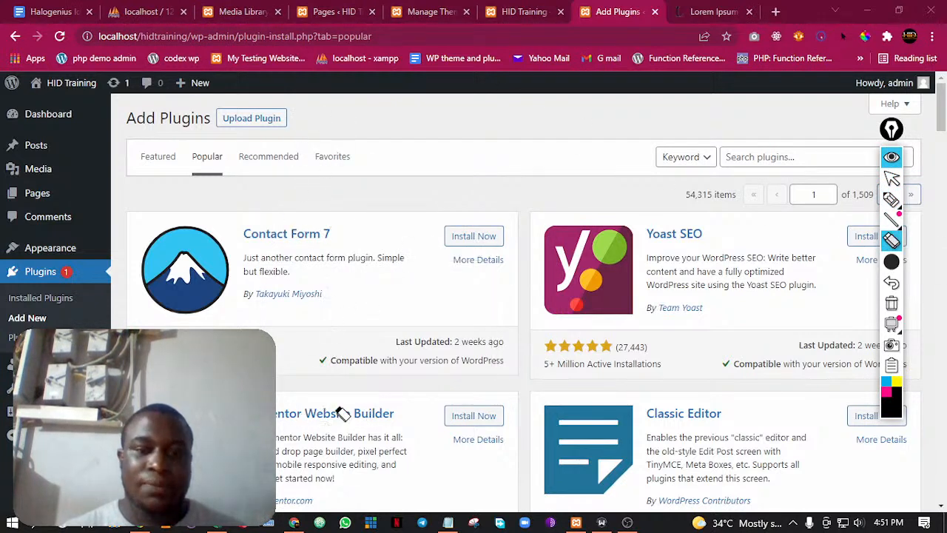
left_click(893, 180)
scroll(841, 207, "down", 5)
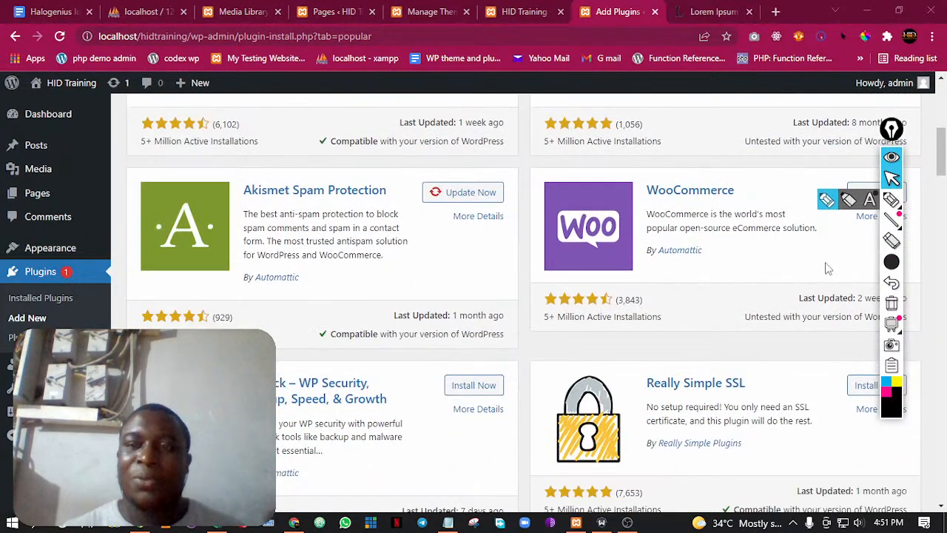
left_click_drag(891, 130, 908, 127)
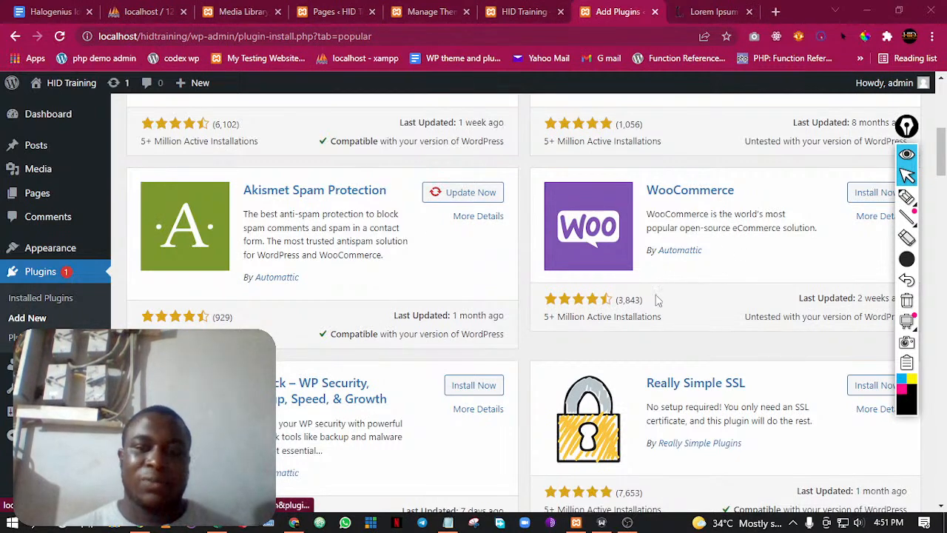
Browse the popular plugins from Akismet and WooCommerce through Jetpack, WPForms and Wordfence to All-in-One WP Migration and UpdraftPlus
scroll(731, 249, "down", 3)
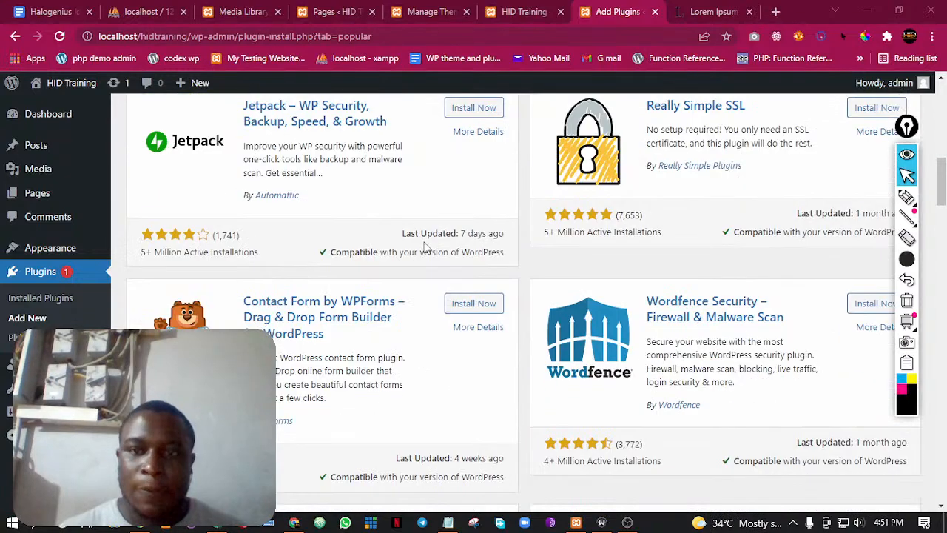
scroll(725, 222, "up", 2)
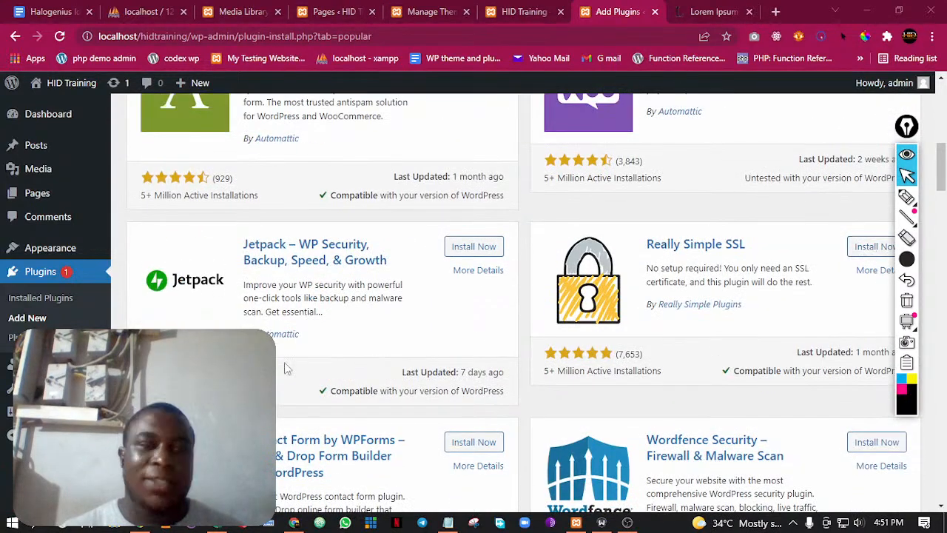
scroll(419, 280, "down", 3)
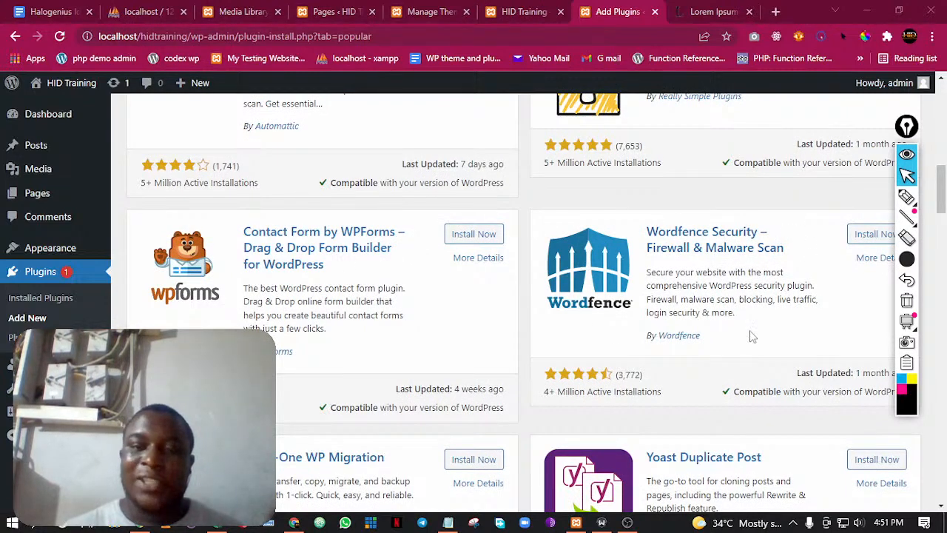
scroll(681, 310, "down", 3)
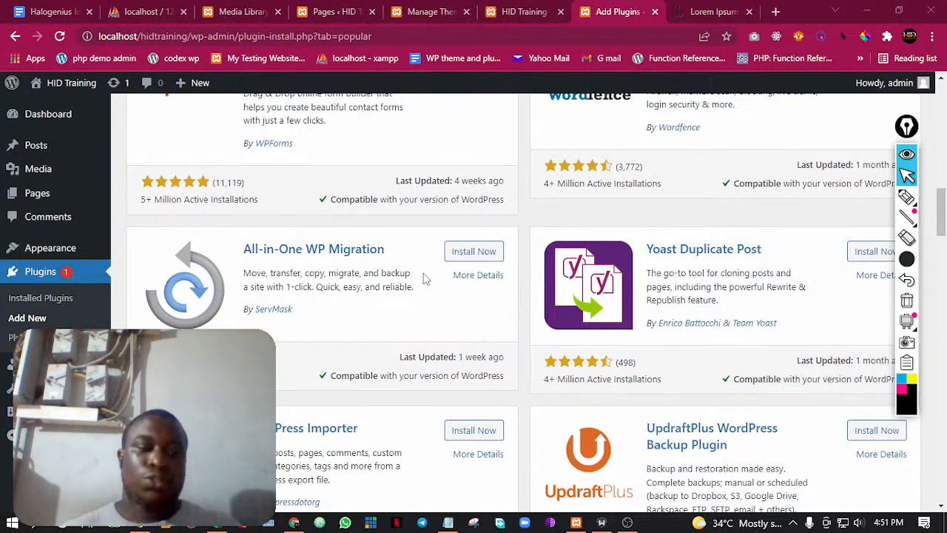
scroll(444, 278, "down", 1)
scroll(444, 214, "up", 9)
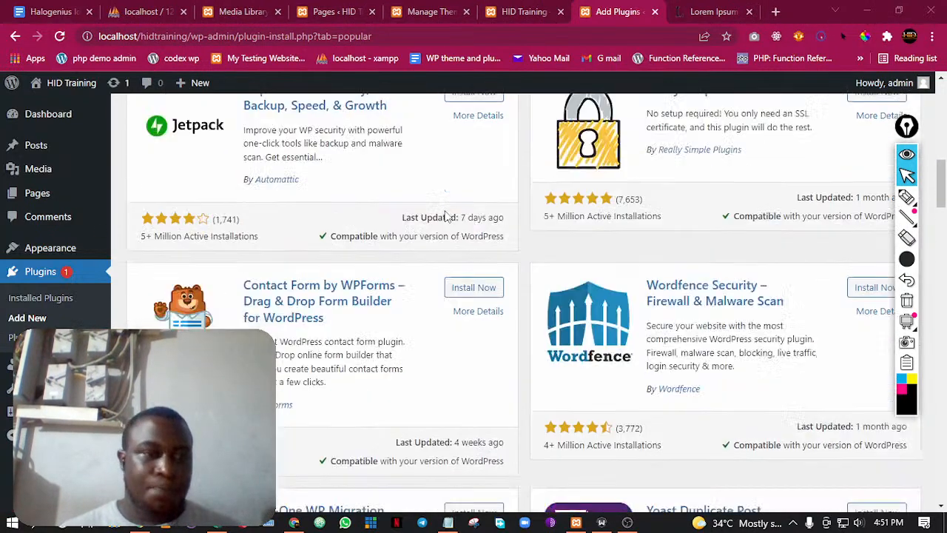
scroll(422, 215, "down", 5)
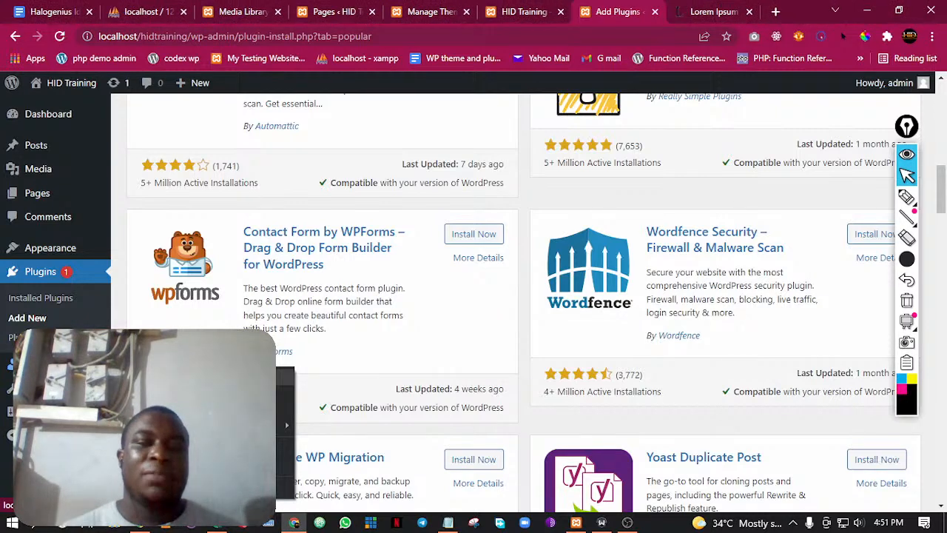
Show the site's Users page in a new browser tab, and open the General Settings from there
left_click(104, 377)
left_click(611, 6)
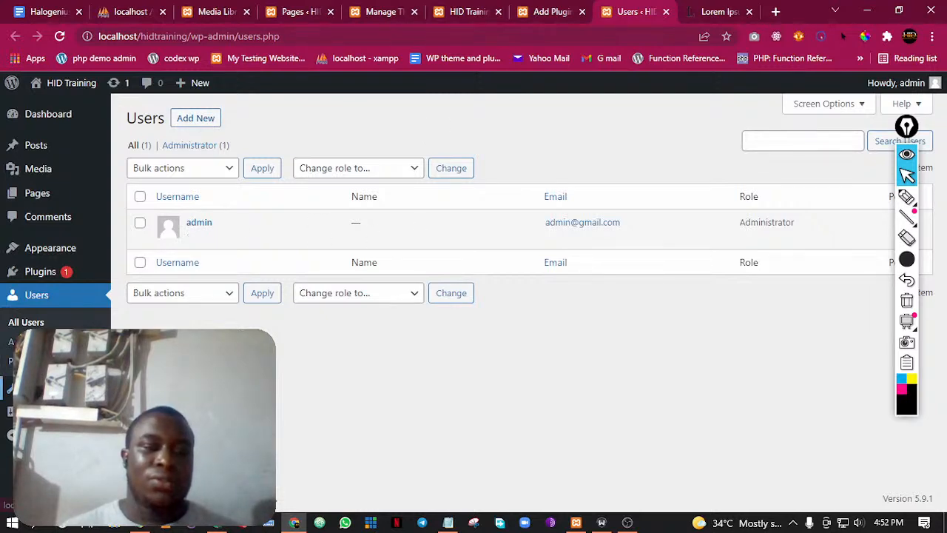
left_click(295, 524)
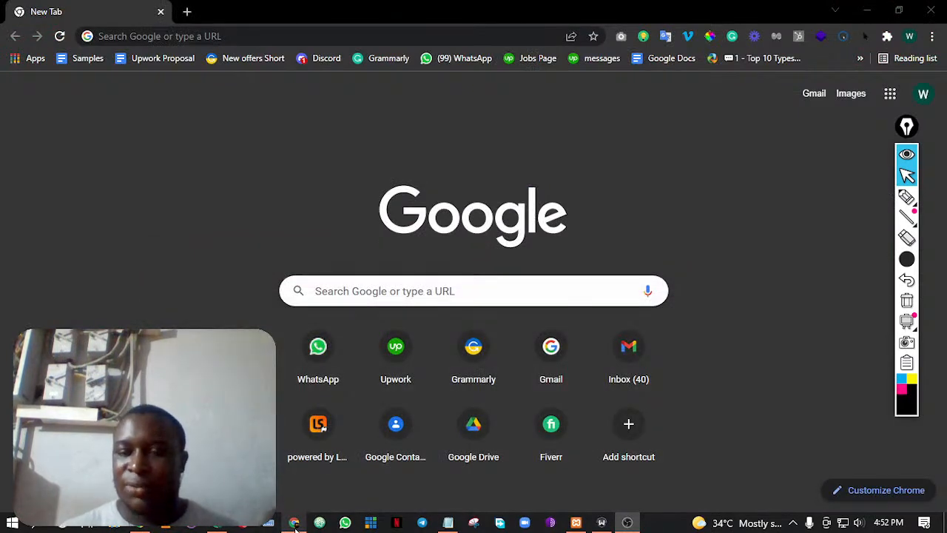
left_click(294, 524)
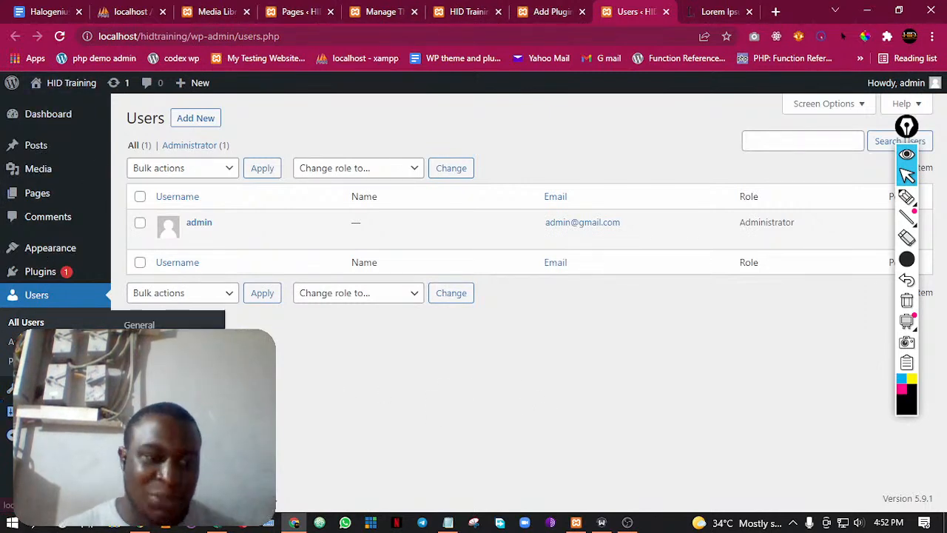
mouse_move(42, 411)
left_click(139, 324)
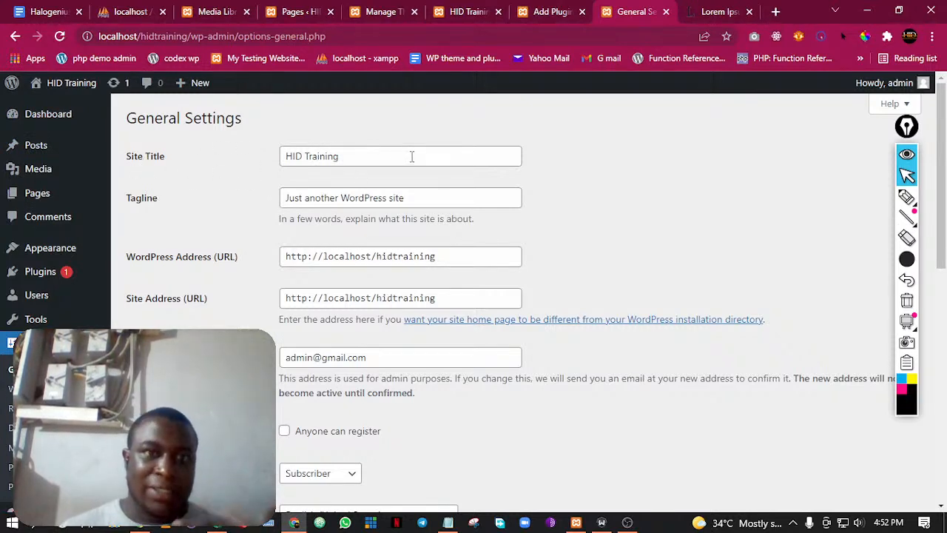
Go through the site title, tagline, WordPress address, site address and administration email fields in the General Settings
left_click(351, 157)
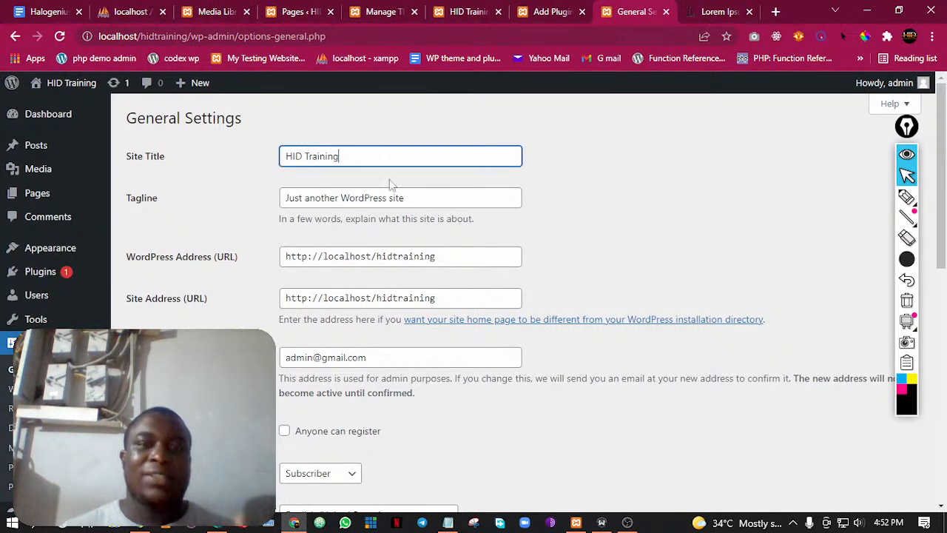
left_click(427, 194)
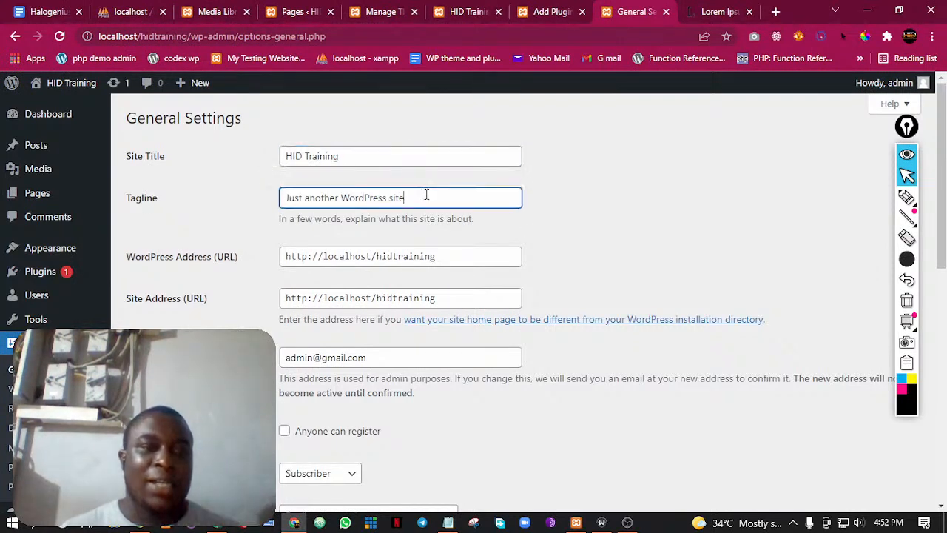
left_click(465, 262)
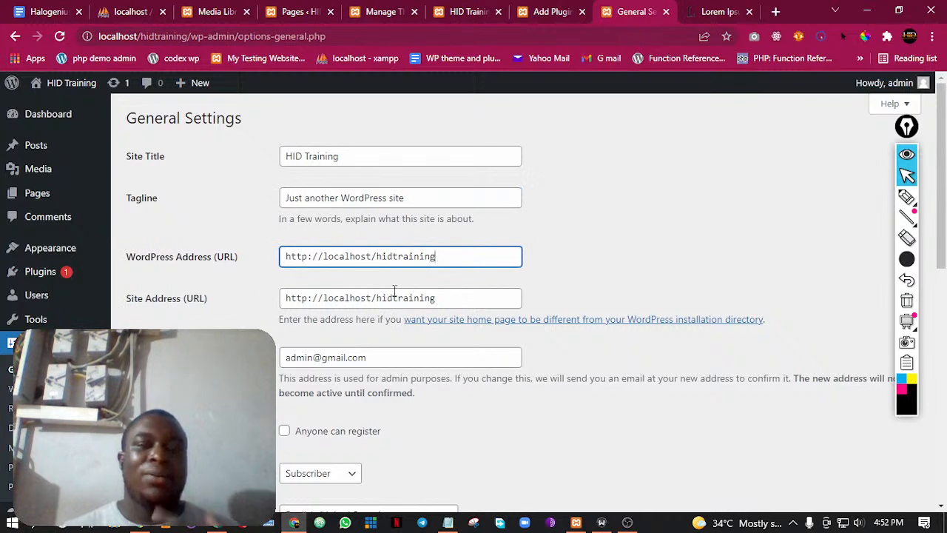
left_click(447, 295)
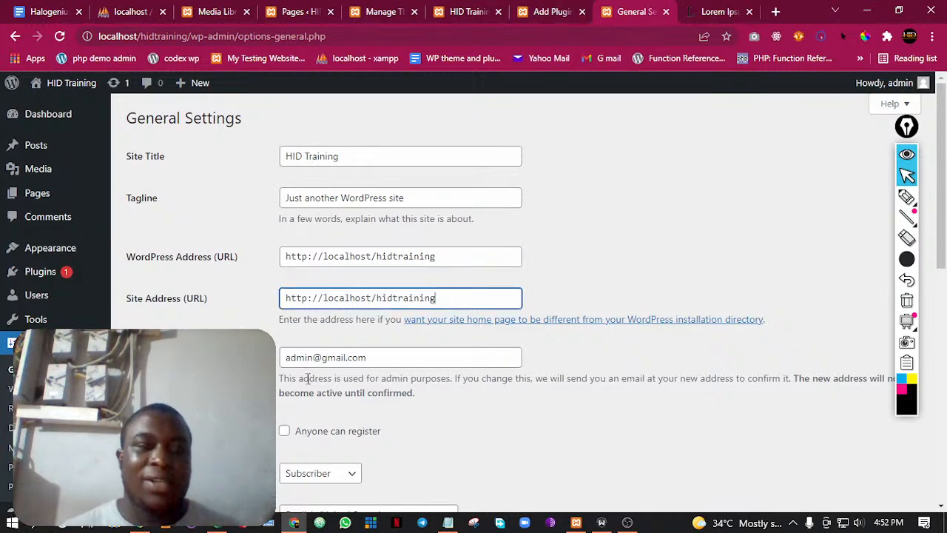
left_click(395, 361)
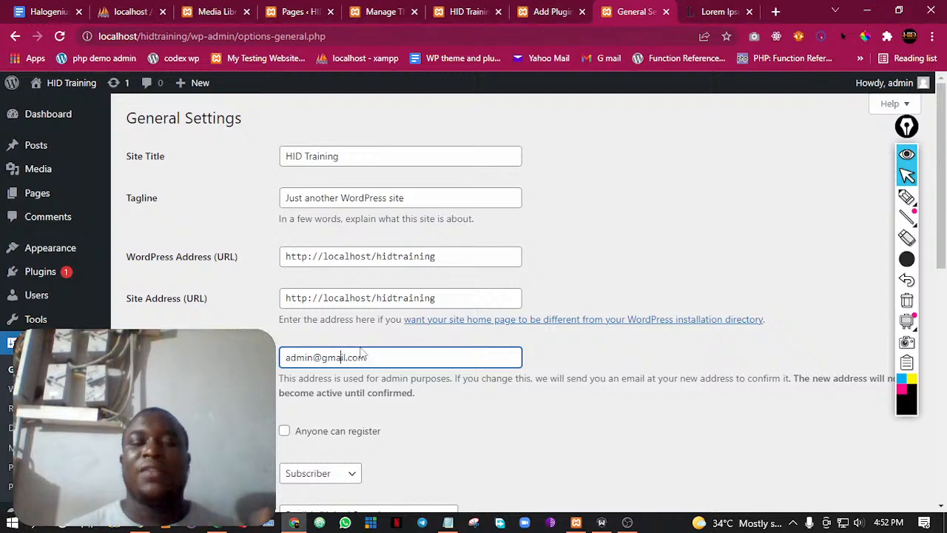
left_click_drag(372, 359, 286, 358)
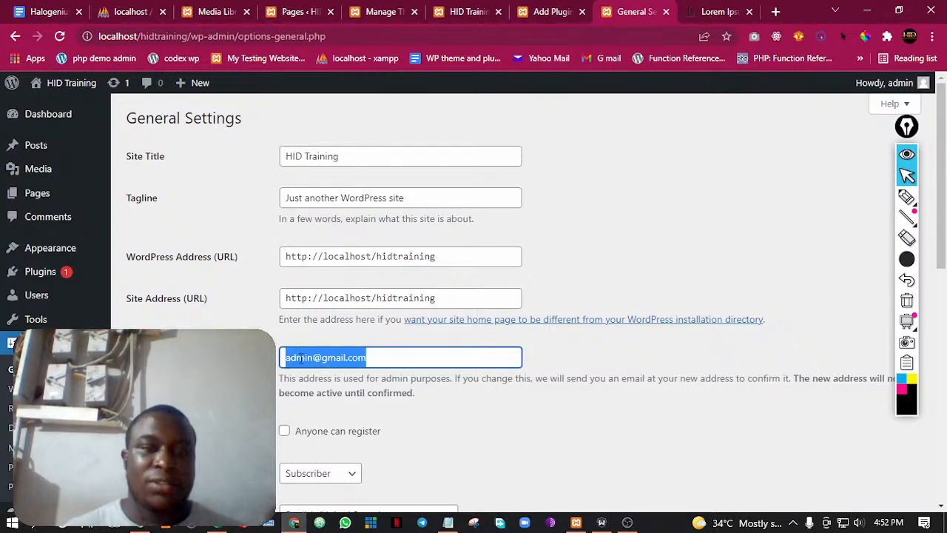
left_click(301, 358)
Set the site's timezone to Lagos in the General Settings
scroll(259, 309, "down", 2)
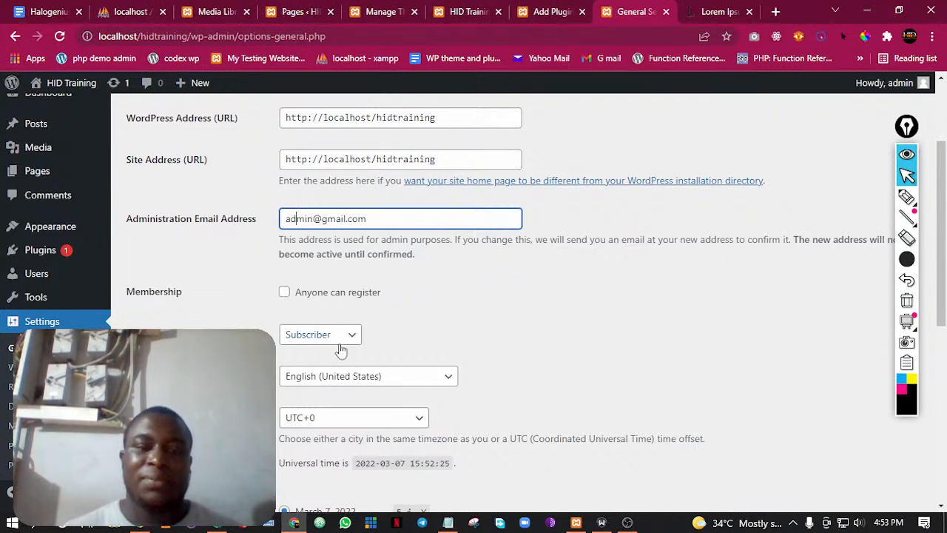
scroll(334, 368, "down", 2)
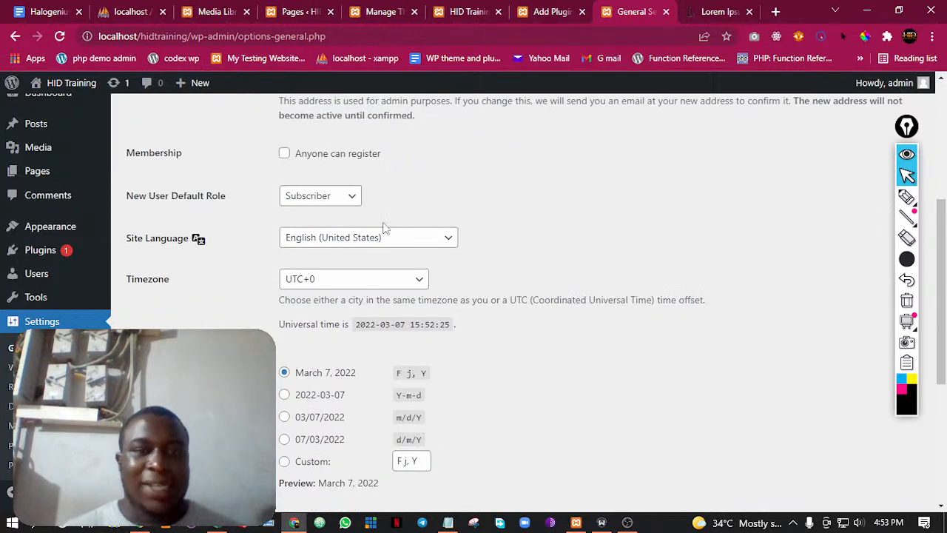
left_click(370, 286)
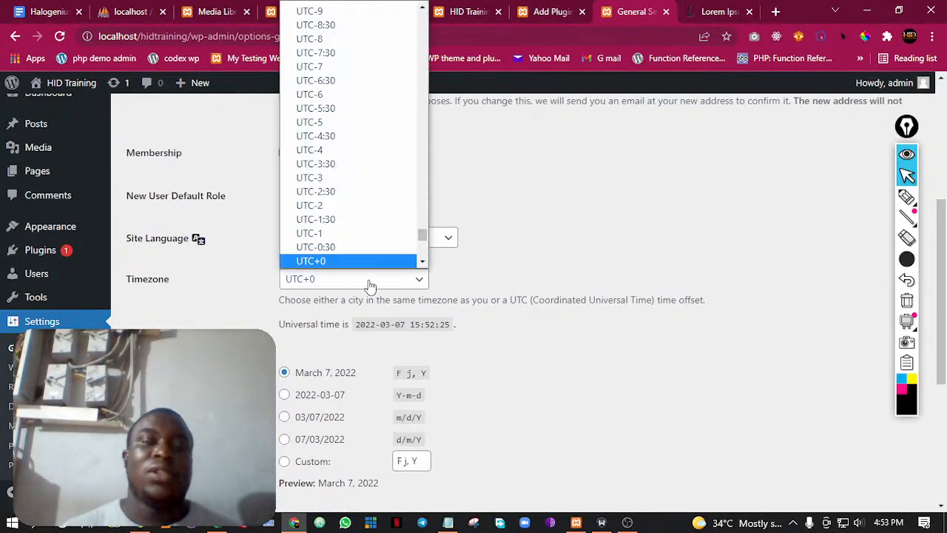
scroll(345, 134, "up", 5)
scroll(347, 134, "down", 3)
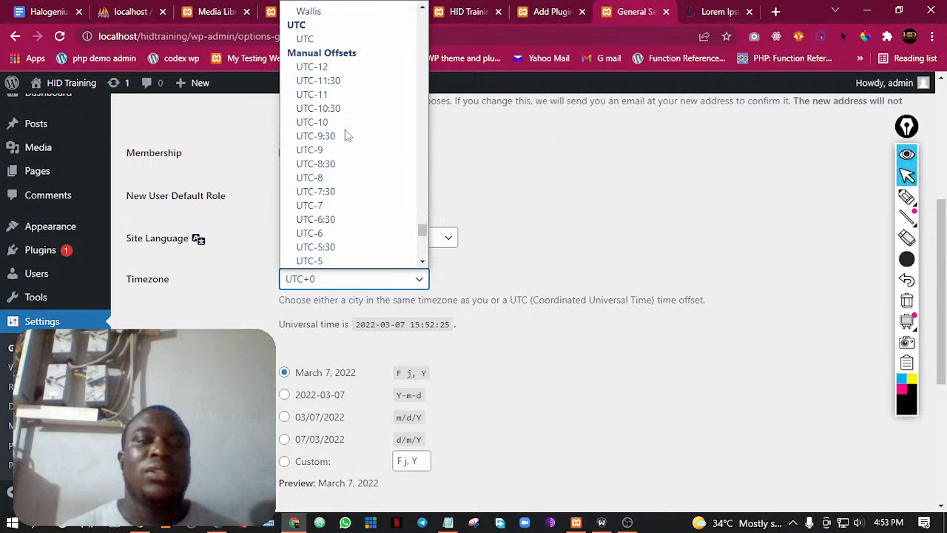
scroll(326, 160, "up", 6)
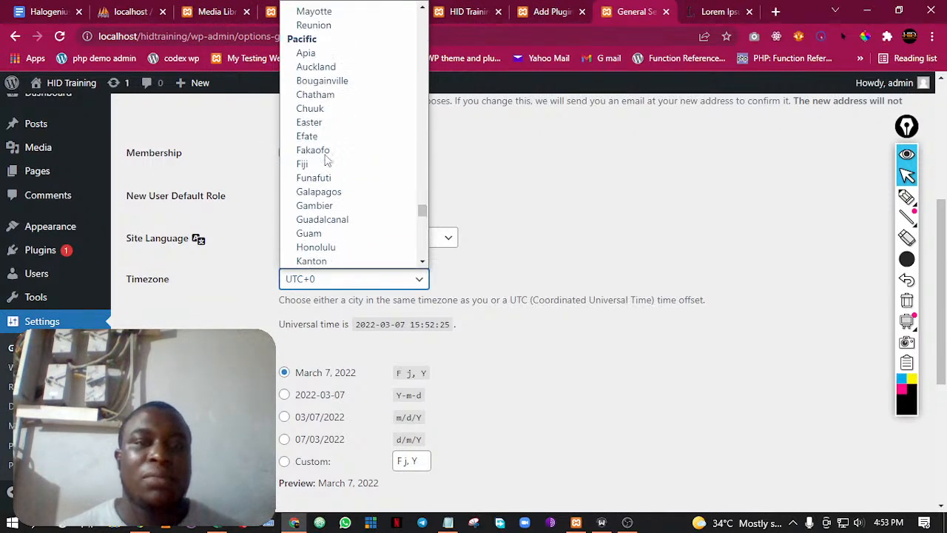
scroll(324, 161, "up", 15)
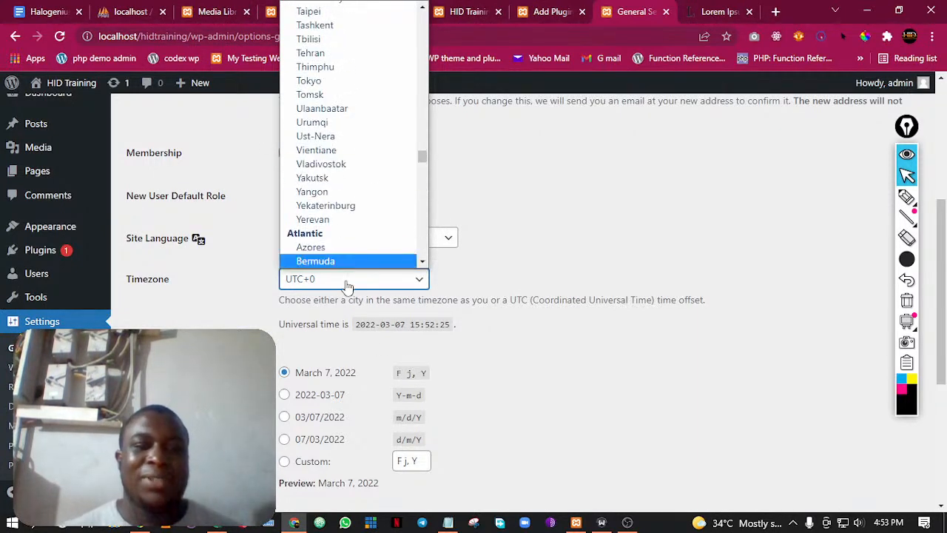
type("lagos")
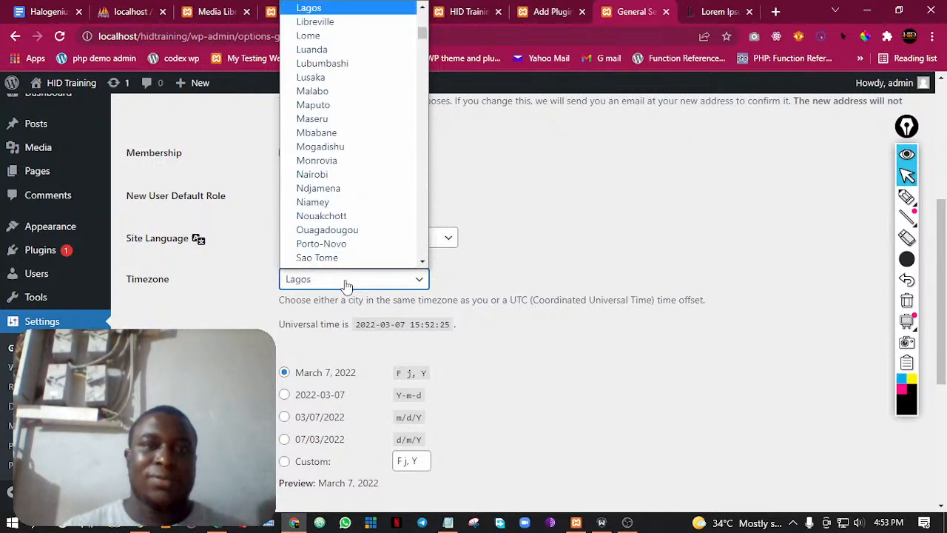
scroll(367, 38, "up", 4)
scroll(373, 98, "down", 2)
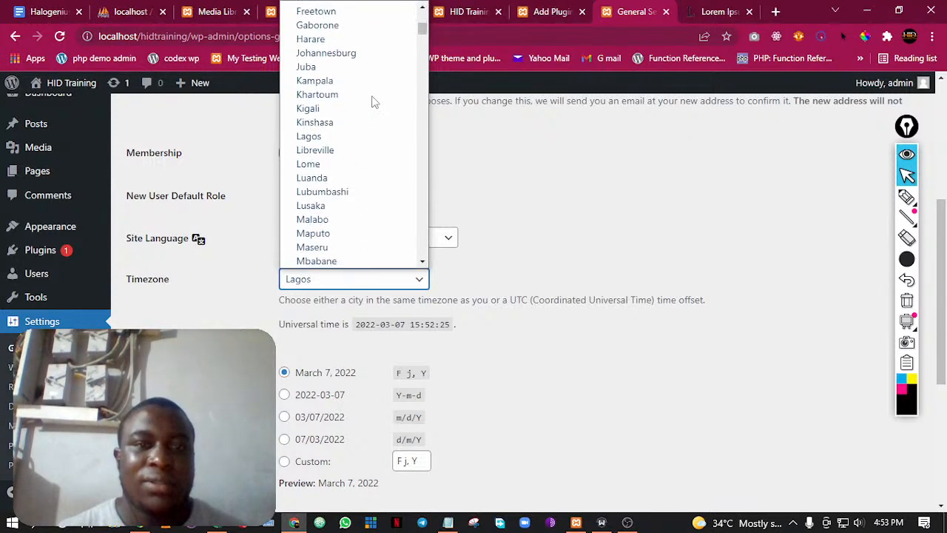
scroll(363, 96, "down", 2)
scroll(348, 41, "down", 2)
scroll(335, 67, "up", 3)
scroll(336, 68, "up", 1)
scroll(334, 69, "up", 5)
scroll(311, 74, "down", 3)
left_click(321, 136)
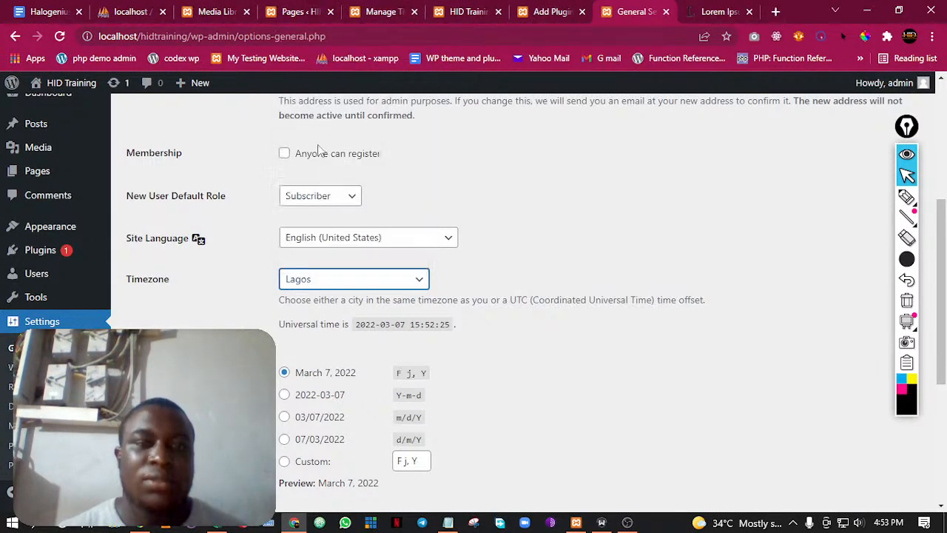
left_click(585, 298)
Look over the date and time formats, save the General Settings and review the page again
scroll(444, 348, "down", 1)
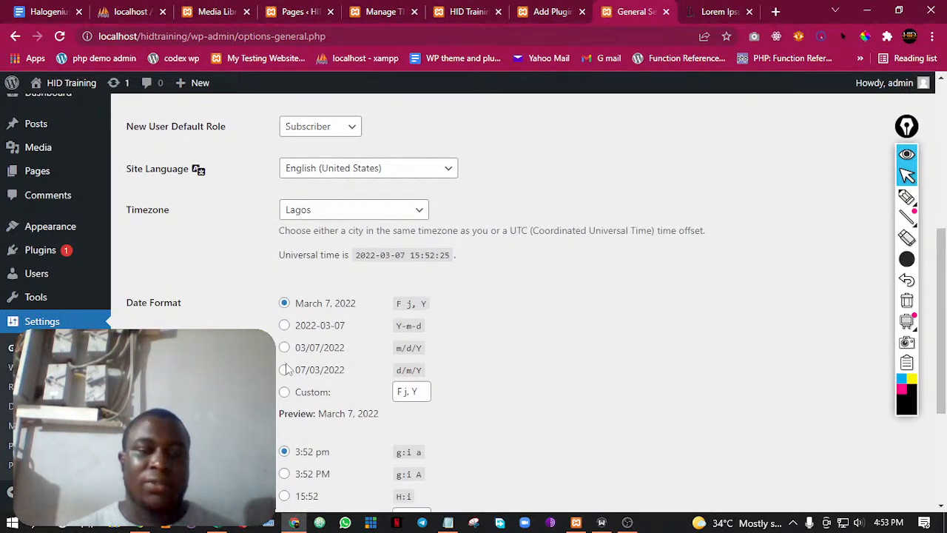
scroll(300, 357, "down", 3)
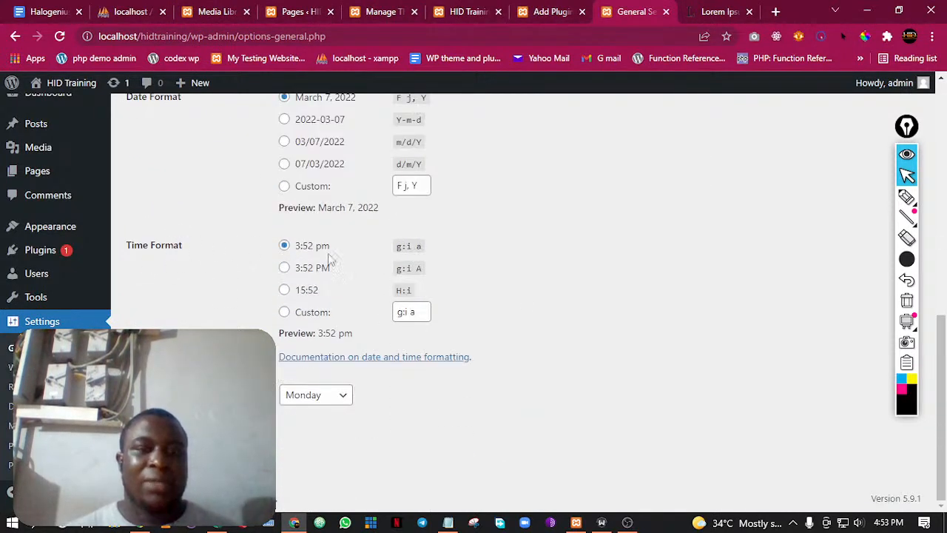
left_click(255, 506)
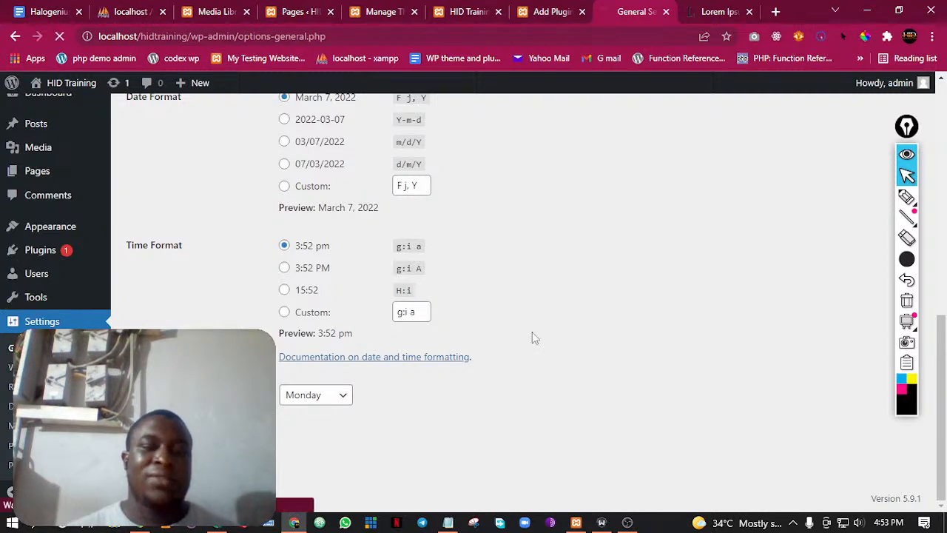
scroll(500, 247, "up", 4)
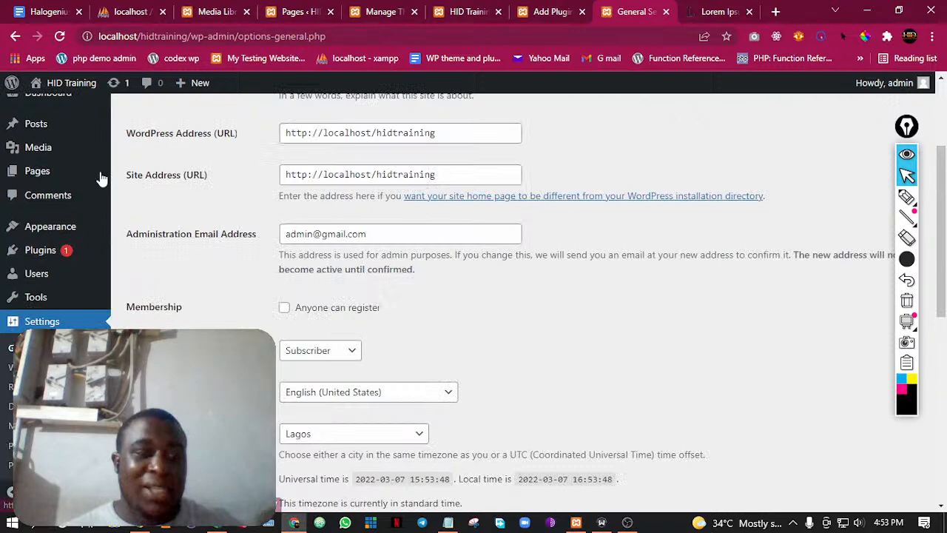
scroll(252, 195, "up", 2)
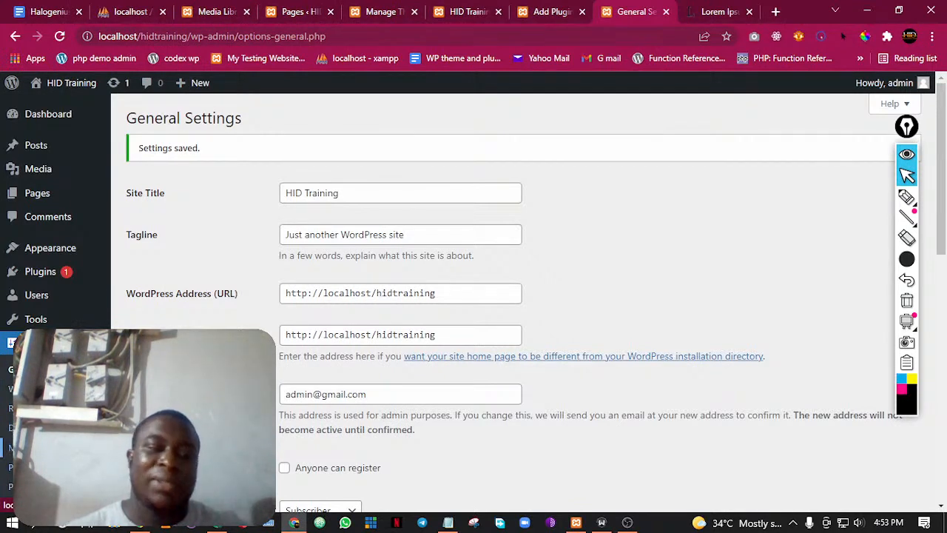
scroll(518, 296, "down", 2)
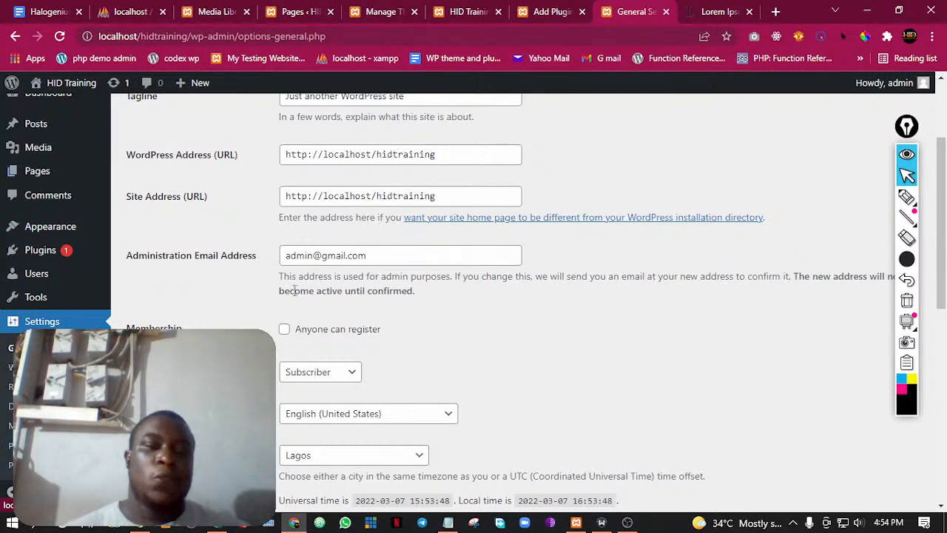
Switch to the Google Docs class outline and highlight the item about installing all necessary plugins for this site use case
scroll(291, 287, "up", 3)
scroll(312, 285, "down", 1)
scroll(100, 247, "up", 1)
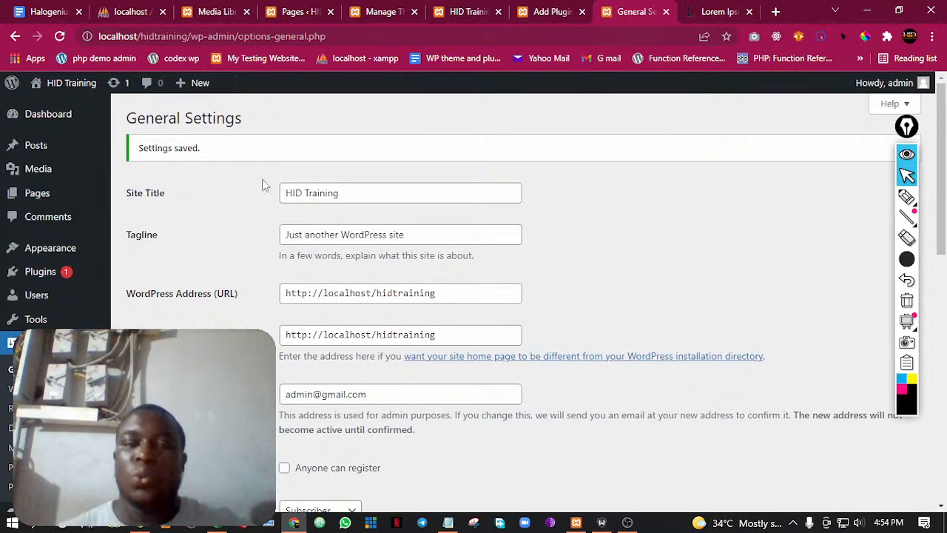
left_click(54, 9)
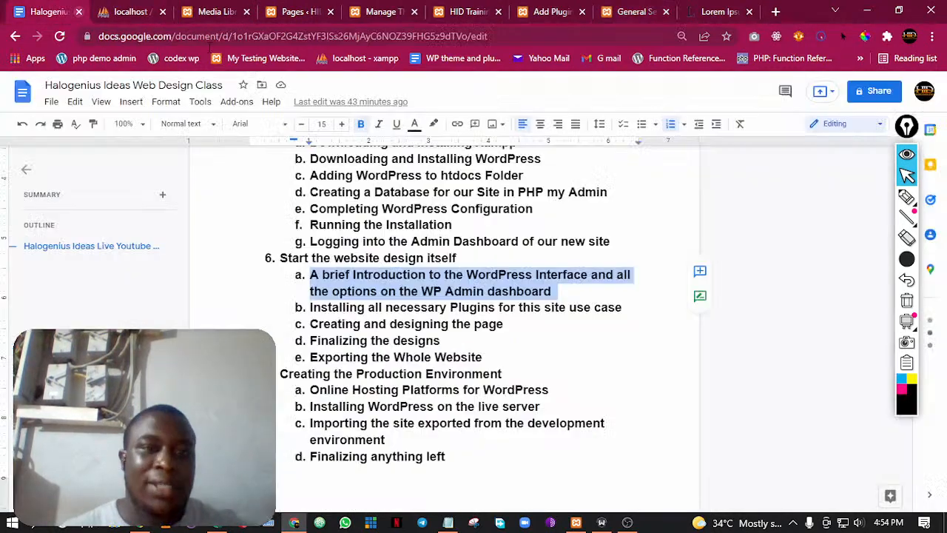
left_click(405, 274)
left_click_drag(310, 308, 607, 305)
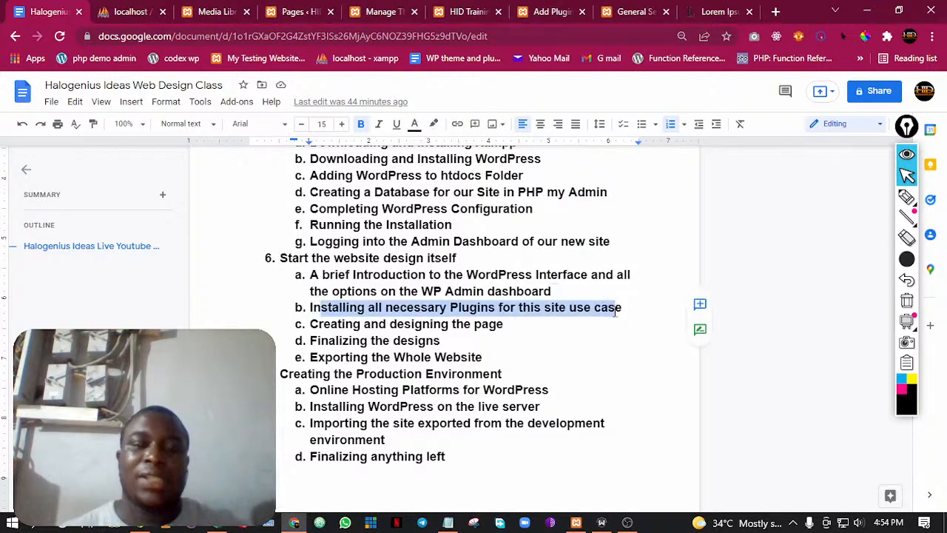
left_click(614, 311)
Close the Media Library, Pages, Manage Themes and site front-page browser tabs, and reload the phpMyAdmin database page
left_click(707, 9)
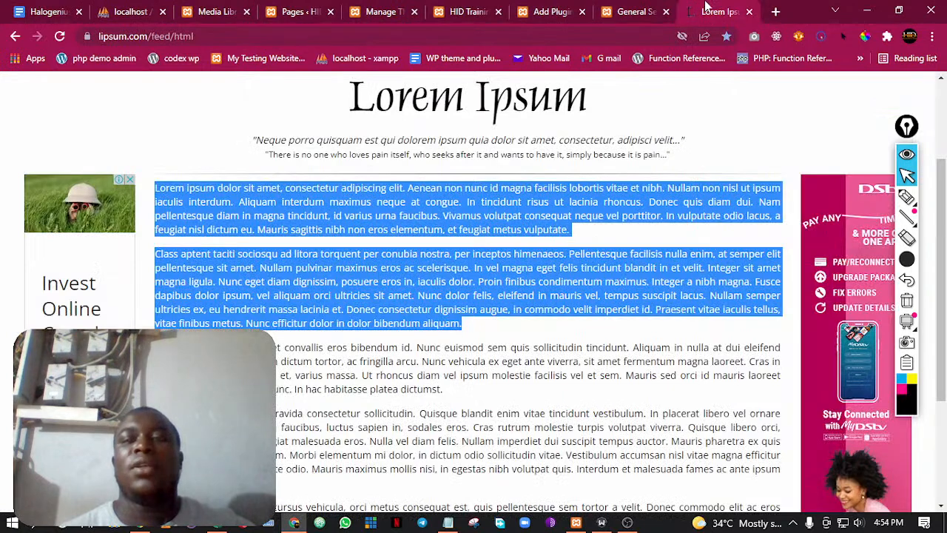
left_click(140, 10)
left_click(222, 11)
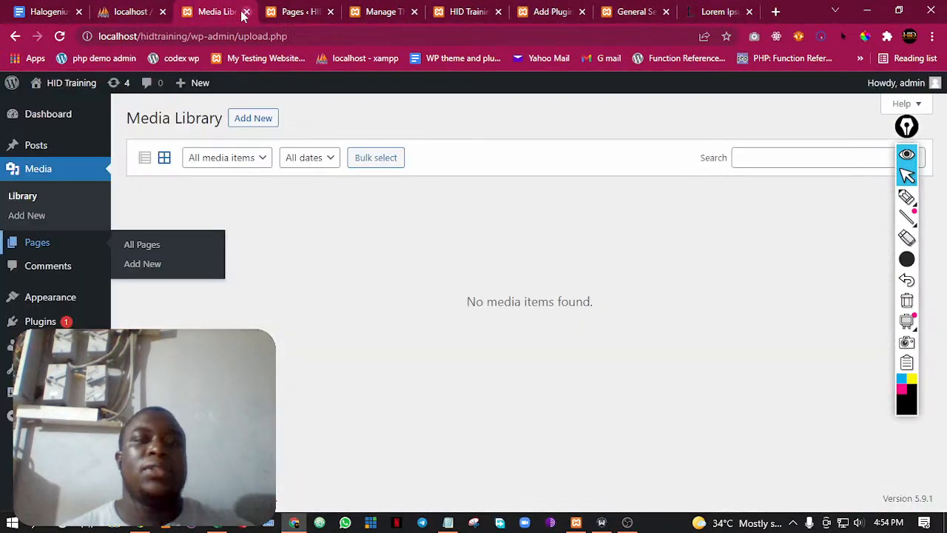
left_click(246, 12)
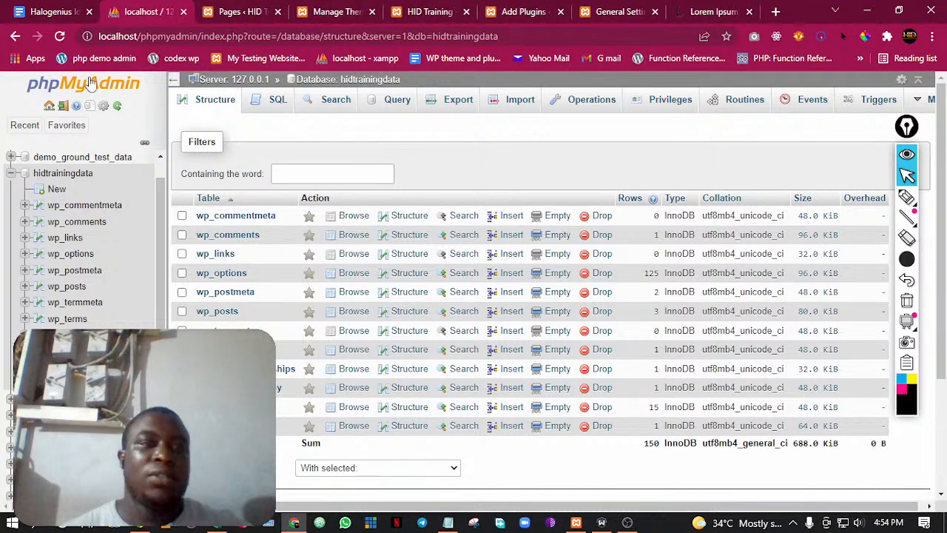
left_click(60, 36)
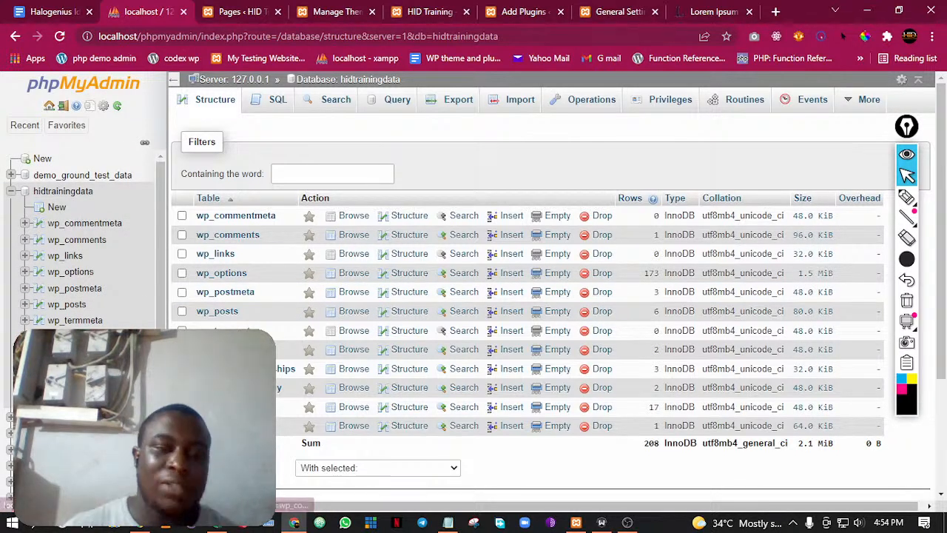
left_click(244, 11)
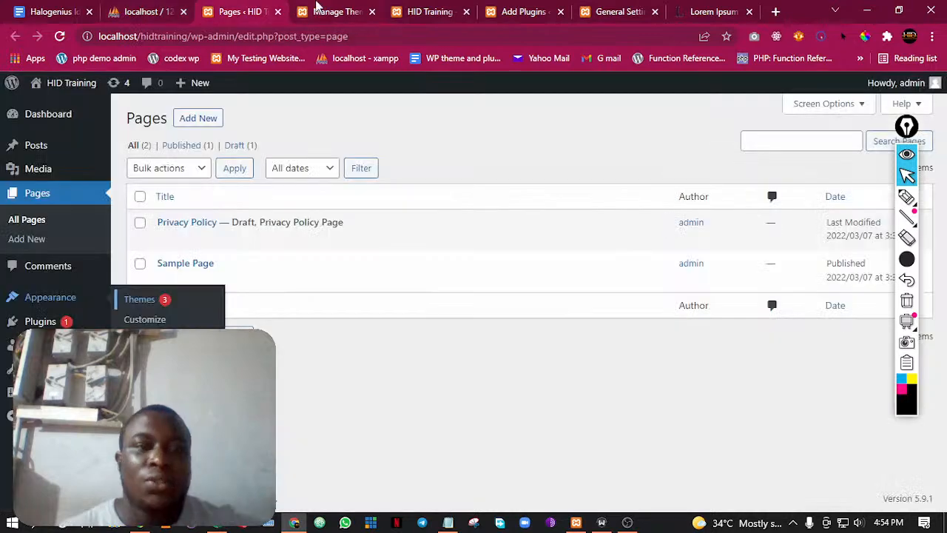
left_click(279, 12)
left_click(279, 13)
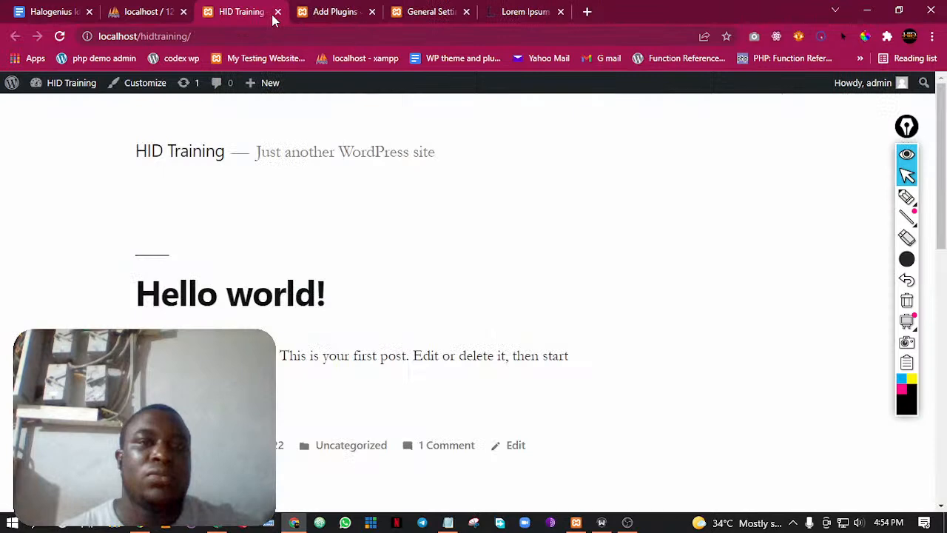
left_click(278, 12)
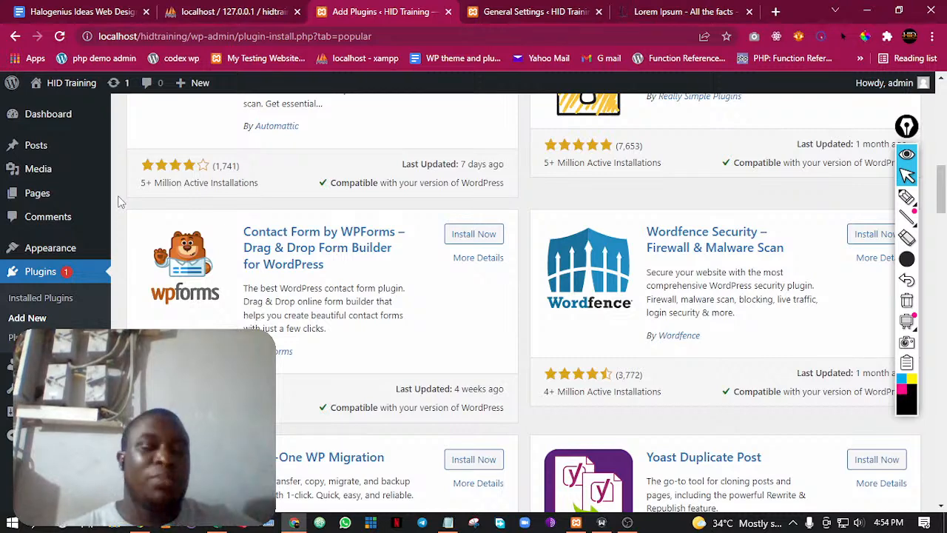
Start a new WordPress page in a separate browser tab and switch to its editor
mouse_move(194, 84)
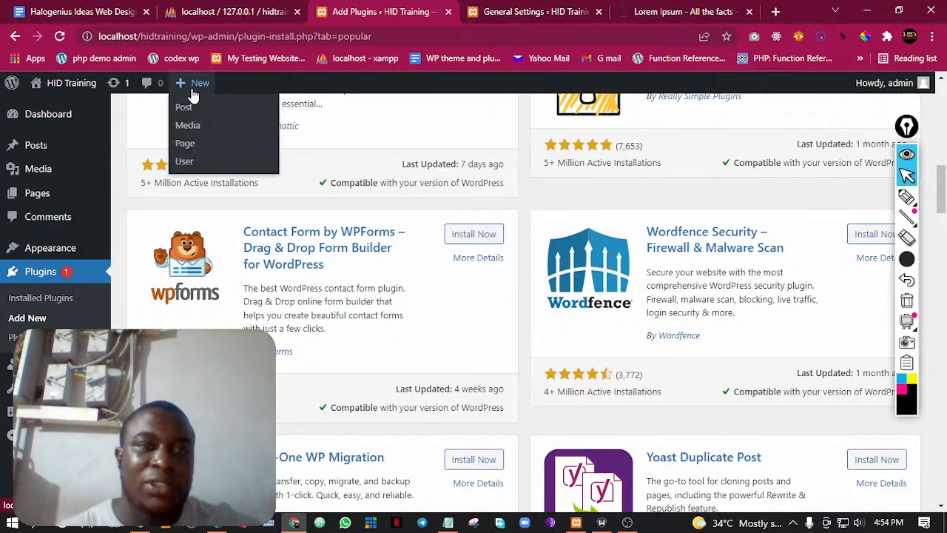
right_click(190, 144)
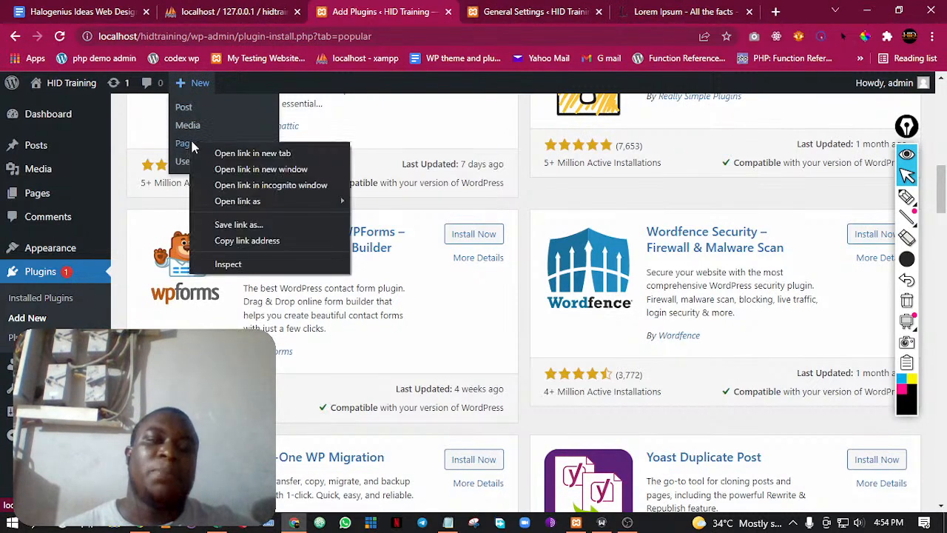
left_click(193, 152)
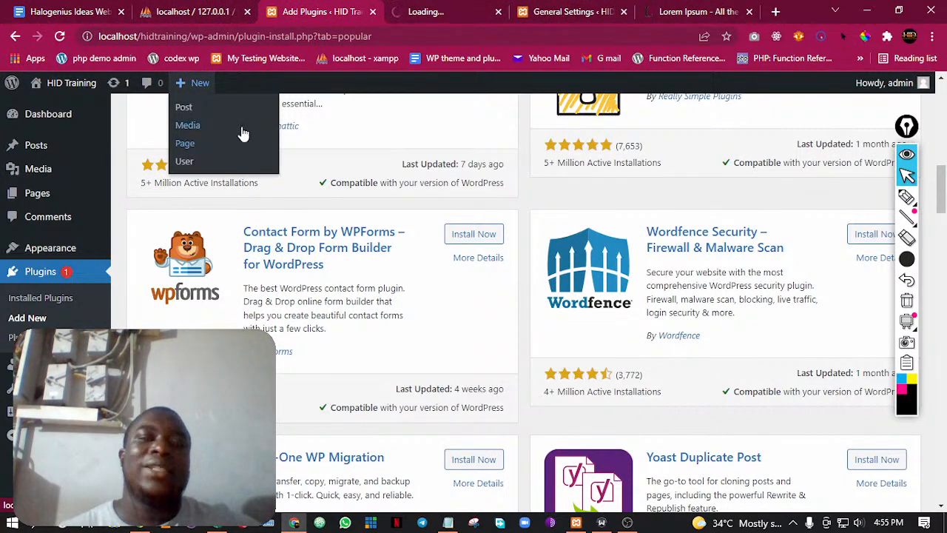
left_click(424, 9)
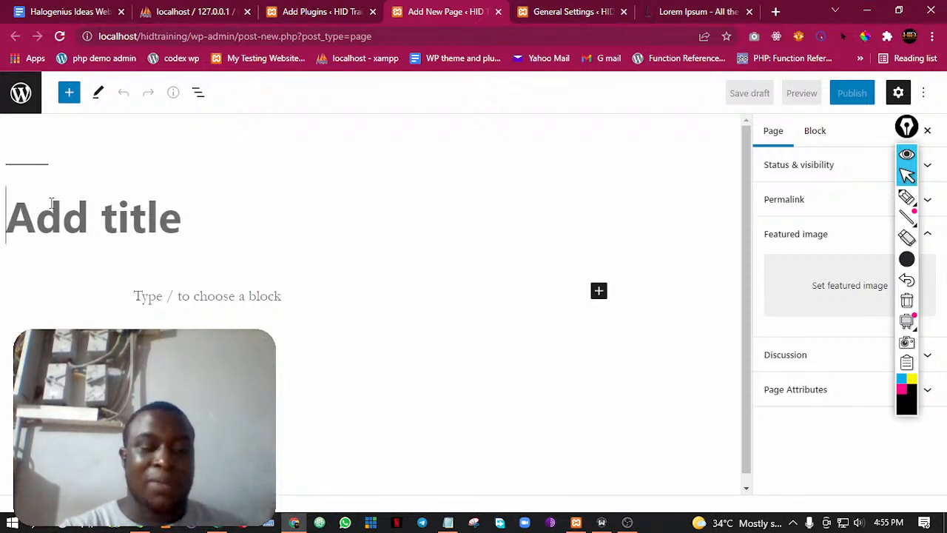
Title the new page Home, publish it and close its editor tab
type("K")
key("BackSpace")
type("Home")
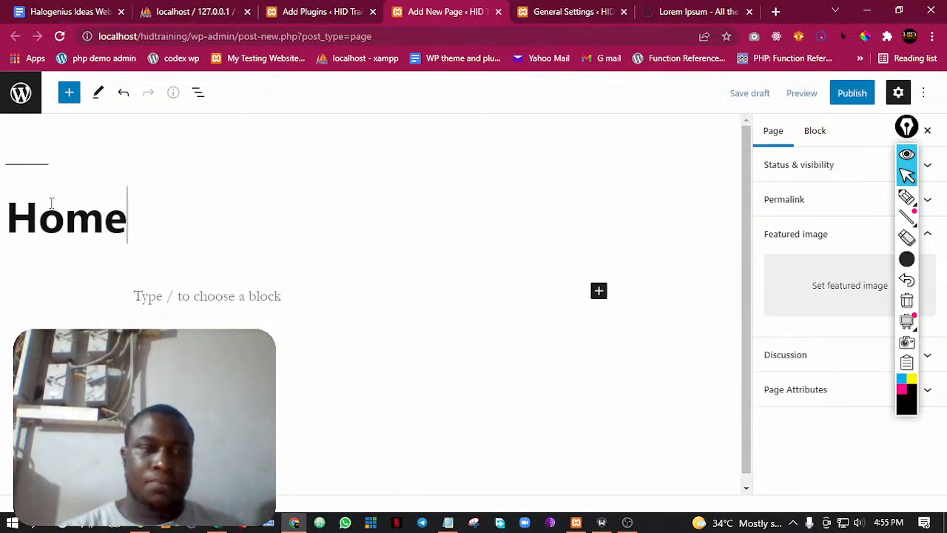
left_click(844, 94)
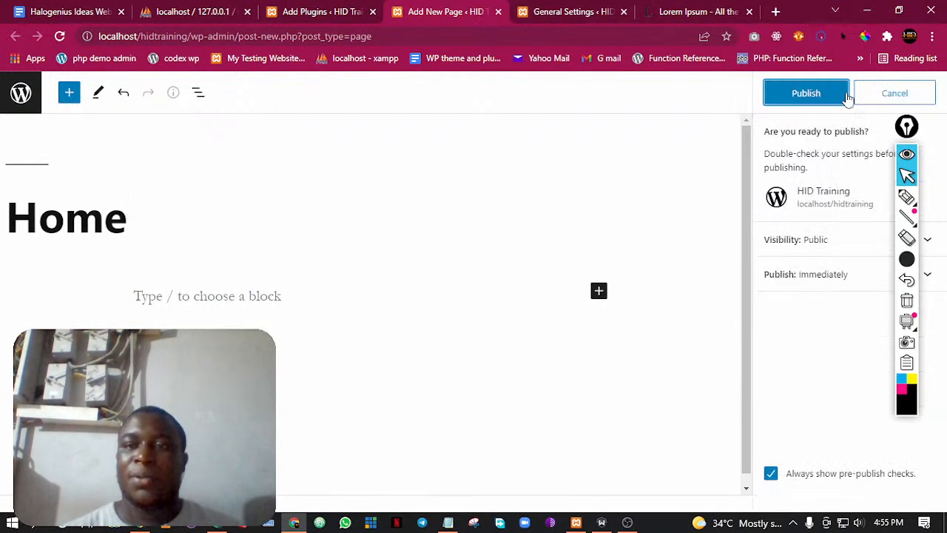
left_click(836, 98)
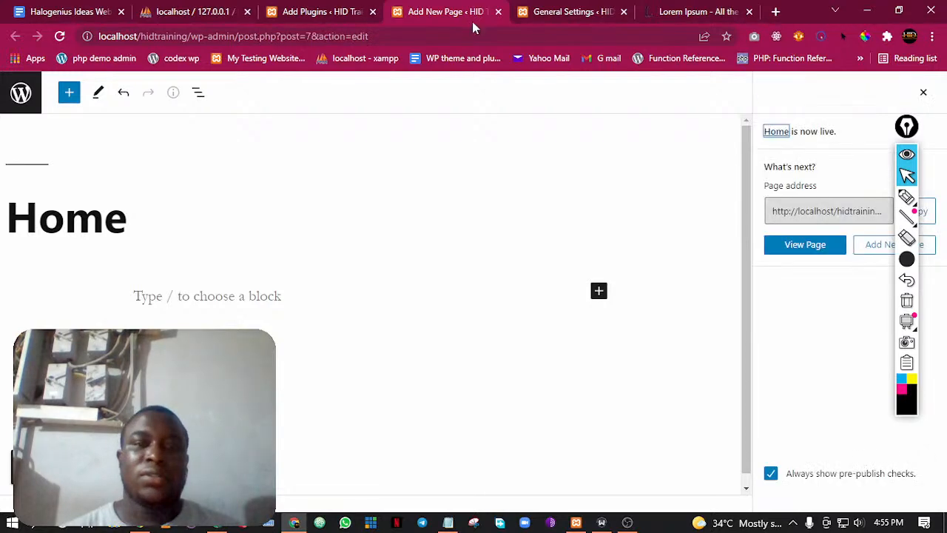
left_click(498, 11)
Return to the Add Plugins page and go from there to the site's main Dashboard
left_click(331, 10)
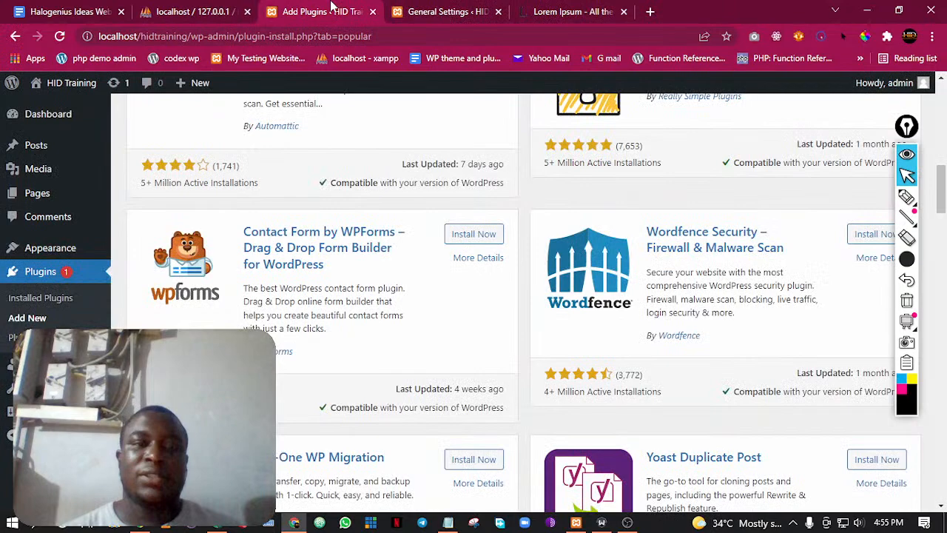
mouse_move(191, 83)
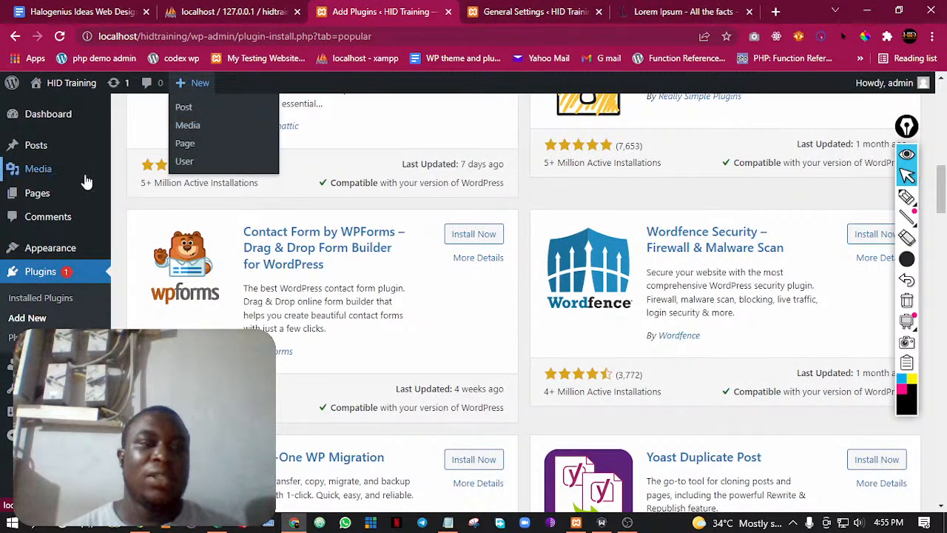
scroll(87, 181, "up", 5)
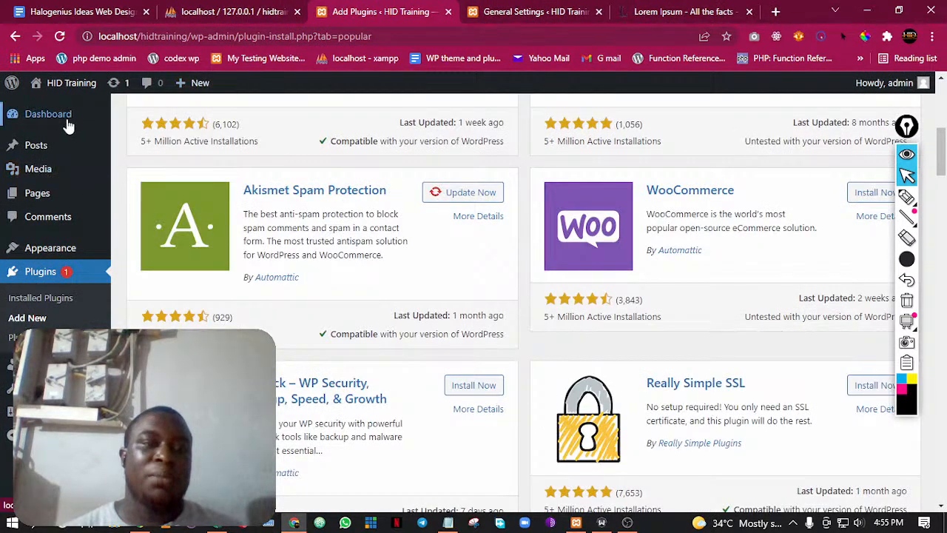
scroll(59, 133, "up", 4)
mouse_move(46, 142)
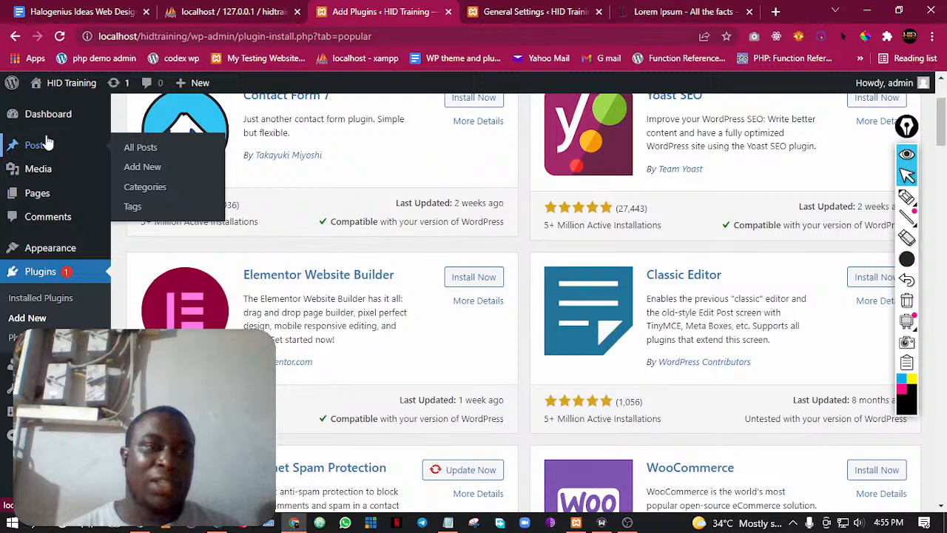
left_click(49, 114)
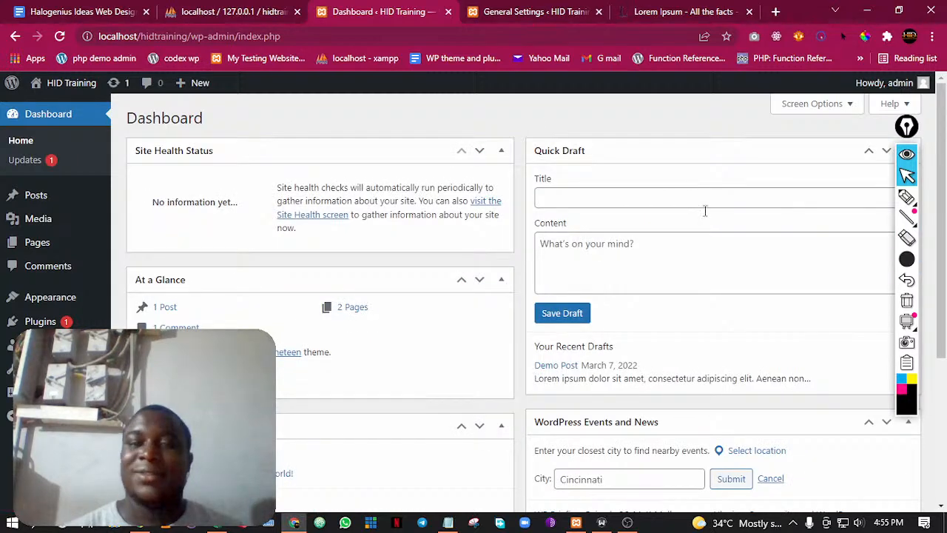
Move the annotation toolbar aside and collapse the Quick Draft, WordPress Events and News, Site Health Status, At a Glance and Activity boxes
left_click_drag(909, 127, 818, 152)
left_click(909, 153)
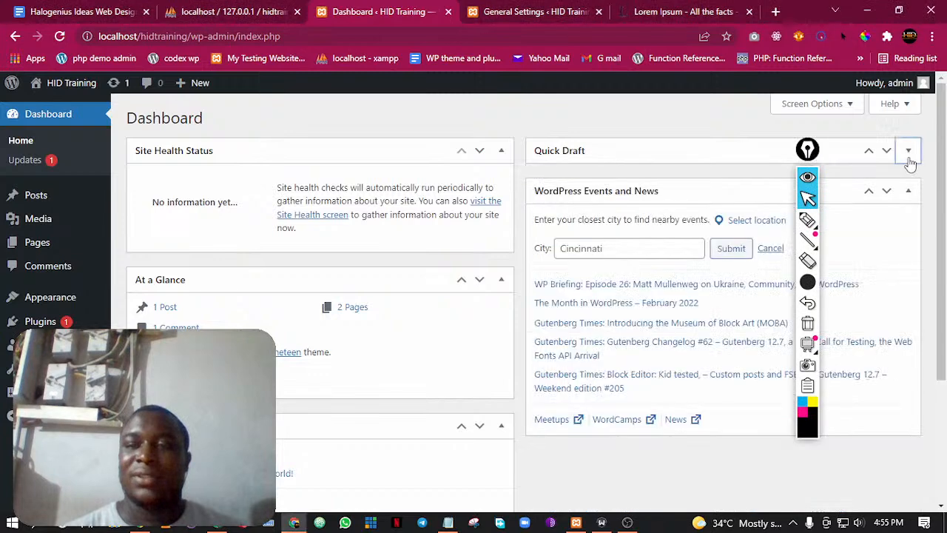
left_click(909, 190)
left_click(502, 151)
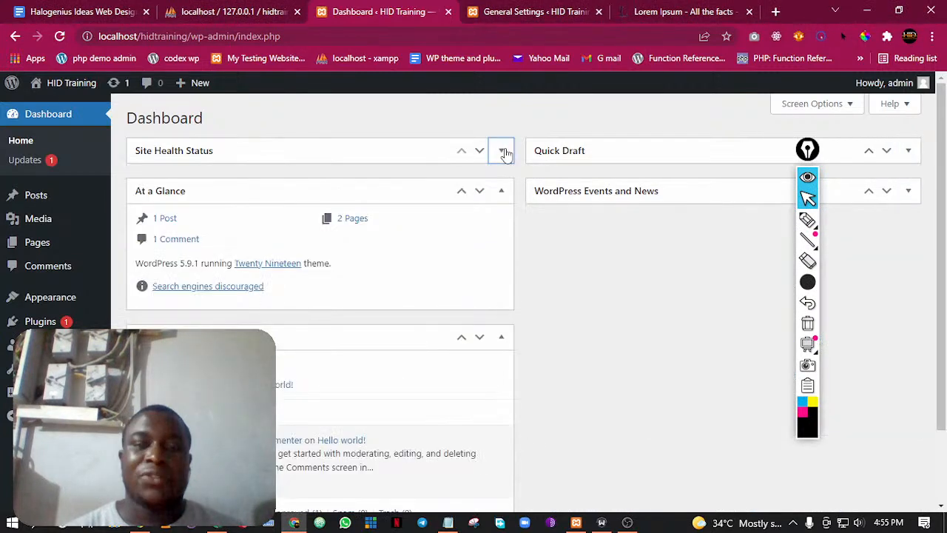
left_click(501, 191)
left_click(503, 232)
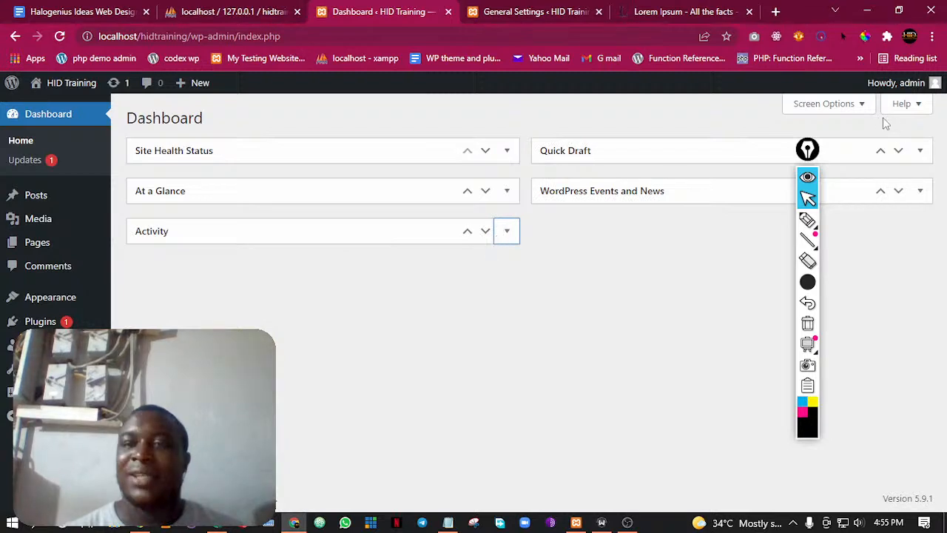
Hide Site Health Status, At a Glance, Activity, Quick Draft and WordPress Events and News from the Dashboard through the screen options
left_click(859, 105)
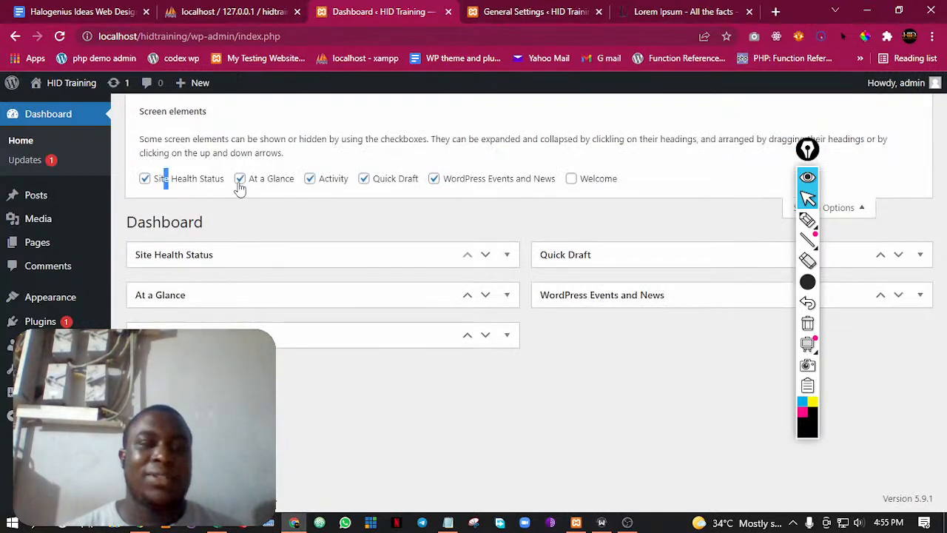
left_click(240, 178)
left_click(146, 180)
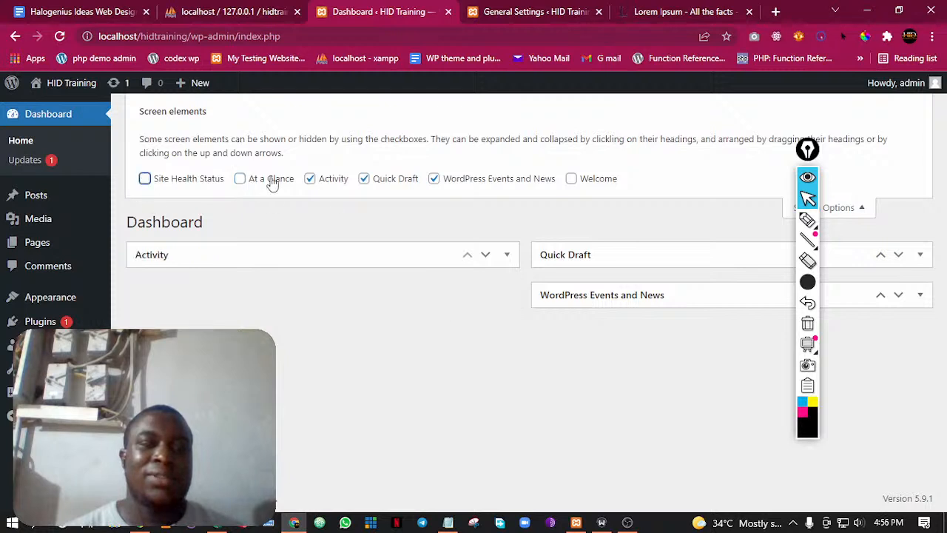
left_click(311, 180)
left_click(364, 180)
left_click(469, 184)
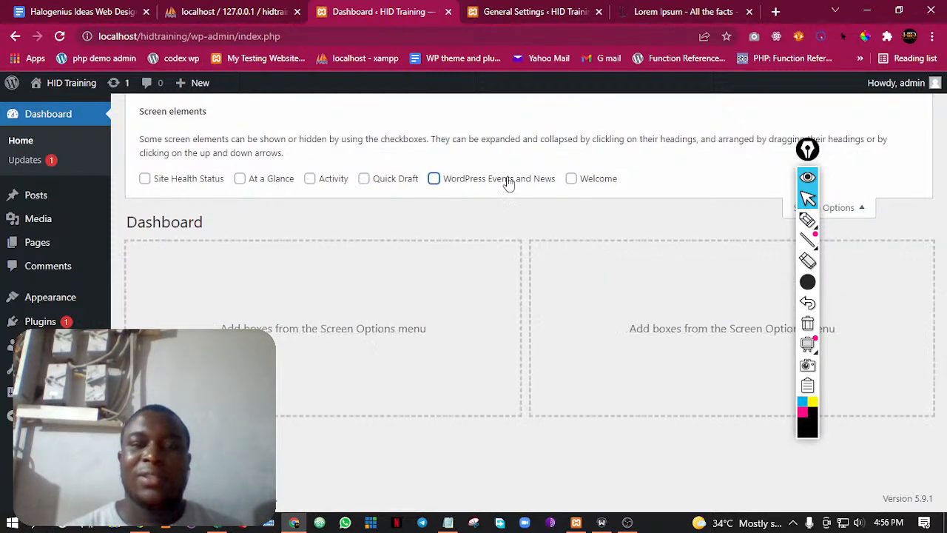
left_click(858, 211)
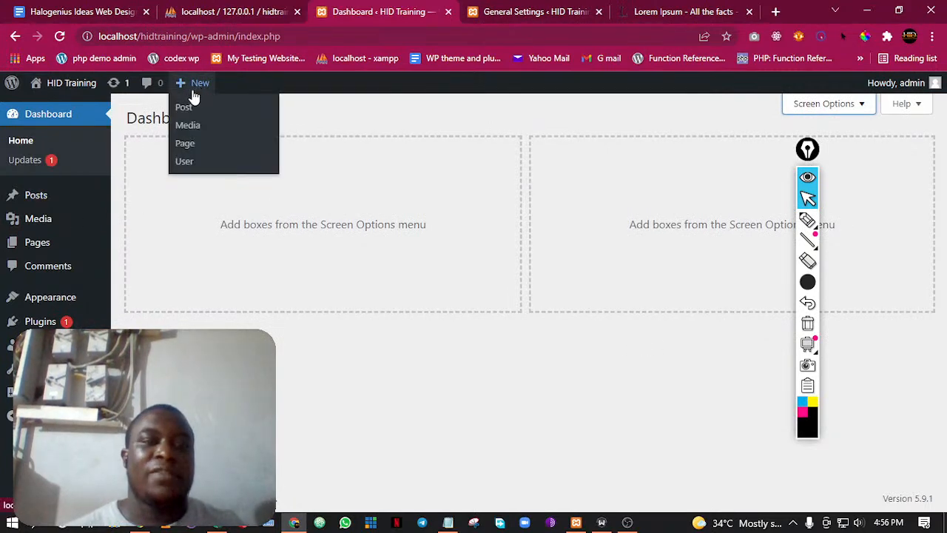
Load another new-page editor in a separate browser tab and go back to the Dashboard tab
right_click(198, 155)
left_click(222, 157)
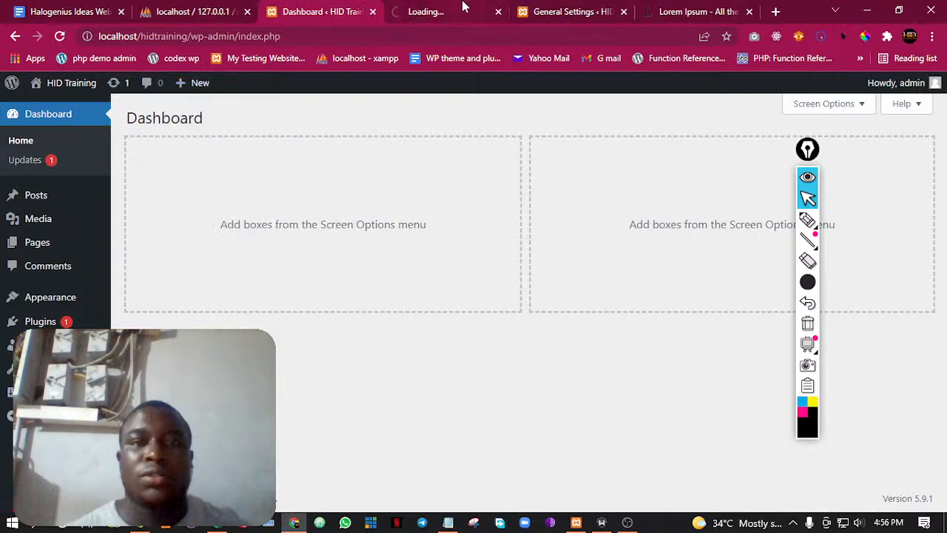
left_click(464, 7)
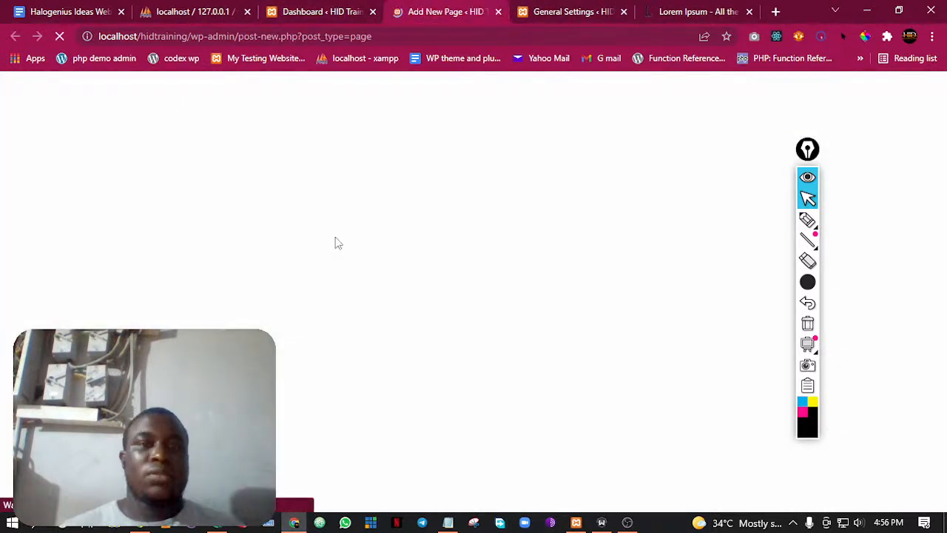
left_click(319, 11)
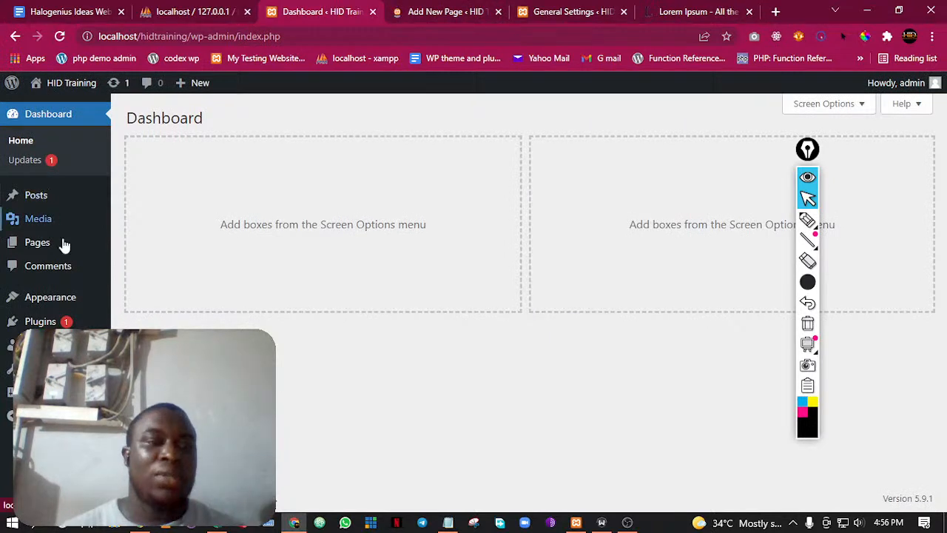
Open the list of all the site's pages from the Dashboard
mouse_move(97, 202)
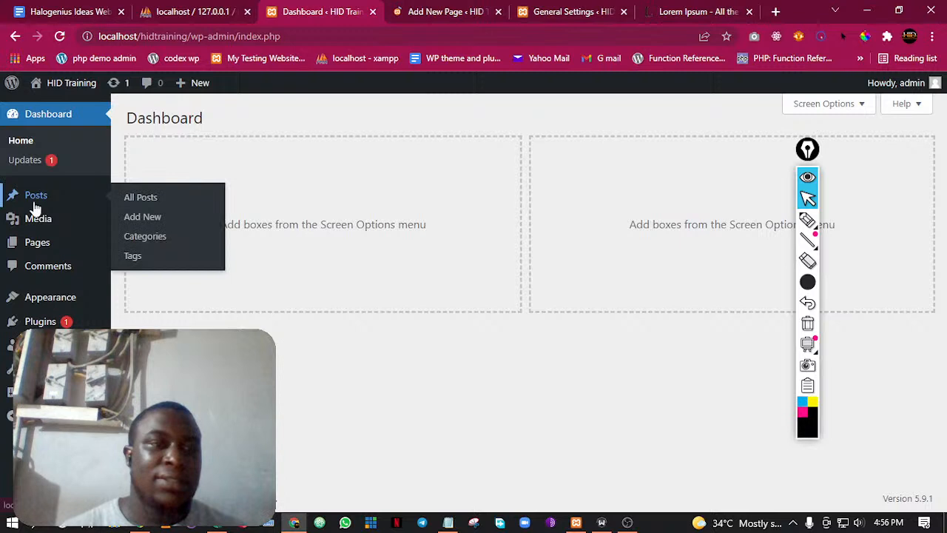
mouse_move(45, 254)
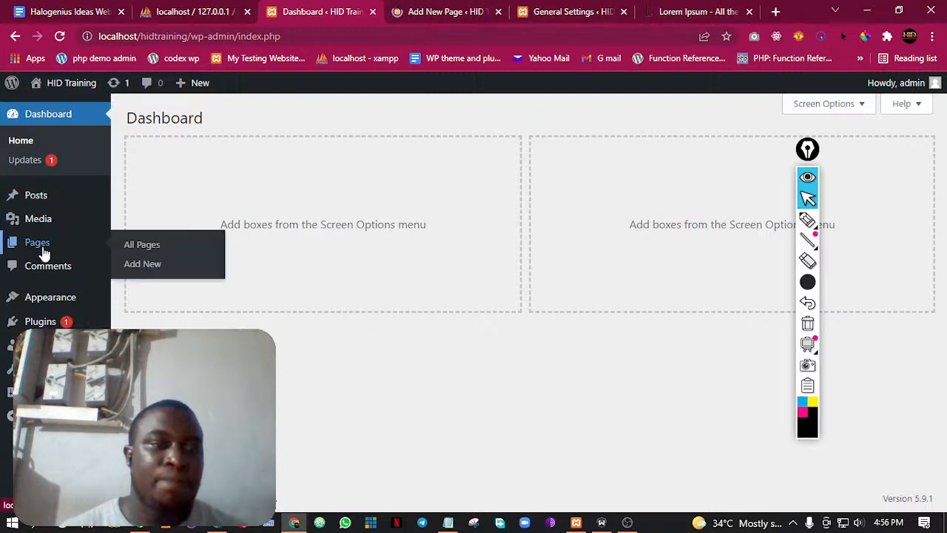
left_click(142, 244)
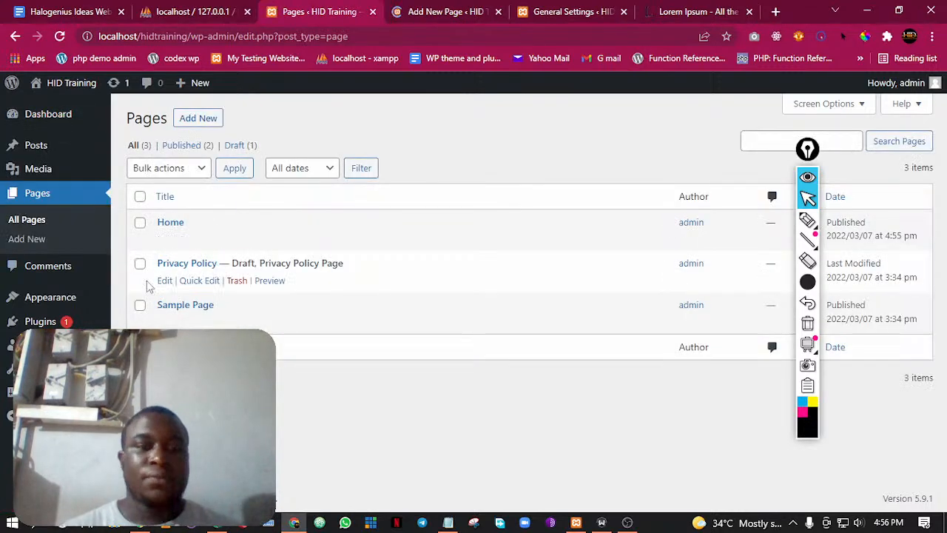
Trash and permanently delete the Privacy Policy draft, and move the published Sample Page to the trash
left_click(238, 281)
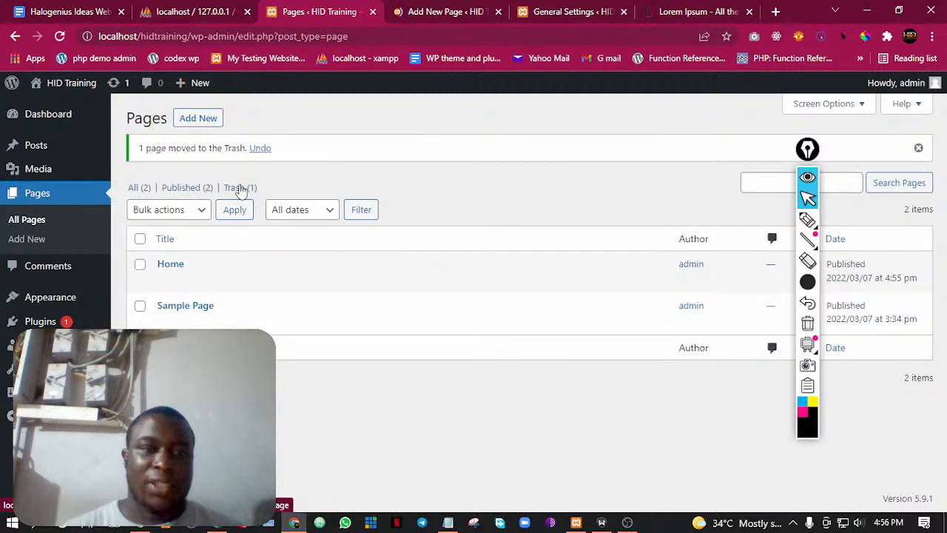
left_click(240, 189)
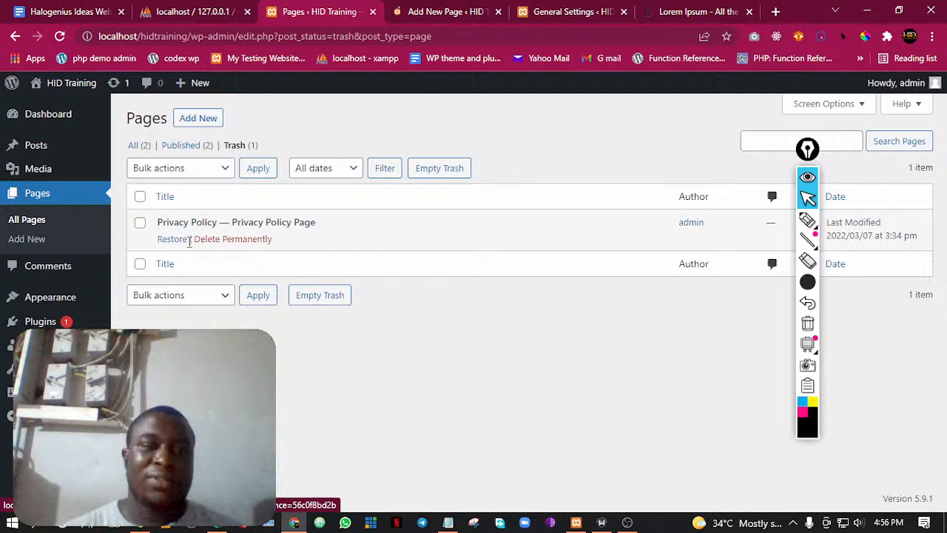
left_click(226, 239)
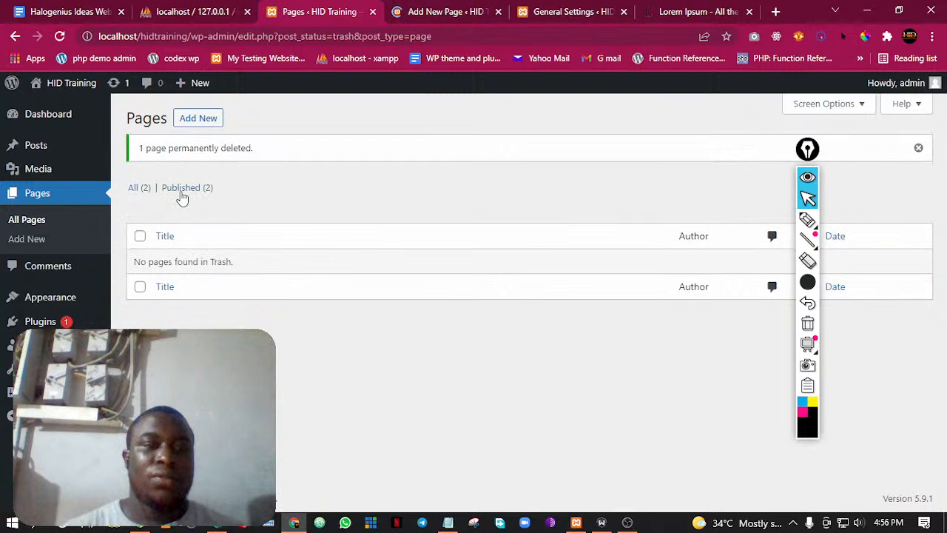
left_click(182, 194)
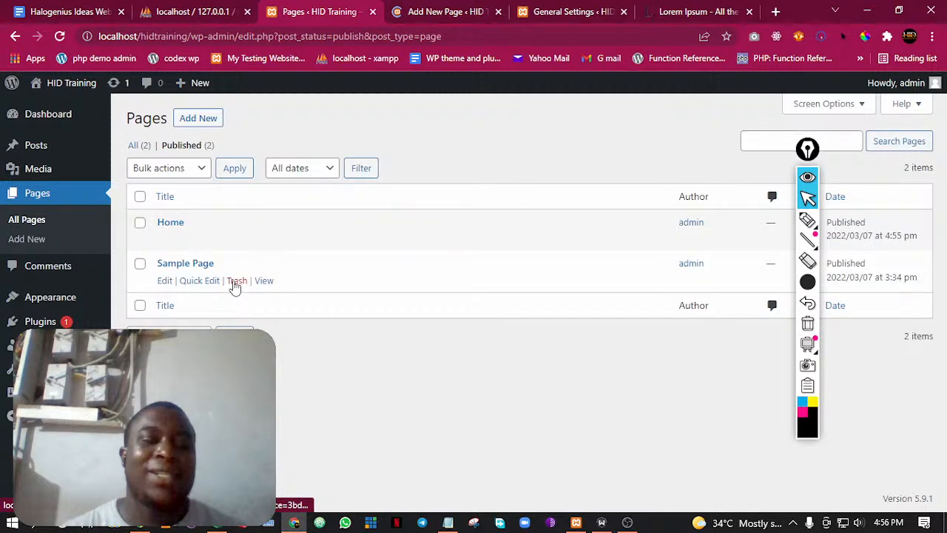
left_click(236, 282)
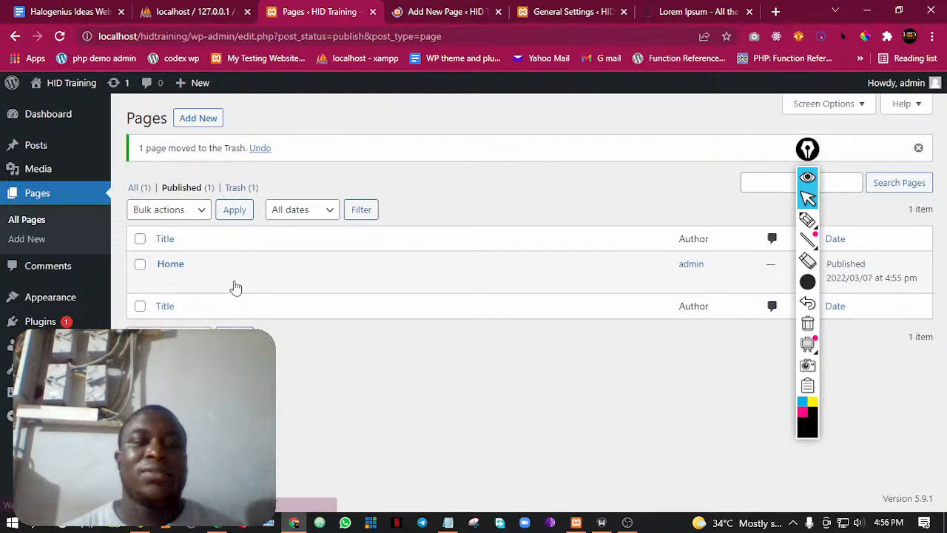
Create and publish a page titled Privacy Policy in the open new-page editor, moving the annotation toolbar aside
key("ctrl+Tab")
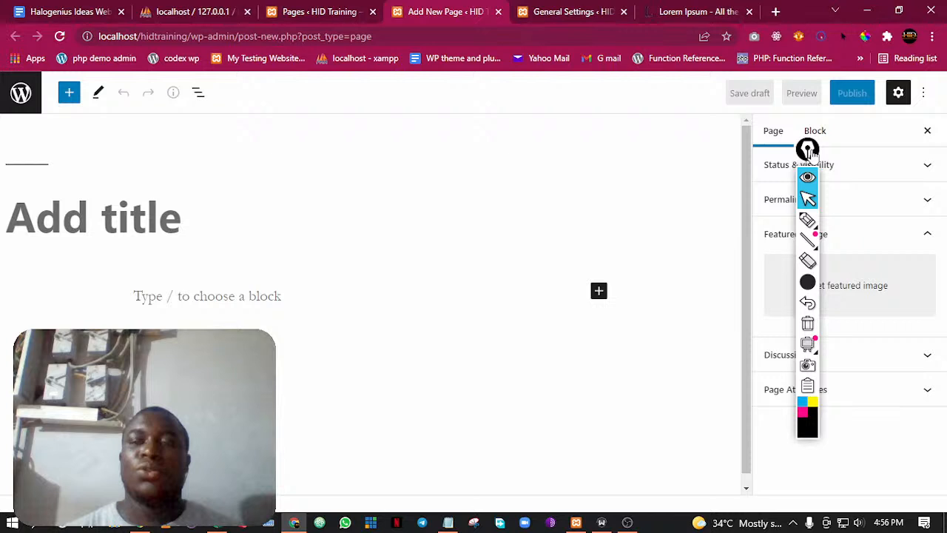
left_click_drag(812, 152, 908, 135)
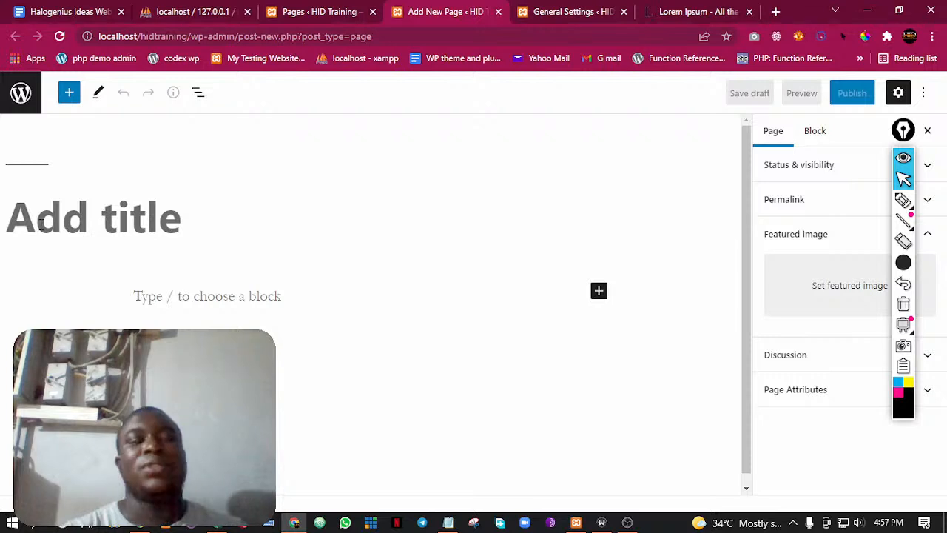
left_click(41, 223)
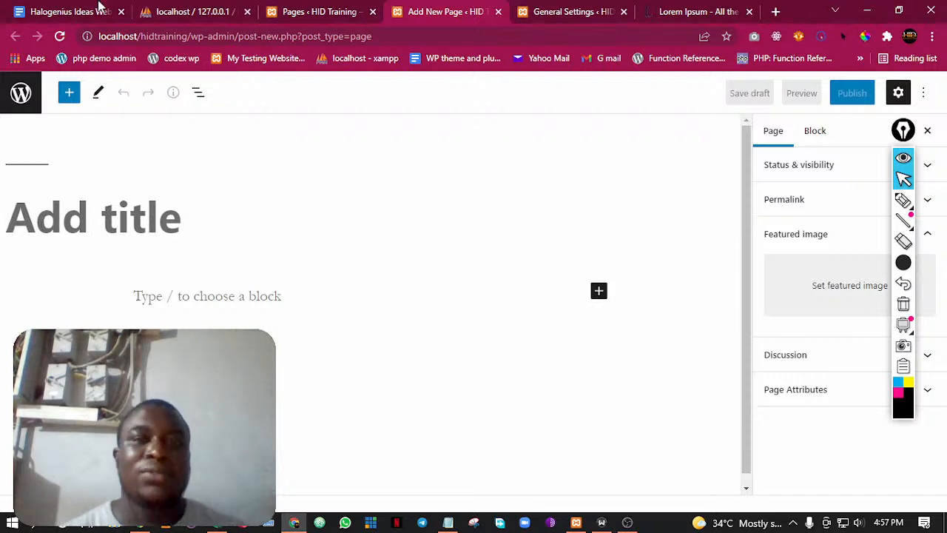
left_click(313, 12)
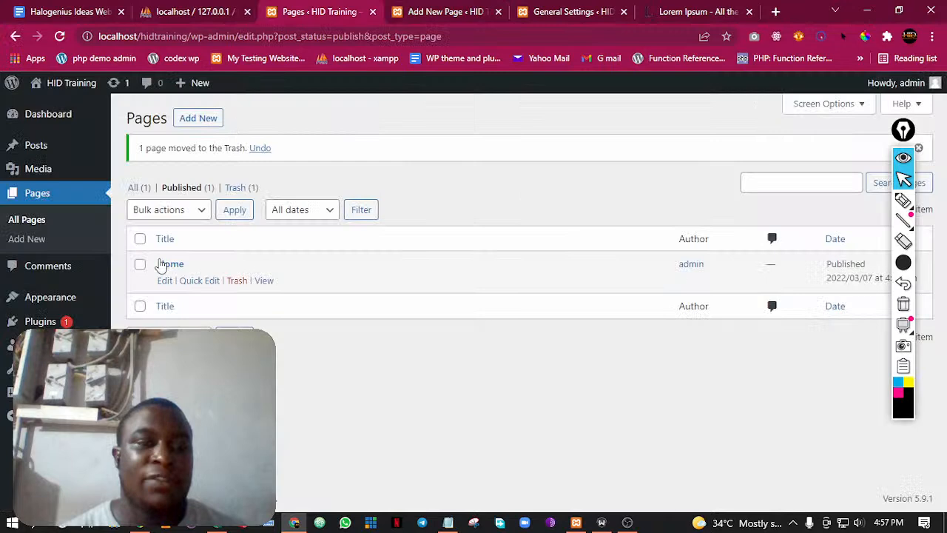
key("ctrl+Tab")
type("Pr")
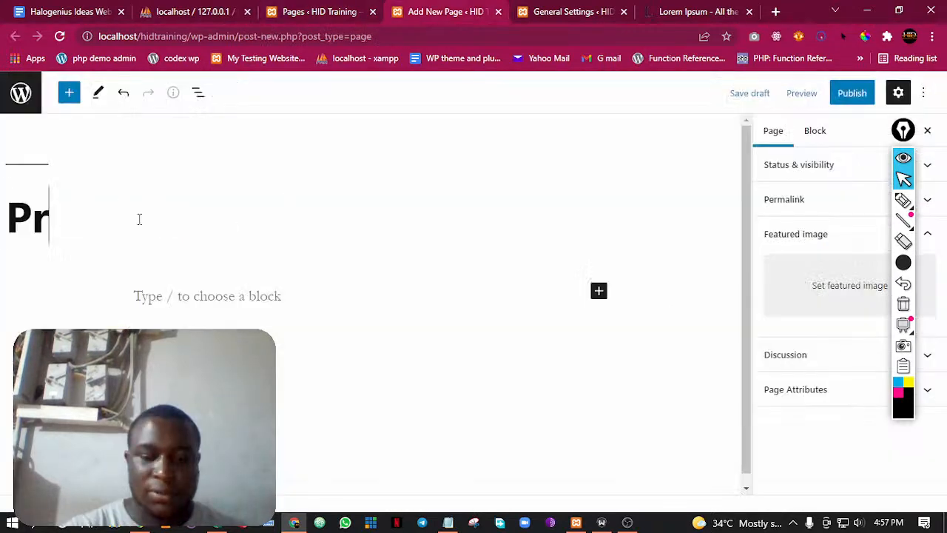
type("ivacy P")
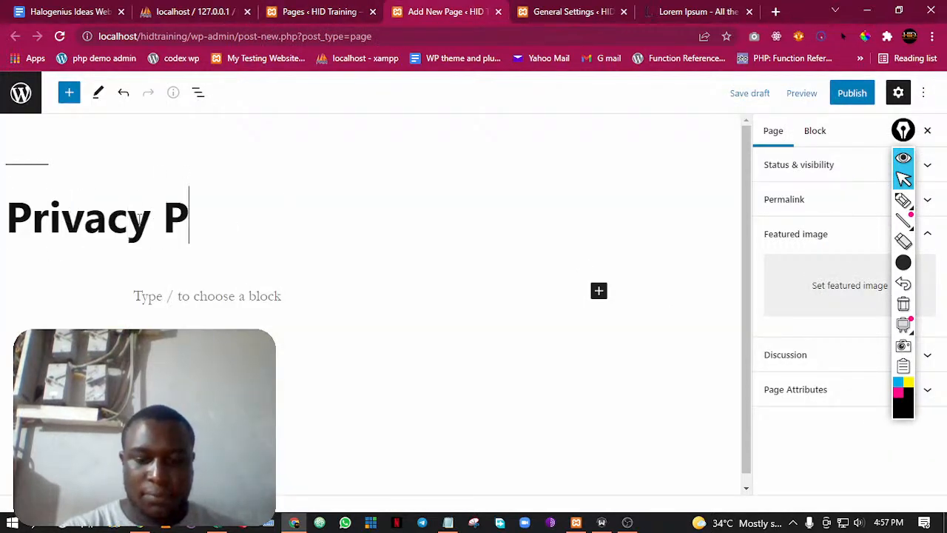
type("olicy")
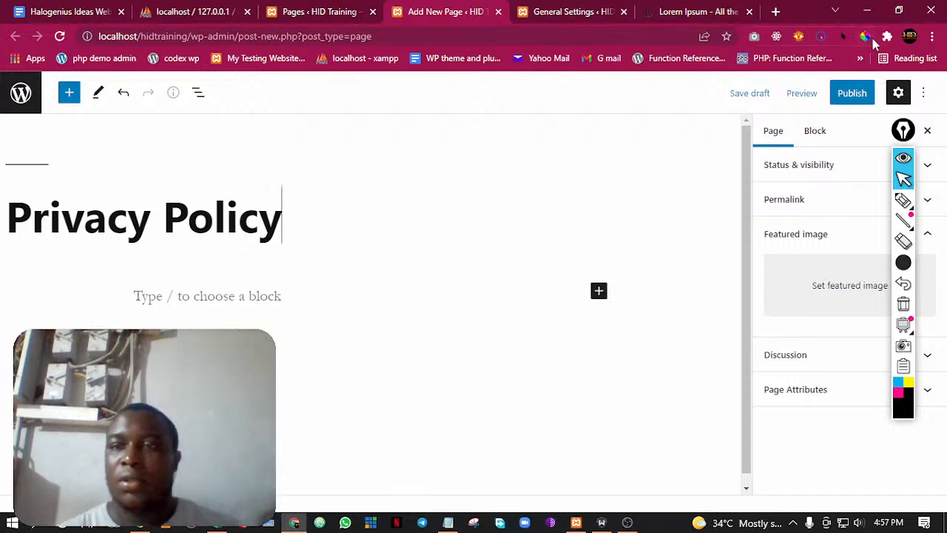
left_click(848, 102)
left_click(814, 99)
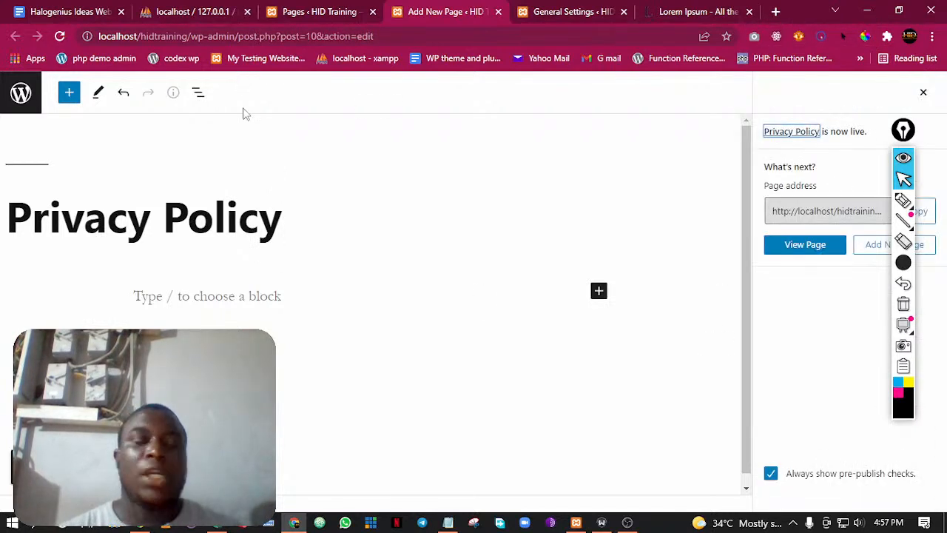
left_click(354, 10)
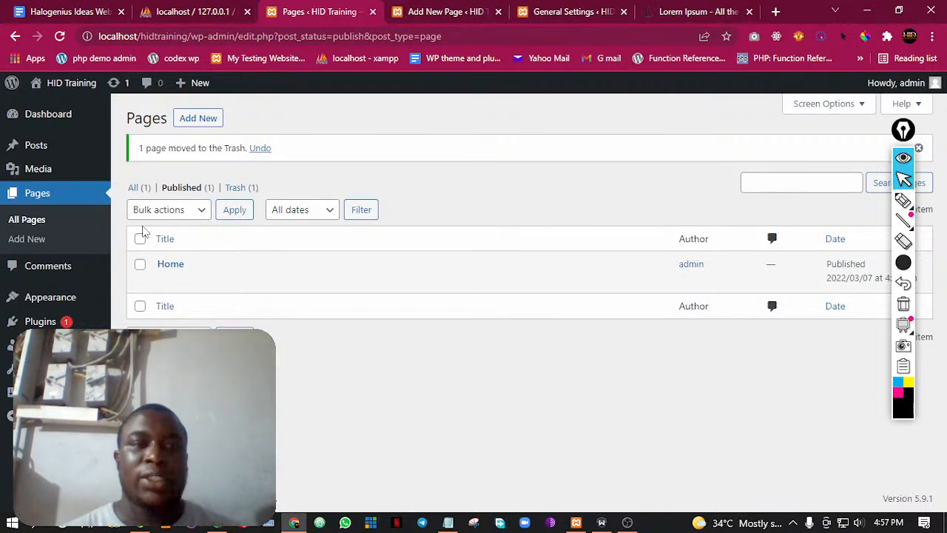
left_click(473, 9)
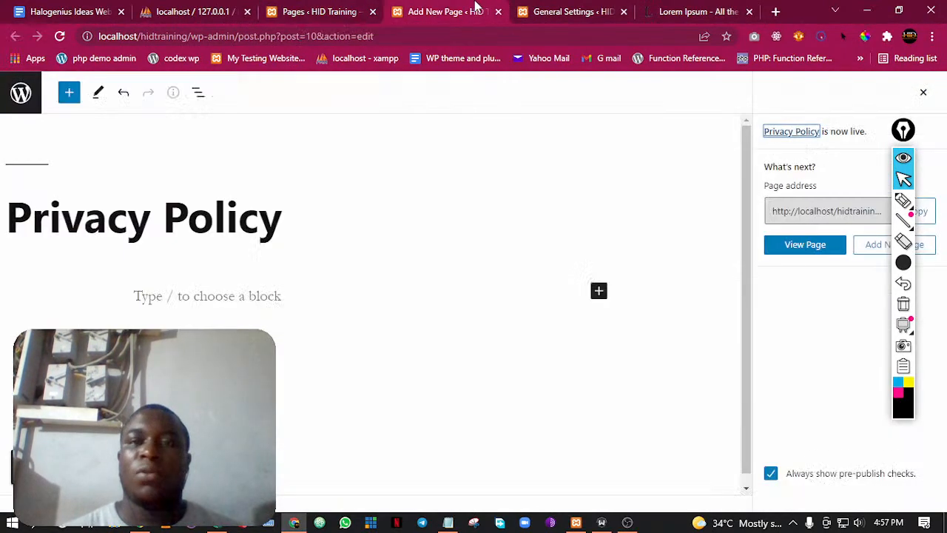
left_click(575, 7)
left_click(424, 8)
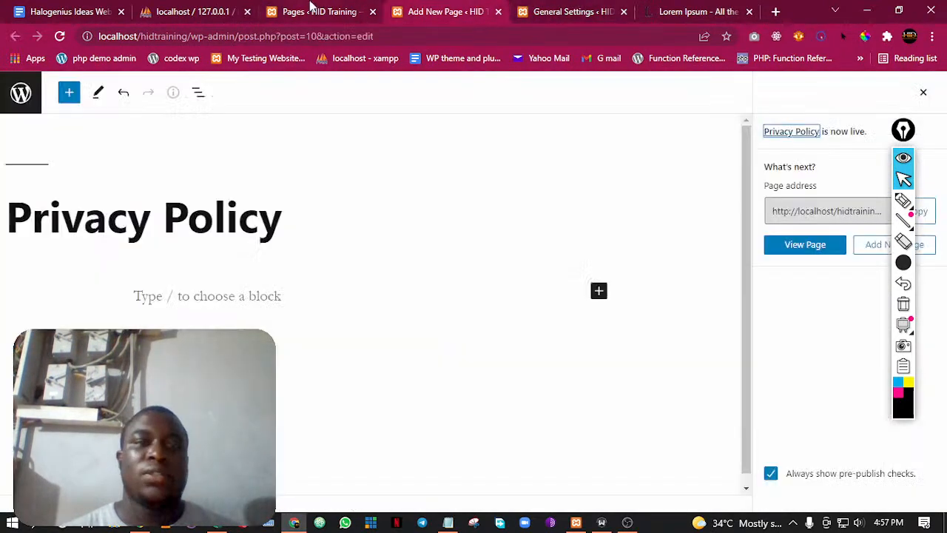
Open the Add Plugins page and the Themes page from the pages list in separate browser tabs
left_click(311, 8)
mouse_move(63, 318)
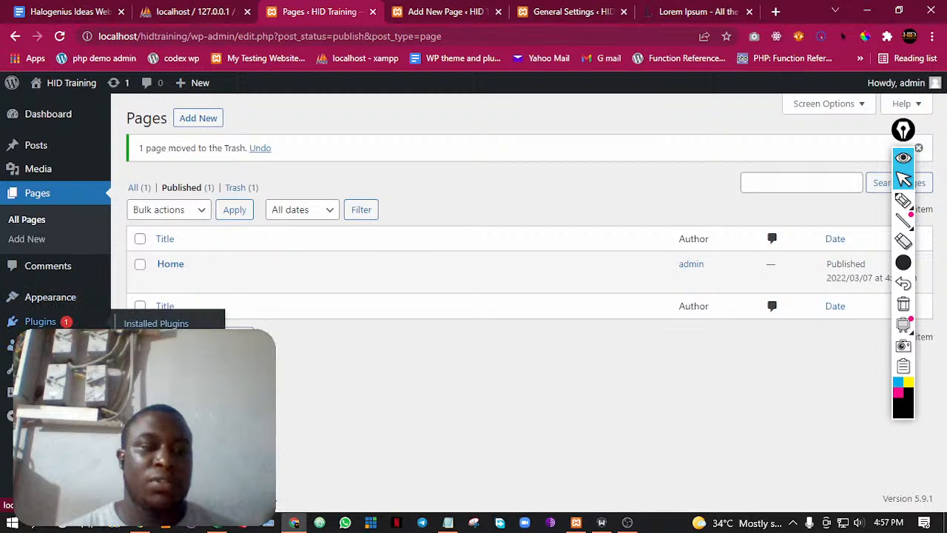
left_click(171, 353)
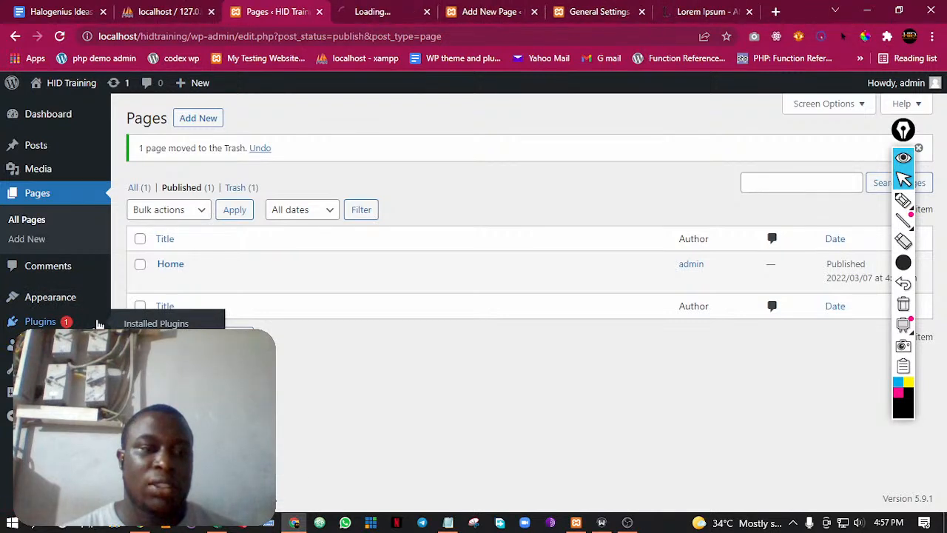
right_click(148, 300)
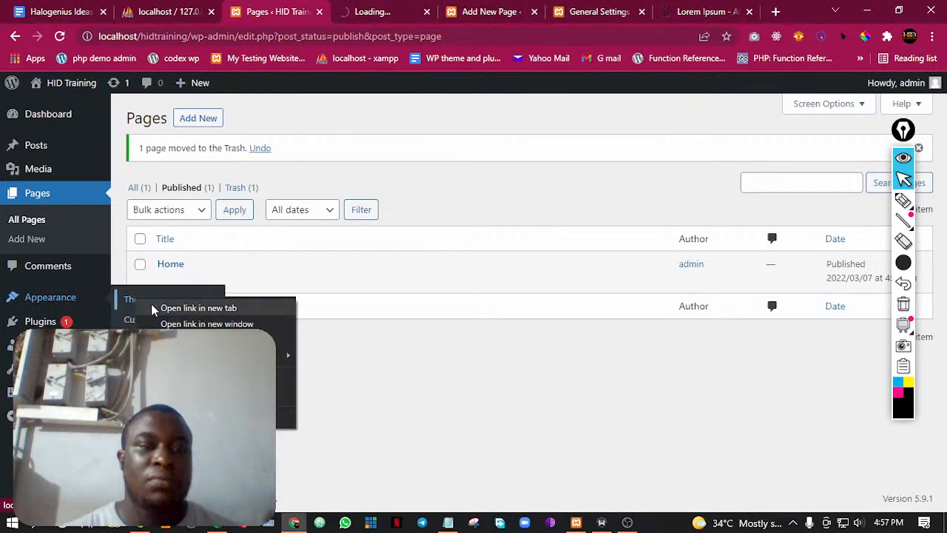
left_click(159, 307)
Look through the featured plugins available for installation on the Add Plugins page
left_click(333, 11)
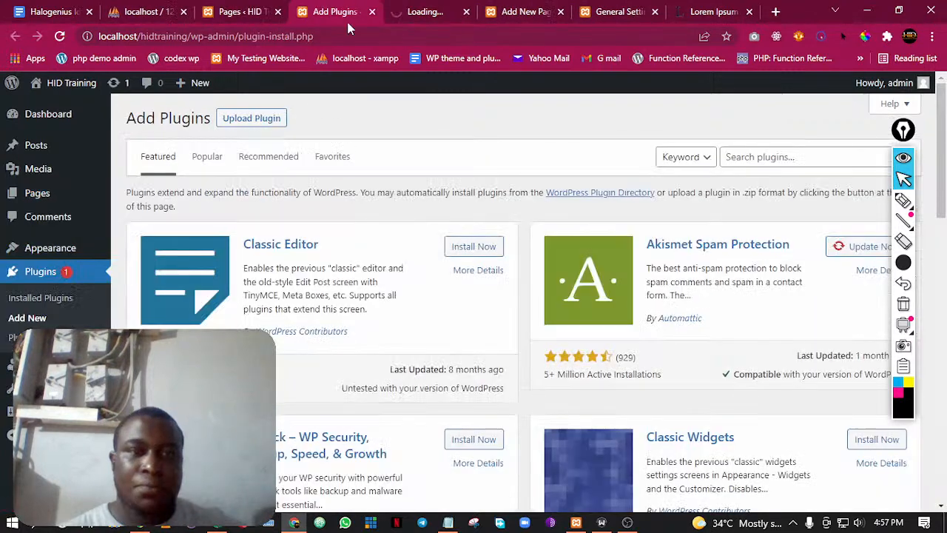
scroll(688, 318, "down", 5)
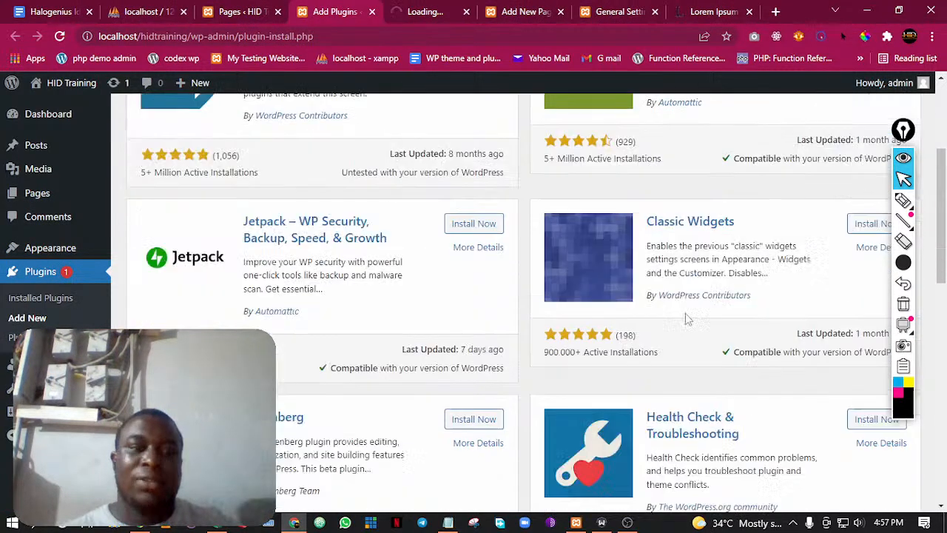
scroll(684, 318, "down", 6)
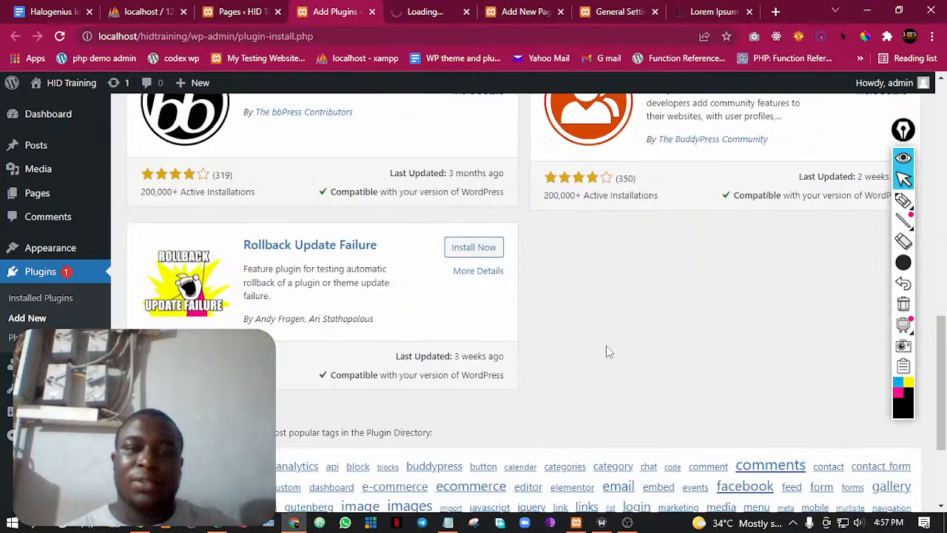
scroll(607, 346, "up", 1)
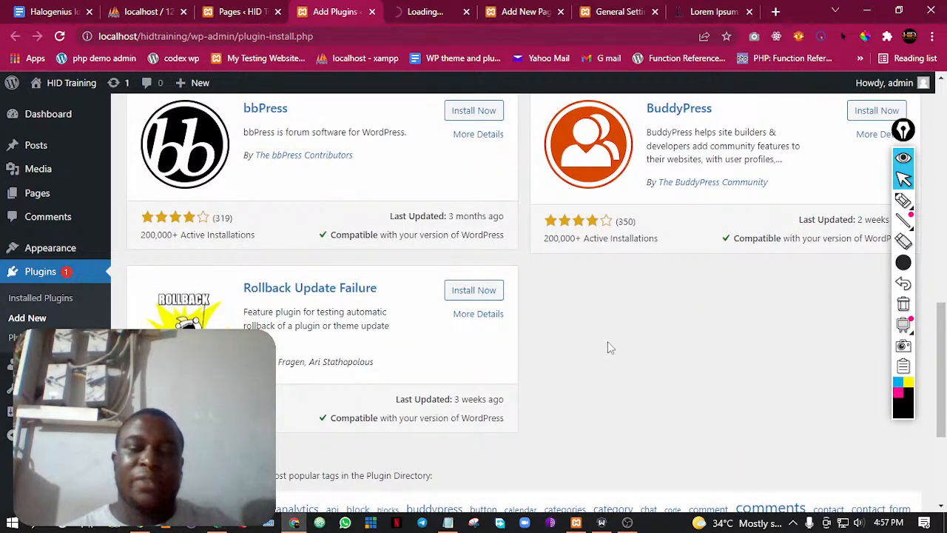
scroll(608, 342, "up", 10)
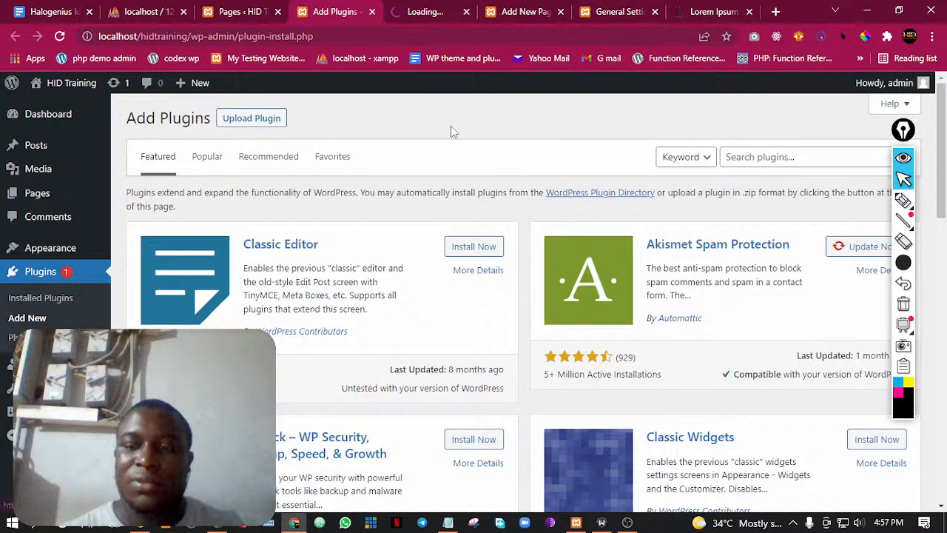
Start adding a new theme and browse the popular themes offered for installation
key("ctrl+Tab")
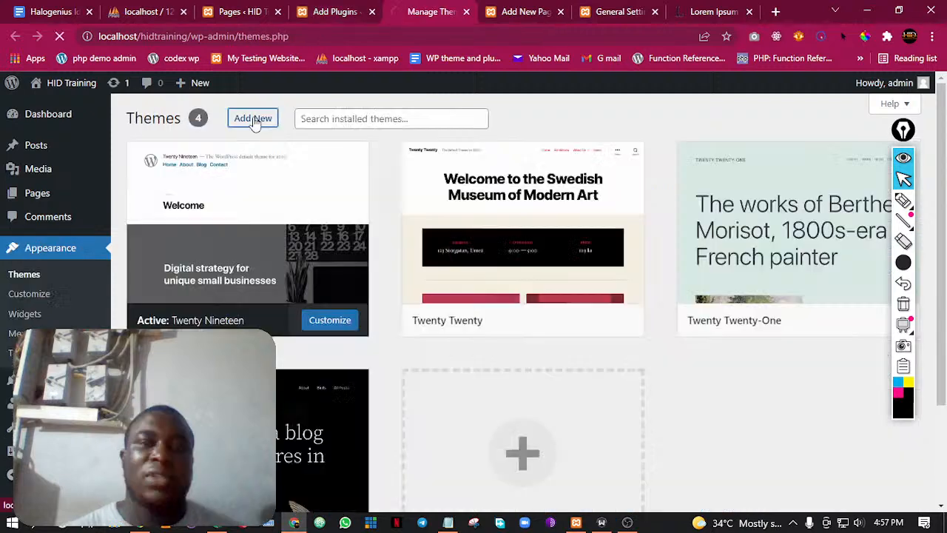
left_click(254, 117)
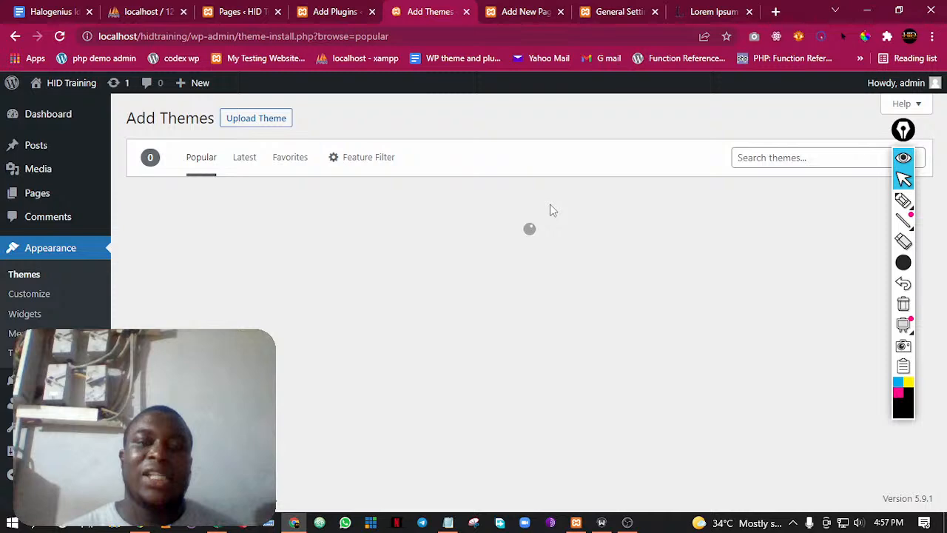
scroll(449, 292, "down", 4)
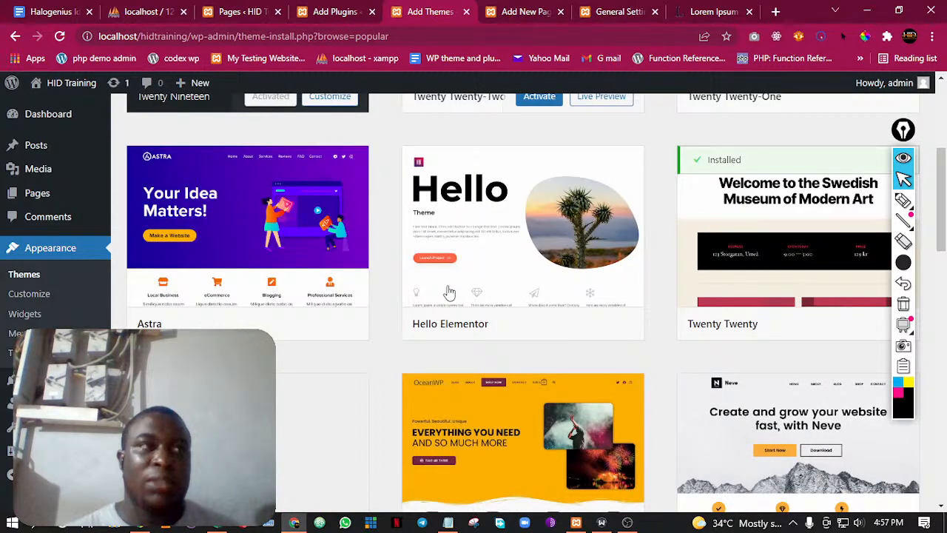
scroll(449, 292, "down", 6)
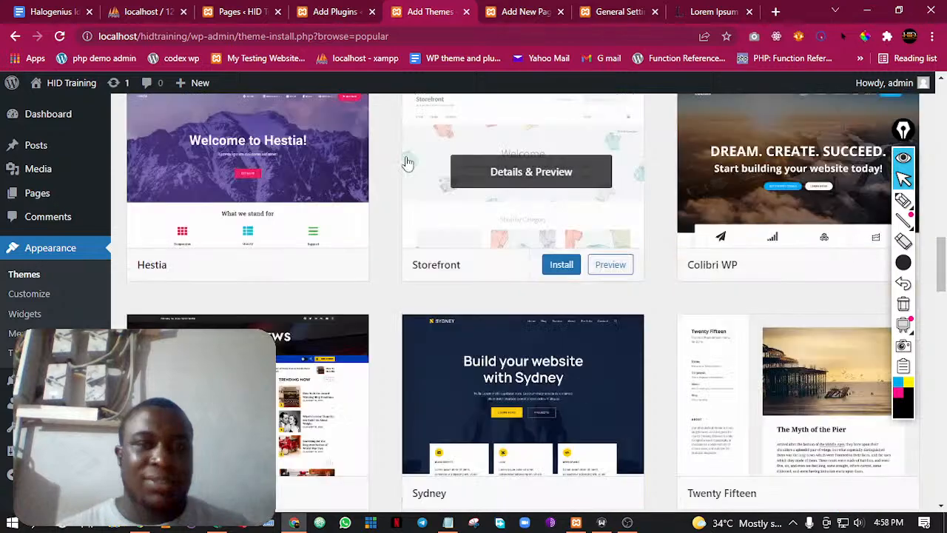
scroll(407, 163, "up", 7)
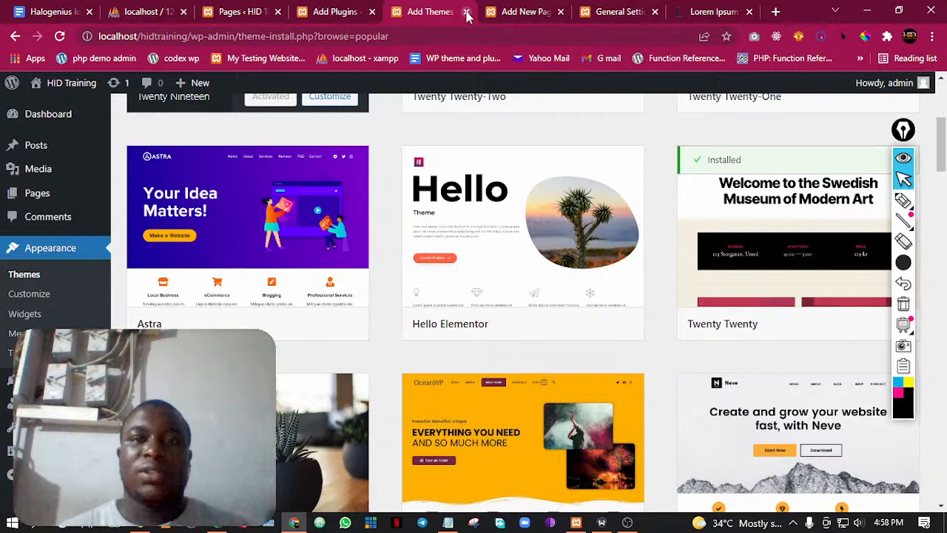
Close the Add Themes and Add Plugins browser tabs and reload the list of published pages
left_click(466, 12)
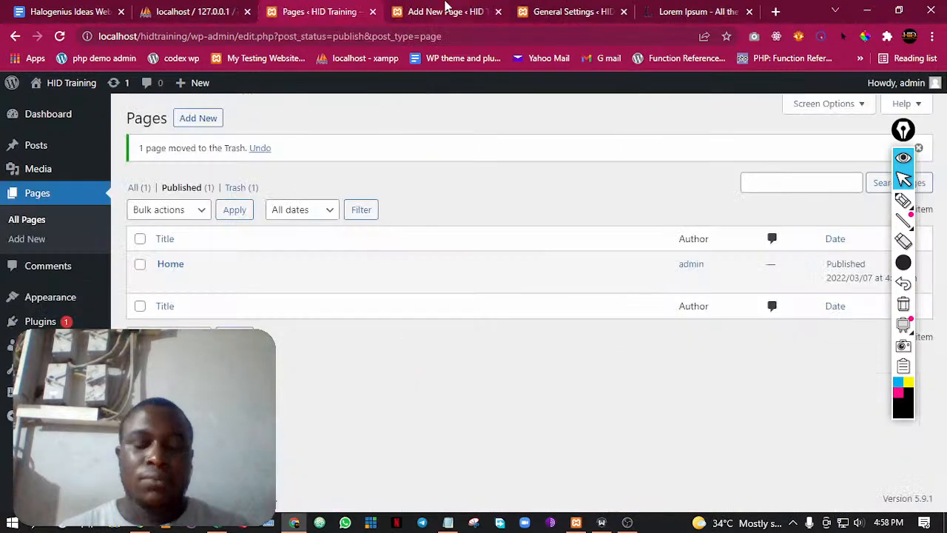
left_click(60, 37)
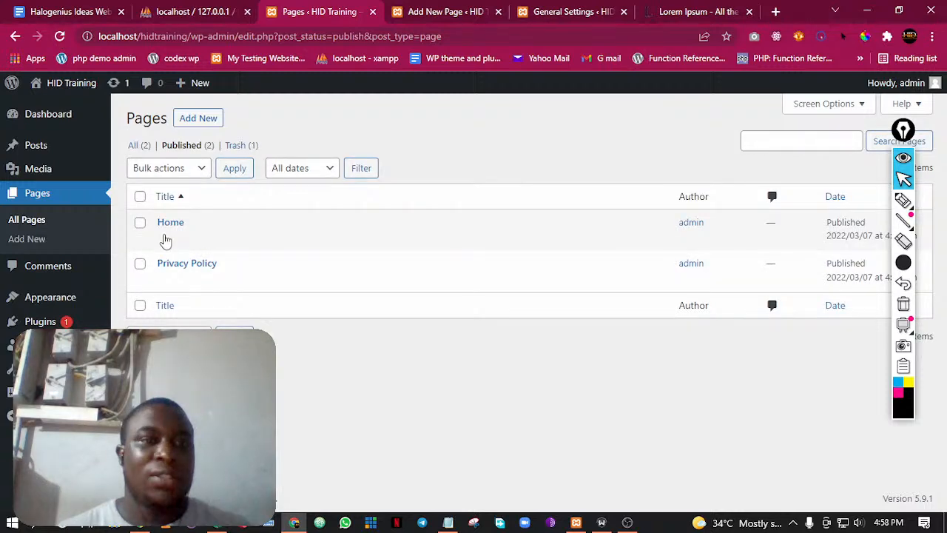
key("alt+Tab")
key("alt+Tab")
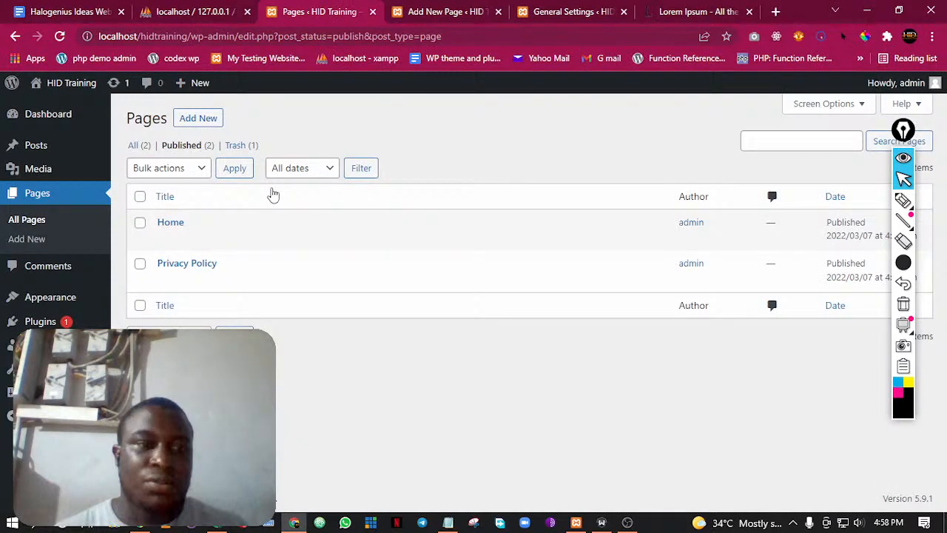
Open the General Settings page and look over its site title, tagline, address and membership options
mouse_move(160, 251)
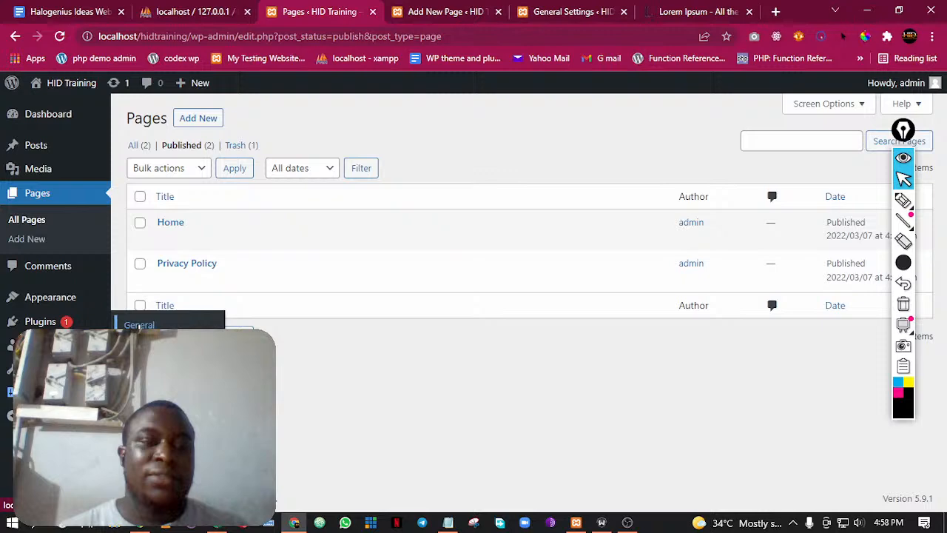
left_click(139, 324)
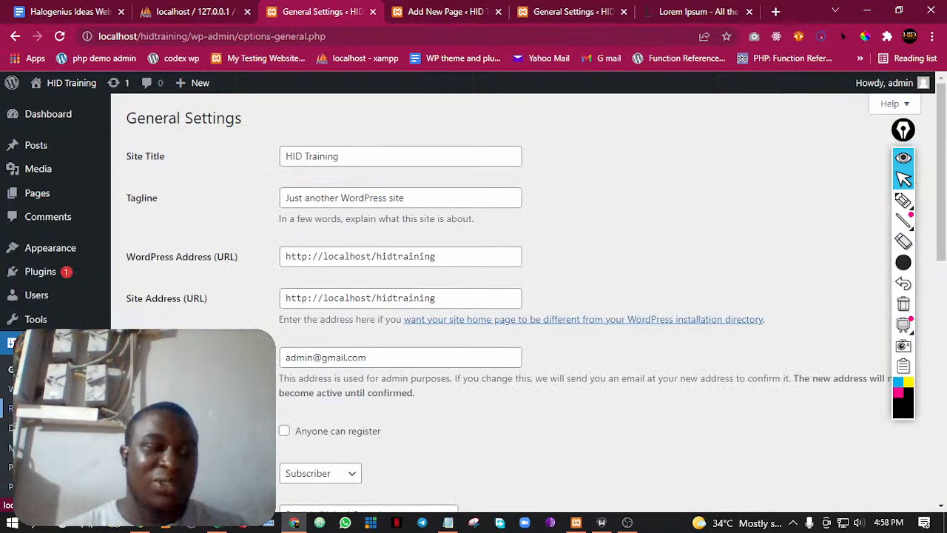
scroll(474, 296, "down", 1)
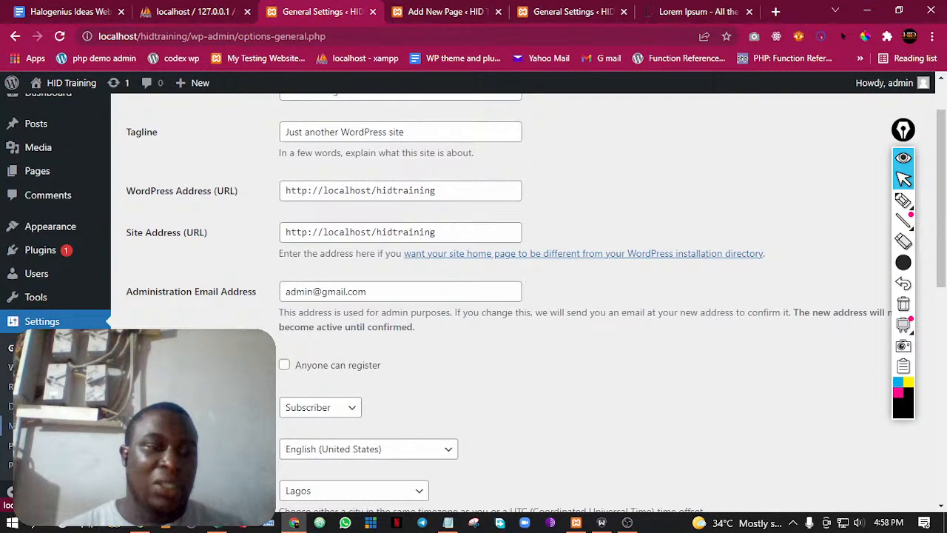
scroll(474, 296, "down", 1)
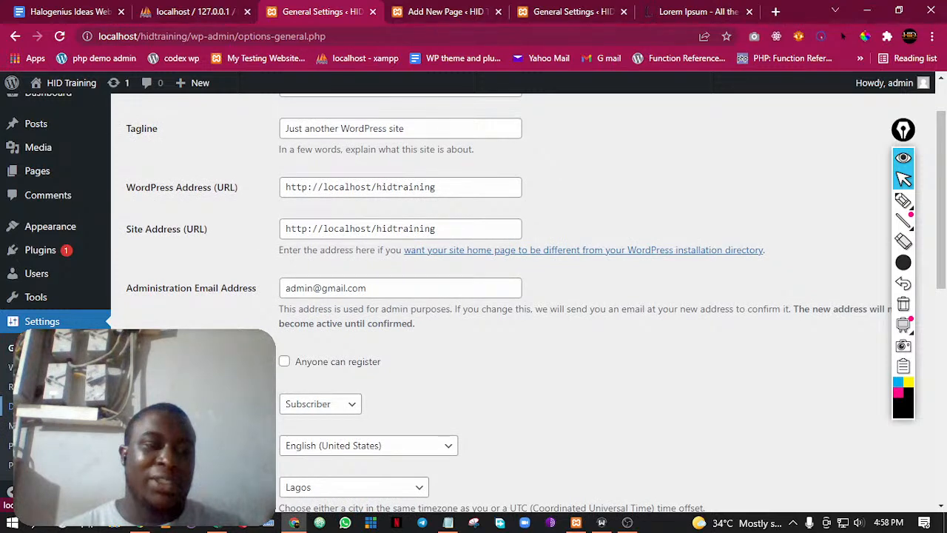
scroll(159, 156, "up", 1)
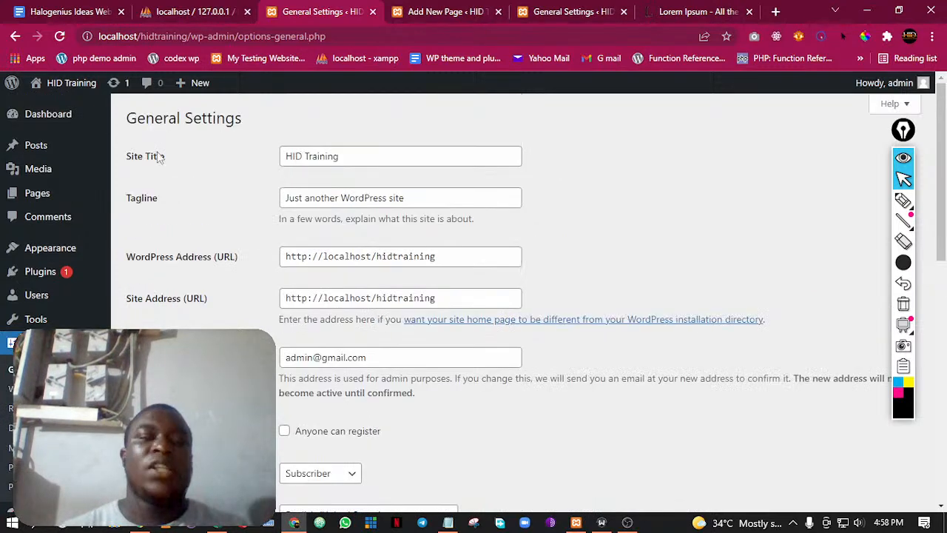
Replace the site tagline with "Bringing Tech Closer to Beginers"
left_click(313, 160)
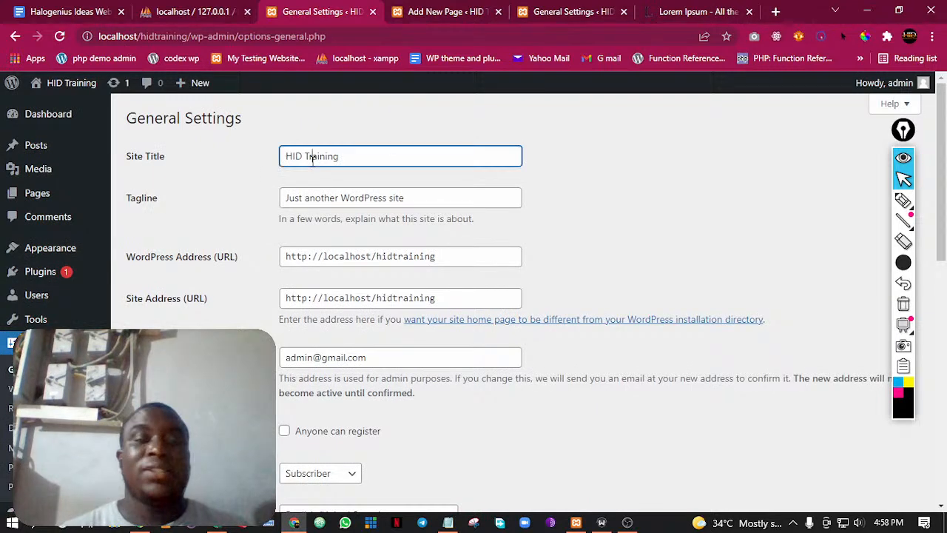
key("Tab")
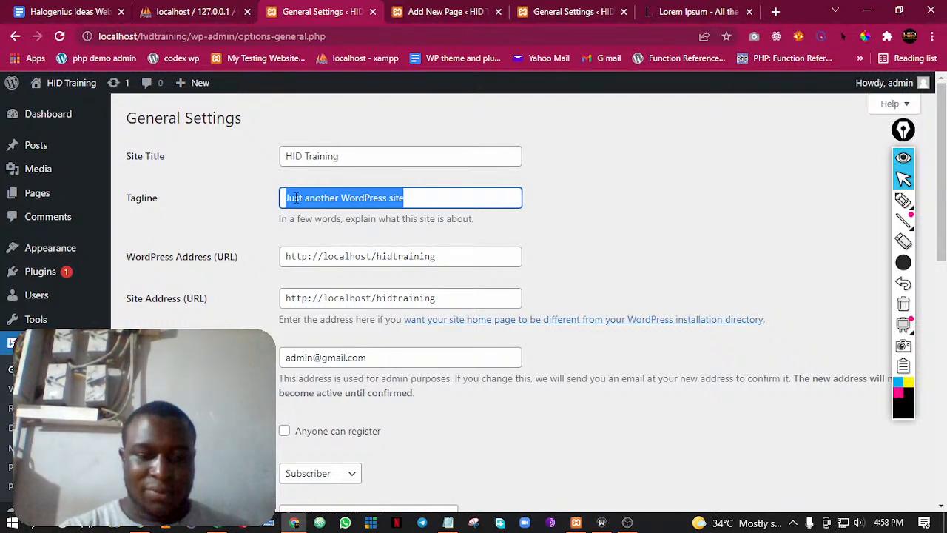
type("The First")
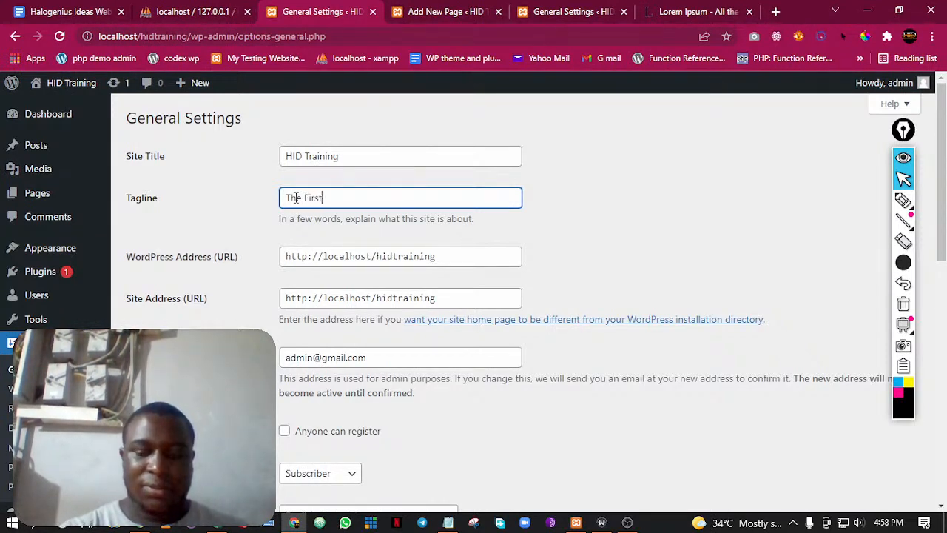
key("BackSpace")
key("BackSpace")
key("BackSpace")
key("BackSpace")
key("BackSpace")
key("BackSpace")
key("BackSpace")
key("BackSpace")
key("BackSpace")
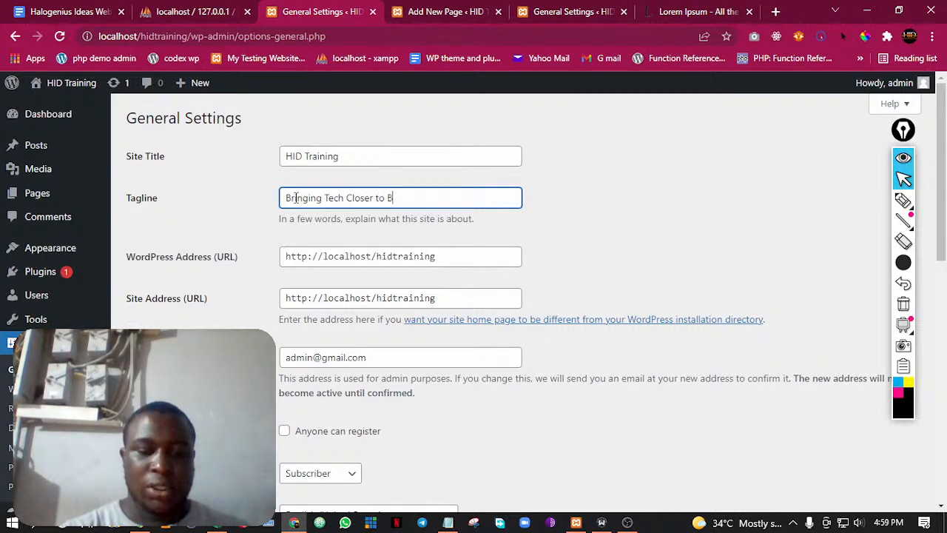
type("rs")
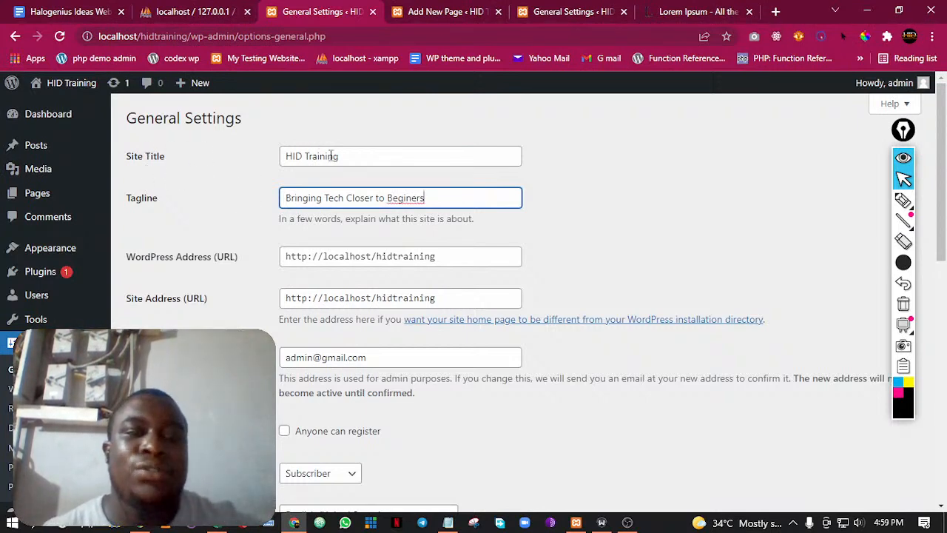
Look through the remaining General Settings, from the site addresses and administration email to the timezone, date and time formats
scroll(387, 239, "down", 1)
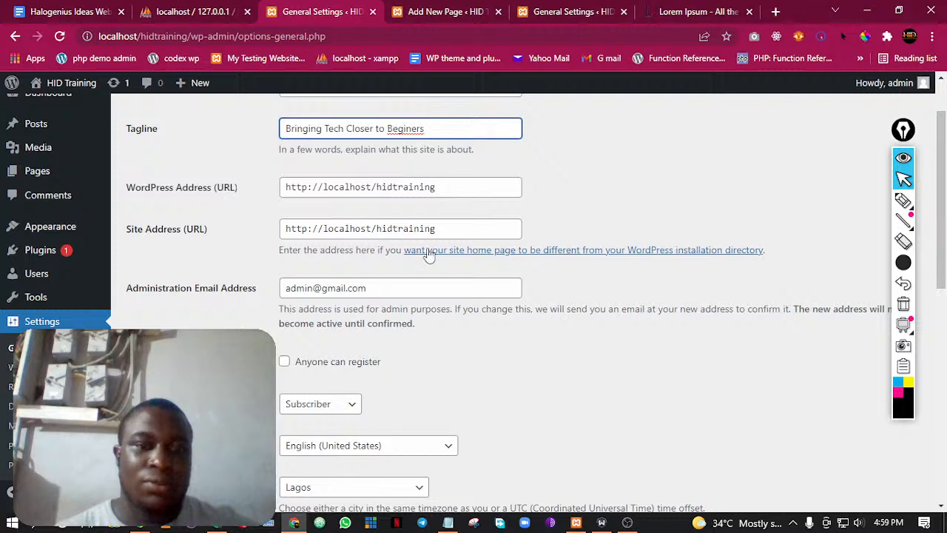
scroll(351, 212, "down", 2)
scroll(352, 212, "up", 1)
left_click(323, 218)
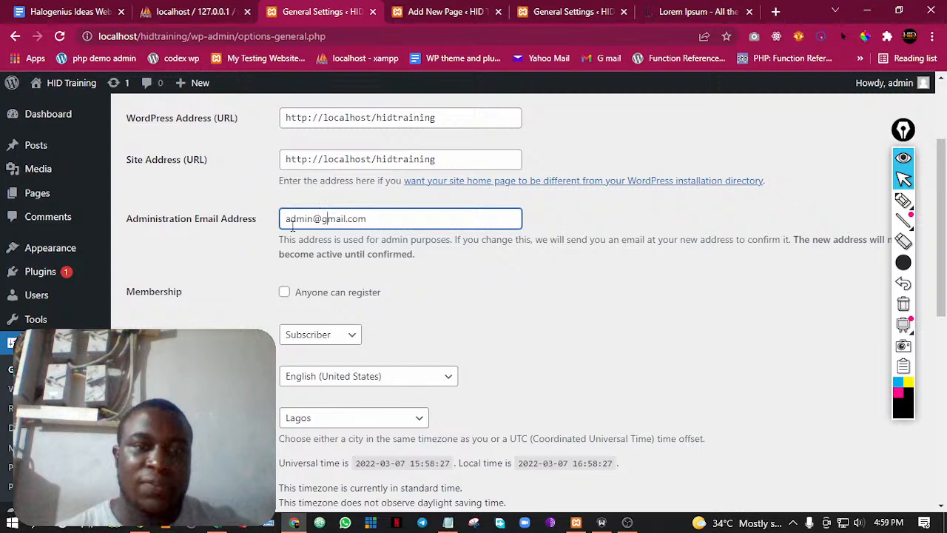
scroll(363, 422, "down", 2)
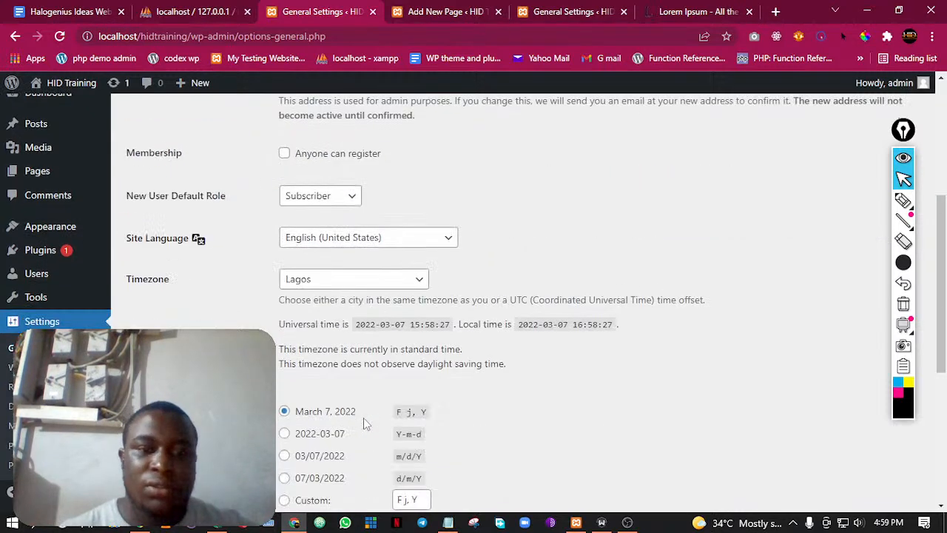
scroll(339, 288, "down", 4)
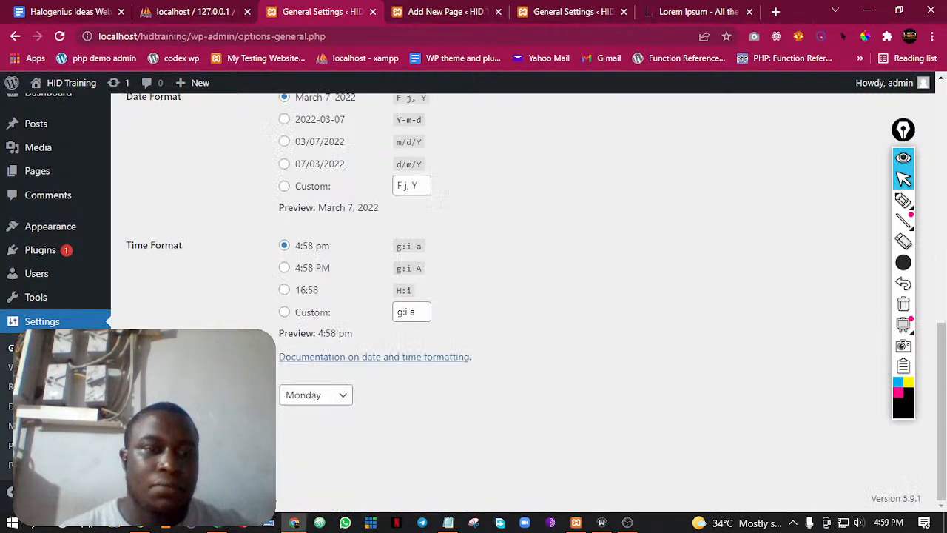
scroll(359, 393, "up", 3)
scroll(353, 404, "down", 3)
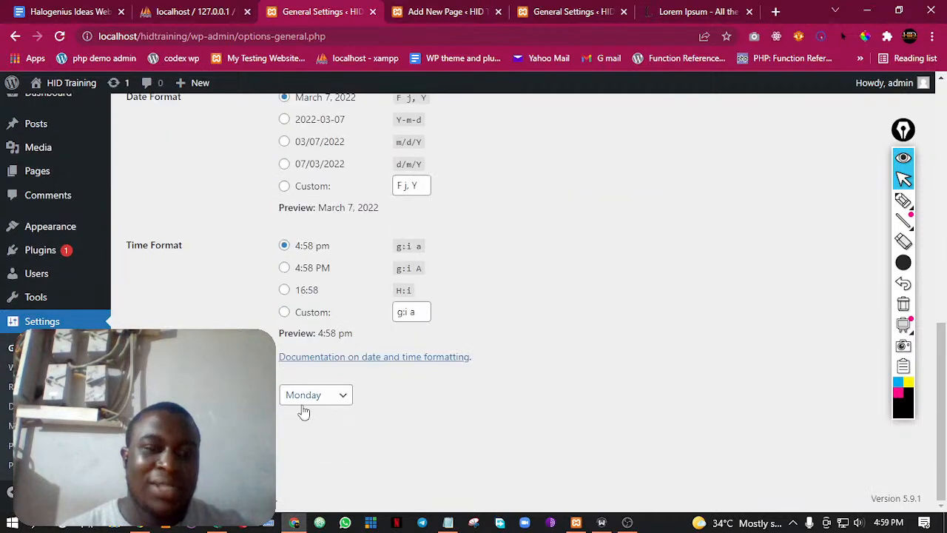
Set the week's starting day to Sunday and save the General Settings
left_click(305, 400)
left_click(303, 412)
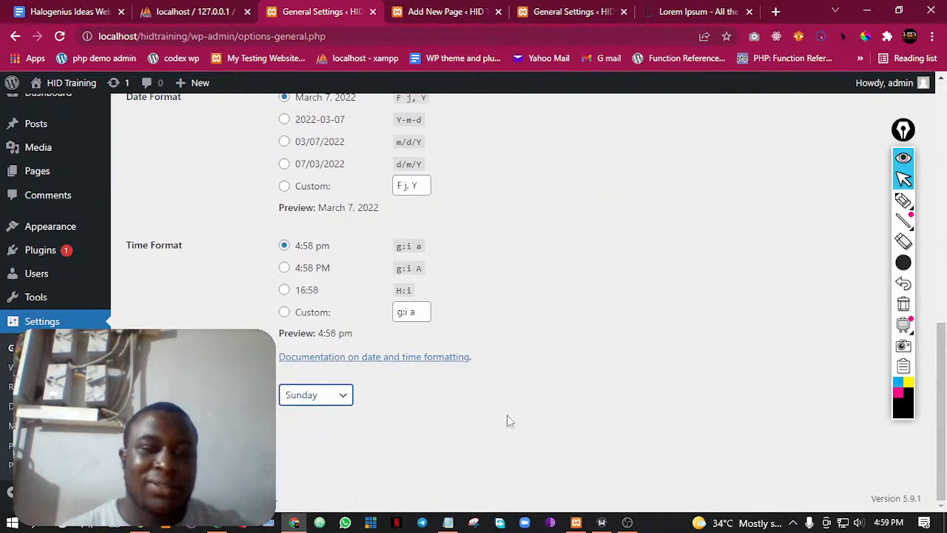
scroll(516, 400, "up", 1)
scroll(516, 400, "up", 3)
scroll(516, 399, "down", 4)
left_click(163, 446)
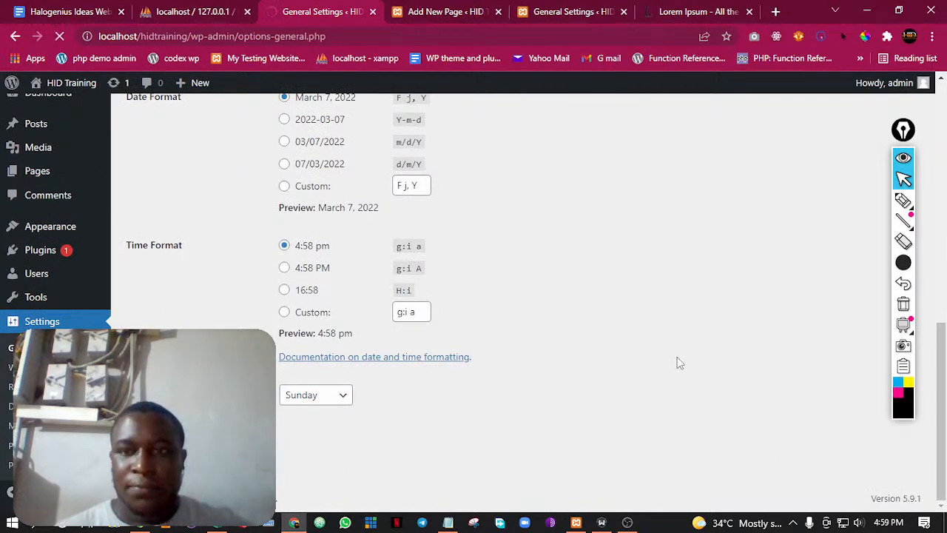
Review the saved General Settings from the site title down to the week's starting day
scroll(557, 269, "down", 2)
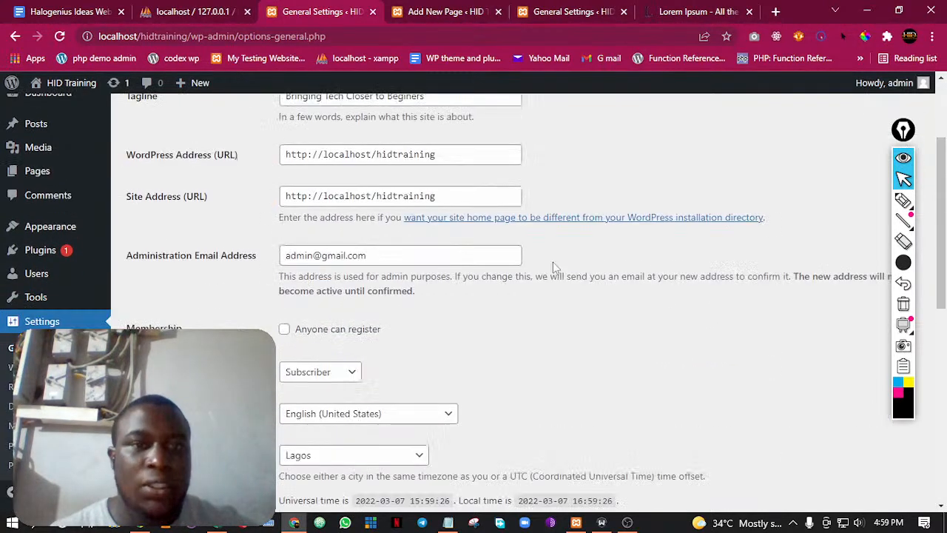
scroll(554, 265, "up", 2)
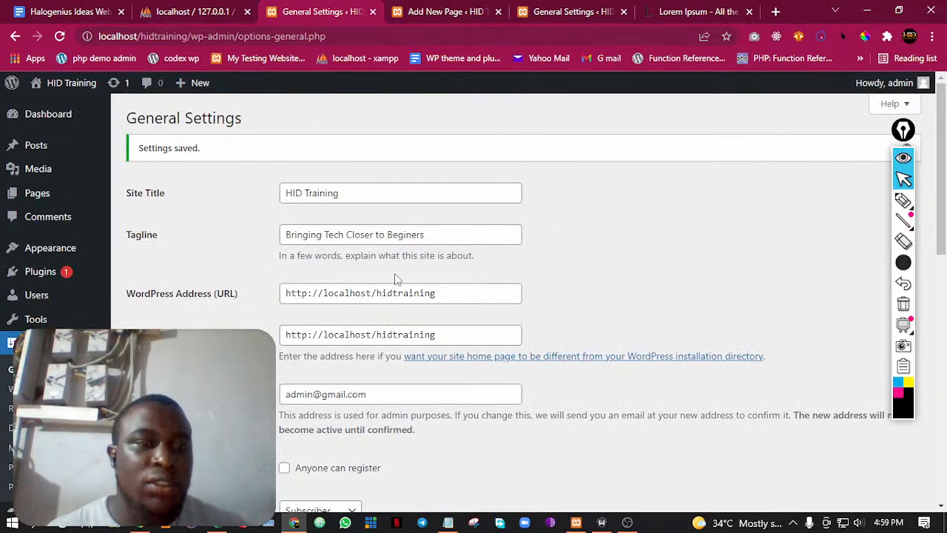
scroll(395, 277, "down", 9)
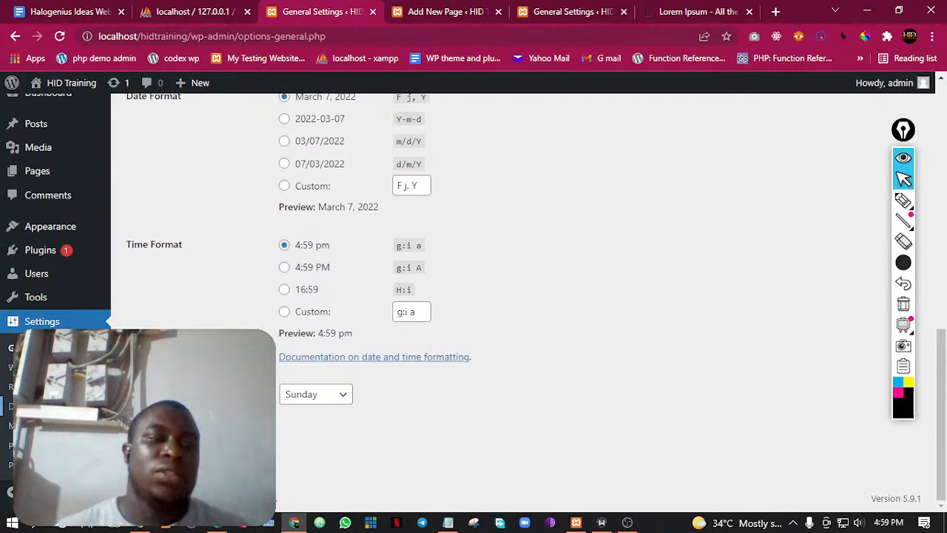
Look over the Writing Settings and open the Reading Settings page
left_click(28, 367)
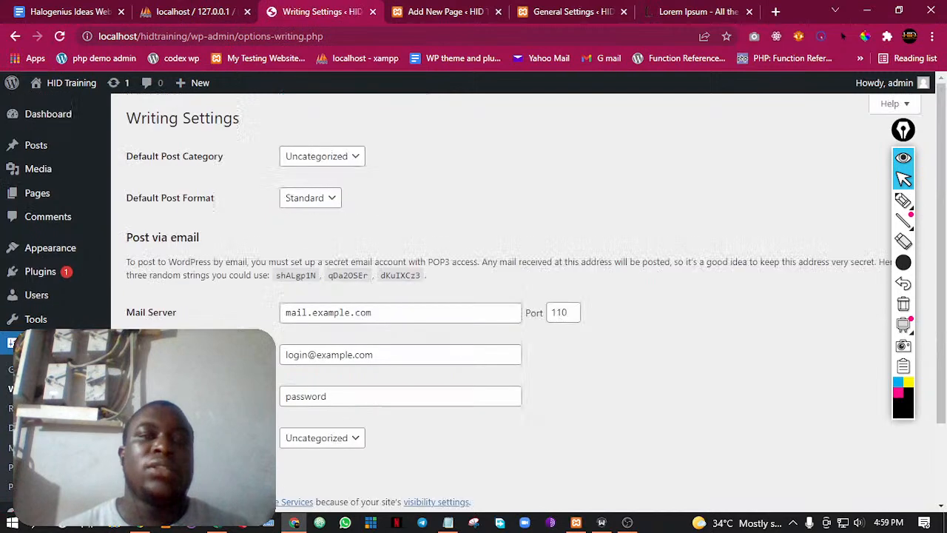
scroll(332, 237, "down", 2)
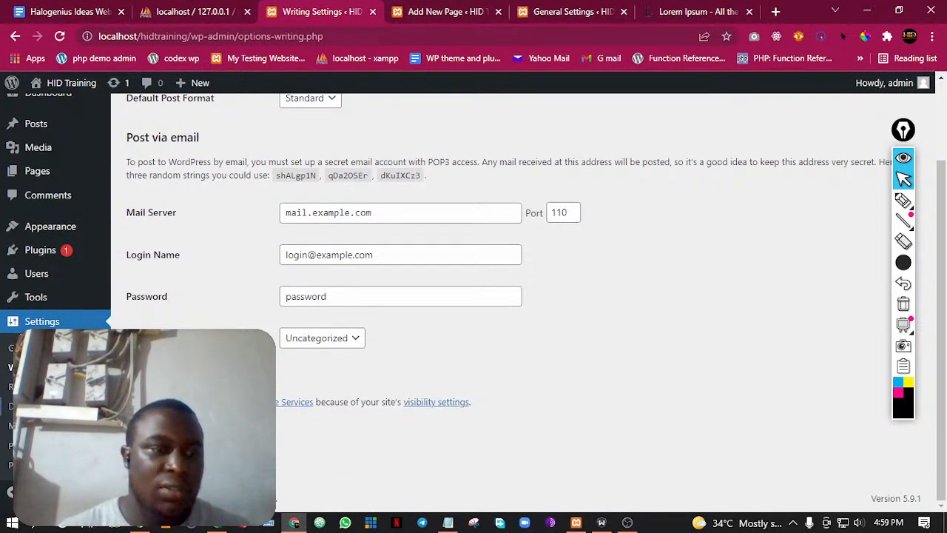
left_click(28, 387)
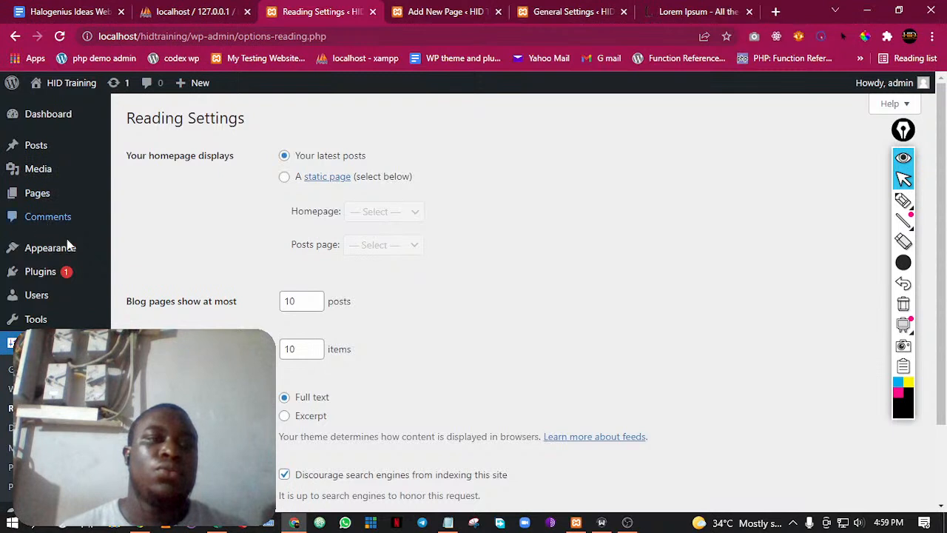
Open the site's front page in a new browser tab and switch to that tab
mouse_move(71, 85)
right_click(63, 108)
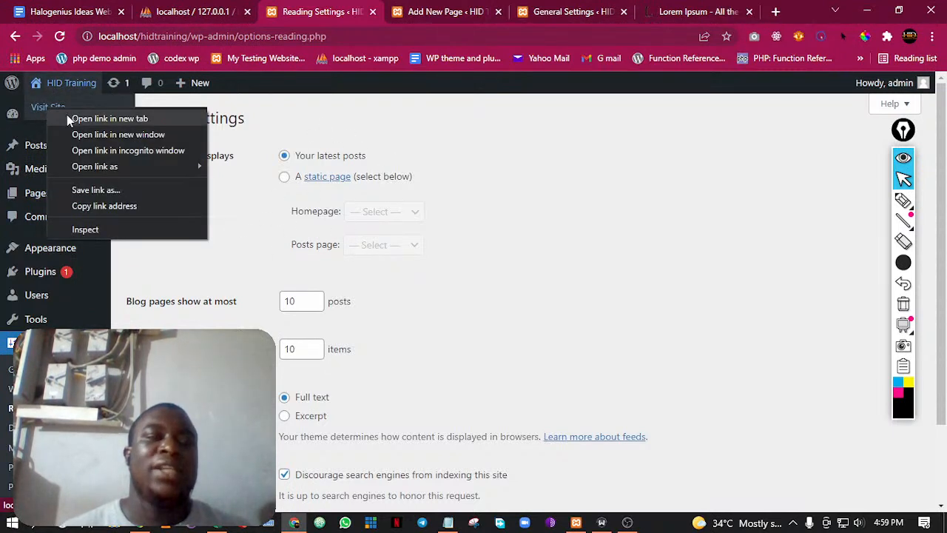
left_click(70, 118)
left_click(389, 9)
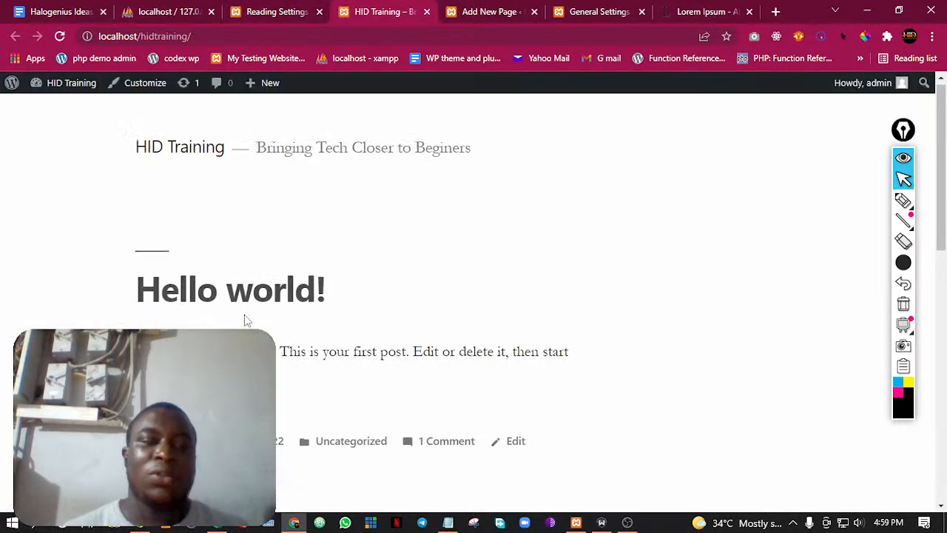
Examine the front page's title, tagline and widgets, highlighting the "Hello world!" post displayed on it
scroll(246, 314, "down", 10)
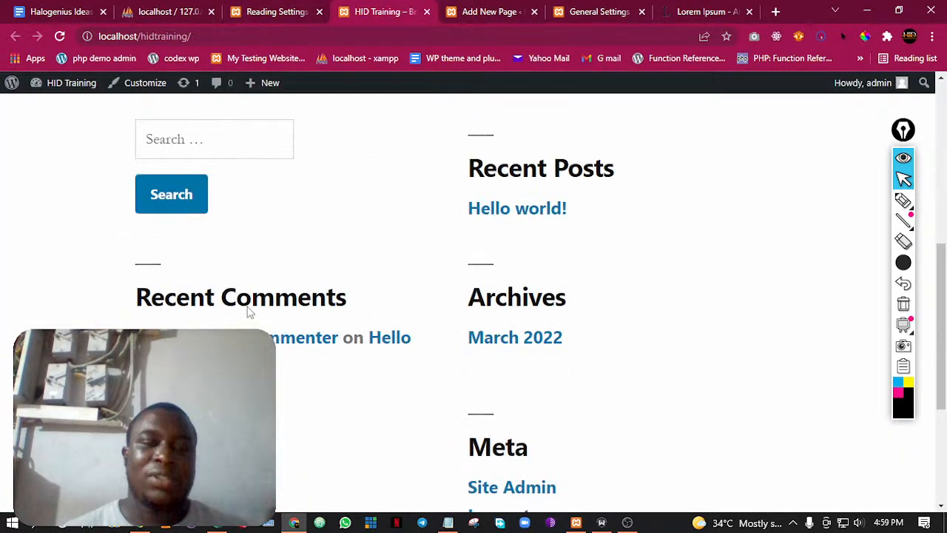
scroll(255, 314, "down", 3)
scroll(273, 305, "up", 12)
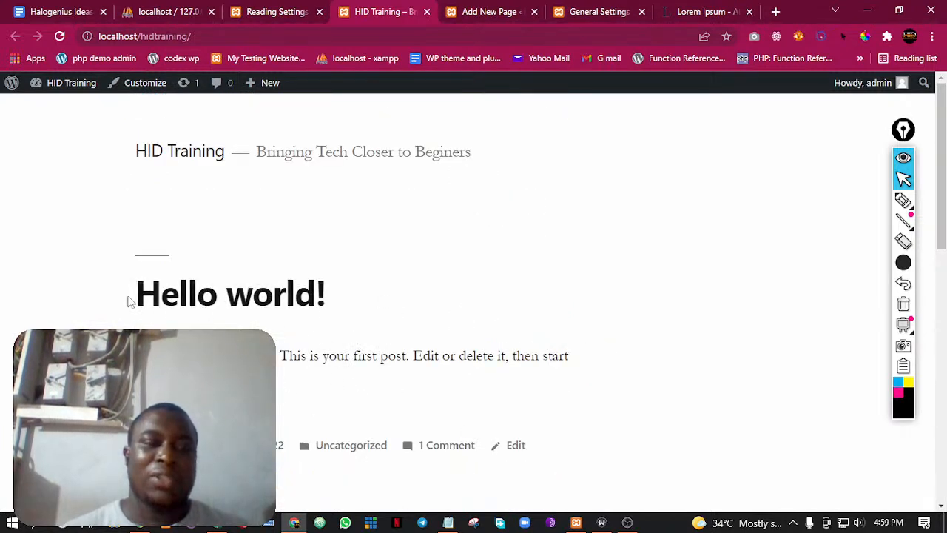
left_click_drag(165, 289, 294, 384)
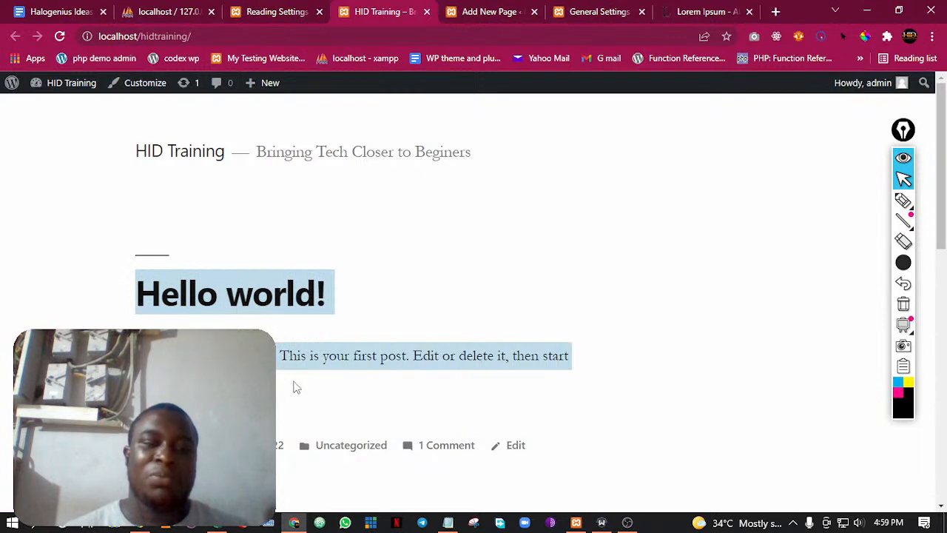
left_click(294, 384)
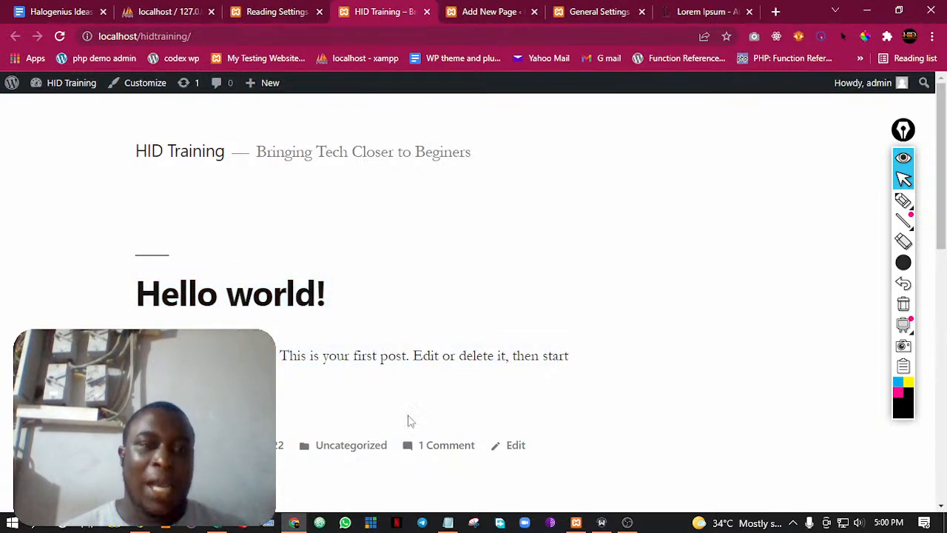
left_click_drag(112, 288, 289, 381)
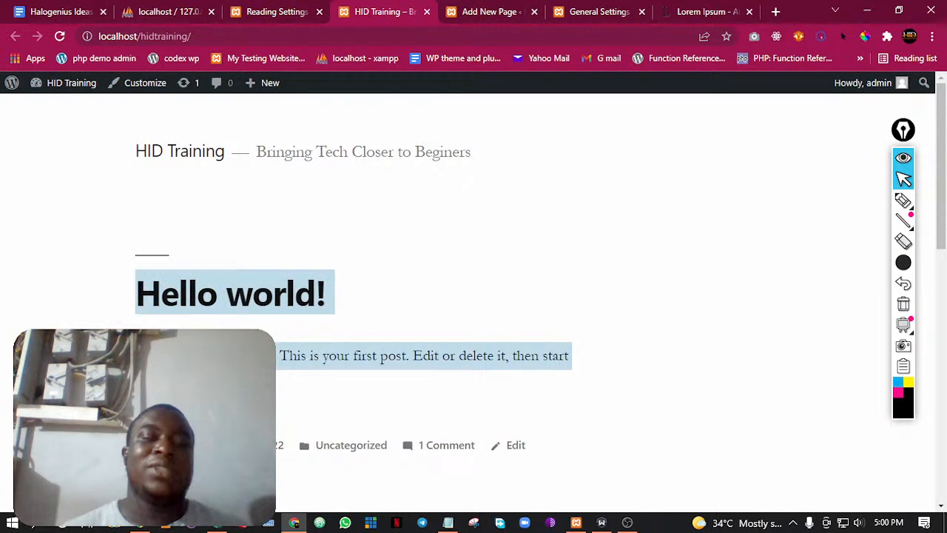
left_click(116, 289)
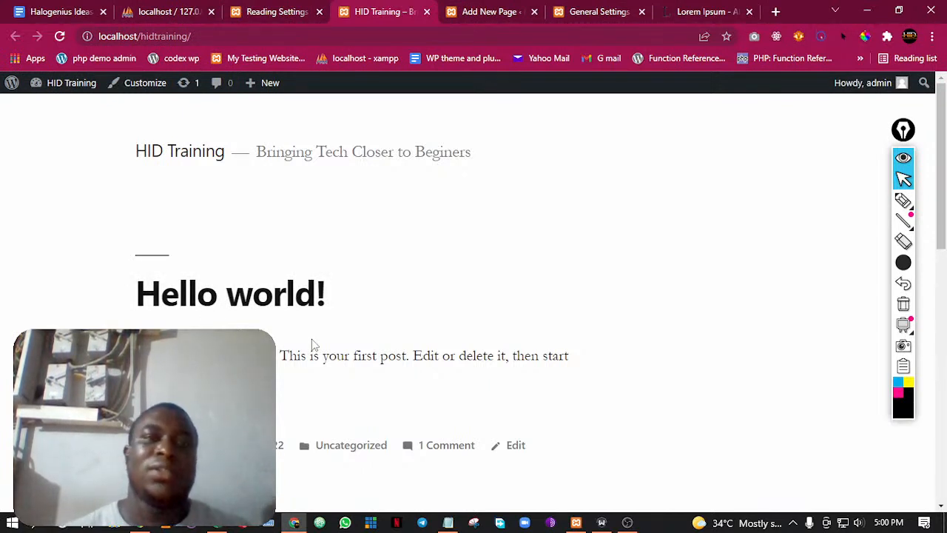
Return to the Reading Settings and set the homepage to display a static page
left_click(292, 8)
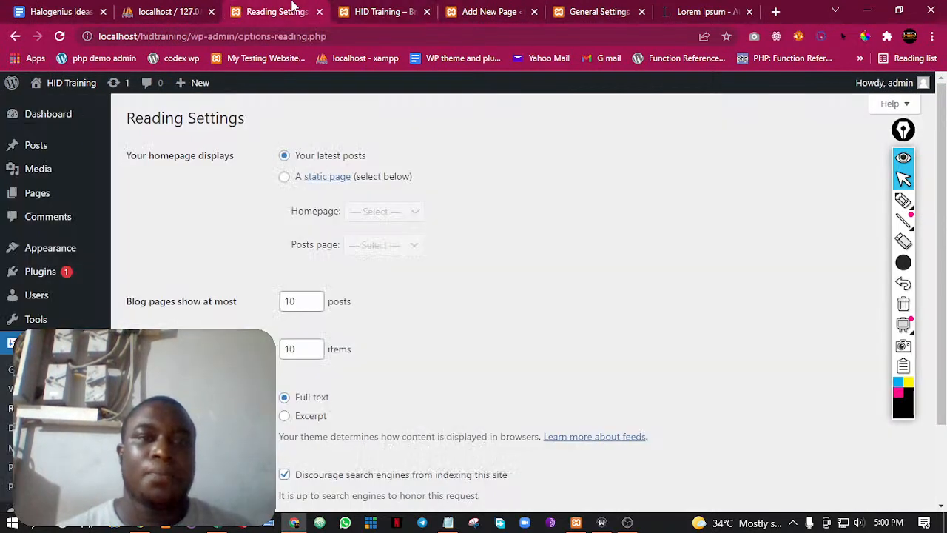
left_click(285, 178)
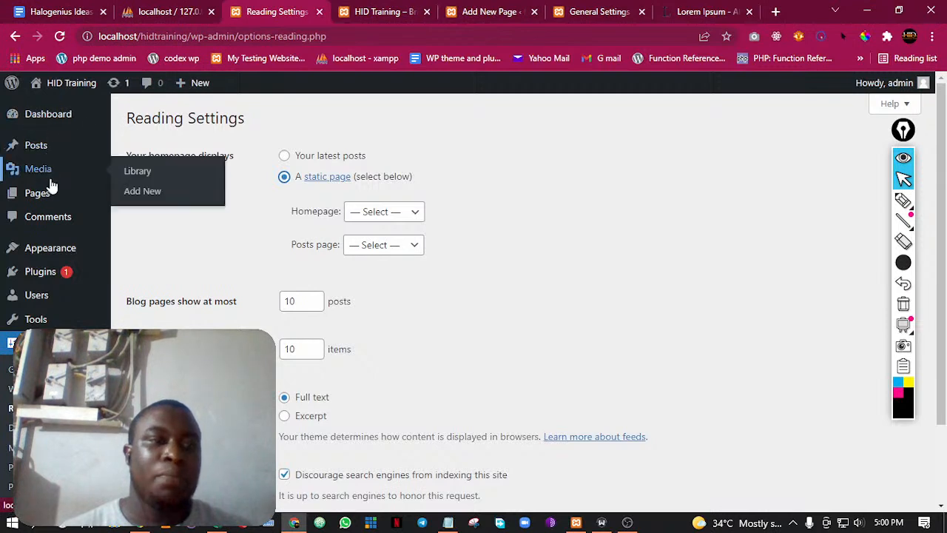
Open the list of all pages in a new browser tab and move that tab ahead of the Reading Settings tab
mouse_move(70, 198)
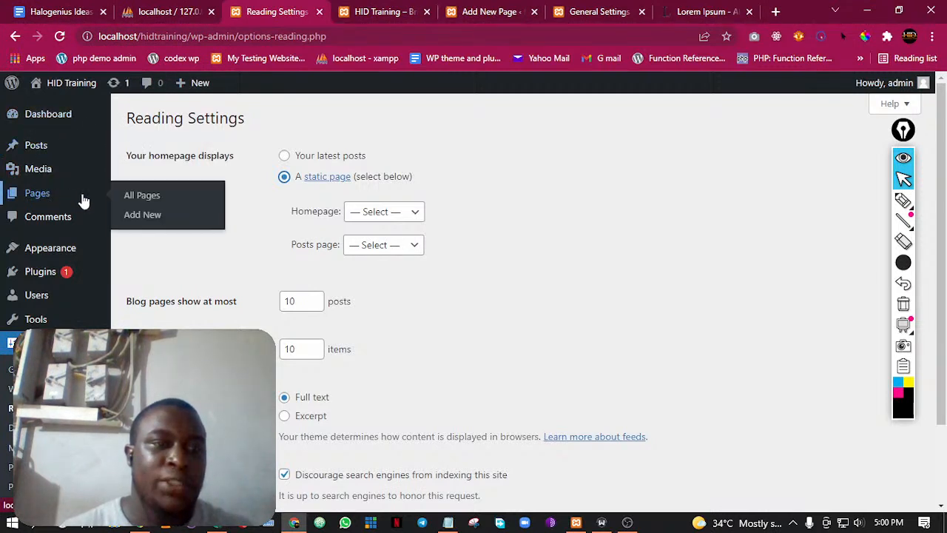
right_click(148, 197)
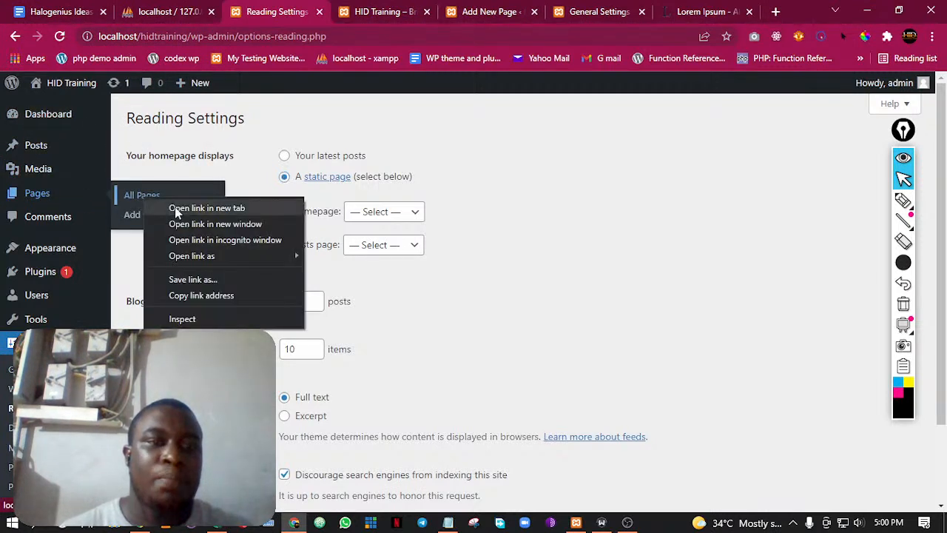
left_click(178, 206)
left_click(433, 11)
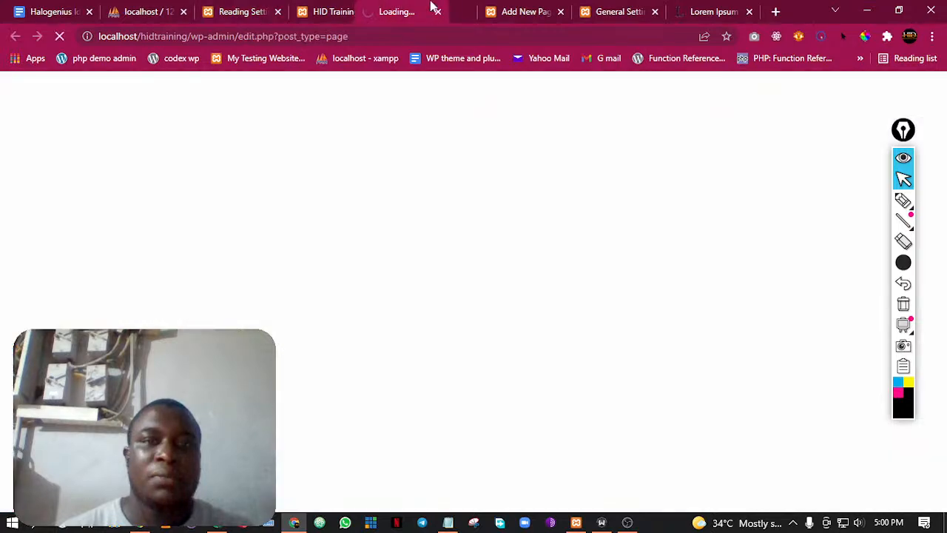
left_click_drag(434, 10, 266, 11)
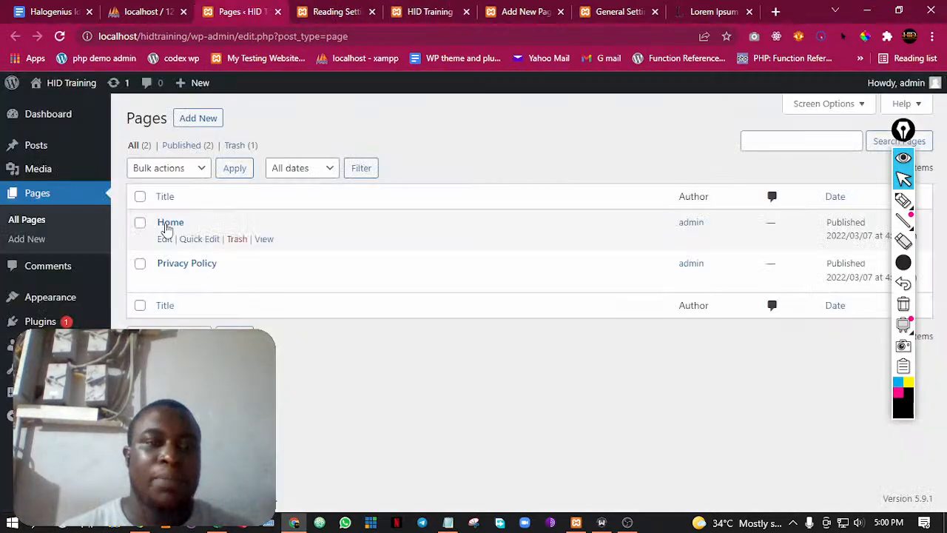
Return to the Reading Settings, choose Home as the static homepage and save the changes
key("ctrl+Tab")
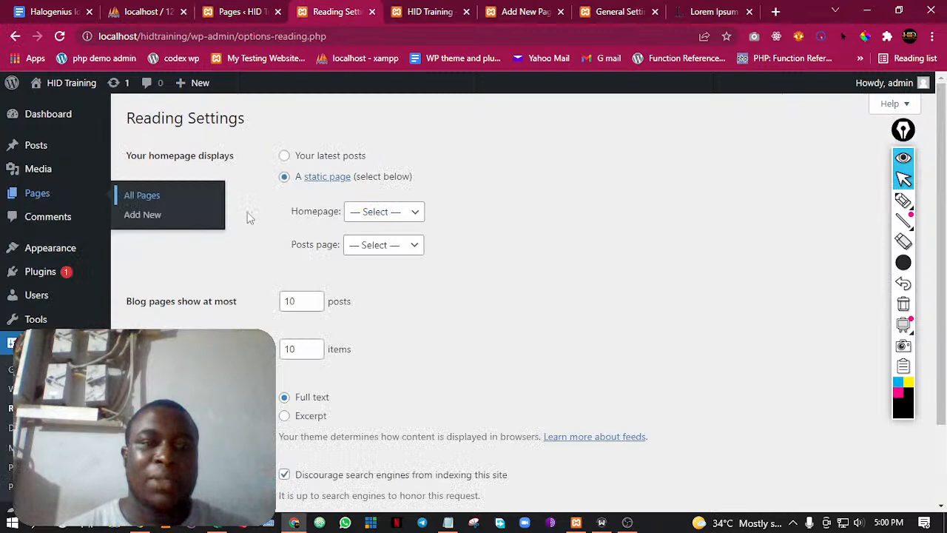
left_click(390, 215)
left_click(385, 245)
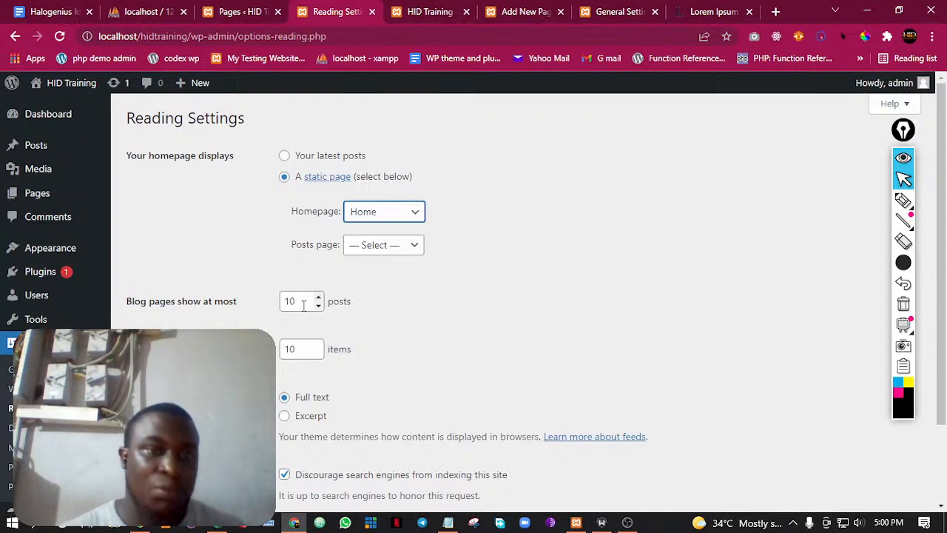
left_click(594, 282)
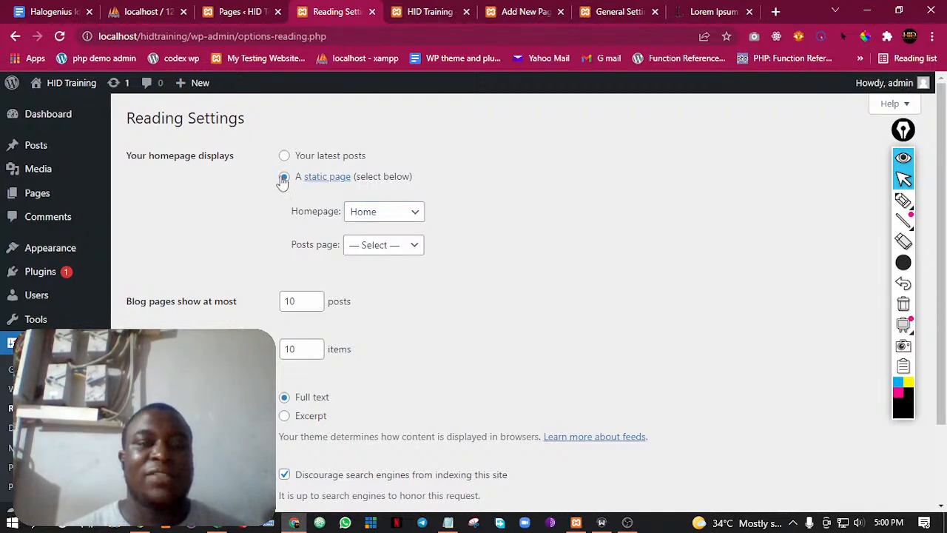
scroll(342, 245, "down", 2)
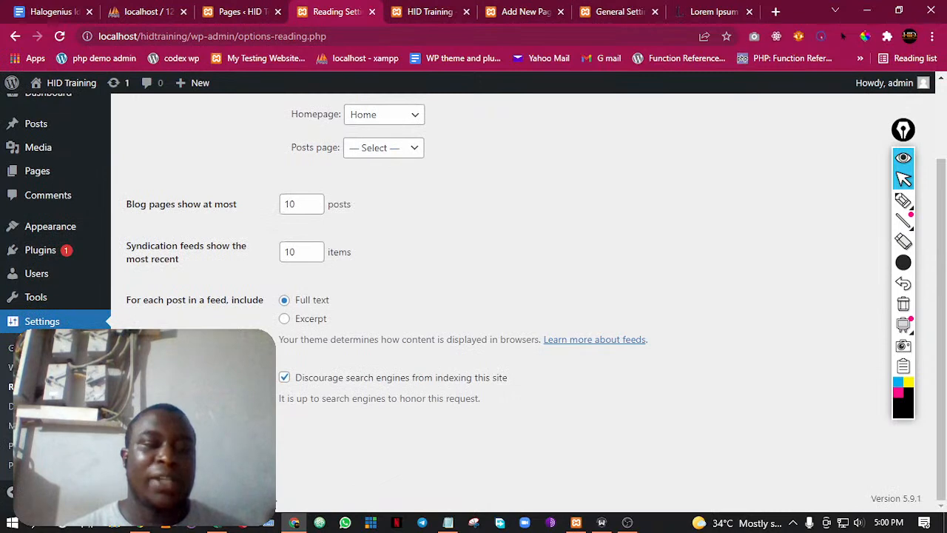
left_click(163, 446)
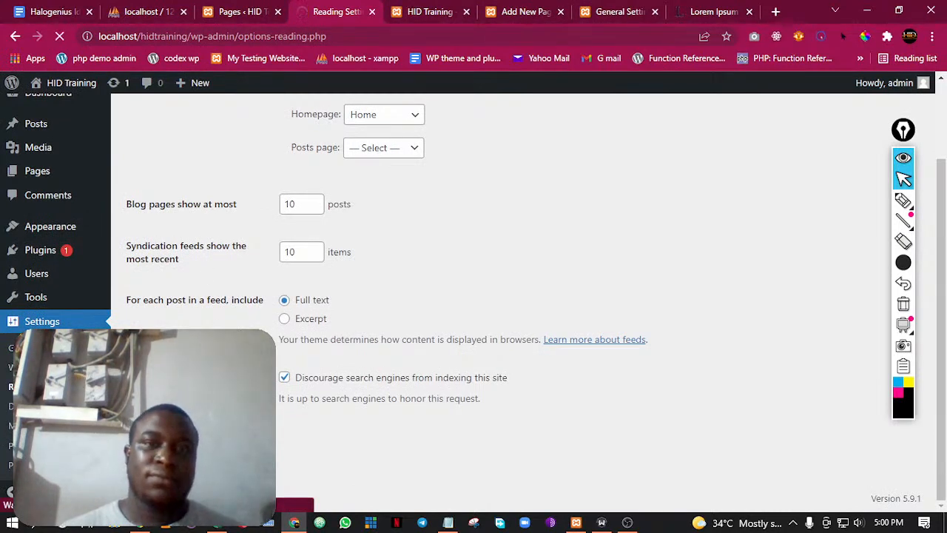
Reload the site's front page and examine it, highlighting the "Home" title and looking through the widgets below
left_click(433, 10)
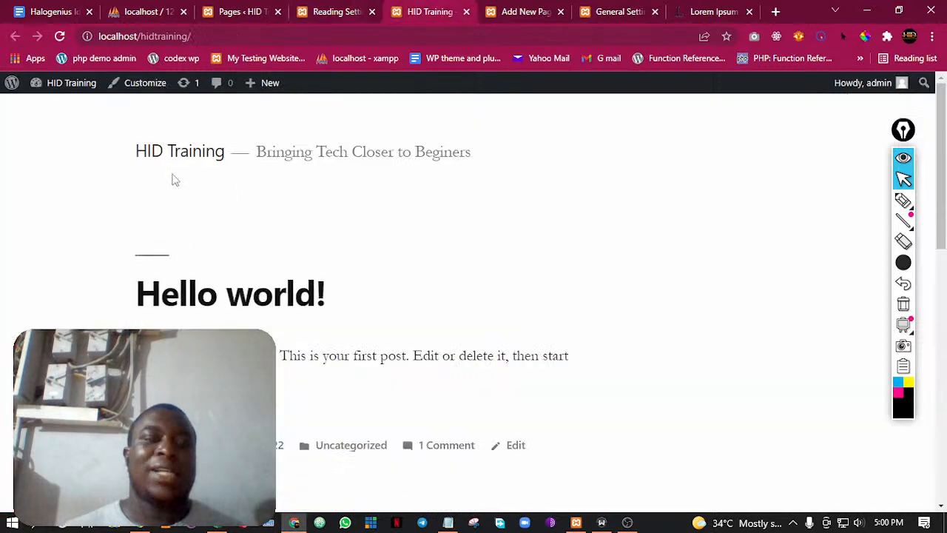
left_click(60, 36)
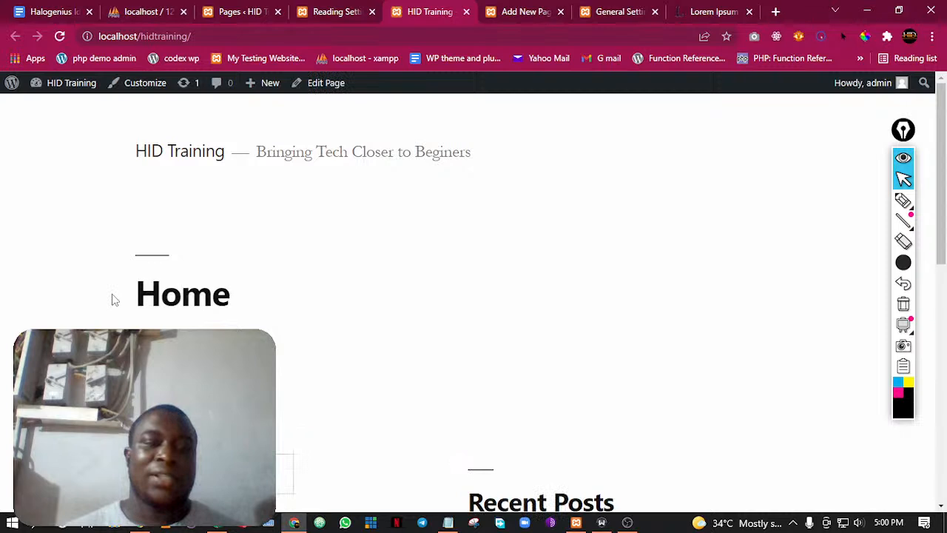
scroll(198, 226, "down", 3)
scroll(170, 176, "up", 2)
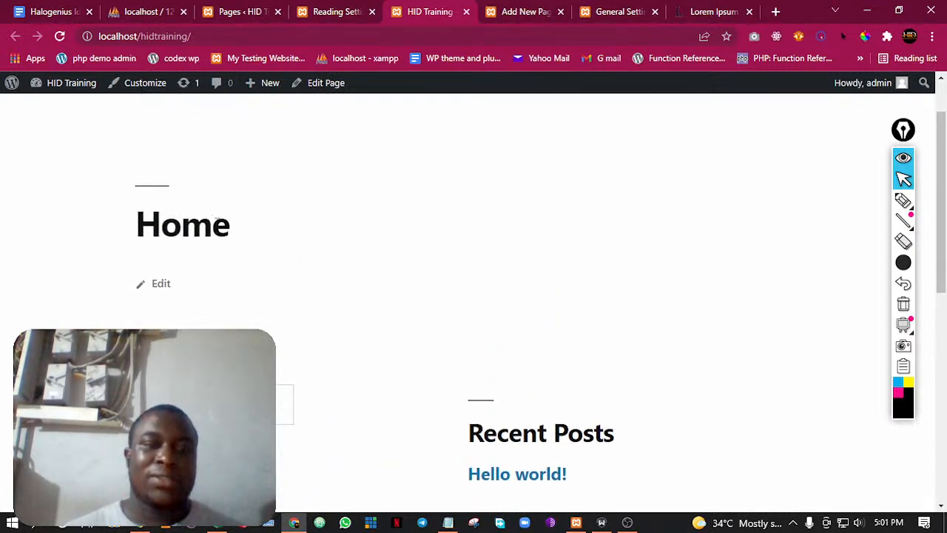
left_click_drag(112, 236, 229, 237)
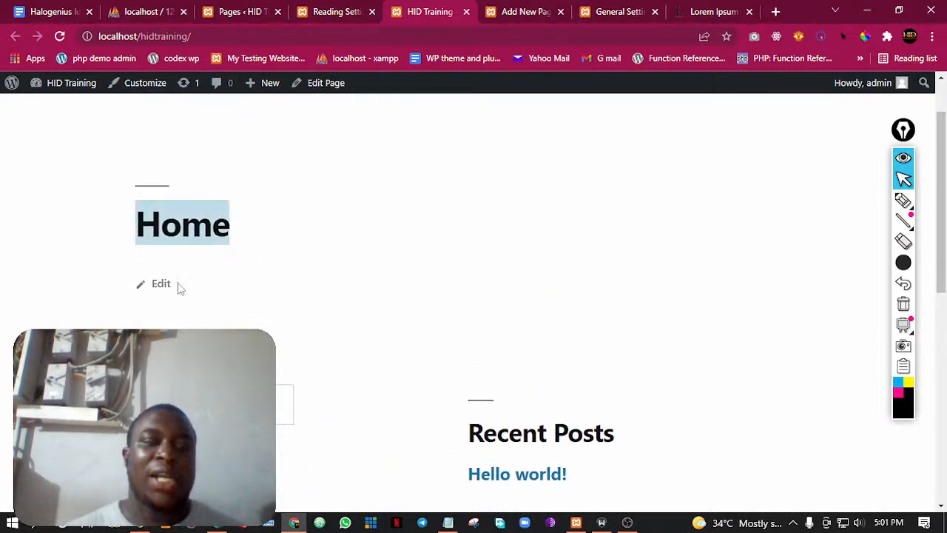
scroll(239, 311, "down", 5)
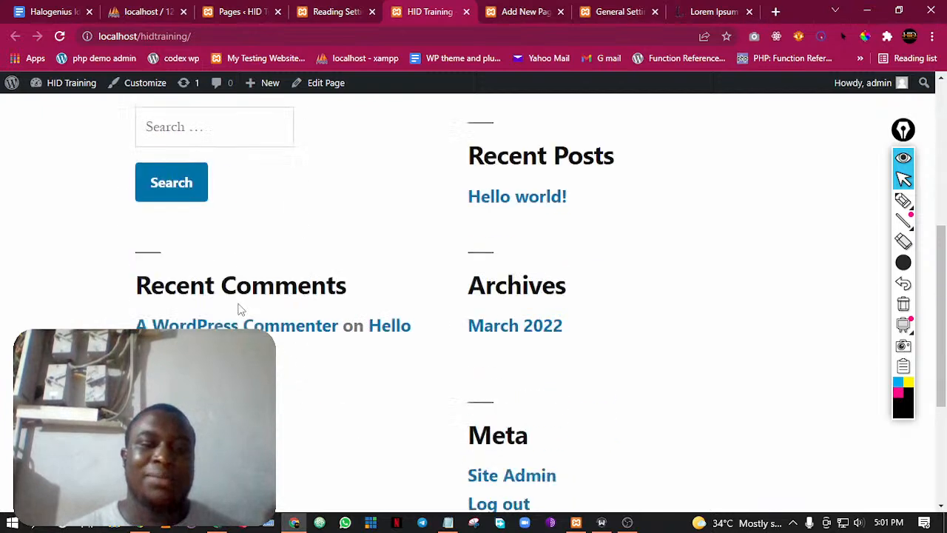
scroll(239, 310, "down", 2)
scroll(405, 248, "up", 7)
scroll(408, 279, "down", 6)
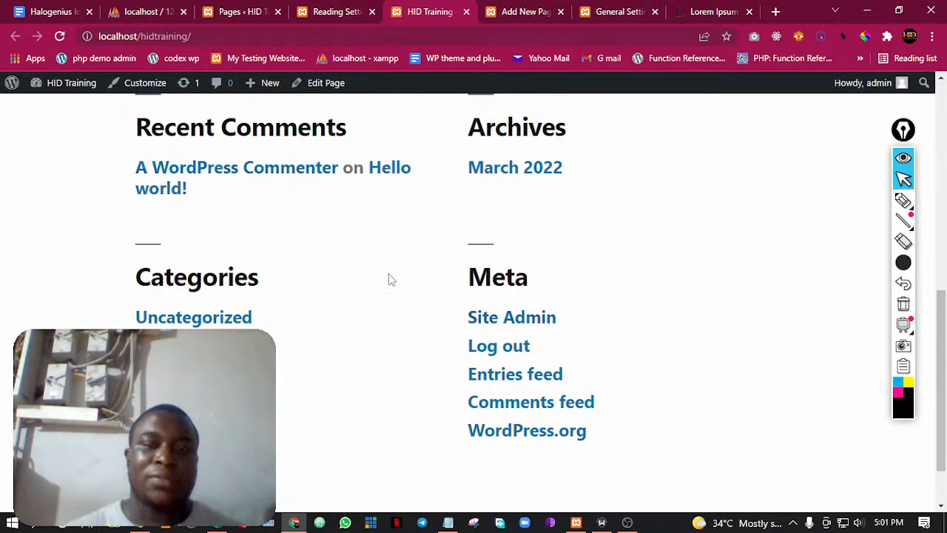
scroll(392, 274, "up", 2)
scroll(397, 264, "up", 5)
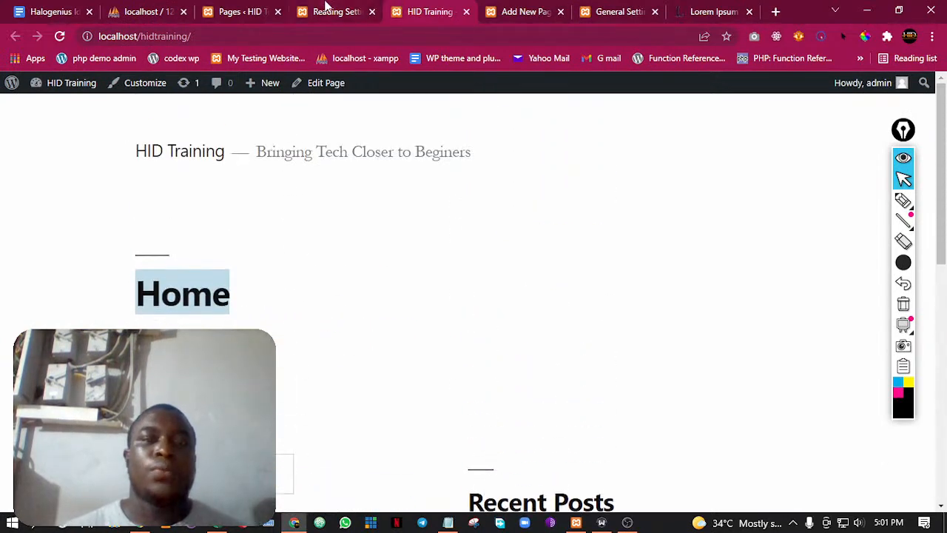
Compare the Reading Settings with the front page's Recent Posts widget and review the remaining reading options
left_click(330, 11)
scroll(296, 192, "down", 1)
scroll(288, 220, "up", 1)
left_click(411, 11)
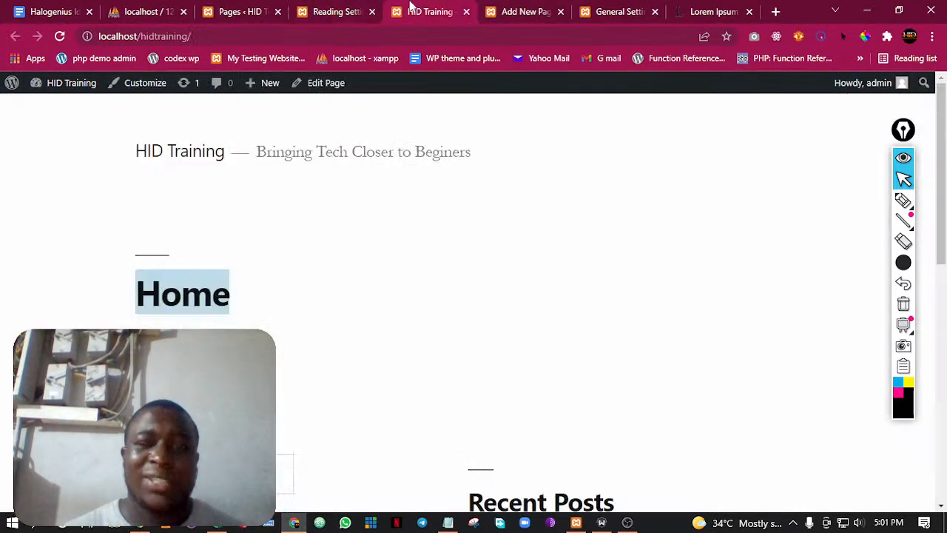
scroll(410, 300, "down", 5)
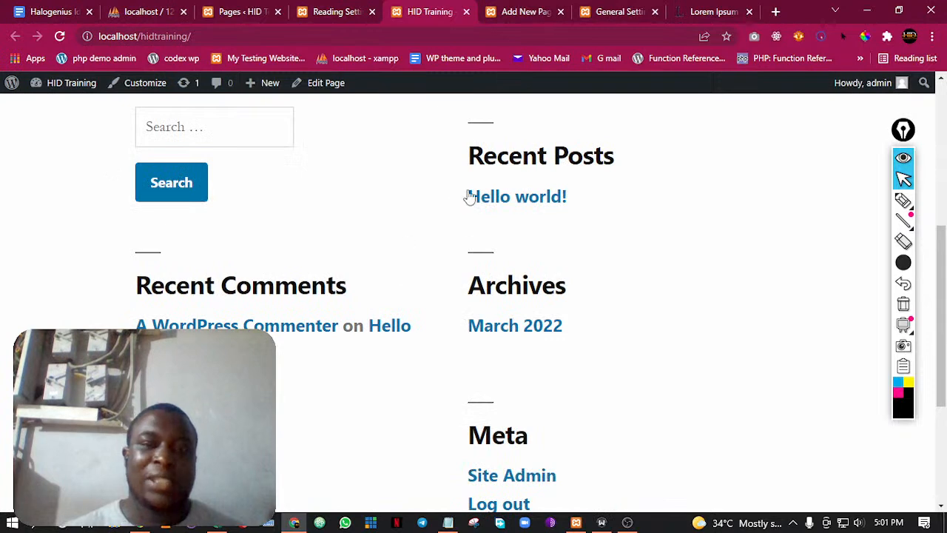
left_click(335, 9)
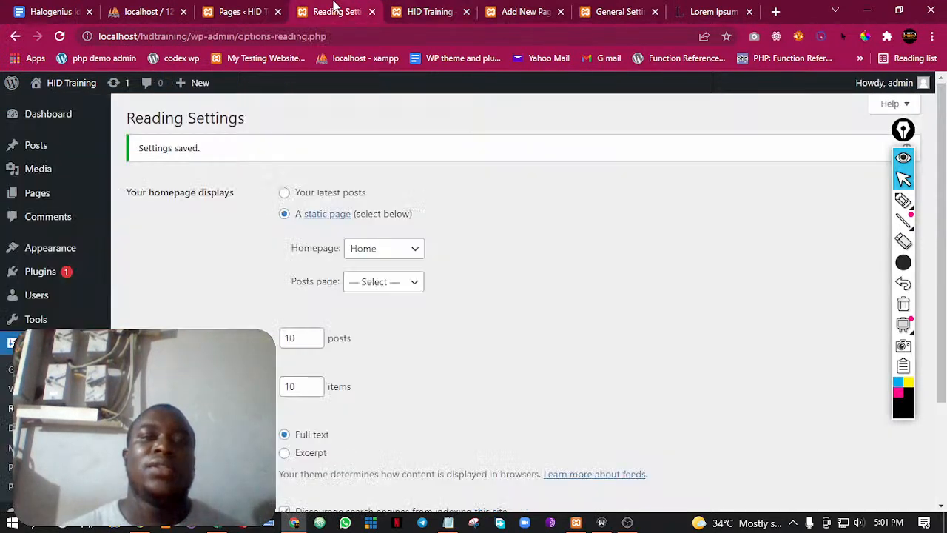
scroll(156, 237, "down", 2)
scroll(327, 247, "up", 2)
scroll(333, 254, "down", 2)
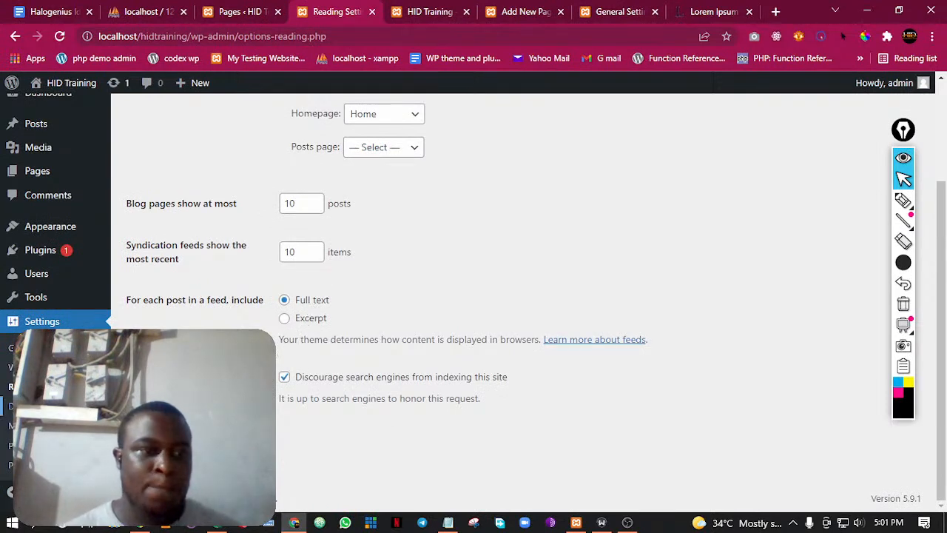
Open the Discussion Settings and look through the comment options
left_click(34, 406)
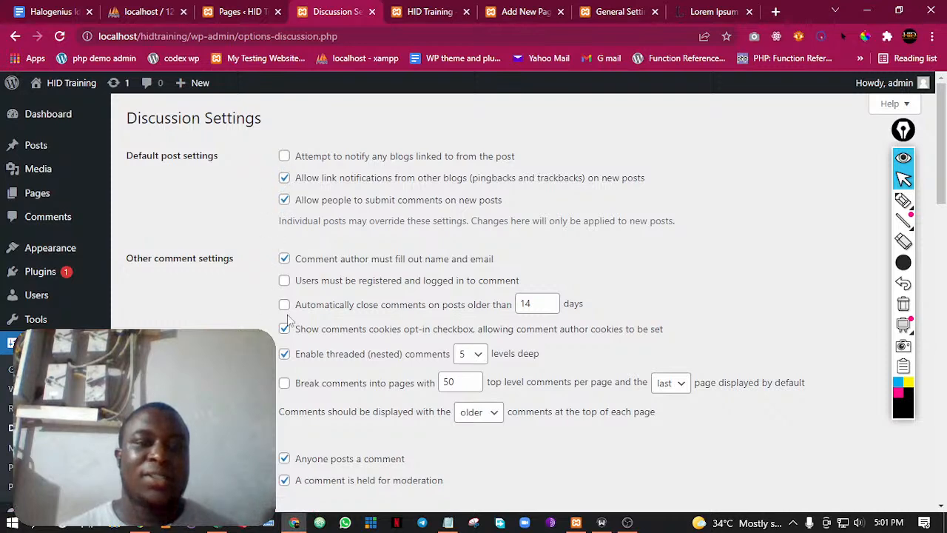
scroll(287, 313, "down", 7)
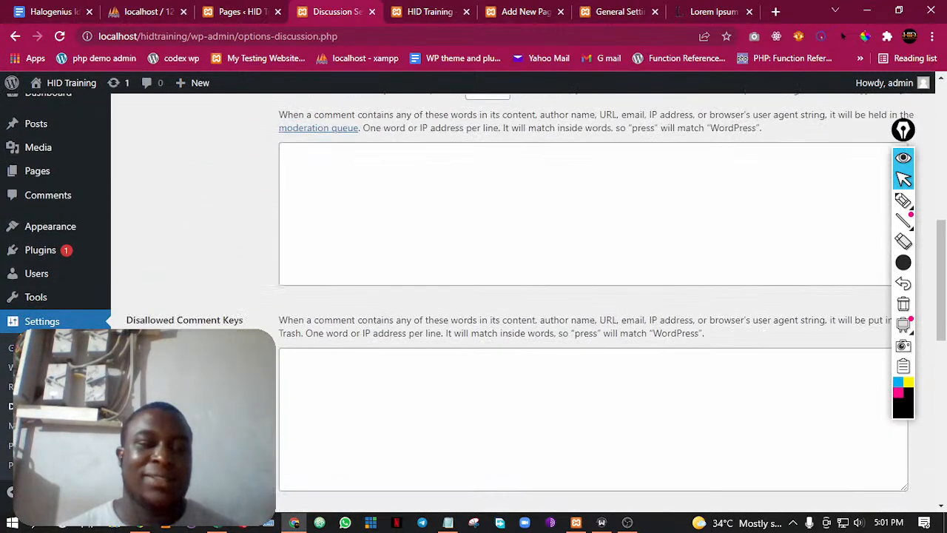
scroll(287, 313, "down", 1)
Set the permalink structure to Post name in the Permalink Settings and save the changes
left_click(33, 445)
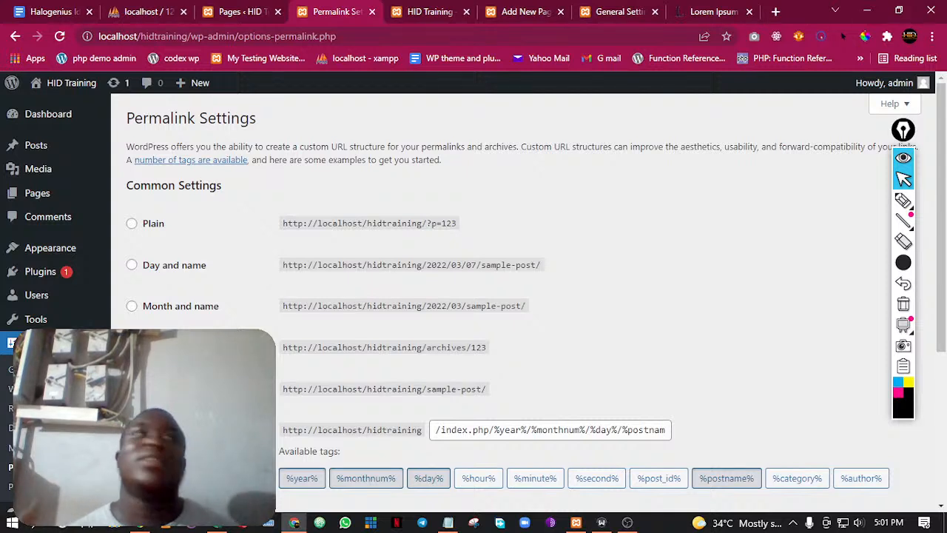
left_click(132, 389)
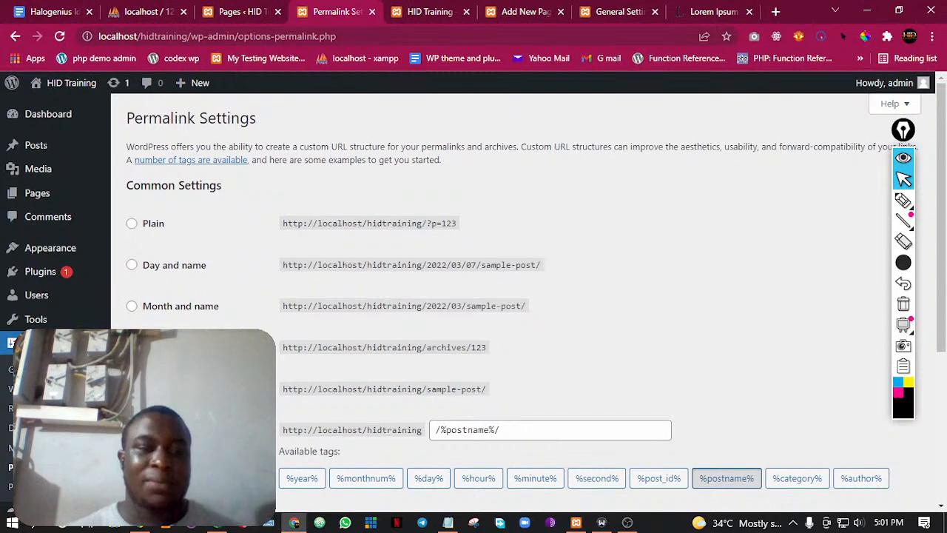
scroll(518, 296, "down", 2)
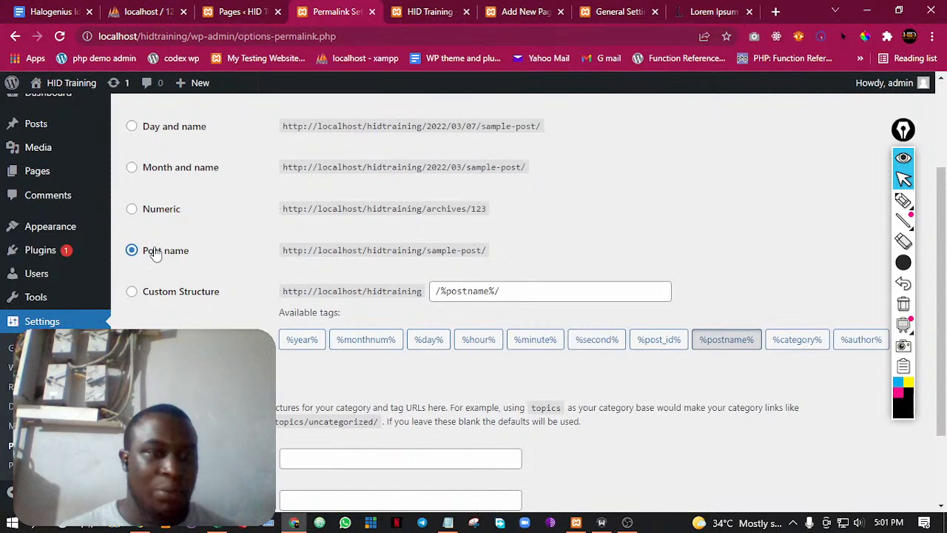
scroll(260, 260, "down", 2)
left_click(164, 444)
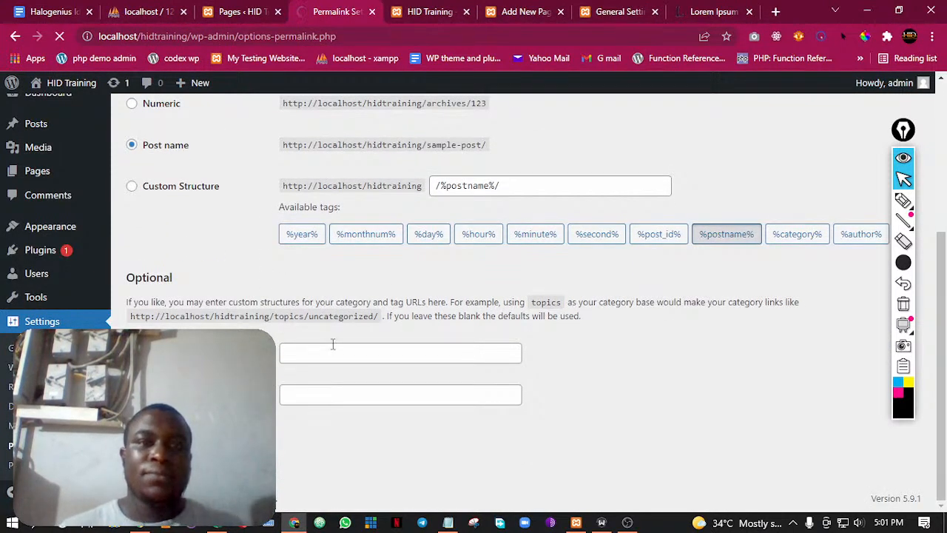
scroll(247, 256, "down", 5)
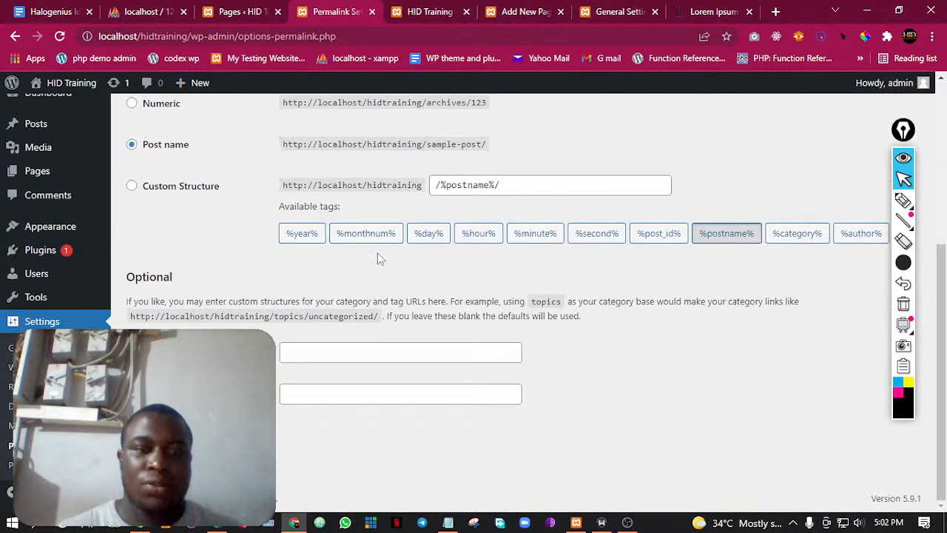
scroll(147, 270, "up", 1)
scroll(186, 291, "down", 1)
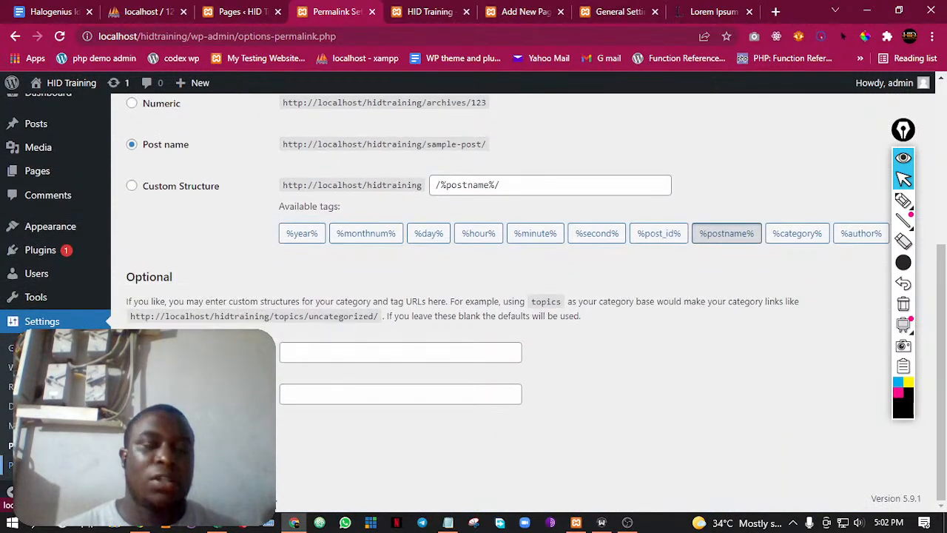
Assign the existing Privacy Policy page as the site's privacy policy page in the Privacy settings
left_click(26, 464)
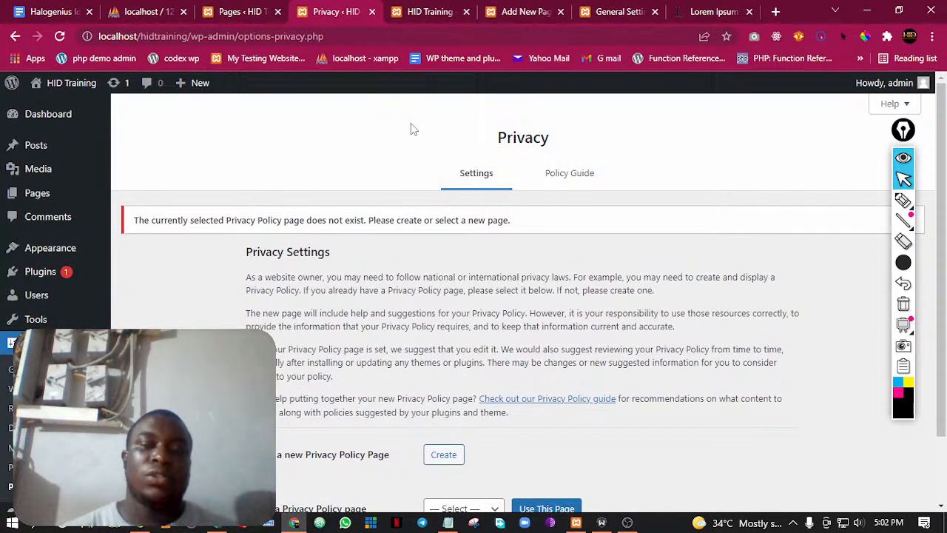
scroll(431, 326, "down", 2)
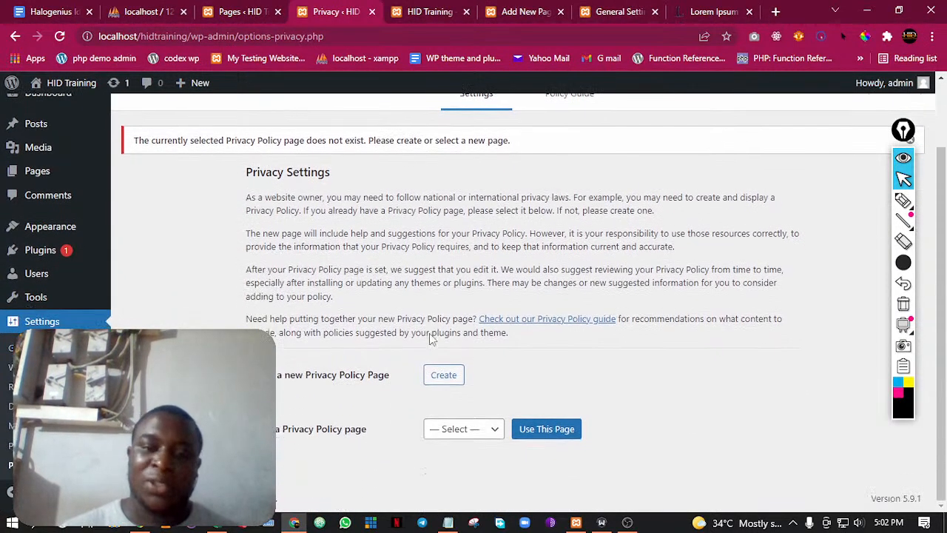
left_click(471, 431)
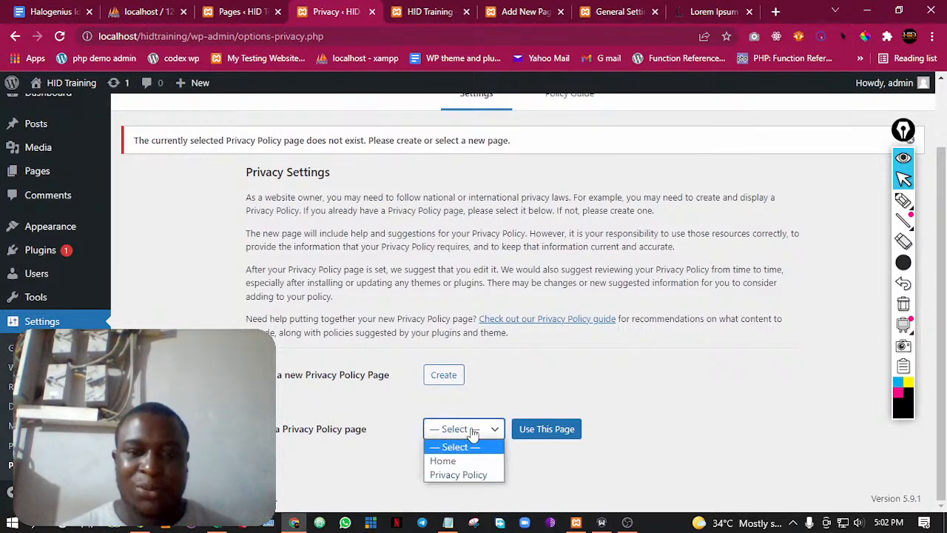
left_click(462, 474)
left_click(533, 429)
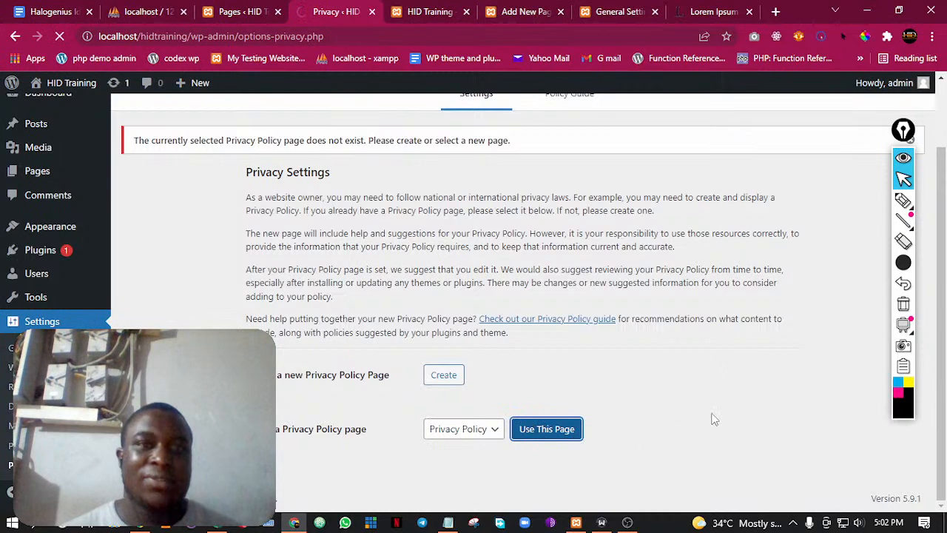
scroll(479, 279, "down", 2)
scroll(482, 313, "up", 2)
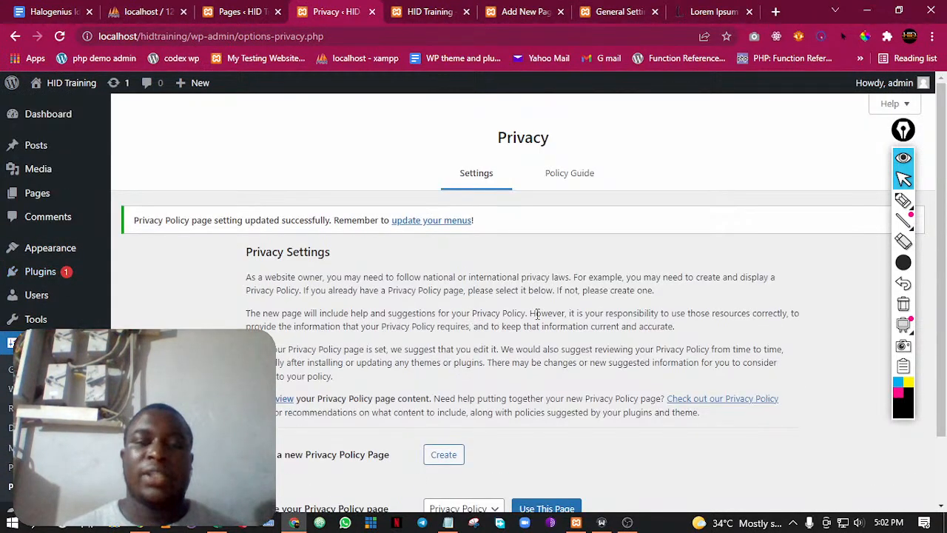
Check the website design topics in the class outline document and return to the Privacy settings
left_click(53, 11)
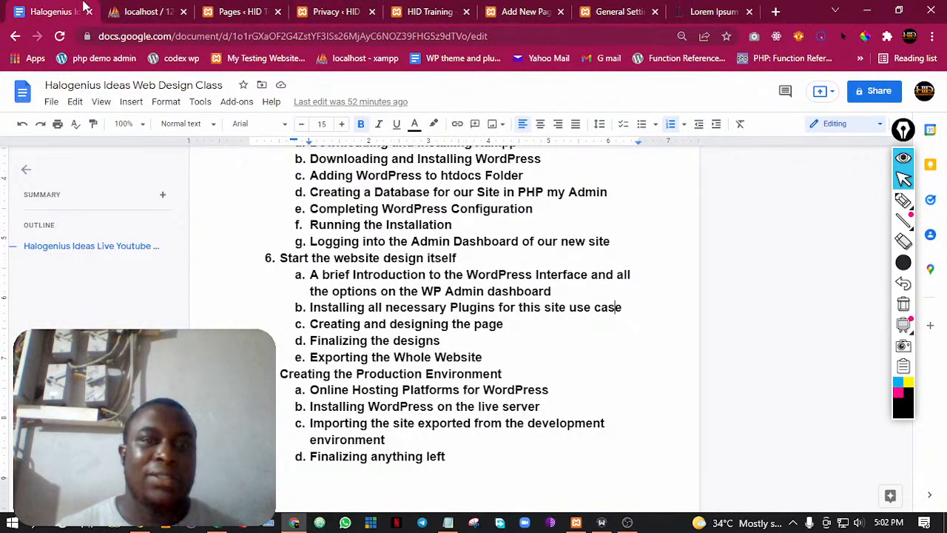
left_click(330, 11)
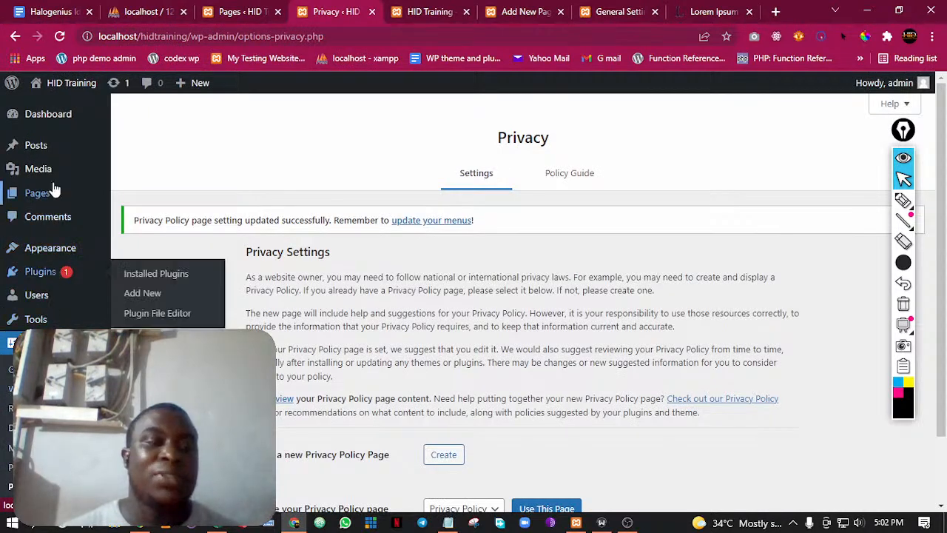
Open the Add Plugins page and the Themes page in separate new tabs and switch to the Themes page
mouse_move(42, 254)
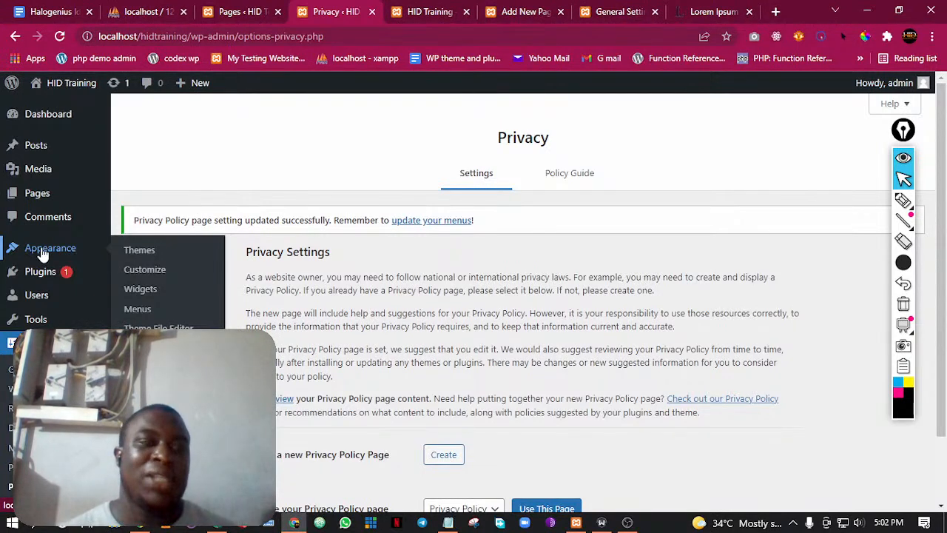
mouse_move(43, 274)
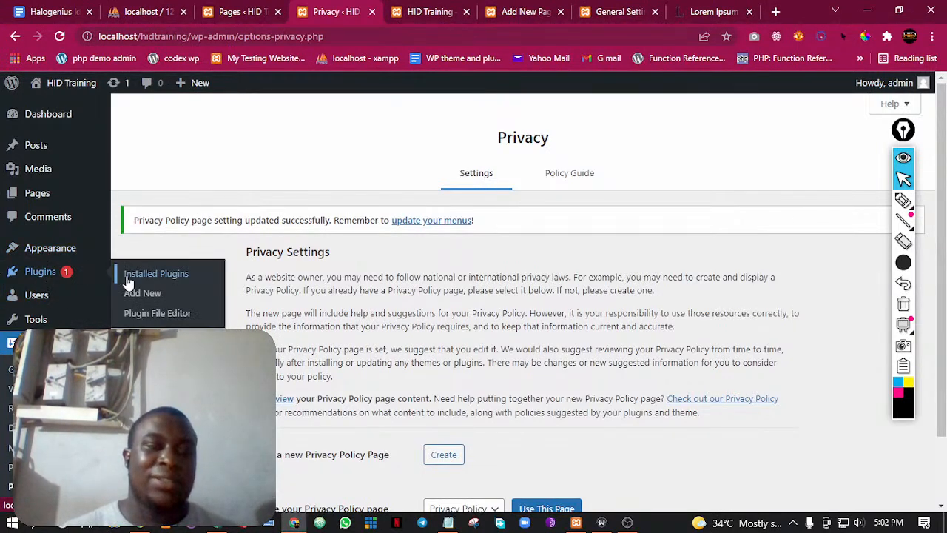
right_click(132, 292)
left_click(148, 300)
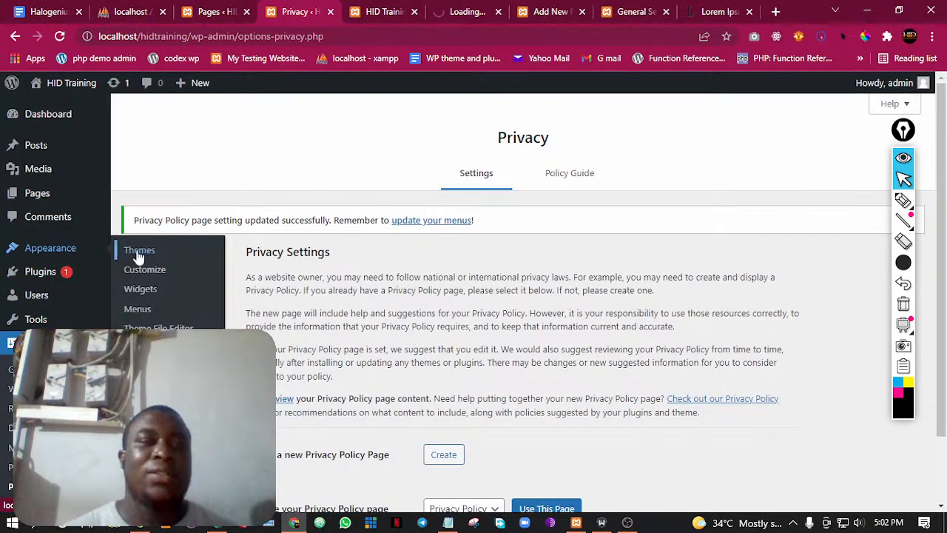
right_click(140, 256)
left_click(152, 261)
left_click(343, 9)
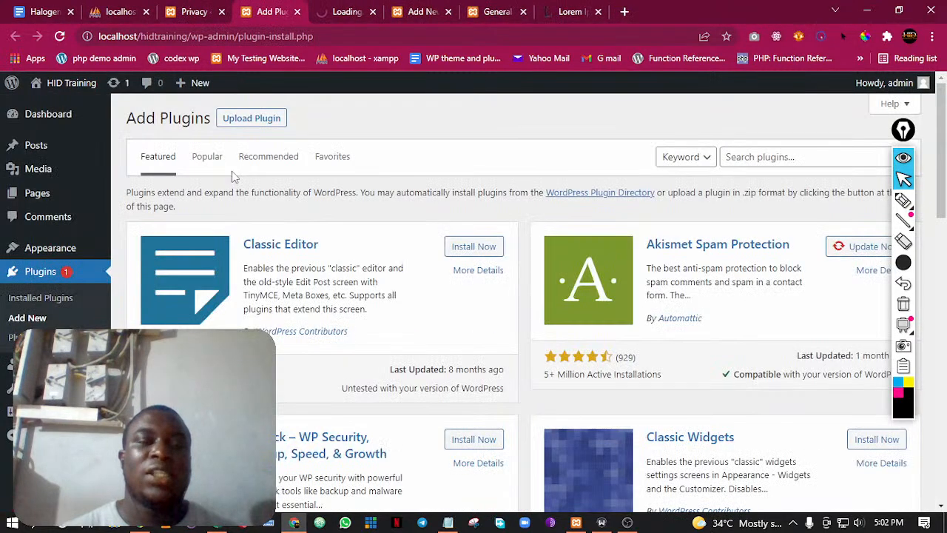
key("ctrl+Tab")
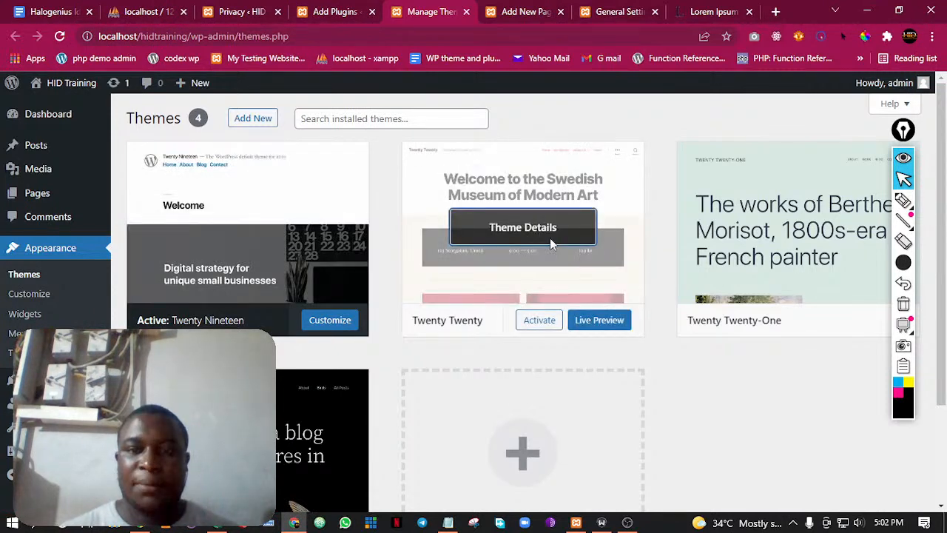
Delete the inactive themes Twenty Twenty, Twenty Twenty-One and Twenty Twenty-Two, then close the Manage Themes tab
left_click(550, 237)
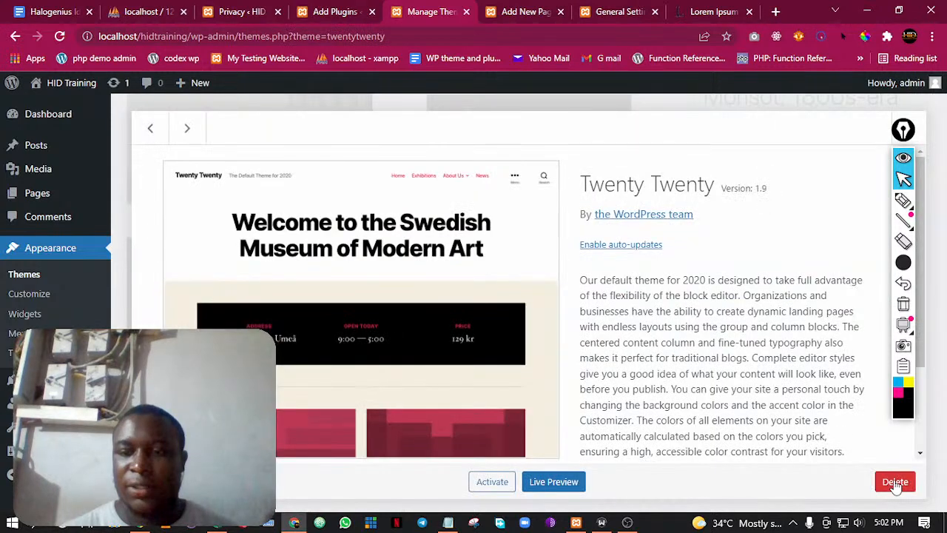
left_click(895, 482)
left_click(541, 142)
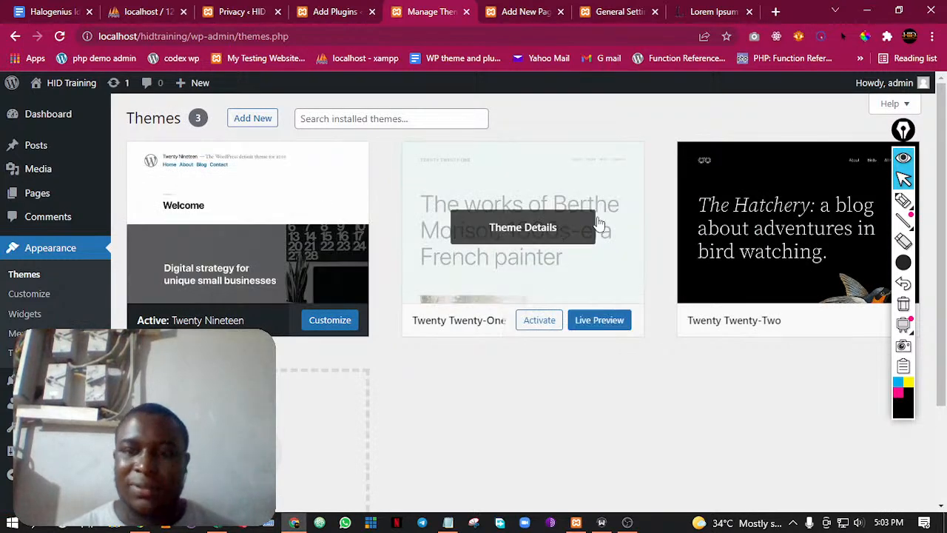
left_click(596, 222)
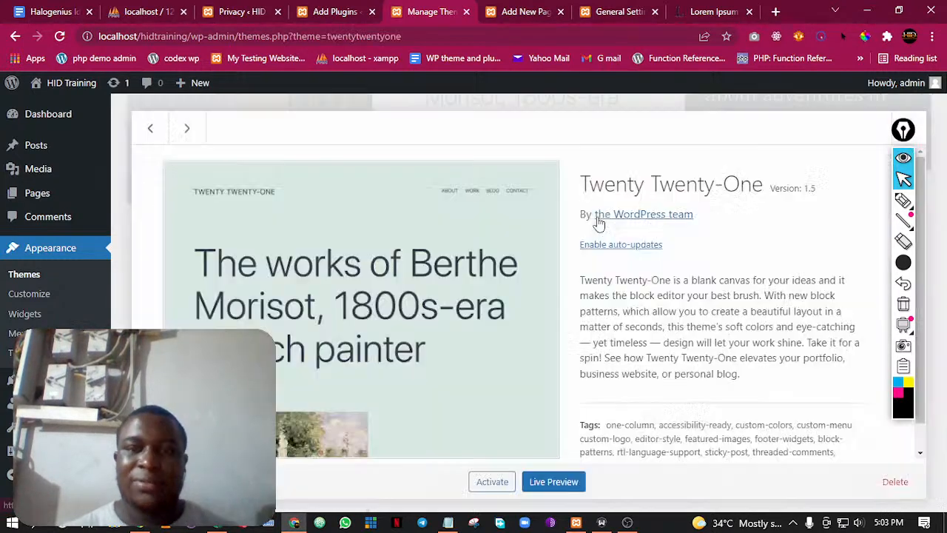
left_click(895, 482)
left_click(539, 146)
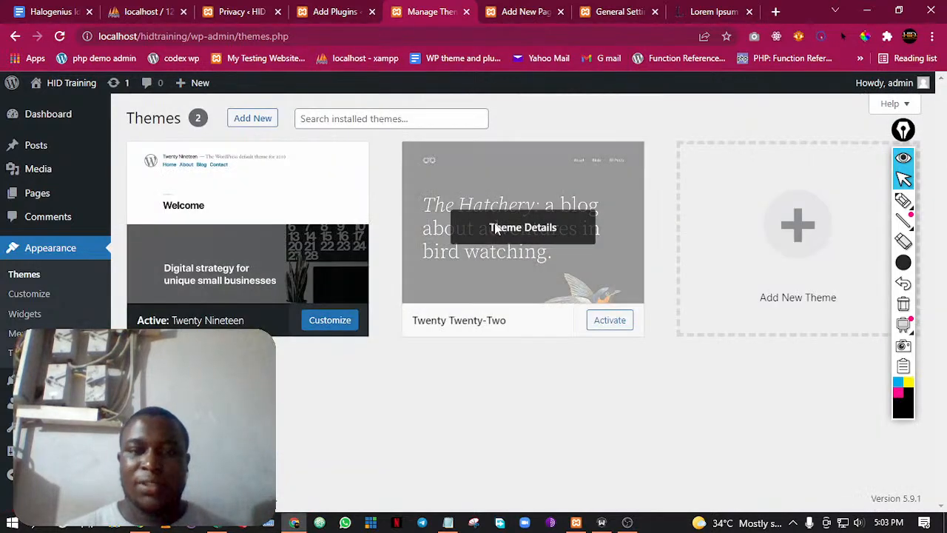
left_click(484, 271)
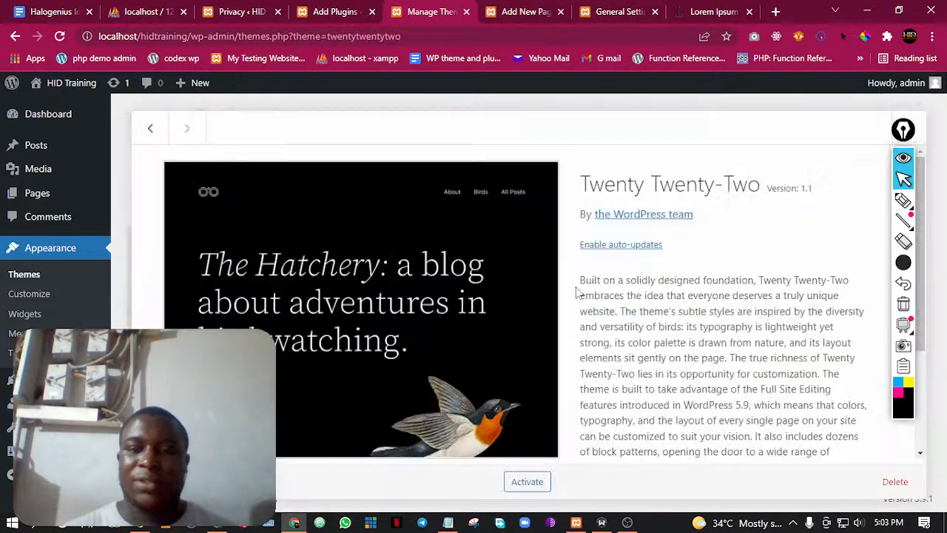
left_click(896, 482)
left_click(539, 145)
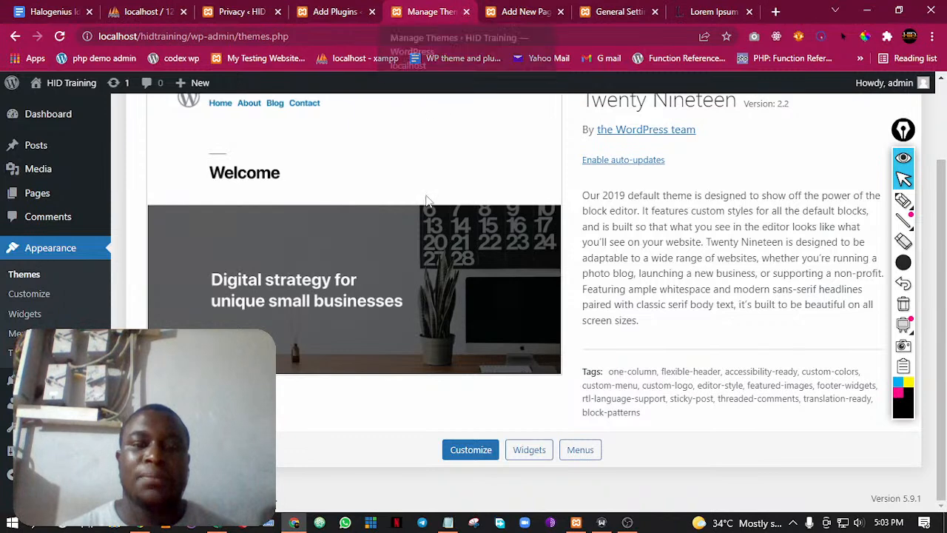
scroll(378, 207, "up", 2)
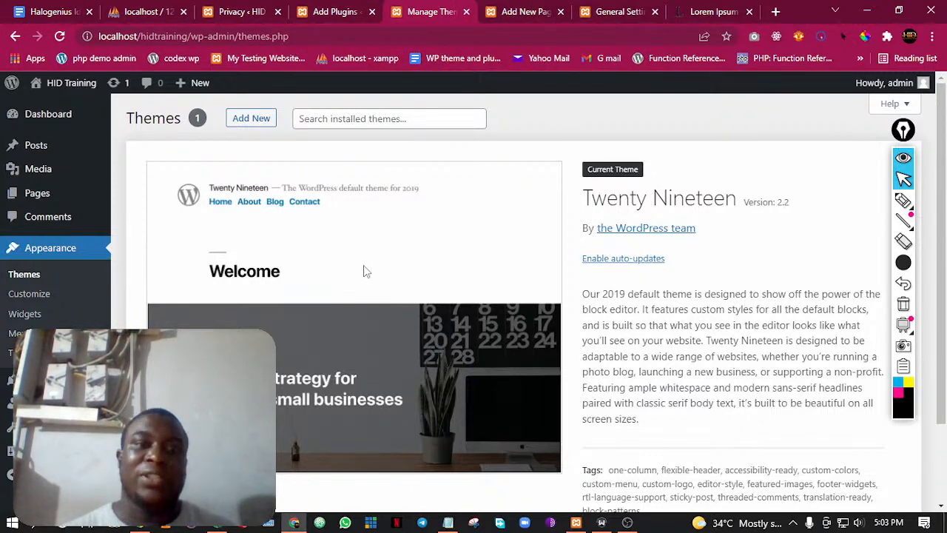
left_click(467, 13)
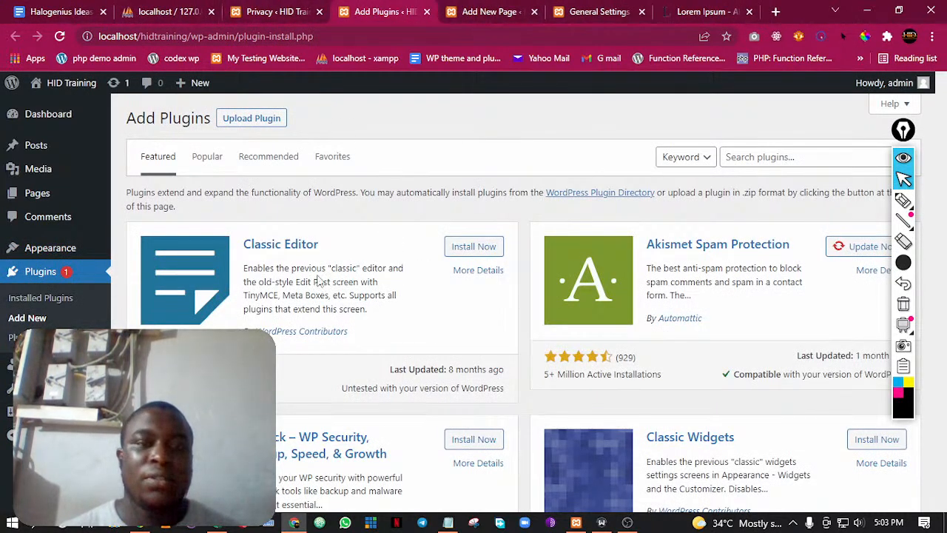
Delete the Akismet Anti-Spam and Hello Dolly plugins from the installed plugins with the Delete bulk action
left_click(41, 299)
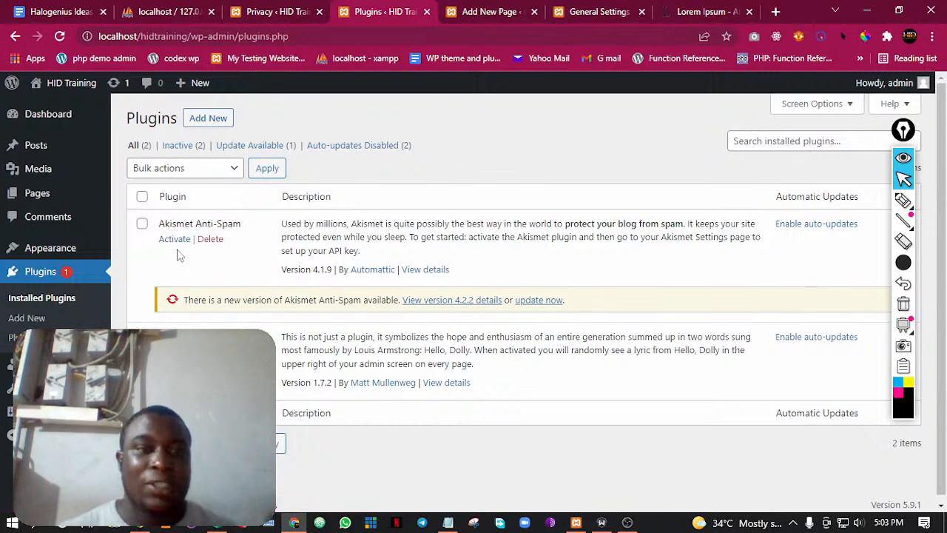
left_click(144, 223)
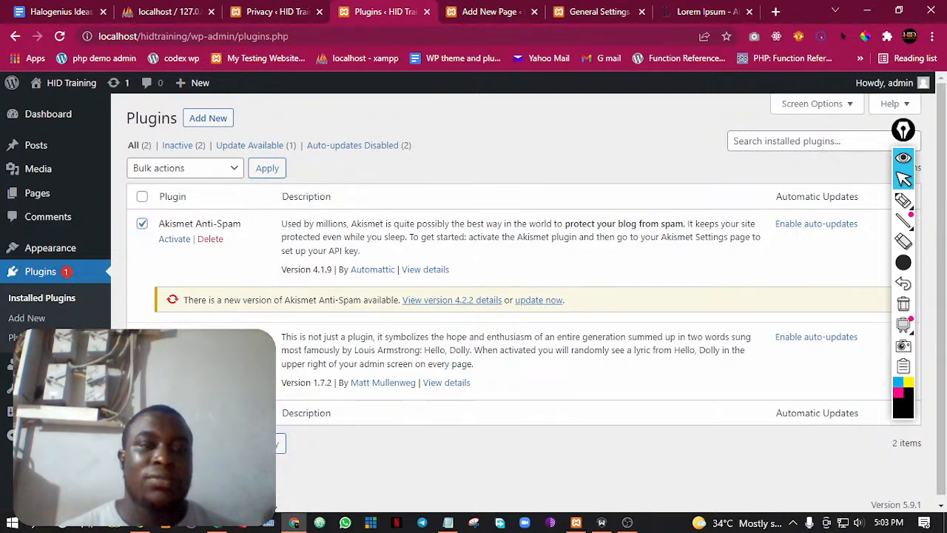
left_click(202, 170)
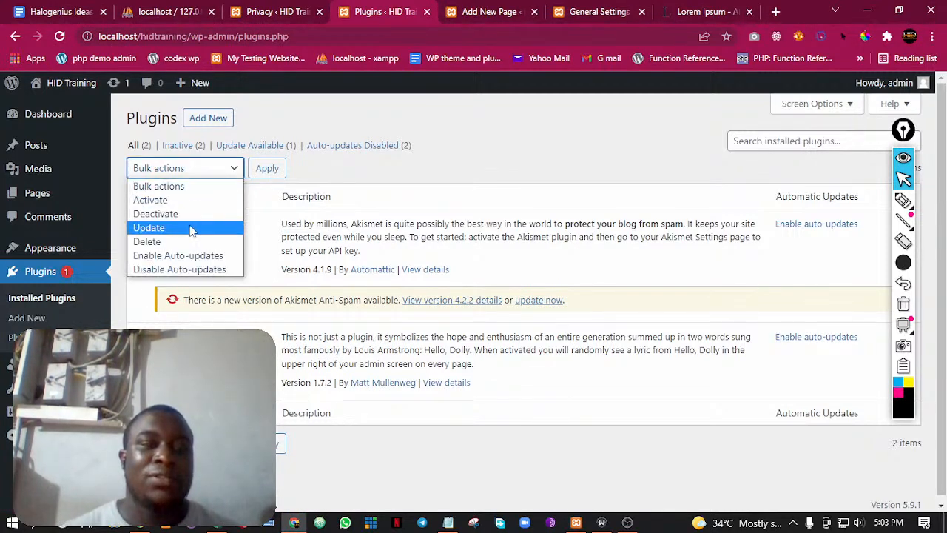
left_click(175, 243)
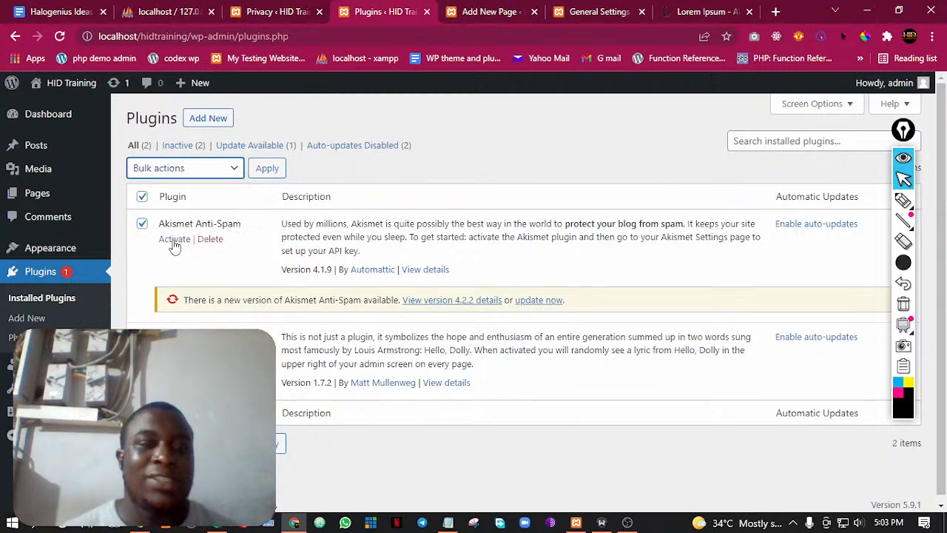
left_click(266, 168)
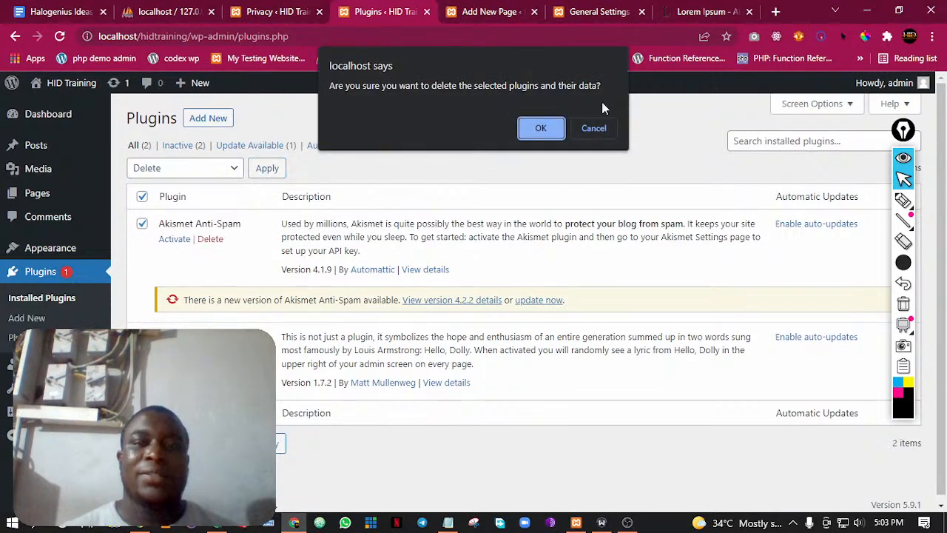
left_click(538, 131)
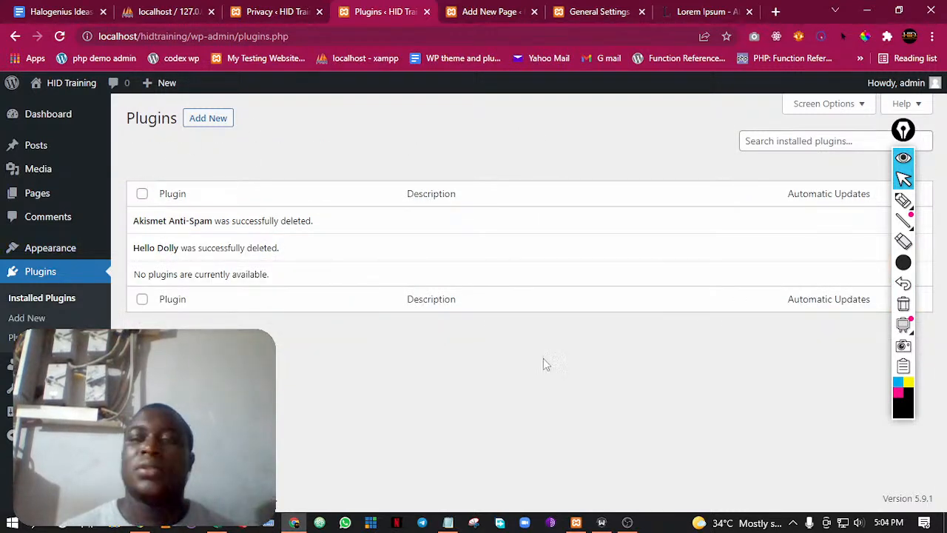
Check the outline item on installing the necessary plugins in the class document and return to the Plugins page
mouse_move(917, 228)
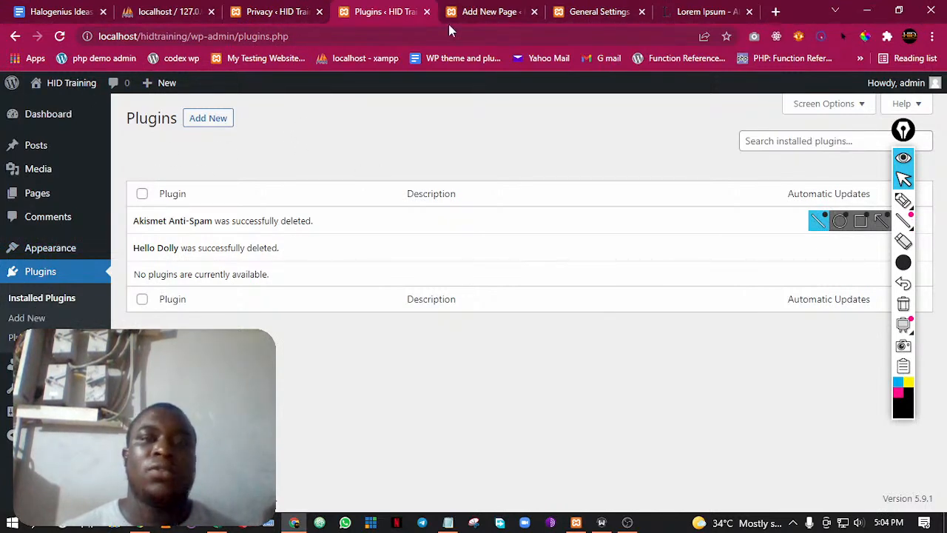
left_click(65, 7)
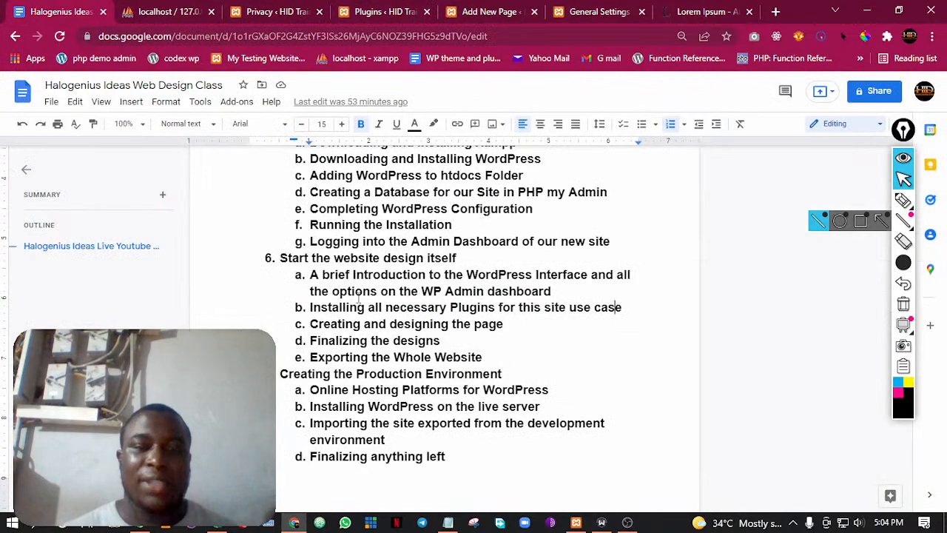
left_click_drag(329, 308, 544, 307)
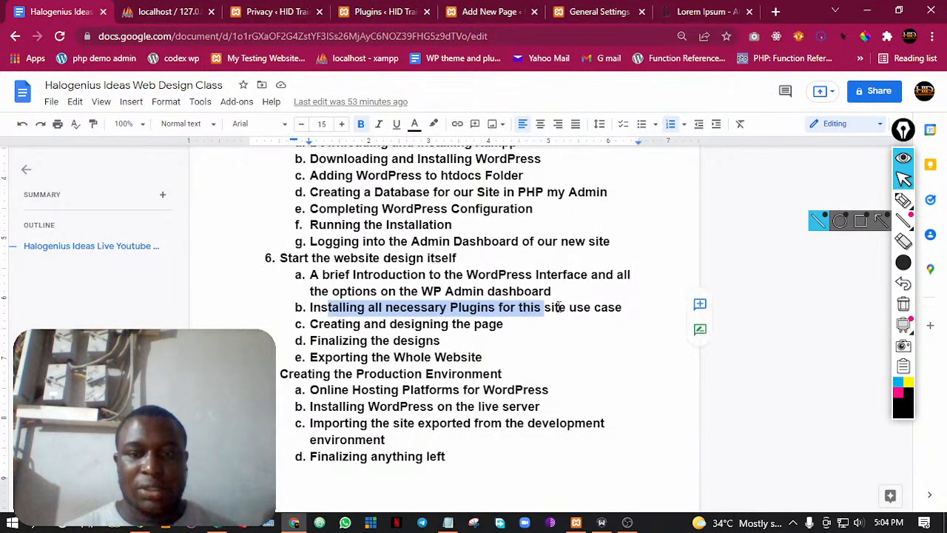
left_click(584, 307)
left_click(132, 9)
left_click(243, 9)
left_click(189, 7)
left_click(279, 7)
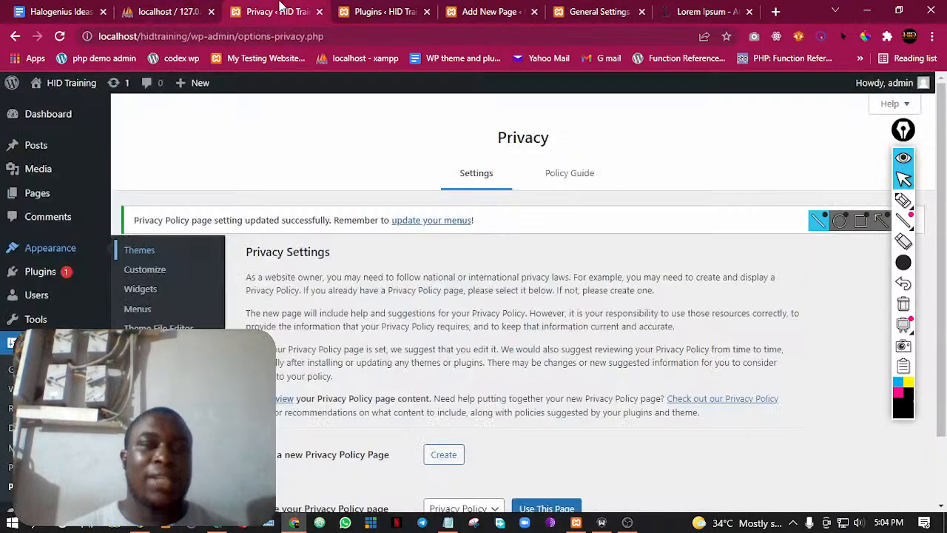
left_click(363, 7)
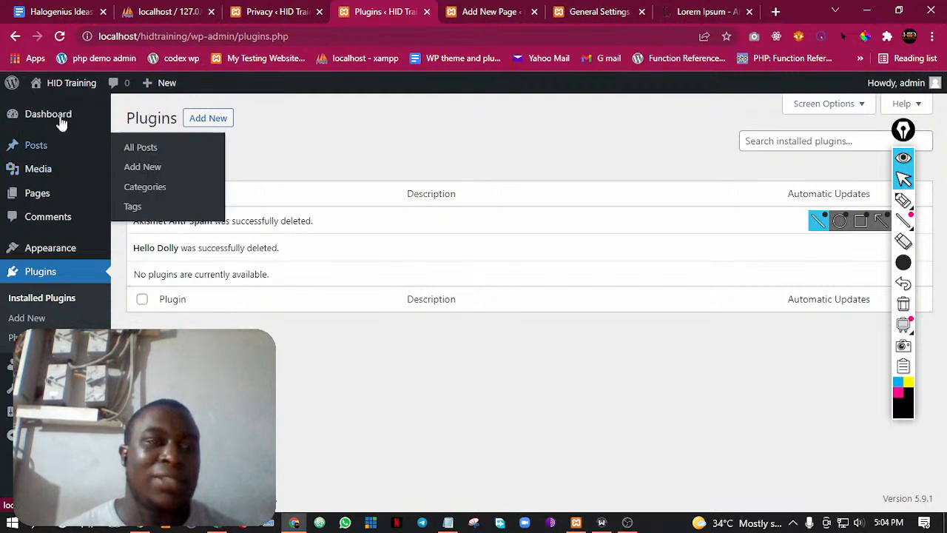
Open the HID Training site's front end in a new tab
left_click(274, 9)
left_click(349, 9)
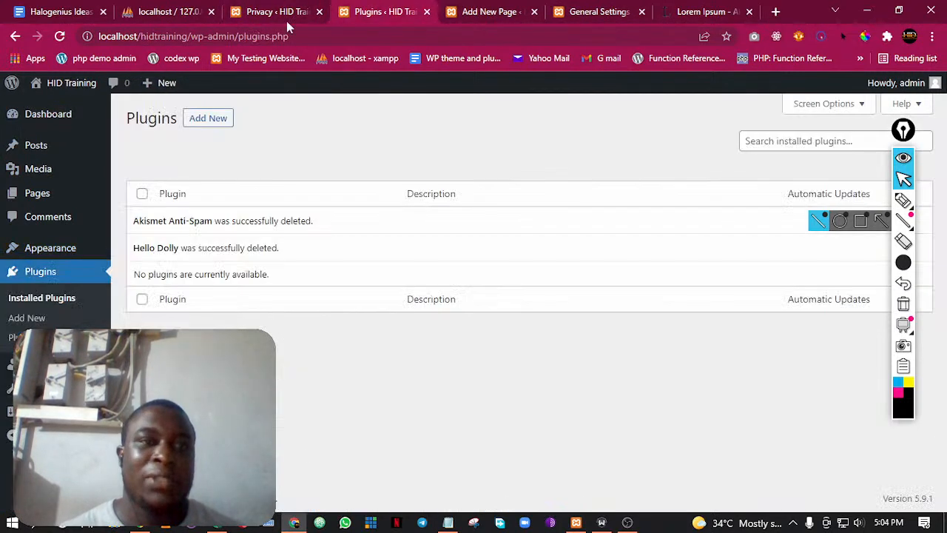
mouse_move(63, 86)
right_click(51, 111)
left_click(82, 121)
left_click(386, 9)
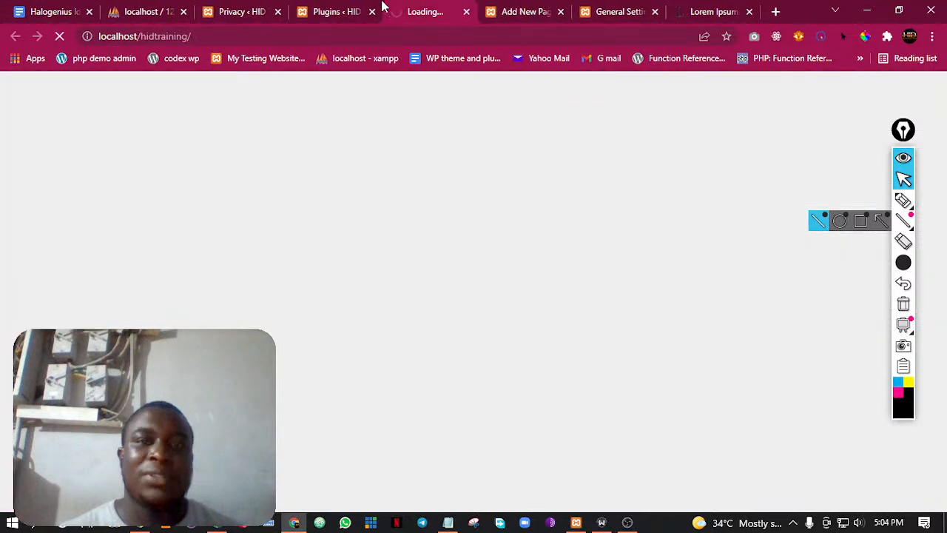
Close the Add New Page and General Settings tabs and view the site's home page
left_click(357, 8)
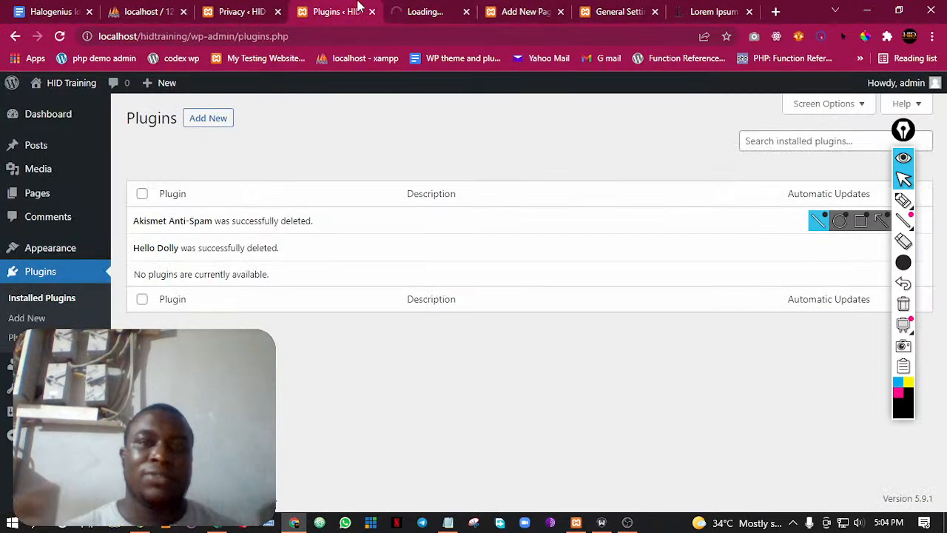
left_click(561, 12)
left_click(560, 12)
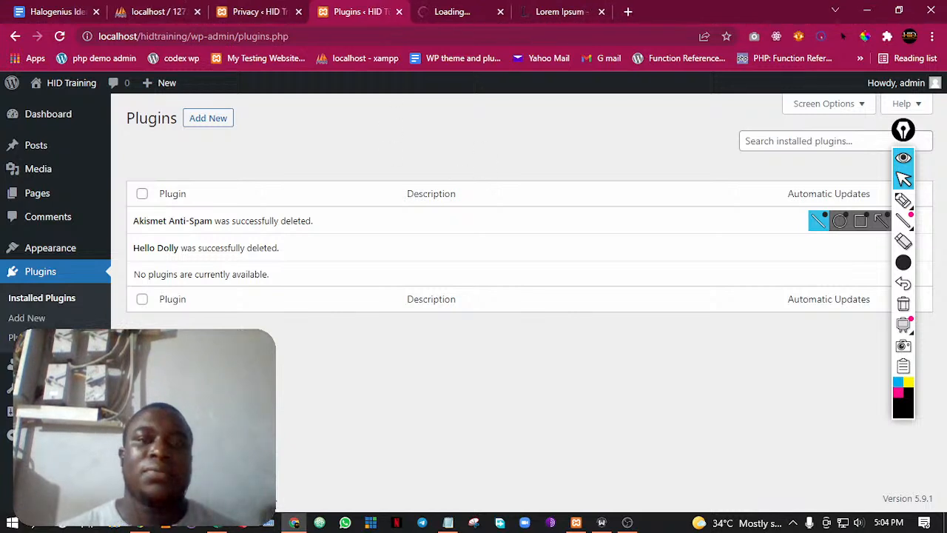
left_click(564, 8)
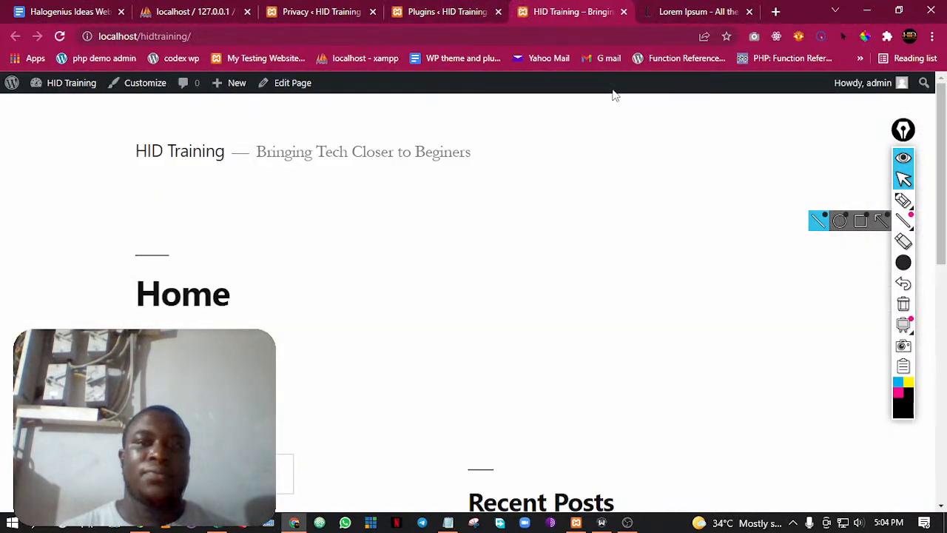
scroll(208, 307, "down", 1)
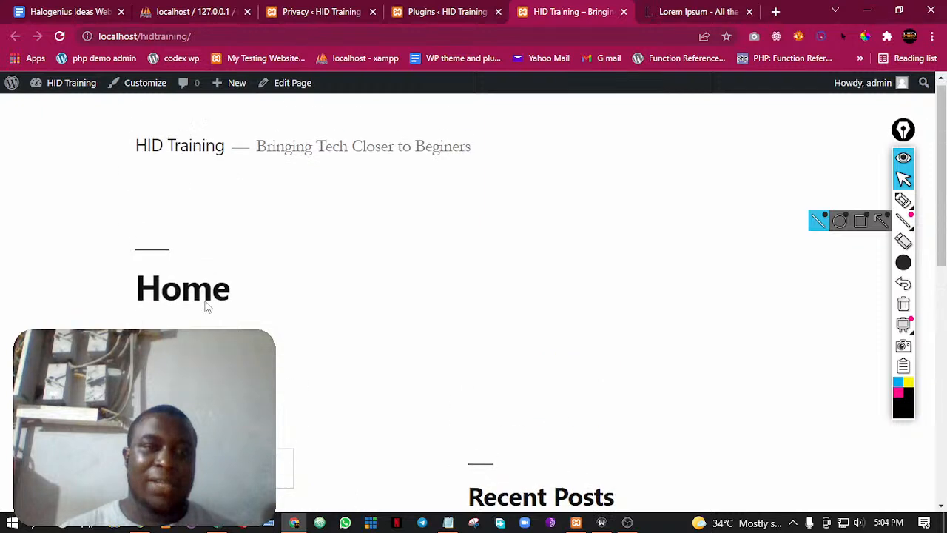
Search the Add Plugins page for elementor and install the Elementor Website Builder plugin
key("ctrl+shift+Tab")
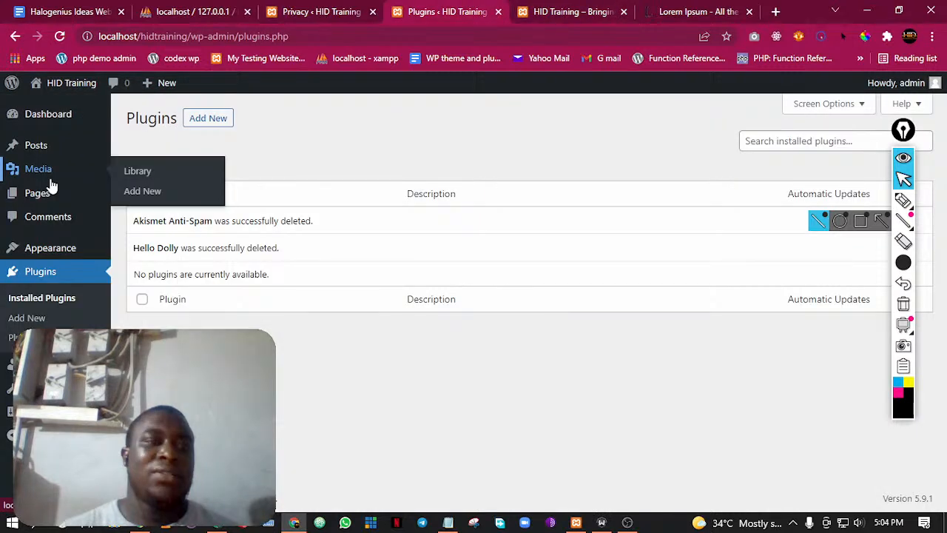
left_click(40, 324)
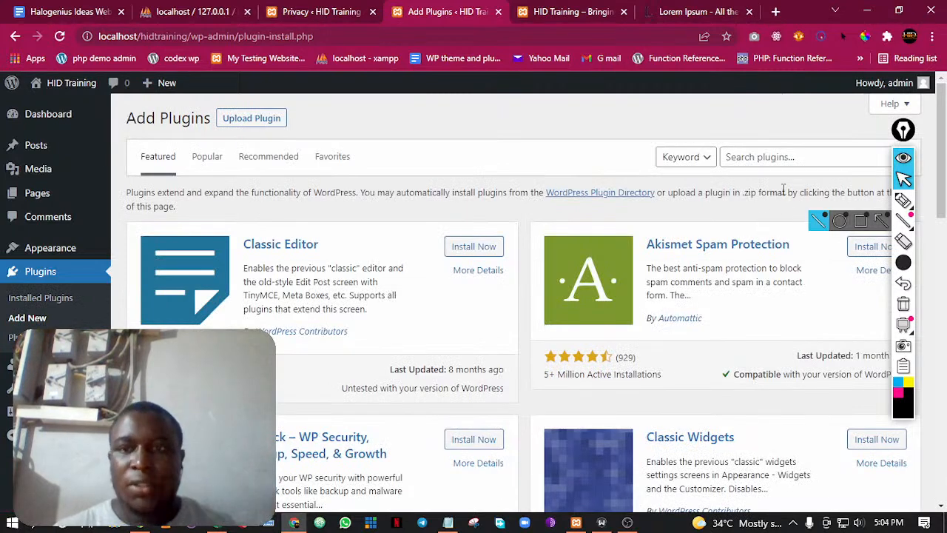
left_click(784, 157)
type("elementor")
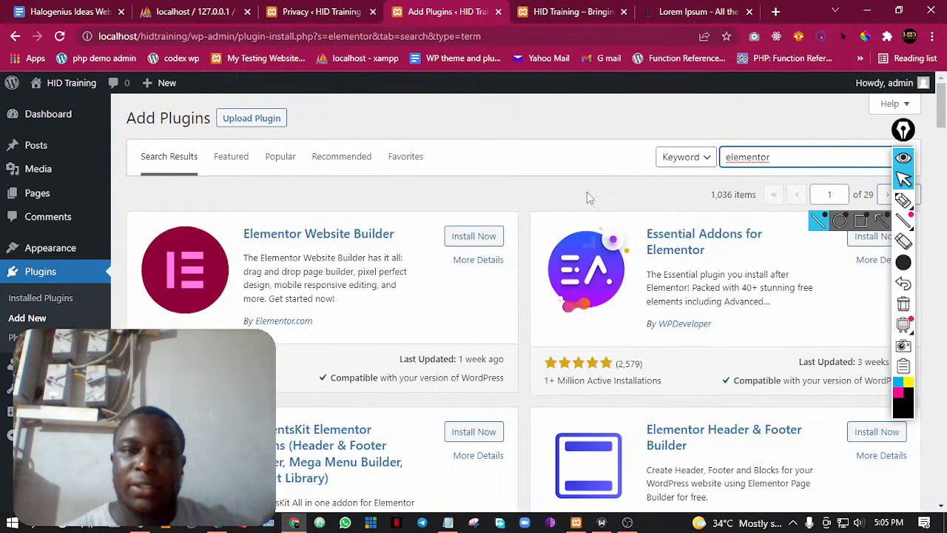
left_click(473, 237)
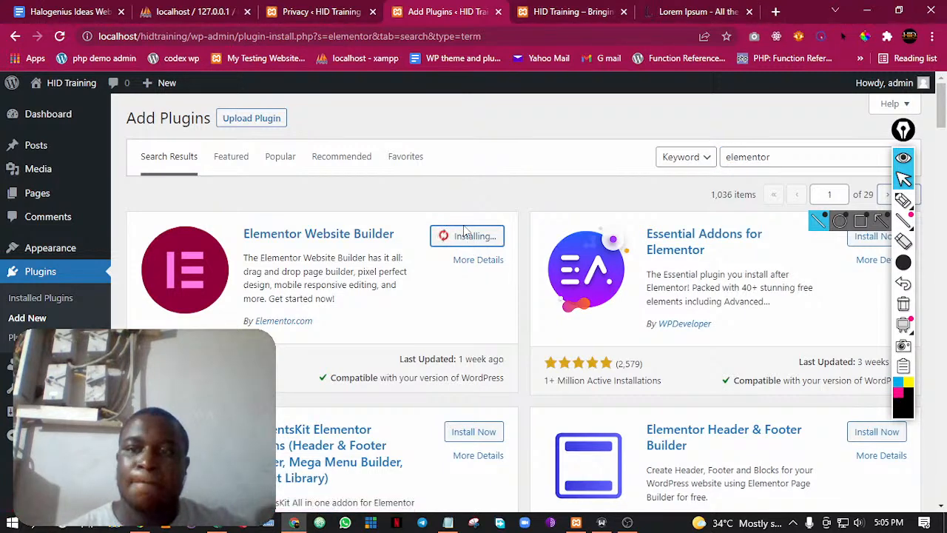
mouse_move(903, 130)
left_mouse_down()
mouse_move(925, 100)
mouse_move(929, 116)
mouse_move(916, 117)
left_mouse_up()
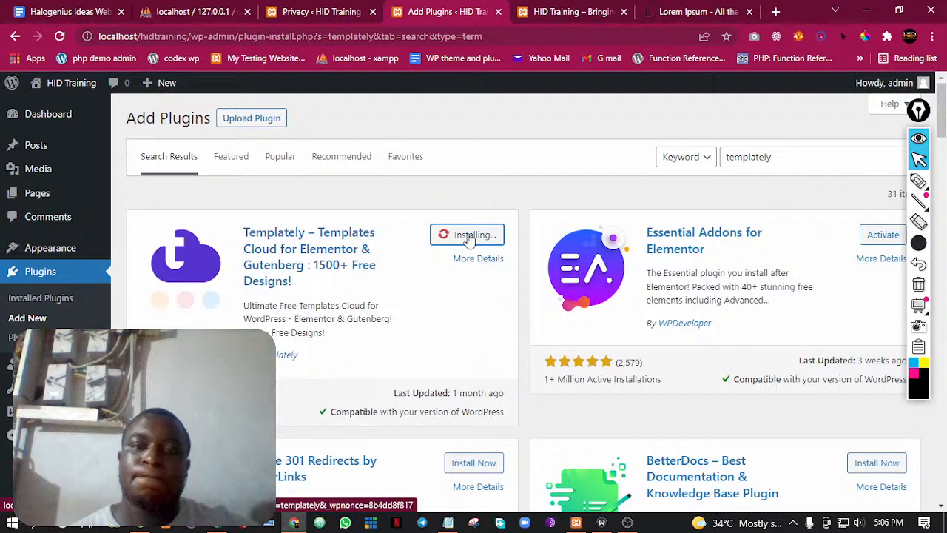
Show the site's home page and outline its header area freehand with a thin black annotation pen
key("ctrl+Tab")
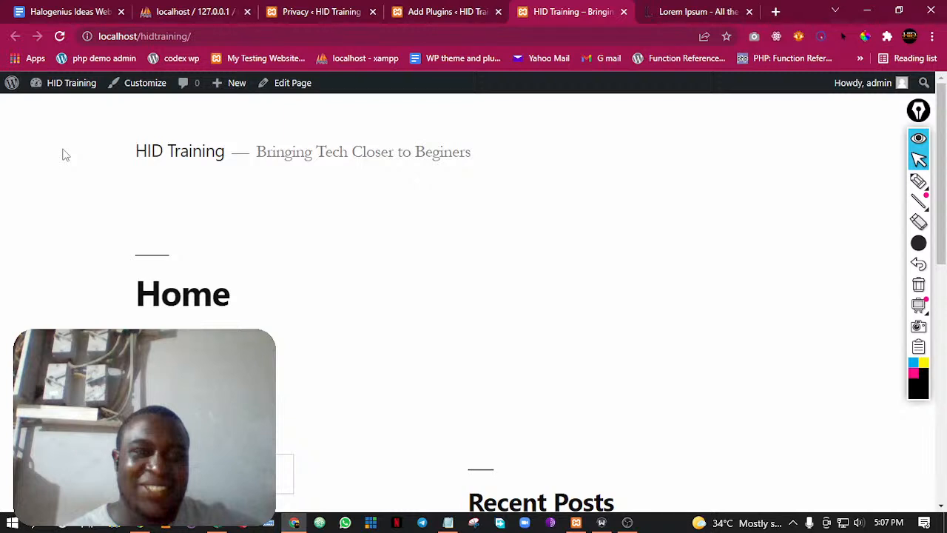
left_click(924, 380)
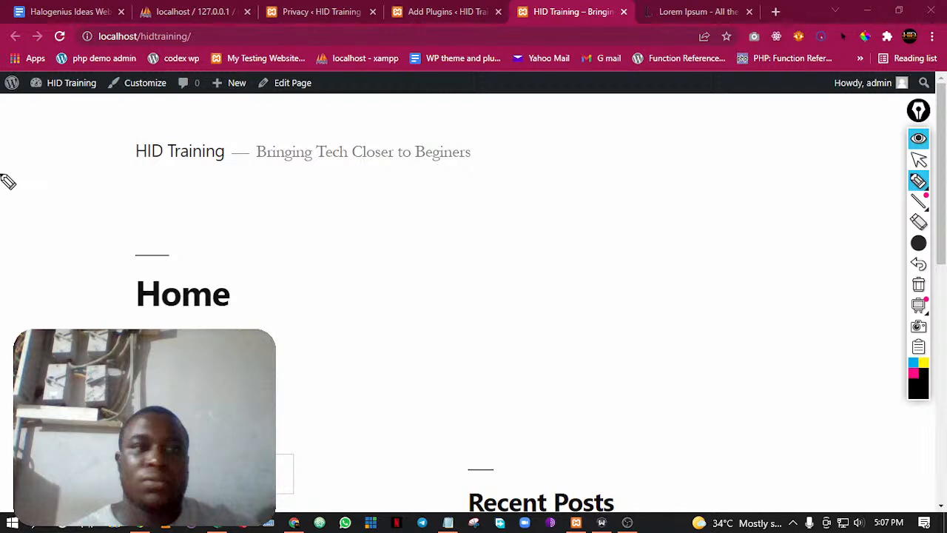
left_click_drag(2, 98, 83, 102)
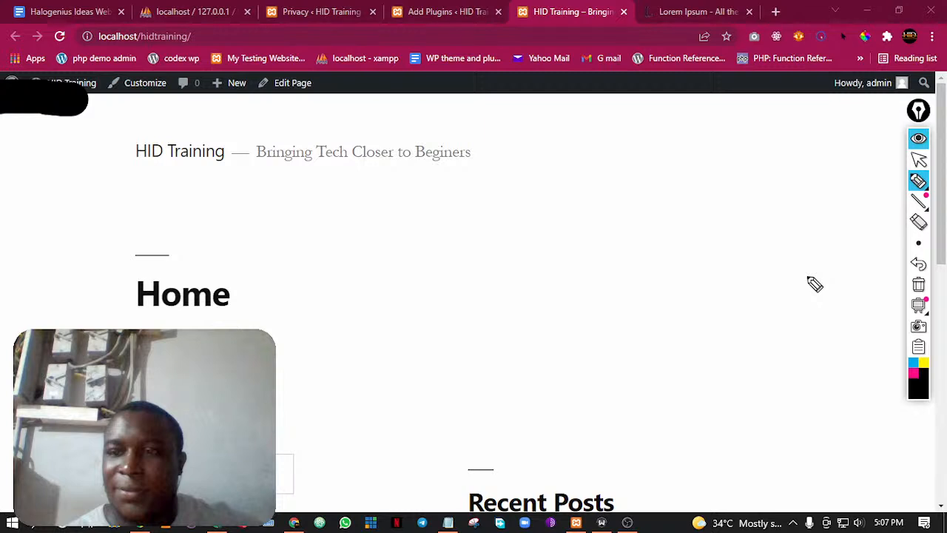
left_click(918, 181)
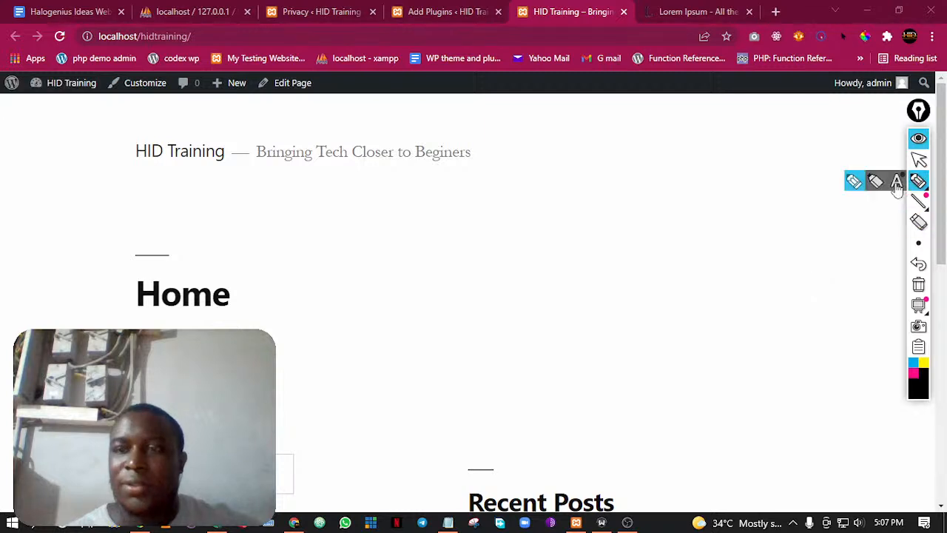
left_click(896, 182)
mouse_move(2, 96)
left_mouse_down()
mouse_move(423, 107)
mouse_move(485, 169)
mouse_move(9, 111)
left_mouse_up()
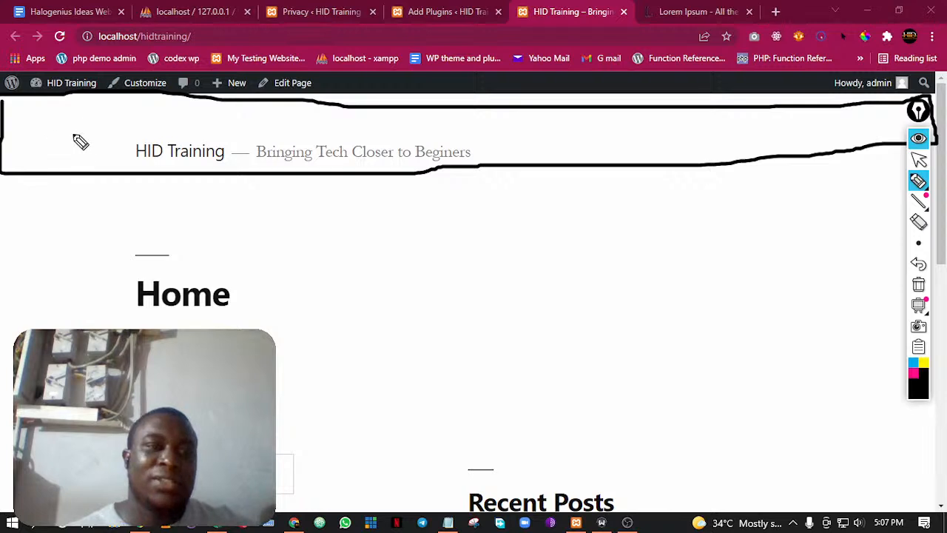
Sketch a logo mark, a row of menu dashes and three icon dots inside the outlined header
left_click_drag(78, 136, 85, 139)
left_click_drag(397, 144, 424, 143)
left_click_drag(442, 143, 581, 145)
left_click_drag(592, 144, 615, 144)
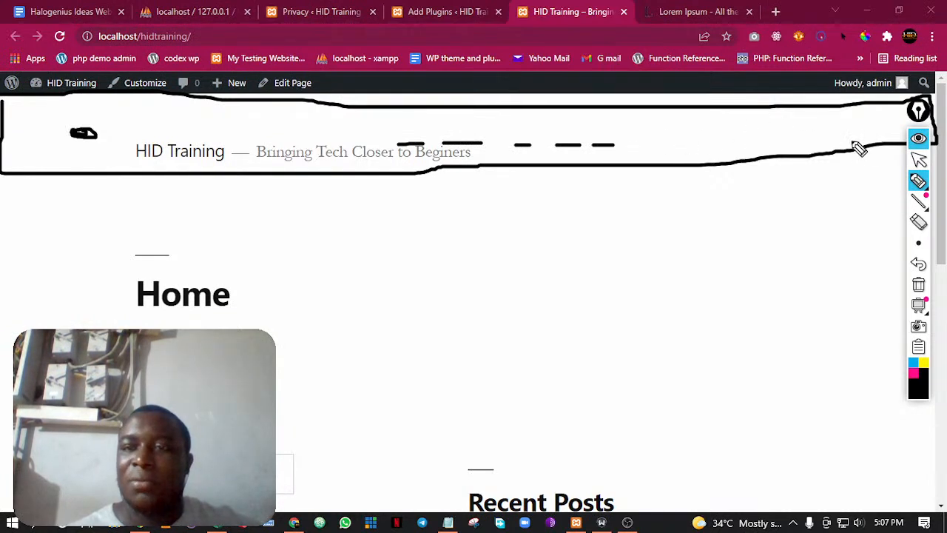
left_click(823, 134)
left_click(848, 134)
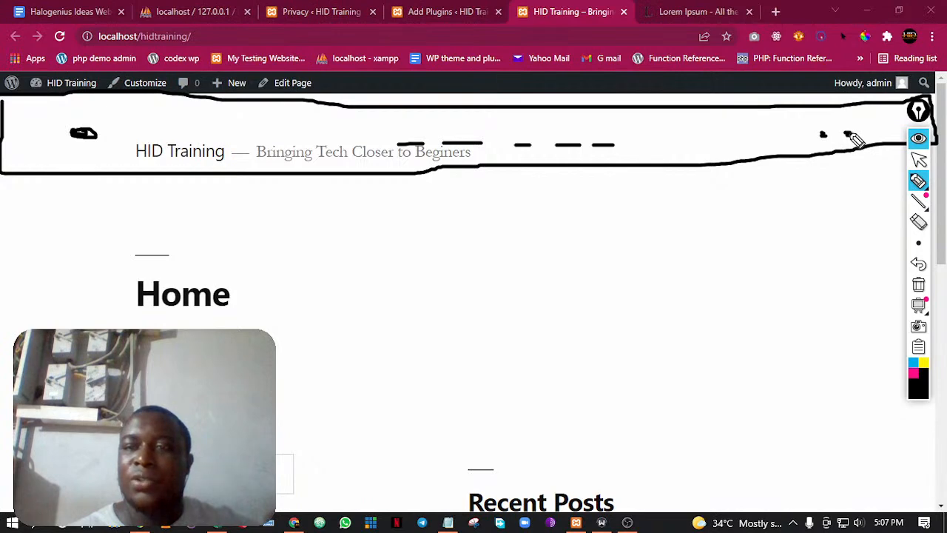
left_click(874, 132)
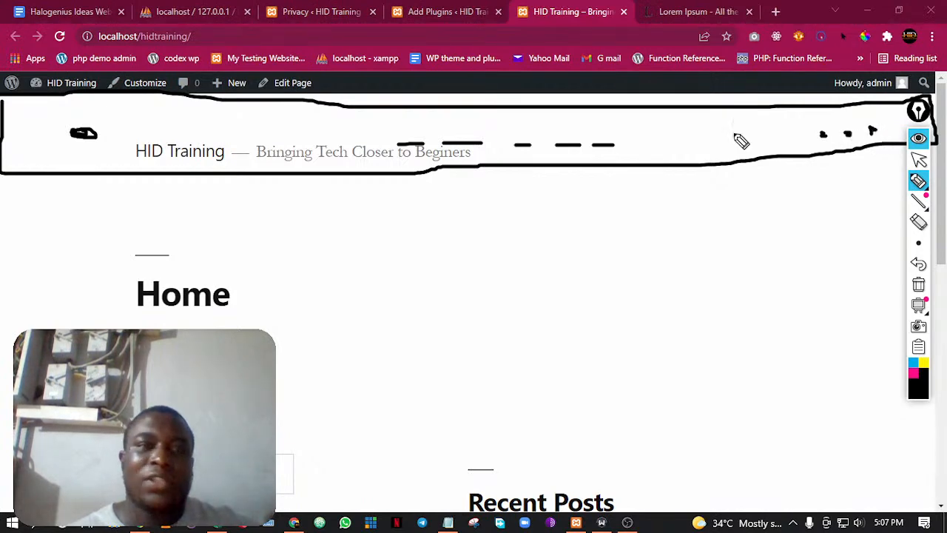
Add a top-bar line and a bracket across the header sketch, and erase all the pen annotations
mouse_move(7, 118)
left_mouse_down()
mouse_move(766, 120)
mouse_move(940, 105)
left_mouse_up()
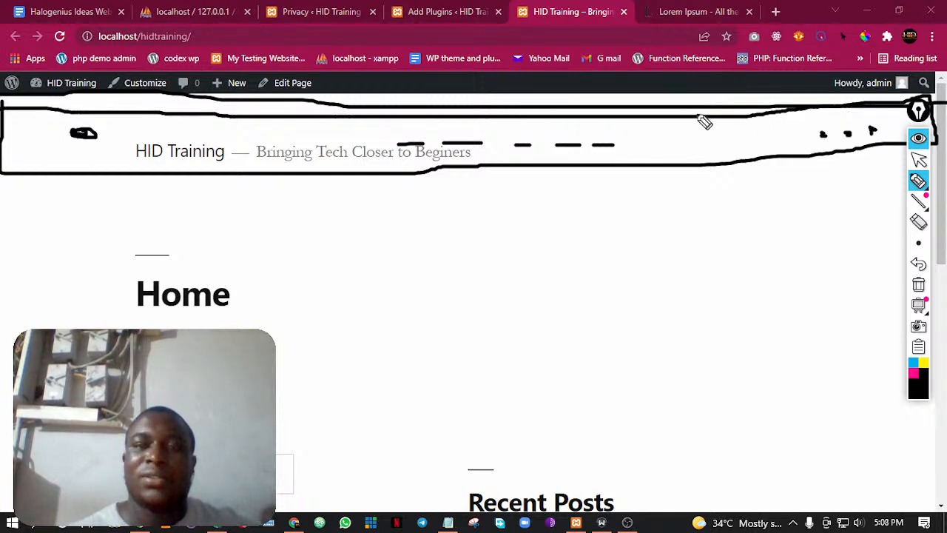
left_click_drag(38, 108, 175, 102)
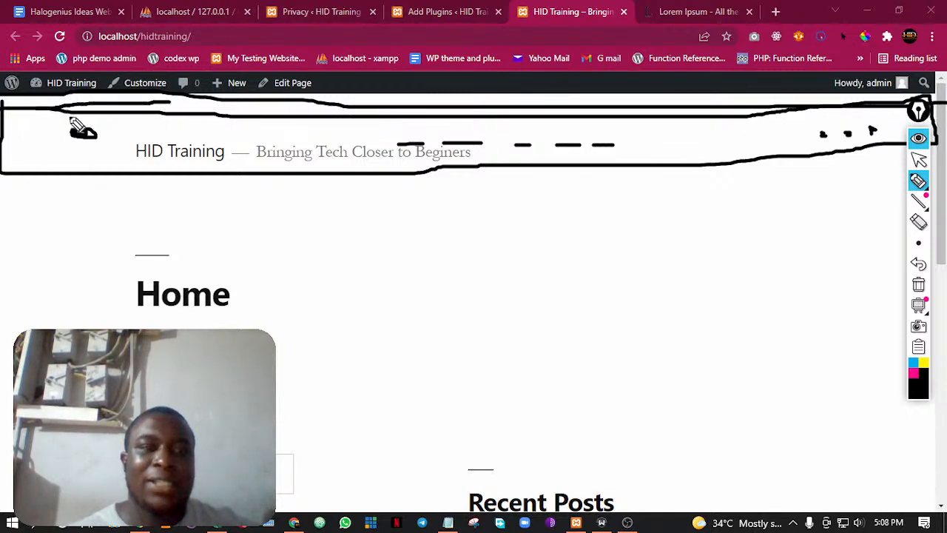
mouse_move(646, 92)
left_mouse_down()
mouse_move(717, 92)
mouse_move(740, 172)
mouse_move(683, 187)
left_mouse_up()
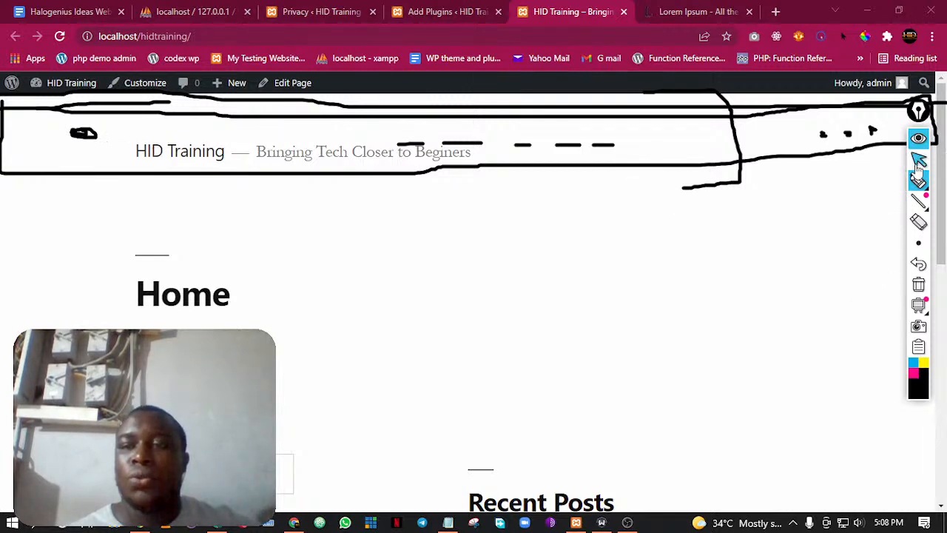
left_click(920, 222)
mouse_move(866, 131)
left_mouse_down()
mouse_move(869, 156)
mouse_move(791, 137)
mouse_move(750, 99)
mouse_move(430, 142)
mouse_move(513, 148)
mouse_move(419, 151)
mouse_move(104, 107)
mouse_move(80, 140)
left_mouse_up()
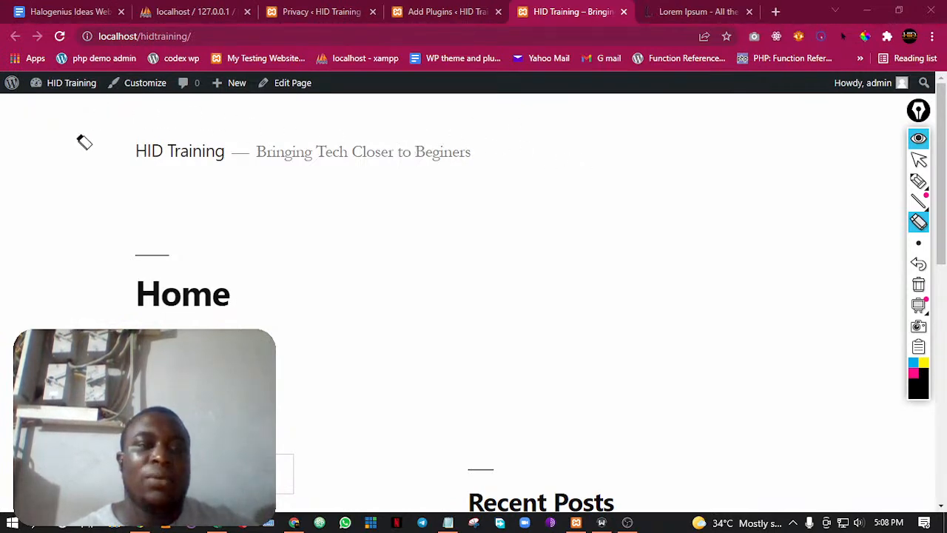
left_click(919, 158)
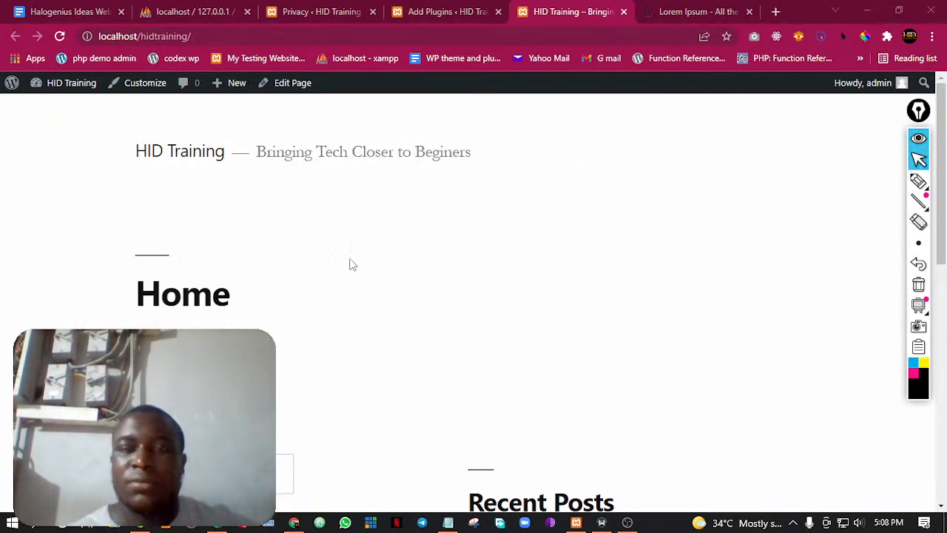
Outline the home page's footer area in black pen from above the search box and look over its widgets
scroll(378, 241, "down", 8)
scroll(481, 278, "up", 5)
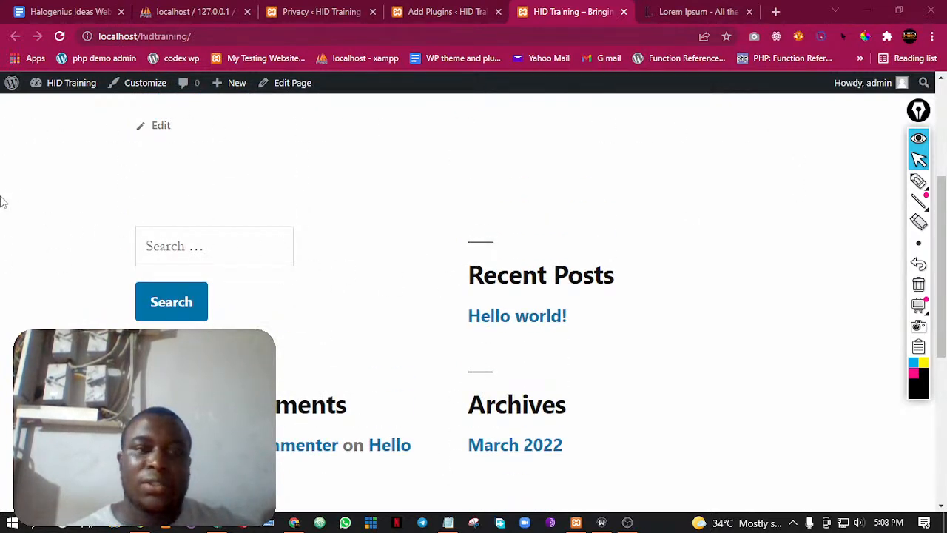
left_click(919, 183)
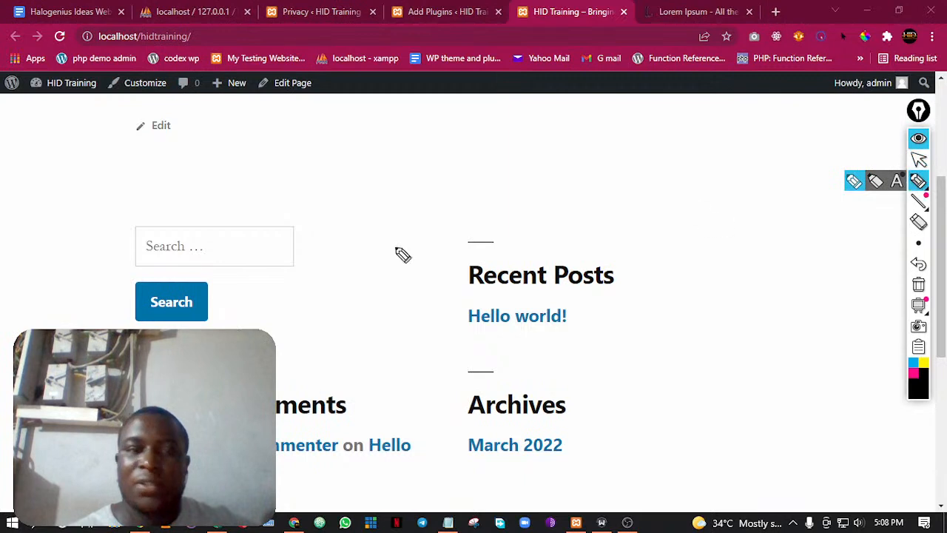
mouse_move(22, 210)
left_mouse_down()
mouse_move(858, 226)
mouse_move(921, 285)
mouse_move(938, 512)
mouse_move(928, 506)
left_mouse_up()
scroll(82, 257, "up", 5)
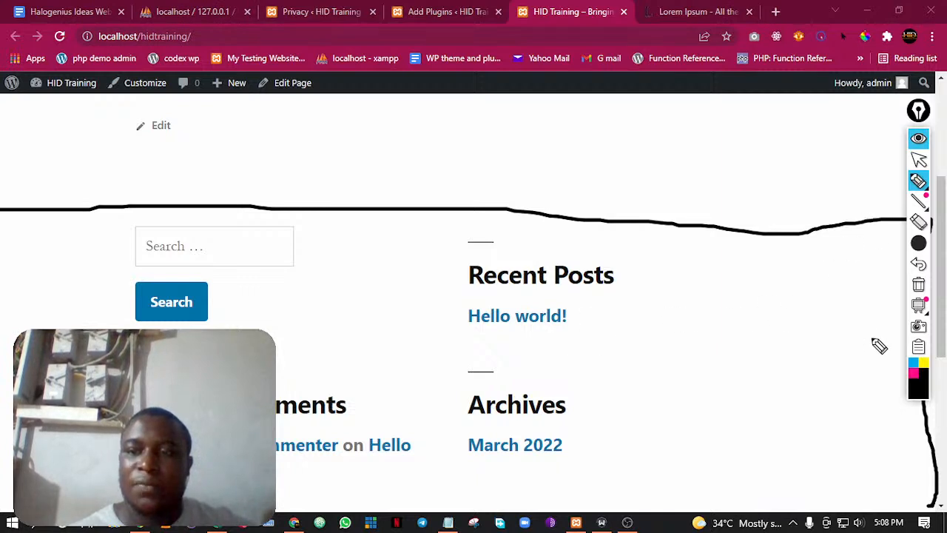
left_click(918, 159)
scroll(688, 316, "down", 5)
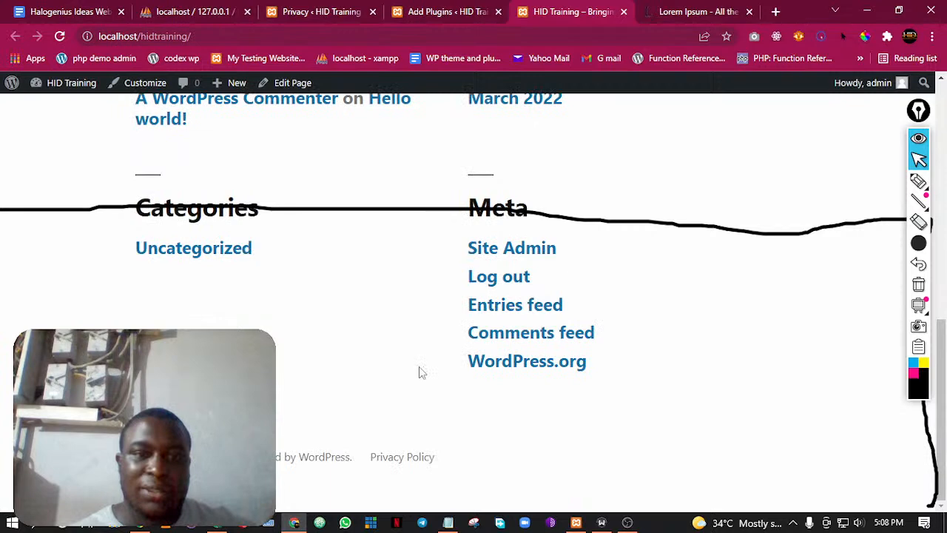
left_click_drag(942, 359, 942, 200)
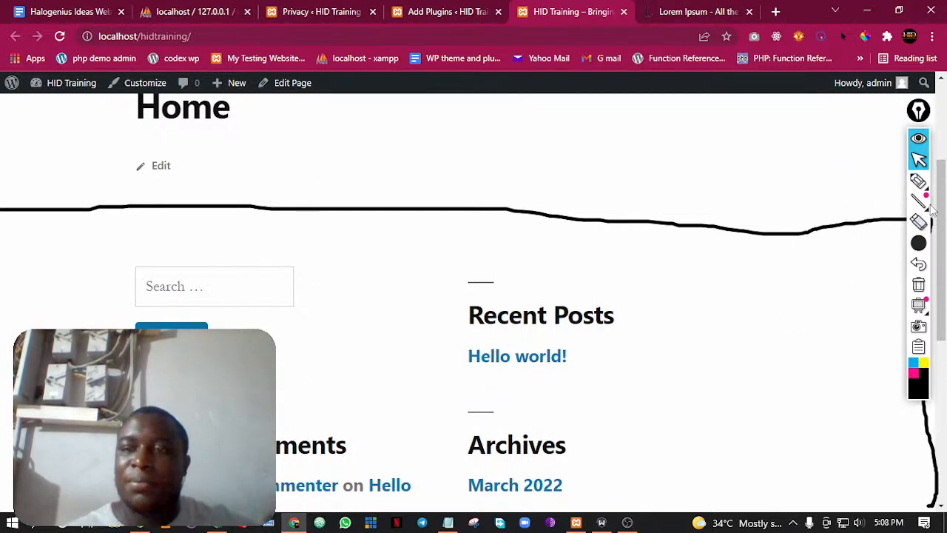
Erase the footer outline and look over the home page from its header to its footer
left_click(918, 222)
left_click(817, 233)
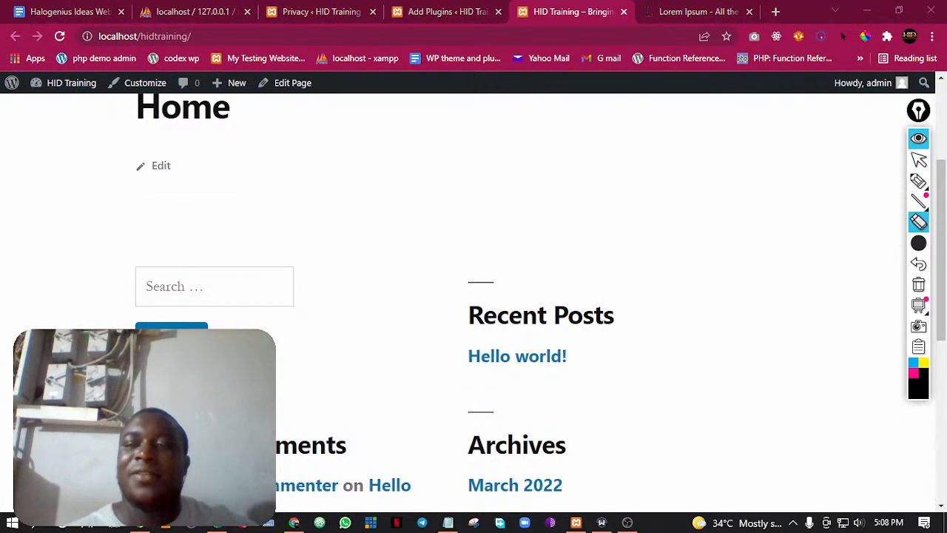
left_click(919, 160)
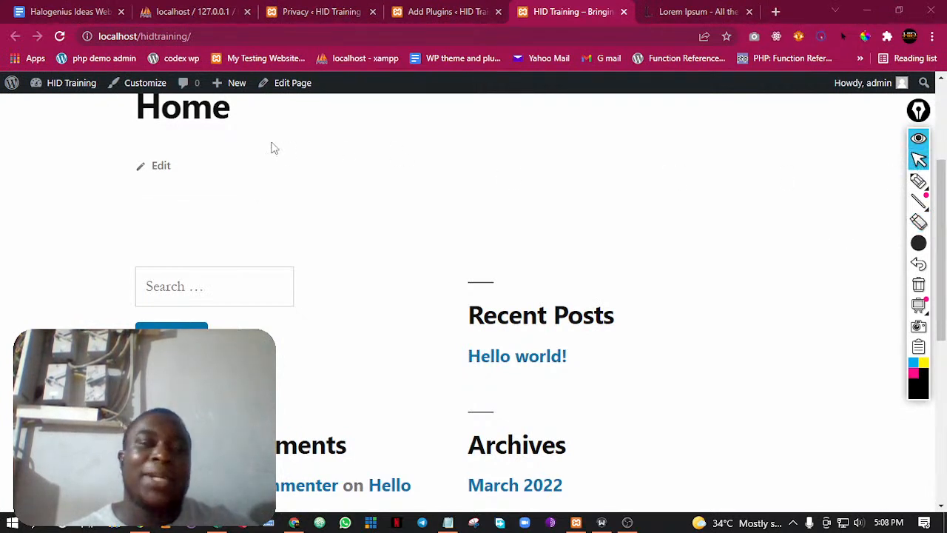
scroll(338, 205, "up", 3)
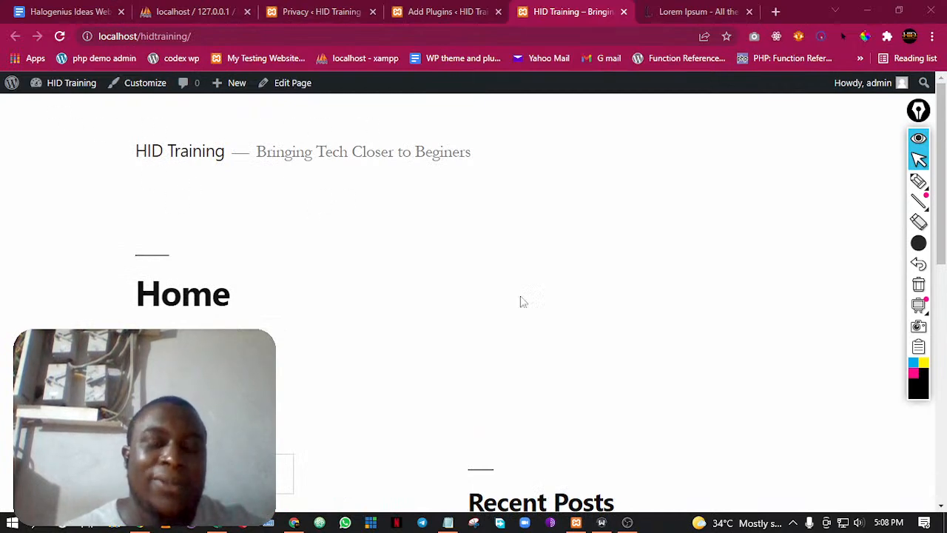
scroll(355, 417, "down", 10)
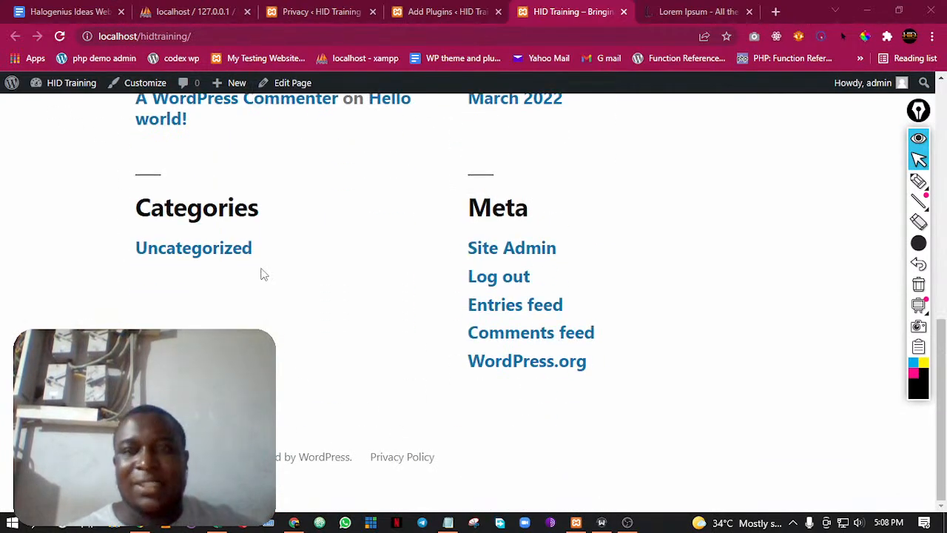
Open the Installed Plugins list in a new tab from the Add Plugins page
left_click(446, 9)
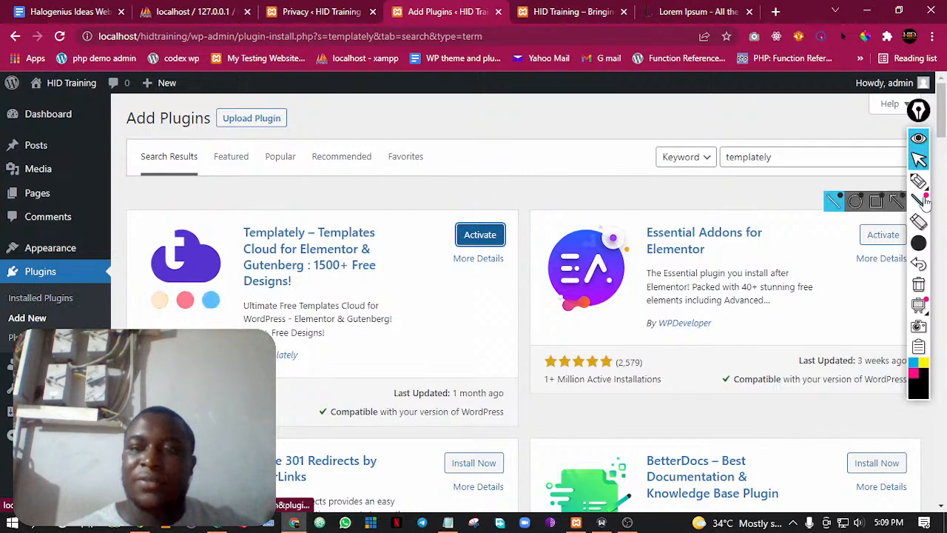
right_click(27, 299)
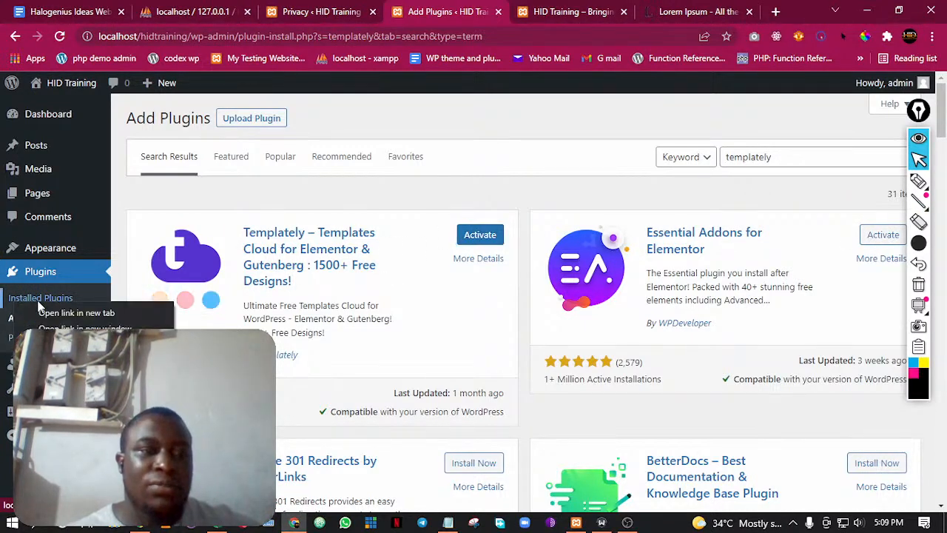
left_click(74, 313)
left_click(576, 11)
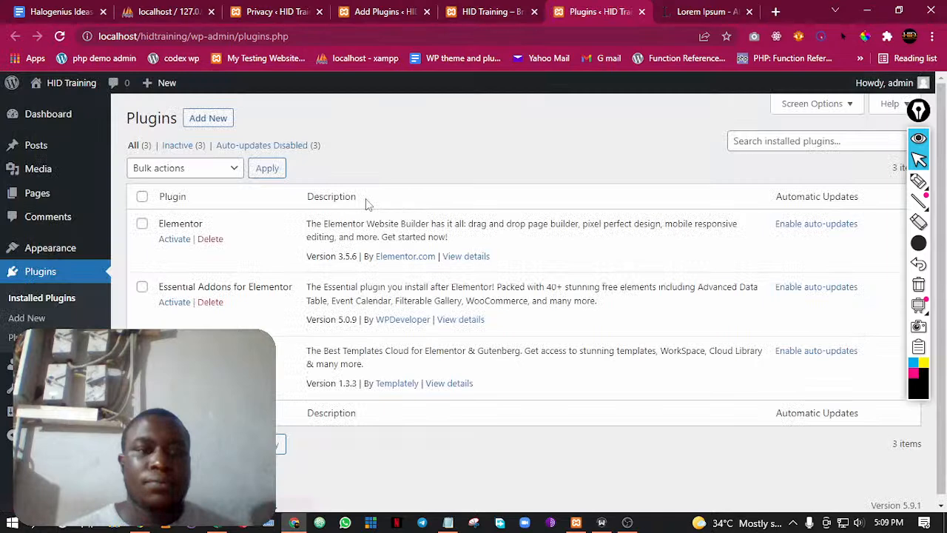
Activate Elementor, Essential Addons for Elementor and Templately together with a bulk action
left_click(142, 197)
left_click(175, 168)
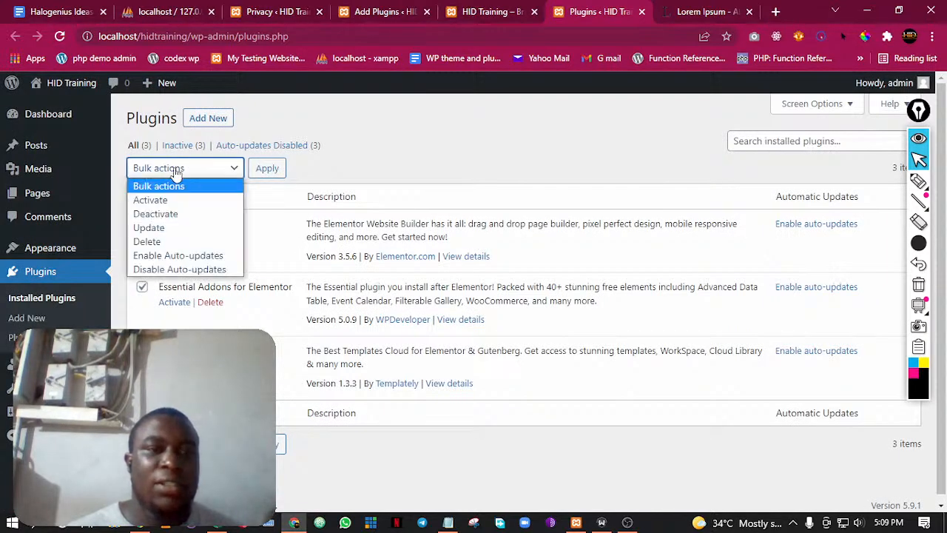
left_click(172, 200)
left_click(265, 170)
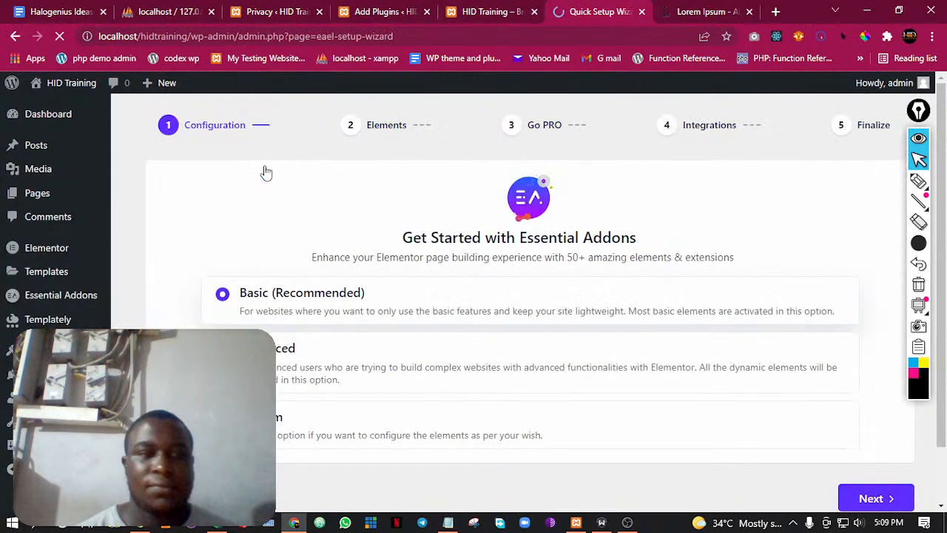
Look over the Essential Addons setup wizard, leave it and review the Installed Plugins list
scroll(356, 317, "down", 2)
scroll(290, 317, "down", 1)
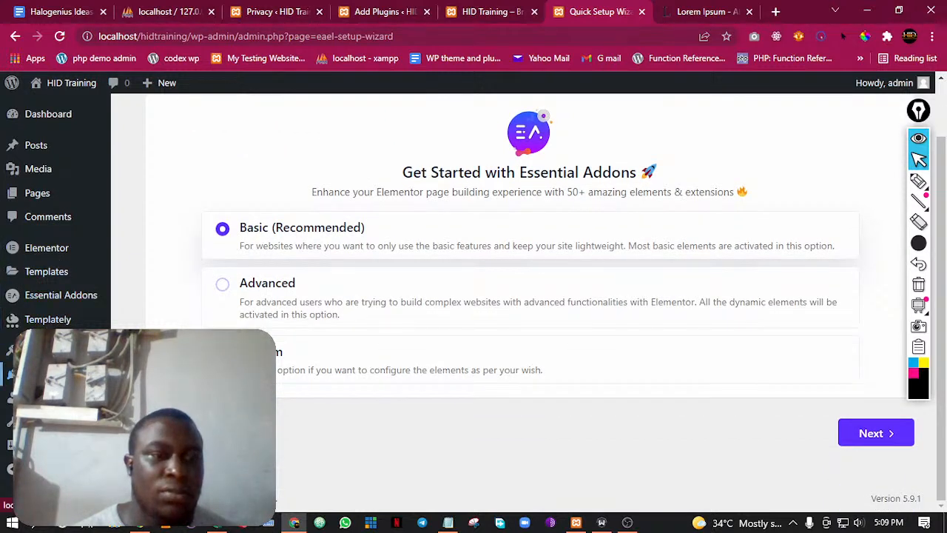
left_click(40, 374)
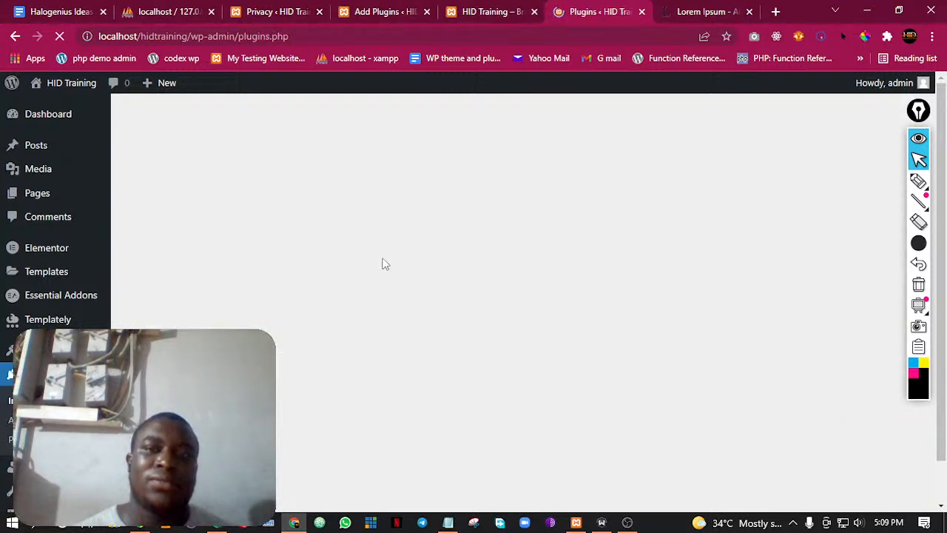
scroll(223, 260, "down", 1)
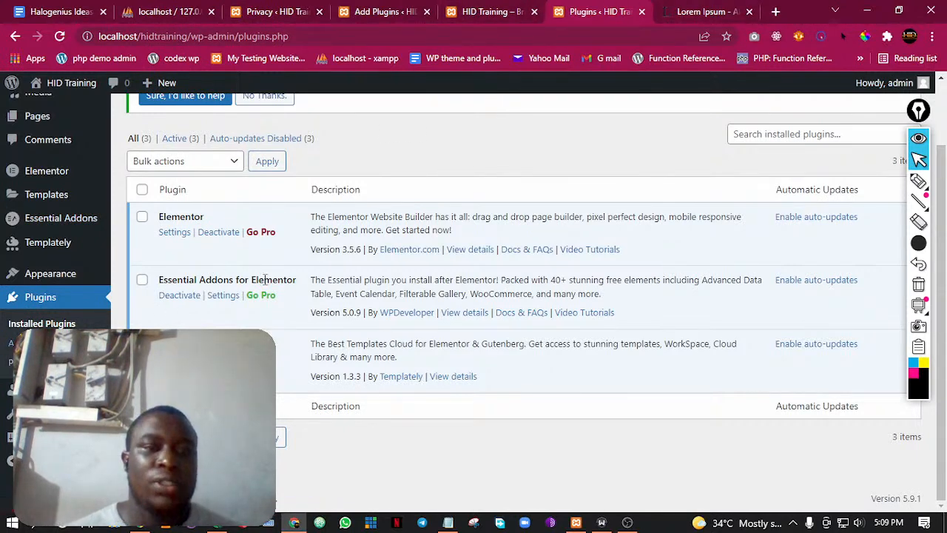
scroll(264, 279, "up", 3)
View the site's home page, return to the Add Plugins tab and open the list of all pages
left_click(488, 11)
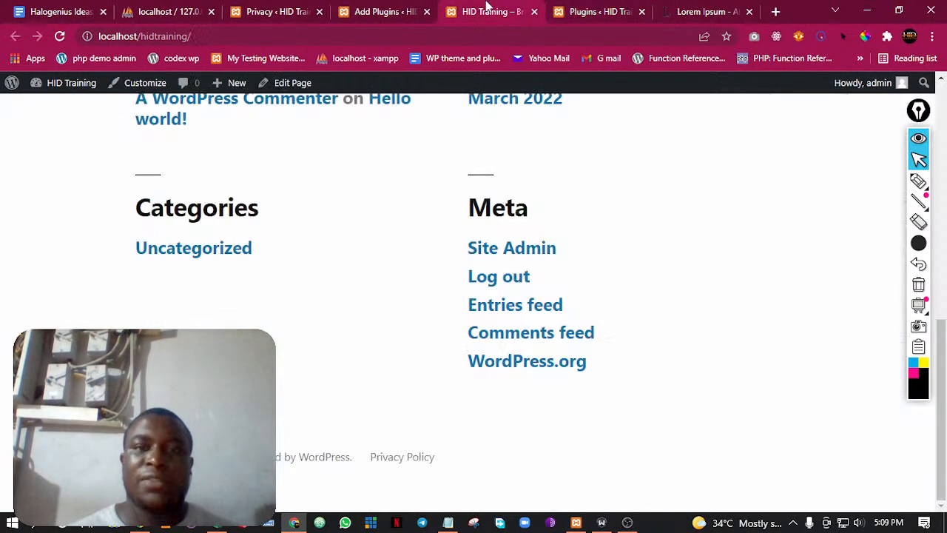
scroll(328, 289, "up", 10)
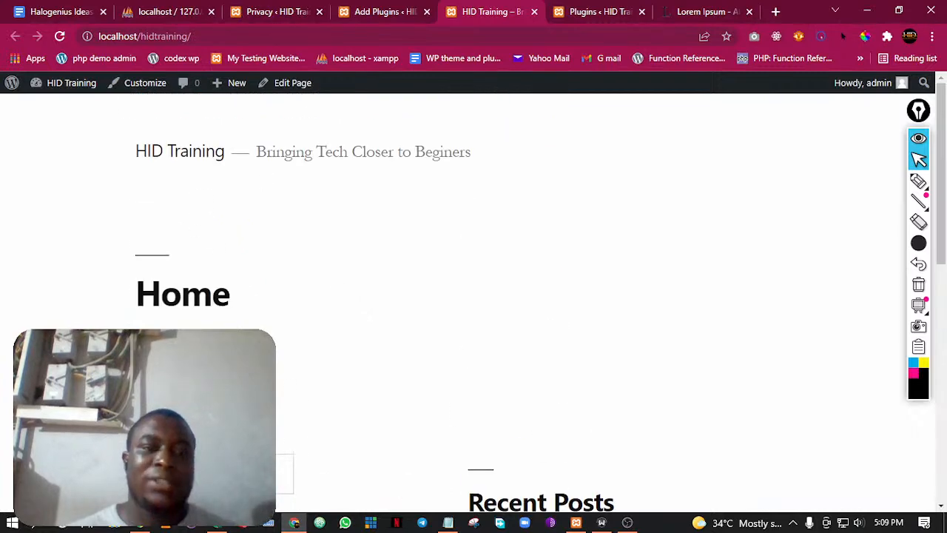
left_click(342, 11)
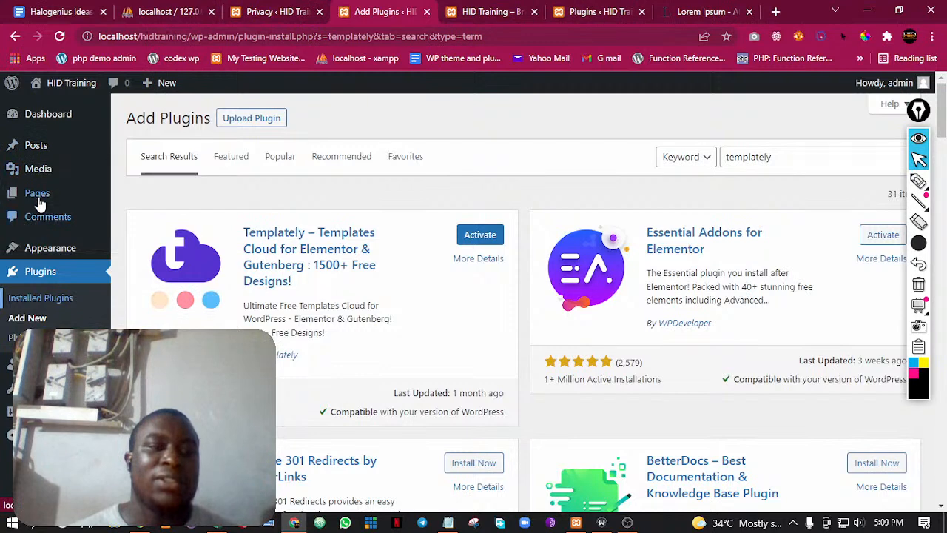
mouse_move(65, 197)
left_click(142, 195)
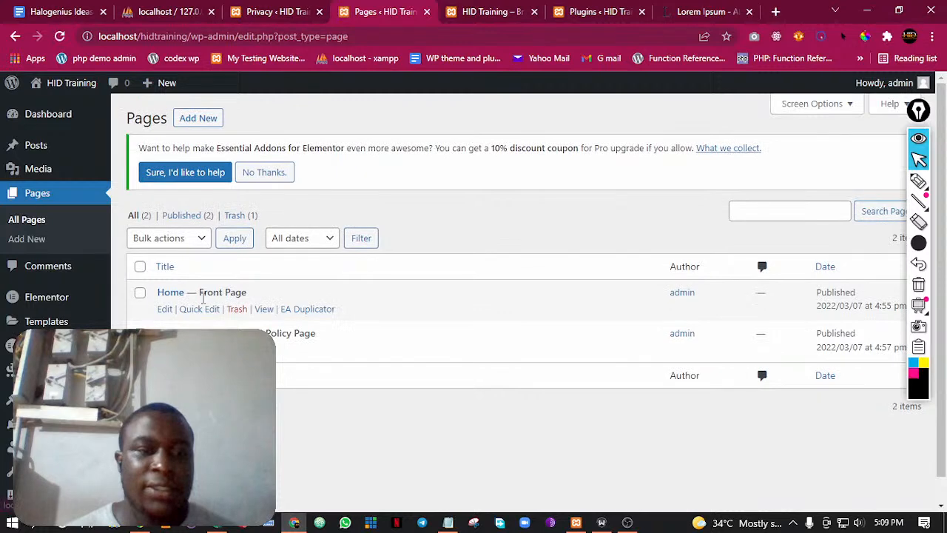
Open the Home front page for editing in a new tab and place that tab beside the site's tab
right_click(165, 310)
left_click(182, 318)
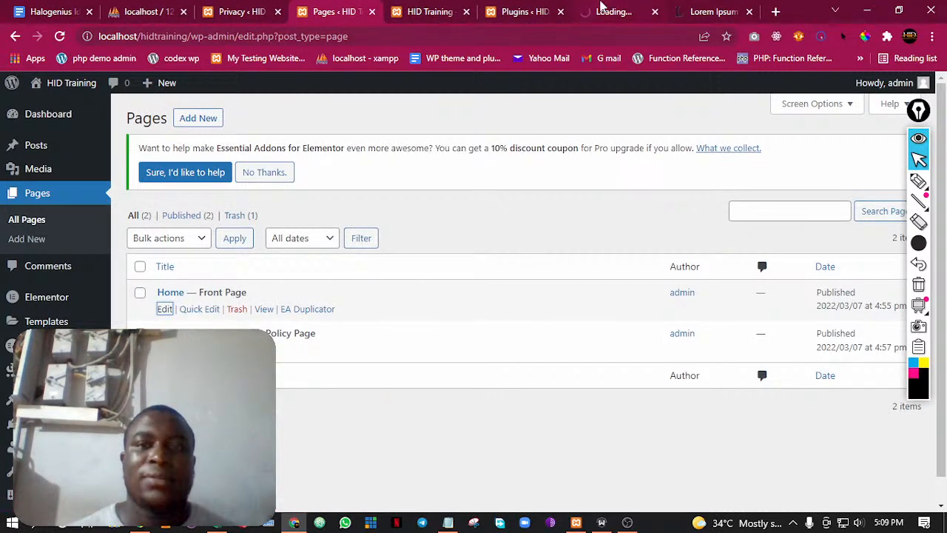
left_click_drag(601, 6, 469, 6)
Reload the hidtrainingdata database structure in phpMyAdmin
left_click(159, 13)
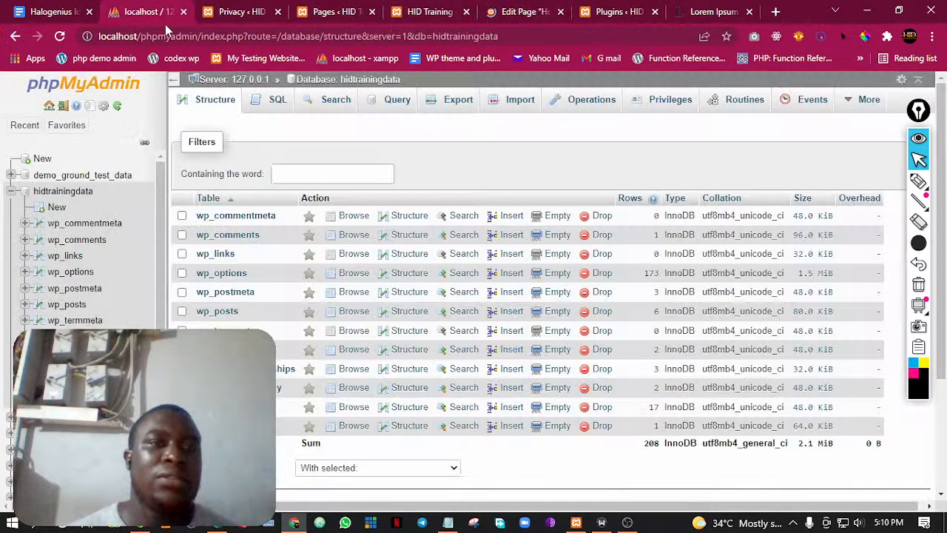
left_click(60, 37)
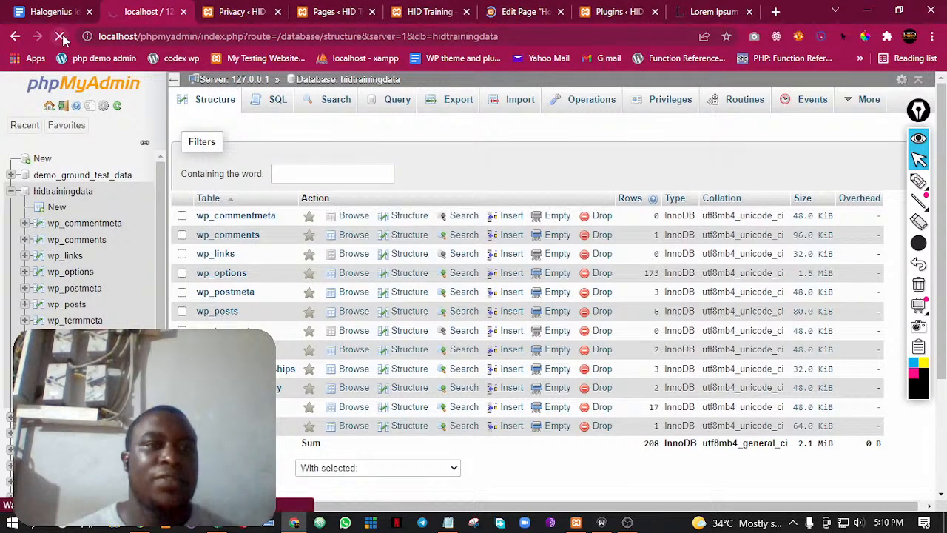
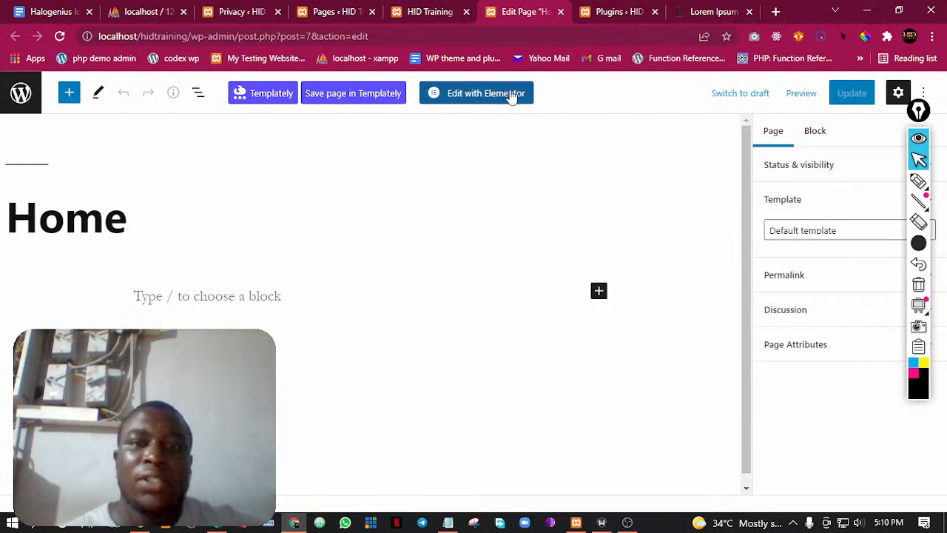
Open the Home page in Elementor and use its page settings to switch to a full-width layout without the page title
left_click(486, 96)
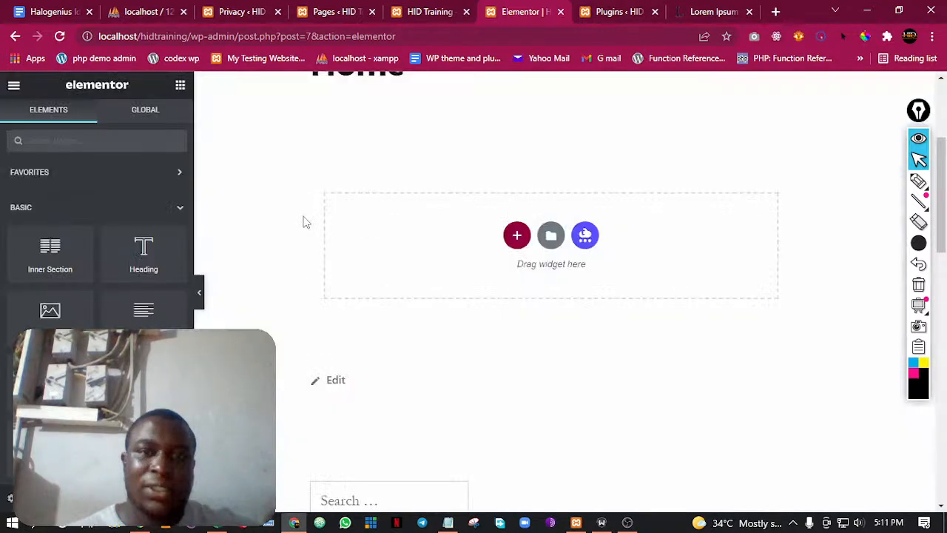
scroll(548, 262, "up", 1)
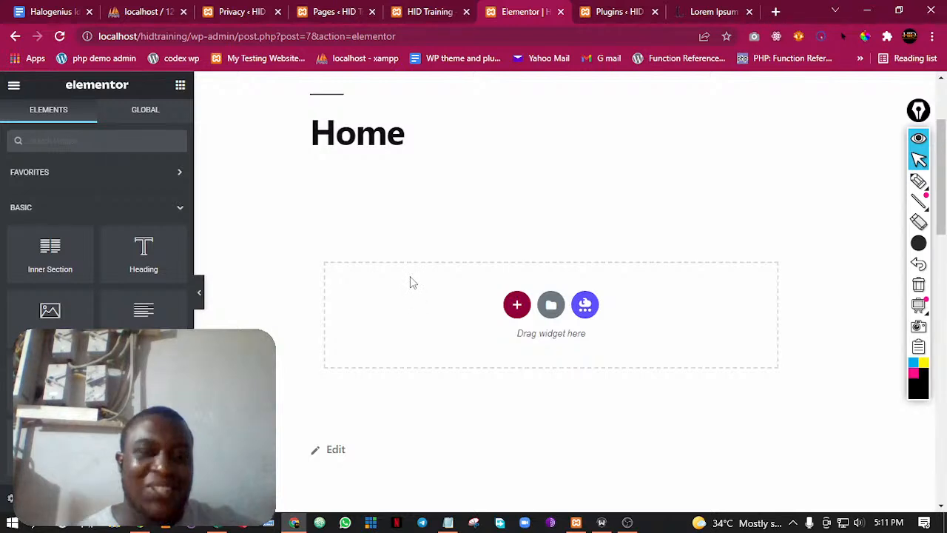
left_click(10, 500)
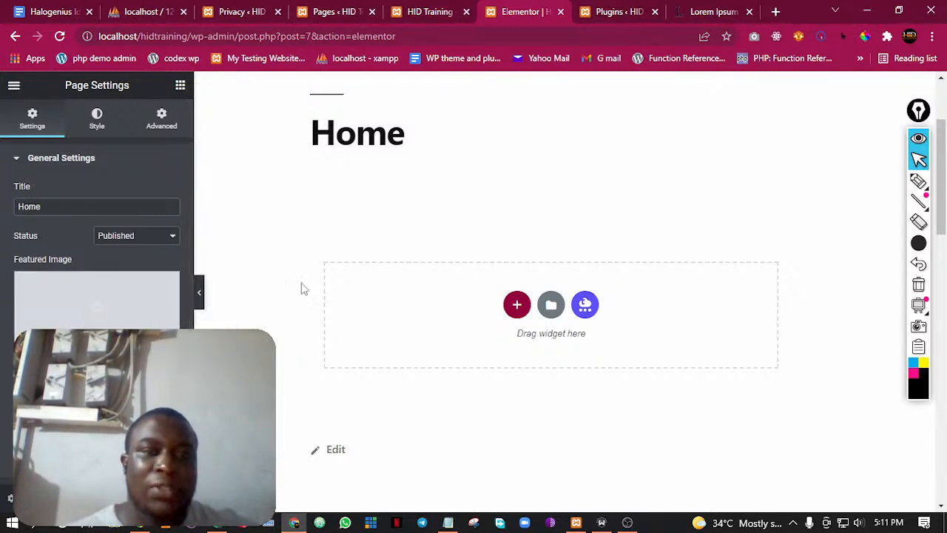
left_click(180, 87)
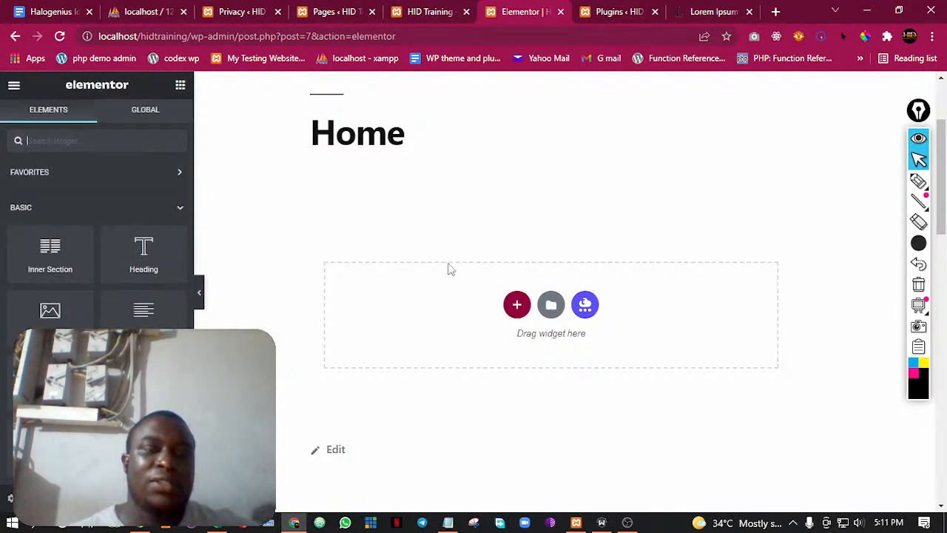
left_click(10, 499)
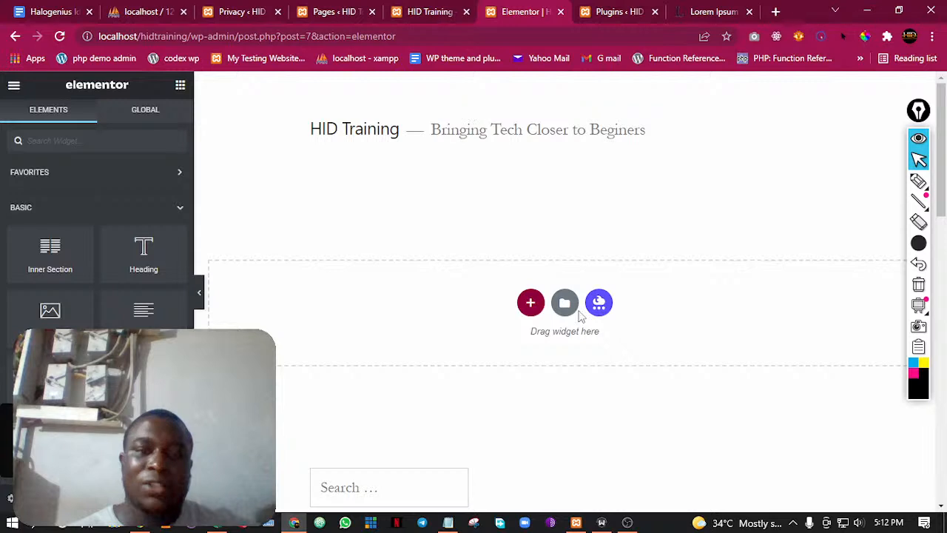
Preview the page with the widget panel hidden, restore the panel and look over the Basic widgets
left_click(200, 299)
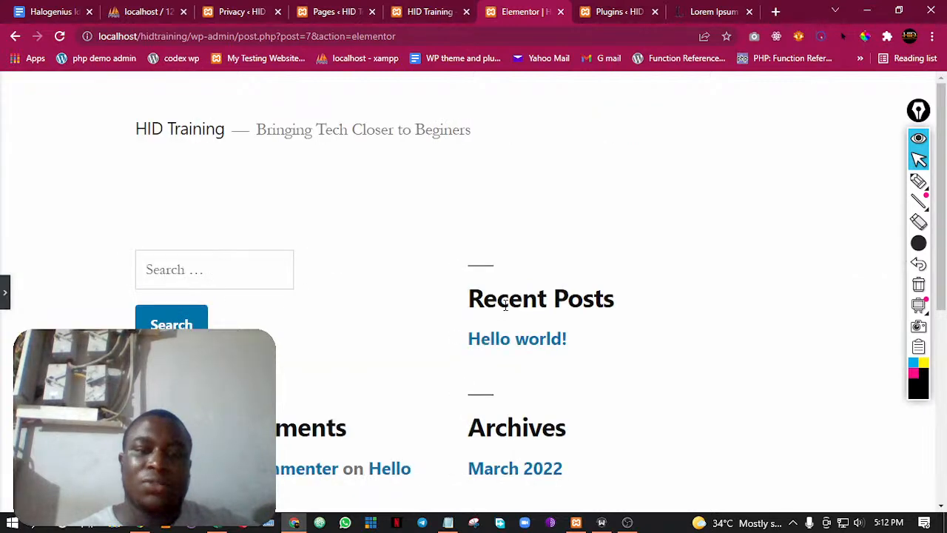
left_click(4, 296)
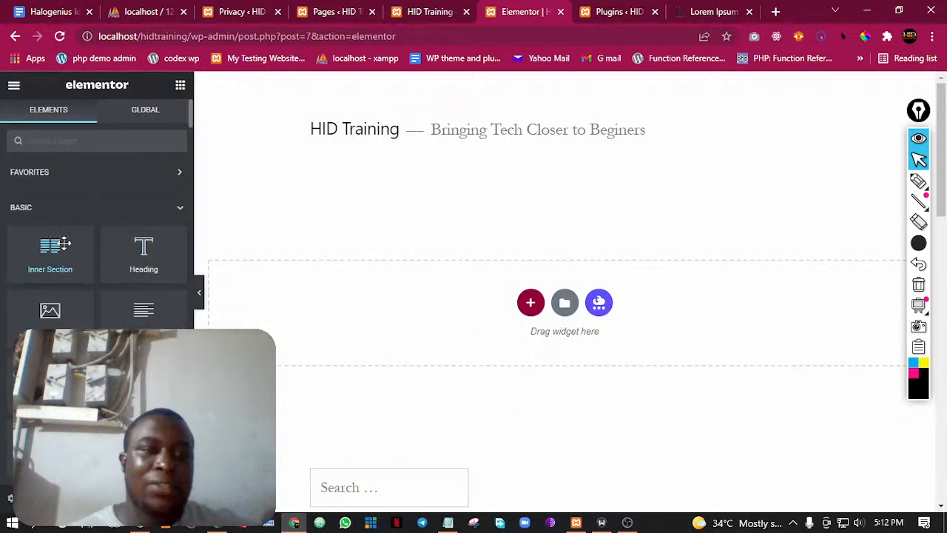
scroll(74, 259, "down", 10)
scroll(91, 274, "up", 8)
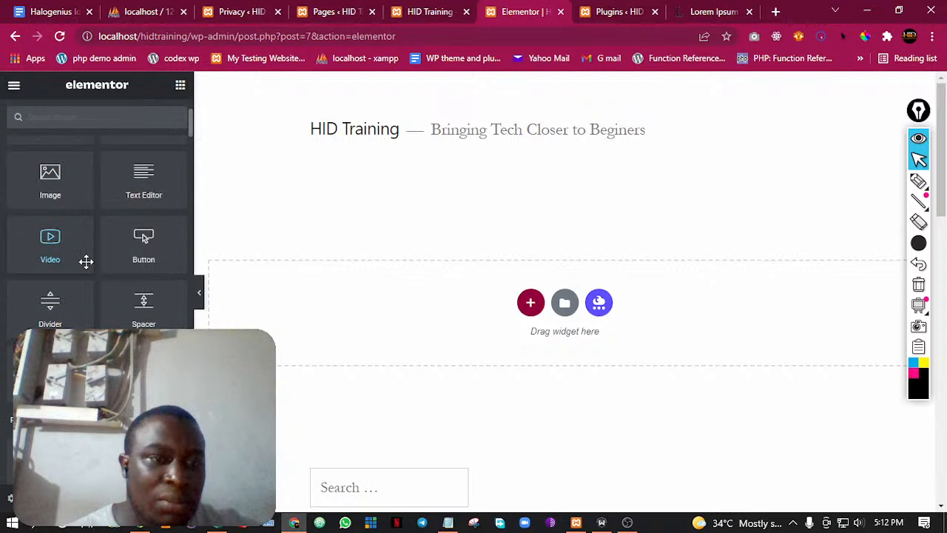
scroll(86, 259, "up", 3)
scroll(74, 244, "down", 4)
scroll(70, 230, "up", 4)
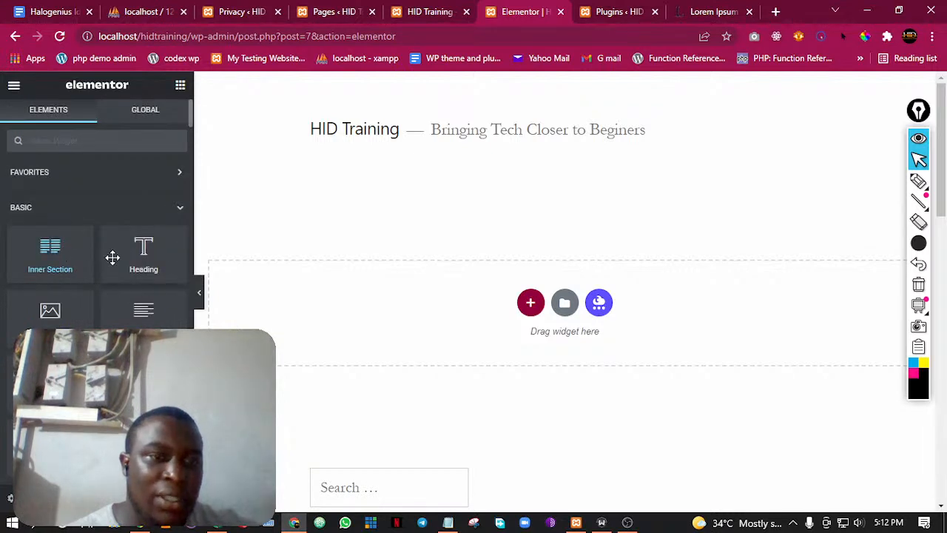
scroll(133, 274, "down", 4)
scroll(141, 289, "down", 2)
scroll(52, 222, "up", 1)
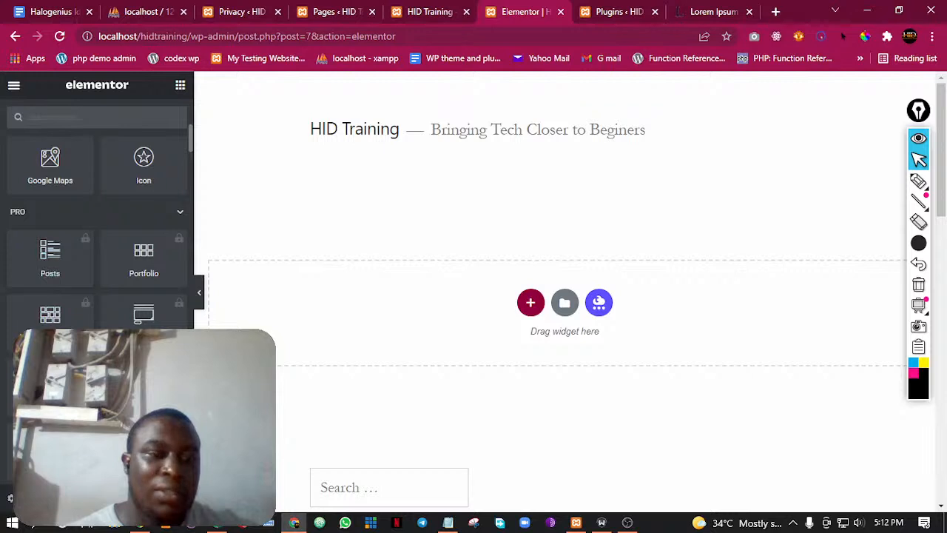
Examine the Pro, General, Site, WooCommerce and Essential Addons widget categories, briefly expanding Site
scroll(145, 296, "down", 3)
scroll(145, 297, "down", 5)
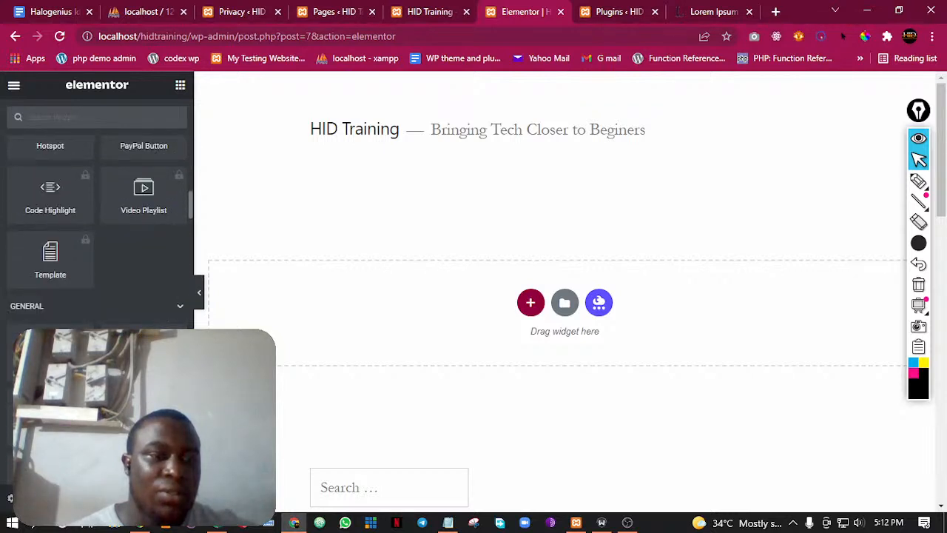
scroll(148, 303, "down", 8)
scroll(127, 326, "down", 7)
scroll(122, 325, "up", 2)
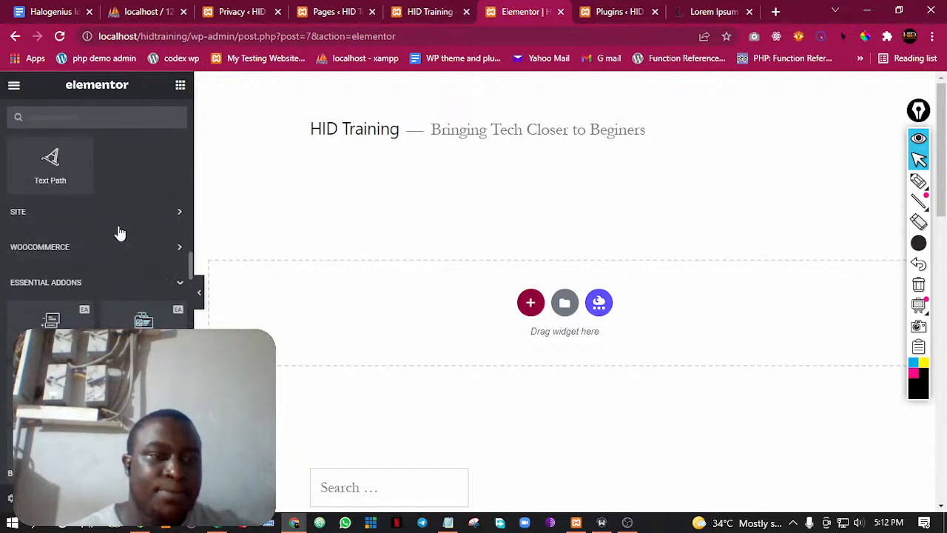
scroll(118, 230, "up", 5)
scroll(77, 245, "up", 6)
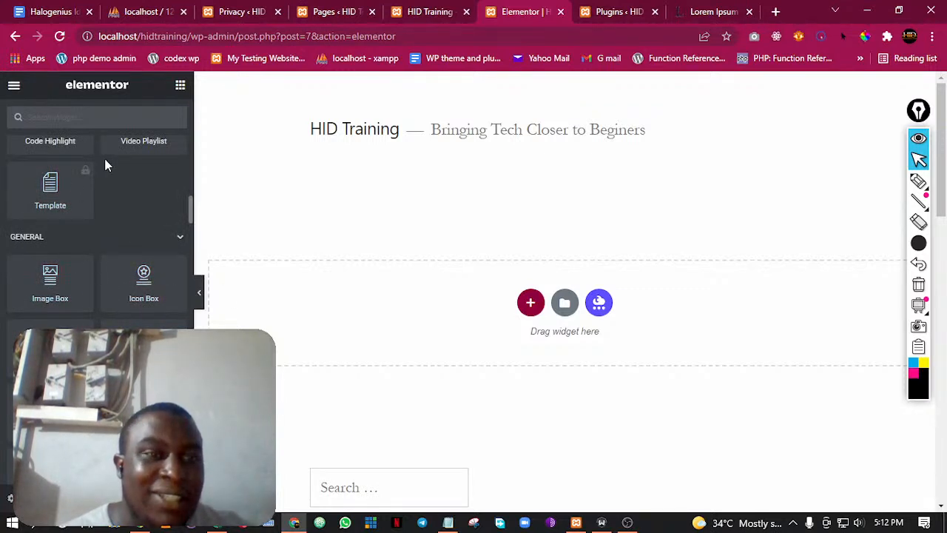
scroll(97, 222, "down", 10)
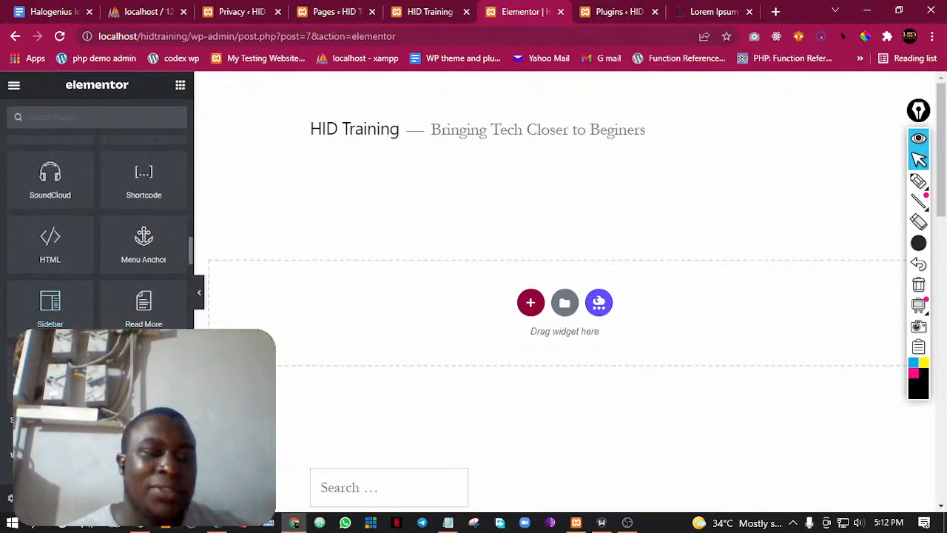
left_click(63, 220)
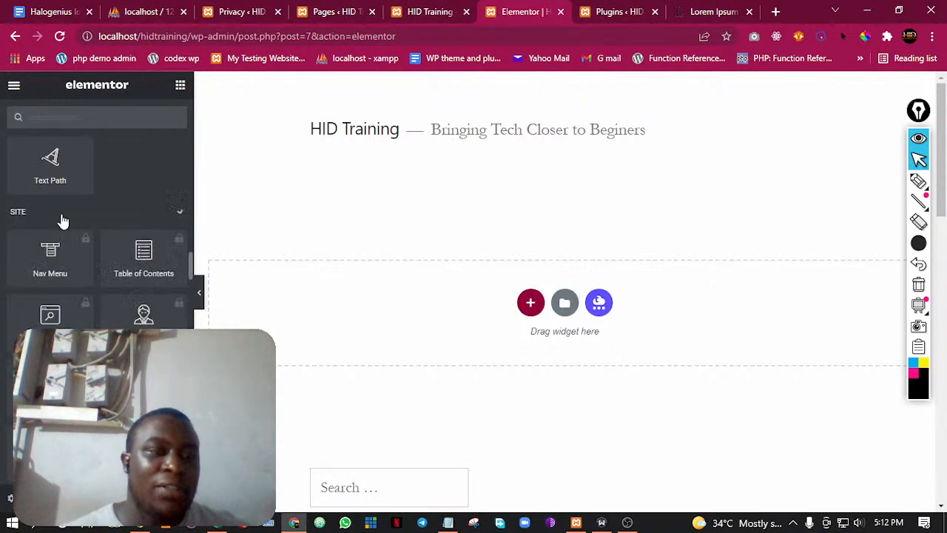
left_click(63, 220)
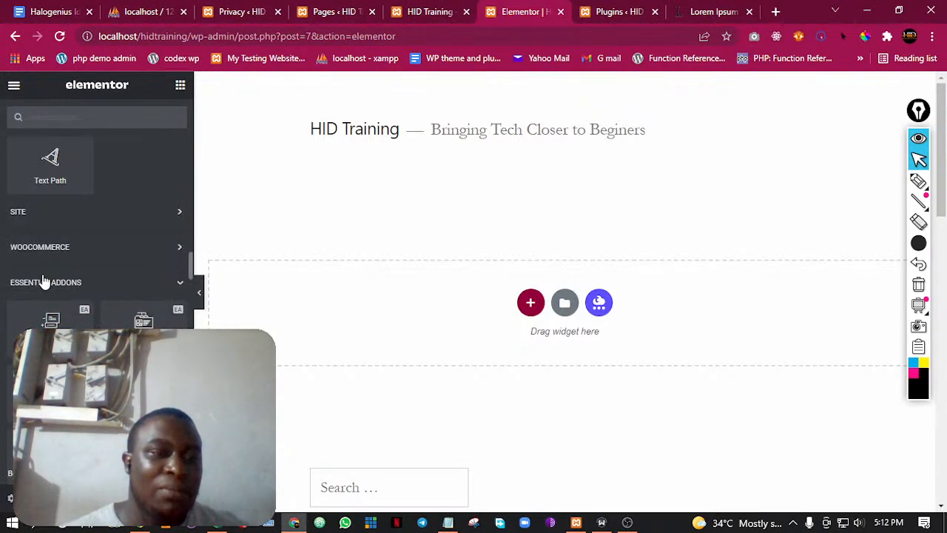
scroll(97, 296, "down", 2)
scroll(97, 296, "up", 2)
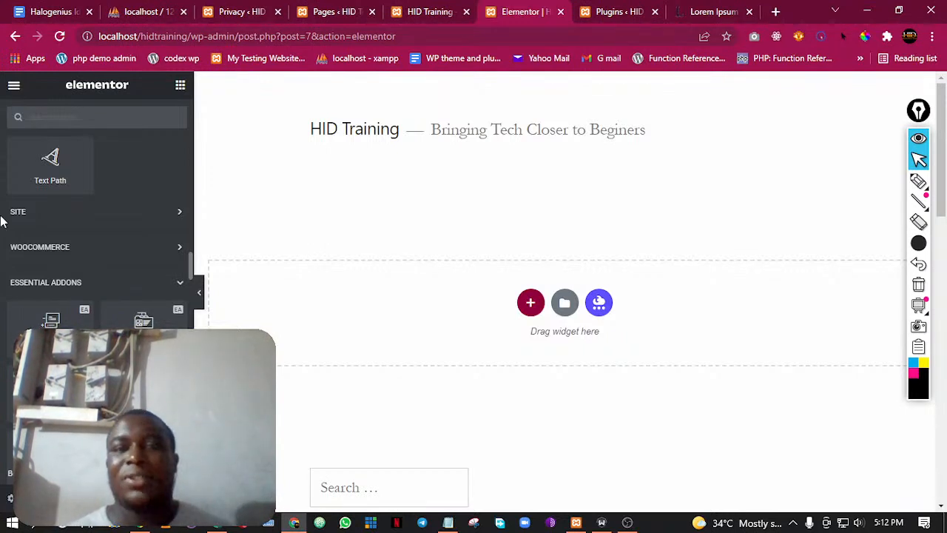
left_click(919, 182)
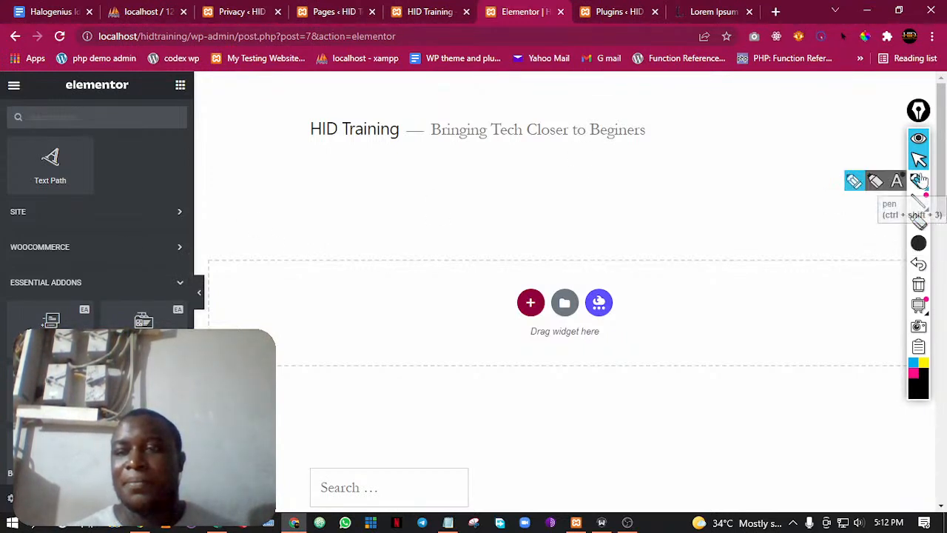
mouse_move(252, 172)
left_mouse_down()
mouse_move(187, 148)
mouse_move(148, 152)
mouse_move(238, 318)
mouse_move(249, 282)
left_mouse_up()
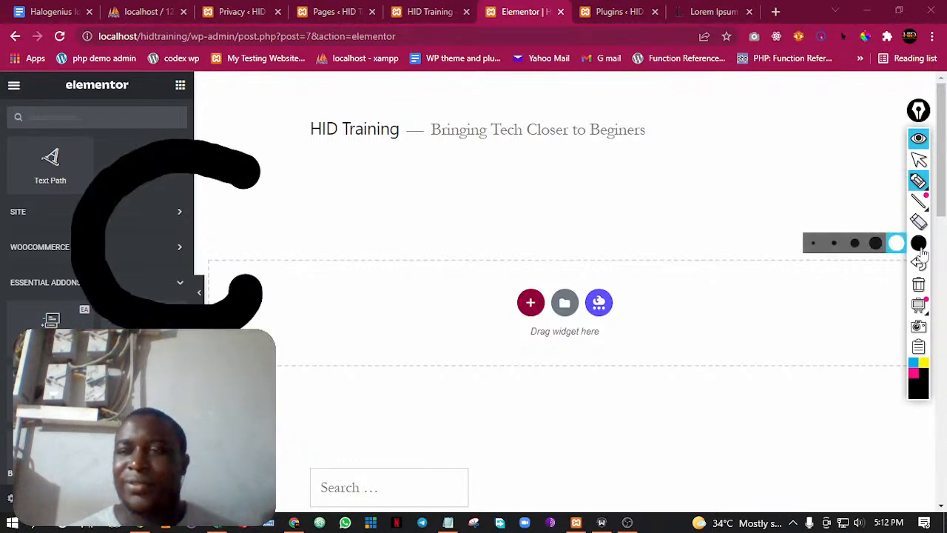
left_click(919, 222)
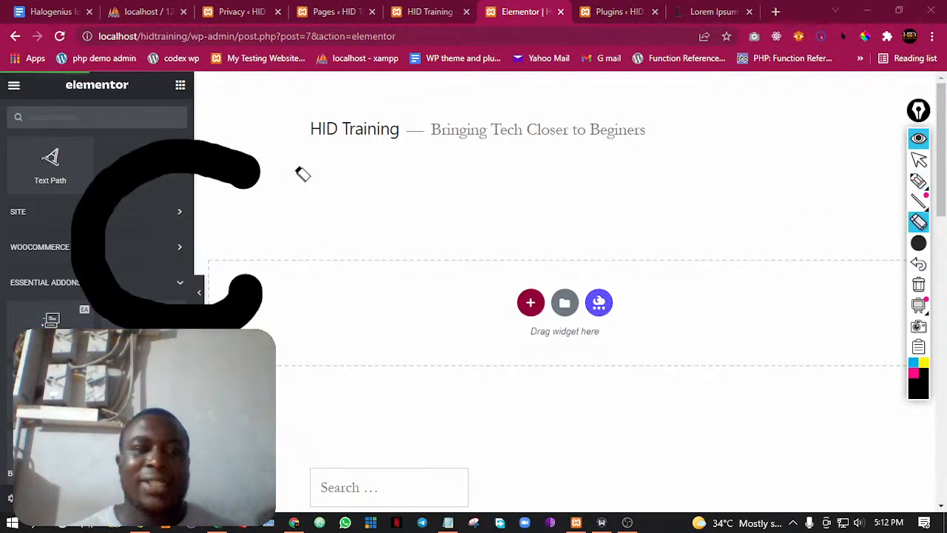
left_click(255, 173)
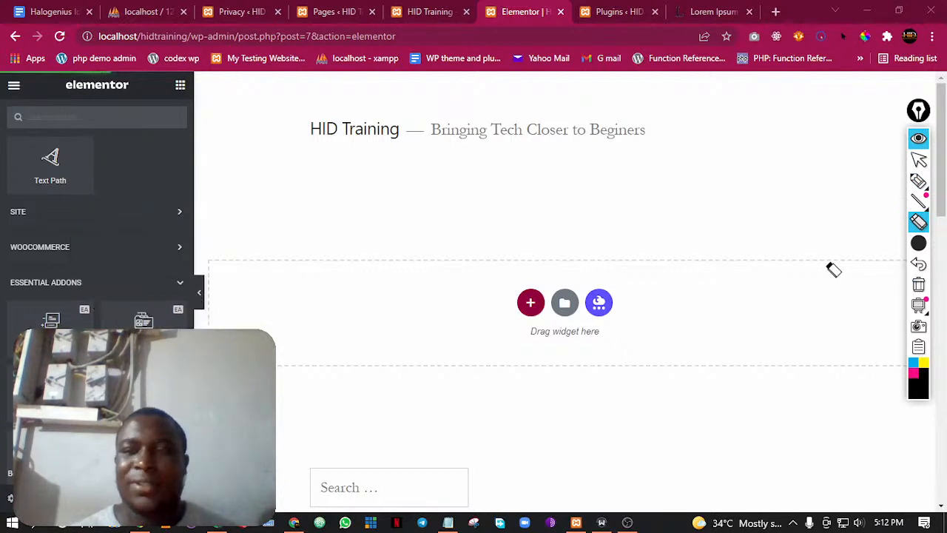
Annotate the screen with a thinner black pen, drawing a large circle, two smaller circles and arrows linking each one to the next
mouse_move(919, 243)
left_click(855, 243)
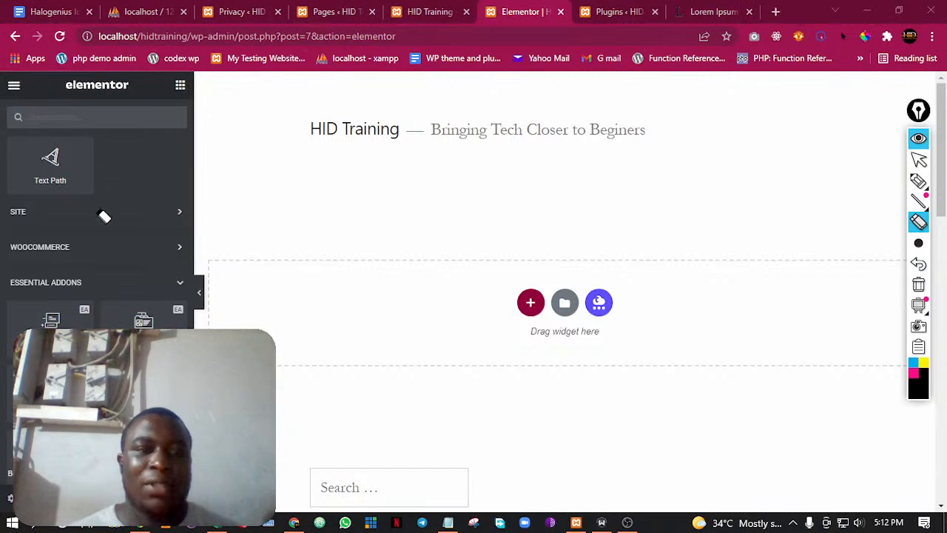
left_click(919, 183)
mouse_move(244, 118)
left_mouse_down()
mouse_move(96, 165)
mouse_move(96, 325)
left_mouse_up()
mouse_move(297, 375)
left_mouse_down()
mouse_move(269, 160)
mouse_move(247, 120)
left_mouse_up()
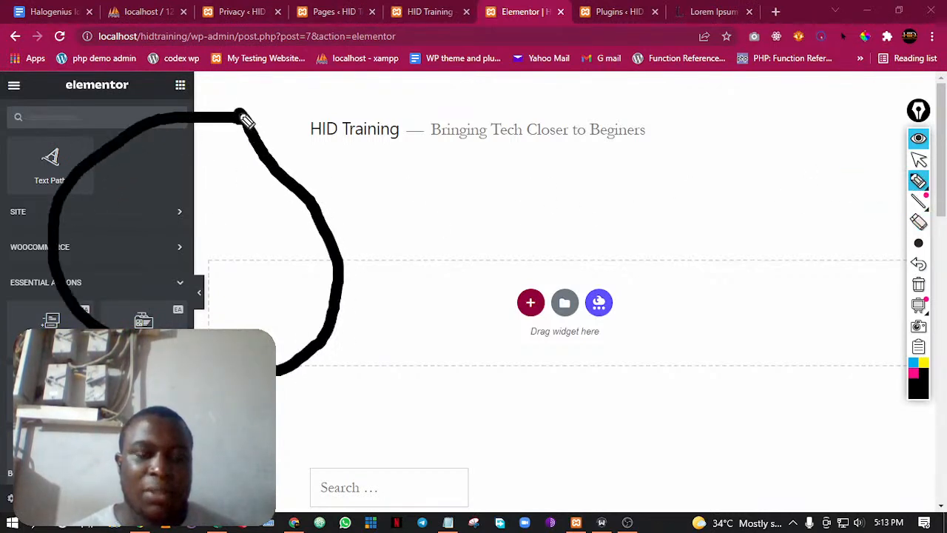
mouse_move(502, 175)
left_mouse_down()
mouse_move(486, 181)
mouse_move(585, 271)
mouse_move(495, 174)
left_mouse_up()
mouse_move(502, 223)
left_mouse_down()
mouse_move(423, 190)
mouse_move(239, 231)
left_mouse_up()
mouse_move(243, 186)
left_mouse_down()
mouse_move(212, 249)
mouse_move(289, 264)
left_mouse_up()
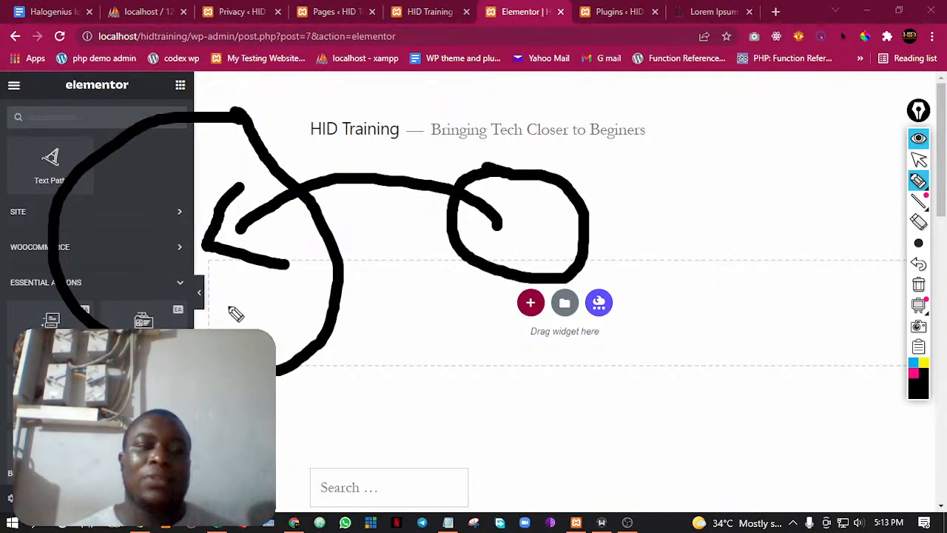
mouse_move(827, 185)
left_mouse_down()
mouse_move(765, 201)
mouse_move(883, 216)
mouse_move(804, 160)
left_mouse_up()
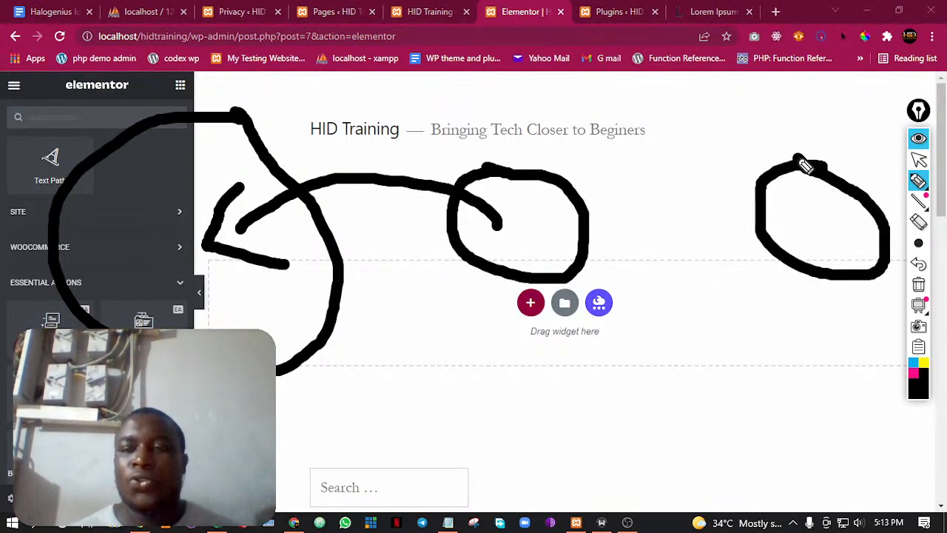
mouse_move(812, 217)
left_mouse_down()
mouse_move(605, 152)
mouse_move(526, 210)
mouse_move(510, 205)
mouse_move(592, 215)
left_mouse_up()
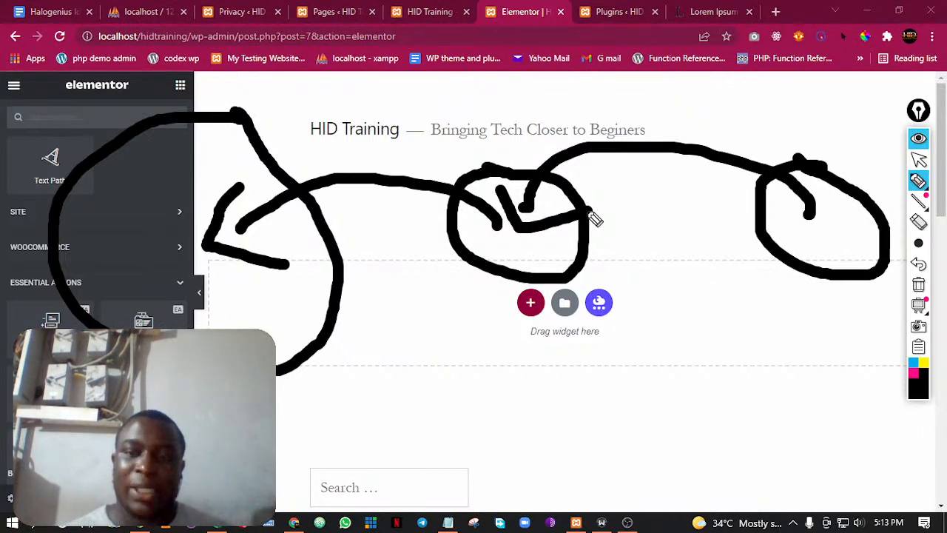
mouse_move(918, 201)
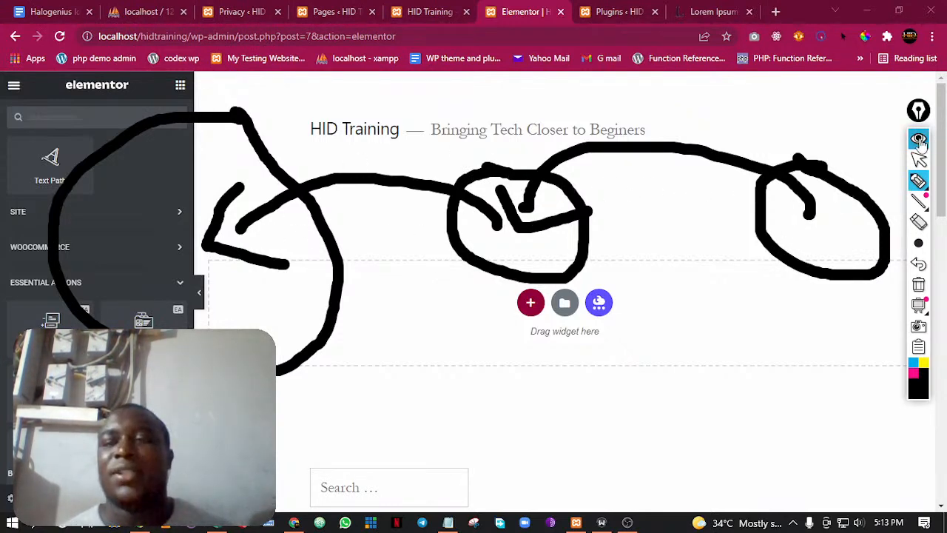
Erase the drawn circles and arrows and return to the normal pointer
left_click(918, 222)
mouse_move(829, 159)
left_mouse_down()
mouse_move(525, 205)
mouse_move(382, 181)
mouse_move(251, 267)
left_mouse_up()
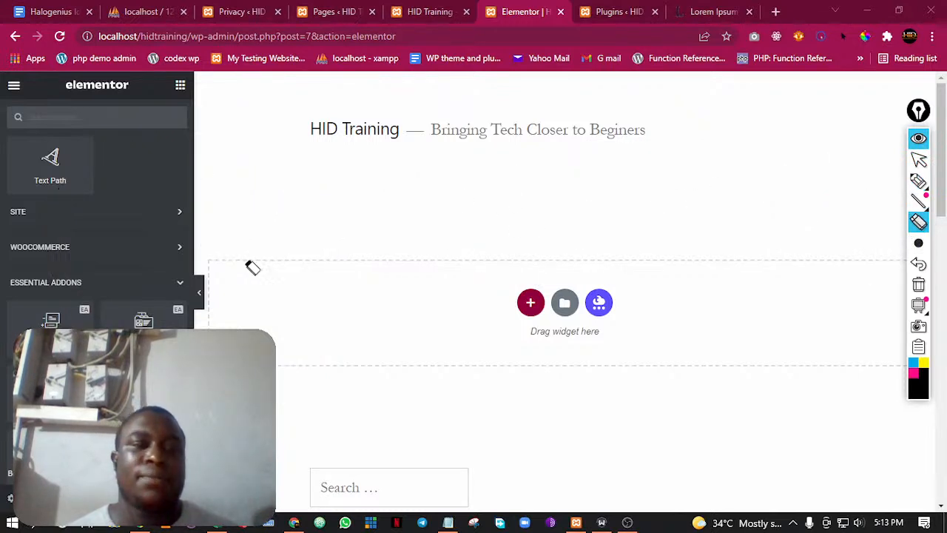
left_click(919, 161)
Add a Heading widget to the empty section of the Home page
scroll(419, 186, "down", 5)
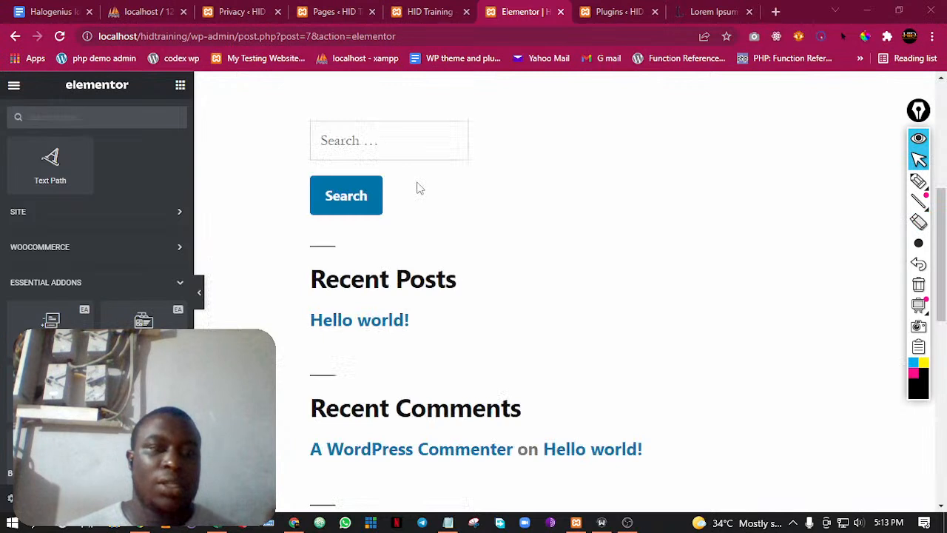
scroll(414, 195, "up", 5)
scroll(104, 176, "up", 10)
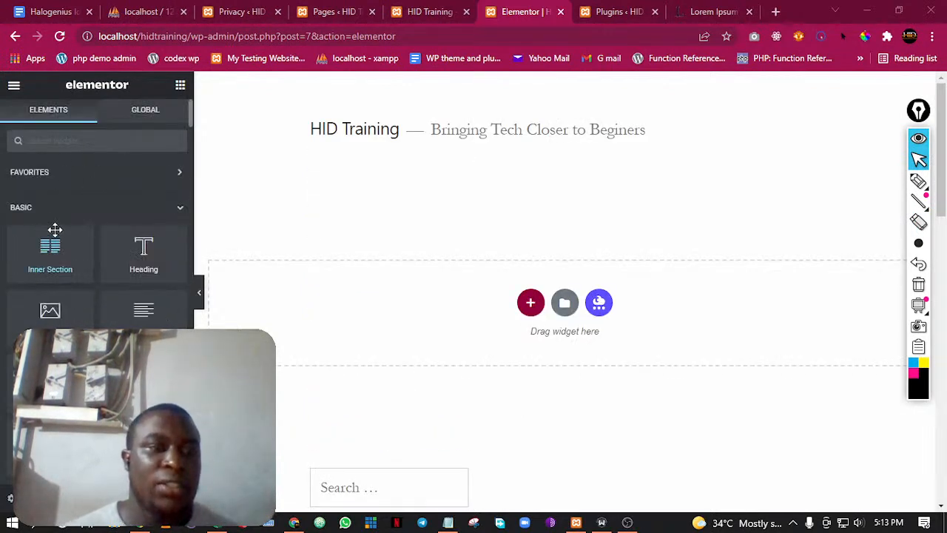
left_click_drag(126, 266, 482, 302)
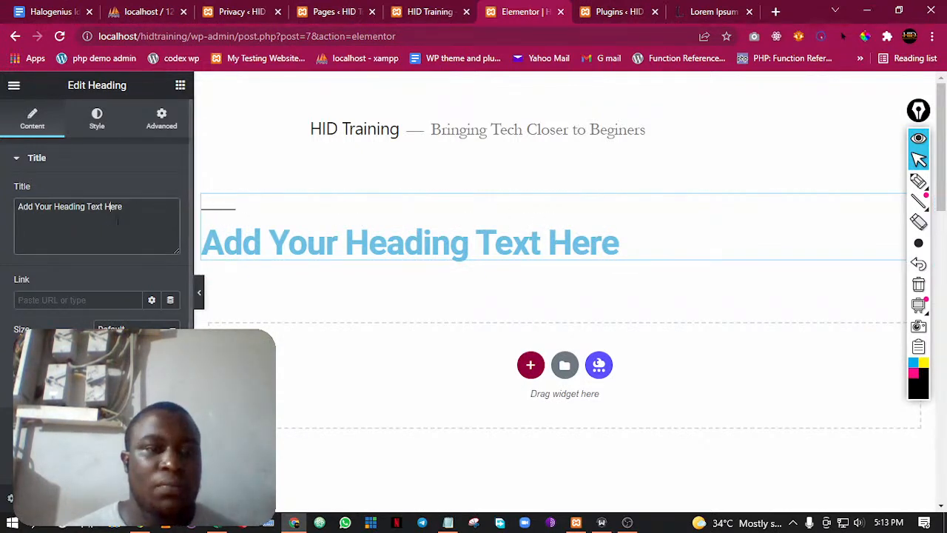
Replace the heading's placeholder title with "Welcome the site"
left_click_drag(122, 210, 2, 210)
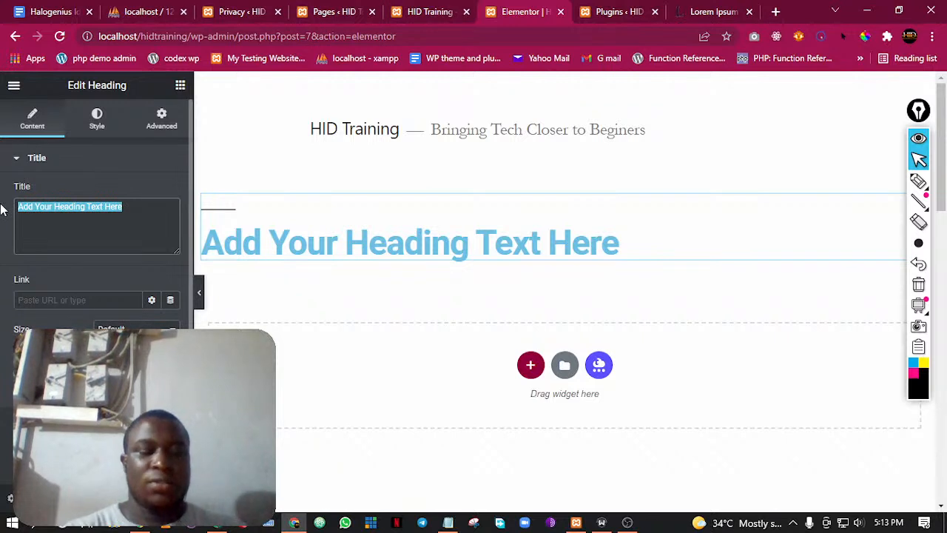
type("Welcome t t")
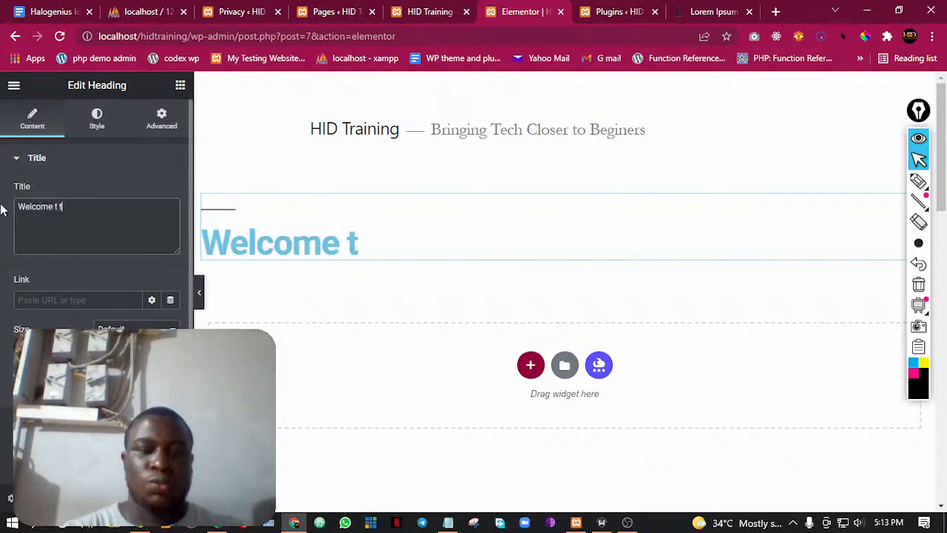
type("he site")
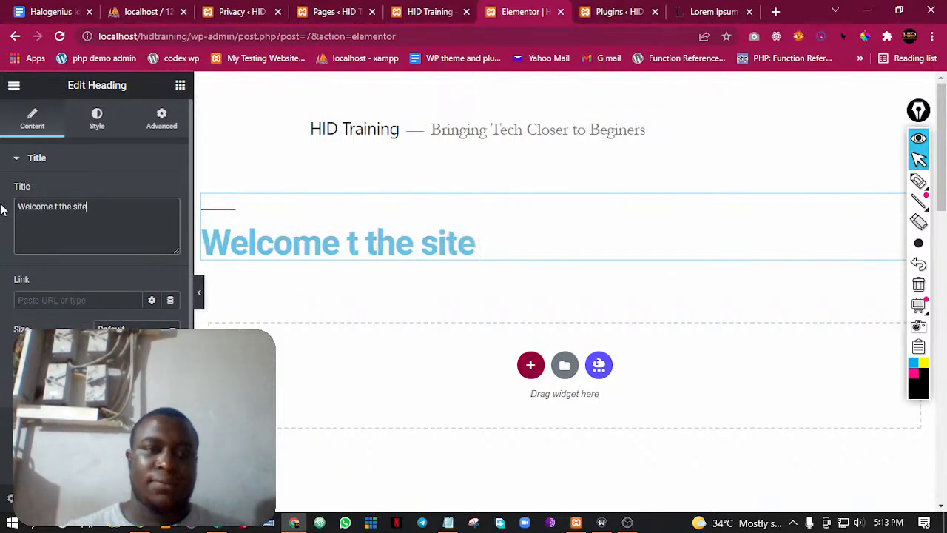
left_click(57, 207)
key("BackSpace")
key("BackSpace")
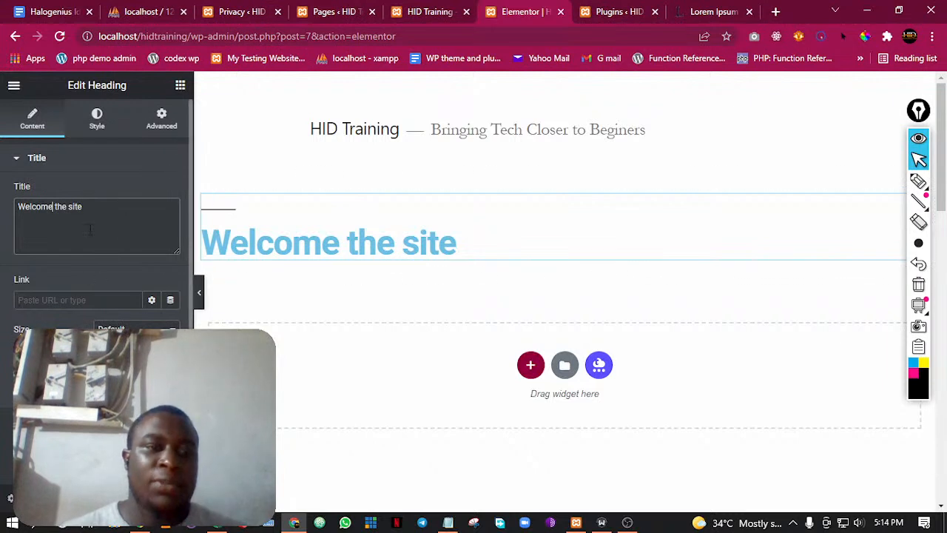
left_click(97, 224)
double_click(75, 206)
triple_click(54, 206)
left_click(50, 206)
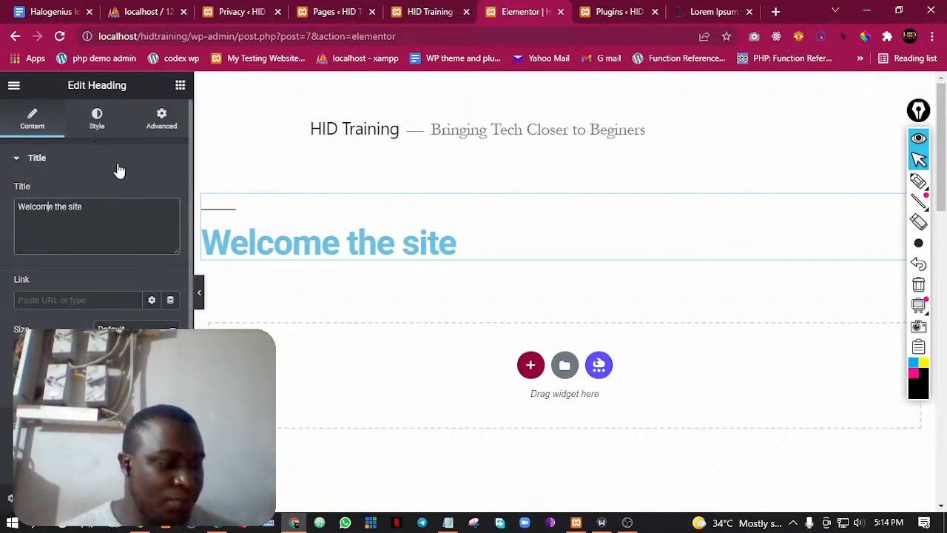
Recolour the heading text, trying pink and olive green before settling on near-black
left_click(97, 124)
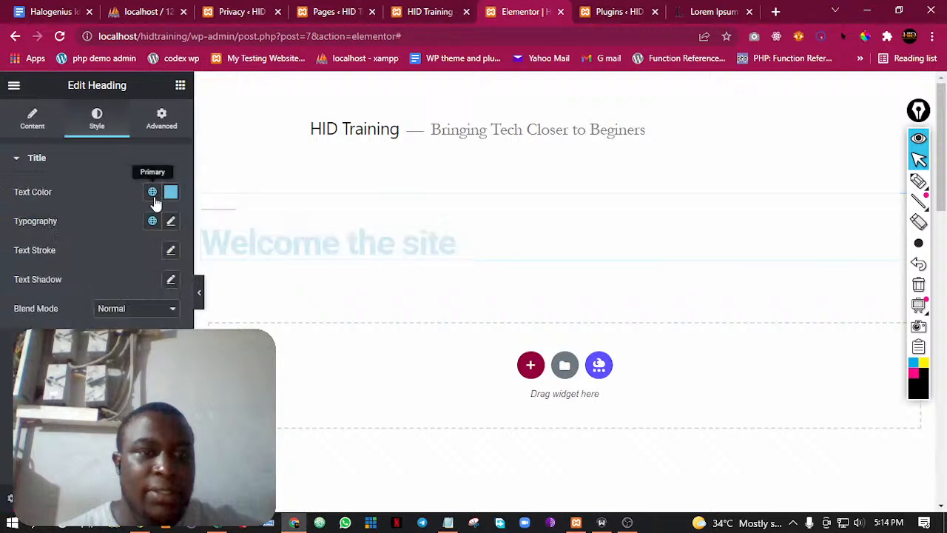
triple_click(352, 248)
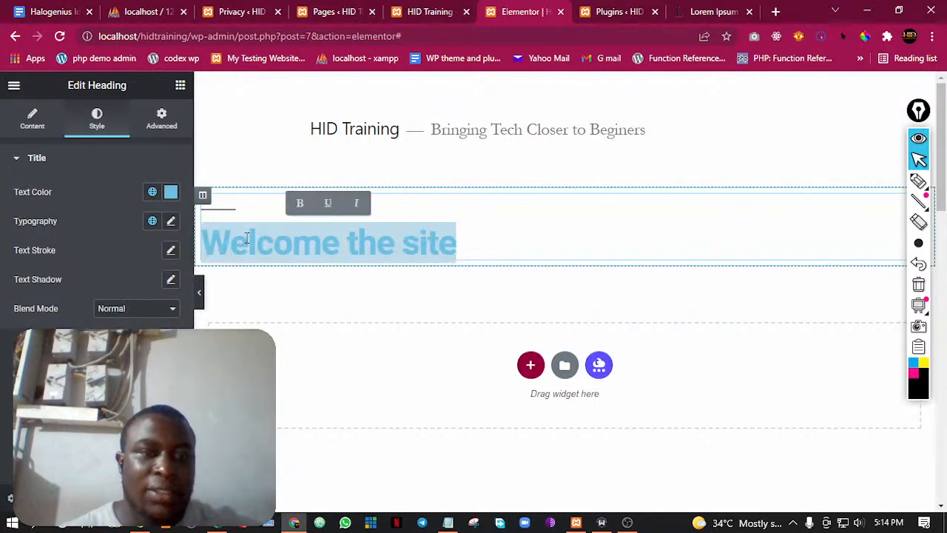
left_click(169, 194)
left_click_drag(170, 296, 209, 273)
left_click(245, 377)
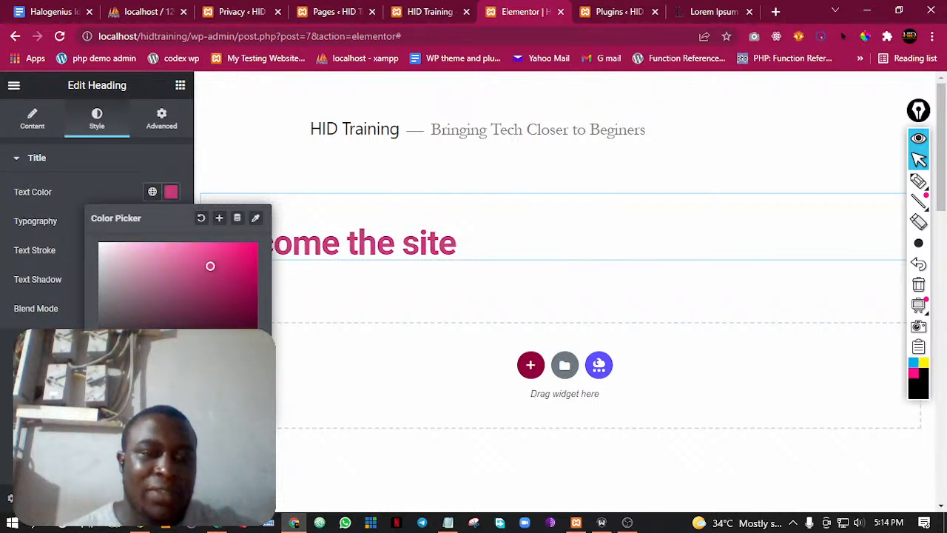
mouse_move(141, 364)
left_mouse_down()
mouse_move(101, 364)
mouse_move(129, 364)
left_mouse_up()
left_click_drag(195, 303, 154, 273)
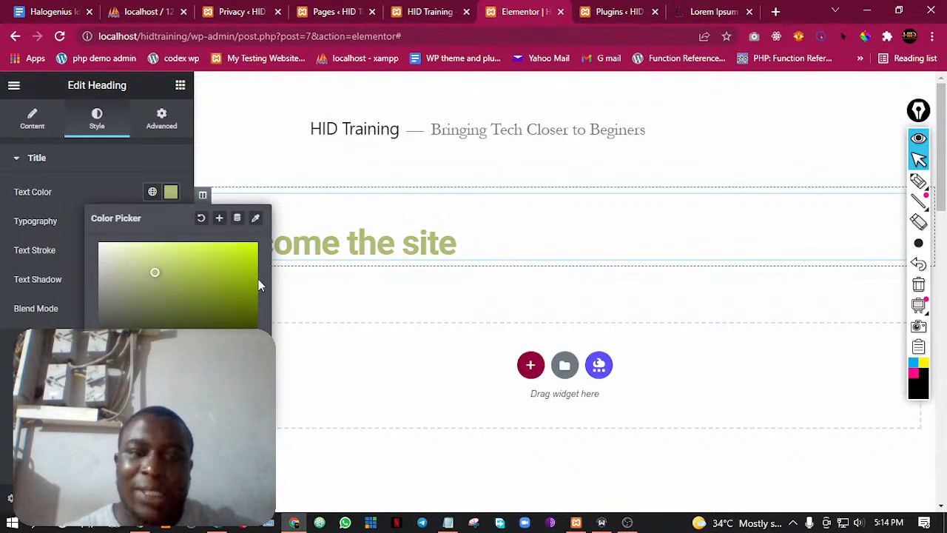
left_click(214, 357)
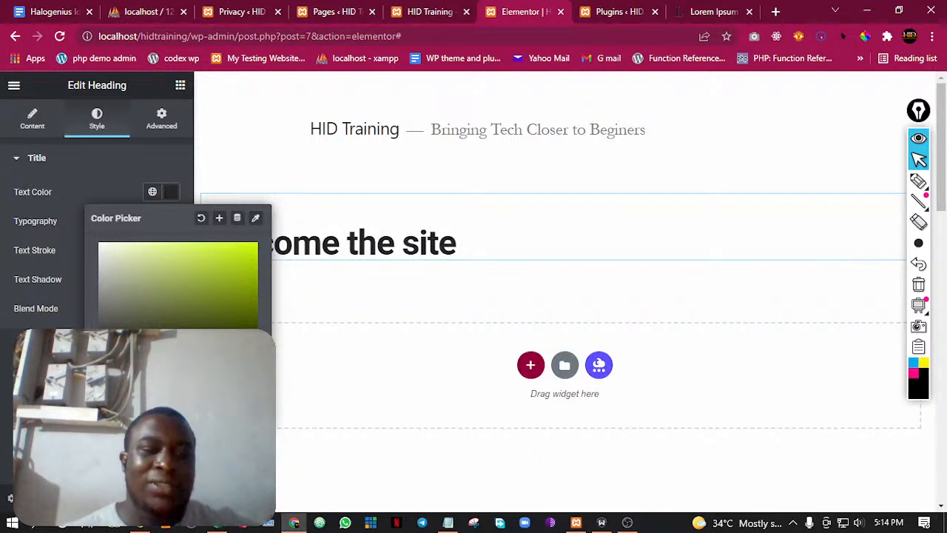
left_click(273, 250)
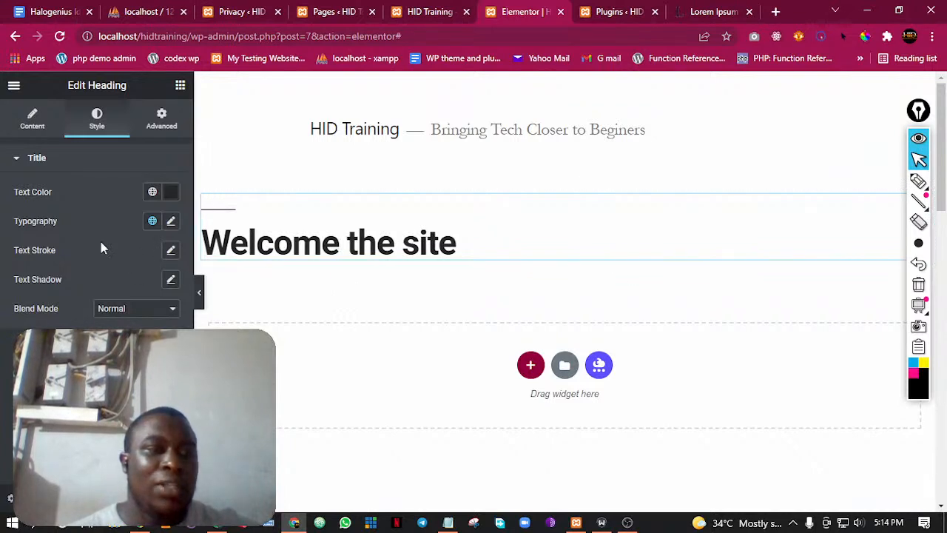
Try a text stroke and a text shadow on the heading, and reset both to their defaults
left_click(170, 251)
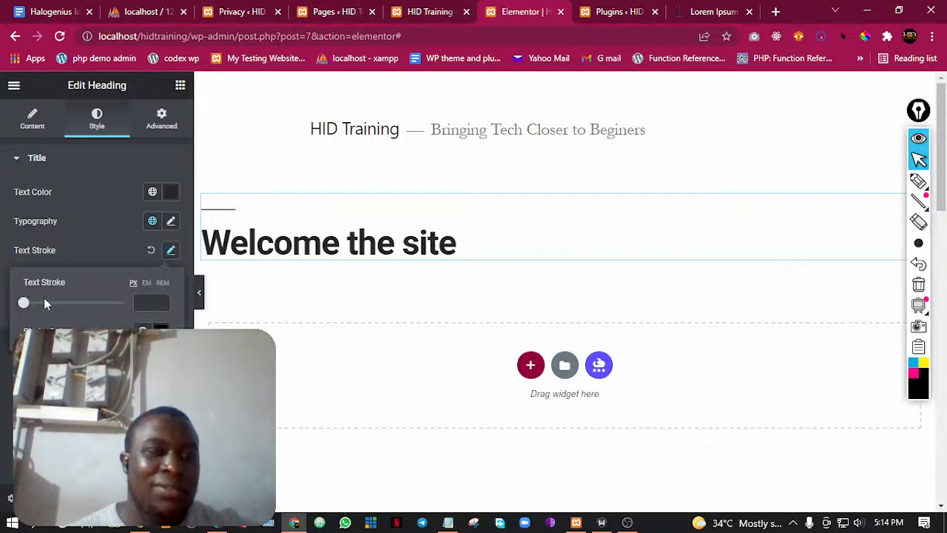
mouse_move(34, 305)
left_mouse_down()
mouse_move(84, 306)
mouse_move(24, 315)
left_mouse_up()
left_click(10, 301)
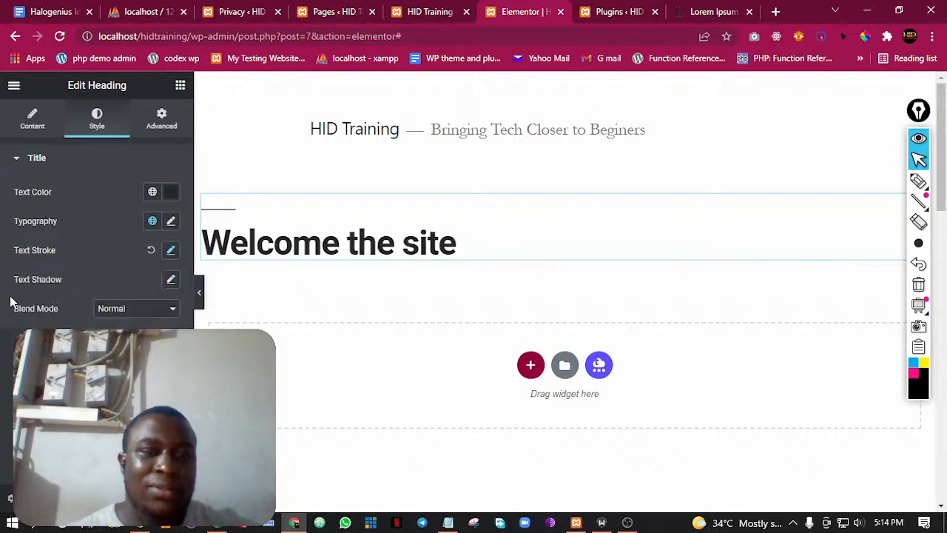
left_click(171, 282)
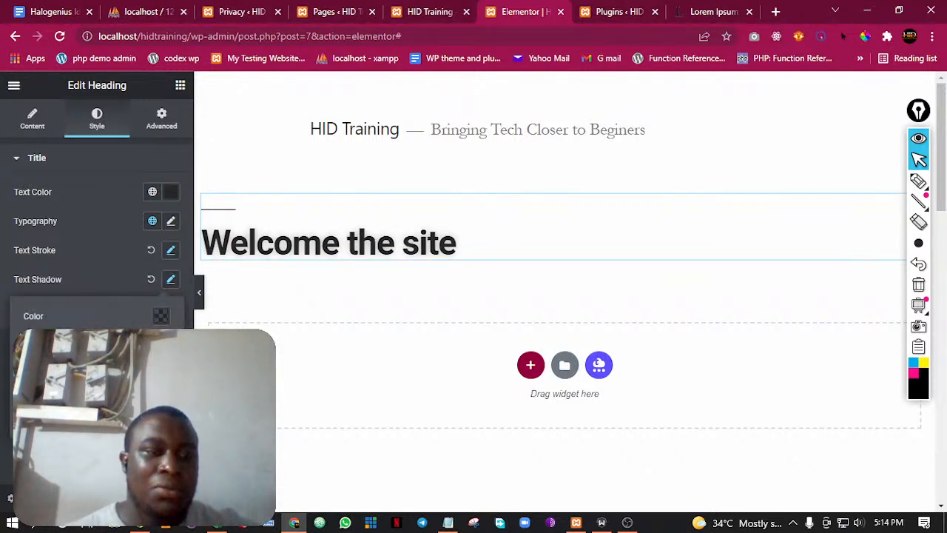
left_click_drag(97, 361, 34, 361)
left_click(151, 278)
left_click(152, 279)
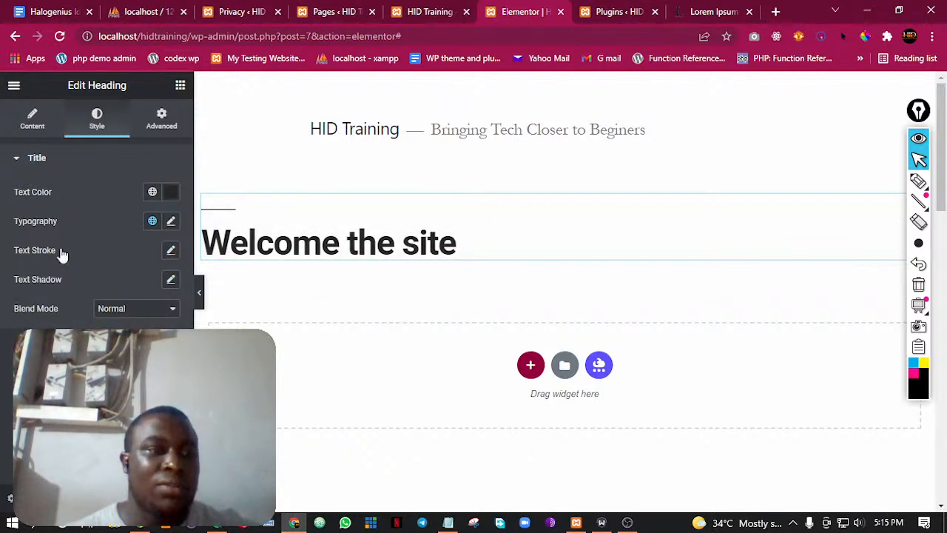
Centre the heading on the page, and briefly try a larger heading size before restoring it
left_click(32, 124)
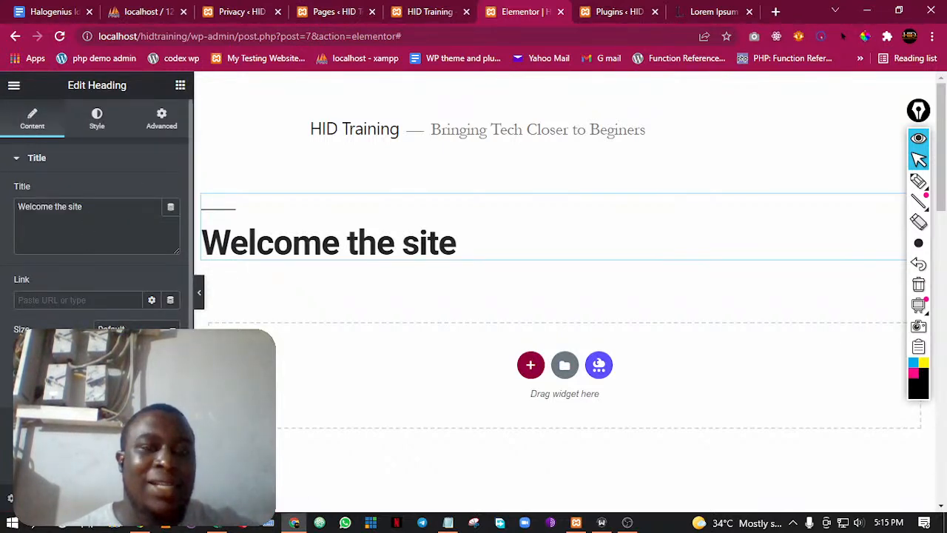
left_click(126, 386)
left_click(126, 385)
left_click(126, 386)
left_click(148, 386)
left_click(127, 385)
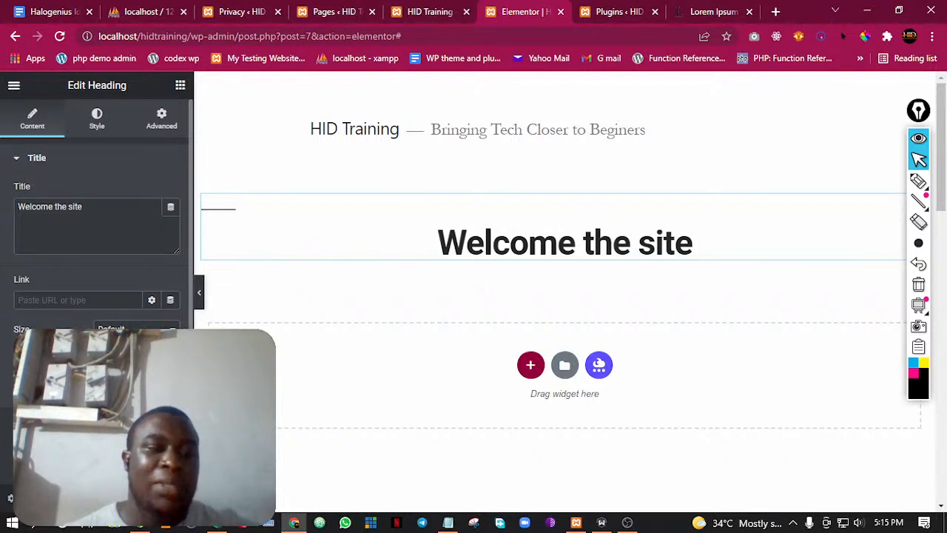
left_click(137, 371)
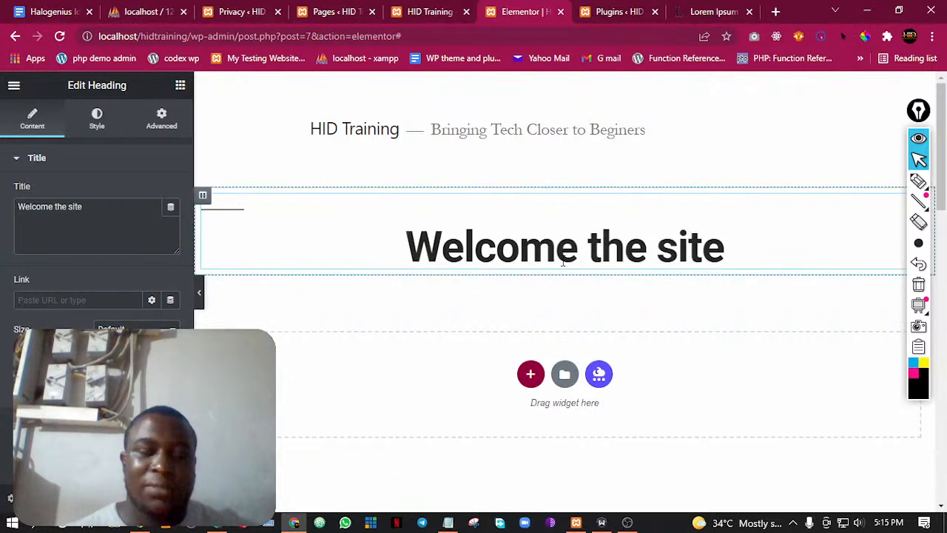
left_click(137, 383)
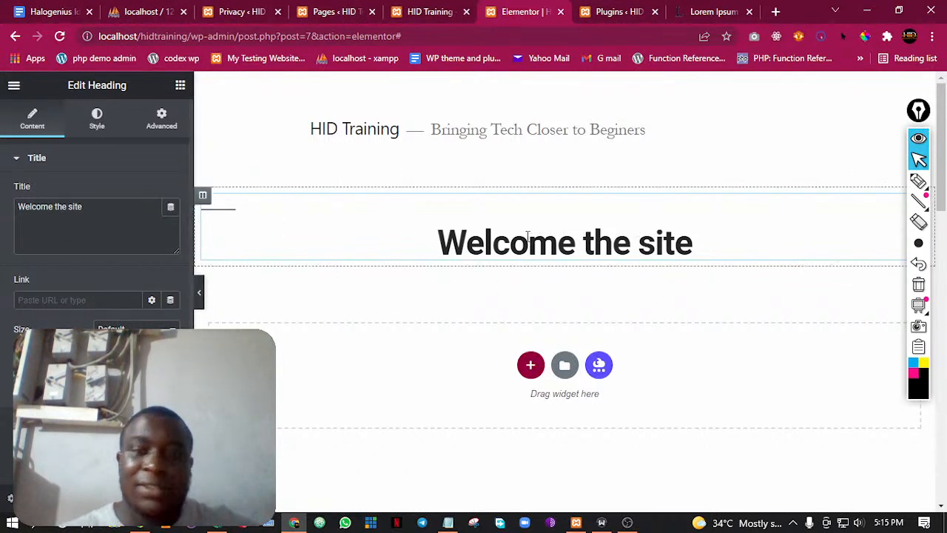
Open the heading's typography settings
left_click(96, 118)
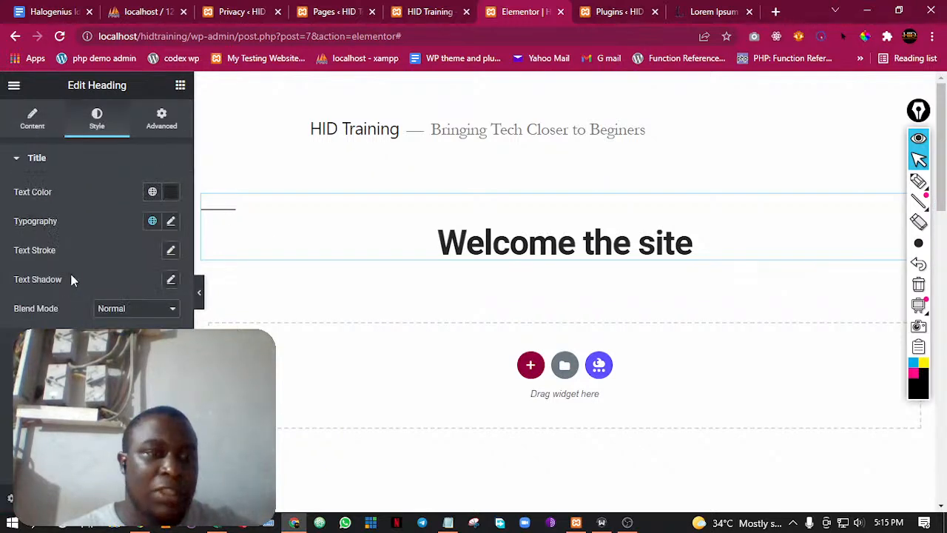
left_click(170, 222)
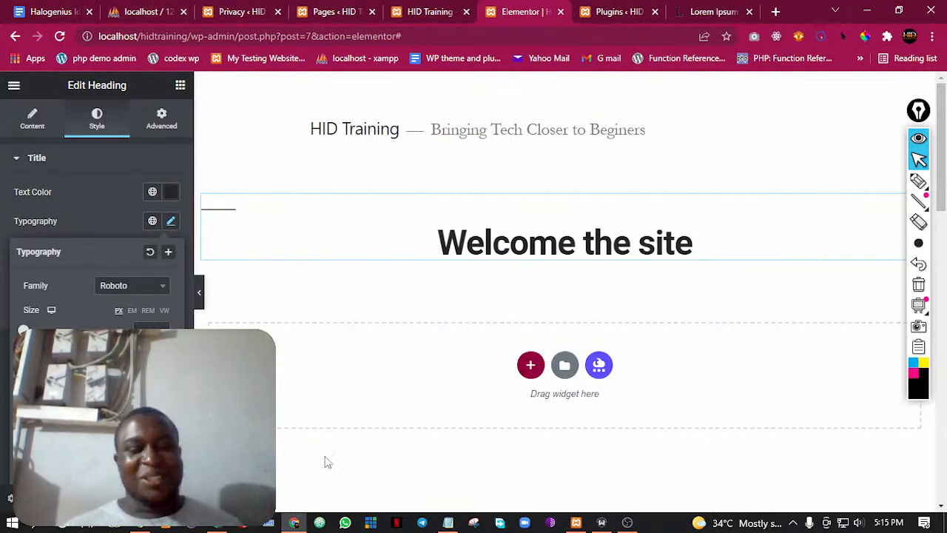
left_click(288, 527)
left_click(288, 527)
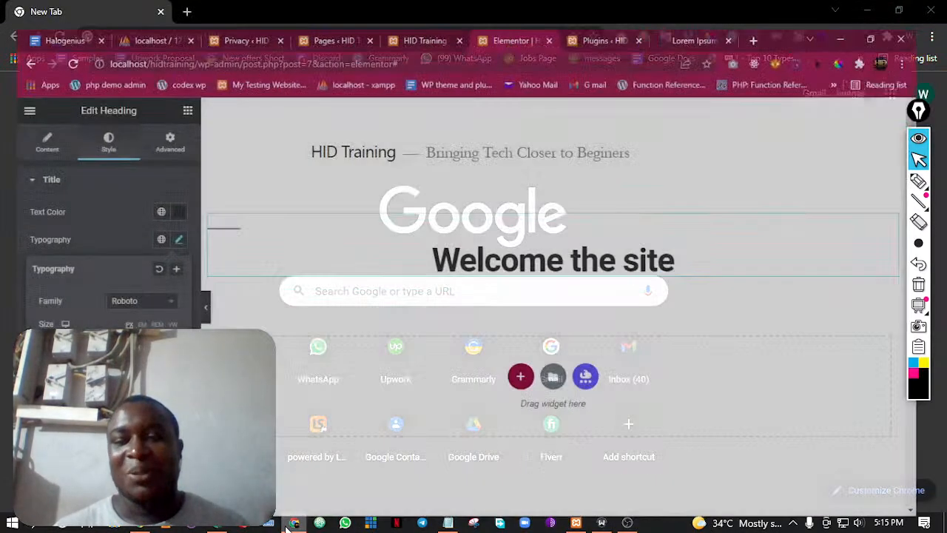
Search Google for "what is typography" and read the definition given in the results
left_click(626, 11)
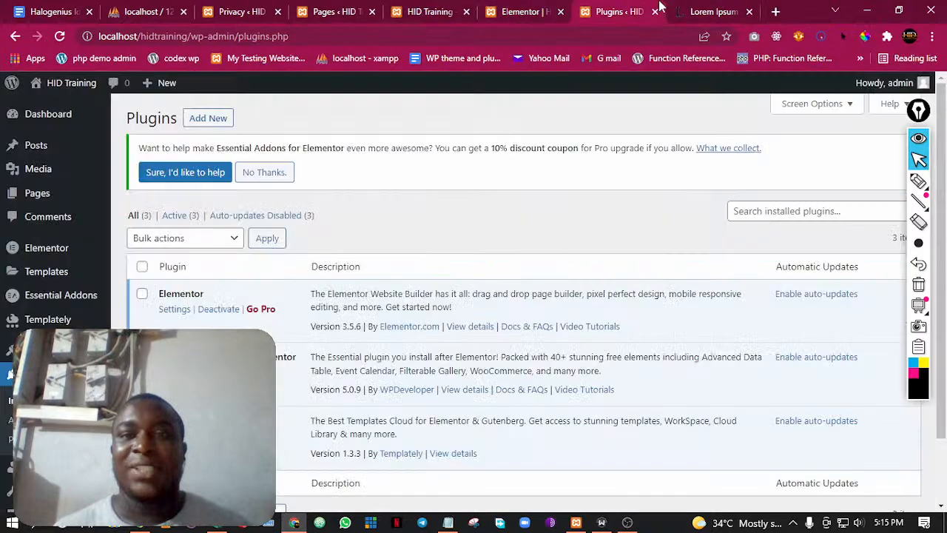
left_click(688, 11)
left_click(270, 37)
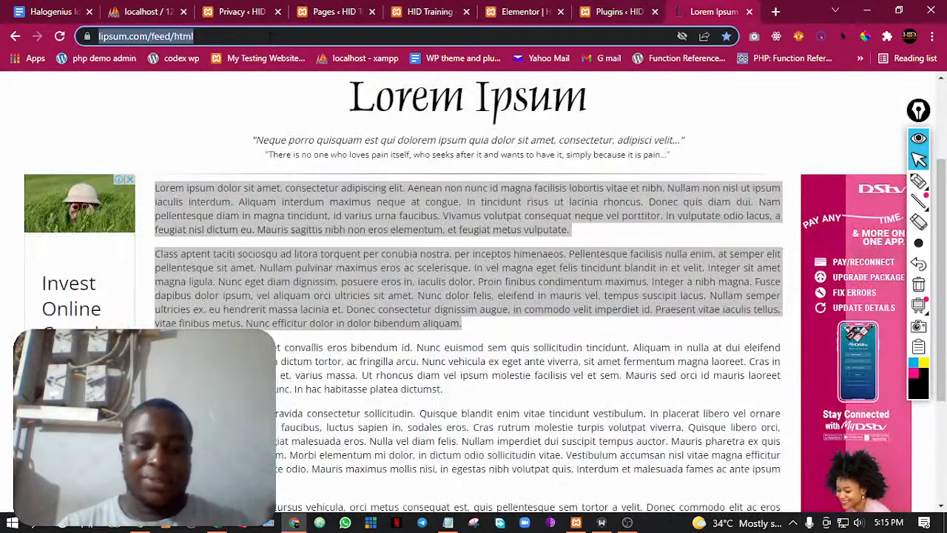
left_click(620, 11)
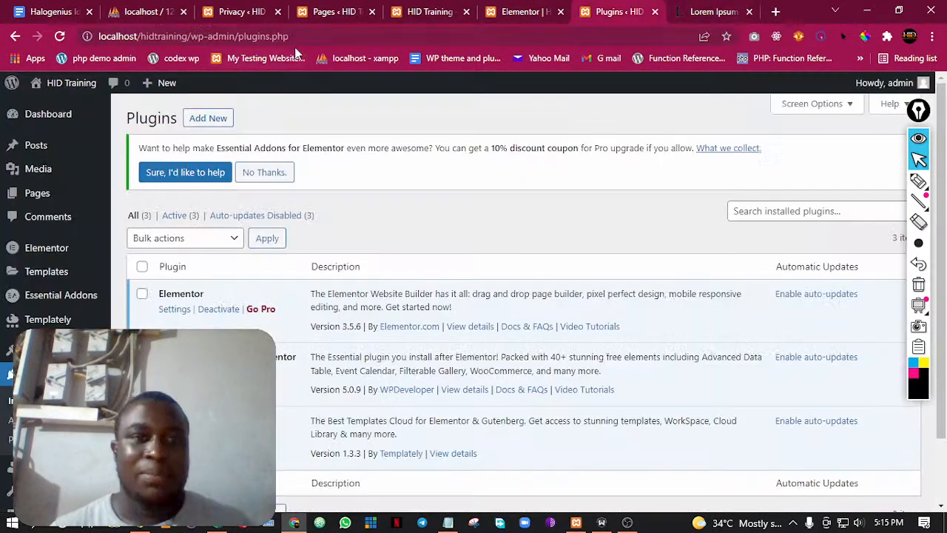
left_click(287, 35)
type("wha")
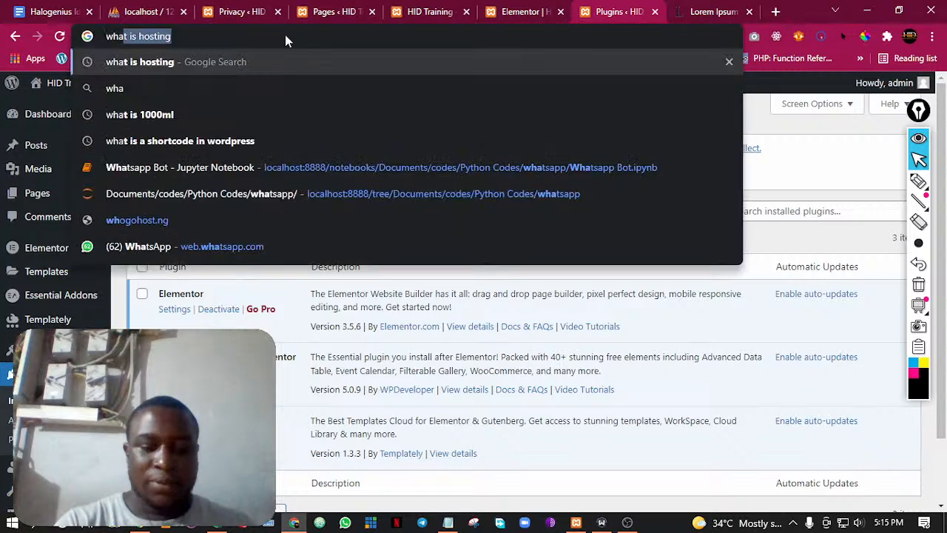
type("t is typo")
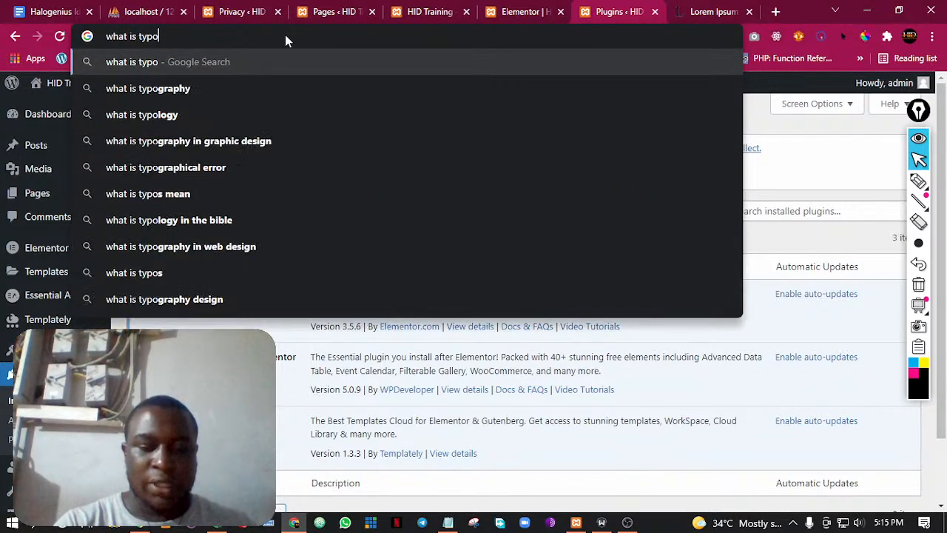
type("graphy")
key("Return")
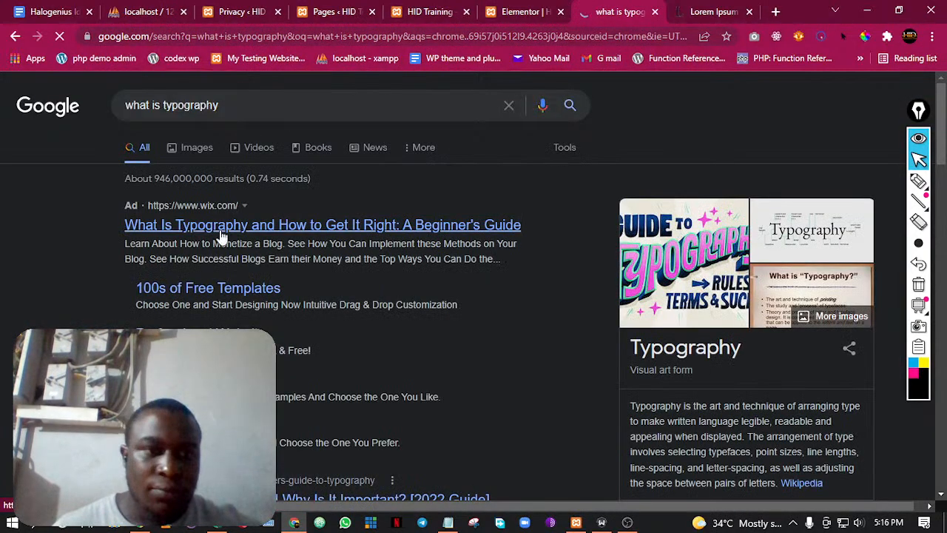
scroll(699, 213, "down", 3)
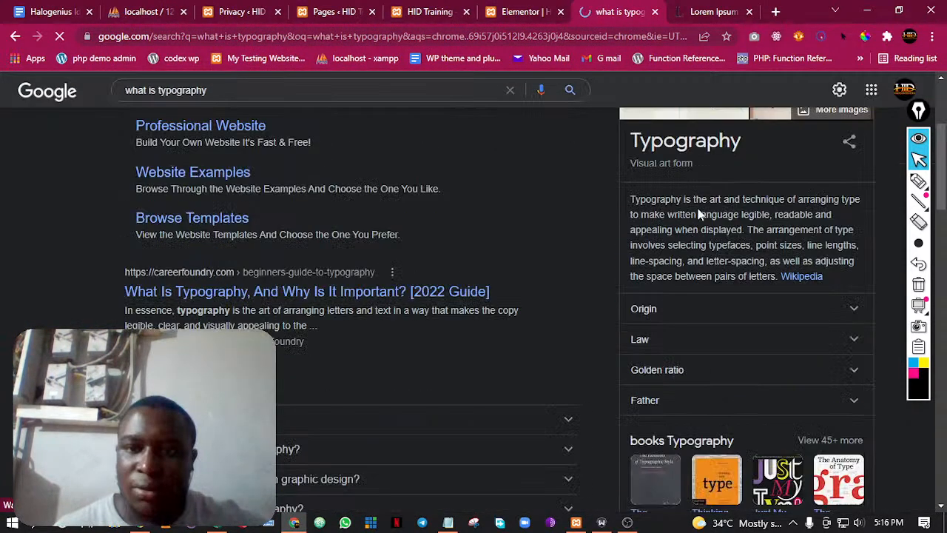
scroll(698, 213, "up", 1)
left_click_drag(659, 284, 808, 290)
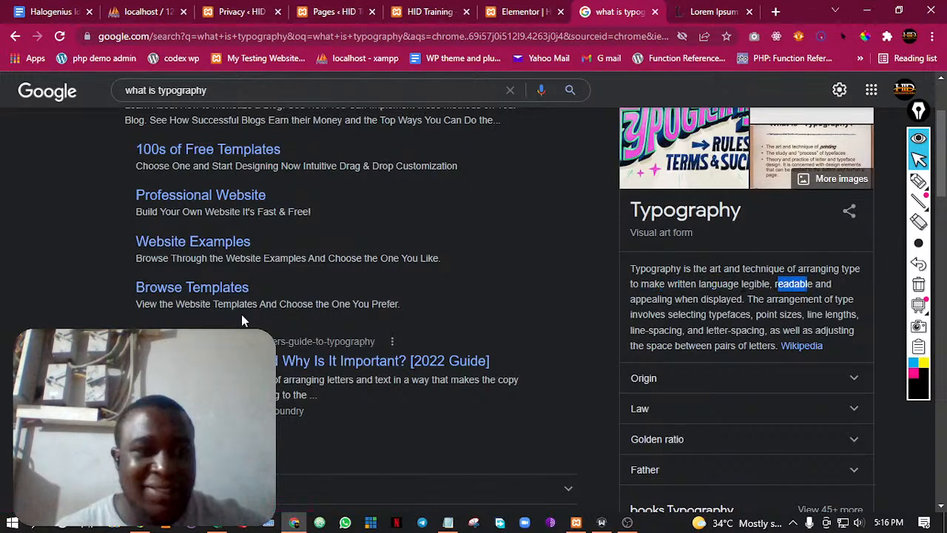
scroll(242, 317, "down", 1)
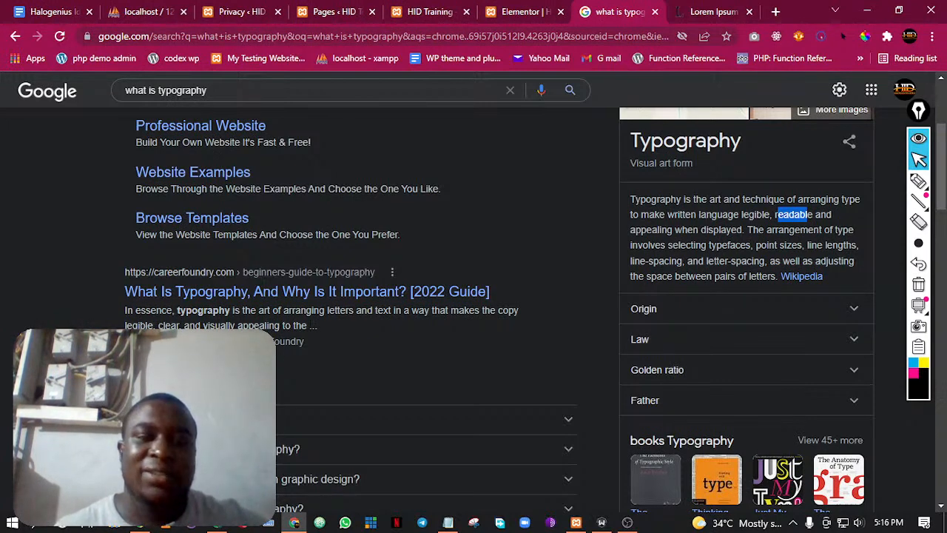
left_click_drag(307, 325, 319, 326)
Return to the Elementor editor and adjust the heading's font size, trying a much larger one before settling on about 40 px
left_click(244, 8)
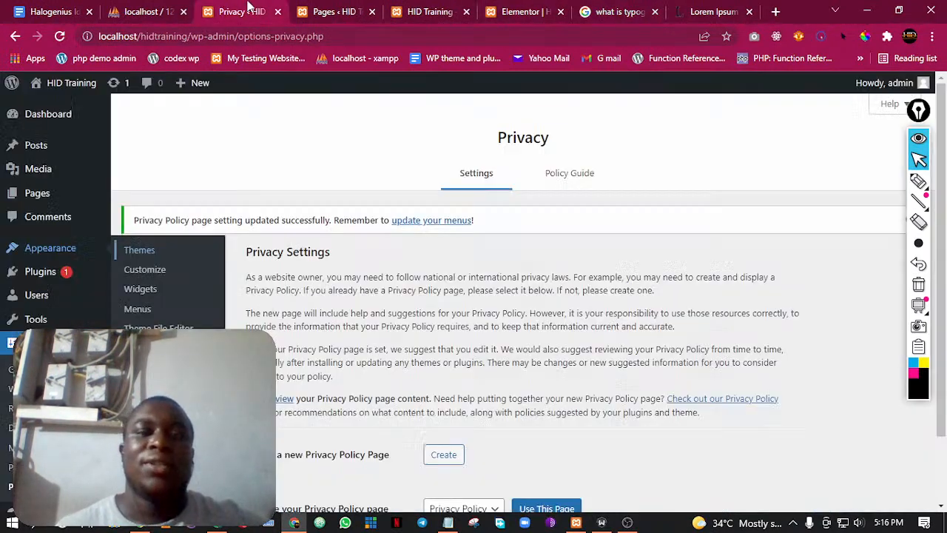
left_click(425, 11)
left_click(524, 10)
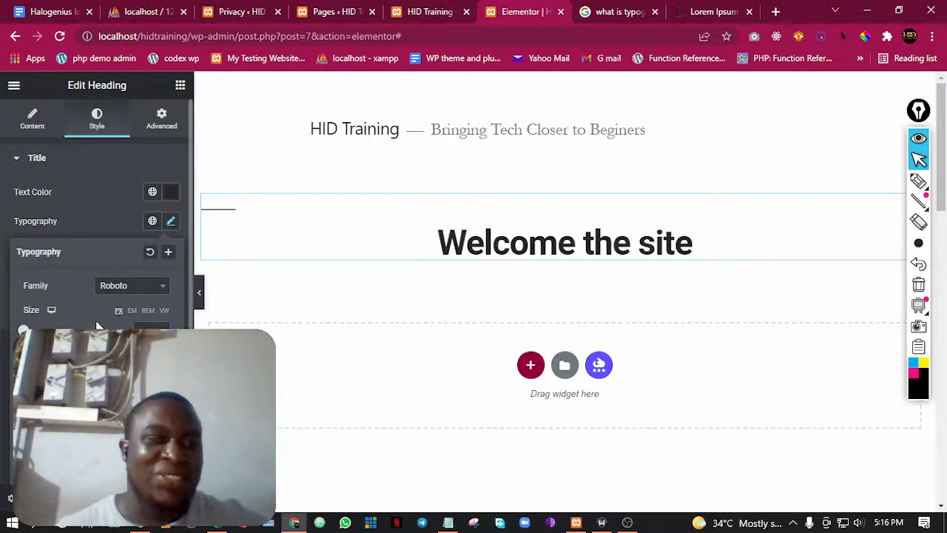
left_click_drag(23, 330, 74, 330)
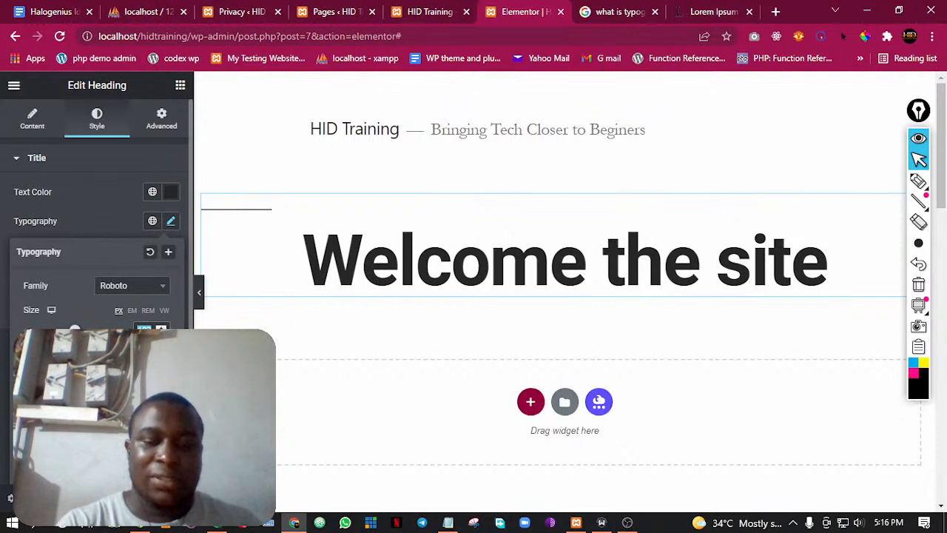
left_click_drag(74, 330, 43, 330)
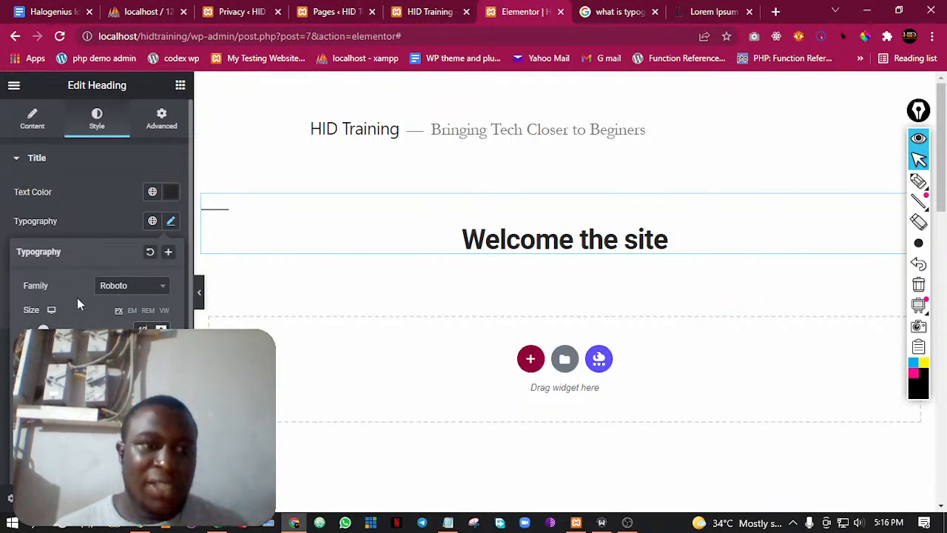
Enlarge the heading's font size further and open its Advanced settings with the margin and padding options
left_click_drag(43, 330, 62, 330)
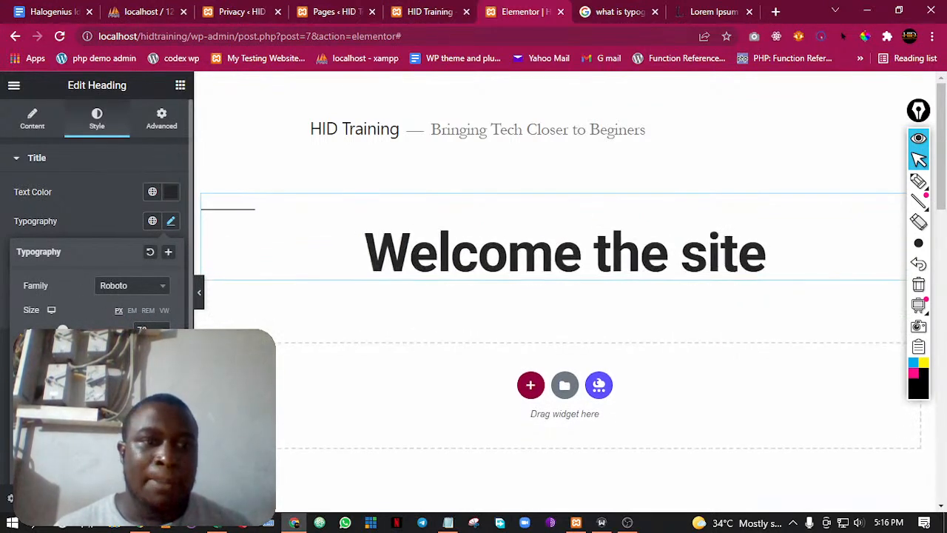
left_click(111, 227)
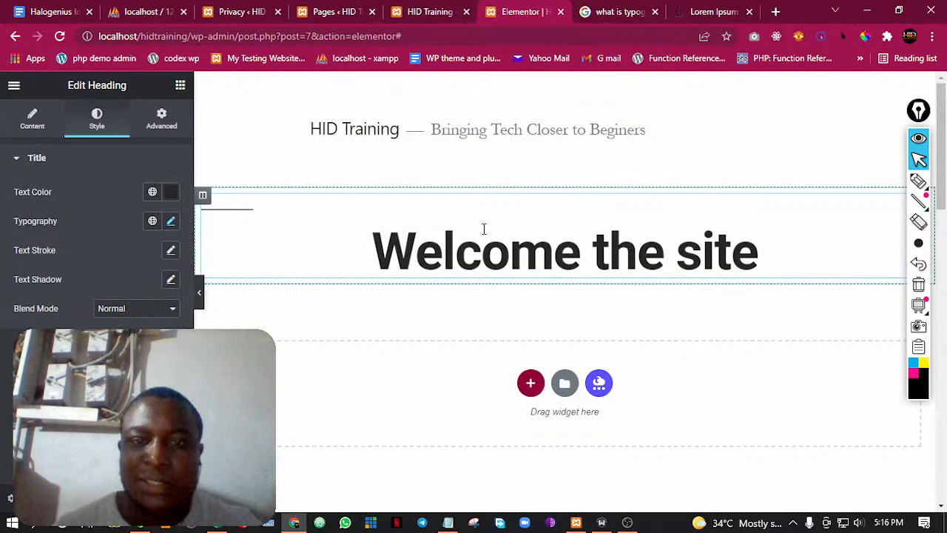
left_click(162, 125)
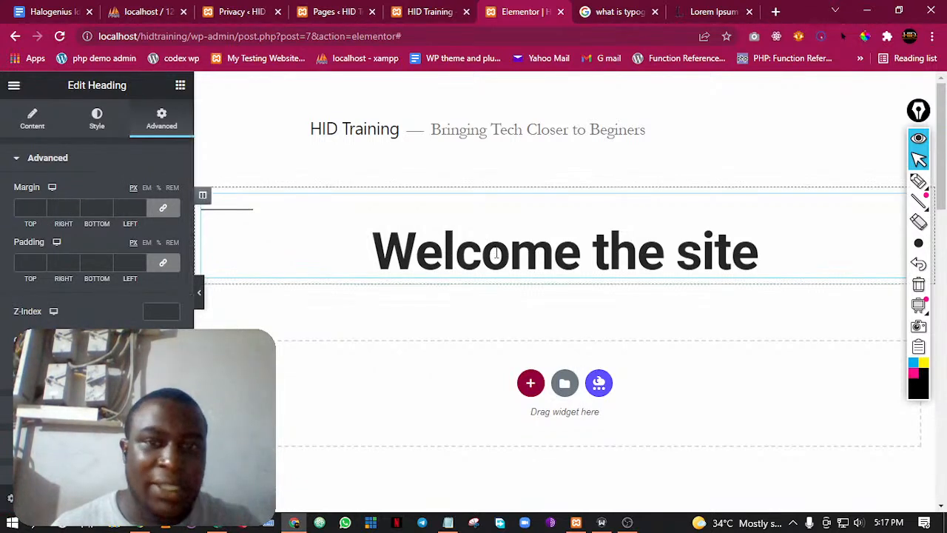
left_click(304, 219)
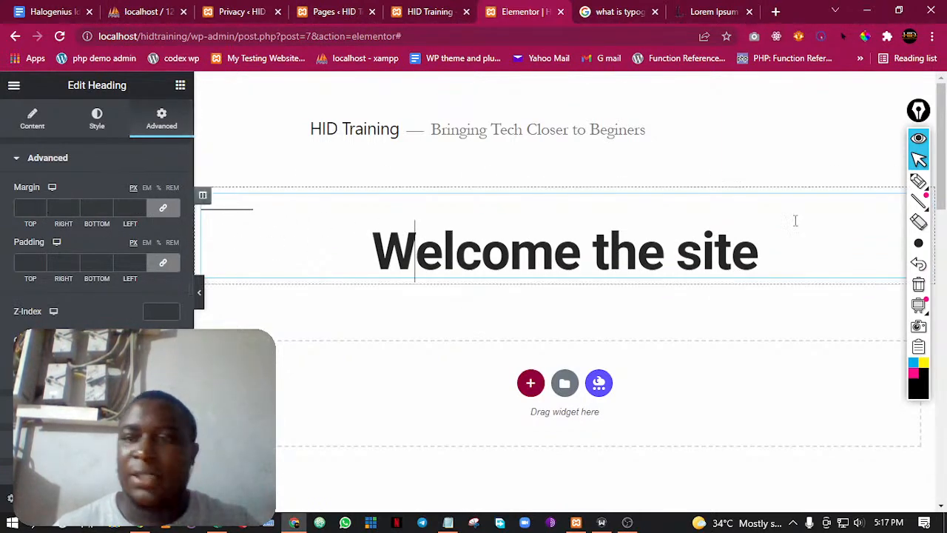
With the screen pen, draw a black outline around the heading and replace the black scribble inside it with a blue fill
left_click(918, 182)
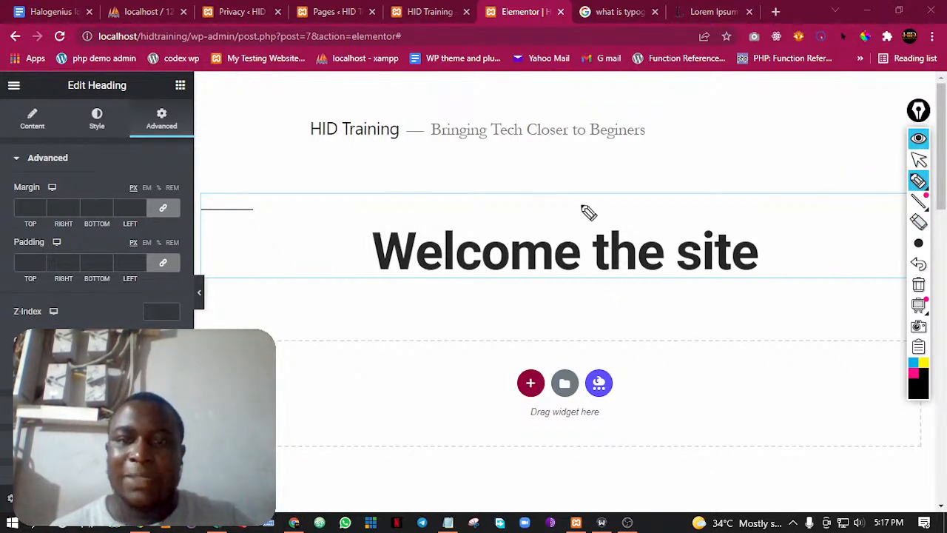
mouse_move(628, 176)
left_mouse_down()
mouse_move(374, 174)
mouse_move(285, 248)
mouse_move(282, 354)
mouse_move(410, 363)
mouse_move(633, 355)
mouse_move(728, 254)
mouse_move(673, 184)
mouse_move(599, 179)
left_mouse_up()
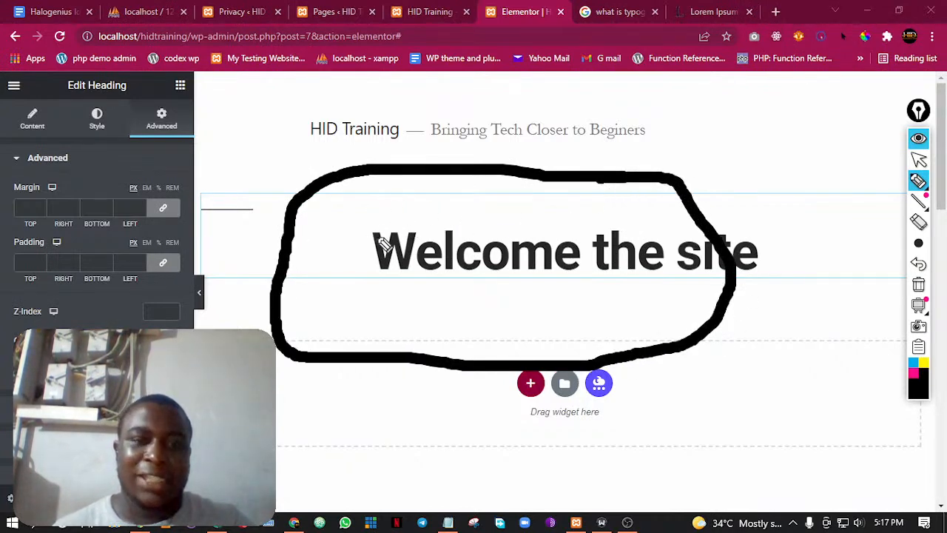
mouse_move(373, 247)
left_mouse_down()
mouse_move(543, 254)
mouse_move(371, 273)
mouse_move(673, 270)
mouse_move(408, 264)
mouse_move(490, 271)
mouse_move(447, 280)
left_mouse_up()
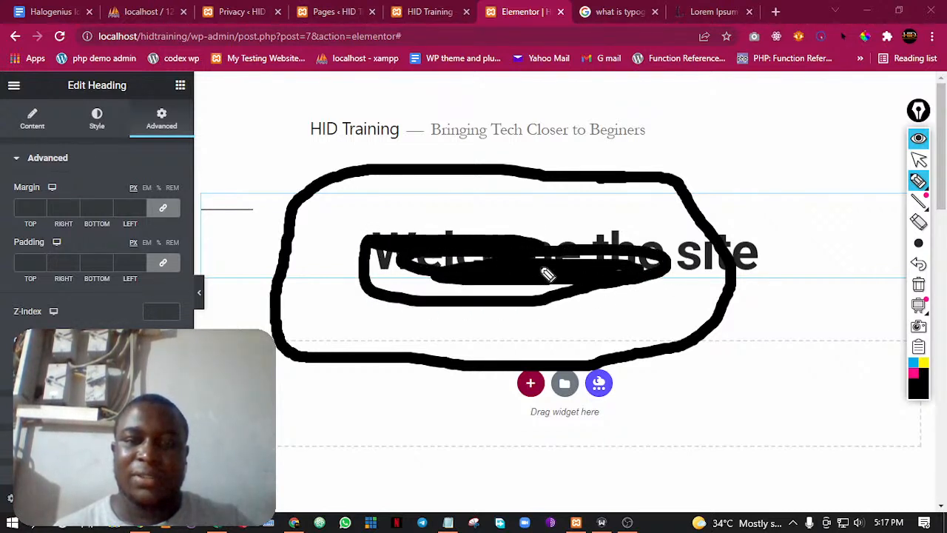
left_click(919, 265)
left_click(914, 363)
mouse_move(578, 243)
left_mouse_down()
mouse_move(397, 282)
mouse_move(415, 248)
mouse_move(481, 252)
mouse_move(338, 266)
mouse_move(576, 281)
mouse_move(599, 299)
mouse_move(343, 281)
left_mouse_up()
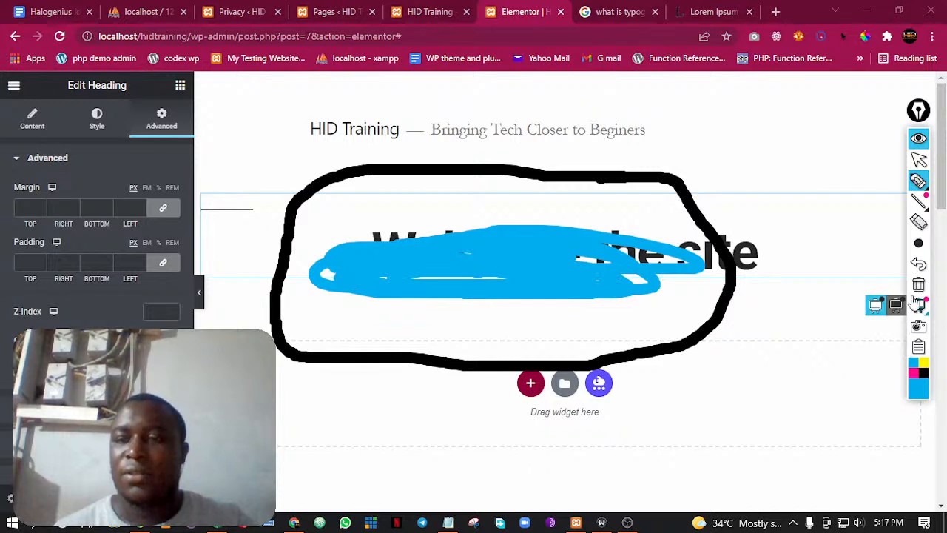
Draw short yellow strokes inside and outside the black outline to illustrate the spacing around the heading
left_click(923, 364)
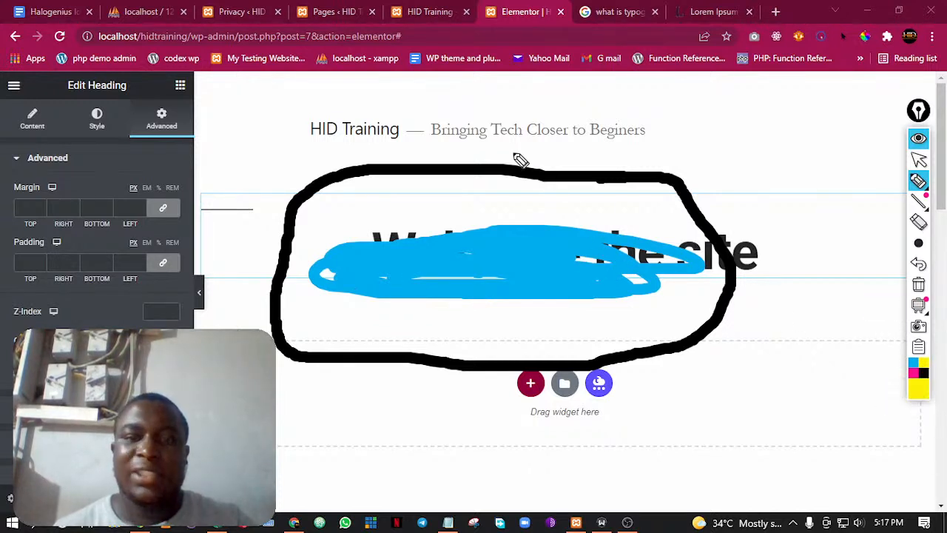
left_click_drag(516, 158, 503, 178)
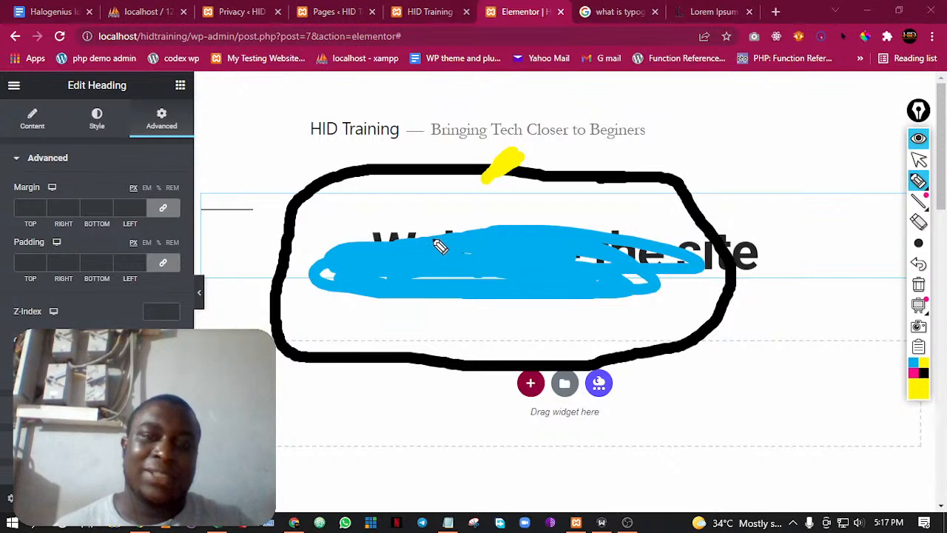
mouse_move(416, 171)
left_mouse_down()
mouse_move(412, 231)
mouse_move(424, 177)
mouse_move(423, 222)
left_mouse_up()
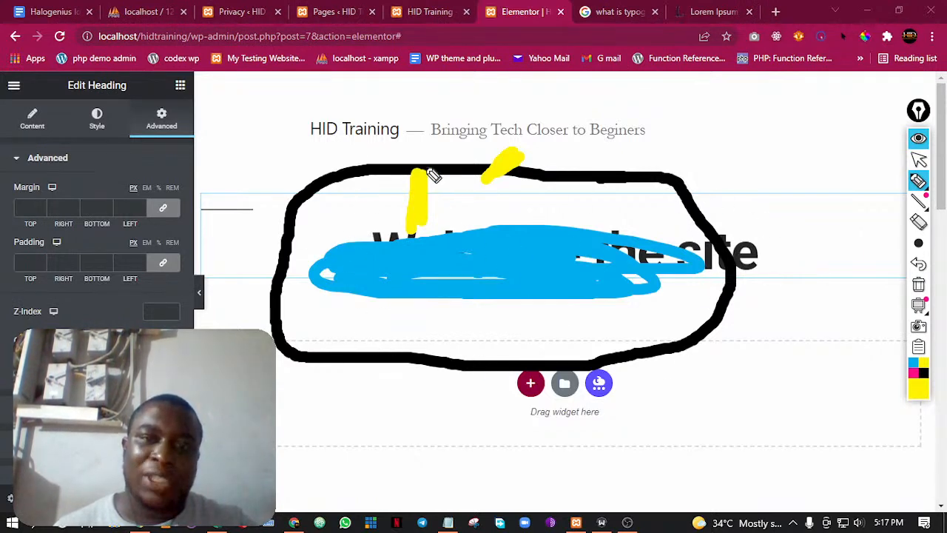
left_click_drag(429, 177, 442, 131)
left_click_drag(391, 164, 385, 94)
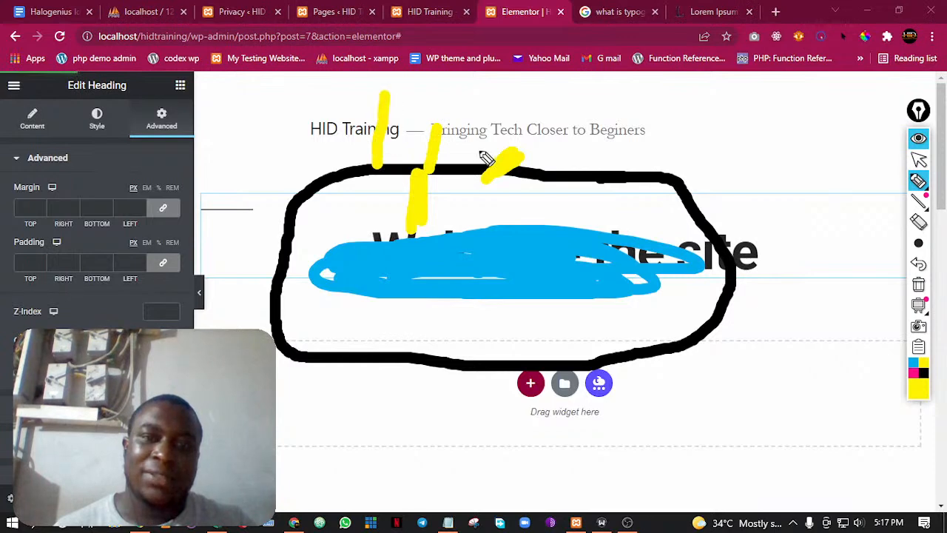
left_click_drag(463, 169, 486, 101)
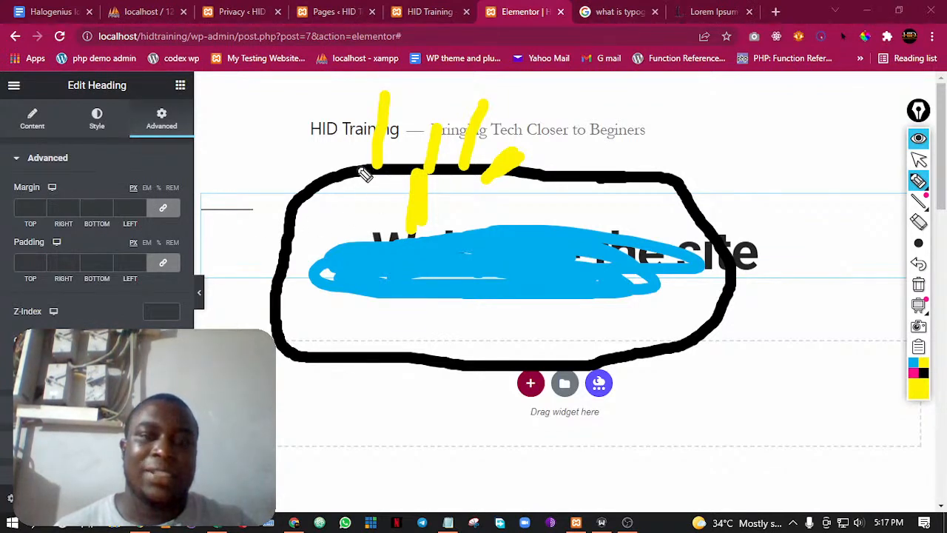
left_click_drag(392, 148, 395, 106)
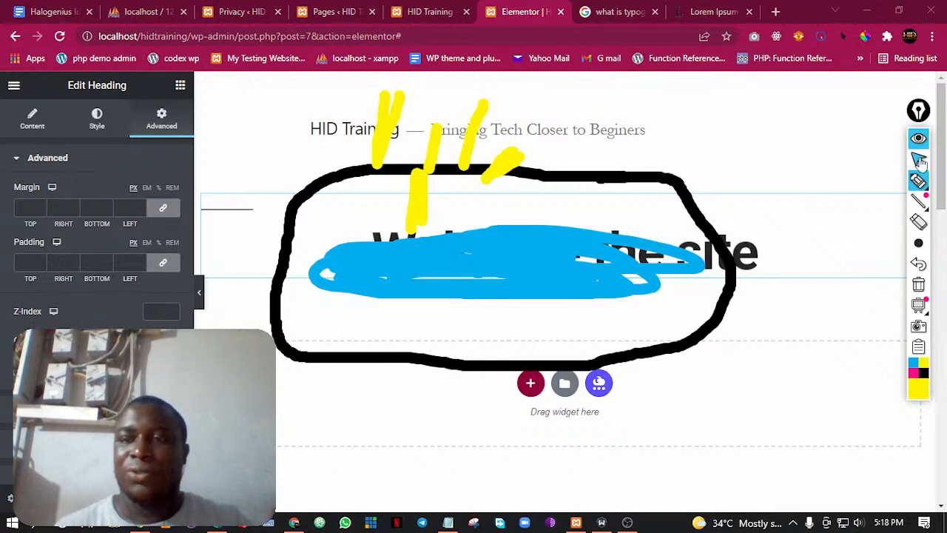
Erase all the pen drawings from the screen and return to the normal pointer
mouse_move(925, 303)
left_click(918, 222)
mouse_move(842, 237)
left_mouse_down()
mouse_move(328, 387)
mouse_move(428, 163)
mouse_move(377, 184)
mouse_move(391, 226)
left_mouse_up()
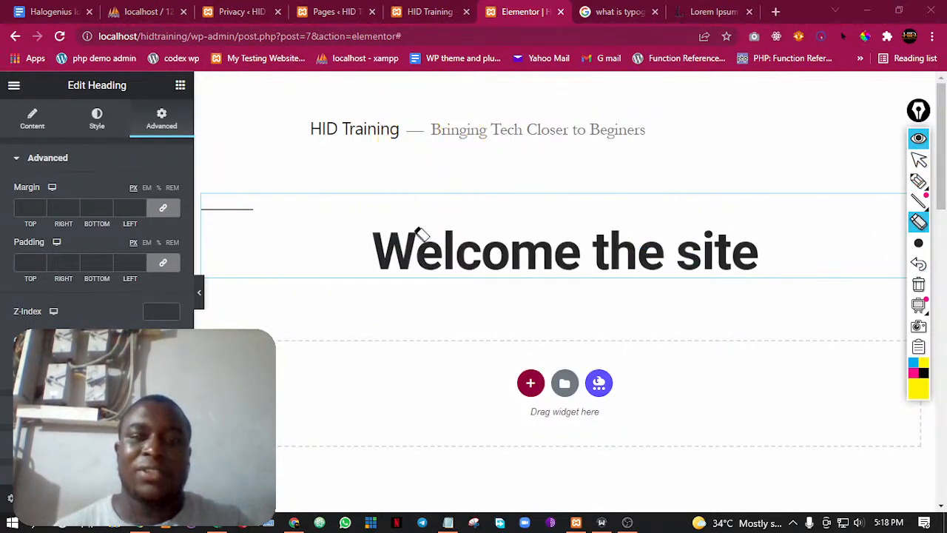
left_click(918, 160)
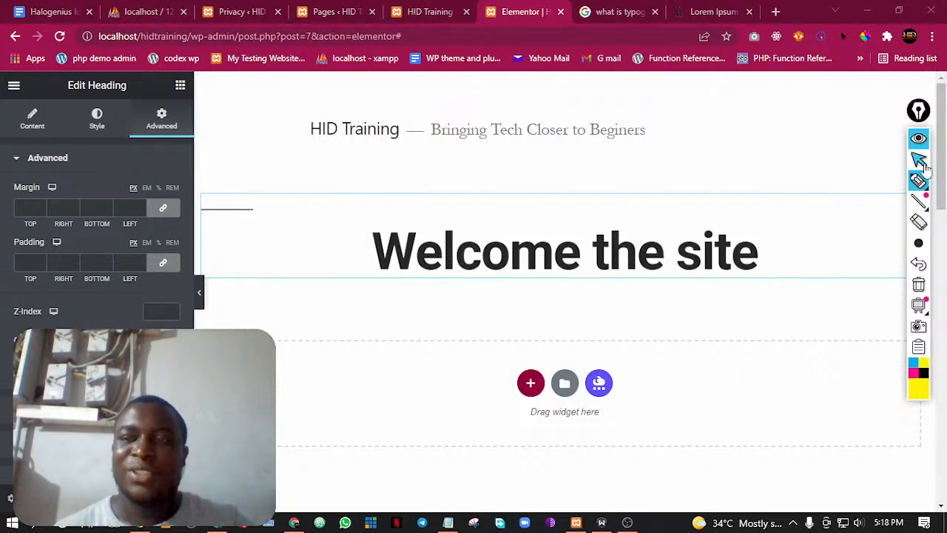
Look through the heading's remaining Advanced sections, such as Motion Effects, Background, Border, Mask and Positioning
scroll(154, 276, "down", 5)
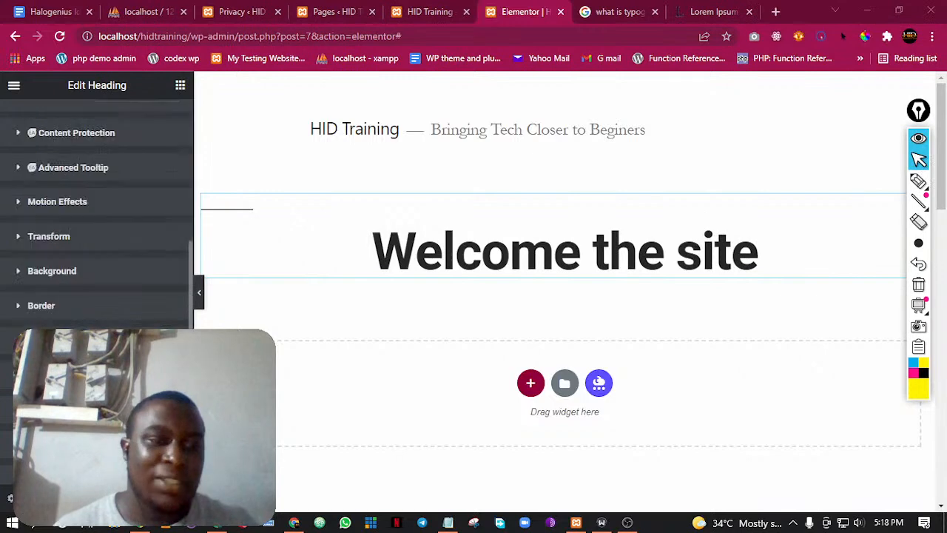
scroll(97, 215, "down", 2)
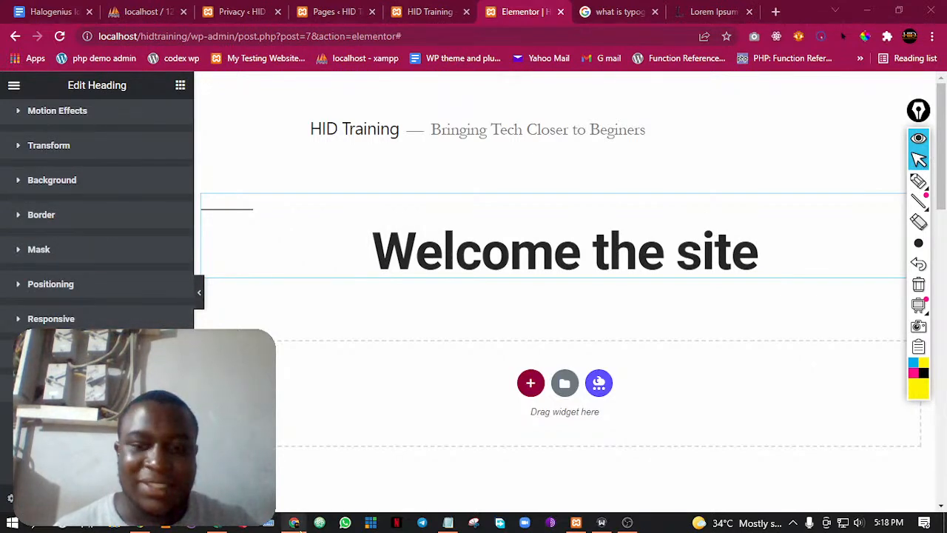
left_click(293, 524)
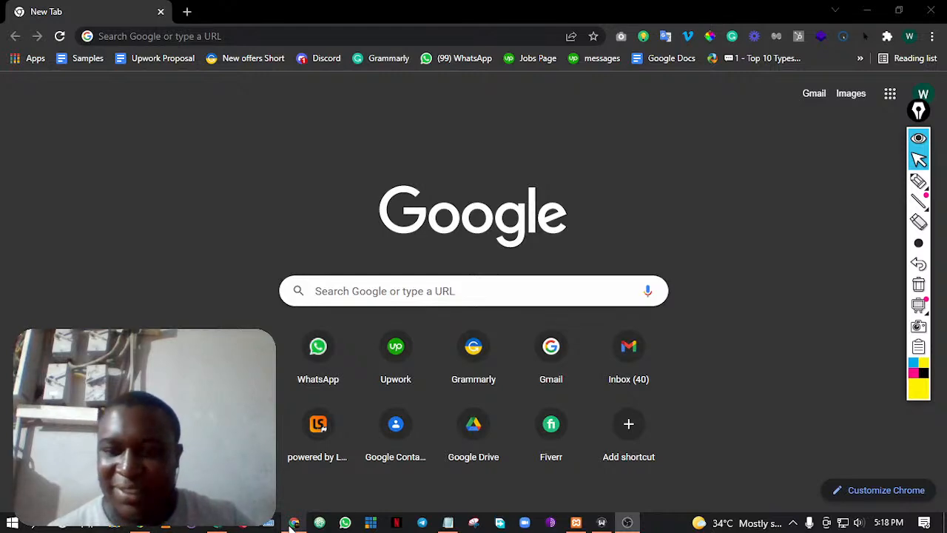
left_click(294, 524)
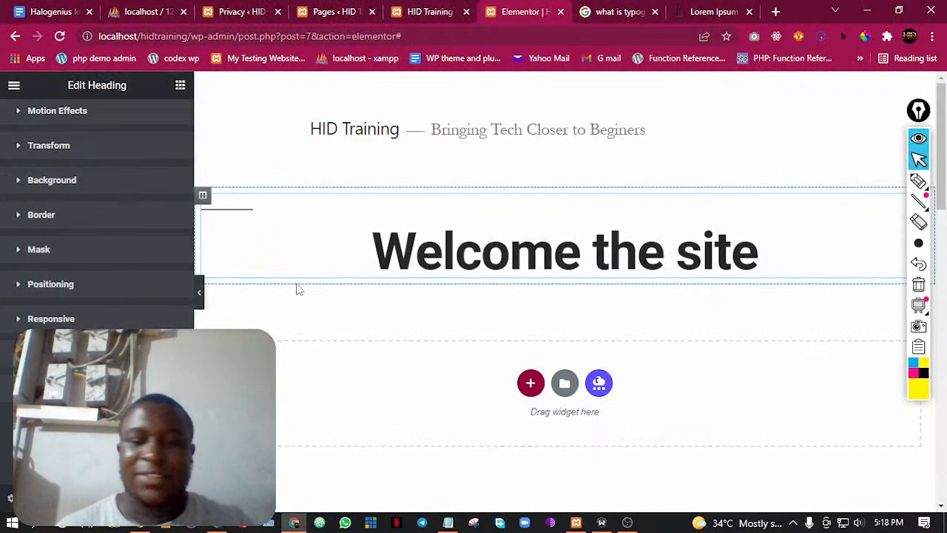
scroll(171, 180, "up", 8)
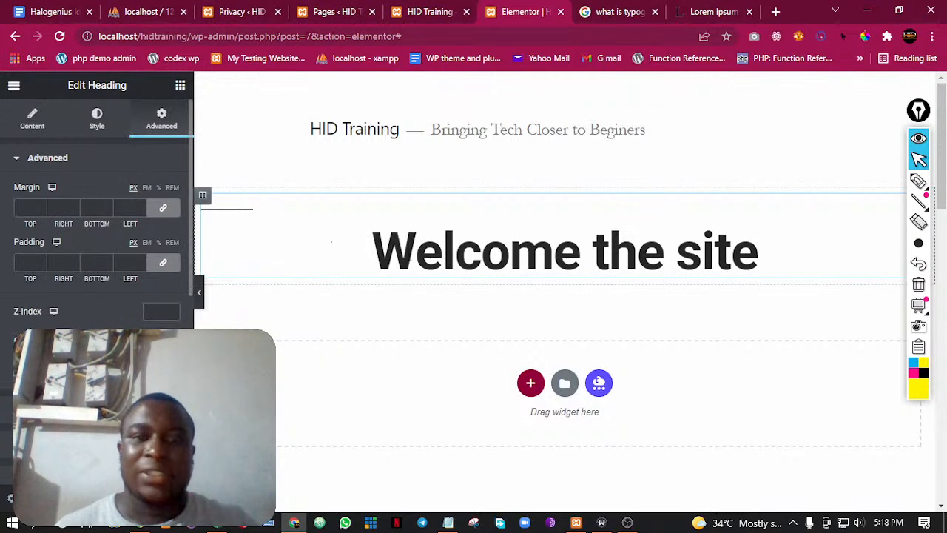
Delete the heading widget and add a new section with two equal columns to the page
right_click(421, 215)
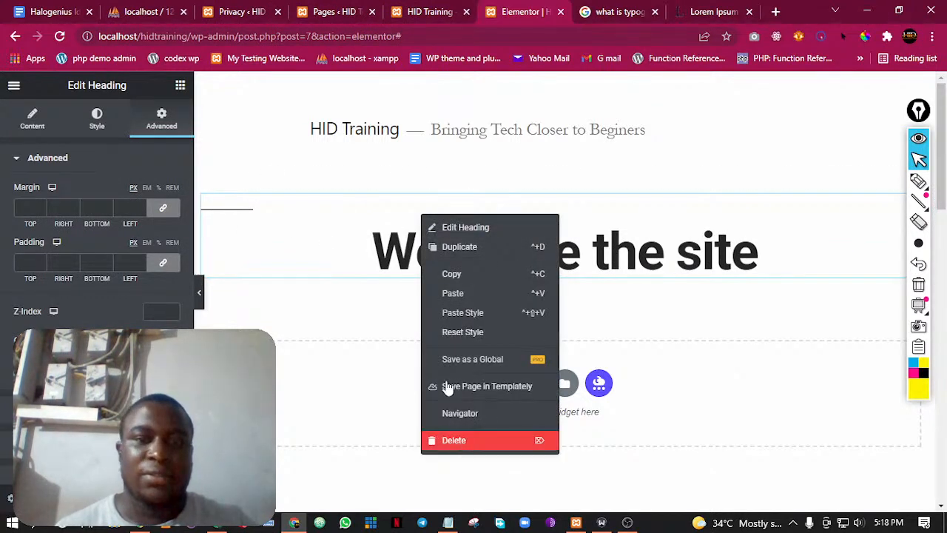
key("Delete")
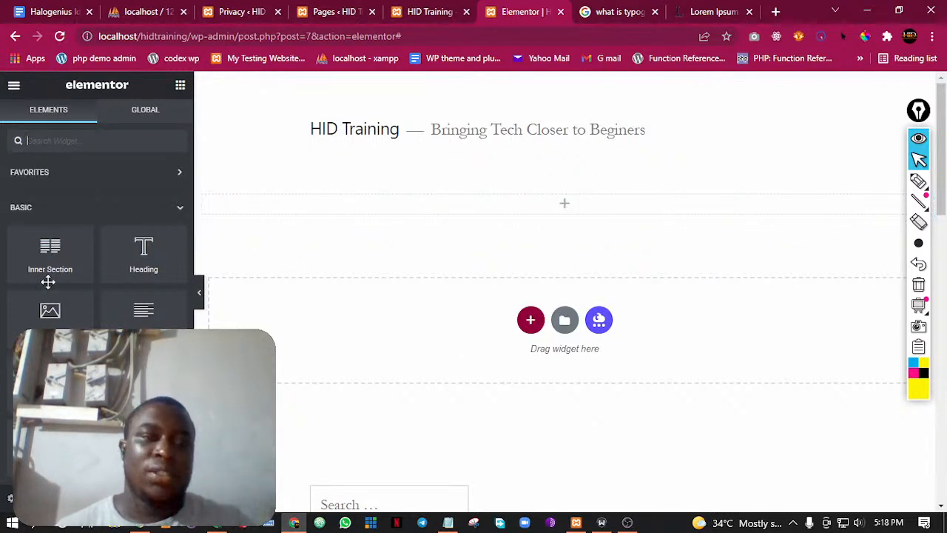
left_click(530, 321)
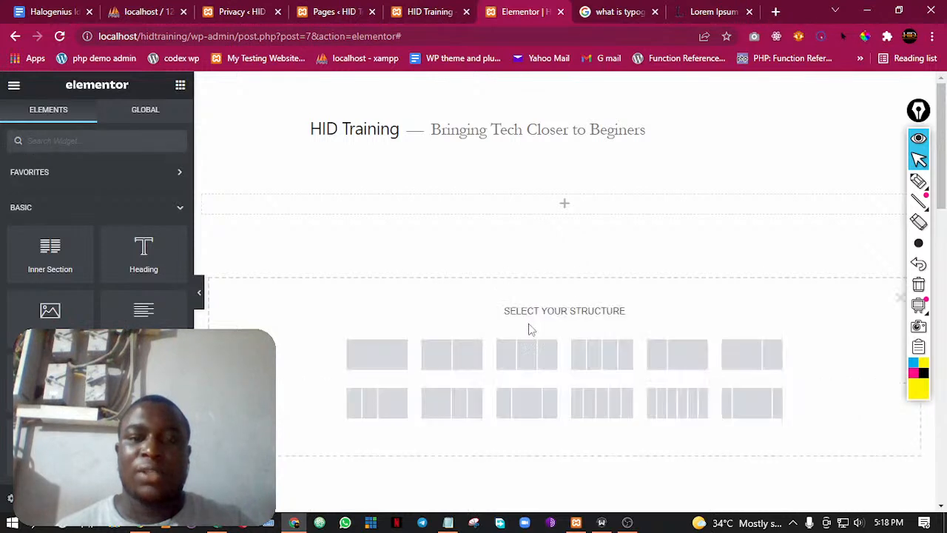
left_click(457, 363)
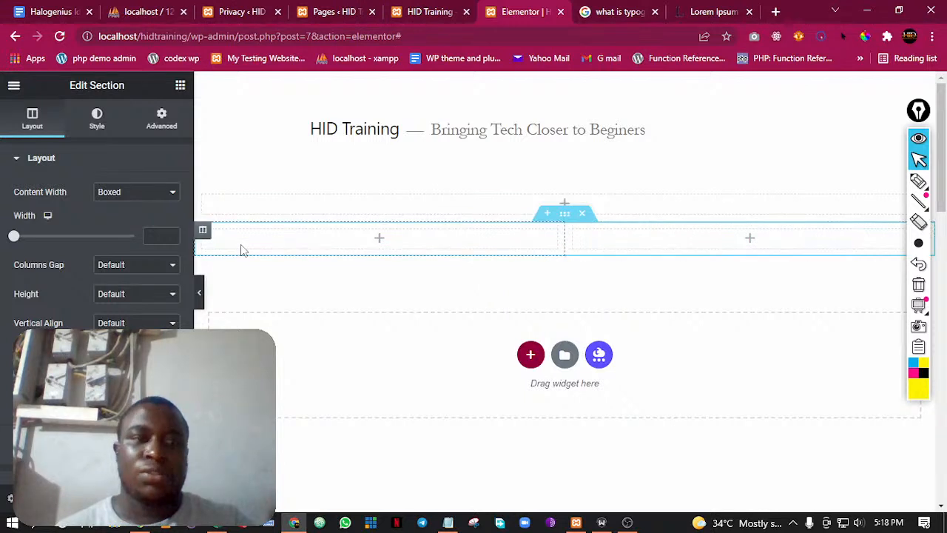
Place an Image widget in the first column of the new two-column section
left_click(181, 87)
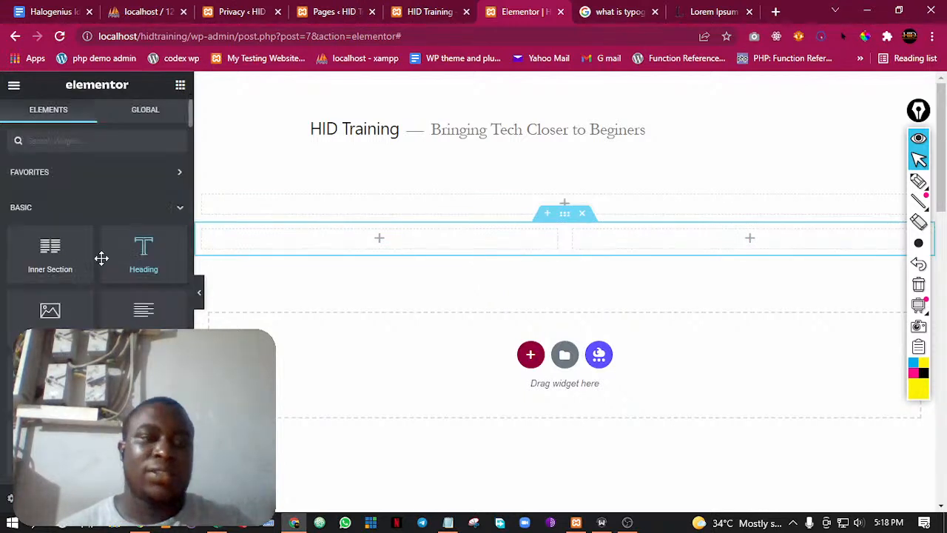
left_click_drag(101, 257, 560, 200)
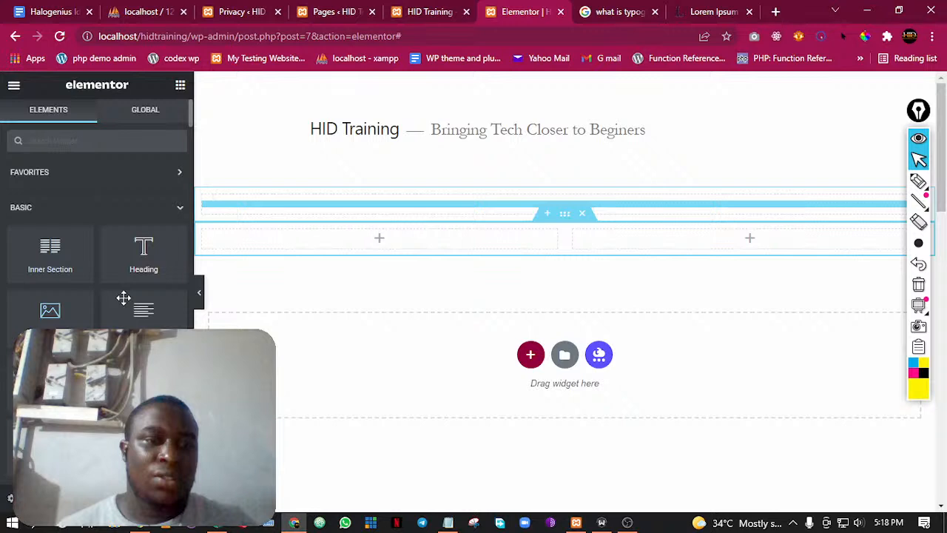
left_click_drag(49, 310, 388, 232)
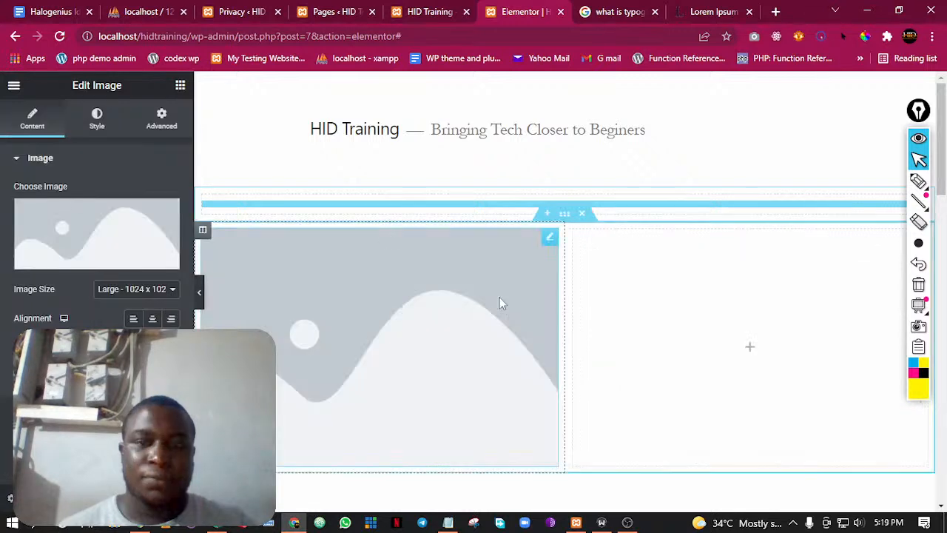
scroll(500, 297, "down", 1)
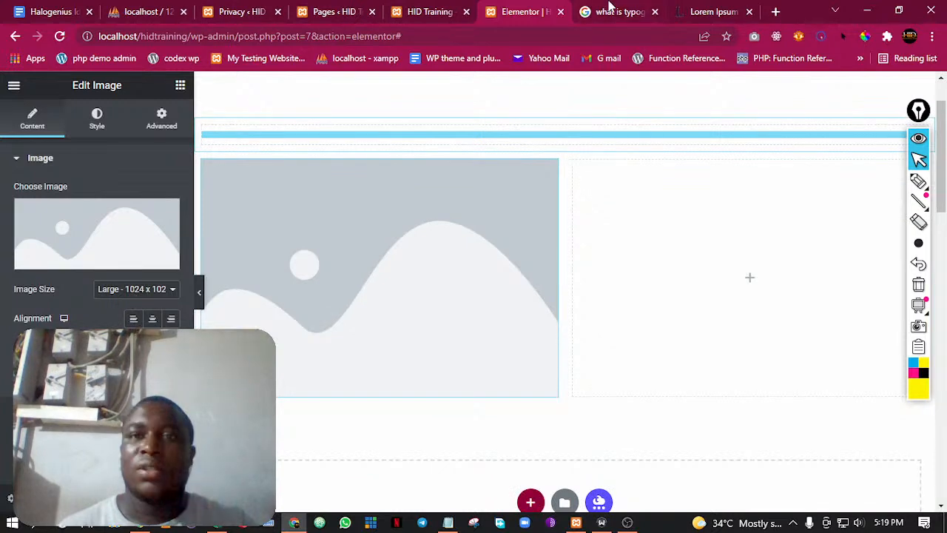
Leave the Elementor editor and open unsplash.com in the browser to find a free image
left_click(711, 11)
double_click(253, 37)
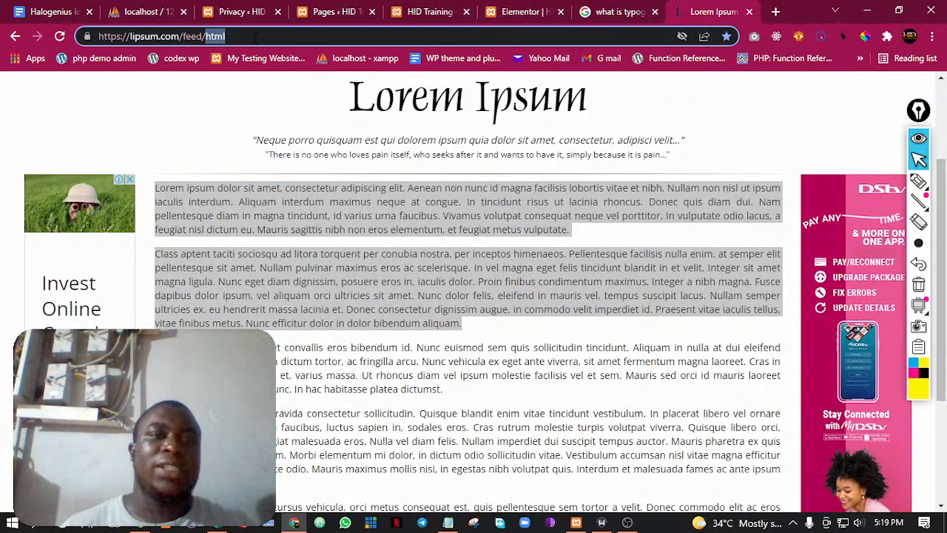
key("ctrl+a")
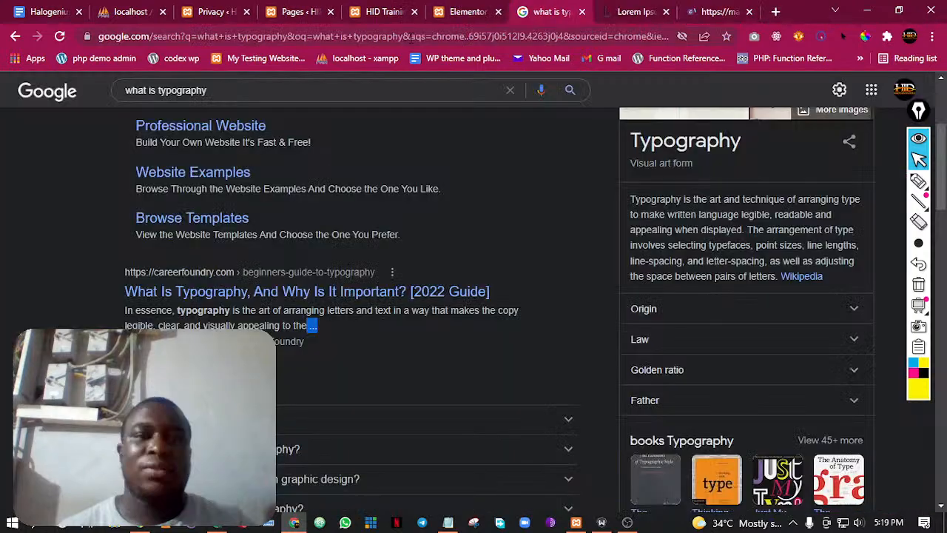
left_click(408, 38)
type("unsplash.com")
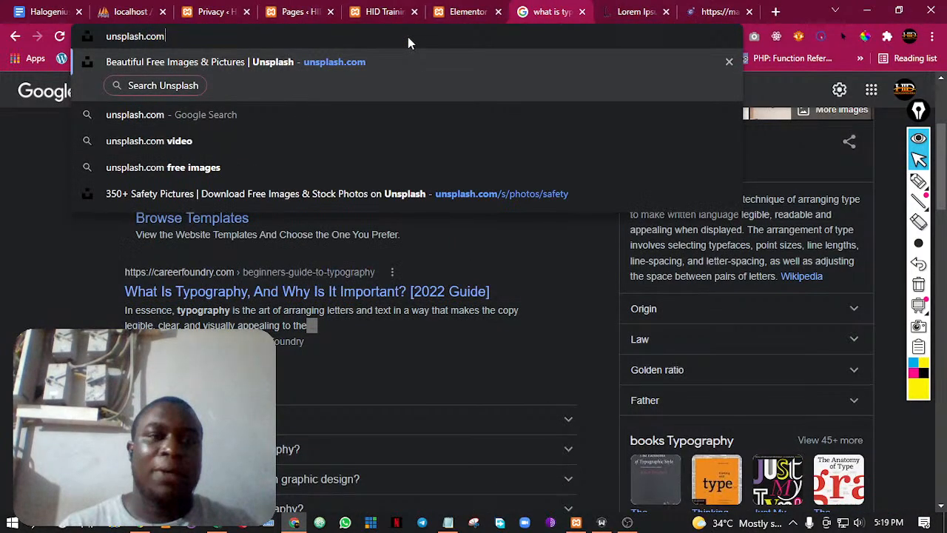
key("Return")
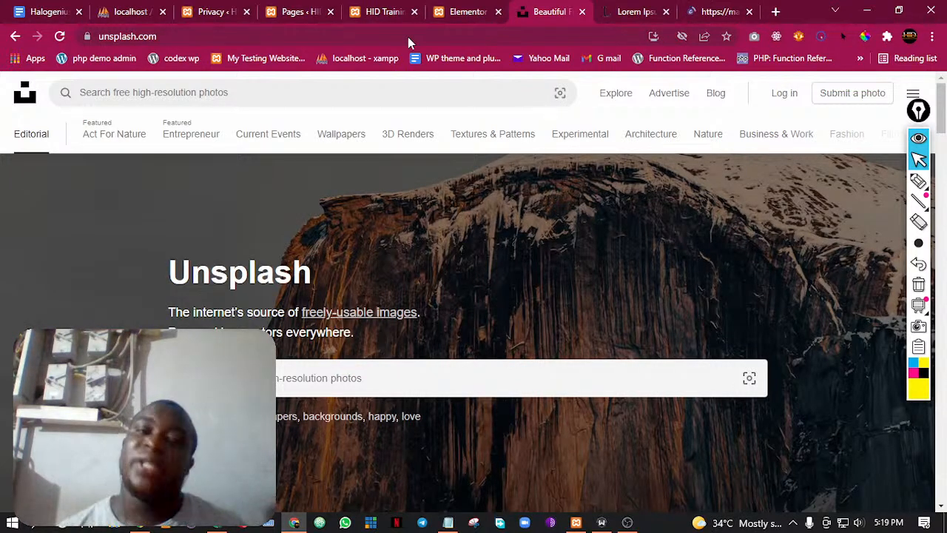
Search Unsplash for "smiling man" photos
scroll(503, 240, "down", 3)
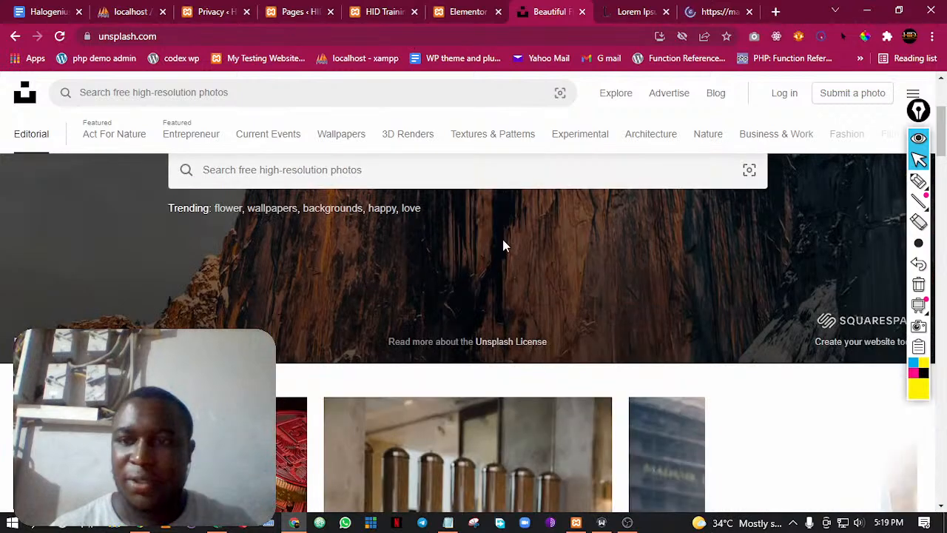
scroll(503, 246, "up", 2)
left_click(412, 317)
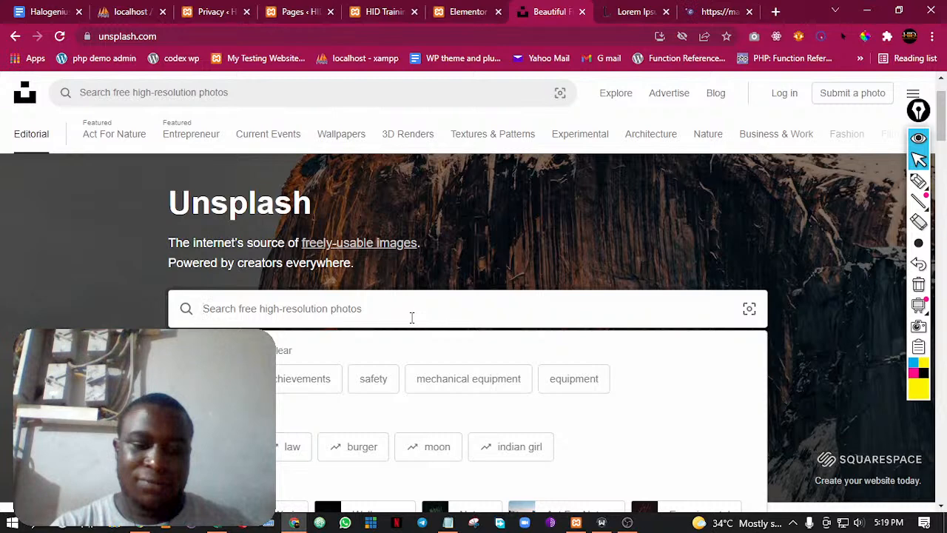
type("smiling m")
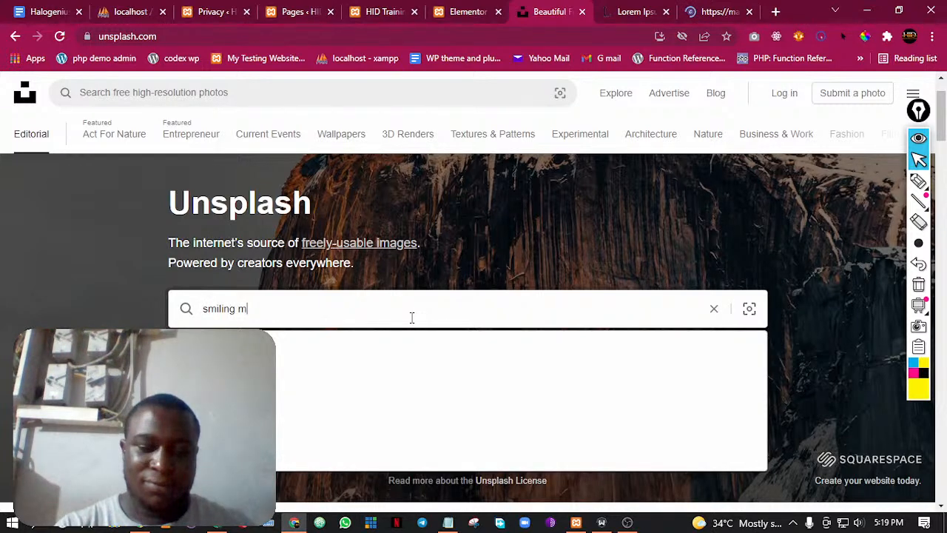
type("an")
key("Return")
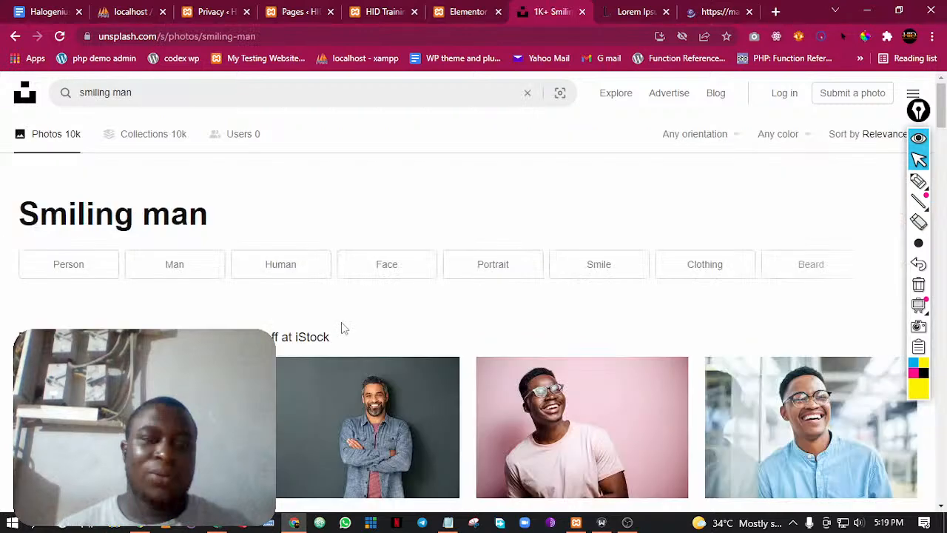
Browse the smiling man results on Unsplash for a portrait suited to the first column
scroll(343, 328, "down", 2)
scroll(502, 337, "down", 2)
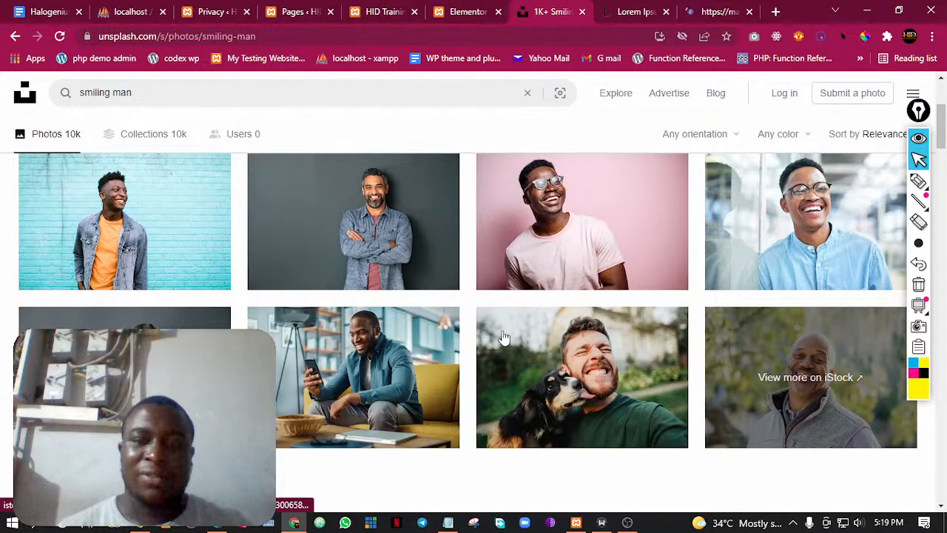
scroll(282, 303, "down", 1)
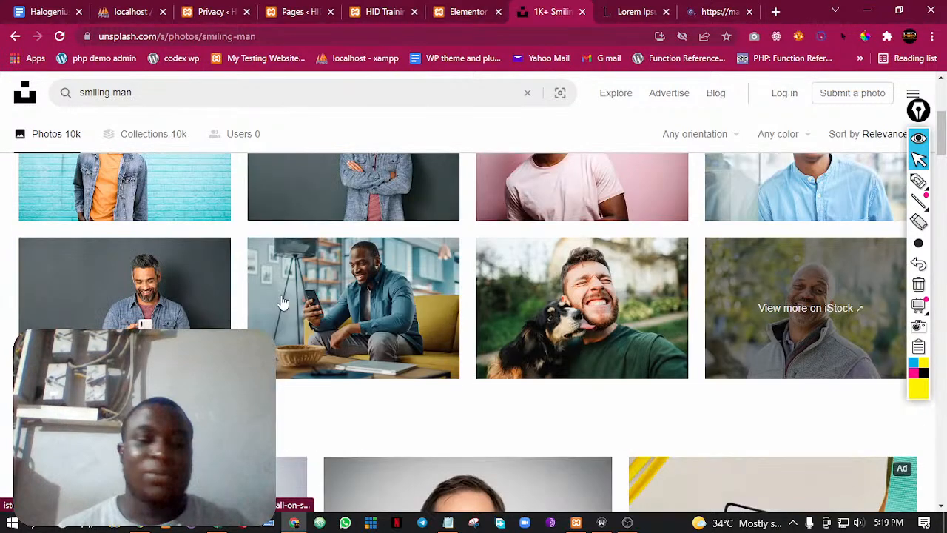
scroll(296, 322, "down", 2)
scroll(315, 346, "down", 1)
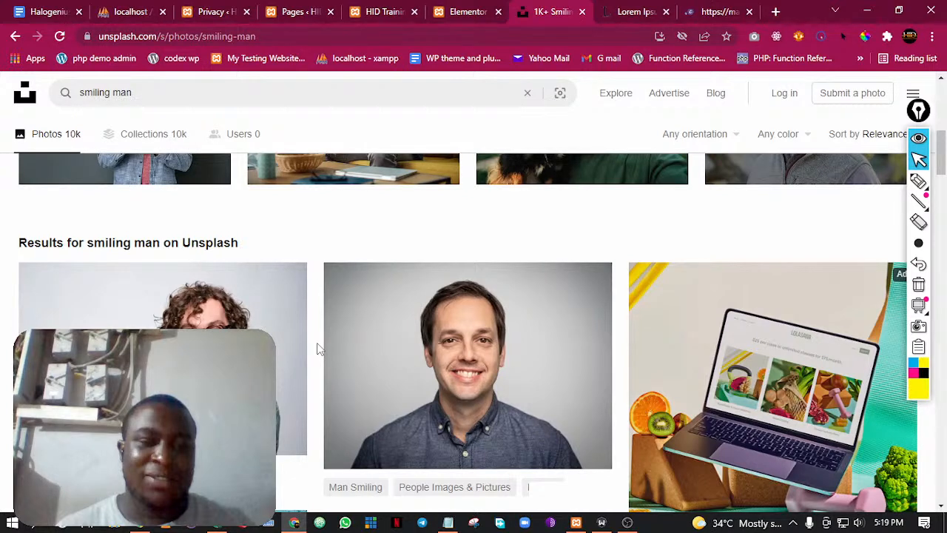
scroll(318, 348, "down", 3)
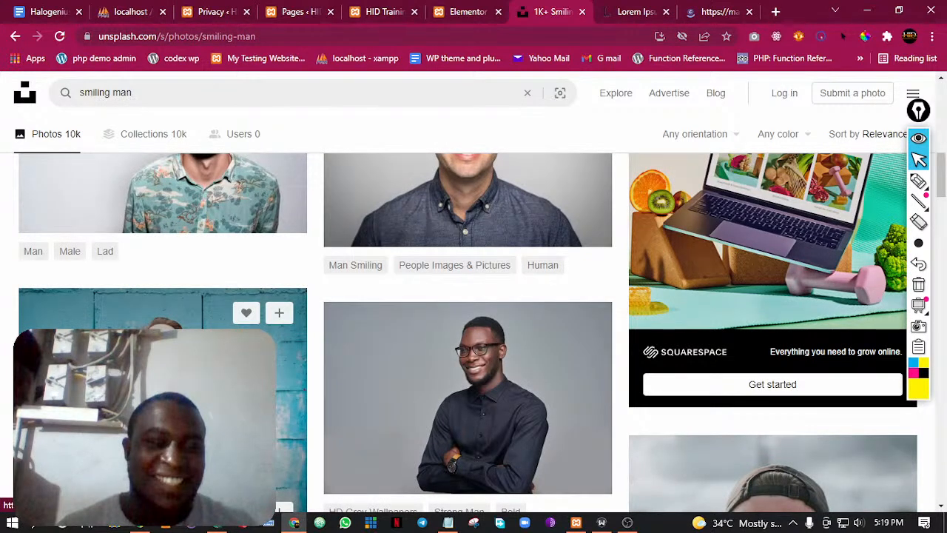
scroll(325, 335, "down", 4)
scroll(325, 335, "up", 2)
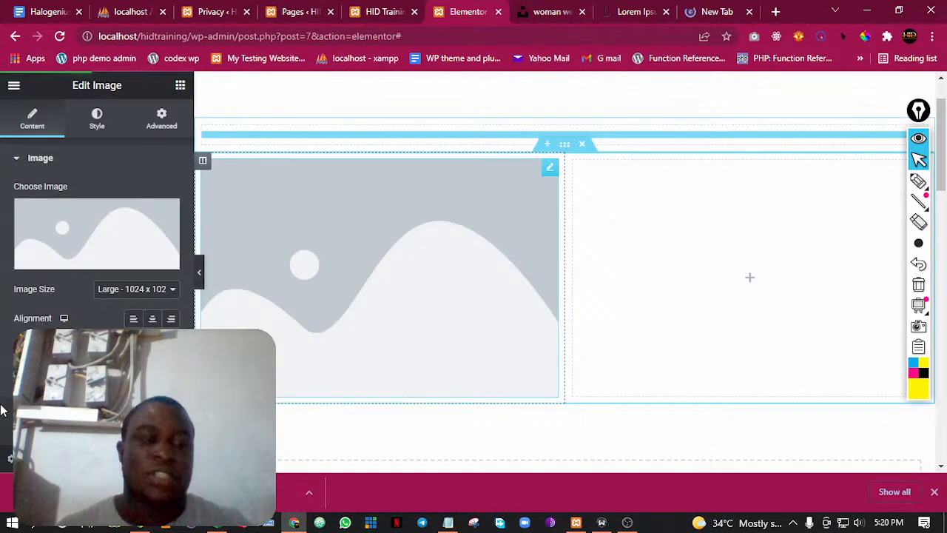
Upload the downloaded portrait of the smiling woman for the Image widget and scale it to 600 × 900 pixels
left_click(71, 218)
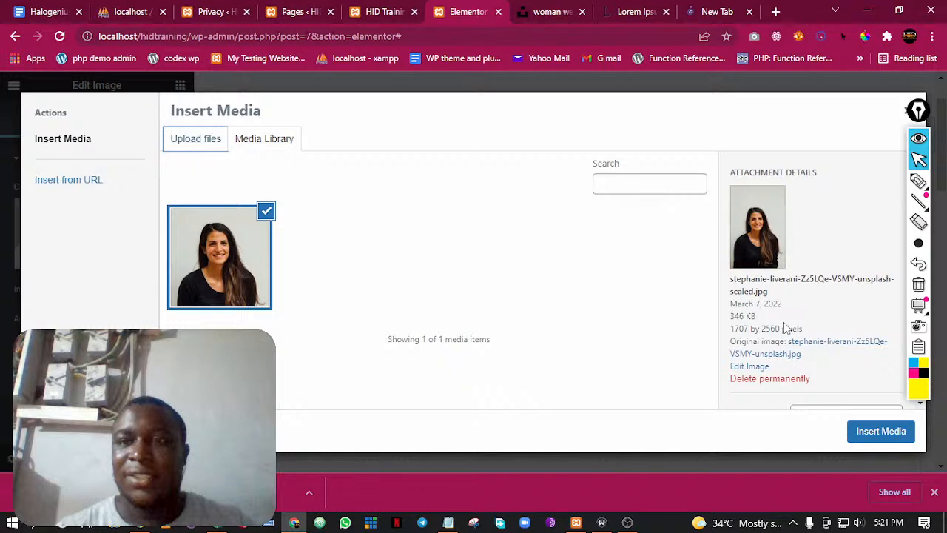
left_click(759, 368)
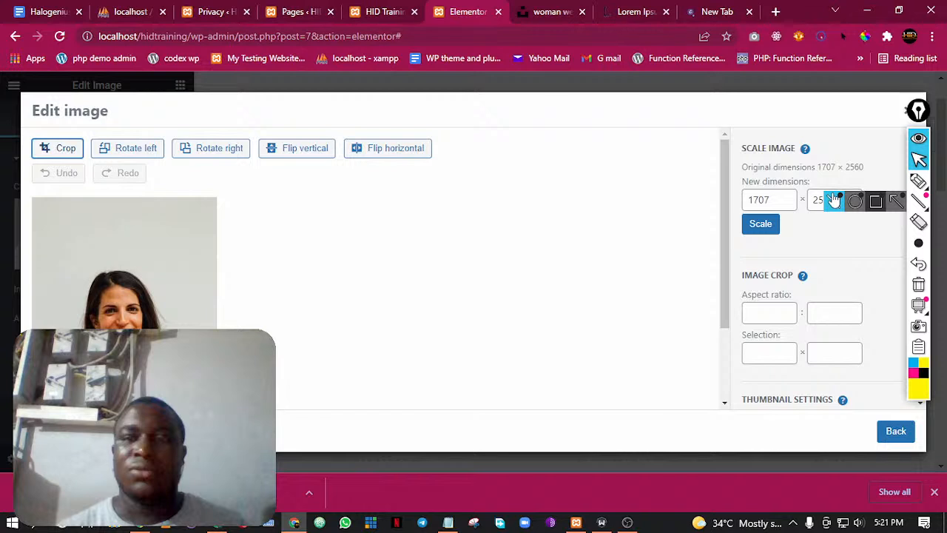
left_click_drag(777, 200, 680, 231)
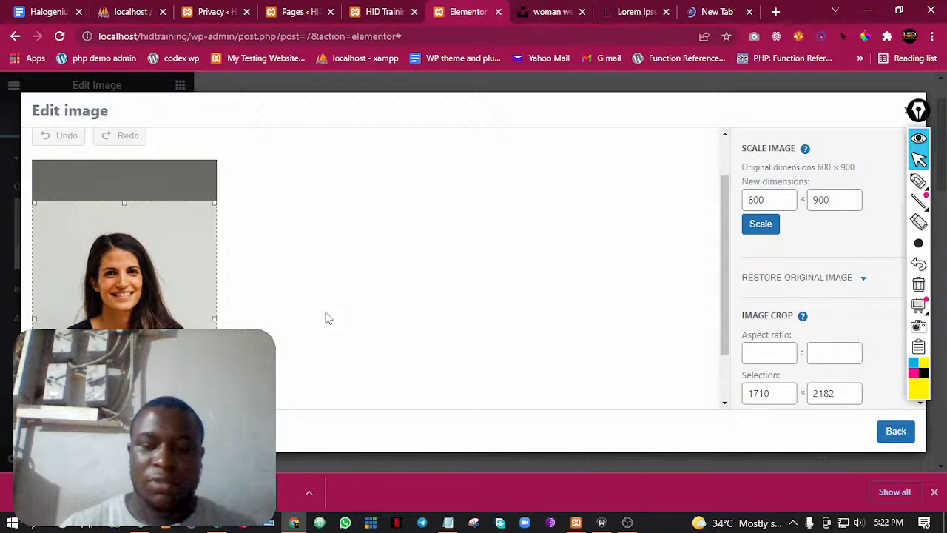
left_click(886, 436)
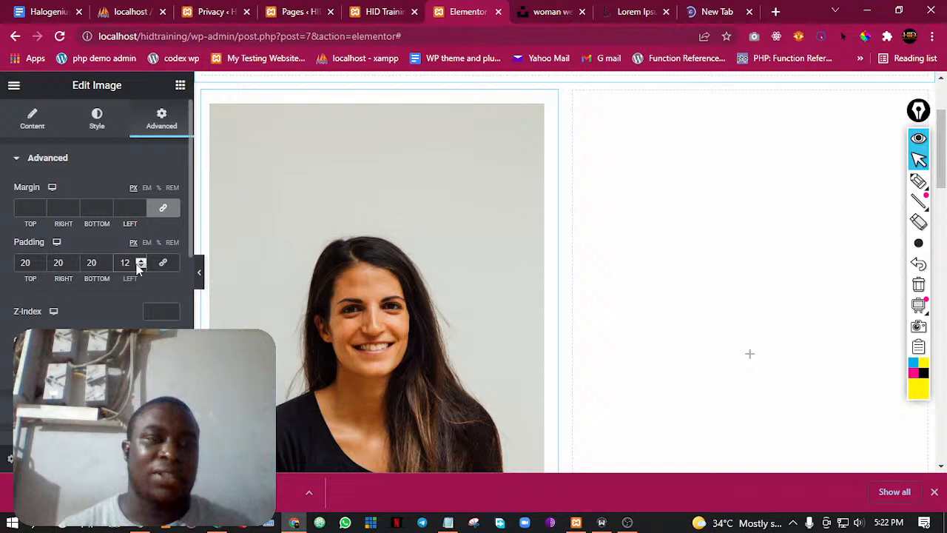
Try out the portrait's width in its style settings and set its border radius to 9 px on all corners
left_click(97, 118)
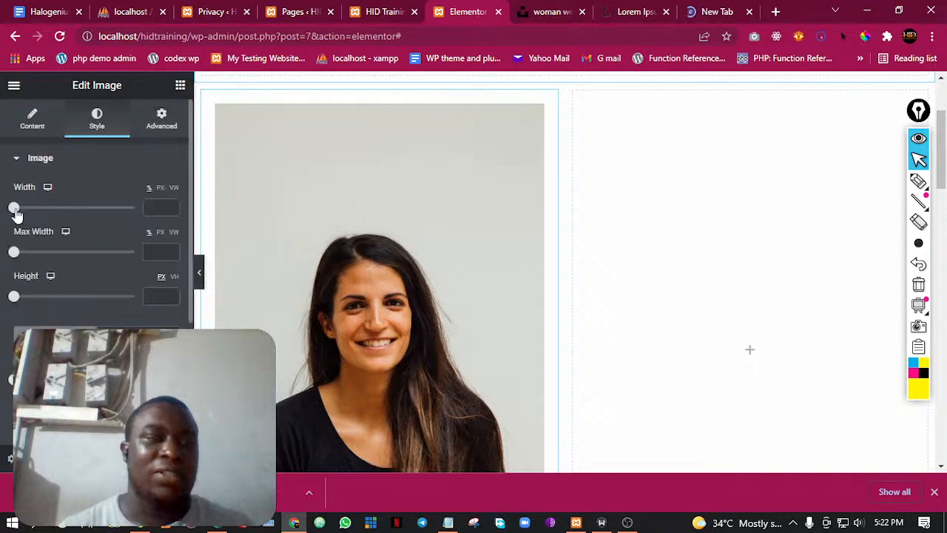
left_click_drag(14, 207, 82, 208)
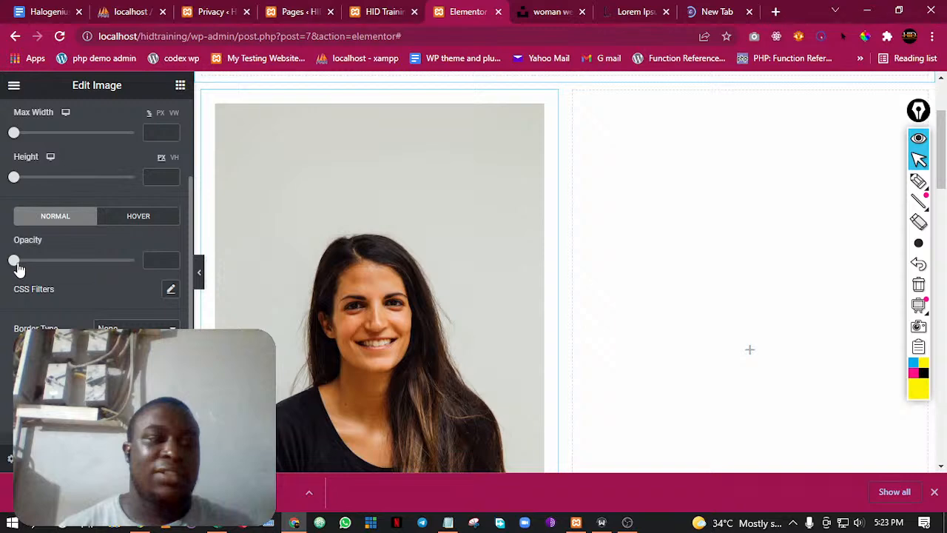
scroll(18, 268, "down", 1)
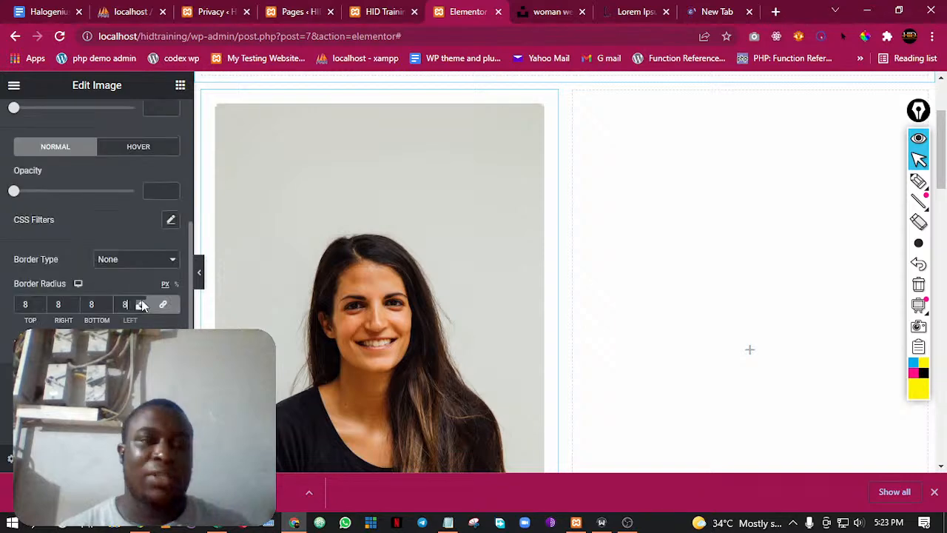
triple_click(141, 302)
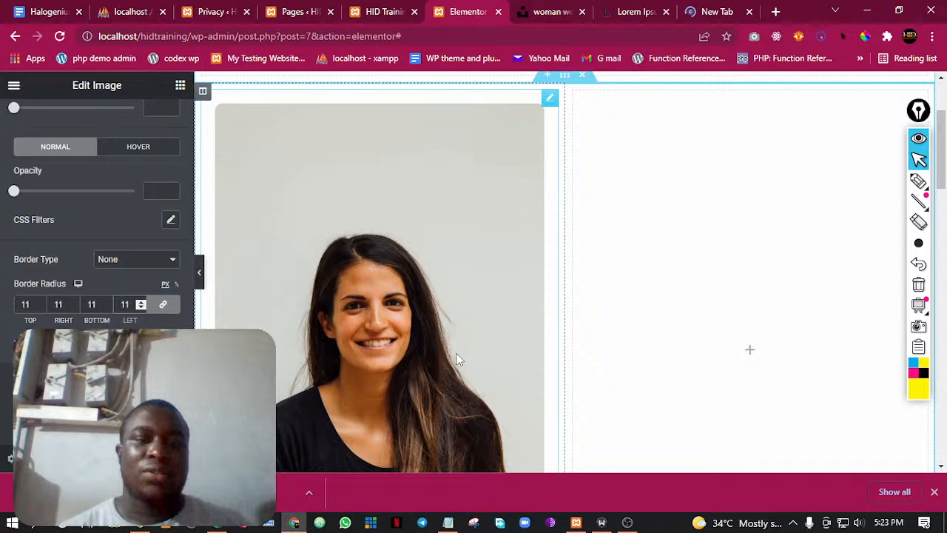
key("Down")
key("Down")
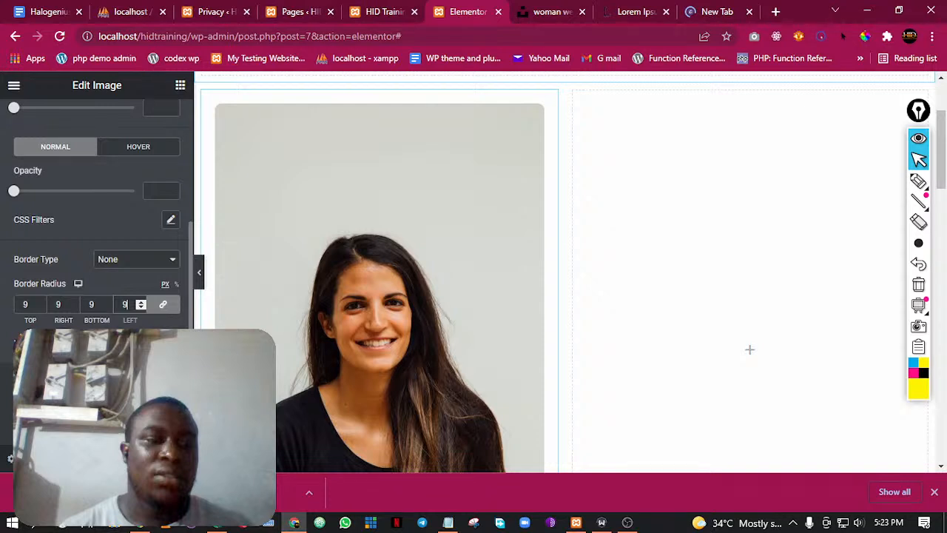
Check the portrait on the live Home page and return to the Elementor editor
key("ctrl+shift+Tab")
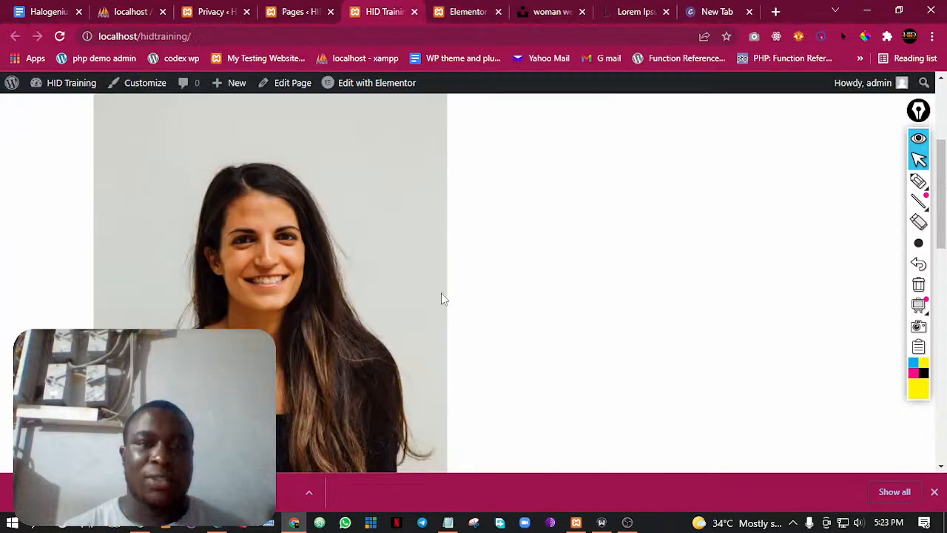
left_click(478, 9)
scroll(425, 190, "up", 2)
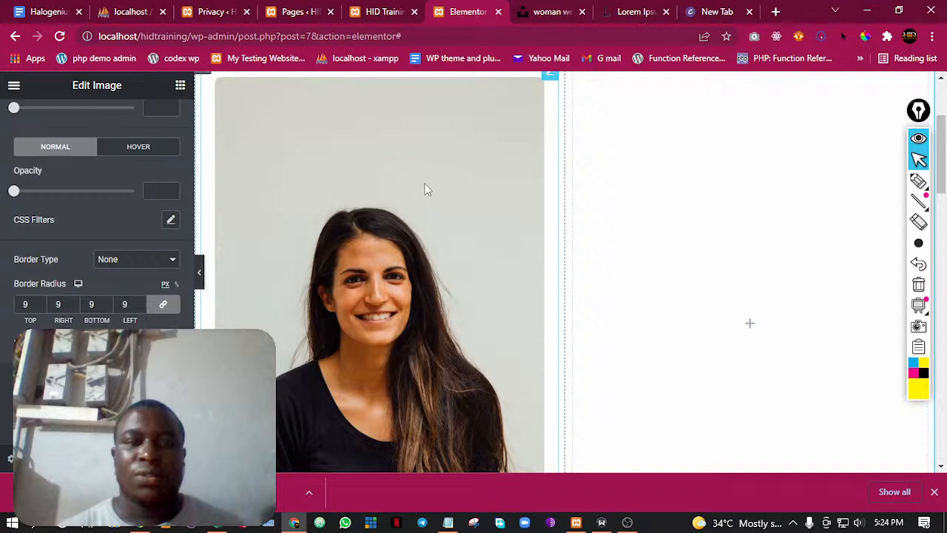
Add lorem ipsum text in a Text Editor widget in the second column, with all margins and paddings set to 0
left_click(635, 12)
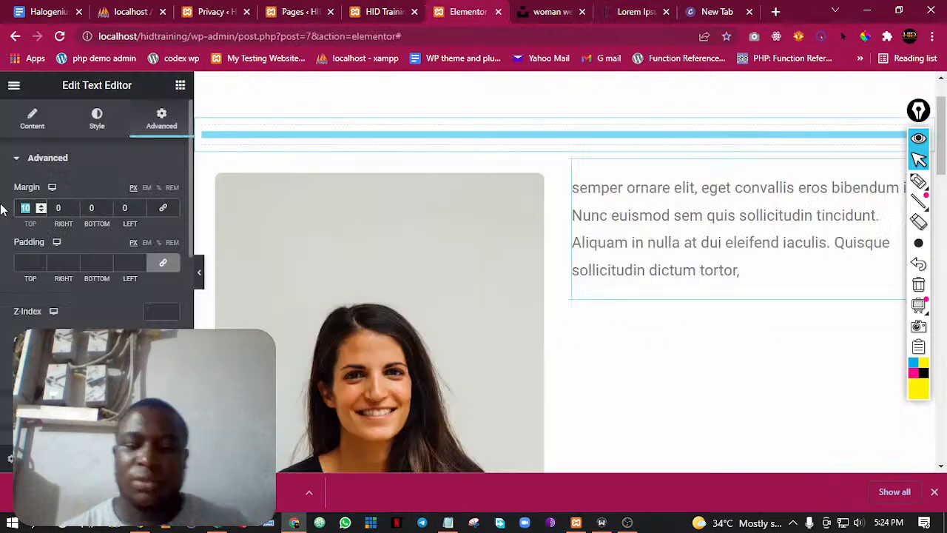
type("0")
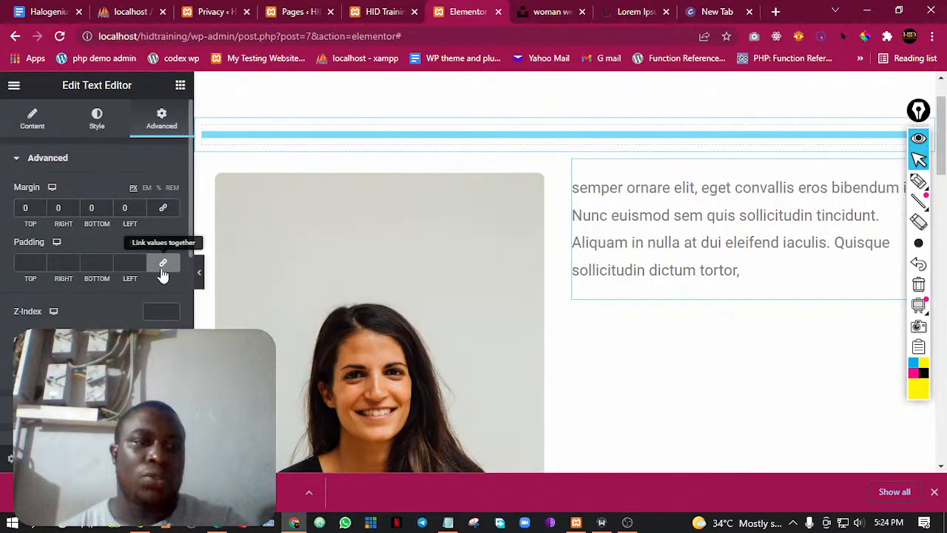
left_click(163, 267)
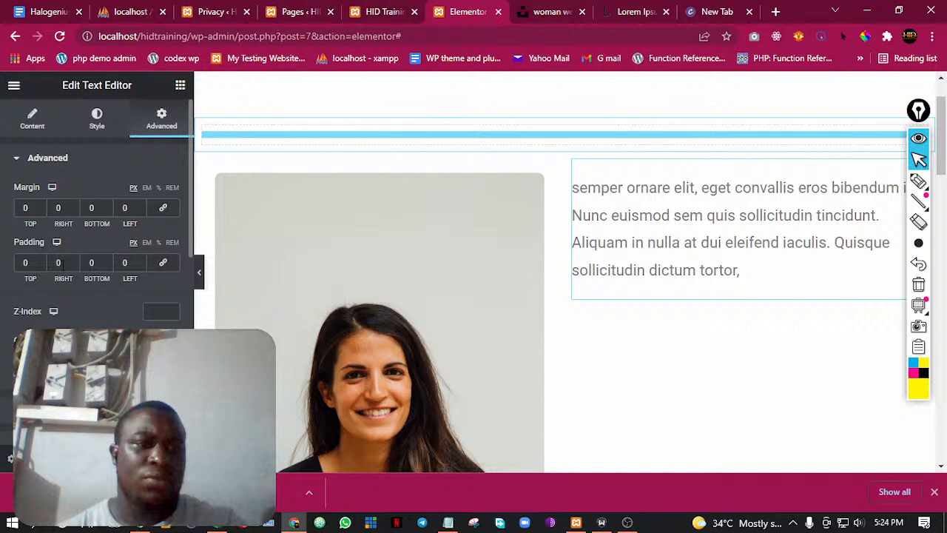
Add a "Download Now" button below the text and style it with a dark background and strongly rounded corners
left_click(294, 523)
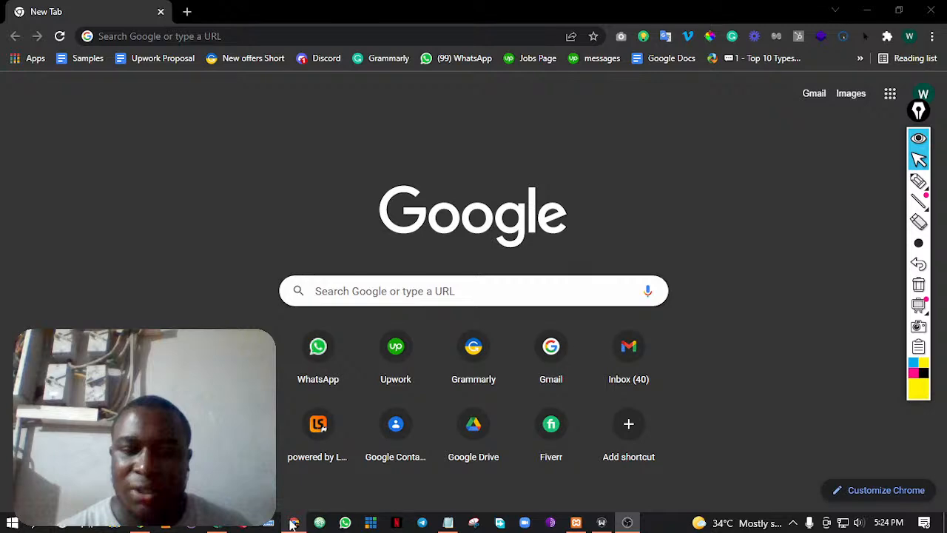
left_click(293, 524)
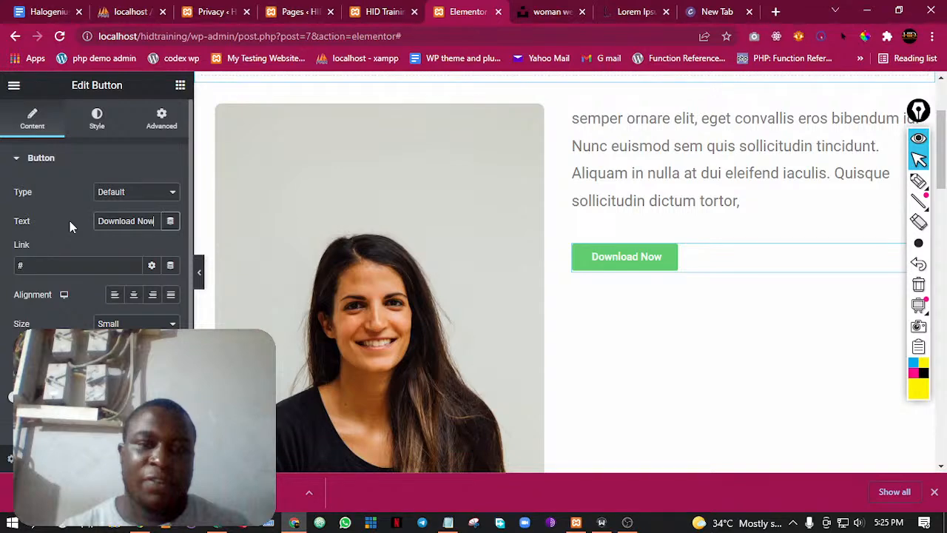
left_click(104, 186)
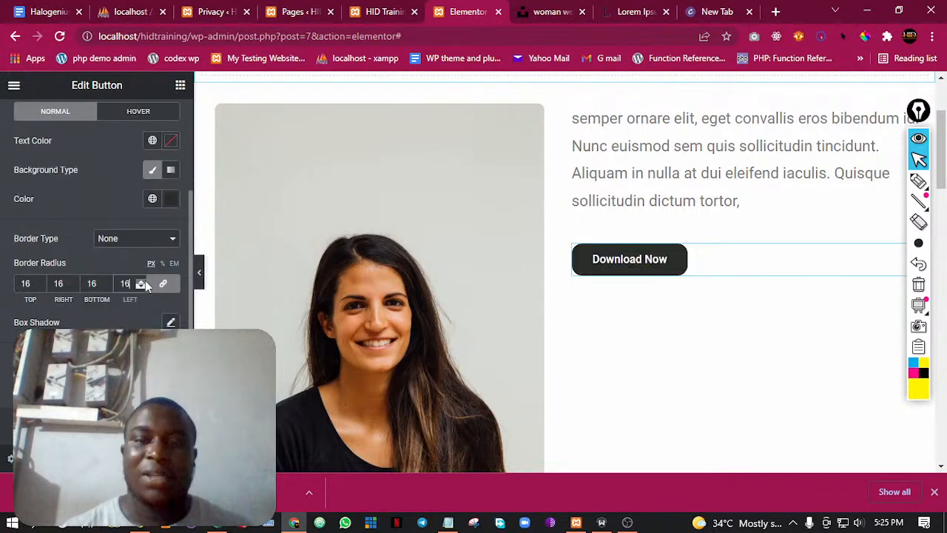
left_click(144, 281)
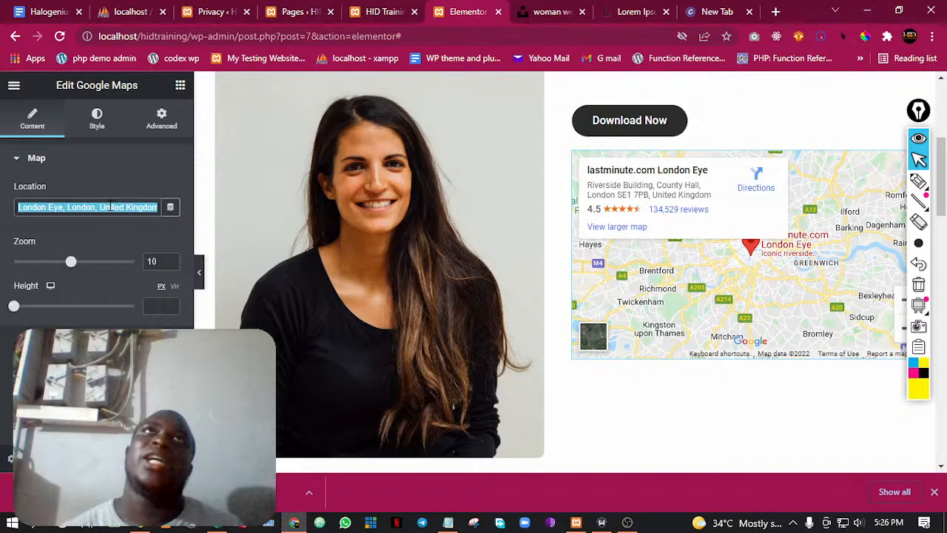
Set the Google Maps widget's location to Surulere and check the map on the live Home page
type("Surulere, Lagos")
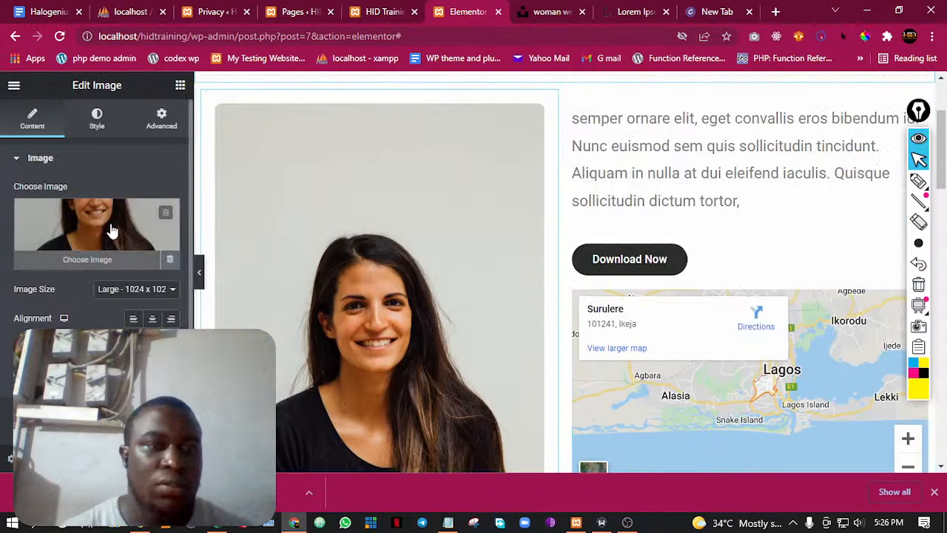
left_click(111, 231)
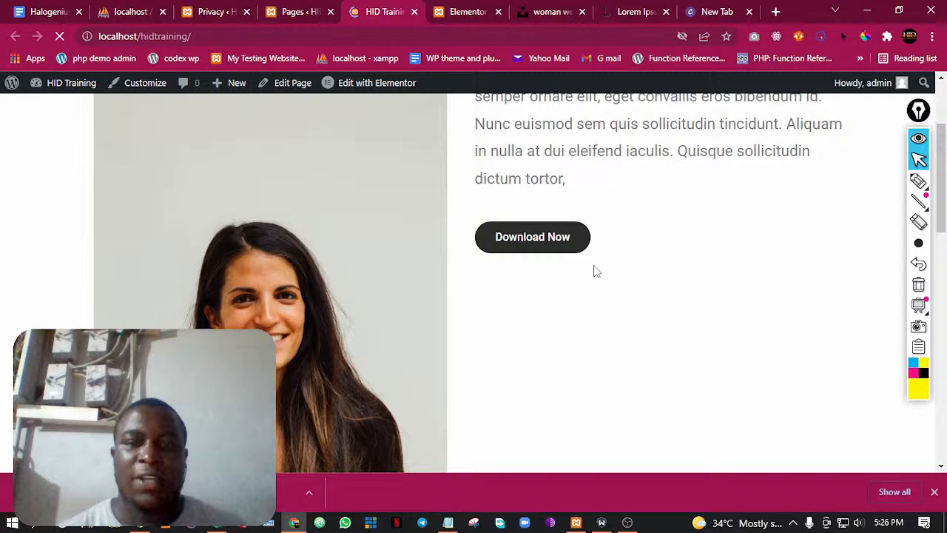
scroll(763, 211, "down", 1)
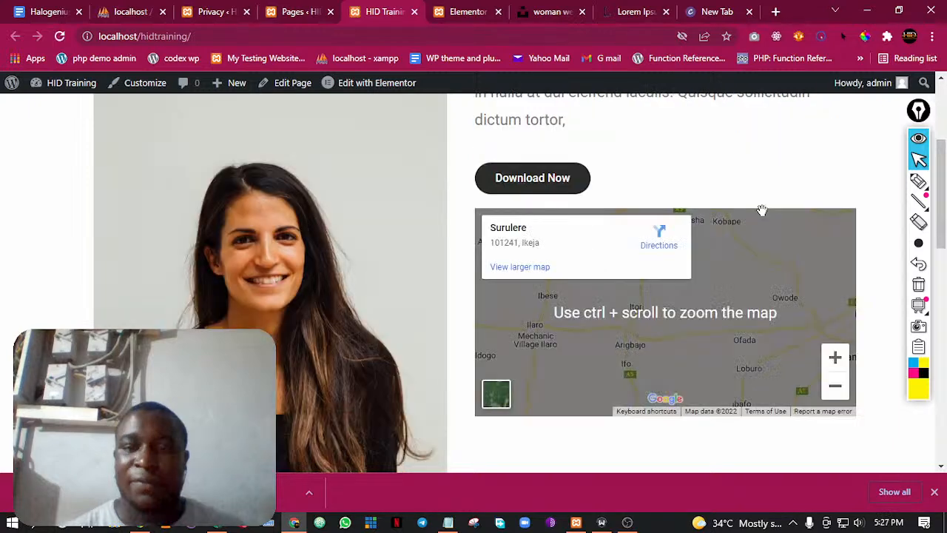